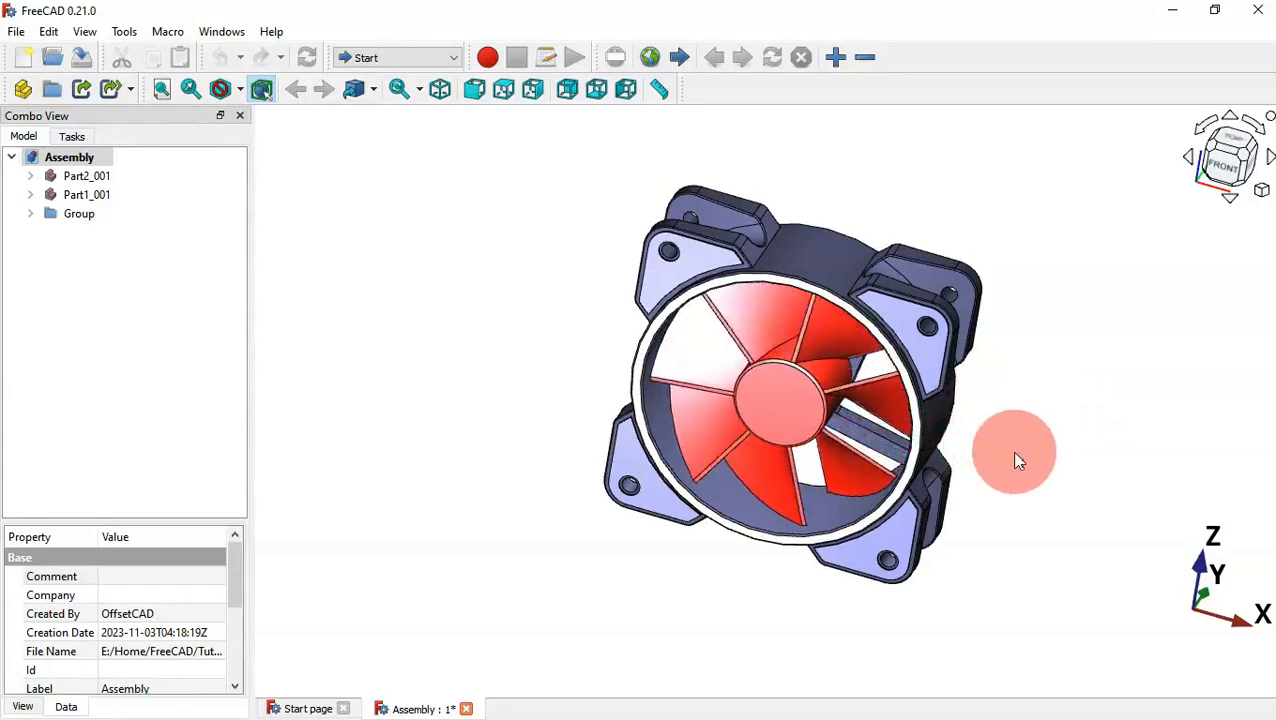
left_click(176, 578)
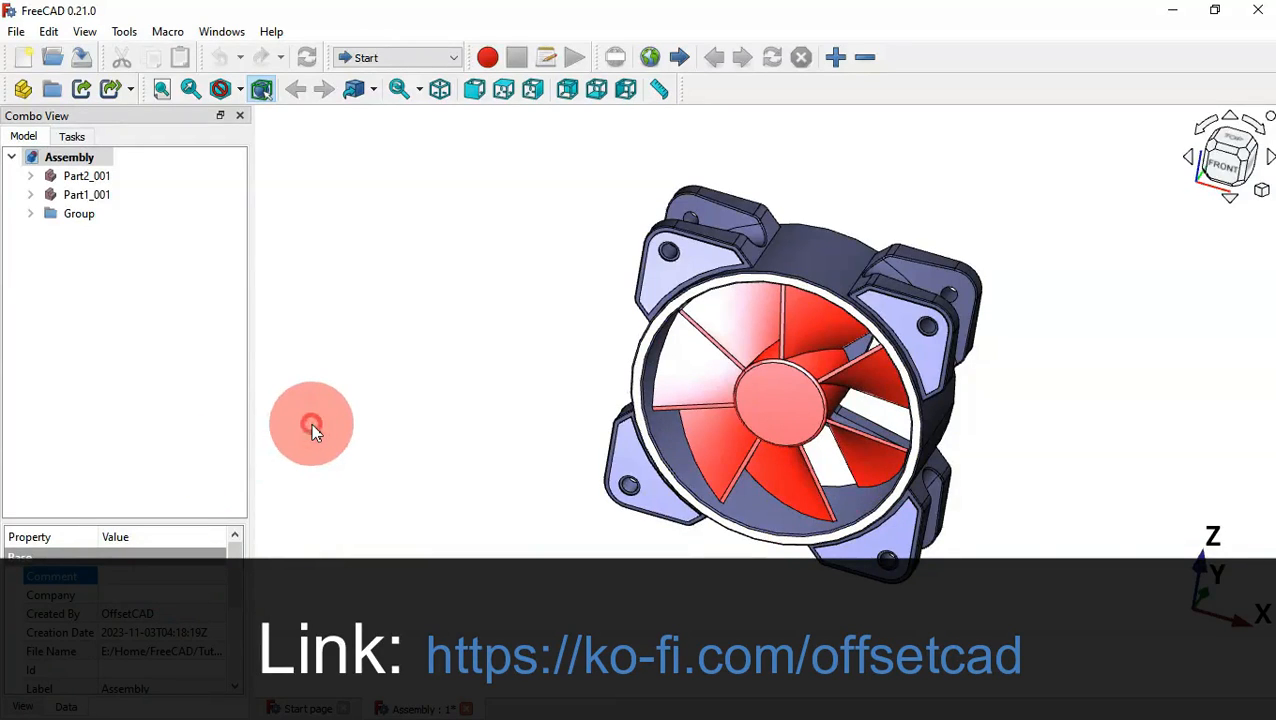
key("0")
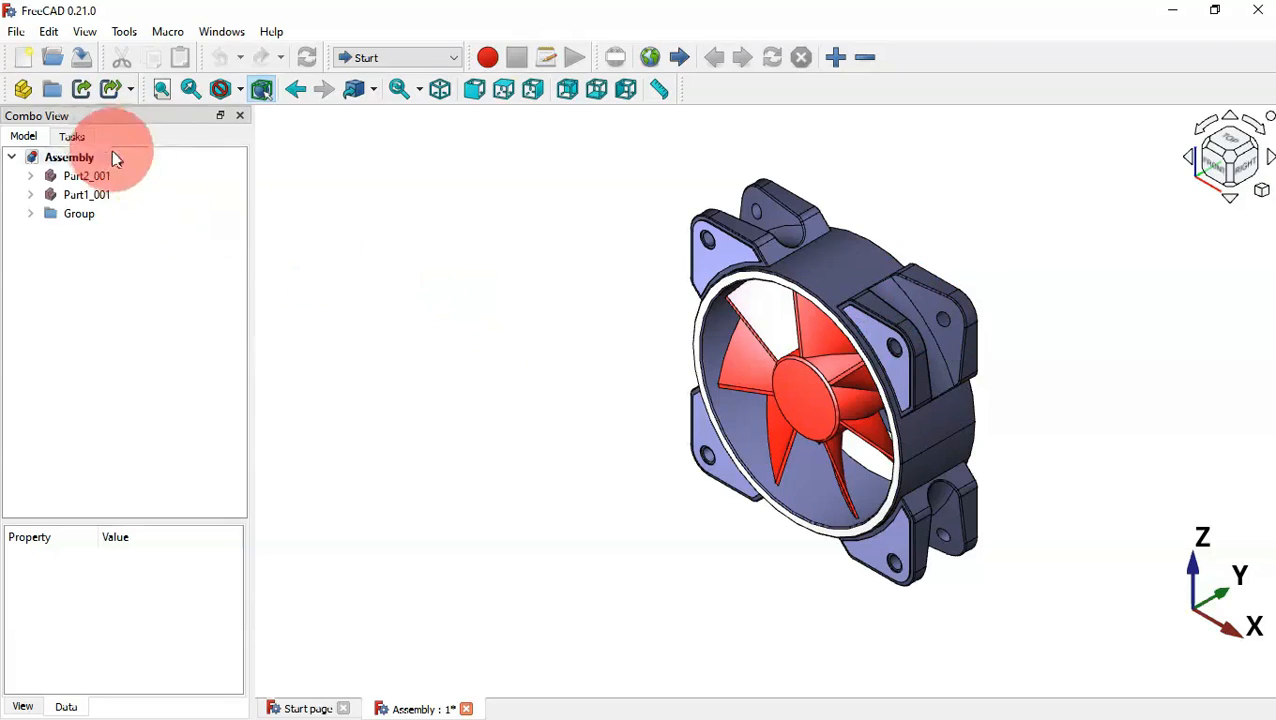
Step: Create a new empty document and switch to the Part Design workbench
left_click(16, 31)
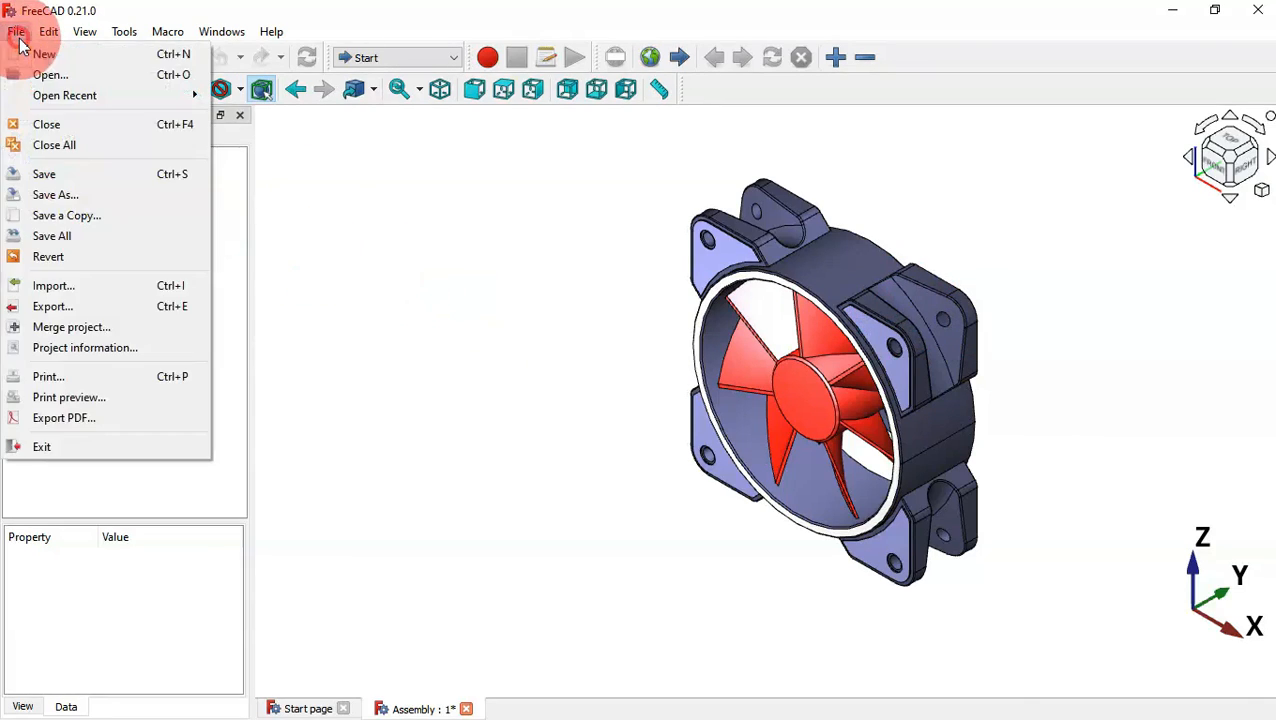
left_click(125, 60)
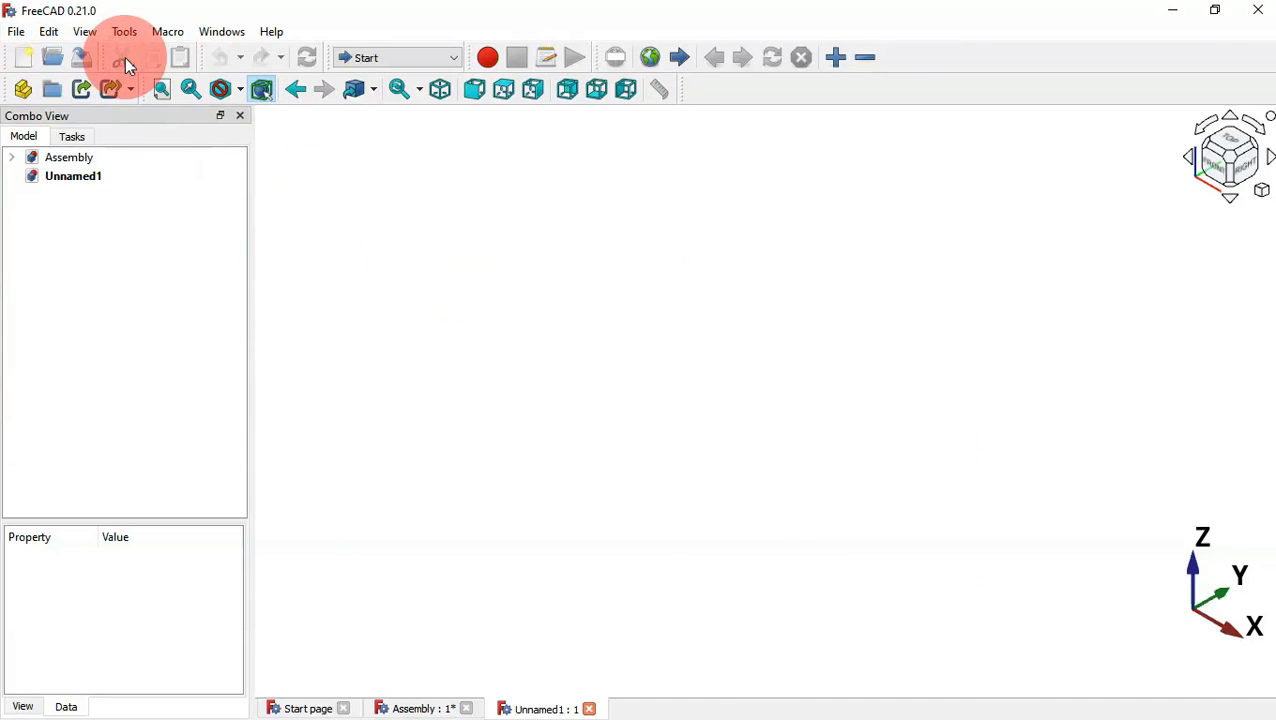
left_click(421, 56)
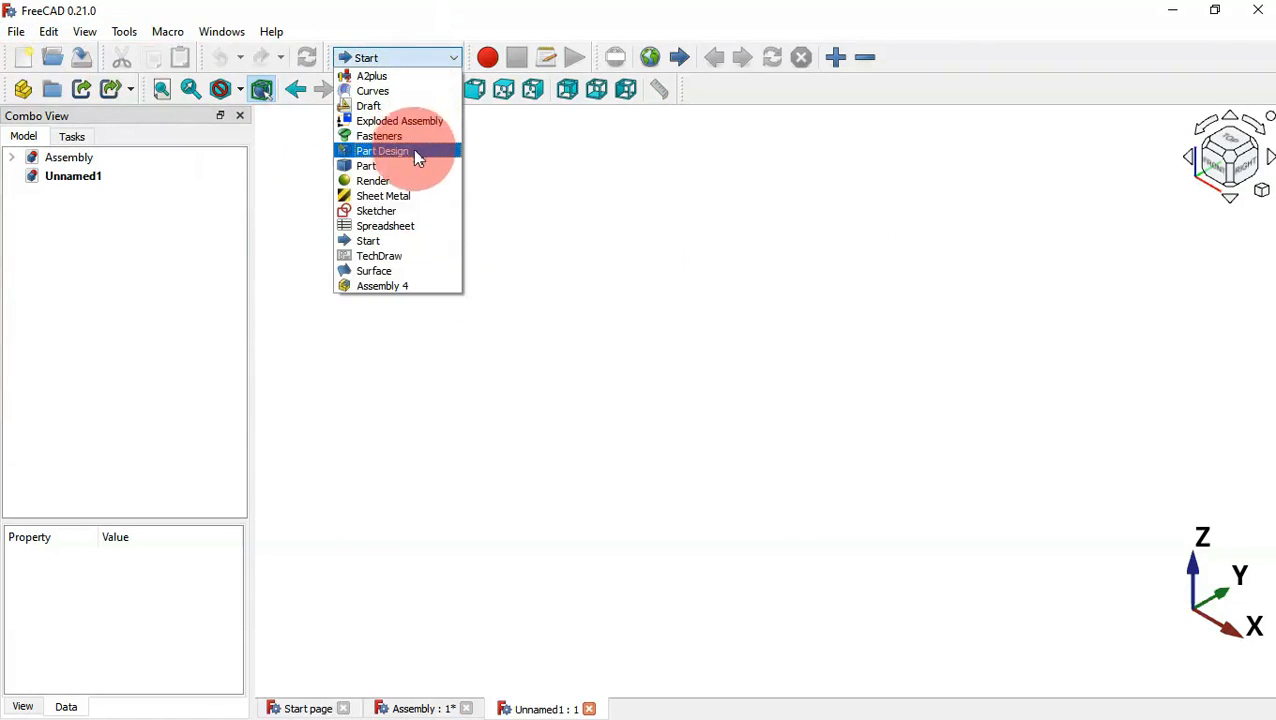
left_click(413, 156)
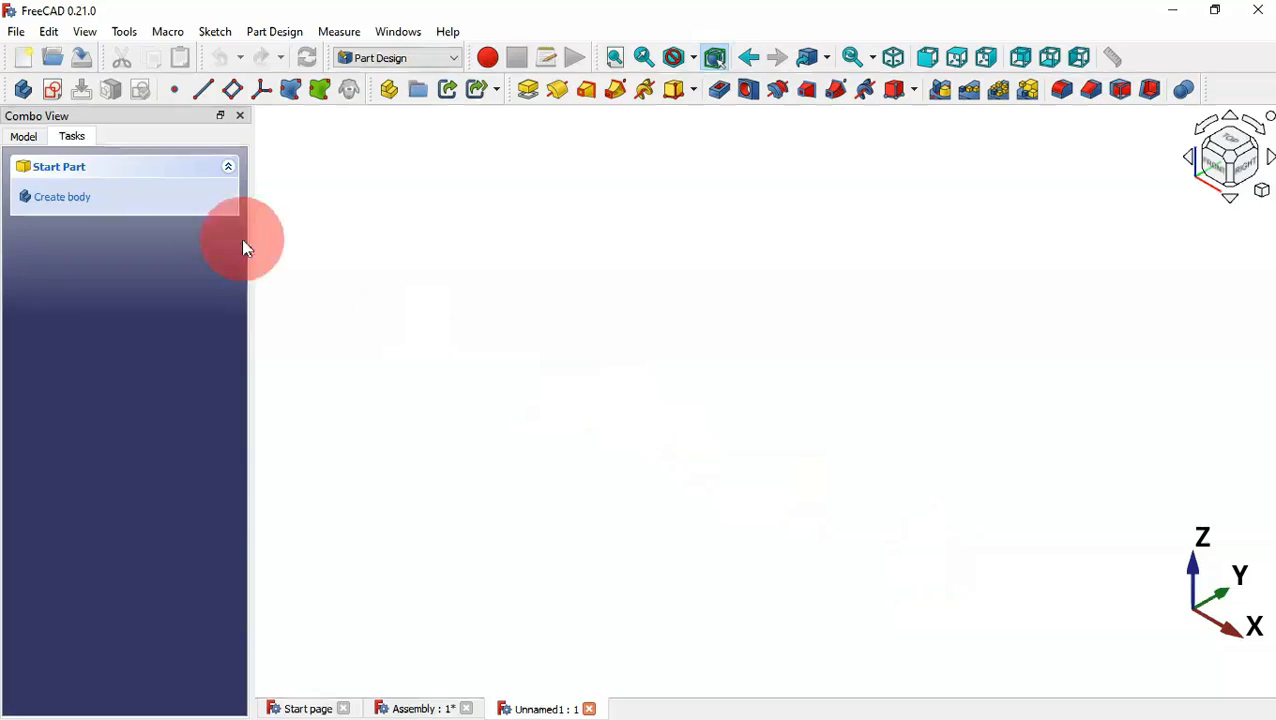
Step: Start a new sketch on the XZ base plane
left_click(64, 97)
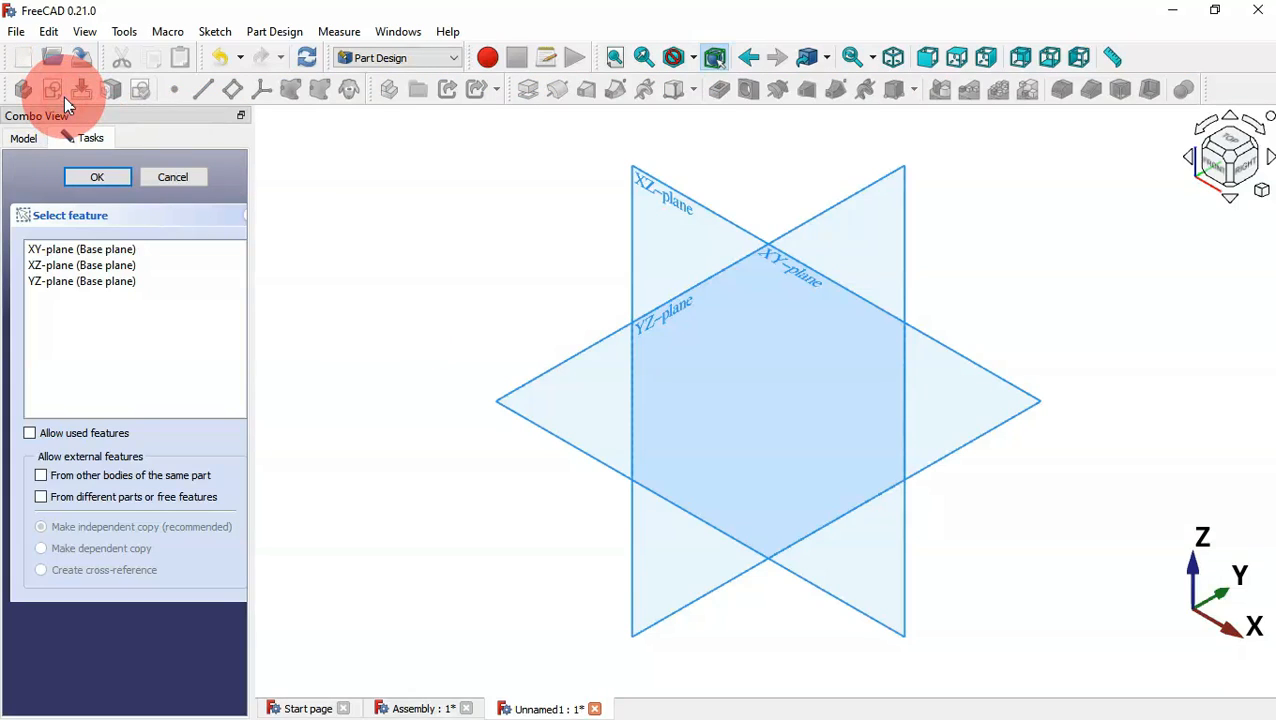
left_click(672, 206)
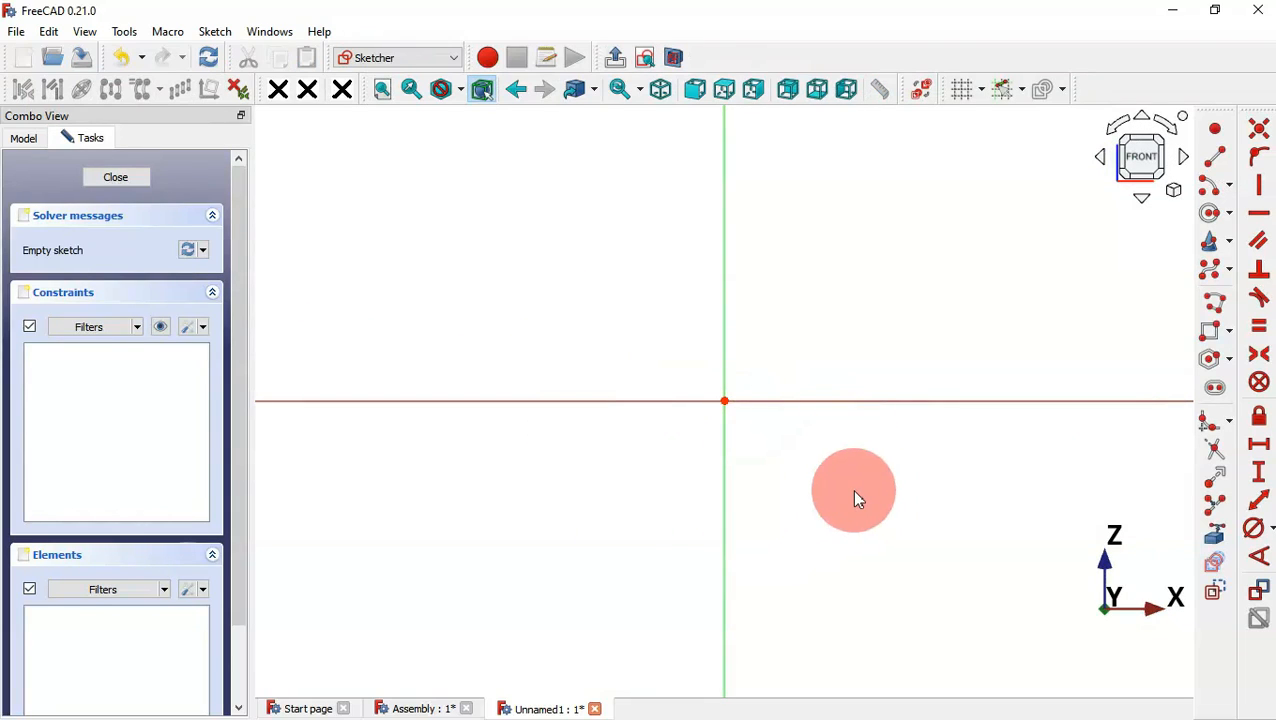
scroll(615, 348, "down", 4)
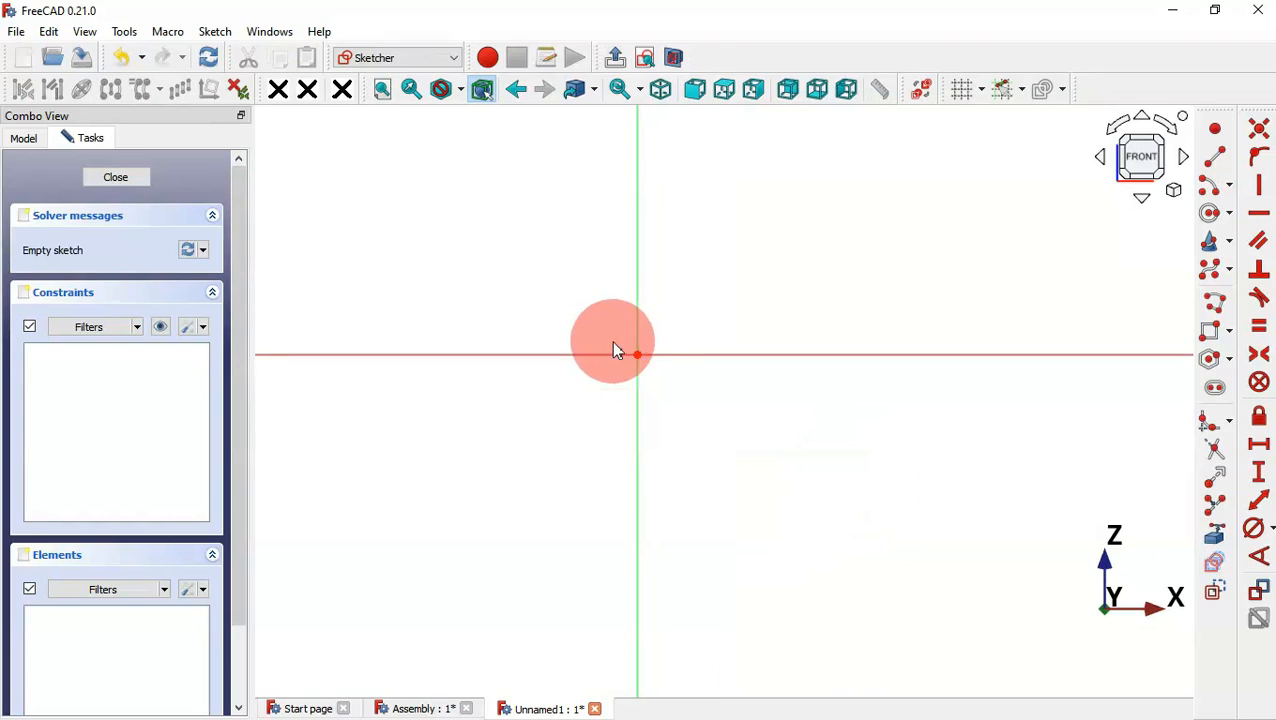
scroll(689, 433, "down", 3)
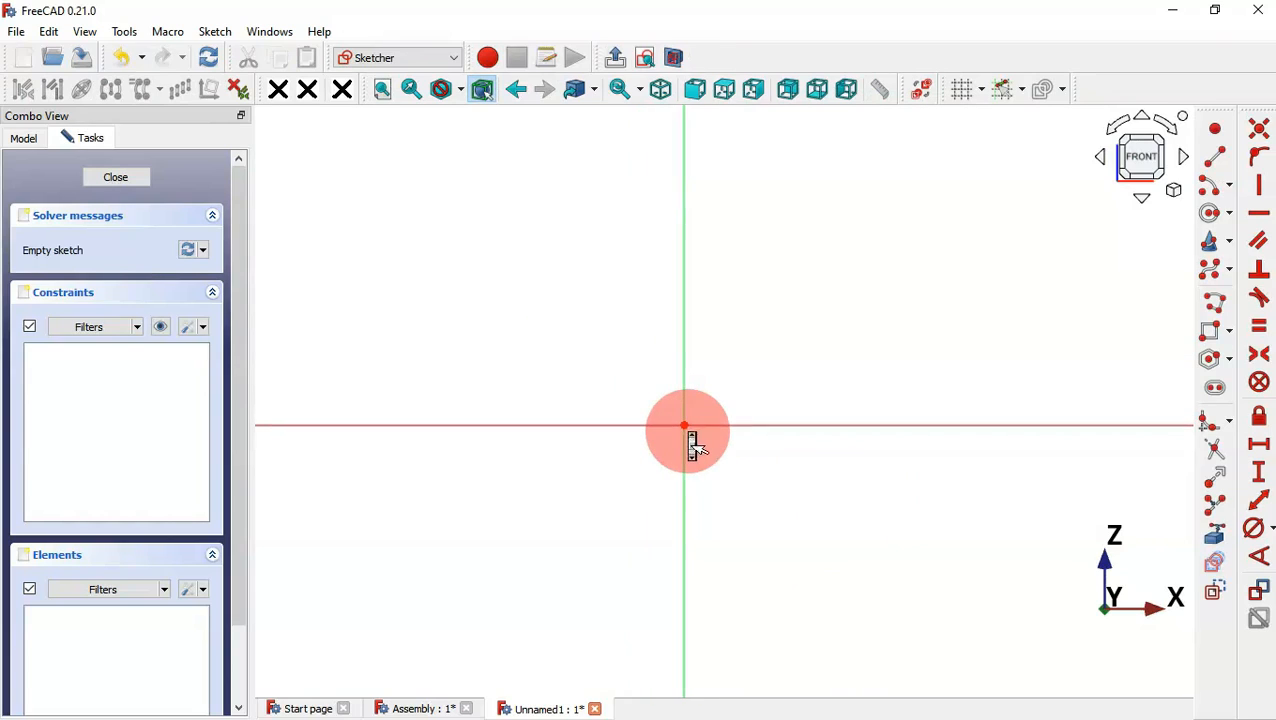
scroll(686, 431, "down", 2)
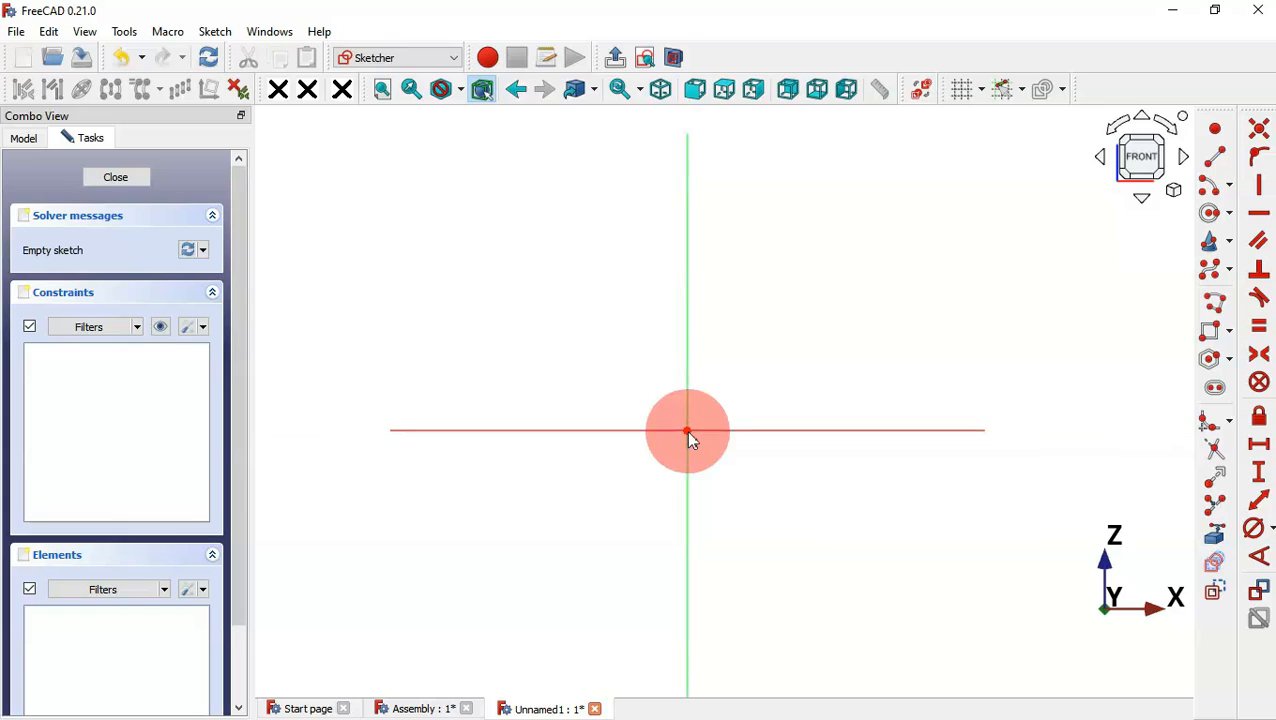
Step: Sketch two concentric circles centred on the origin, about 184 mm and about 139 mm in diameter
left_click(1211, 216)
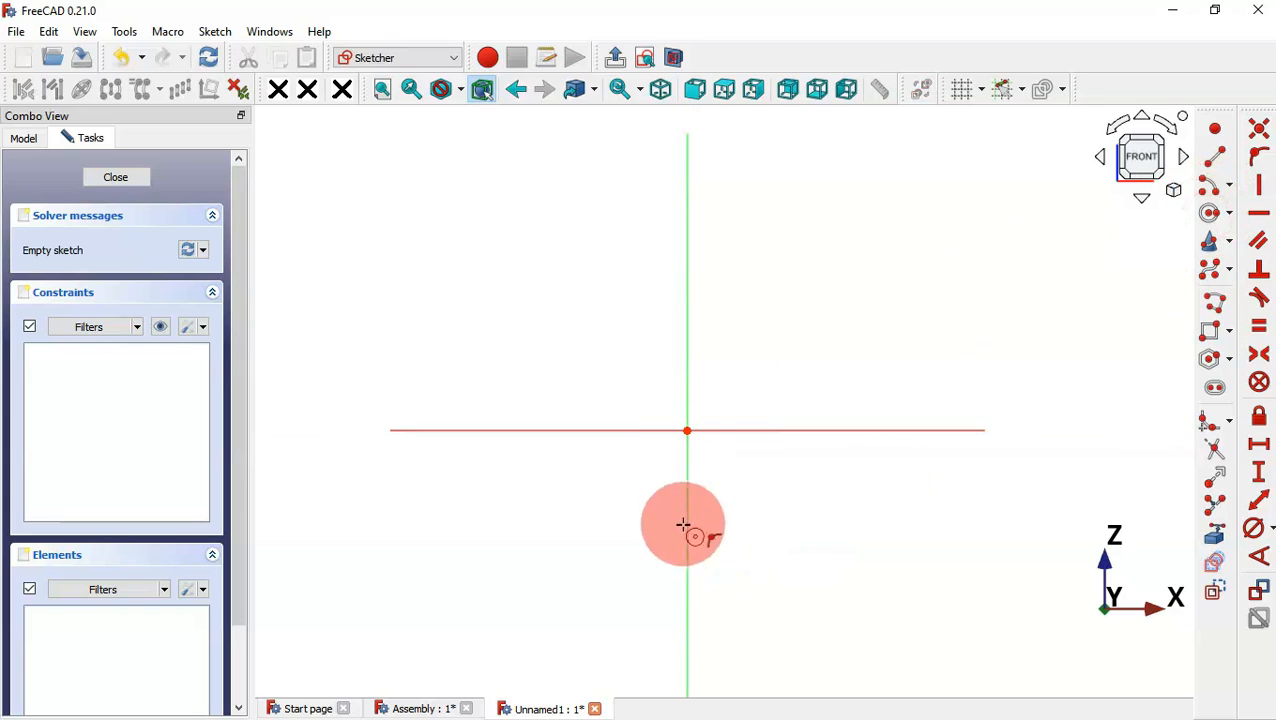
left_click(686, 431)
left_click(845, 525)
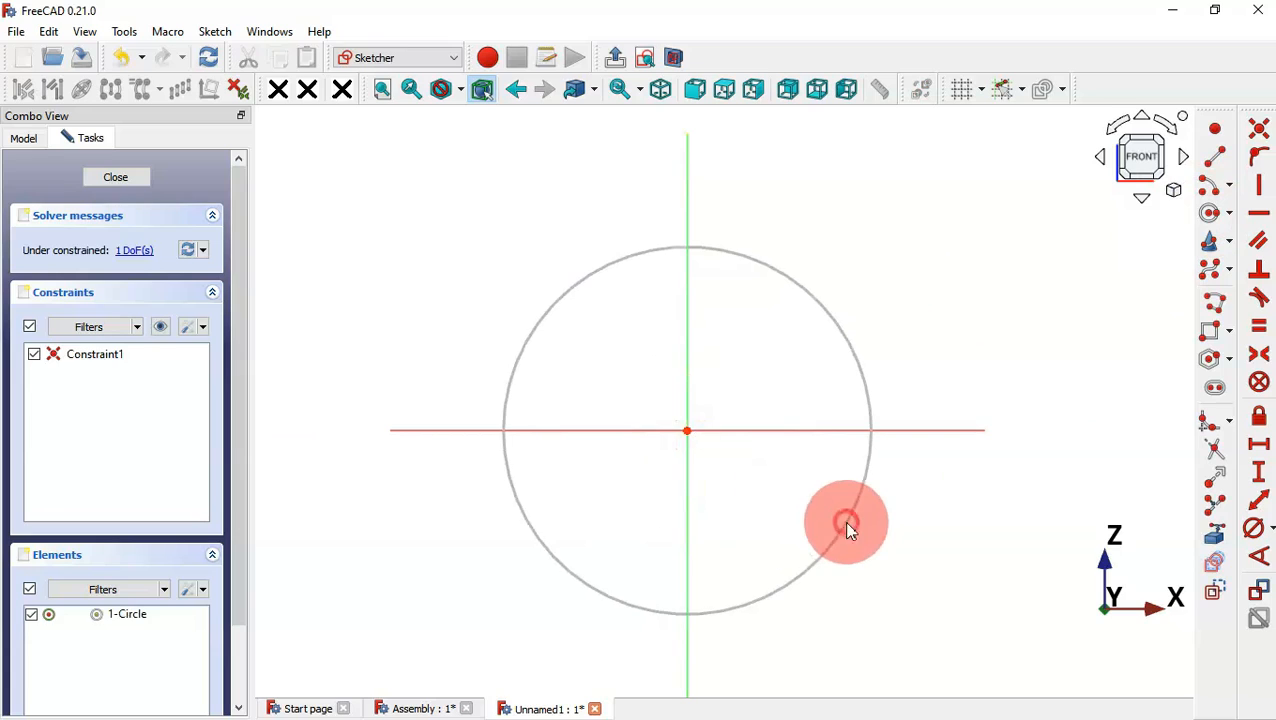
left_click(686, 430)
left_click(783, 529)
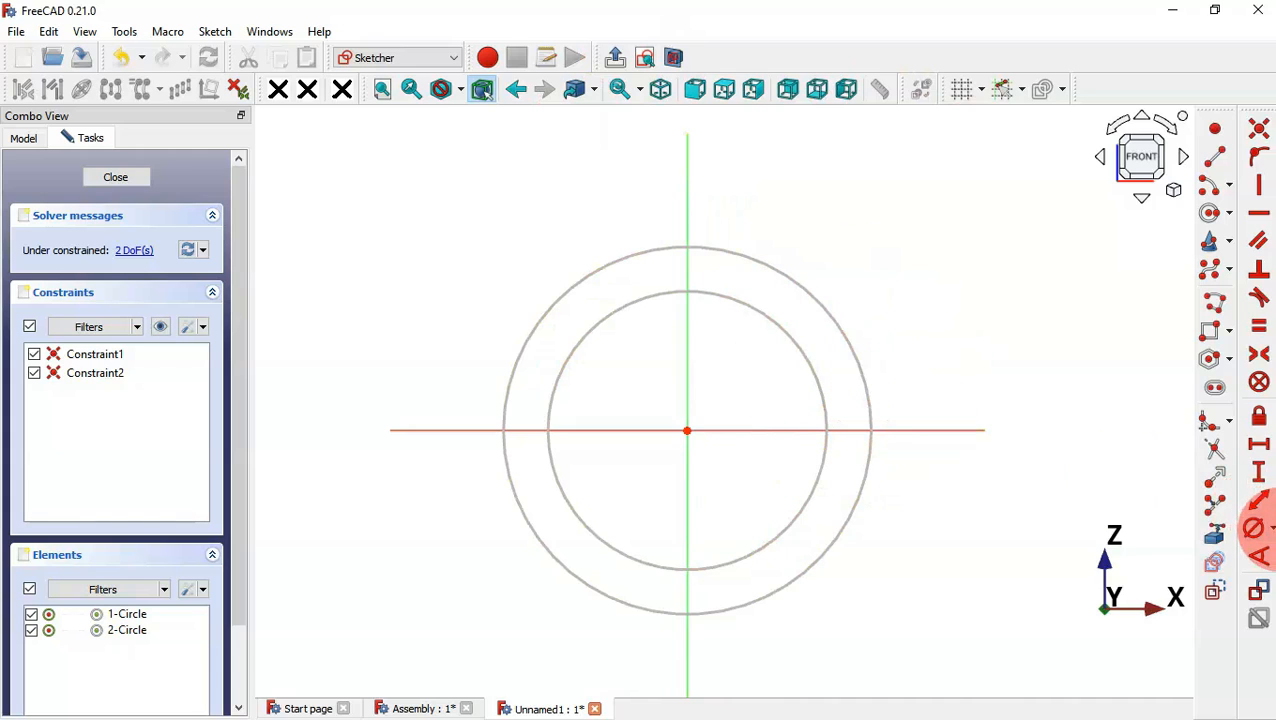
Step: Constrain the diameters of the two circles to 51.5 mm for the inner and 56 mm for the outer
left_click(1258, 528)
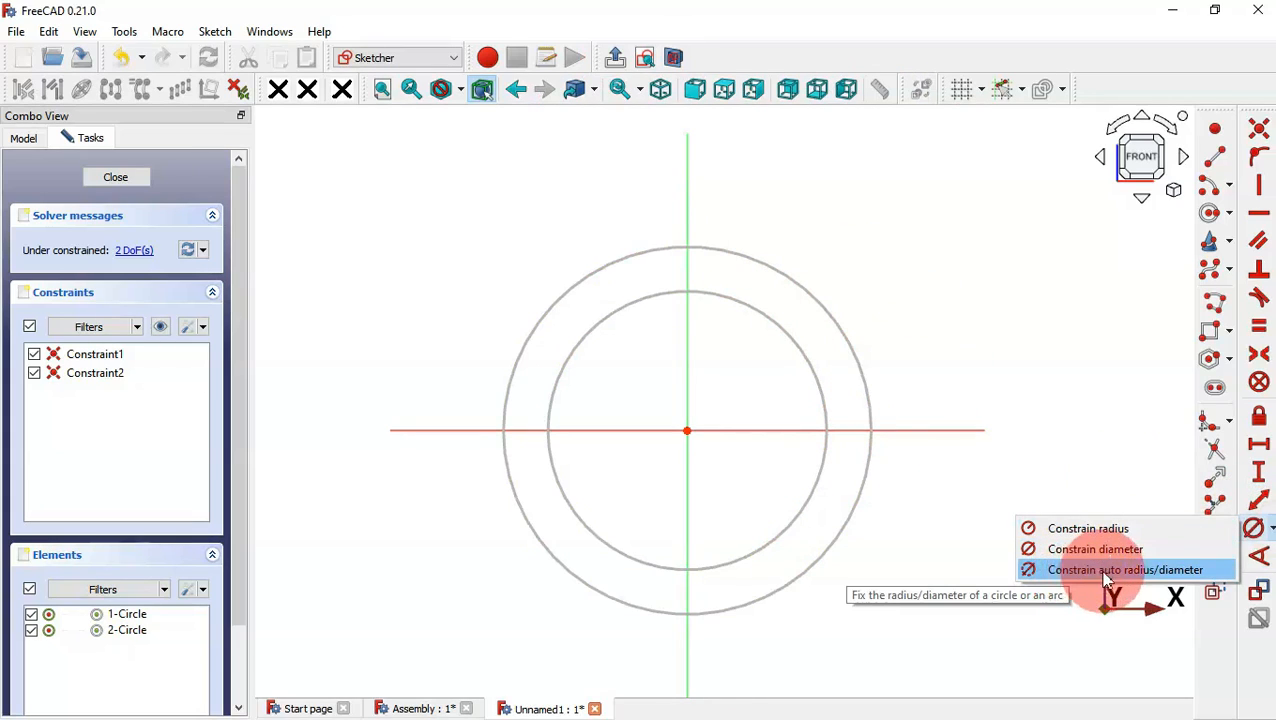
left_click(1146, 570)
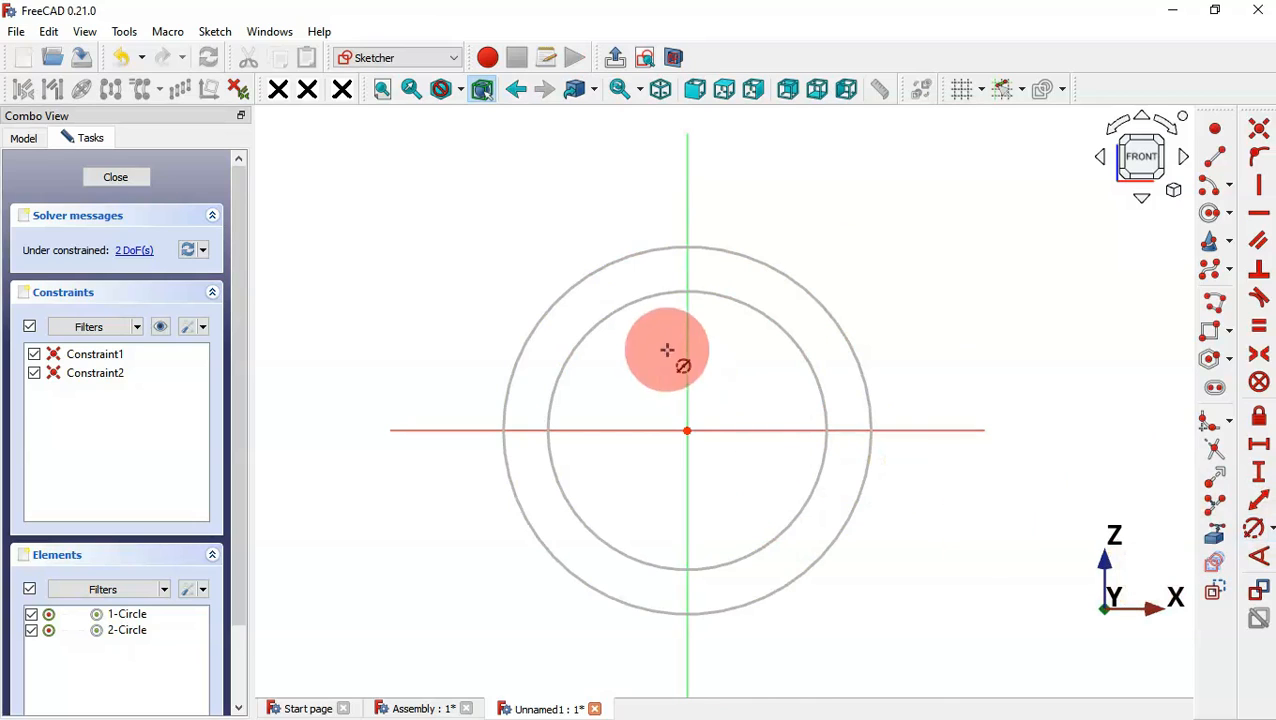
left_click(777, 326)
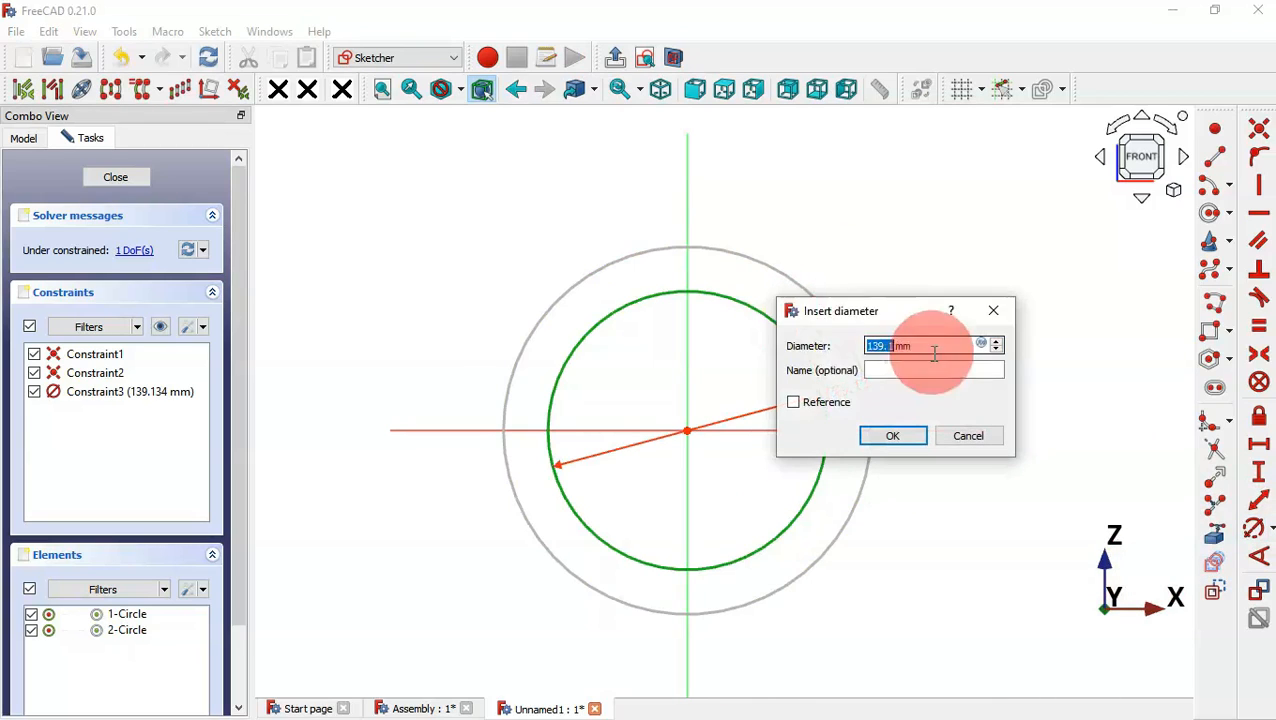
type("51.")
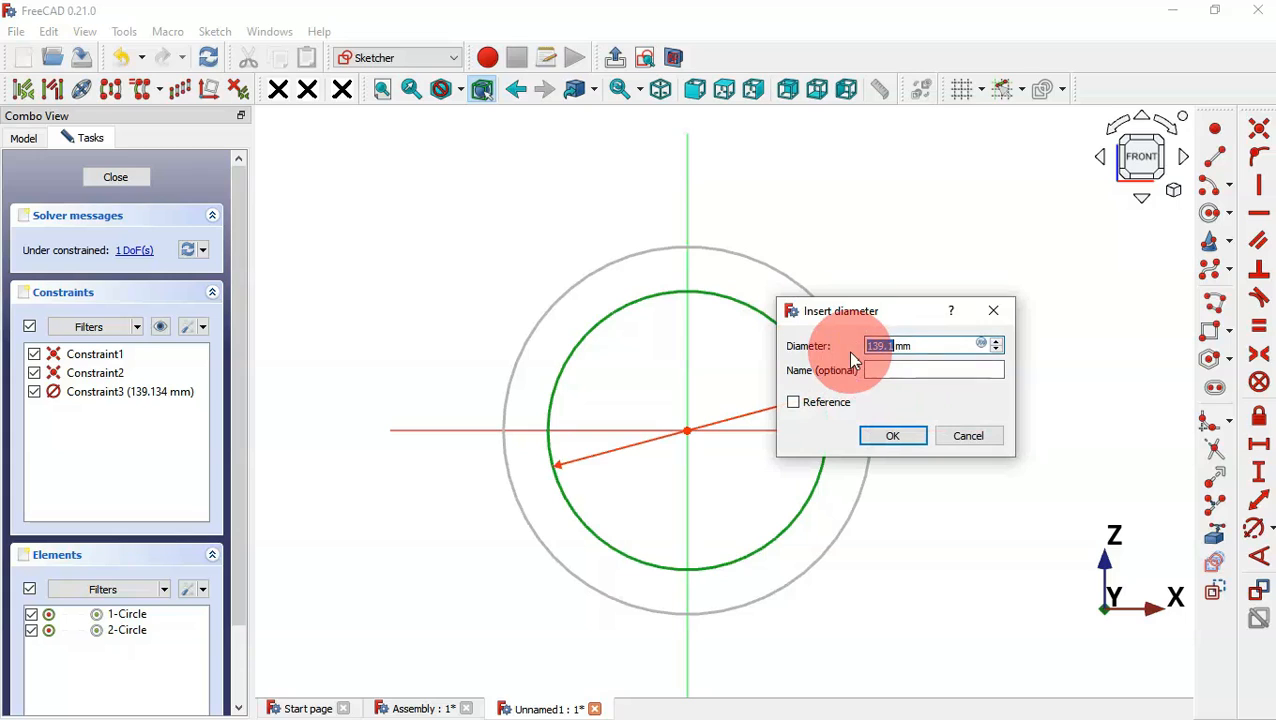
type("5")
key("Return")
left_click(856, 348)
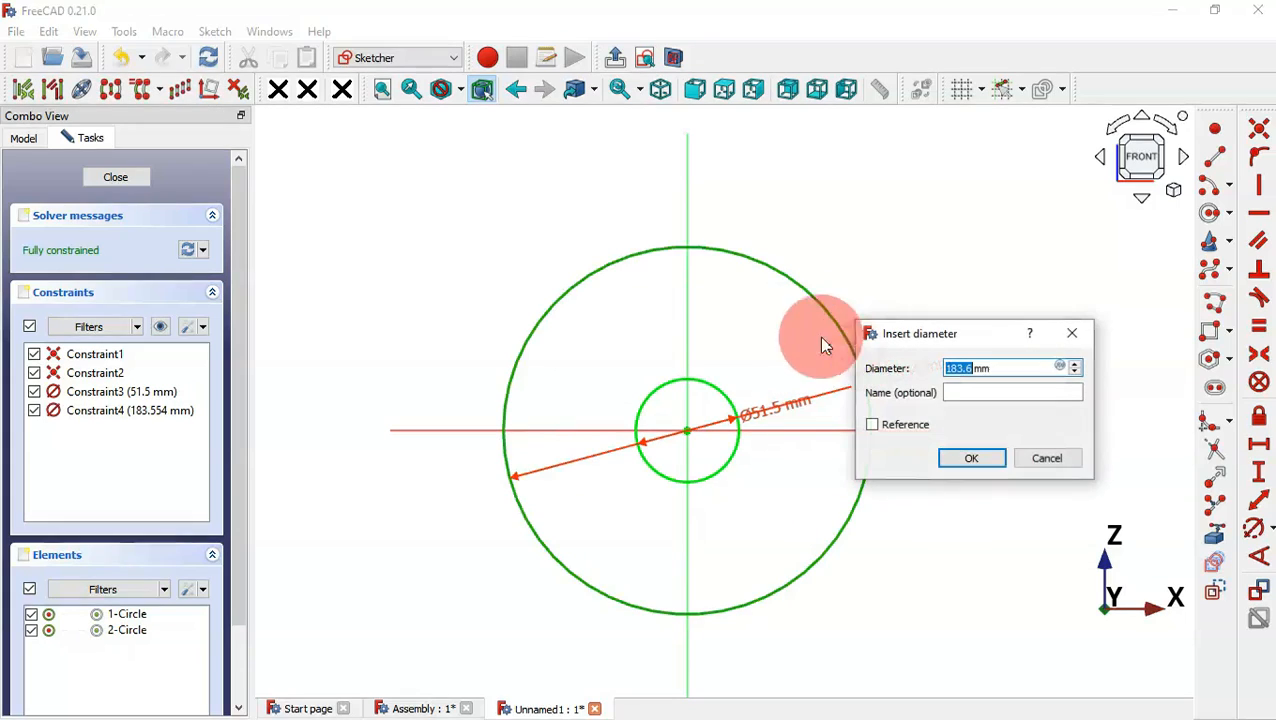
key("Return")
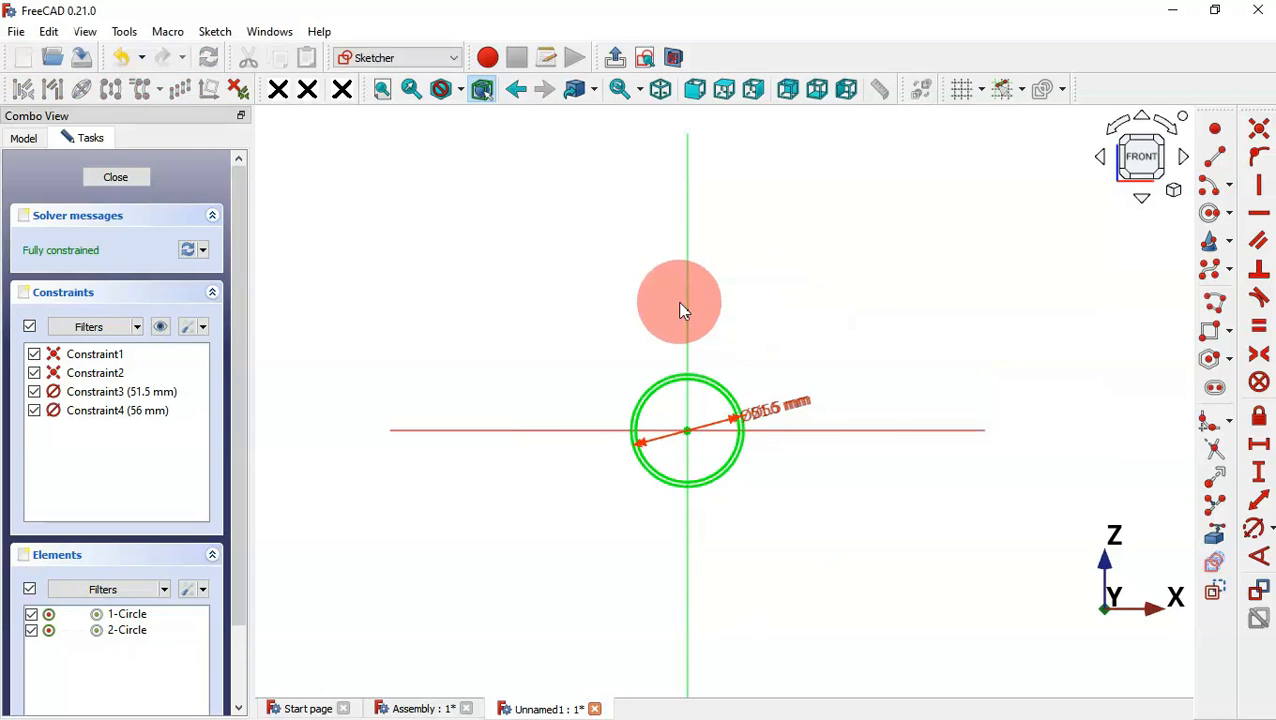
Step: Close the sketch and pad the ring profile 20 mm, symmetric to the sketch plane
left_click(615, 55)
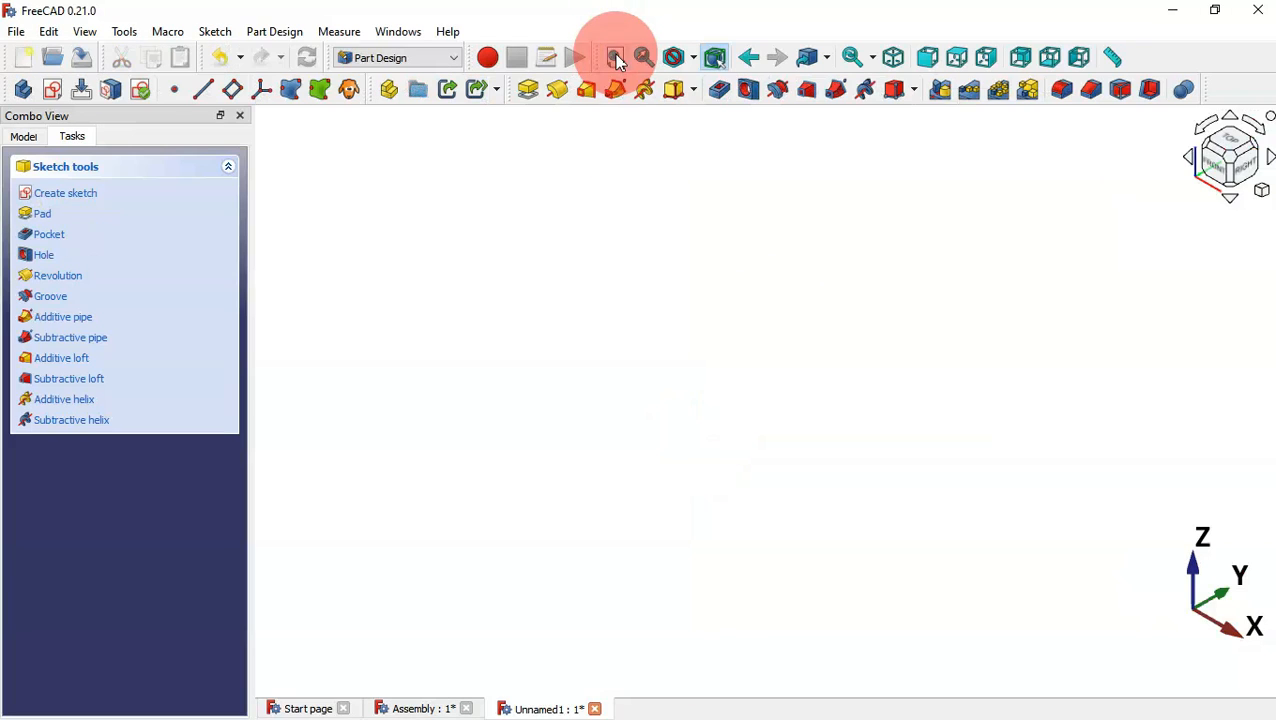
left_click(672, 336)
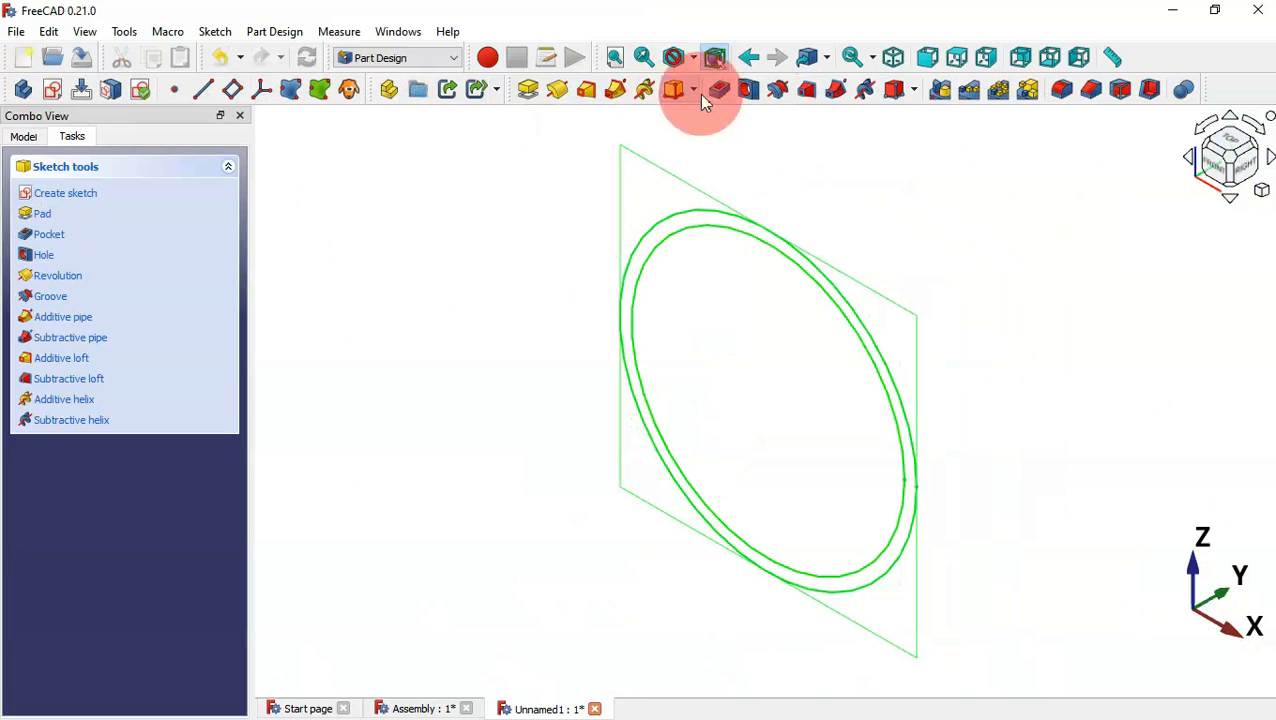
left_click(819, 267)
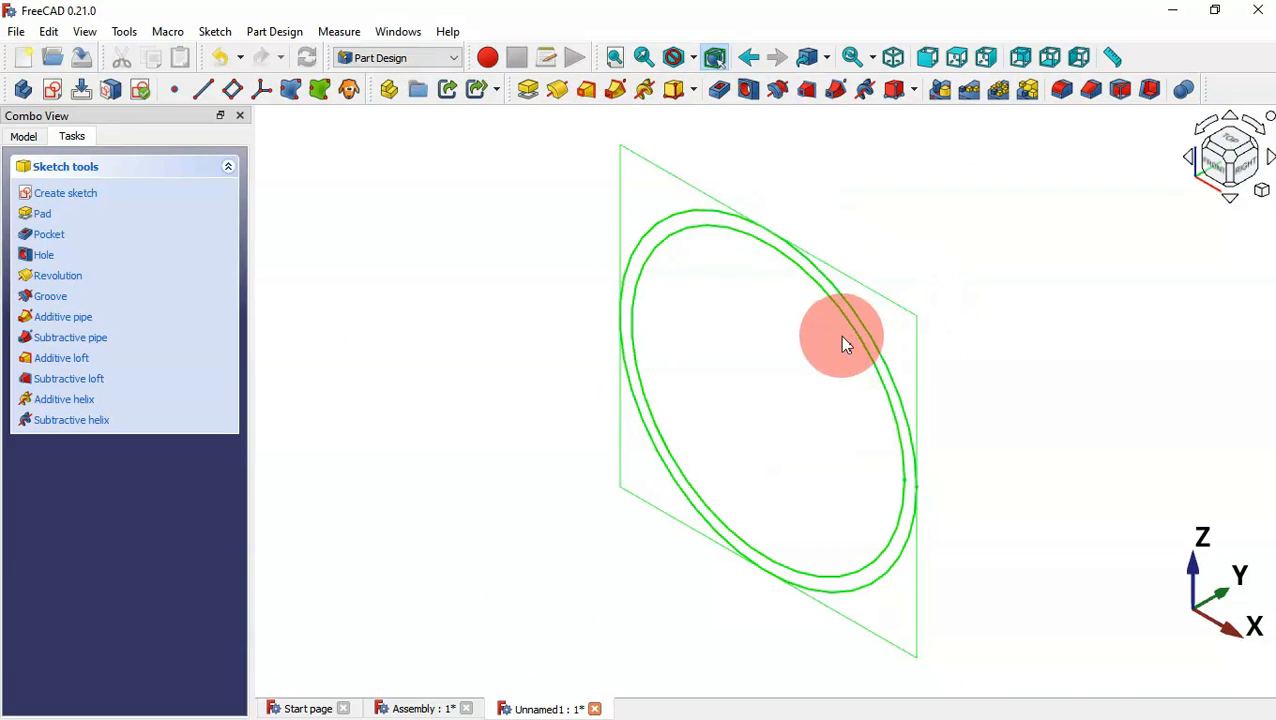
left_click(530, 90)
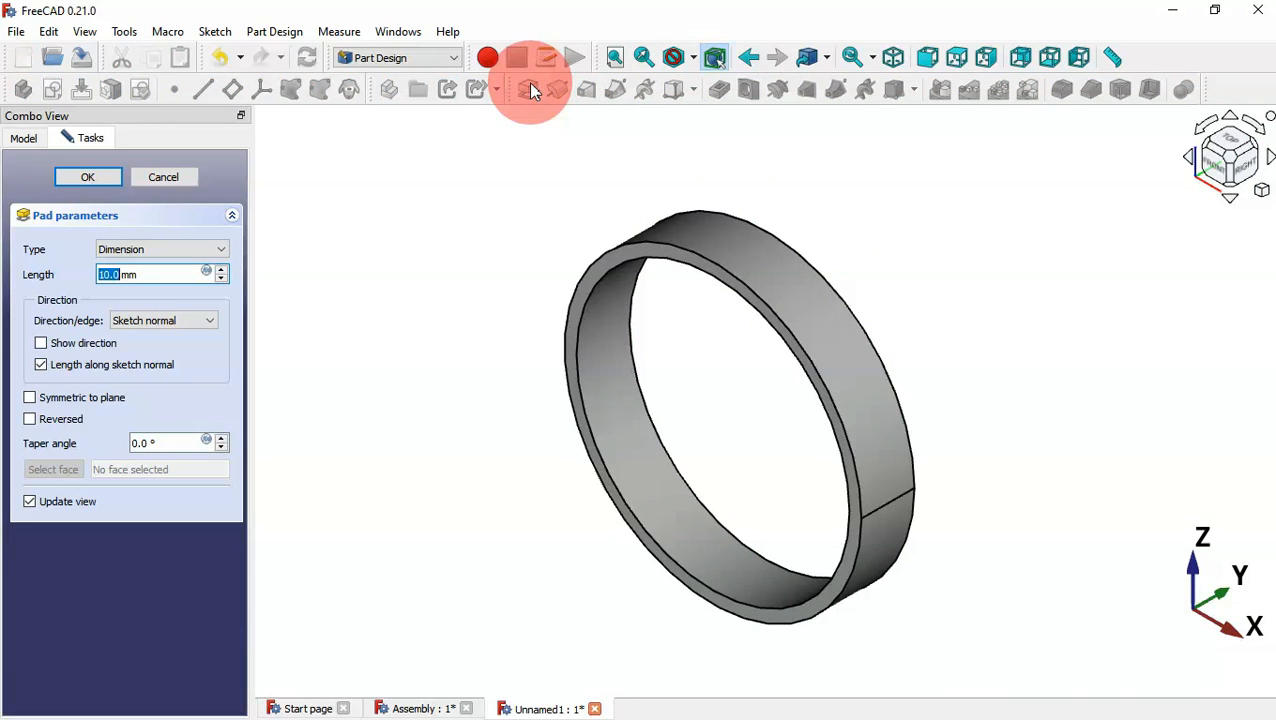
left_click(84, 401)
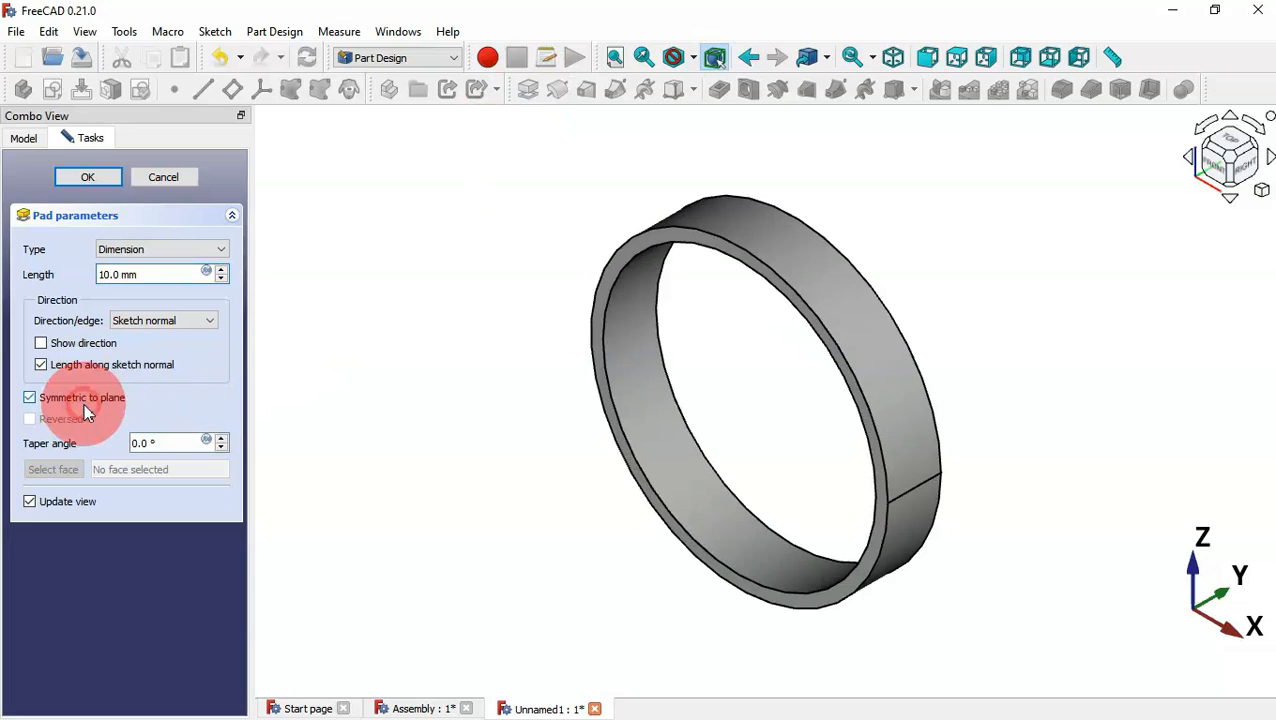
left_click_drag(175, 271, 80, 272)
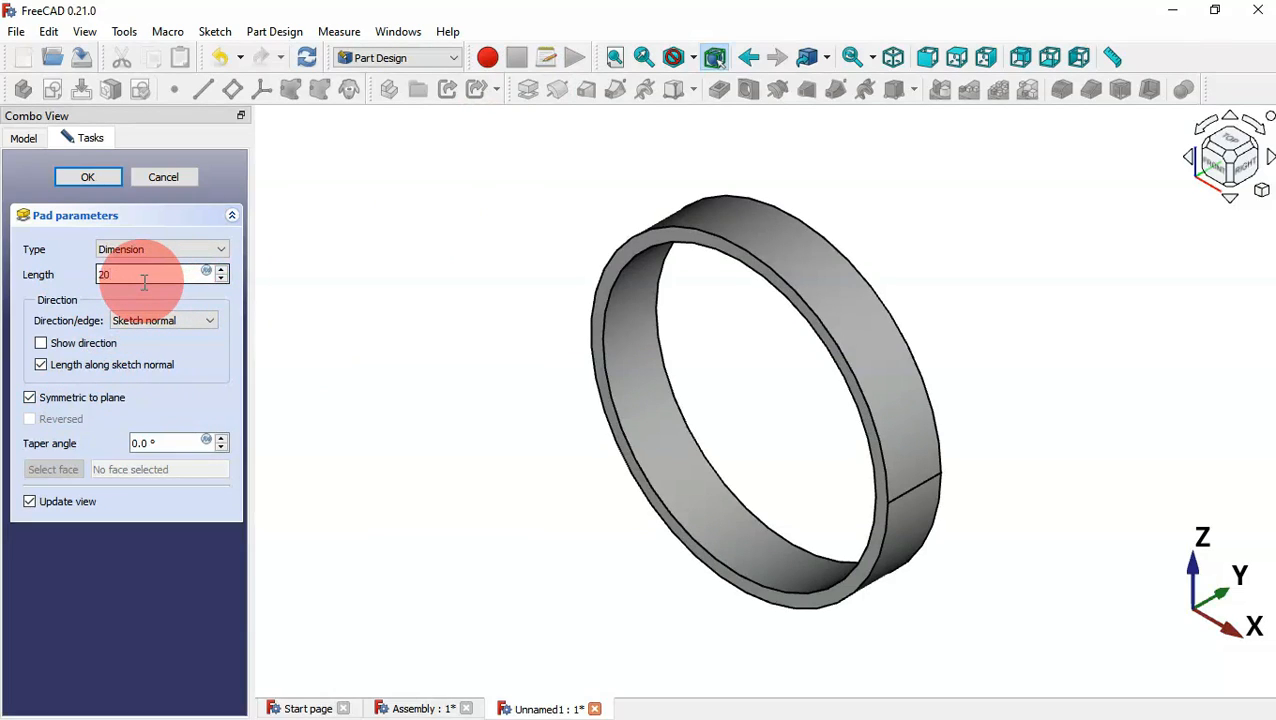
key("Return")
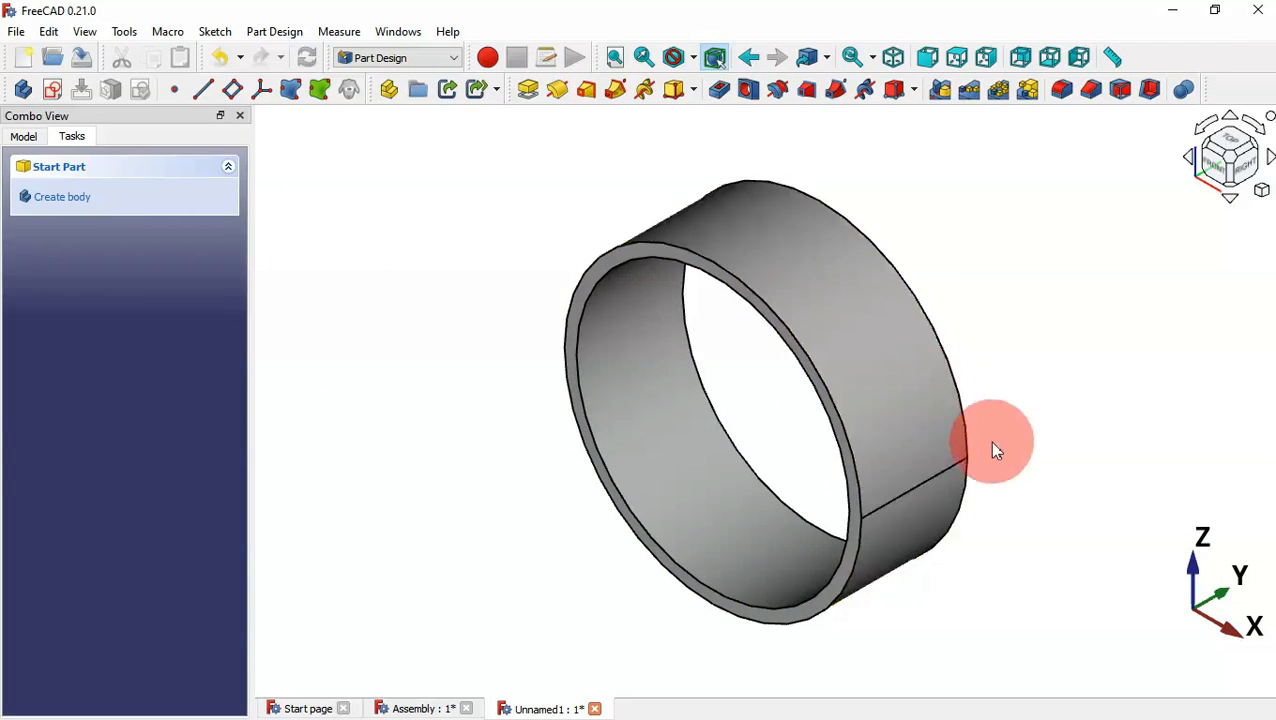
Step: Start a new sketch on the rear annular face of the padded ring
middle_click_drag(1080, 444, 742, 502)
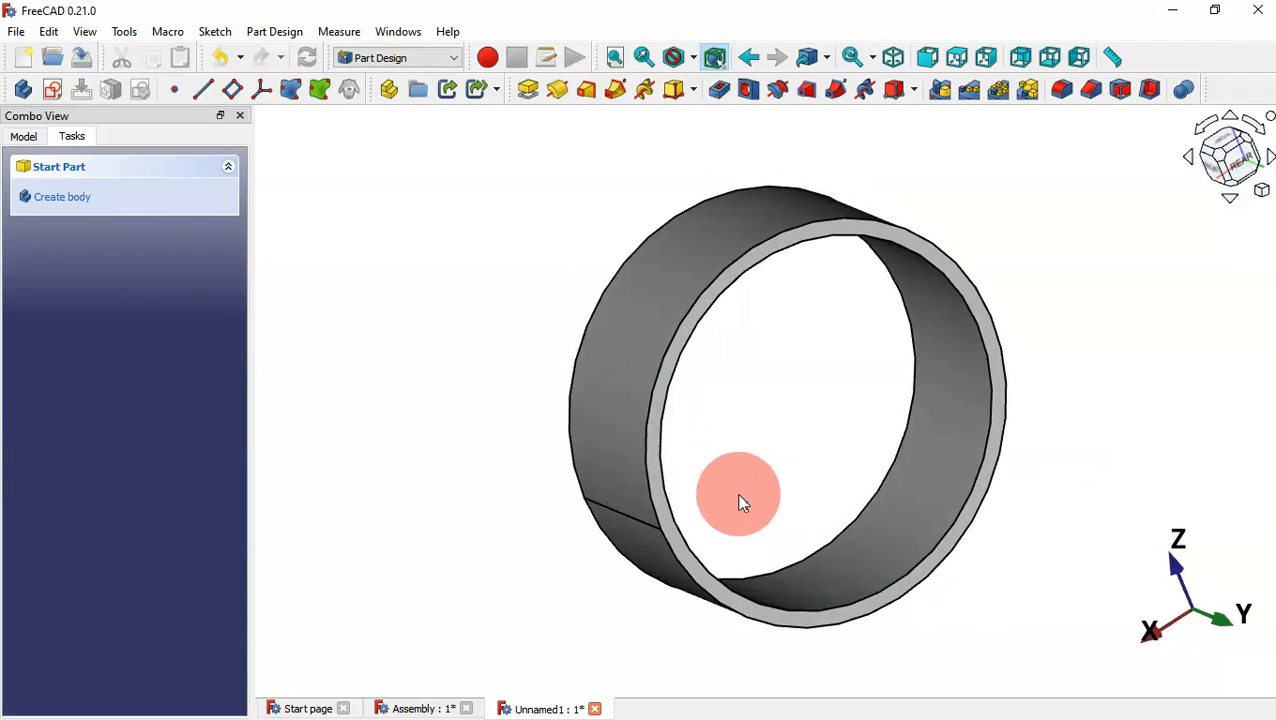
left_click(860, 609)
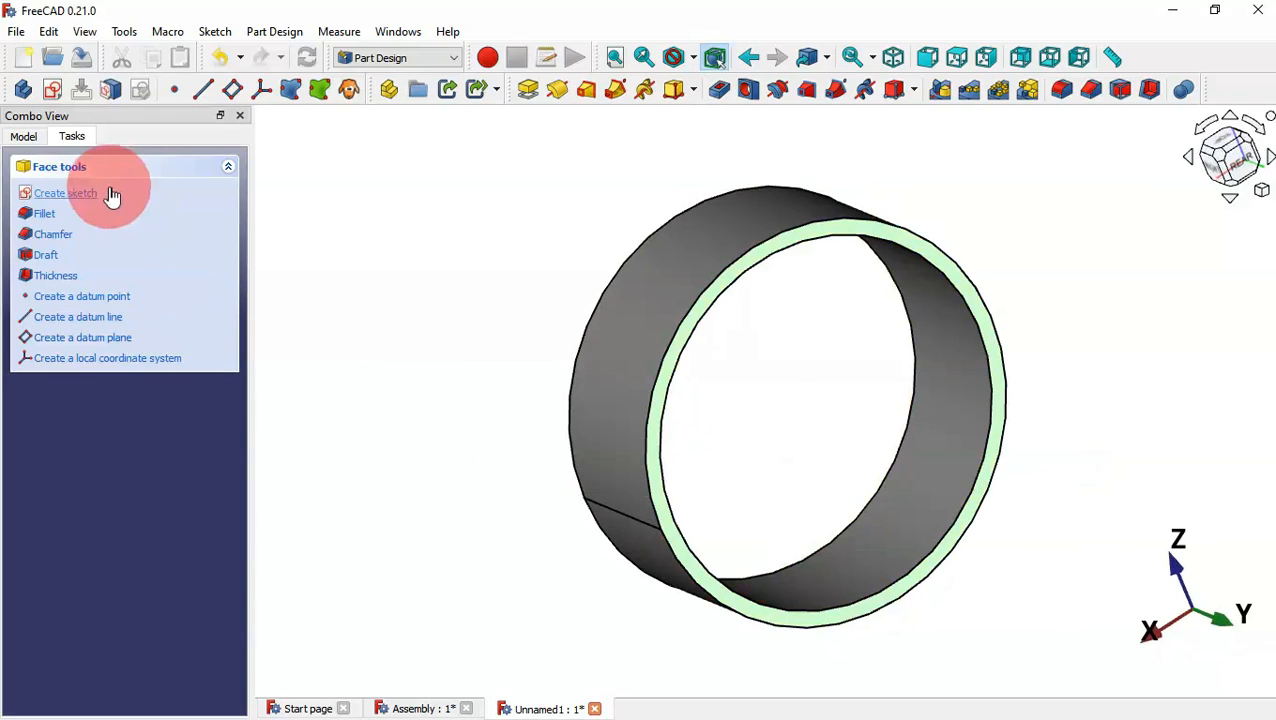
left_click(58, 96)
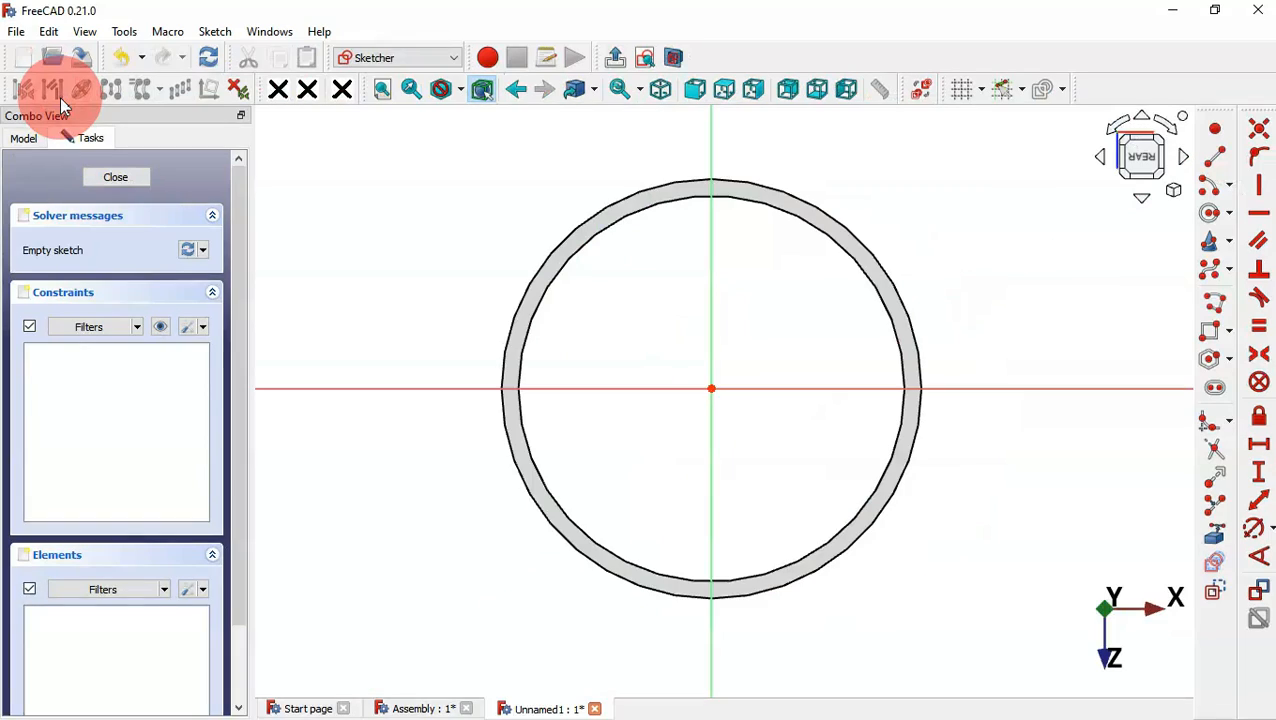
left_click(741, 353)
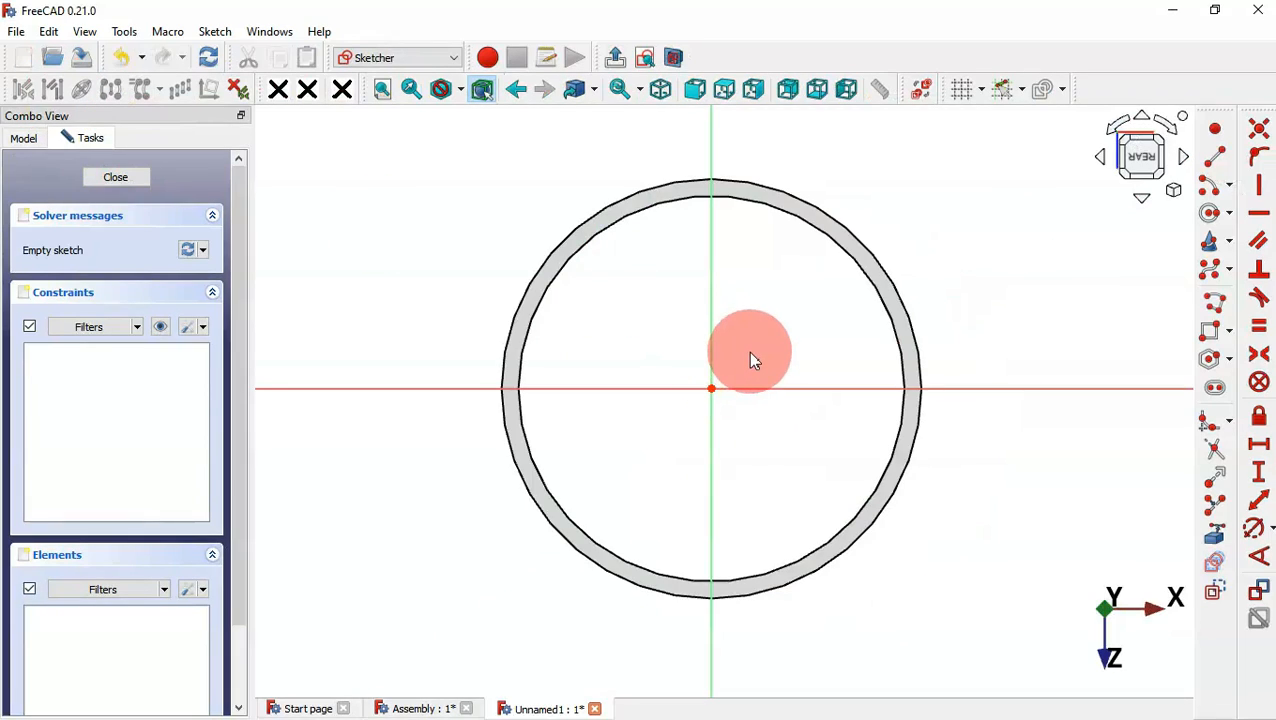
Step: Sketch two concentric circles centred on the origin inside the ring: a small inner one and an outer one of about 12.5 mm radius
left_click(1210, 216)
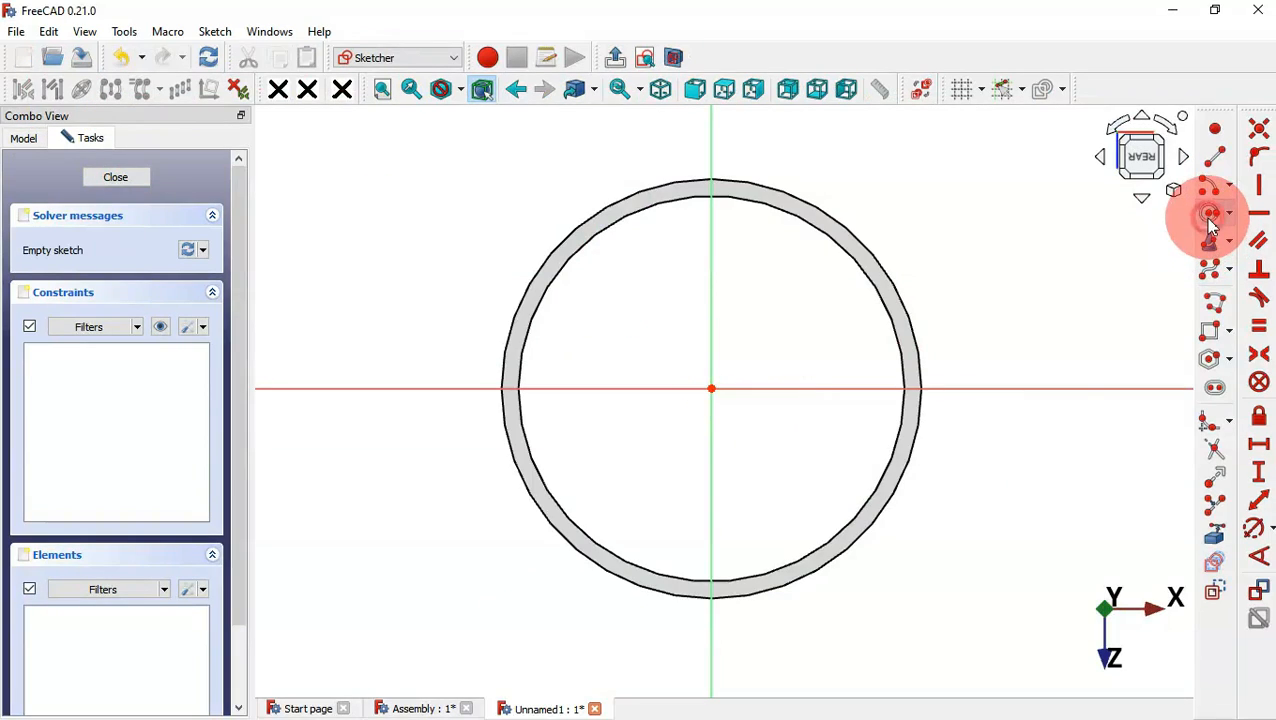
left_click(711, 388)
left_click(726, 404)
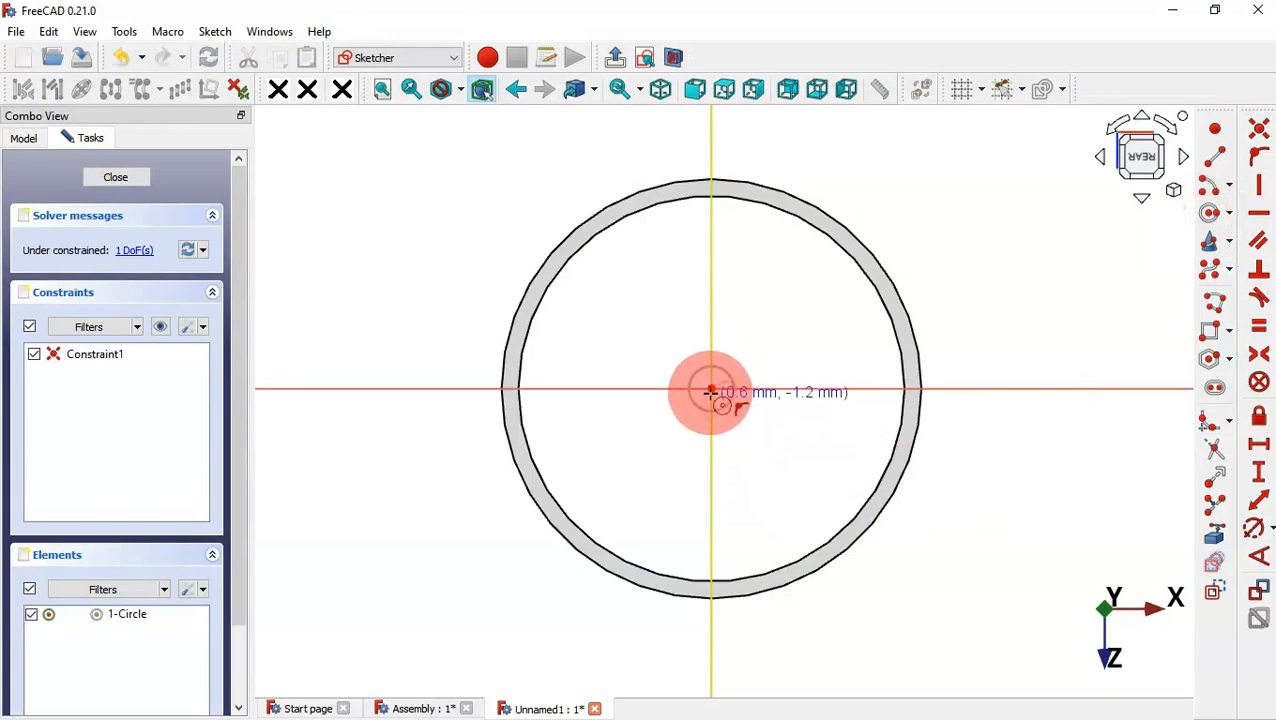
left_click(711, 388)
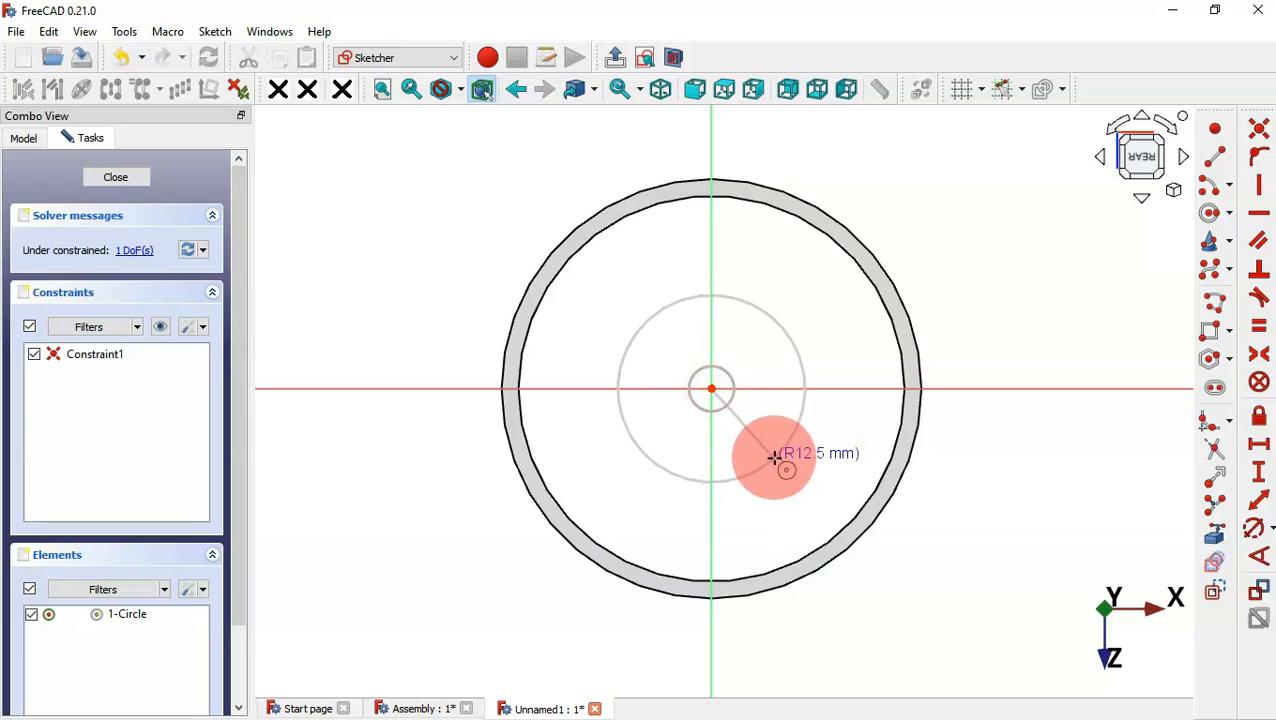
left_click(774, 458)
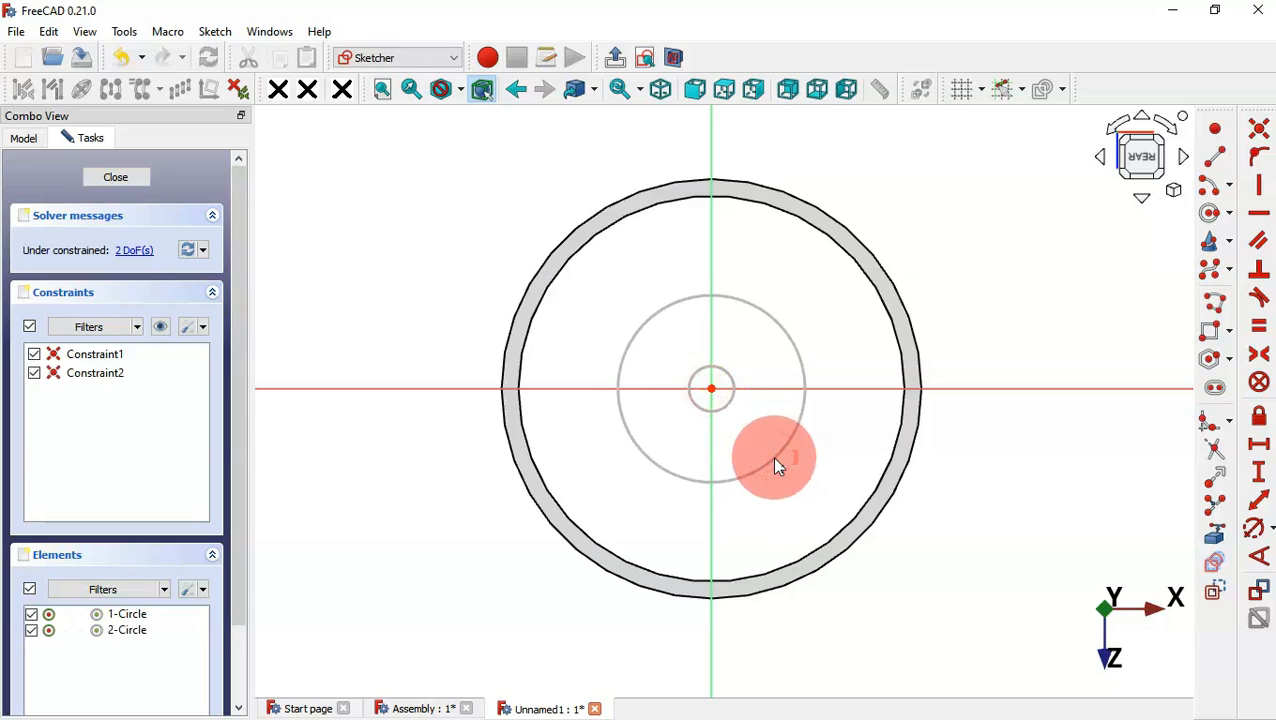
Step: Reference the ring's inner edge as external geometry and draw two slanted lines, about 14.9 and 13.5 mm long, between it and the larger hub circle
left_click(1216, 540)
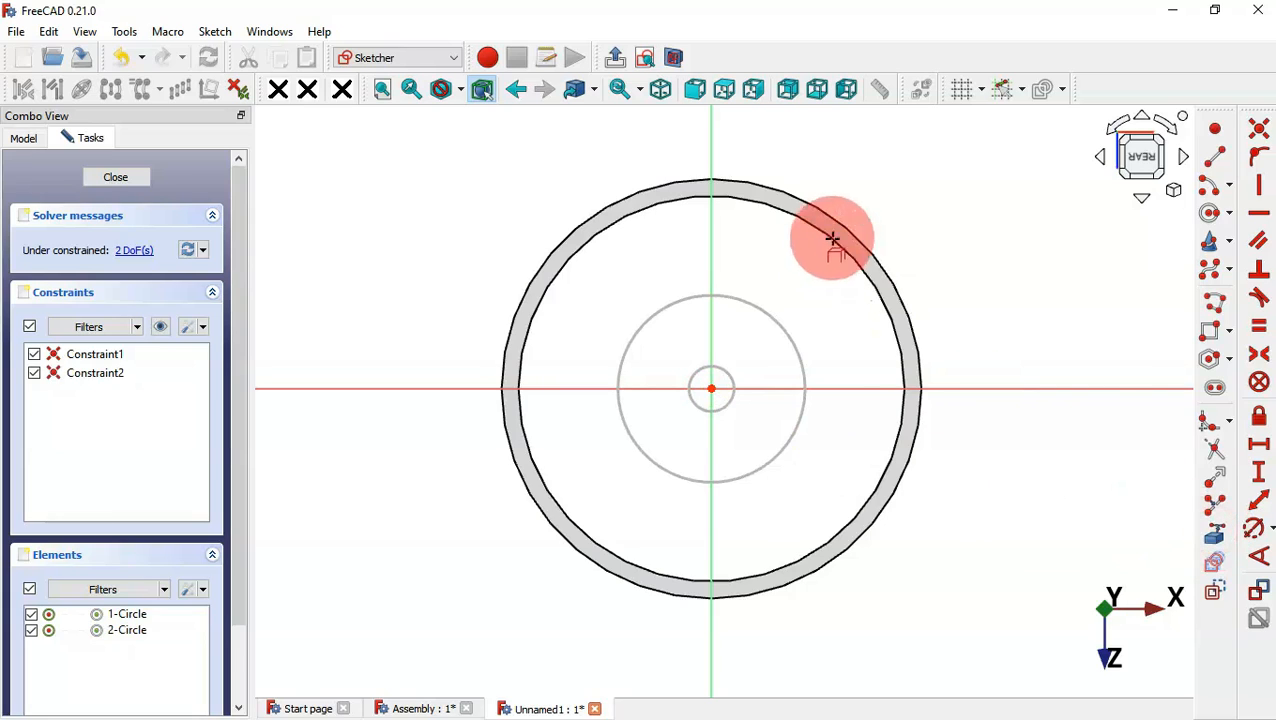
left_click(846, 250)
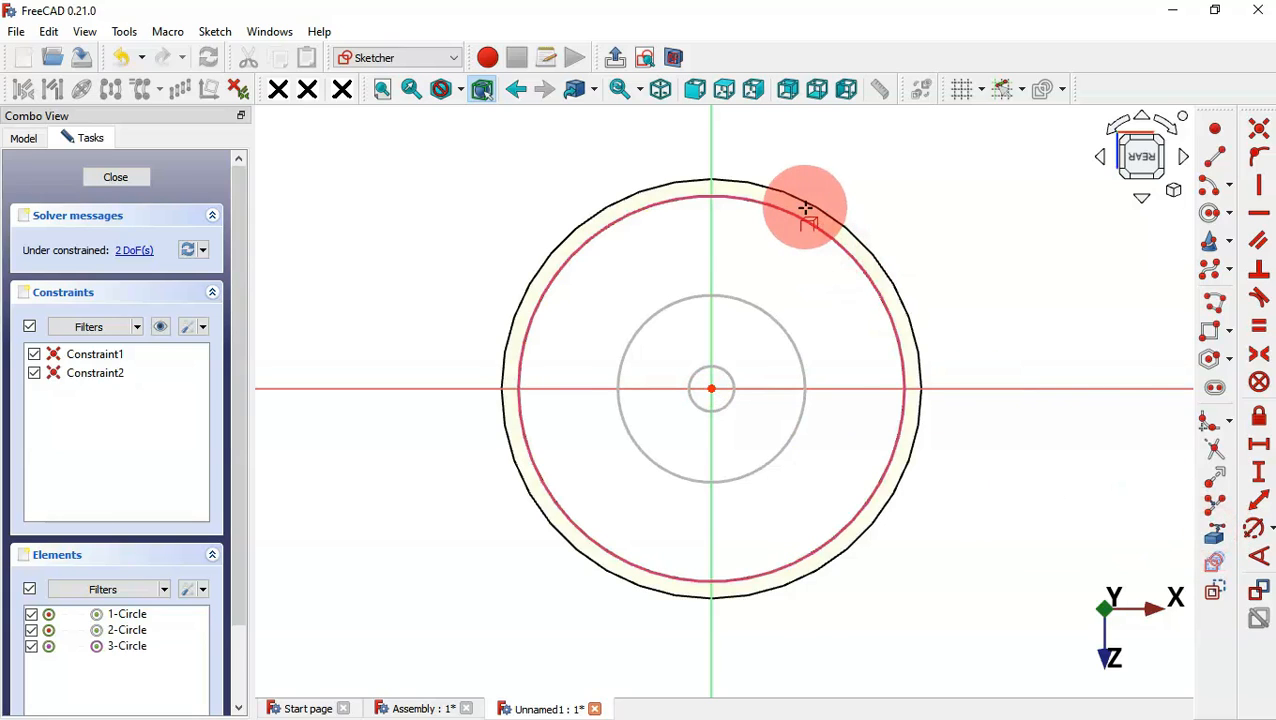
scroll(808, 210, "up", 1)
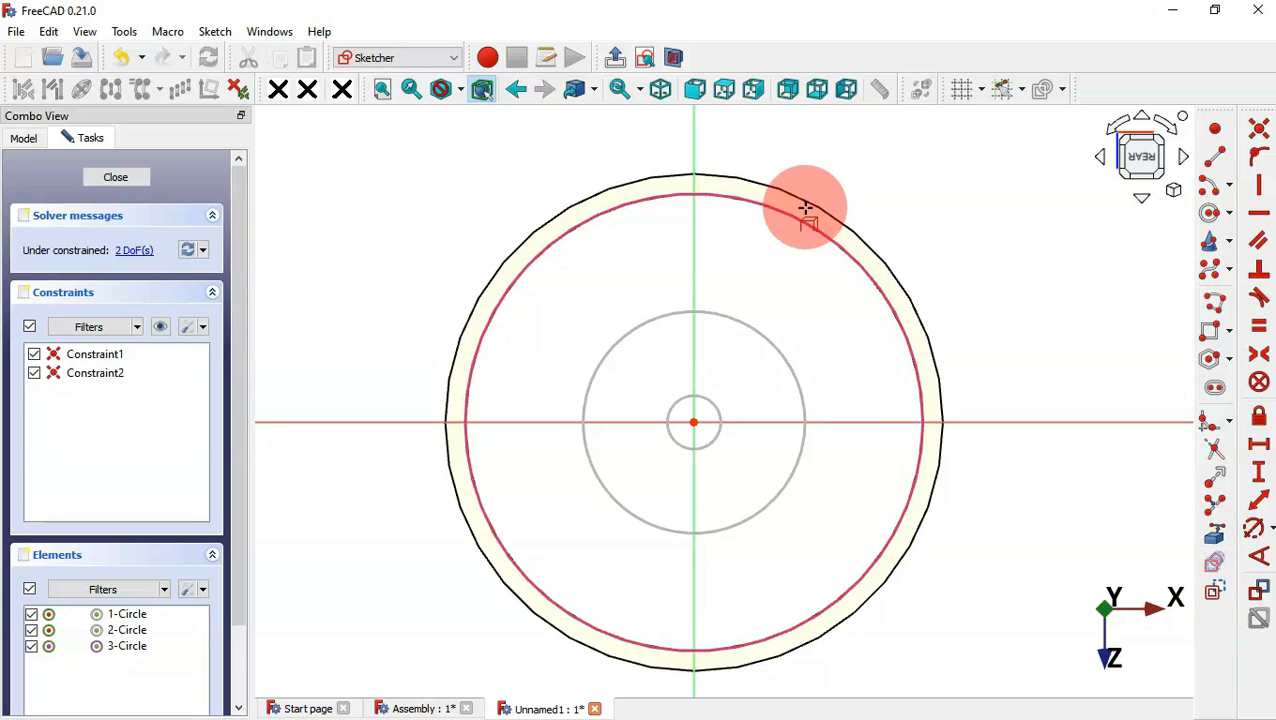
left_click(1215, 157)
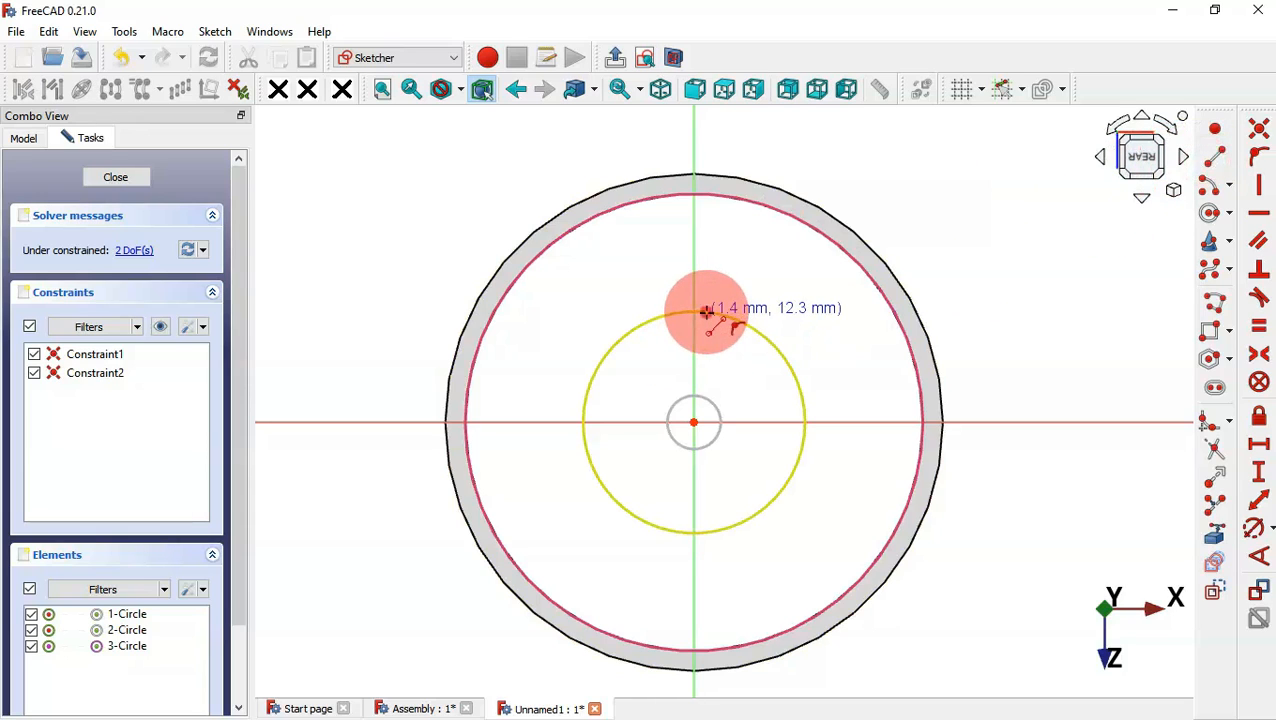
left_click(706, 313)
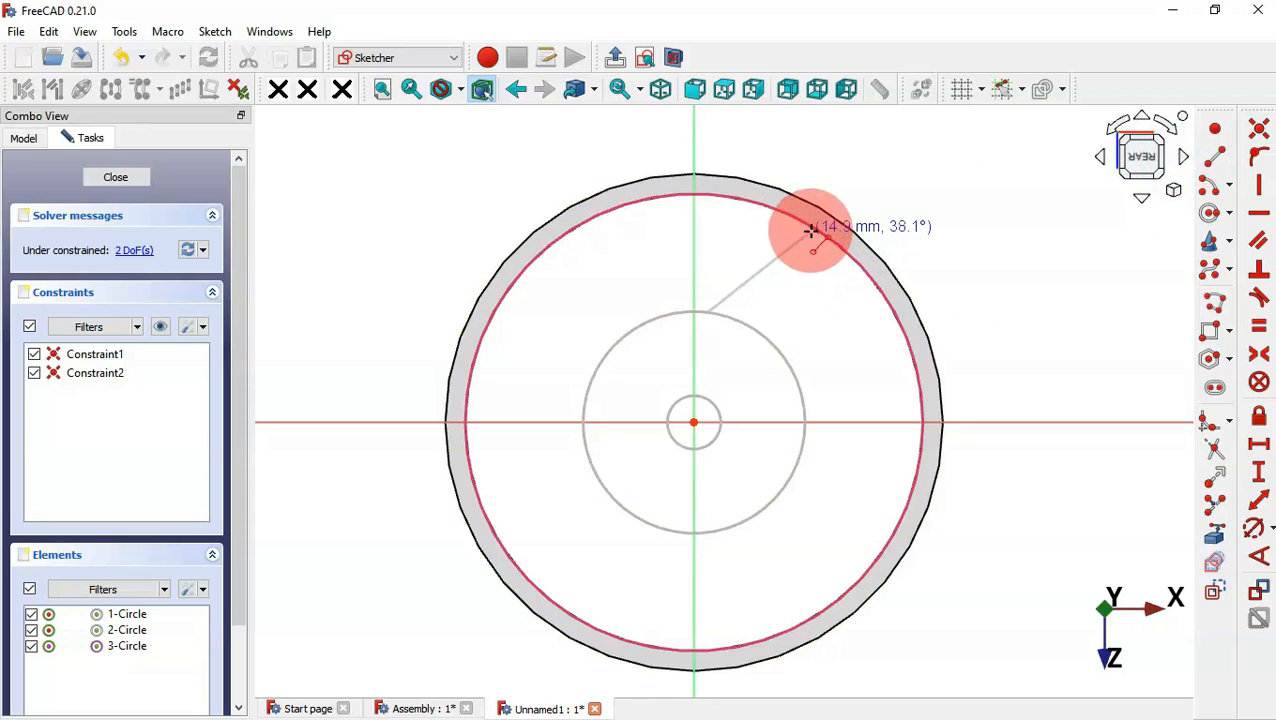
left_click(812, 229)
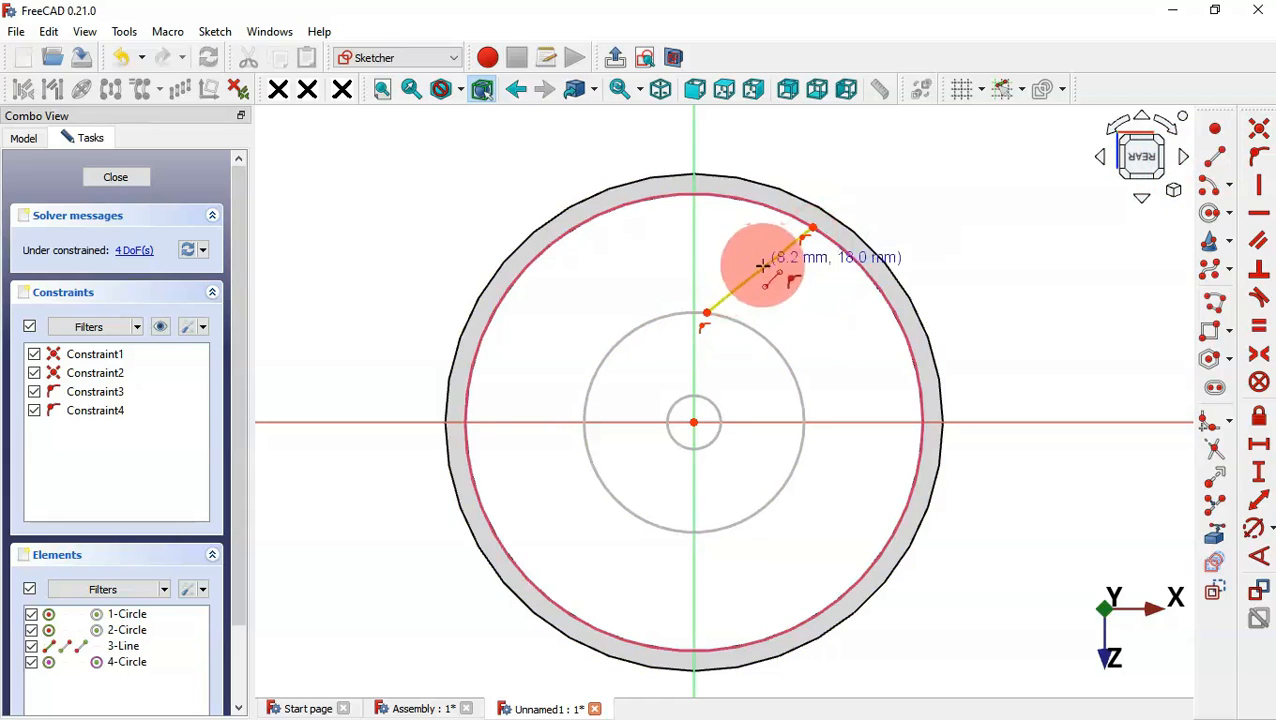
left_click(863, 268)
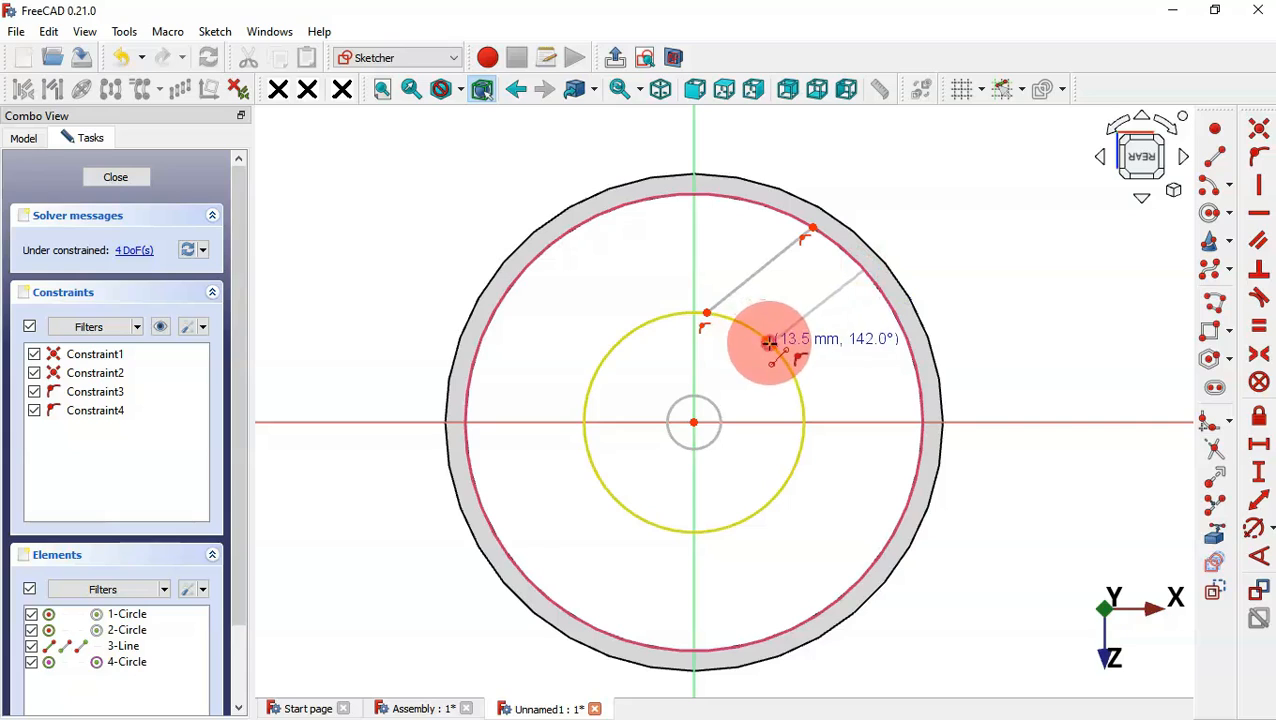
left_click(769, 344)
Step: Draw an origin-centred arc joining the outer ends of the two lines, and trim the larger hub circle between their inner ends
scroll(800, 270, "up", 2)
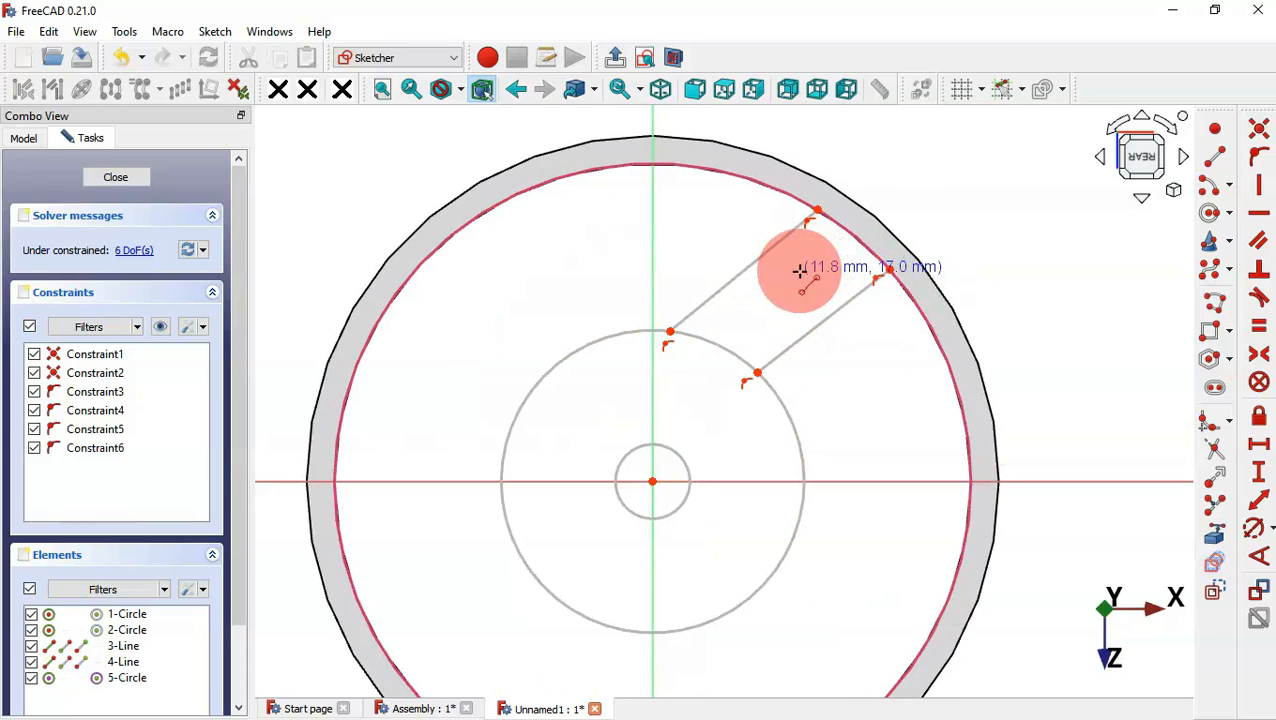
left_click(1214, 197)
left_click(652, 484)
left_click_drag(652, 484, 820, 207)
left_click(820, 208)
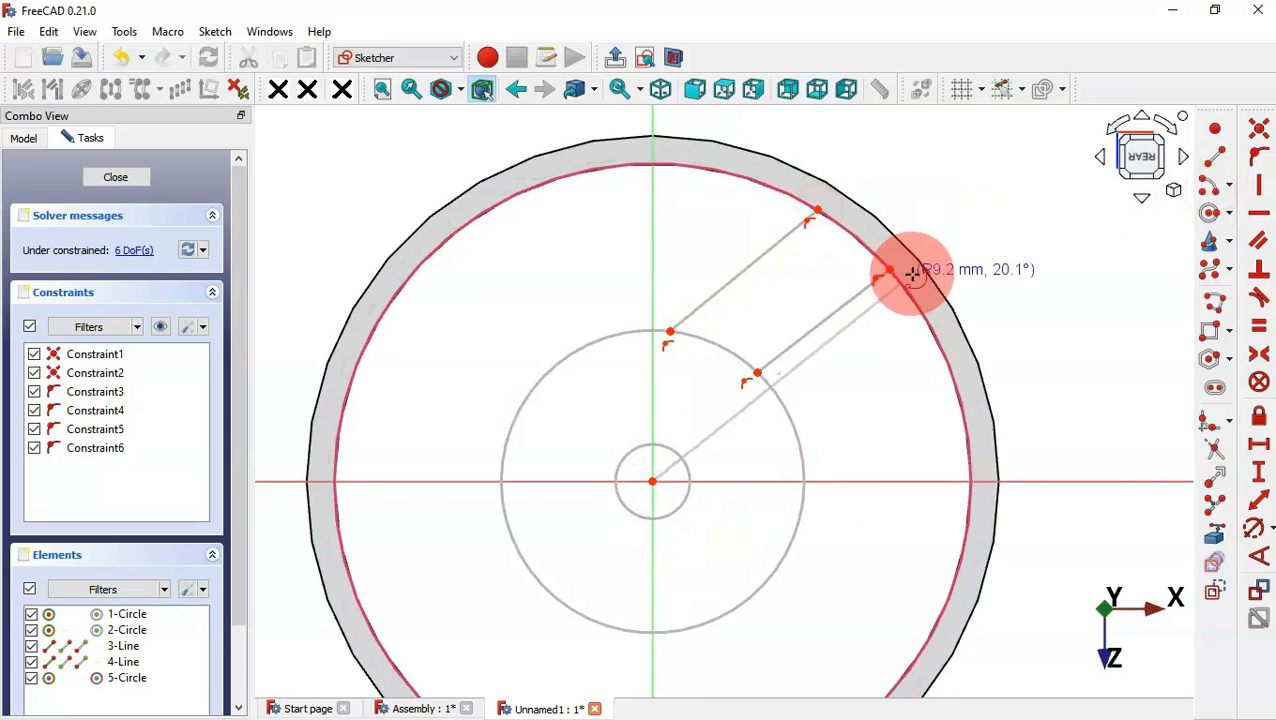
left_click(890, 268)
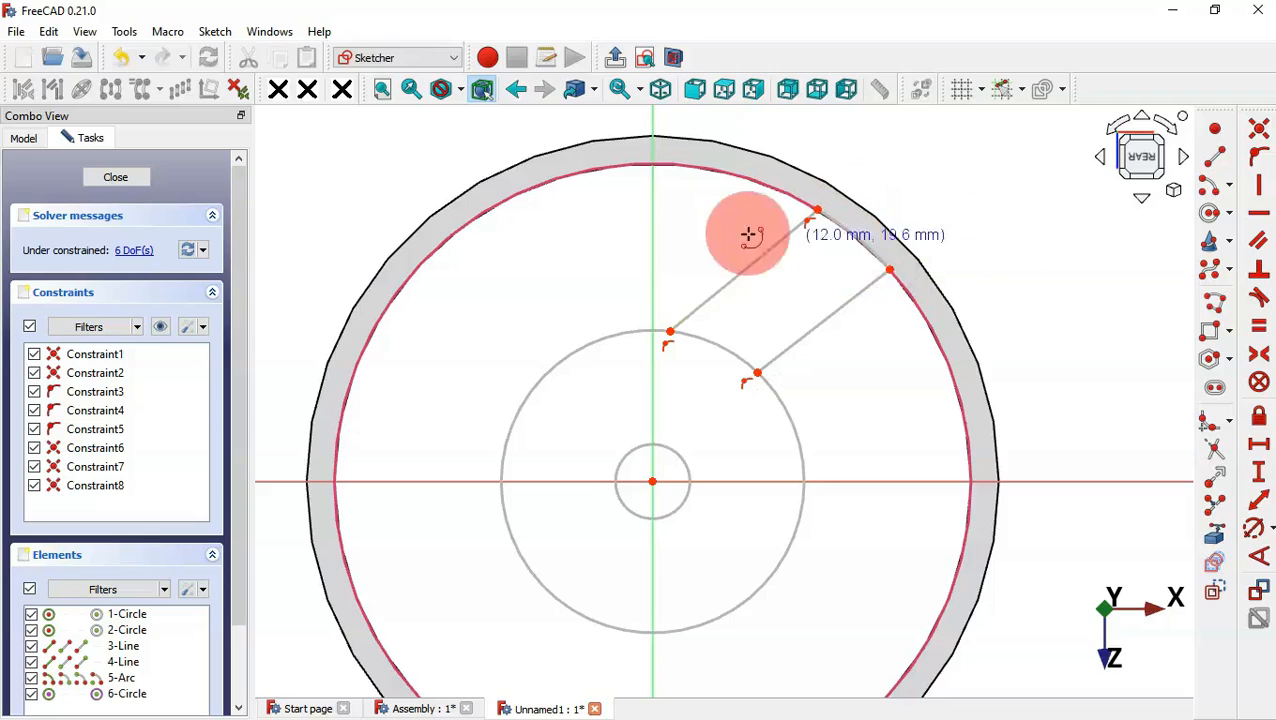
left_click(1216, 451)
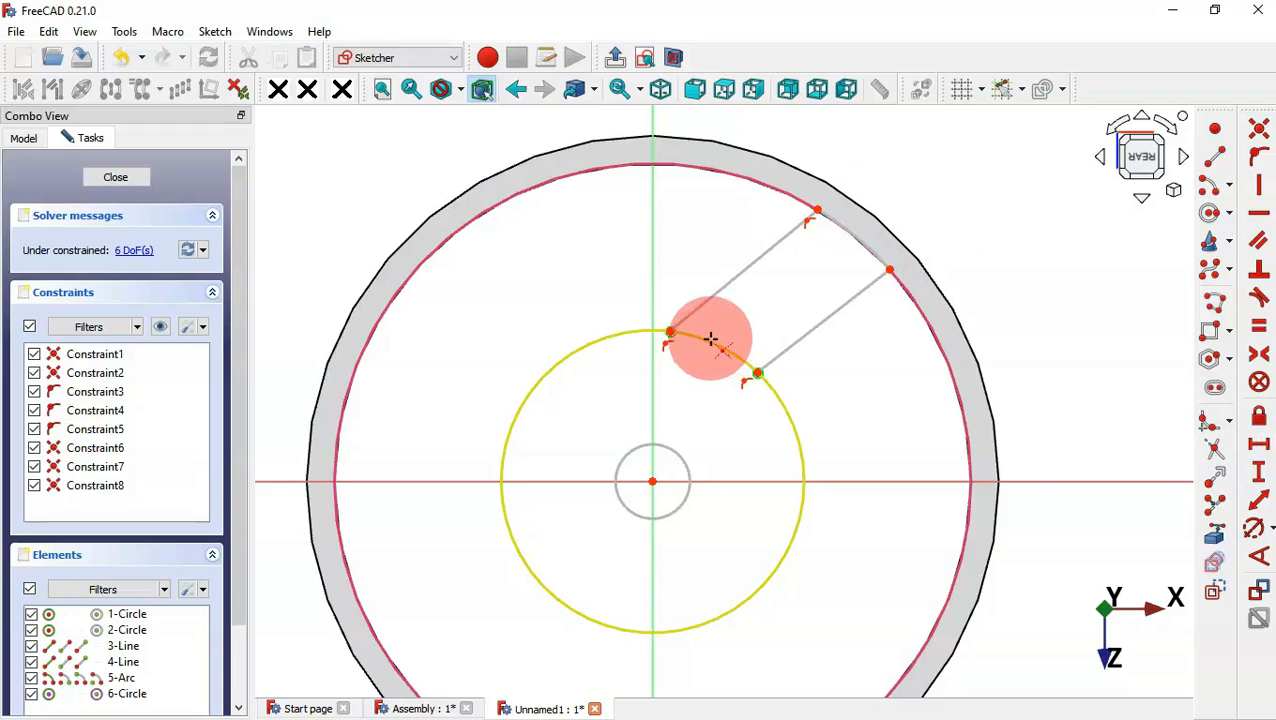
left_click(711, 341)
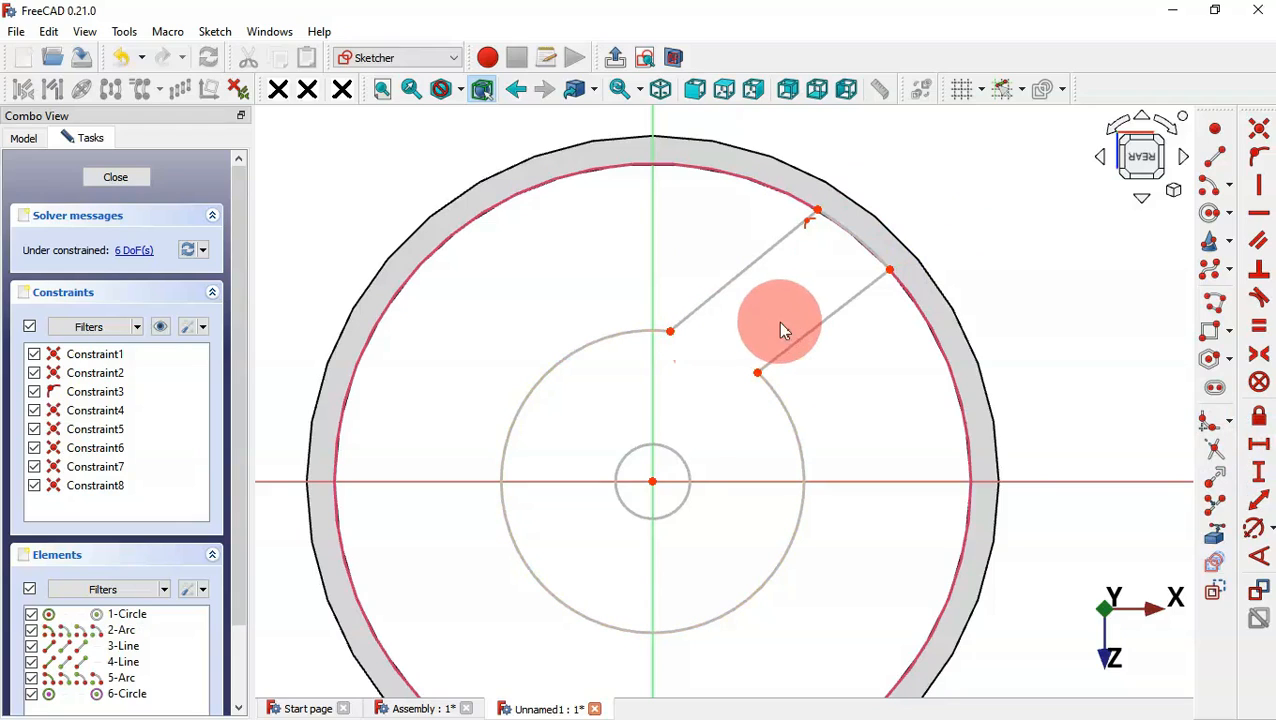
Step: Make the upper slanted line tangent to the hub arc at their shared endpoint and constrain the two slanted lines parallel
left_click_drag(607, 293, 712, 368)
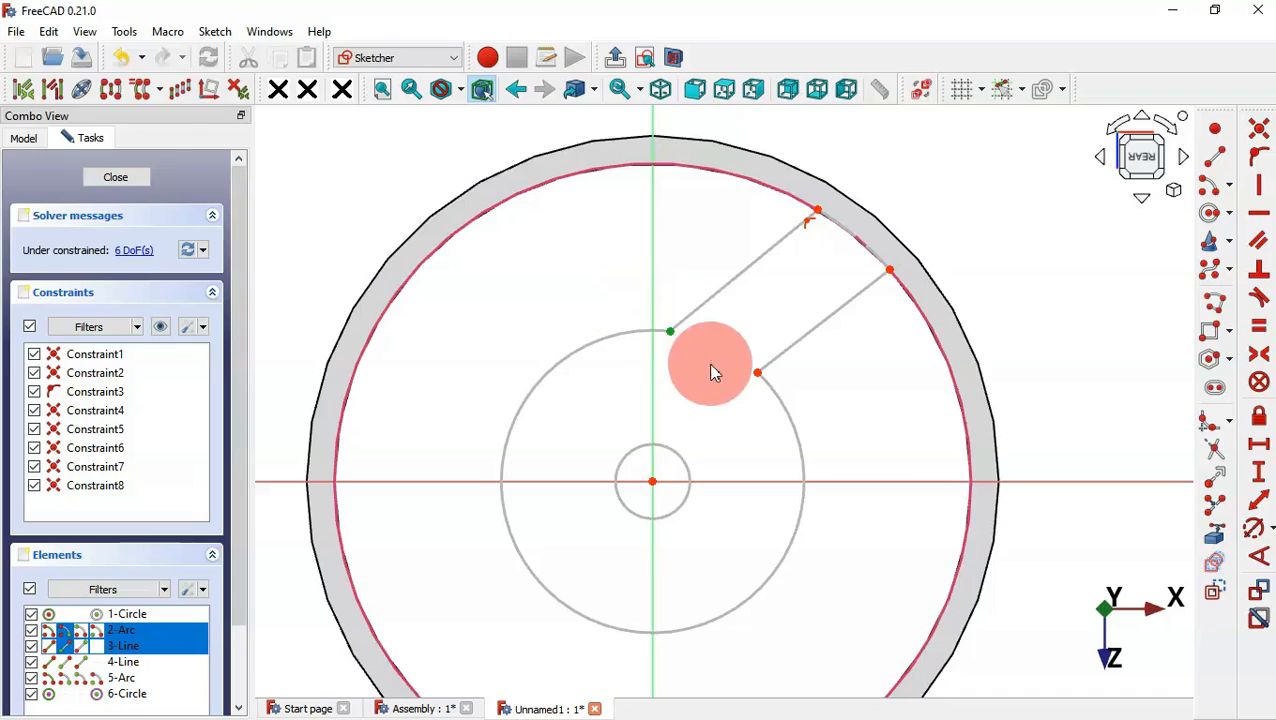
left_click(1260, 304)
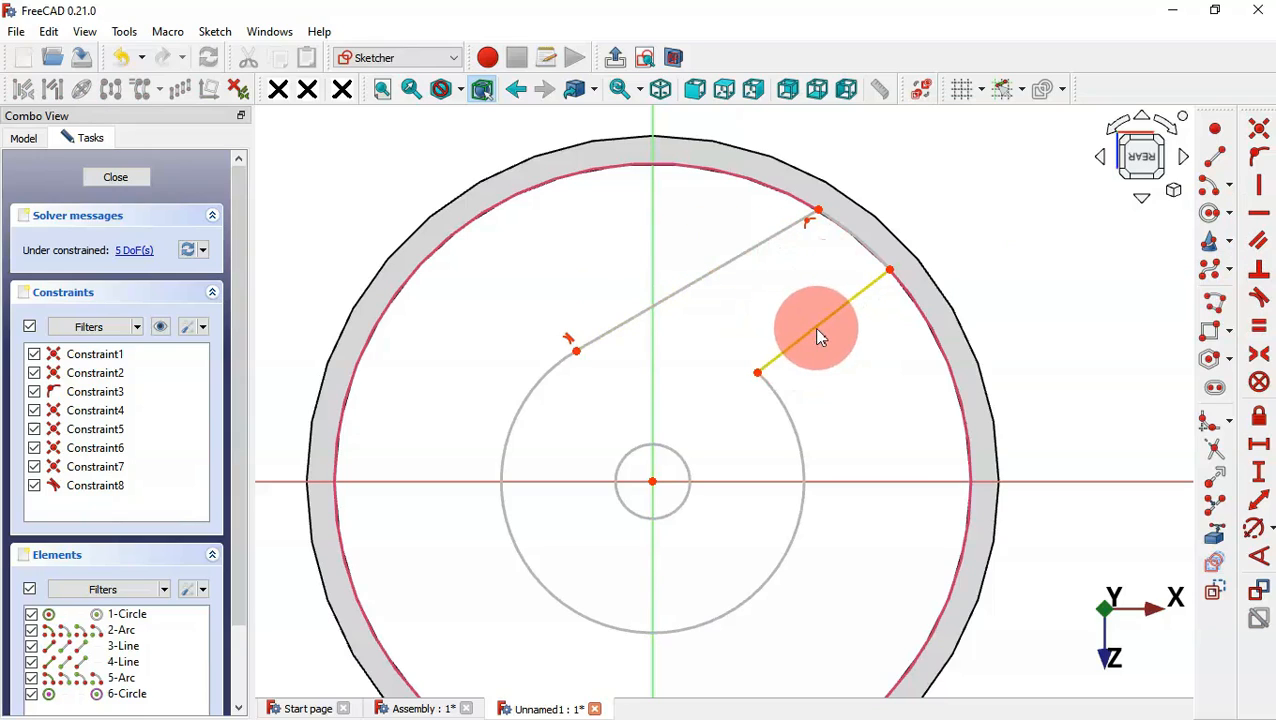
left_click_drag(854, 342, 759, 283)
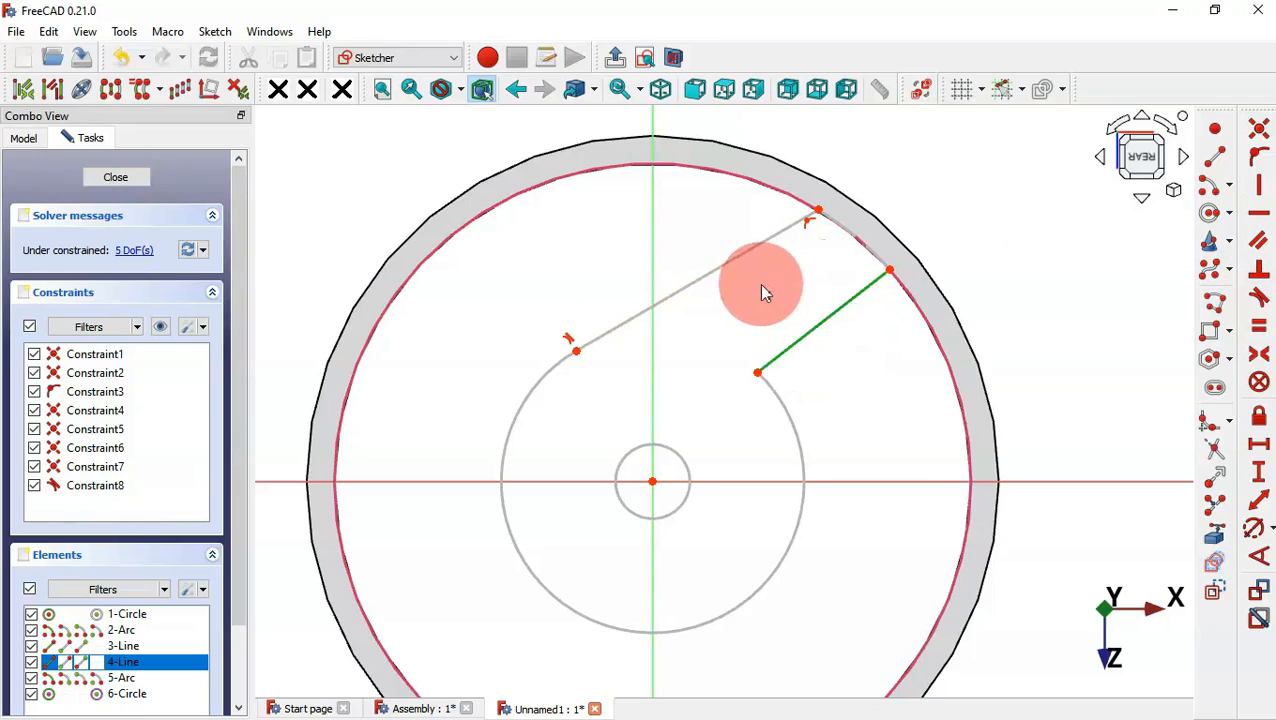
left_click(716, 269)
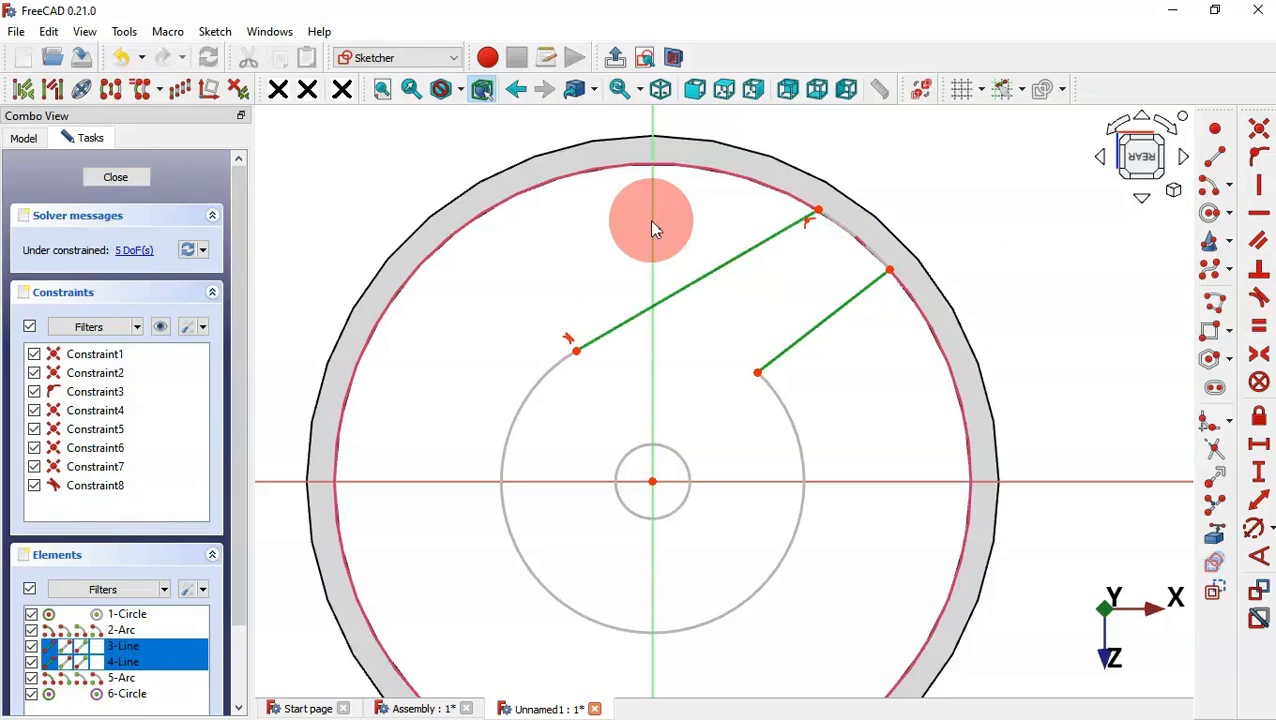
left_click(1259, 244)
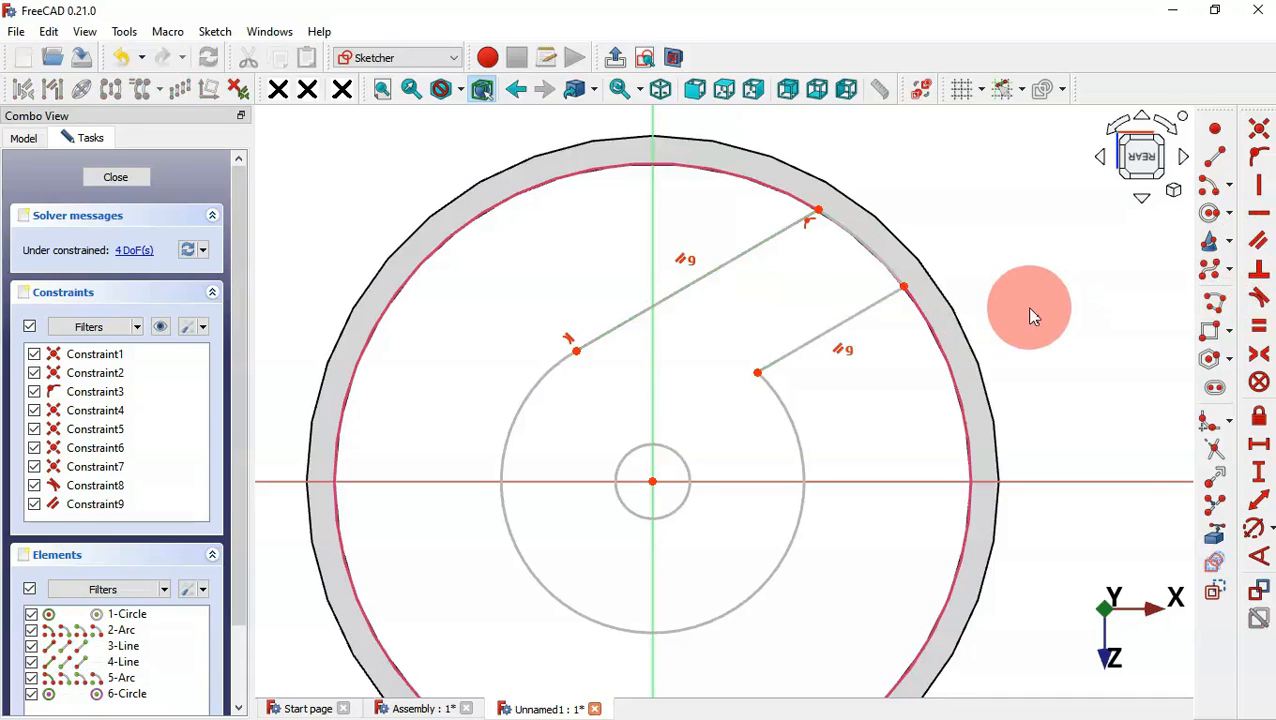
left_click(50, 262)
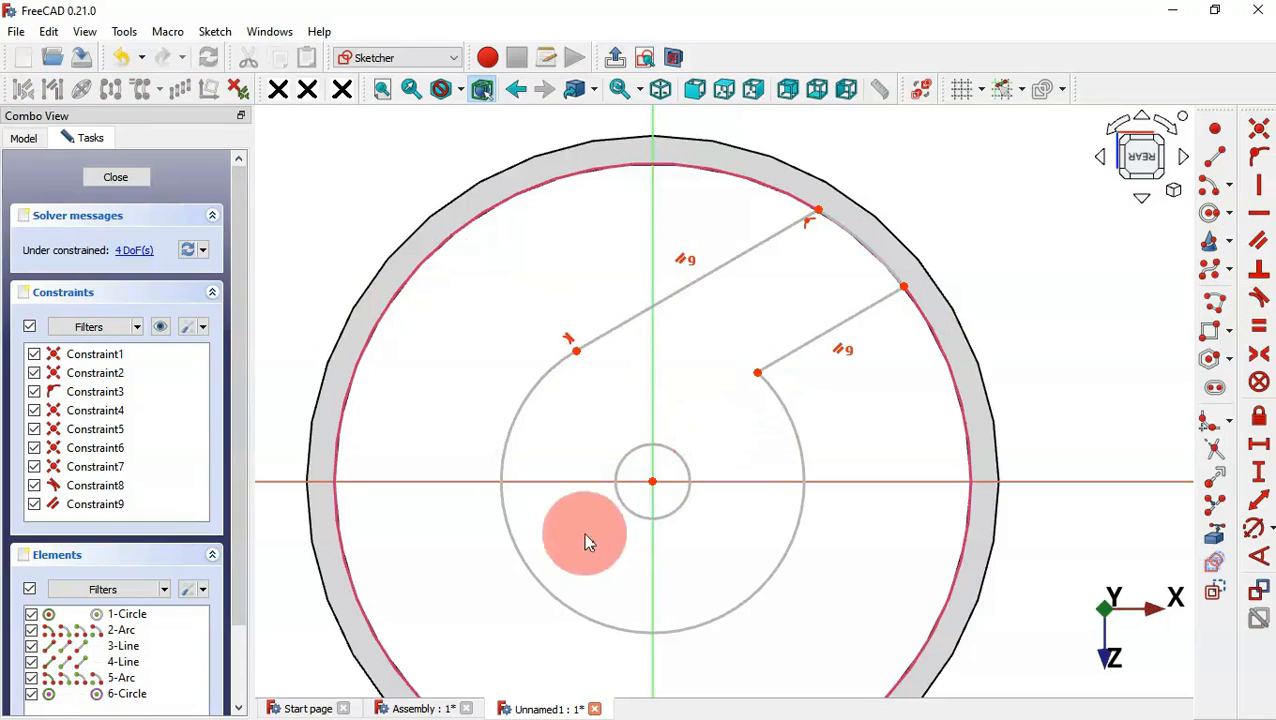
left_click(758, 484)
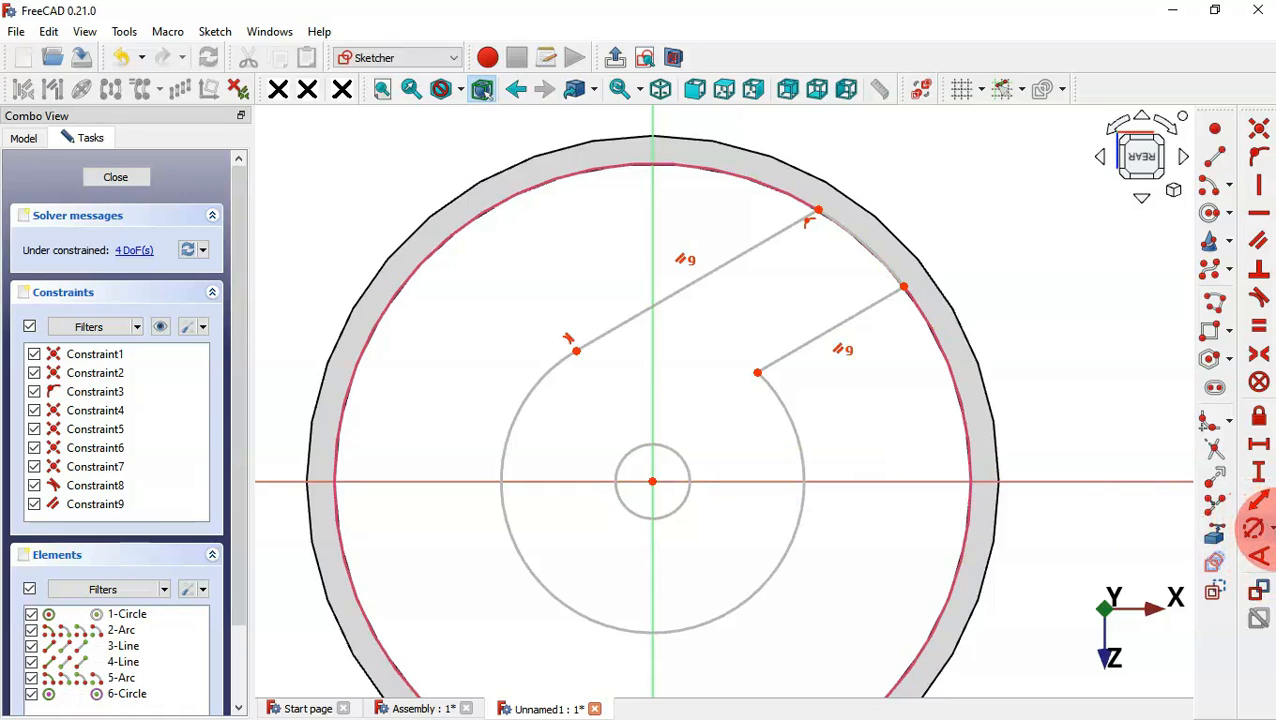
Step: Constrain the diameters of the small centre circle to 3 mm and the hub arc to 18 mm
left_click(1260, 529)
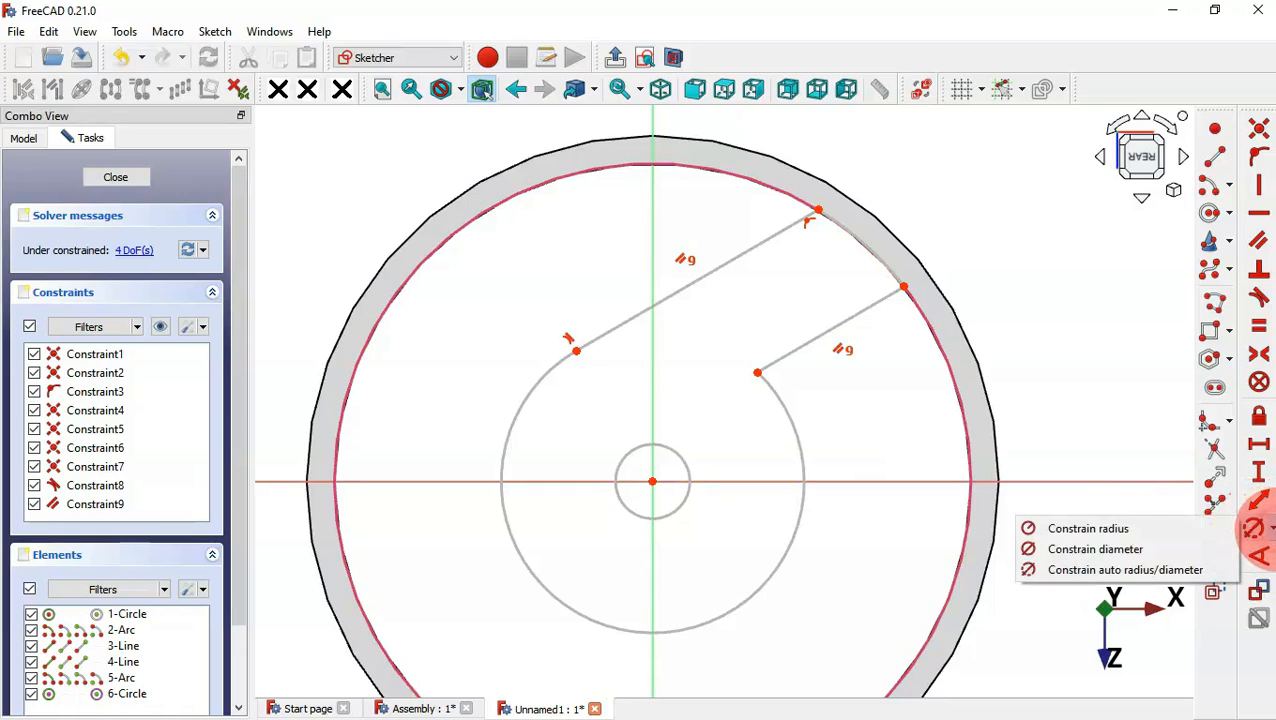
left_click(1160, 552)
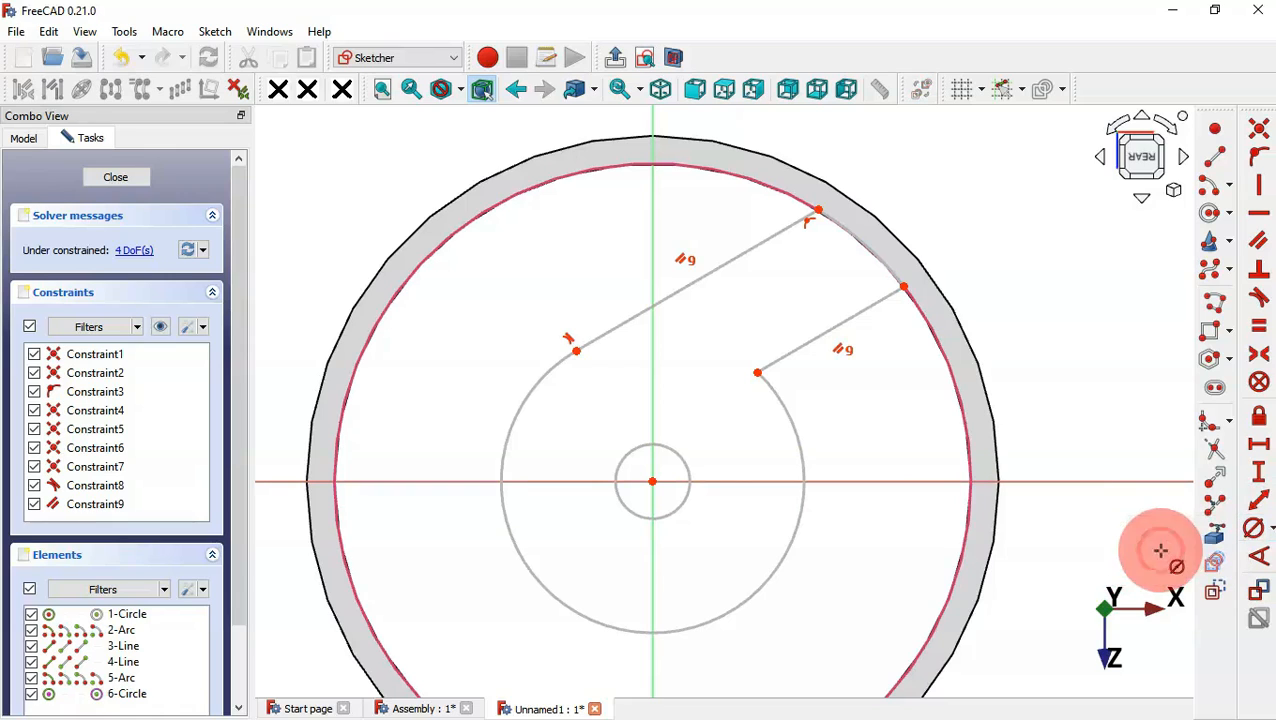
left_click(669, 446)
type("3")
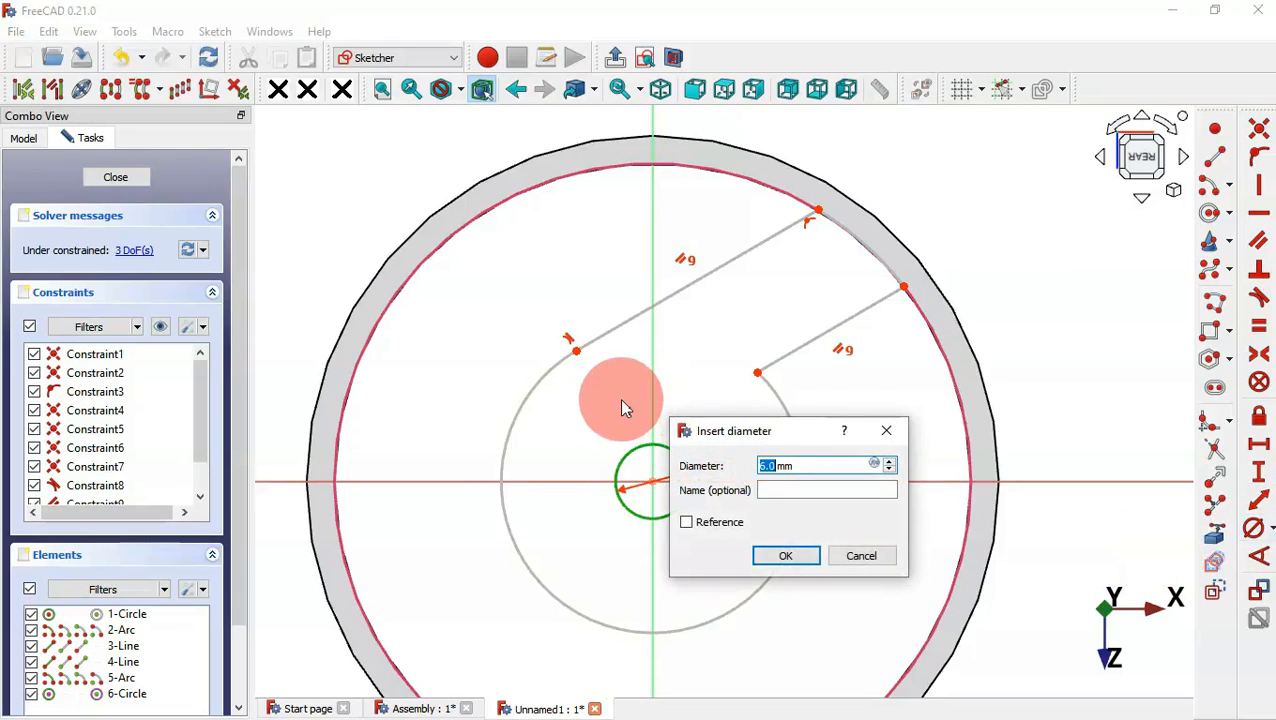
key("Return")
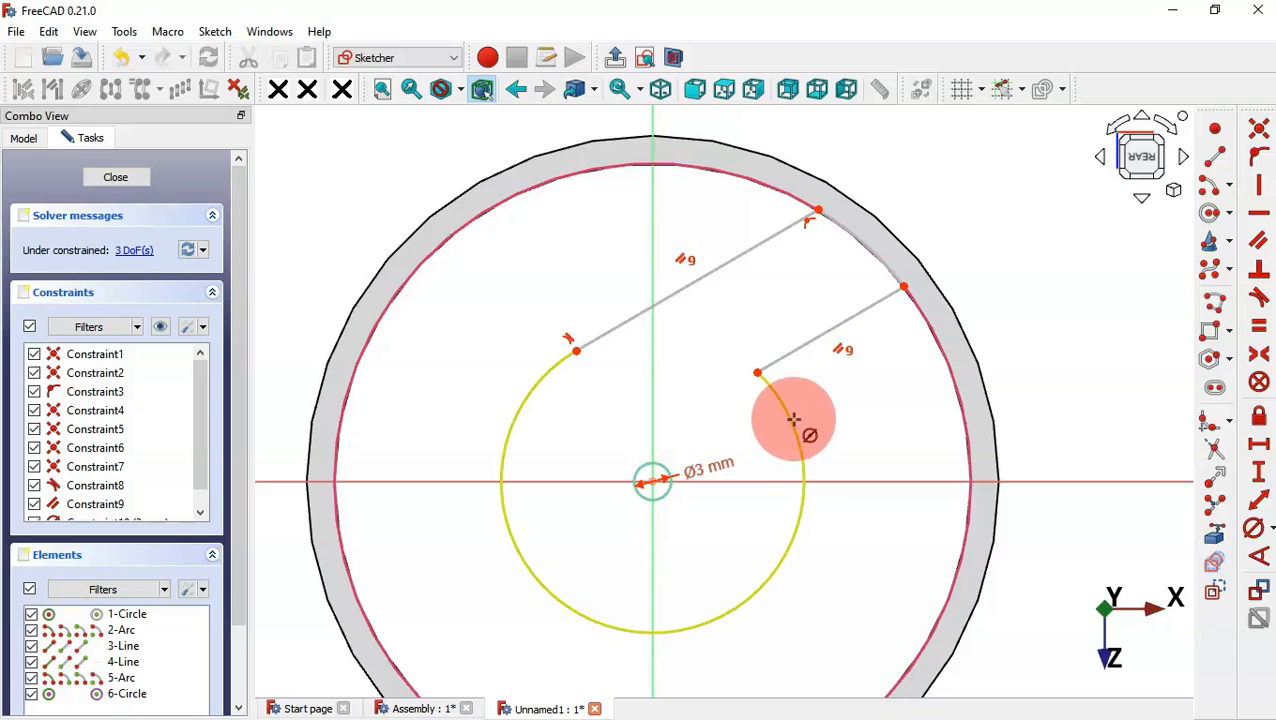
left_click(797, 427)
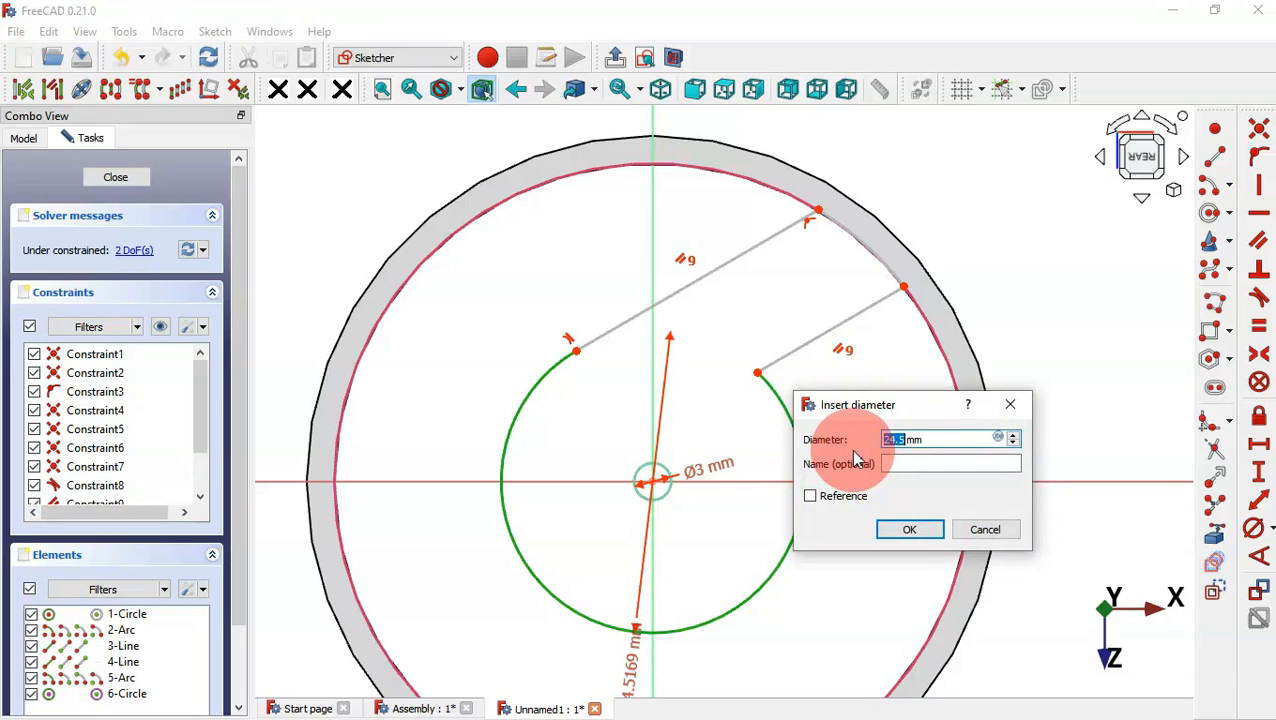
key("Return")
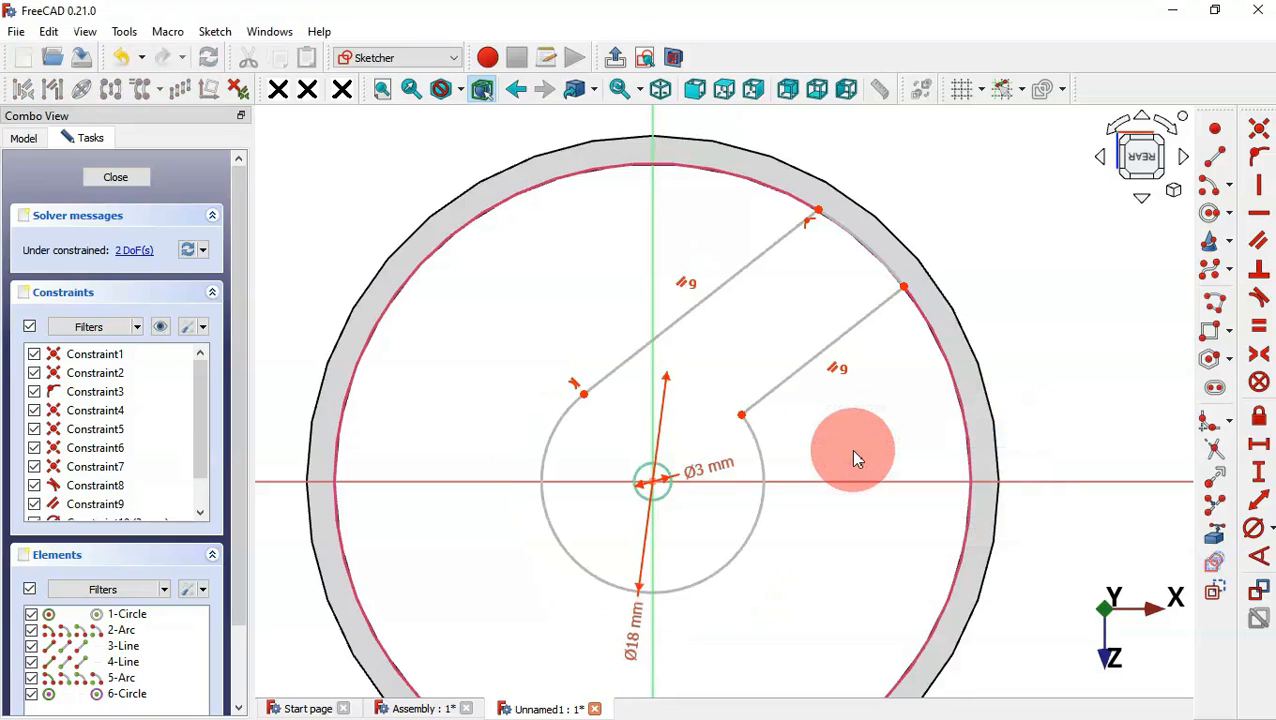
Step: Constrain the vertical distance between the outer endpoints of the two slanted lines
left_click(1259, 473)
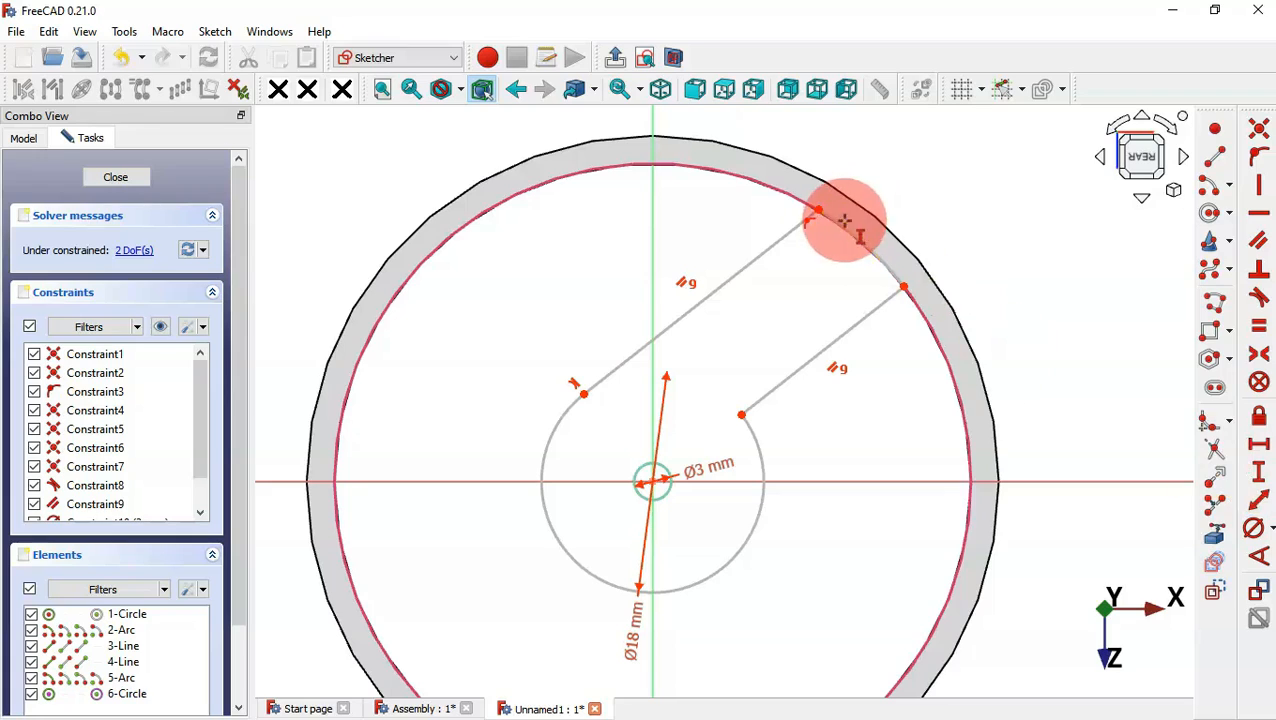
left_click(815, 207)
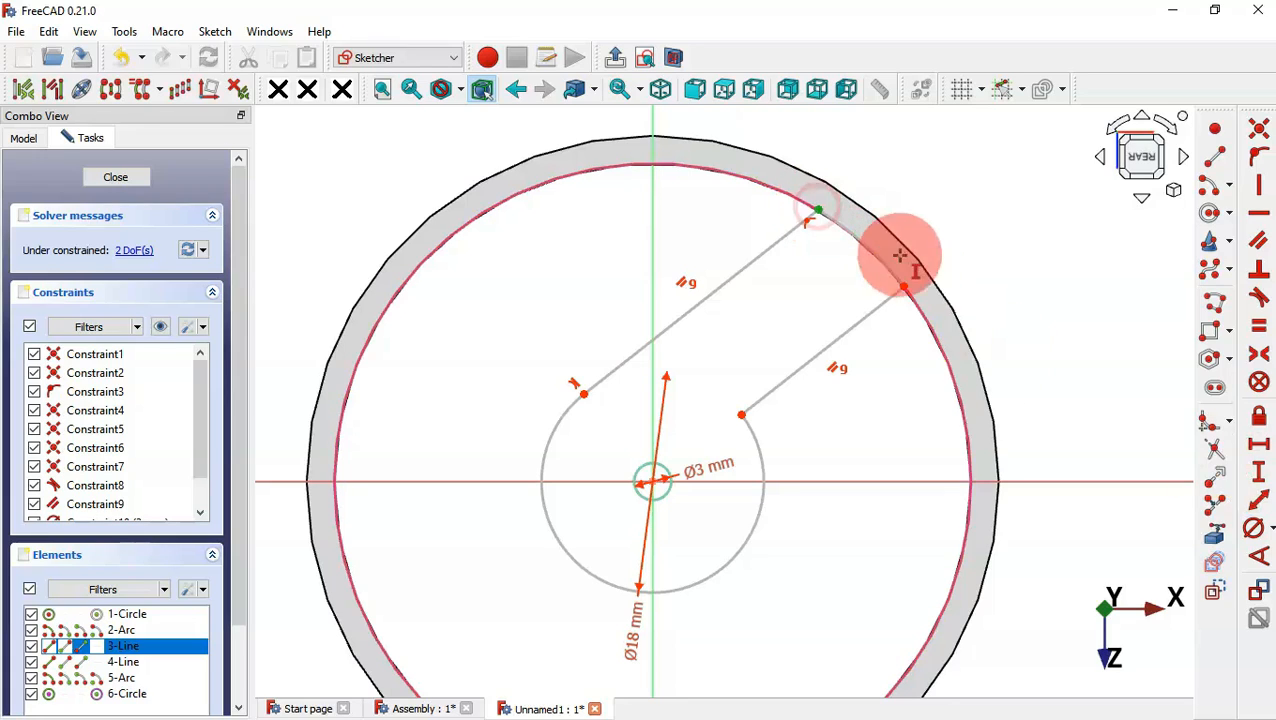
left_click(903, 286)
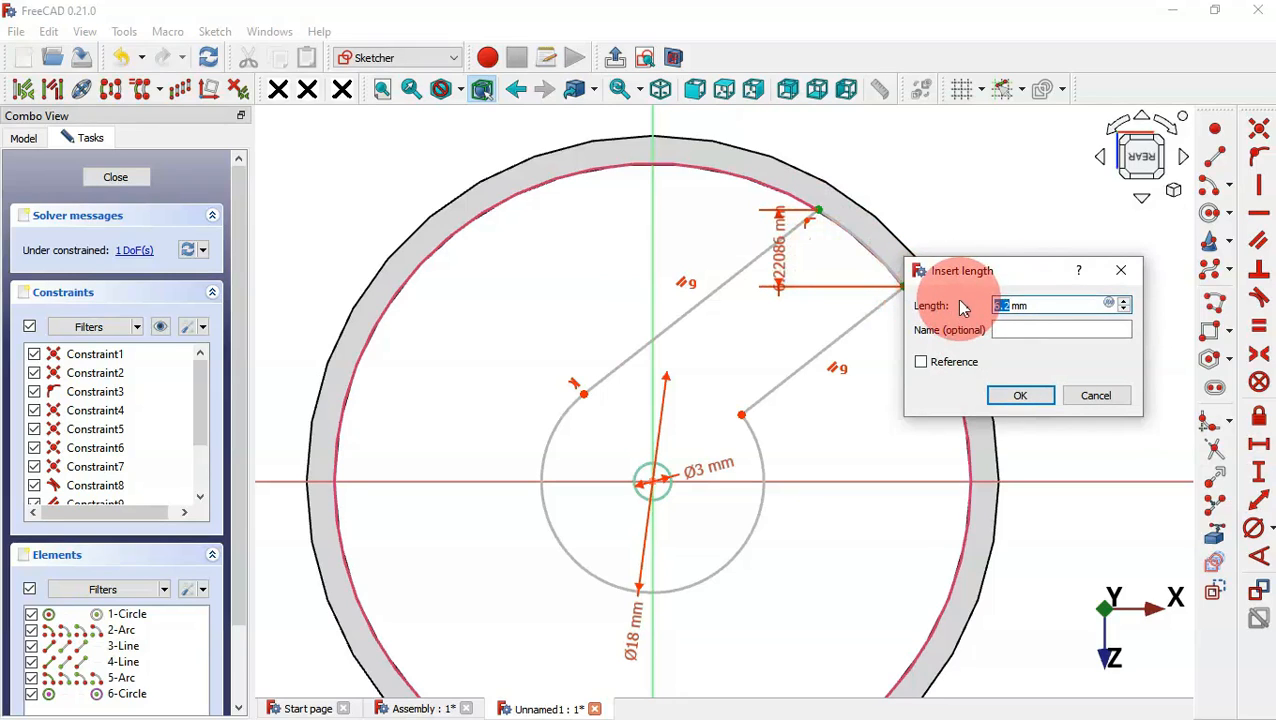
key("Return")
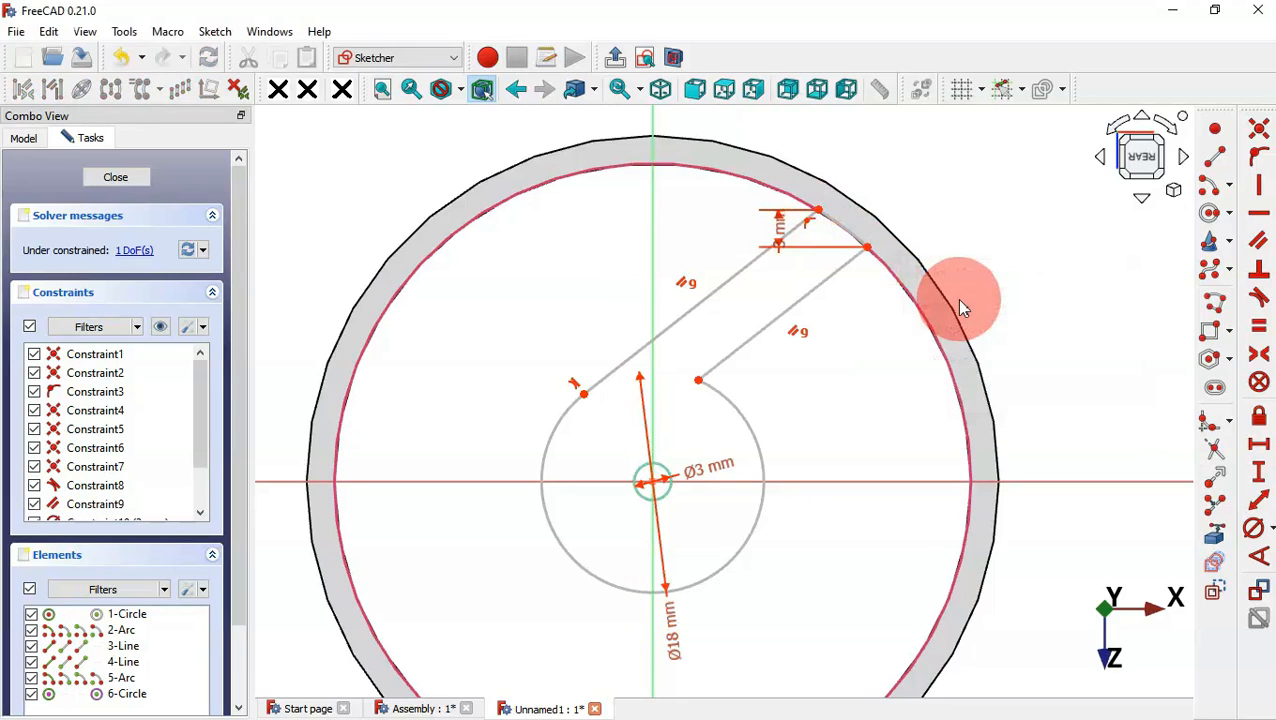
Step: Constrain the vertical distance from the lower line's outer endpoint to the origin to 11 mm
left_click(867, 247)
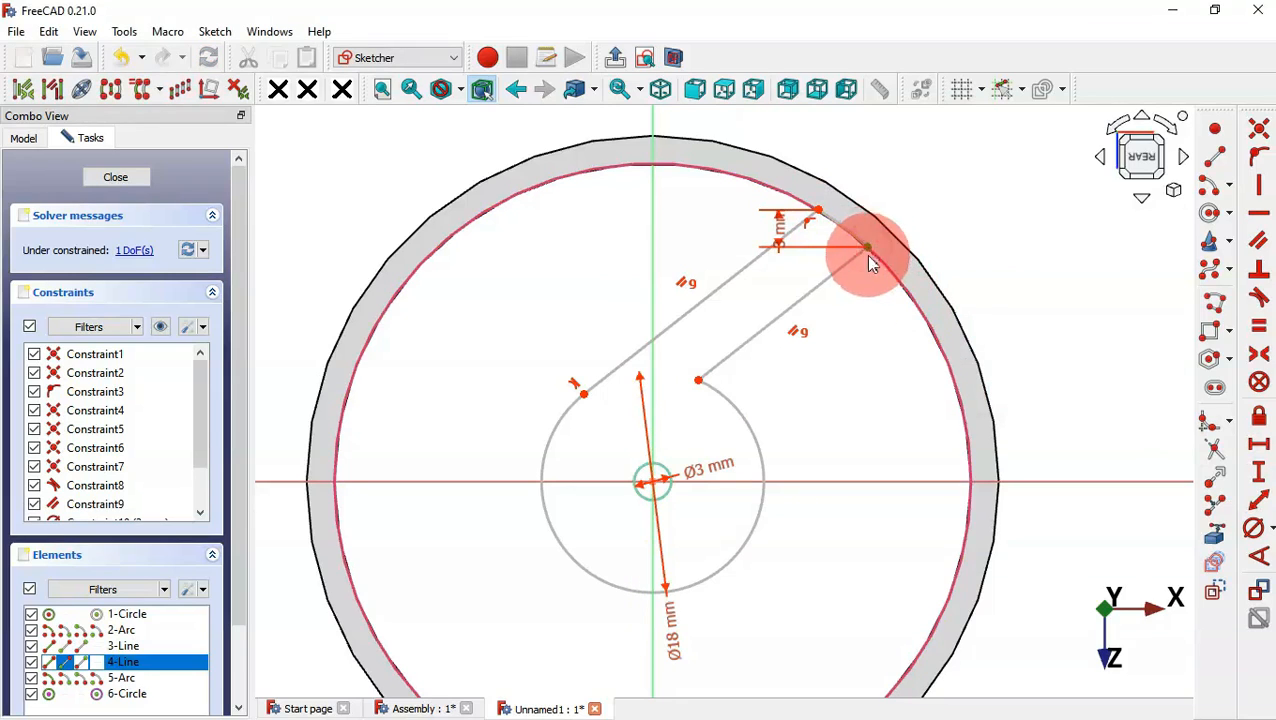
left_click(651, 482)
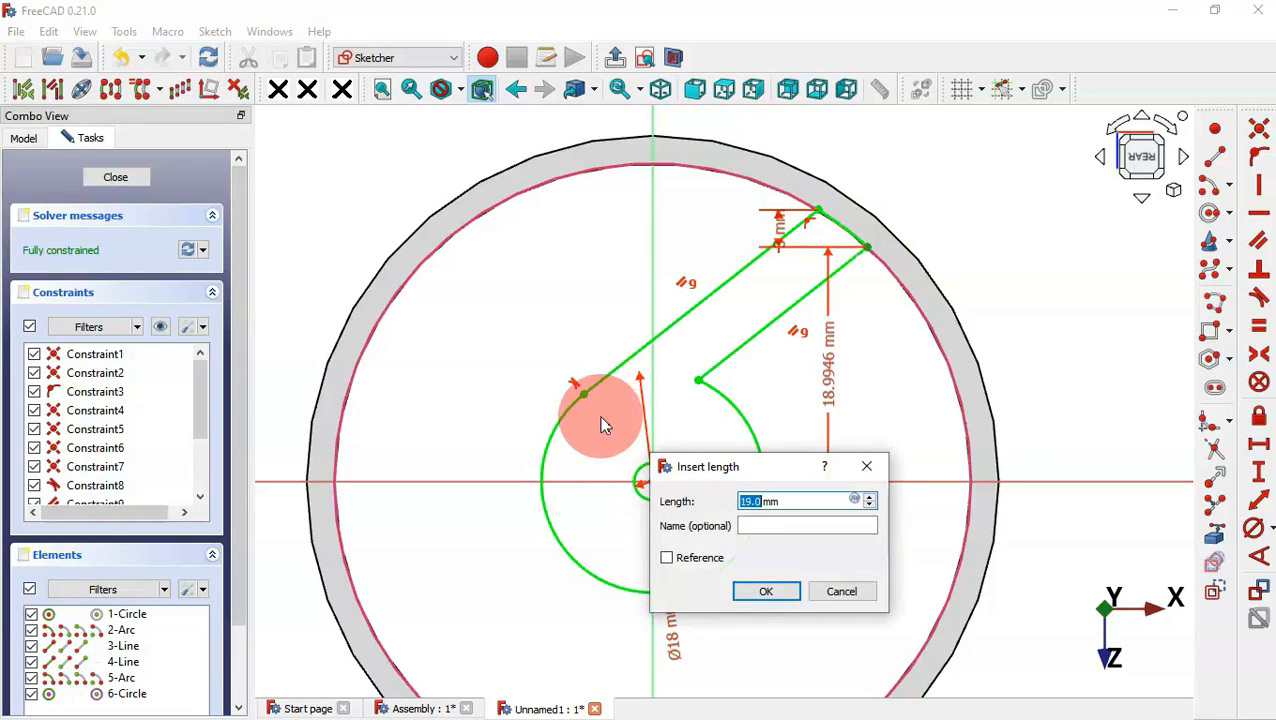
type("11")
key("Return")
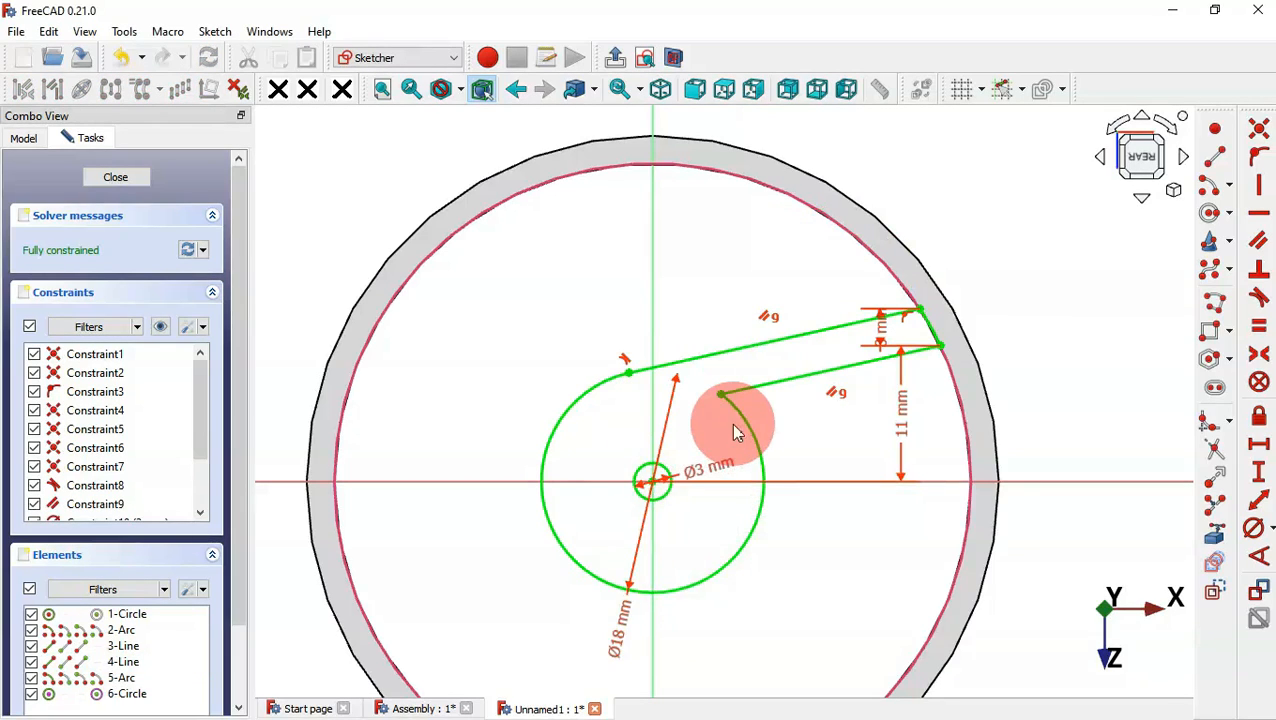
Step: Finish the sketch and pad the hub and arm profile 3 mm in the reversed direction
key("Escape")
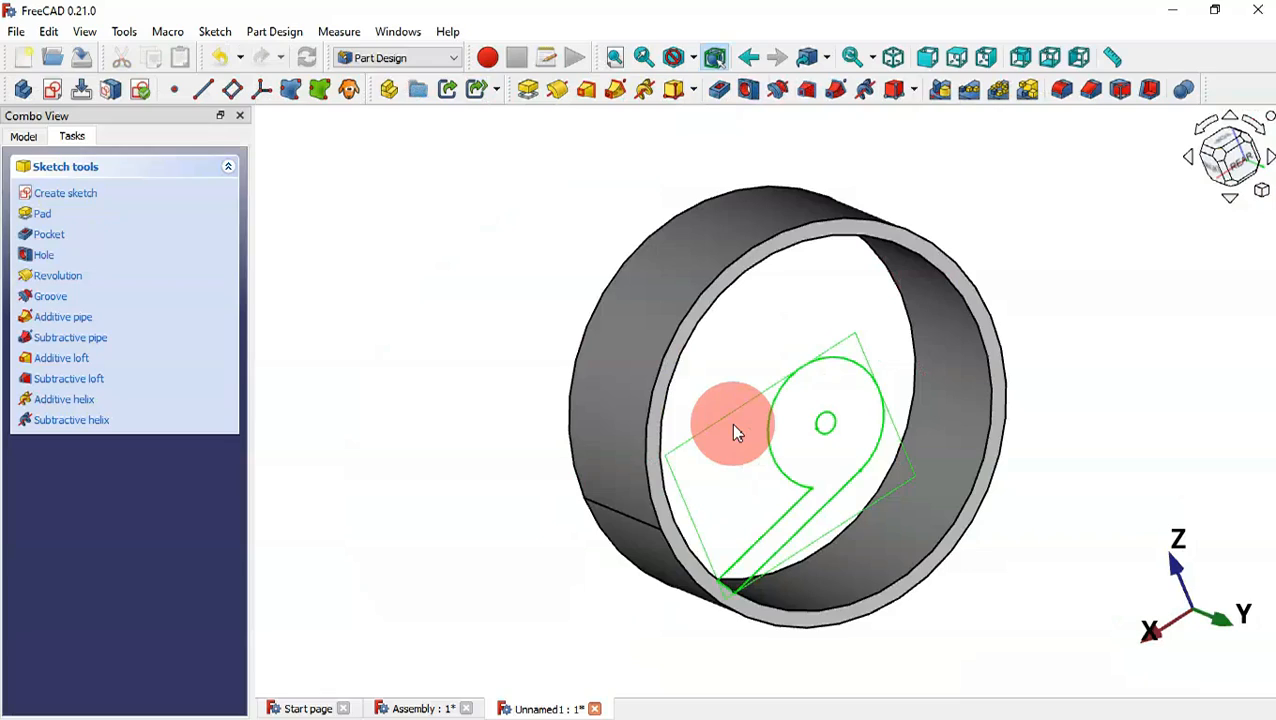
left_click(527, 95)
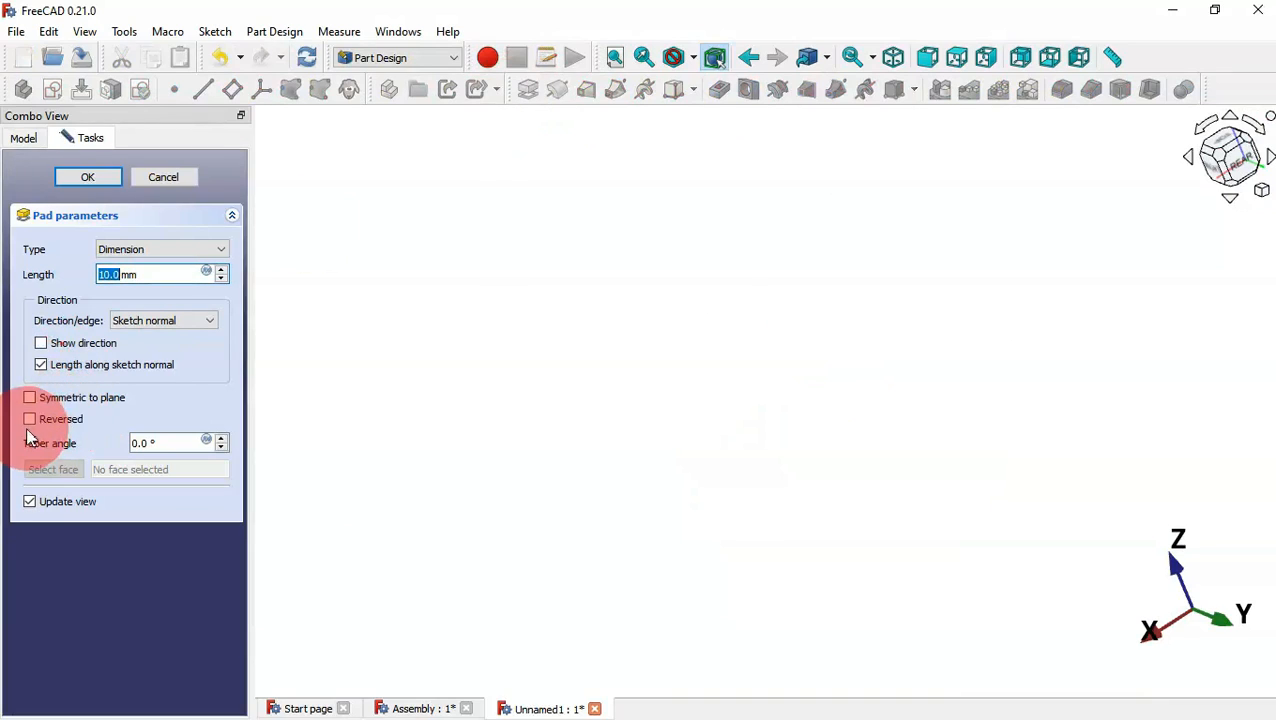
left_click(66, 425)
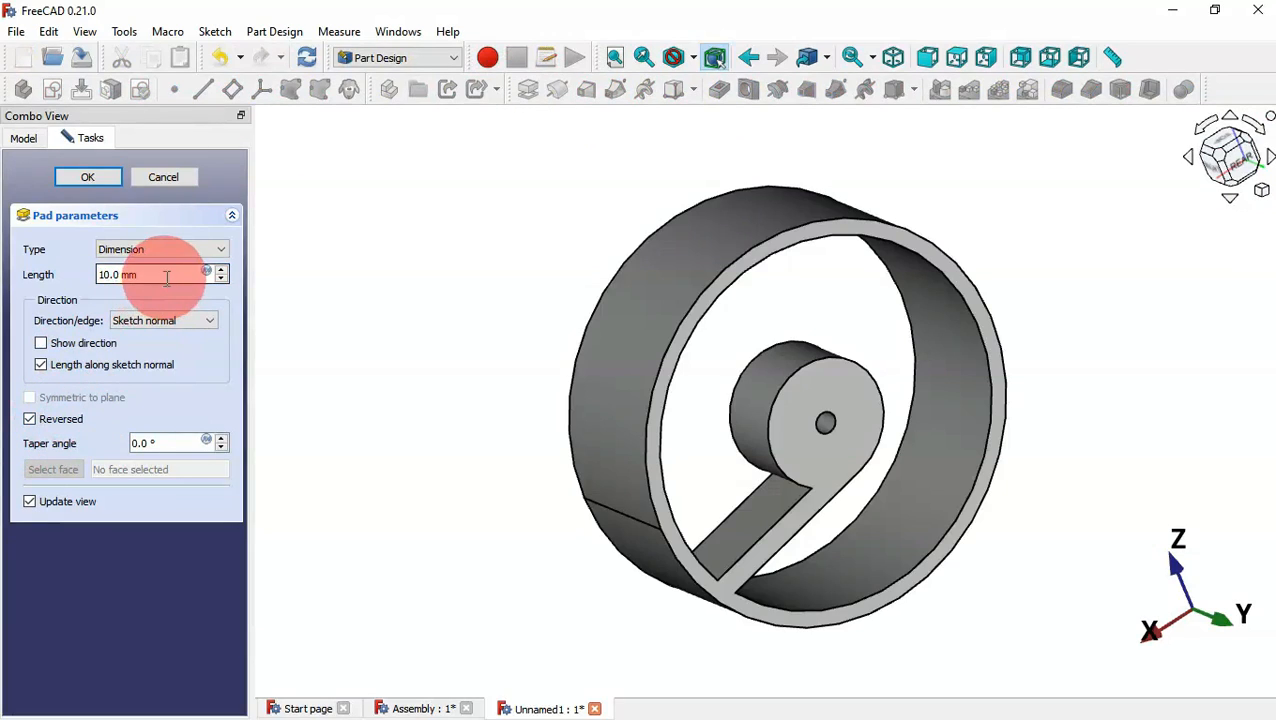
left_click(163, 275)
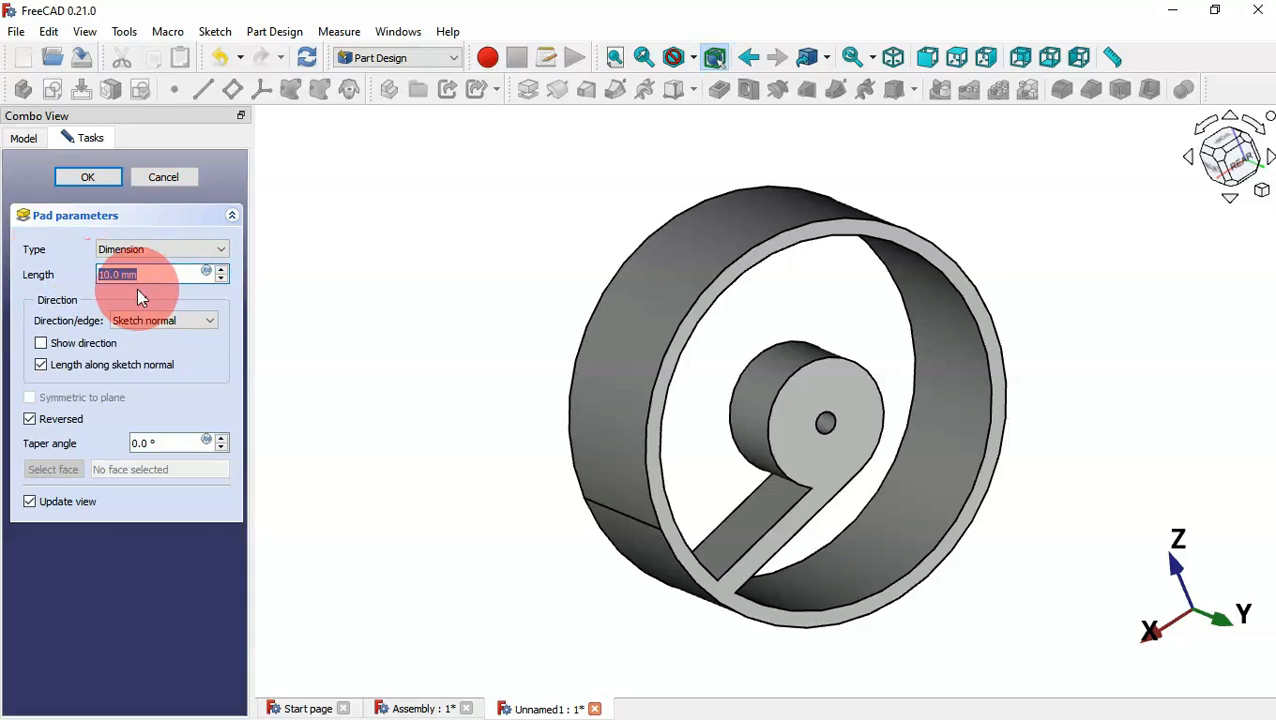
left_click(95, 177)
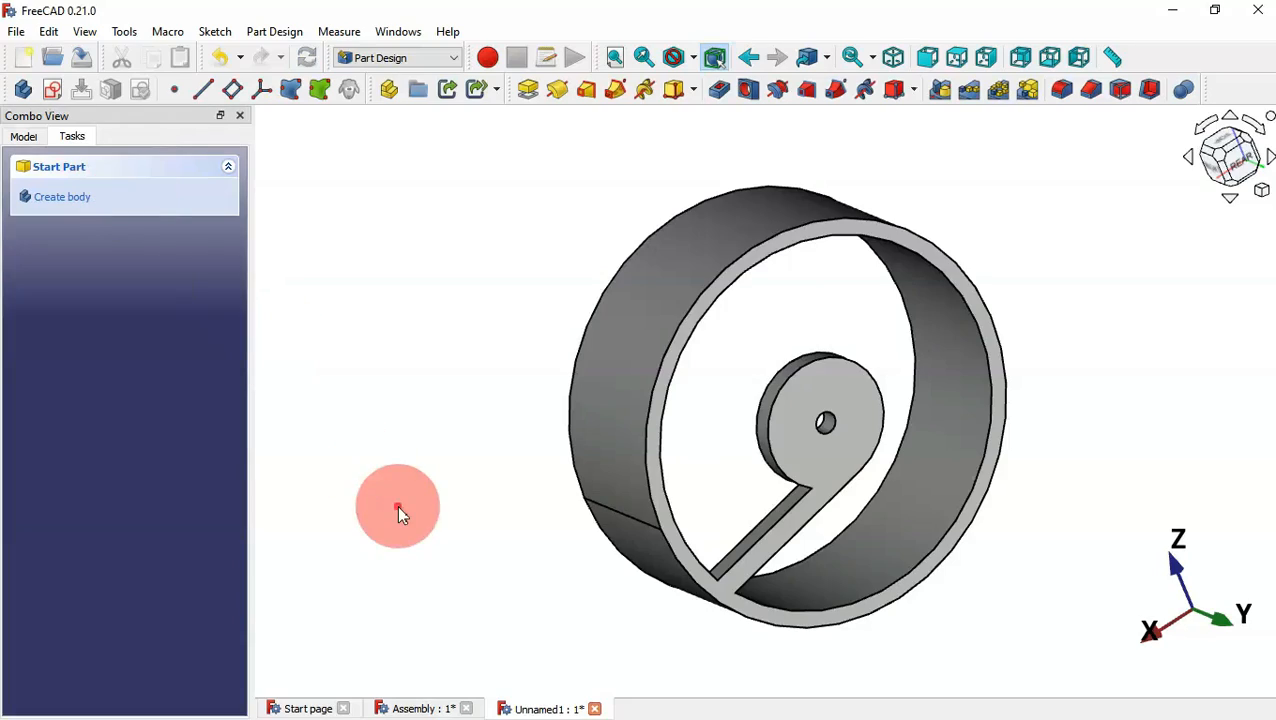
Step: Fillet the inner corner edge between the hub and the support arm with a 1 mm radius
middle_click_drag(399, 513, 805, 510)
scroll(805, 510, "up", 5)
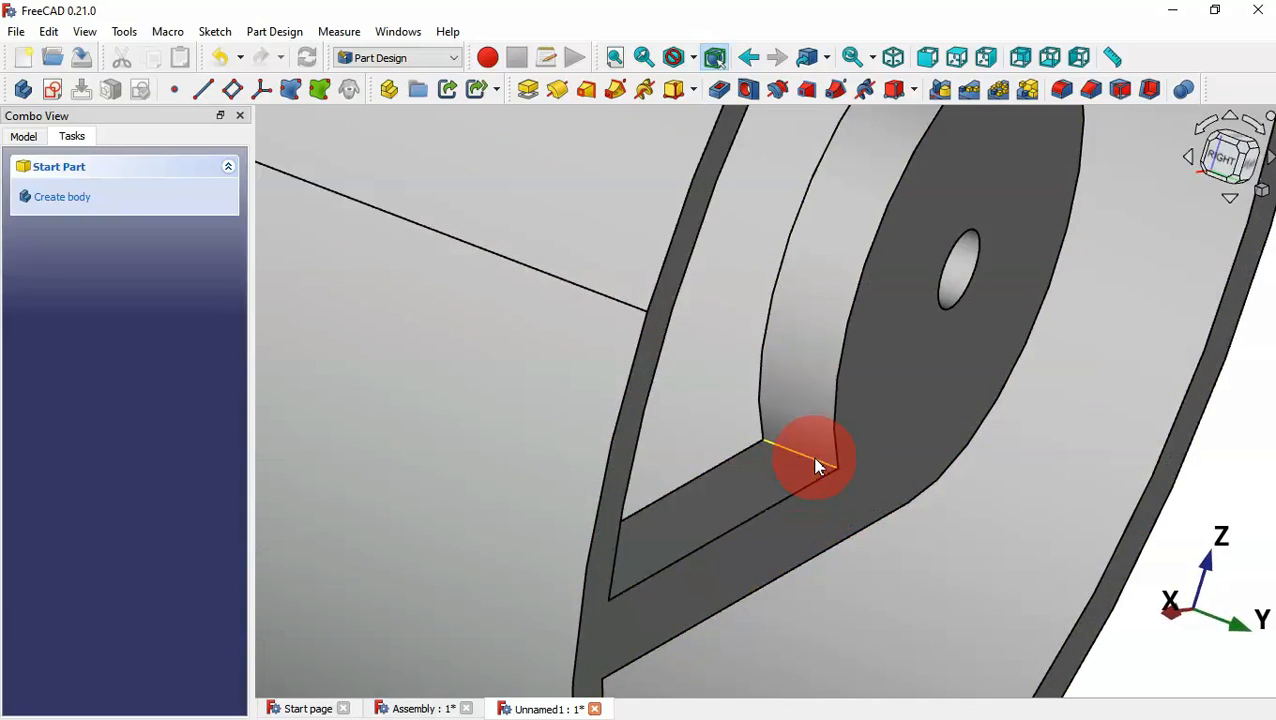
left_click(815, 465)
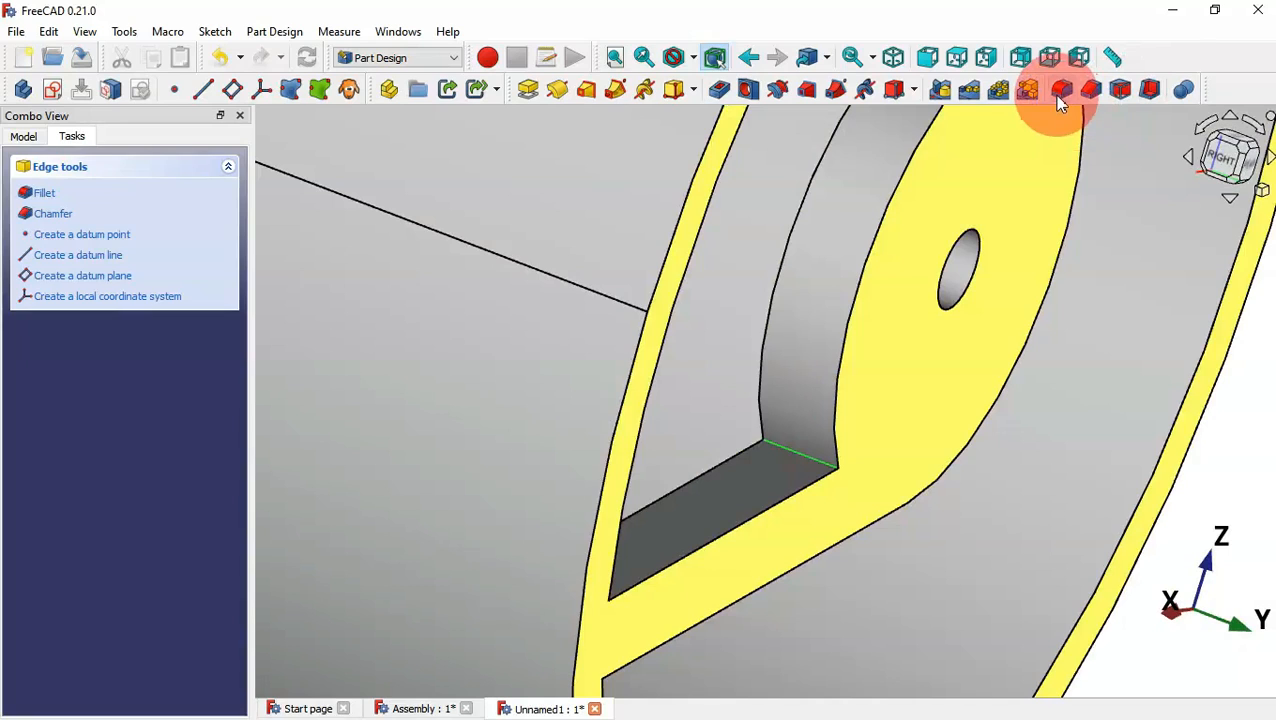
left_click(1061, 93)
left_click(193, 460)
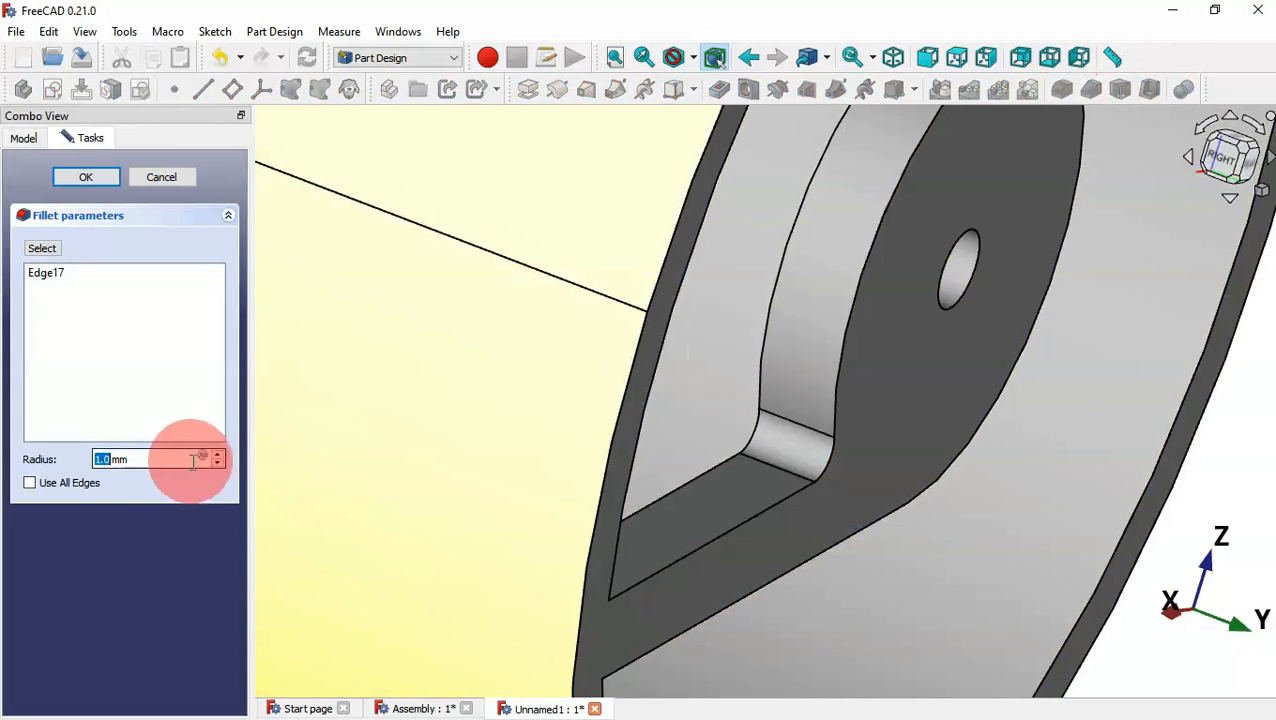
left_click(90, 176)
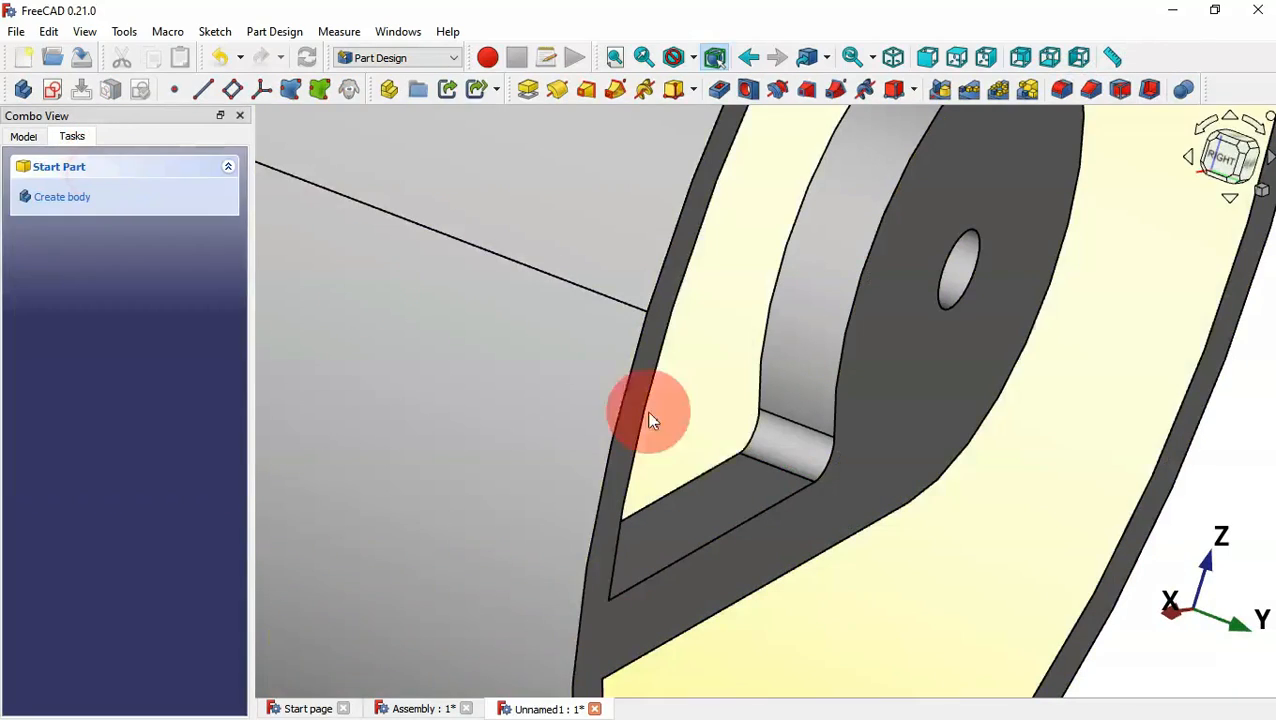
Step: Polar-pattern the hub-and-arm pad together with its fillet about the normal sketch axis, with 4 occurrences over 360°
left_click(729, 450)
key("Home")
left_click(601, 511)
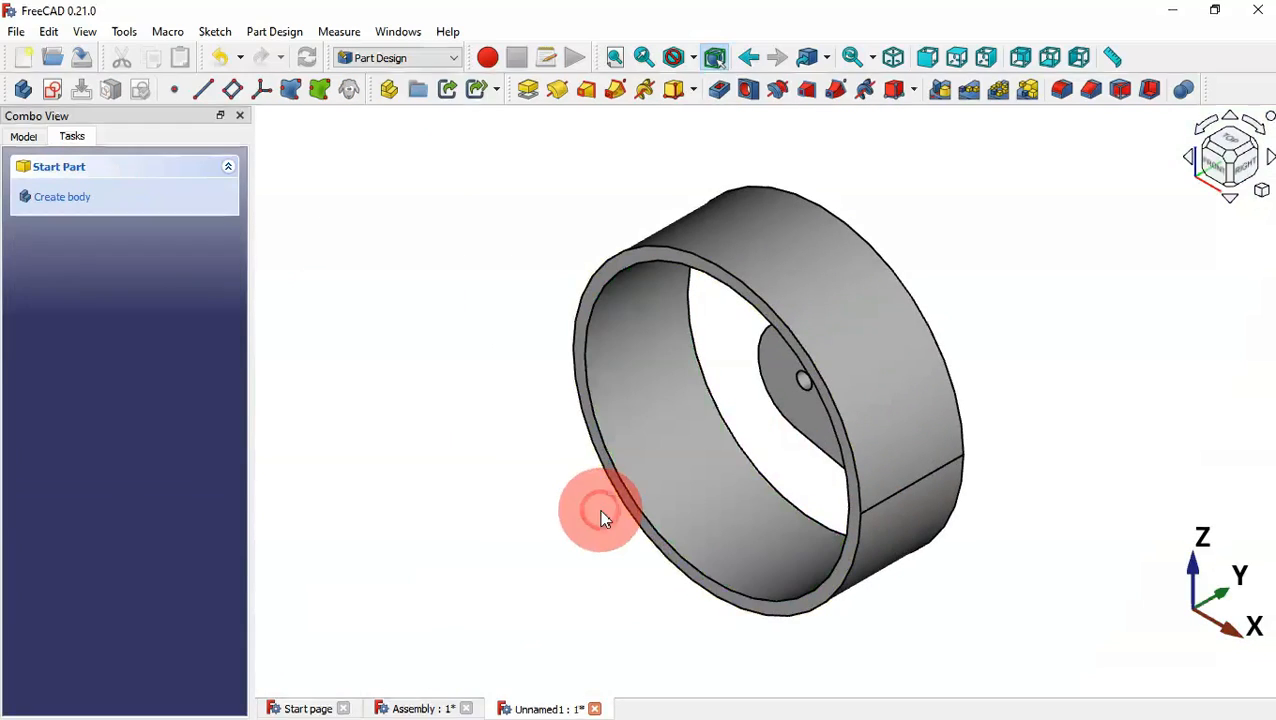
middle_click_drag(601, 511, 718, 473)
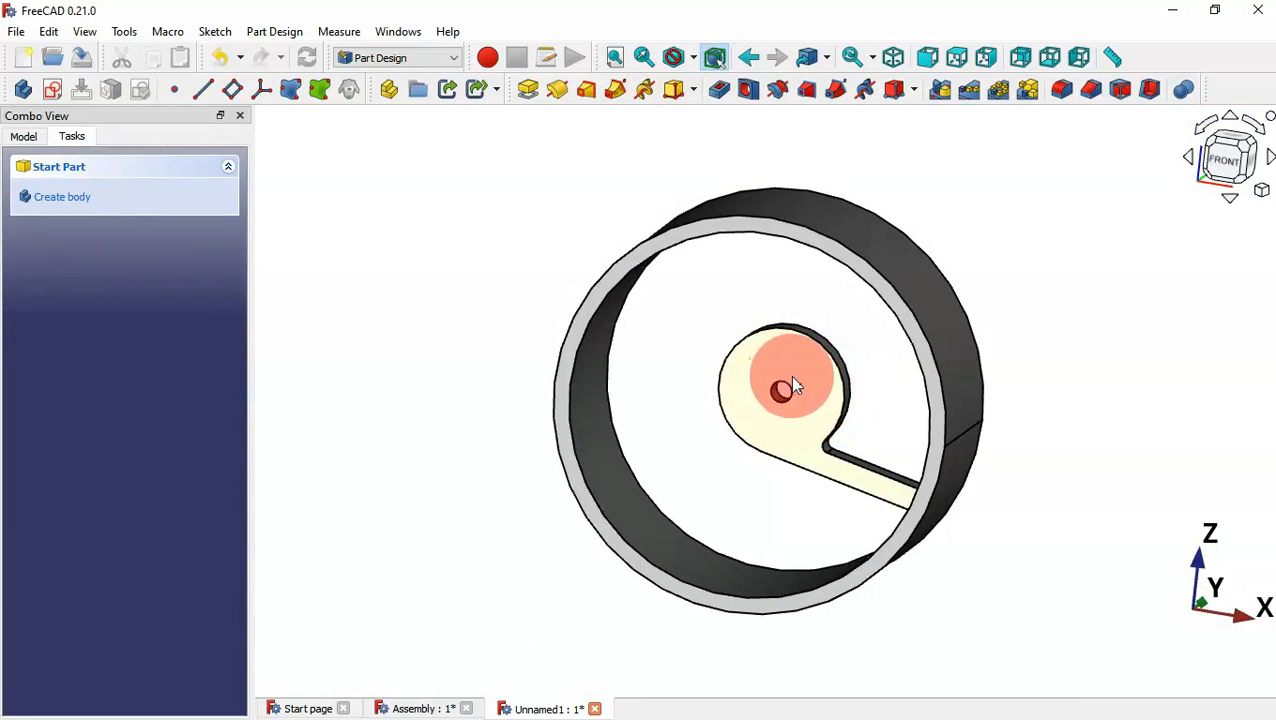
left_click(22, 138)
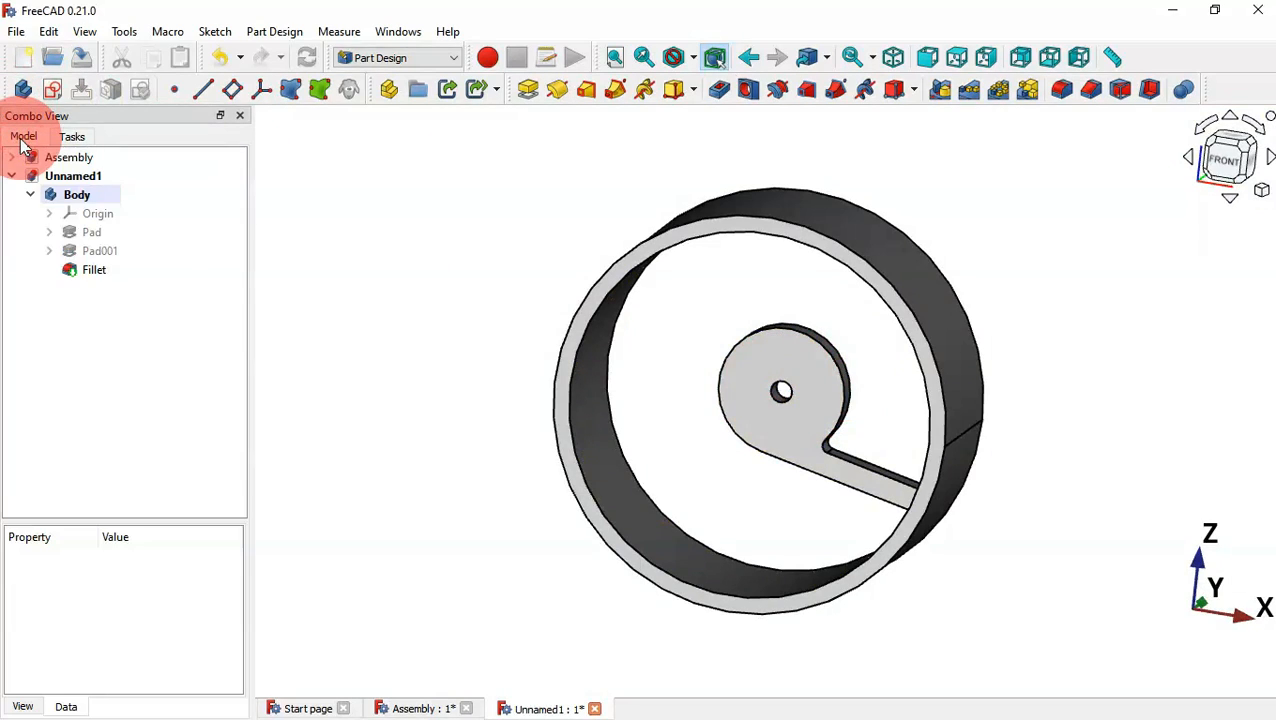
left_click(102, 257)
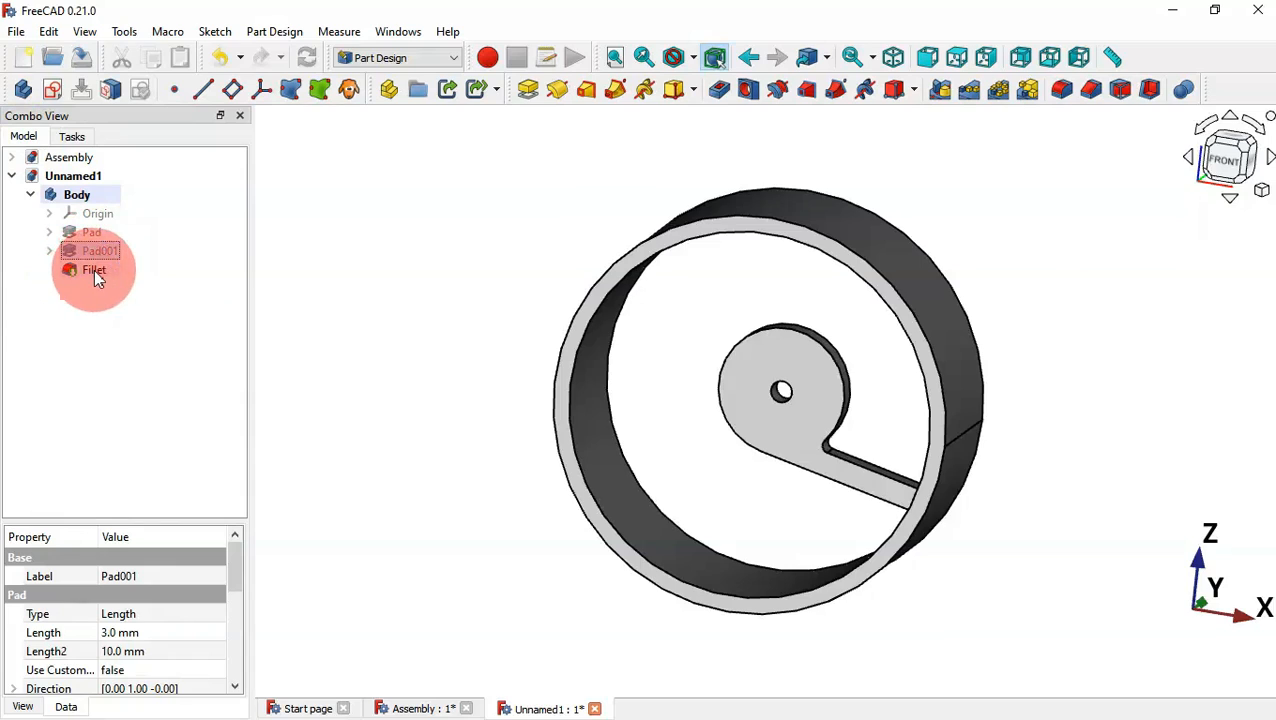
left_click(98, 279, "ctrl")
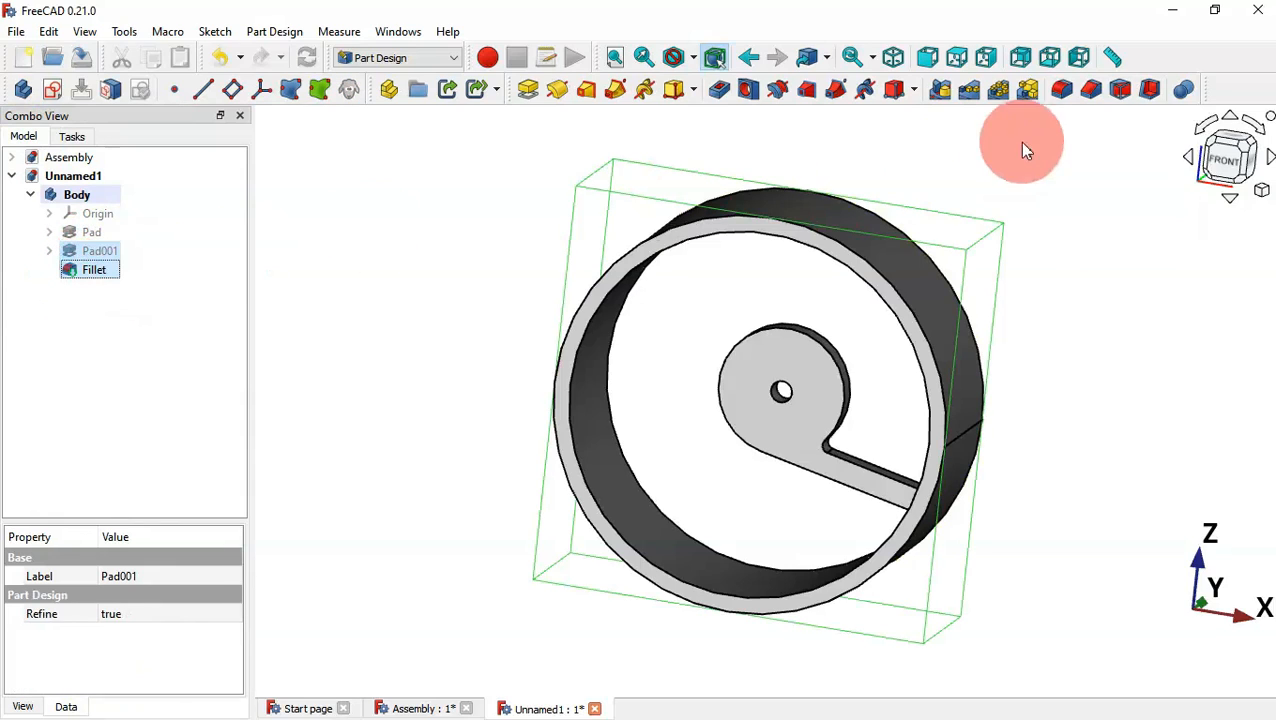
left_click(997, 91)
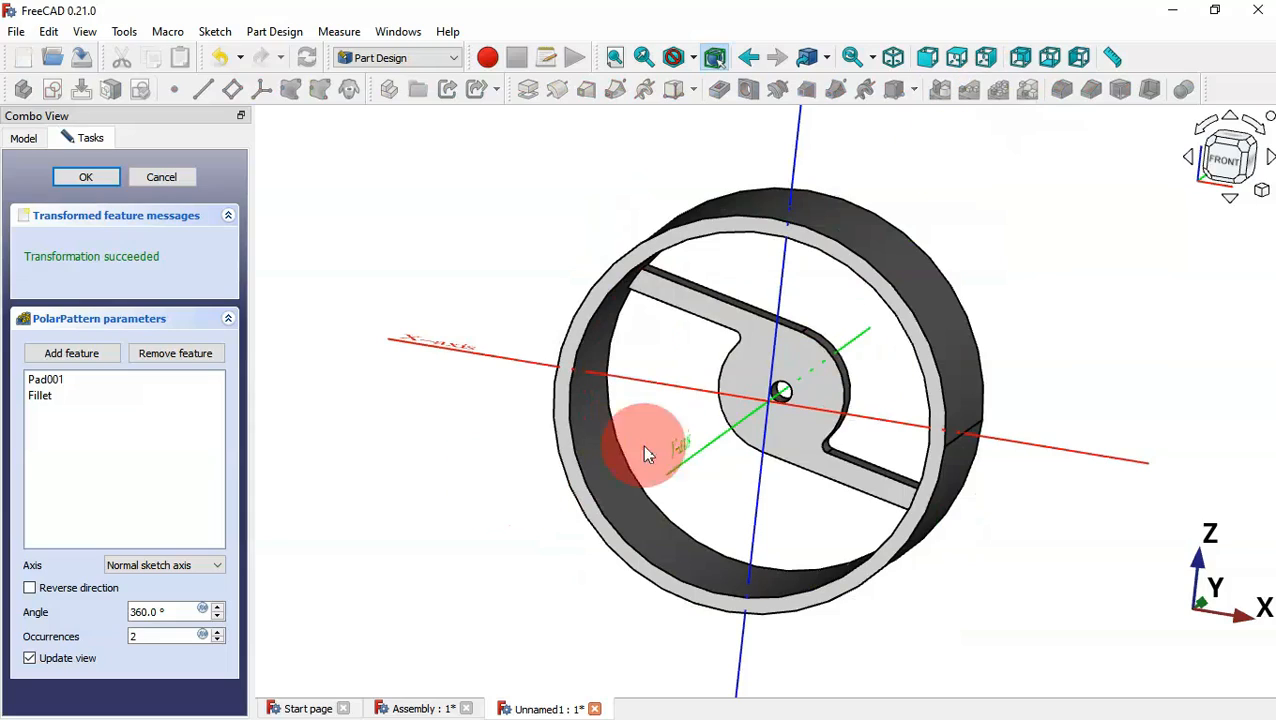
mouse_move(754, 470)
middle_mouse_down()
mouse_move(826, 435)
mouse_move(755, 450)
mouse_move(783, 478)
mouse_move(770, 430)
mouse_move(746, 484)
middle_mouse_up()
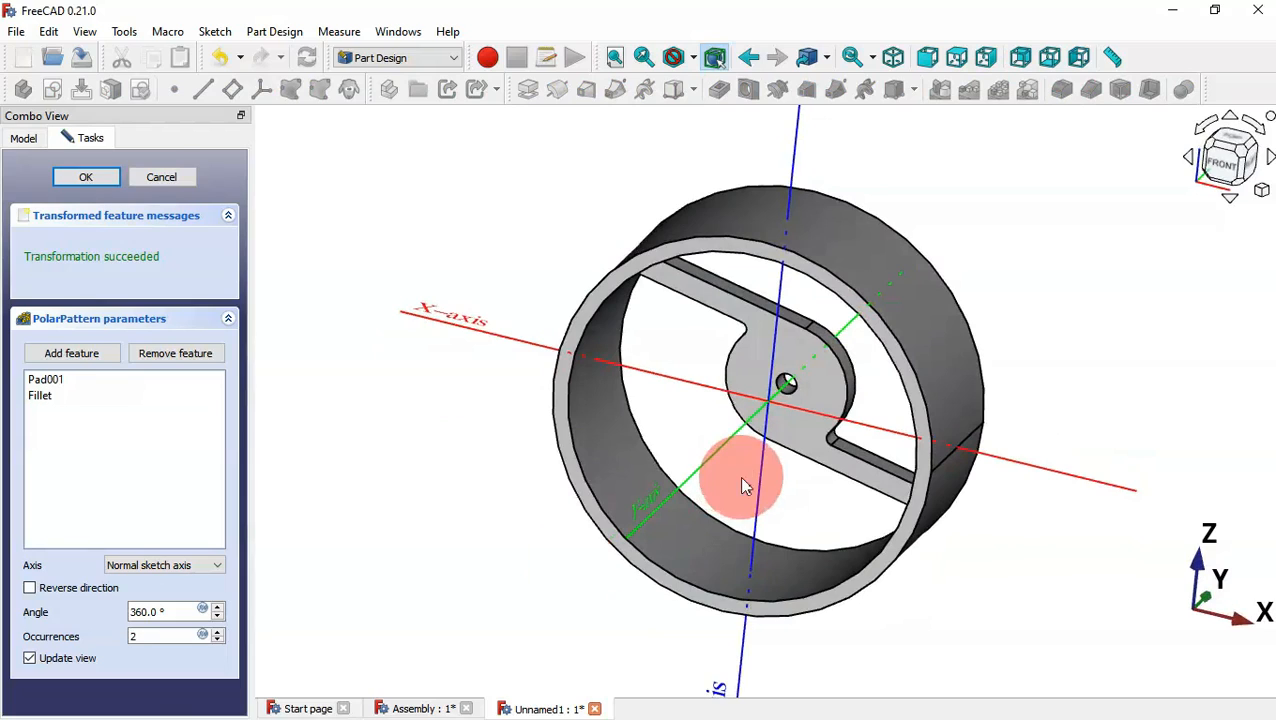
double_click(135, 636)
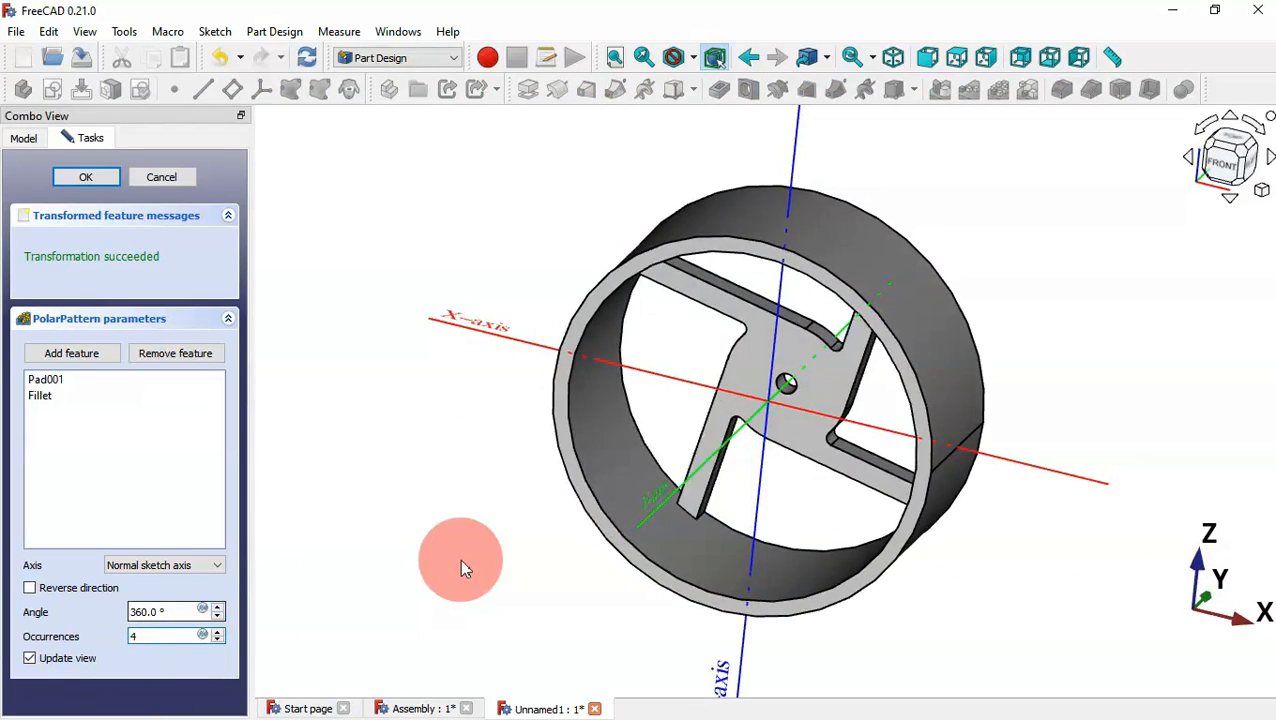
mouse_move(464, 567)
middle_mouse_down()
mouse_move(514, 546)
mouse_move(467, 546)
middle_mouse_up()
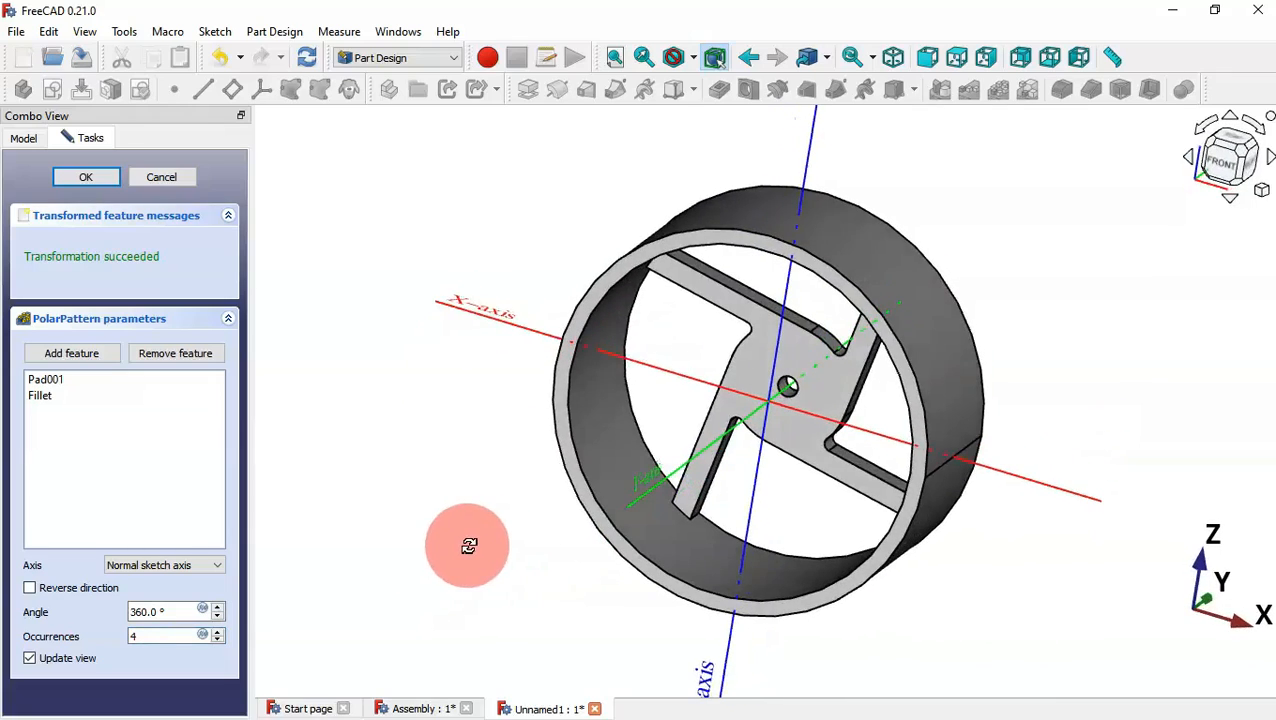
left_click(85, 180)
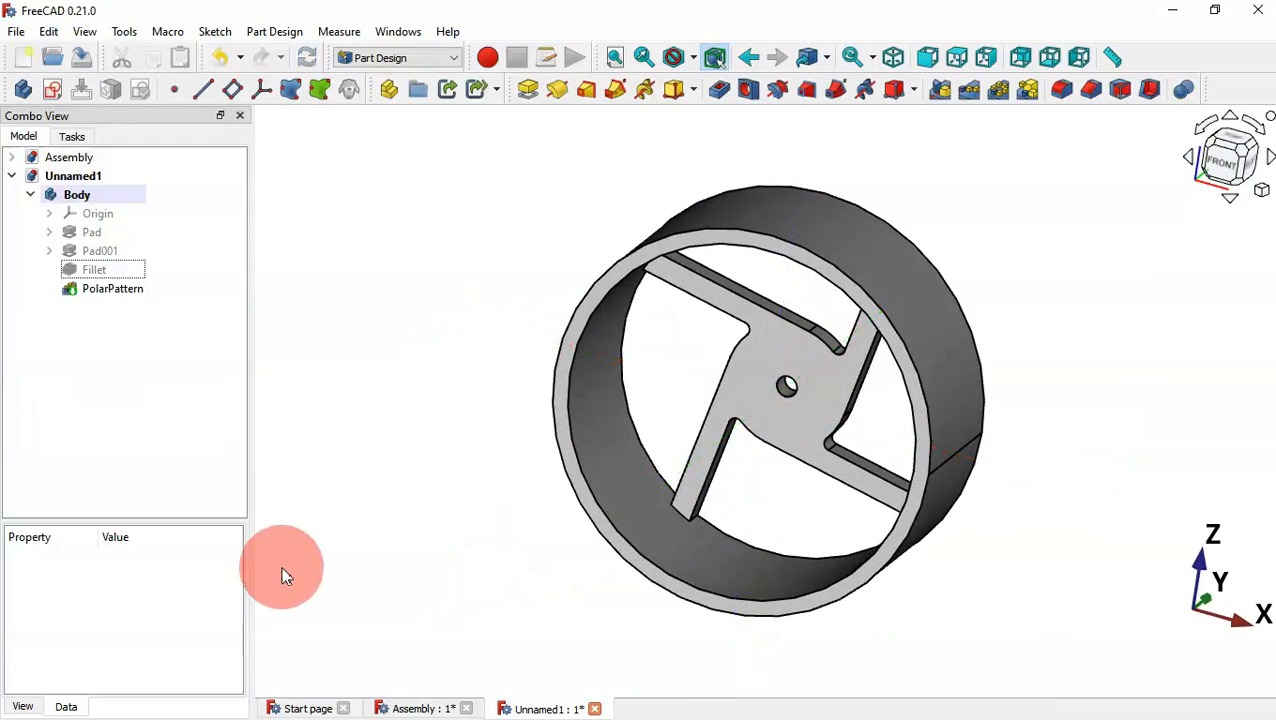
Step: Switch to the Assembly document, hide the red fan rotor, and examine the reference housing's arms and corner lugs from the front
left_click(405, 708)
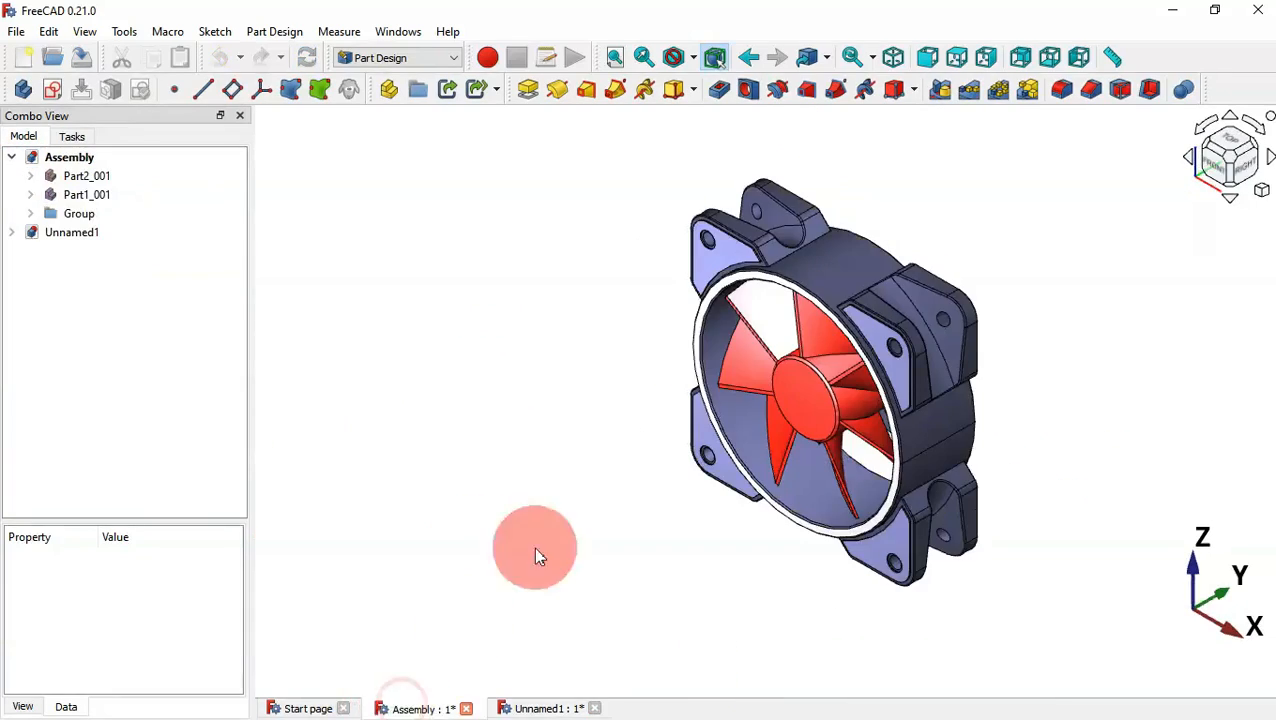
left_click(800, 413)
key("space")
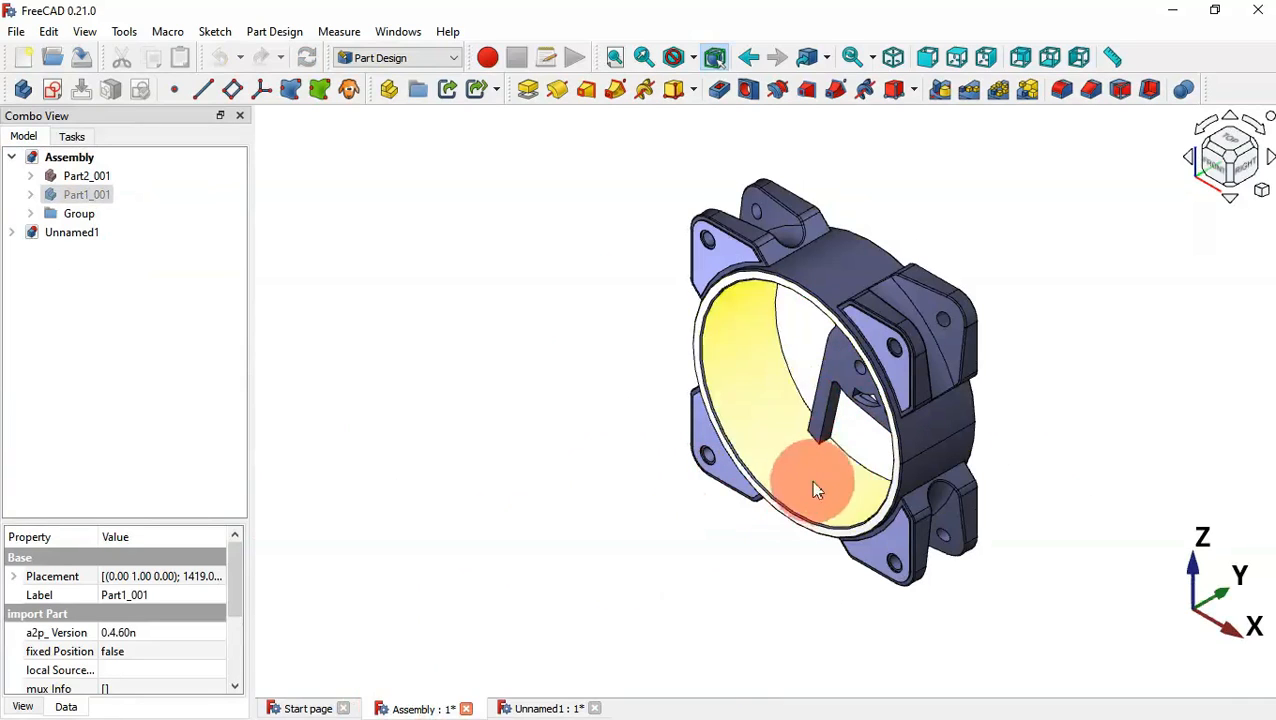
middle_click_drag(555, 610, 838, 400)
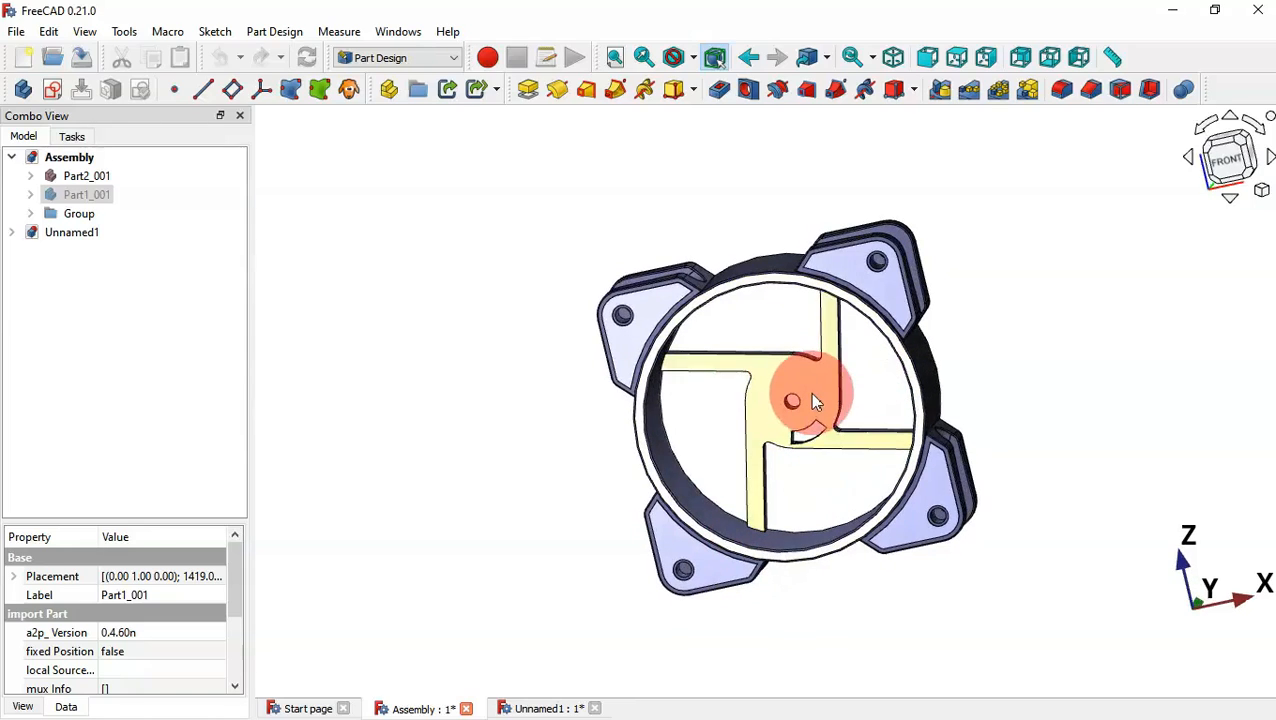
Step: Return to the Unnamed1 document and start a new sketch on the XZ-plane
left_click(562, 708)
middle_click_drag(1058, 410, 1000, 407)
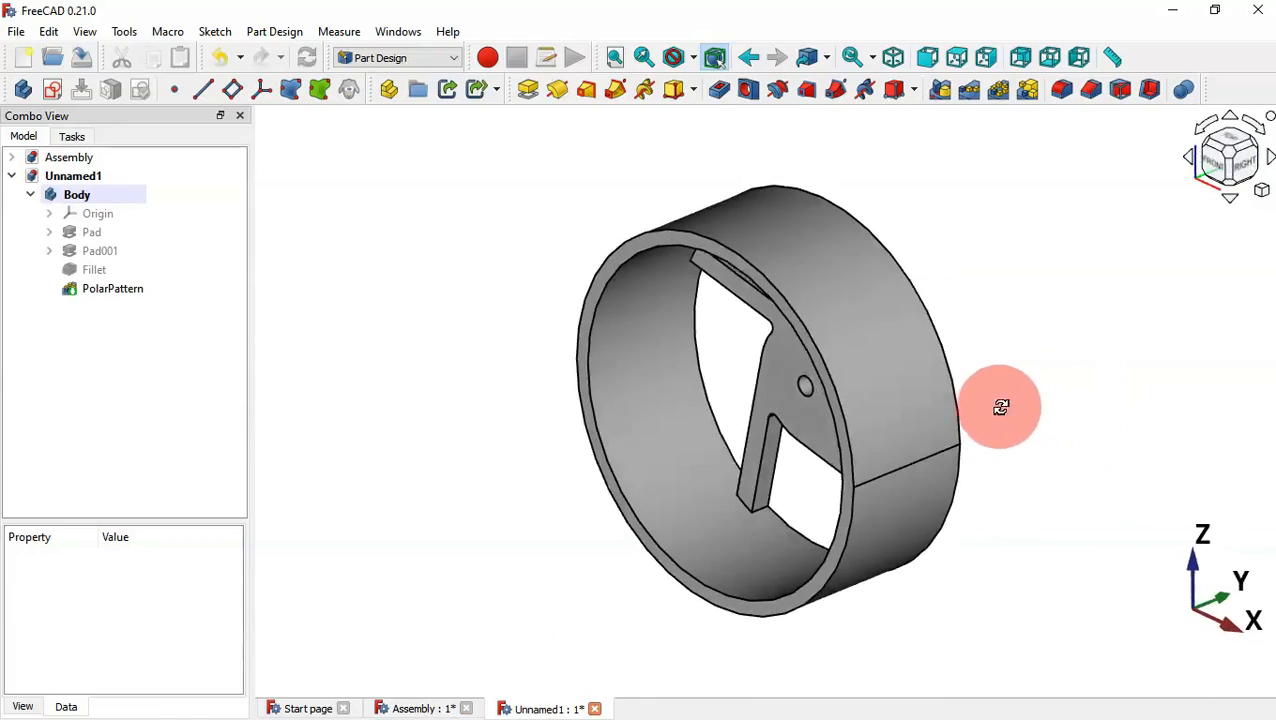
middle_click_drag(532, 527, 116, 168)
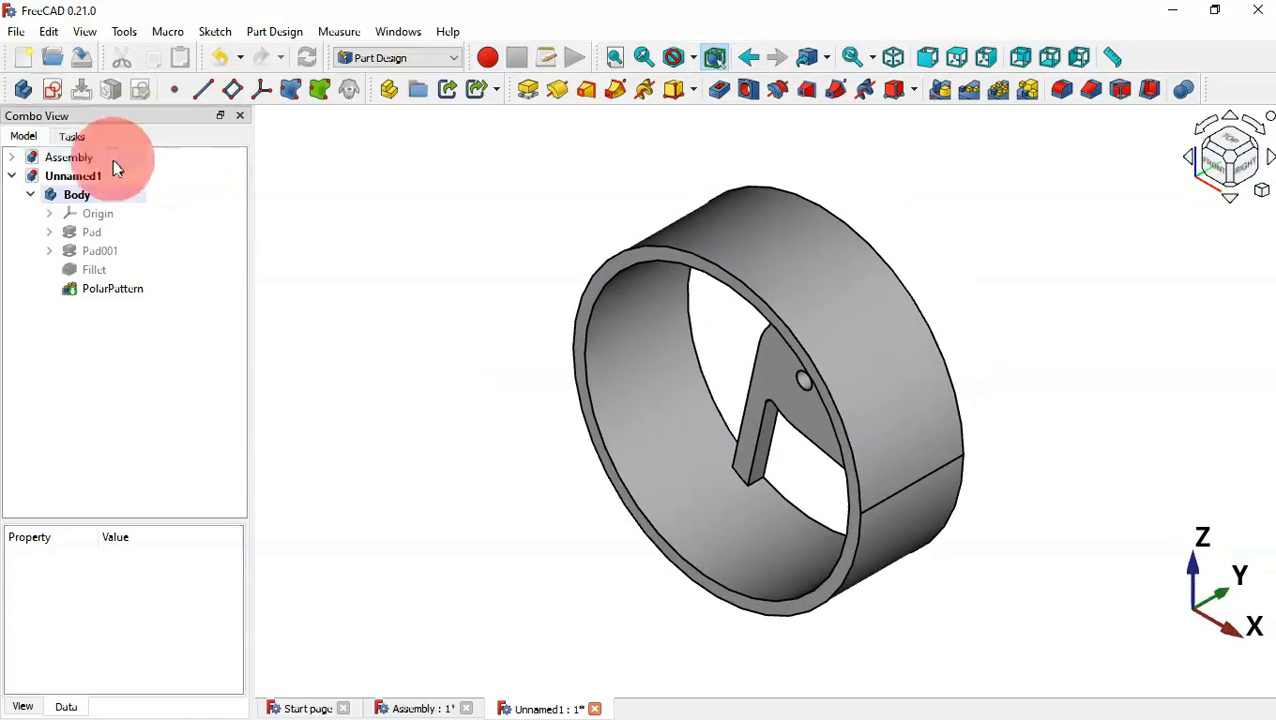
left_click(53, 89)
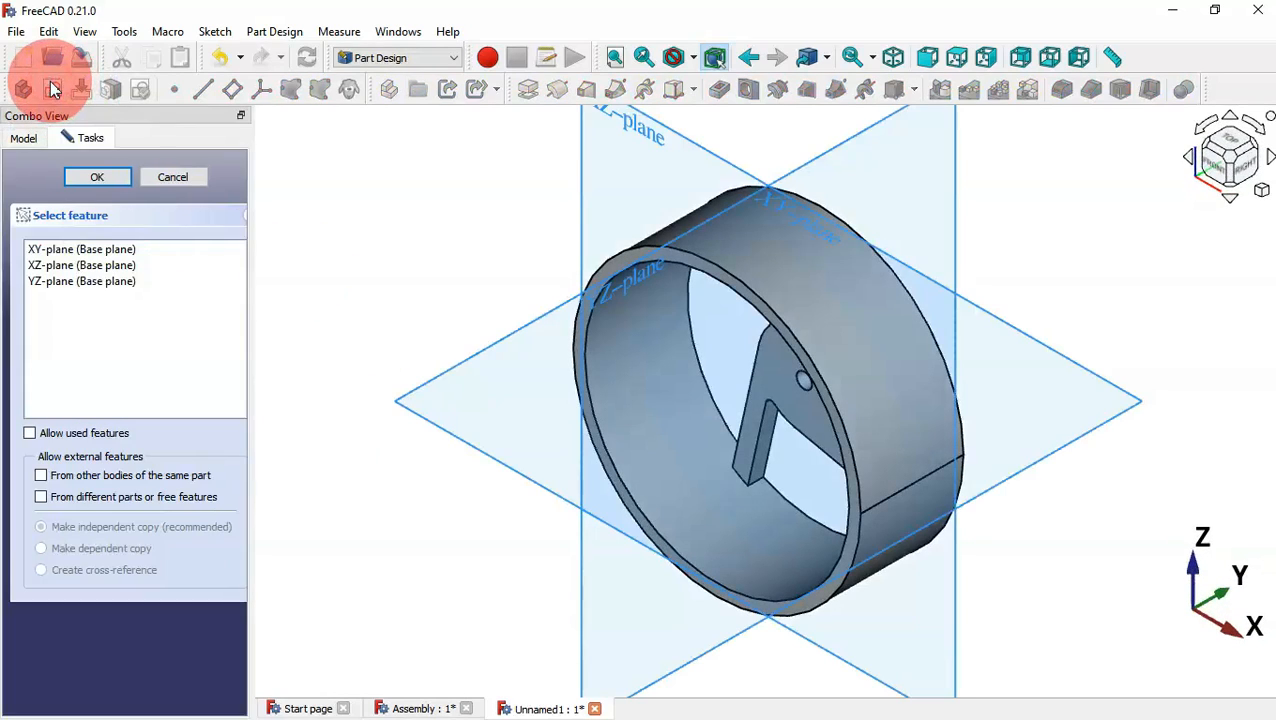
left_click(658, 140)
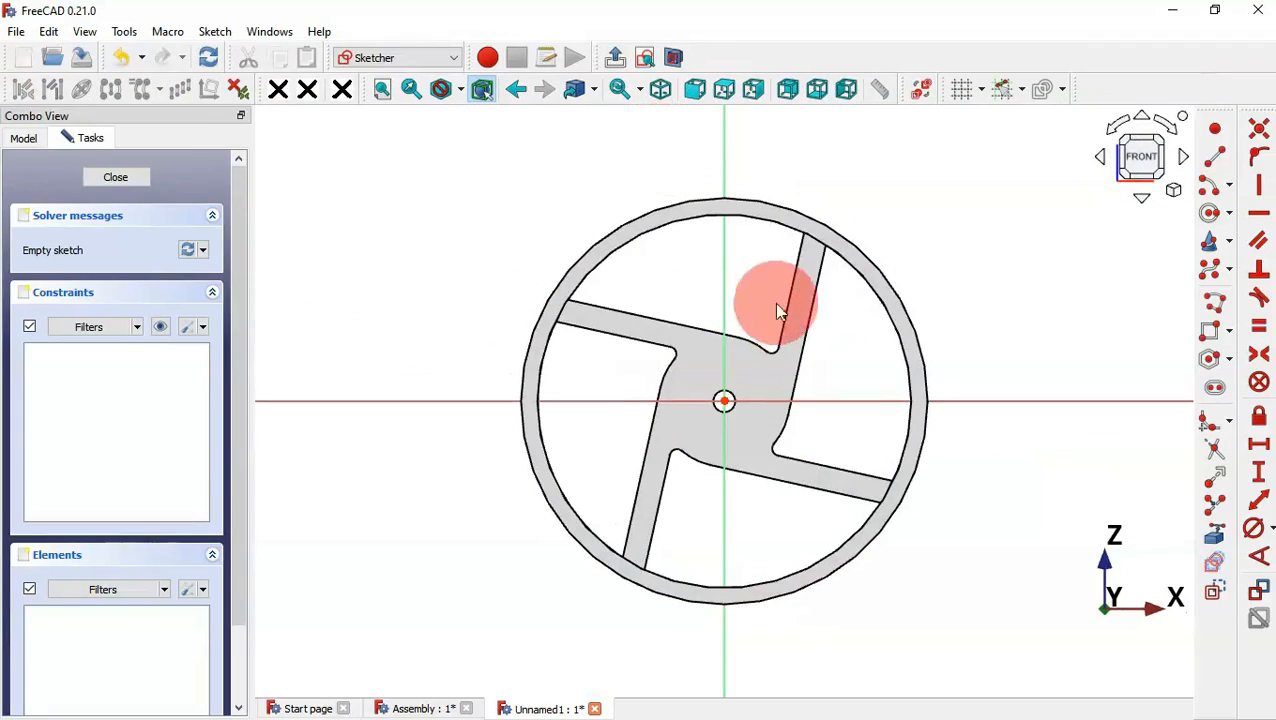
Step: Bring the ring's outer circular edge into the sketch as external geometry
left_click(1210, 536)
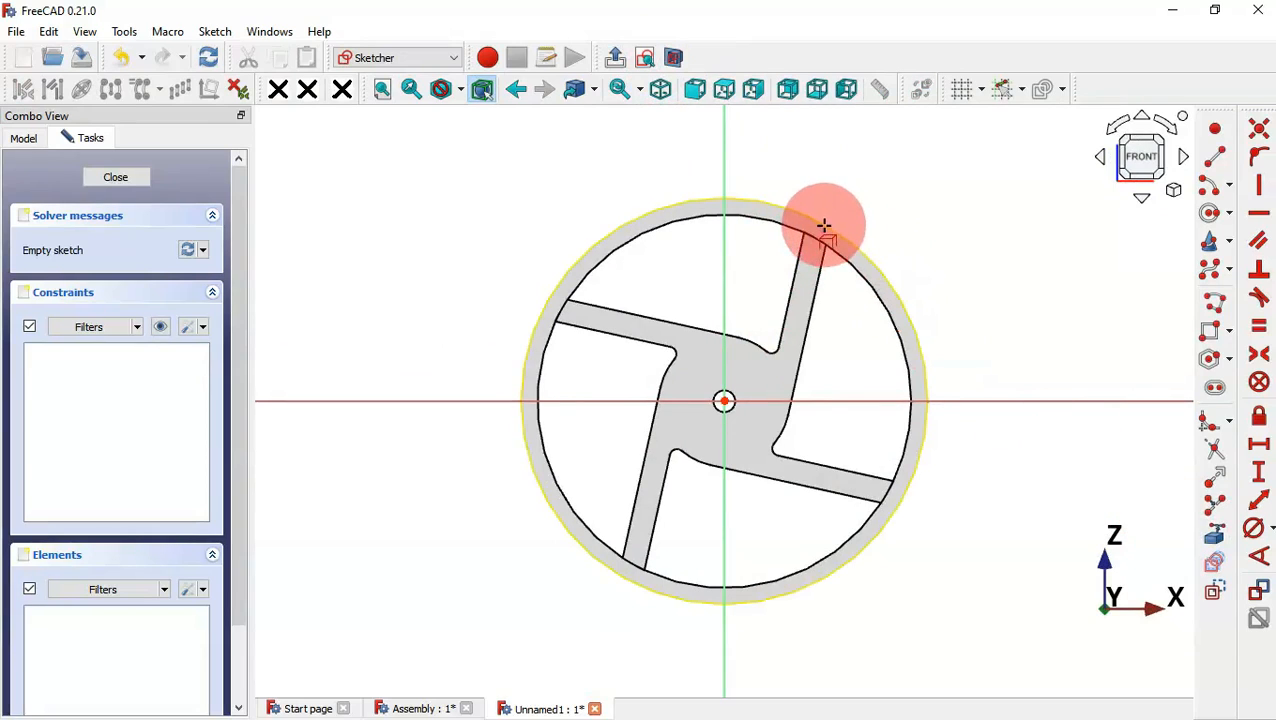
left_click(822, 224)
scroll(612, 342, "down", 3)
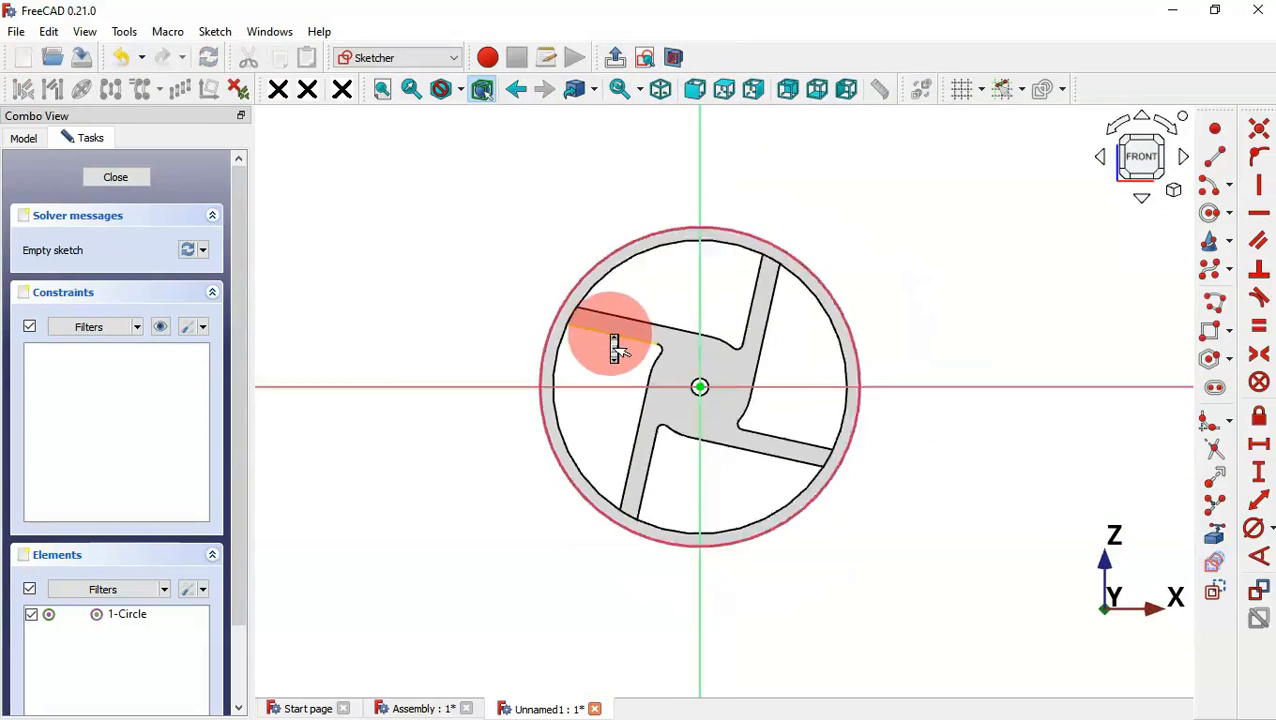
scroll(846, 205, "up", 1)
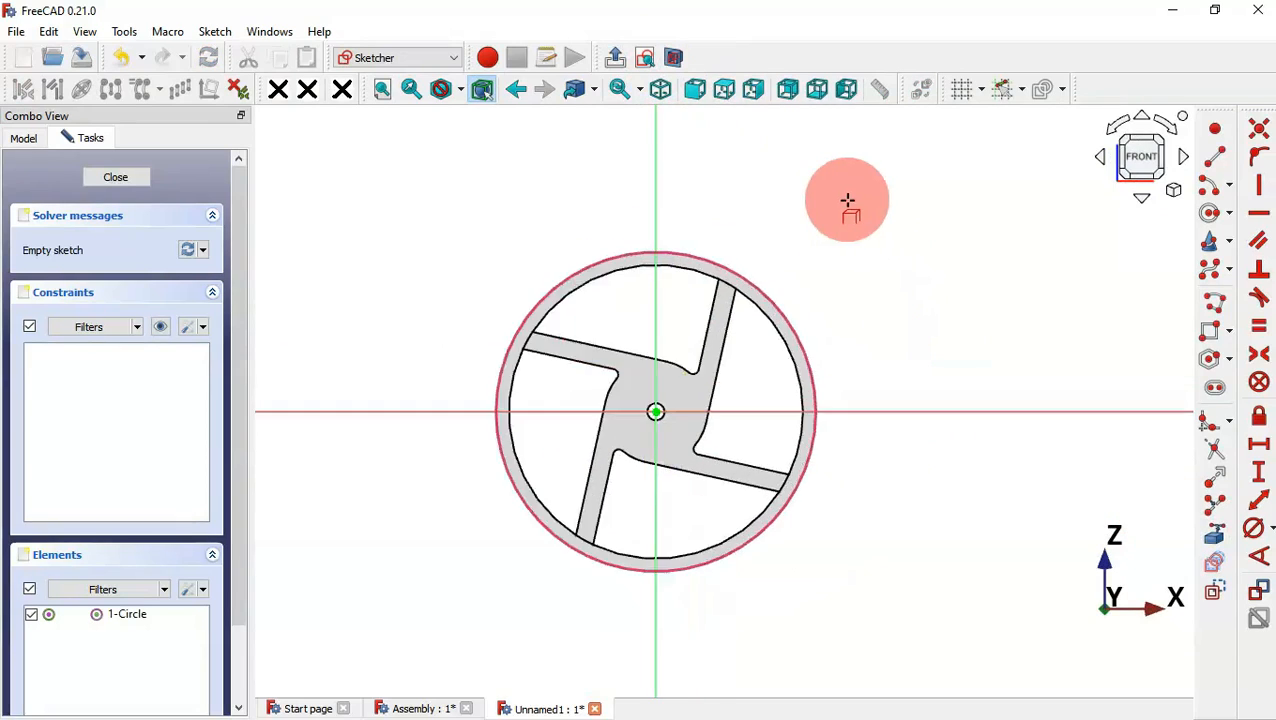
Step: Sketch a four-segment lug outline from the ring's upper-right outer edge and back, with a horizontal top about 26.5 mm long and a vertical side
left_click(1212, 308)
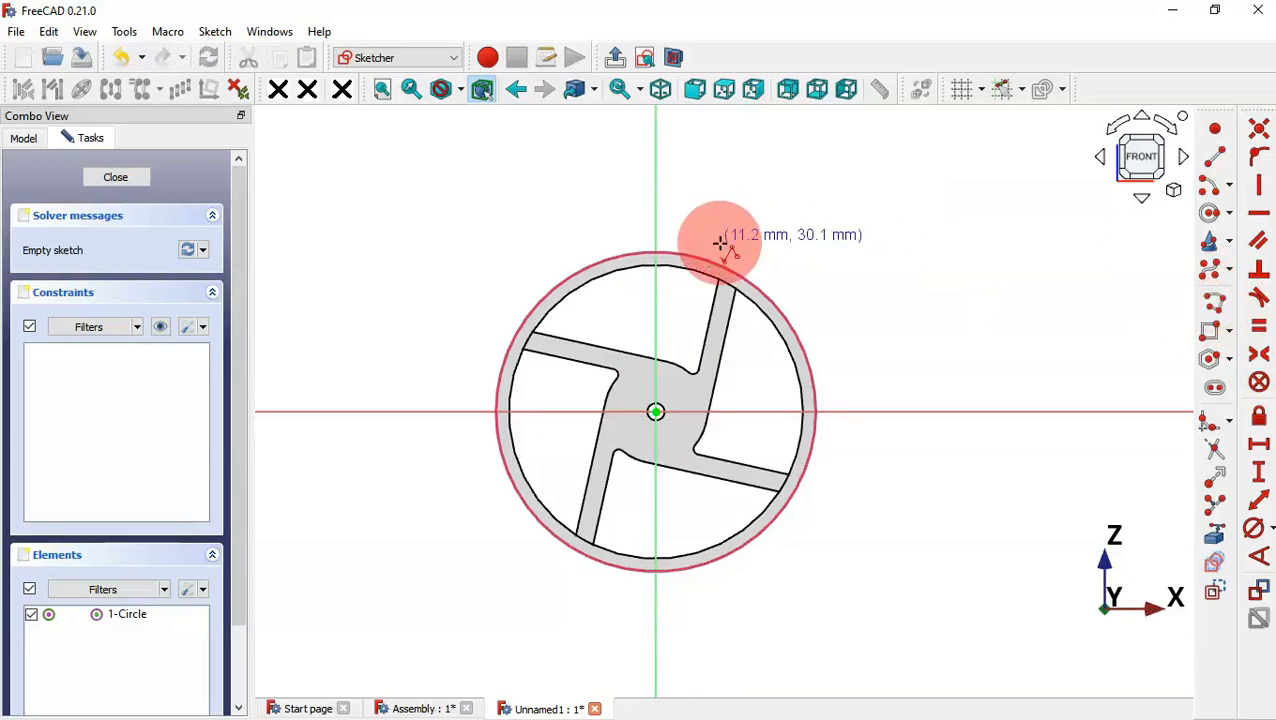
left_click(720, 262)
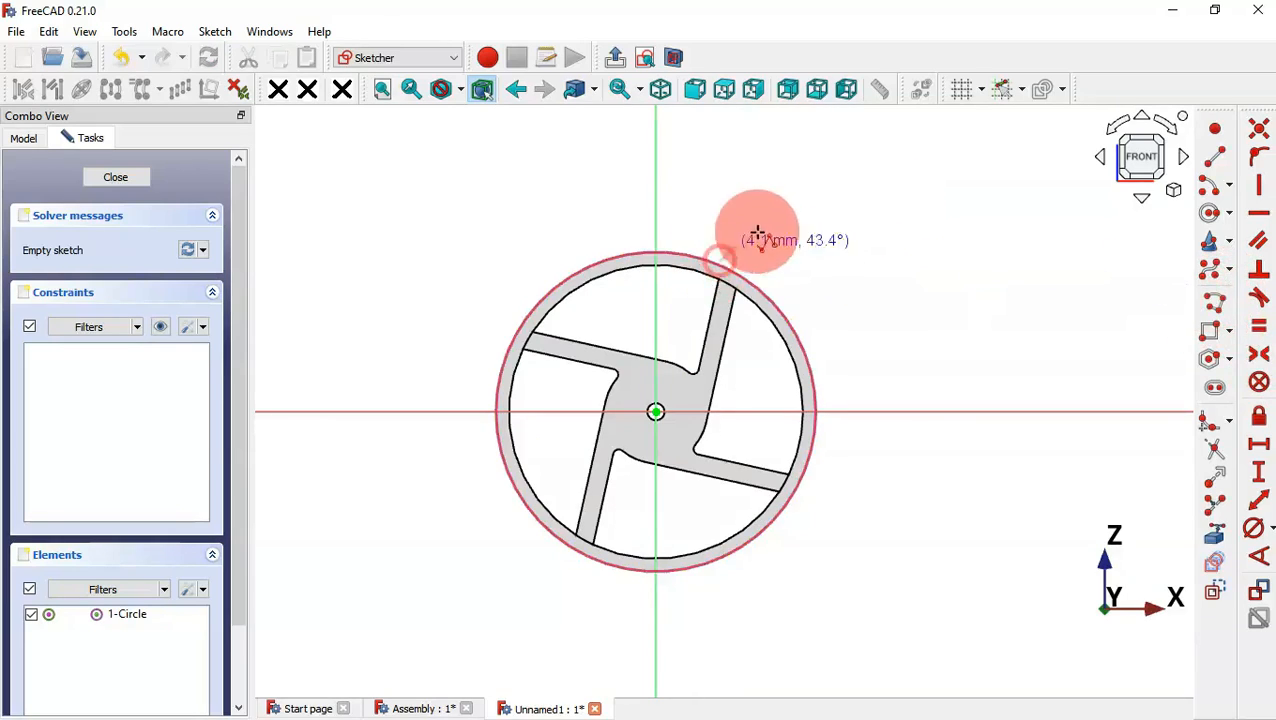
left_click(803, 178)
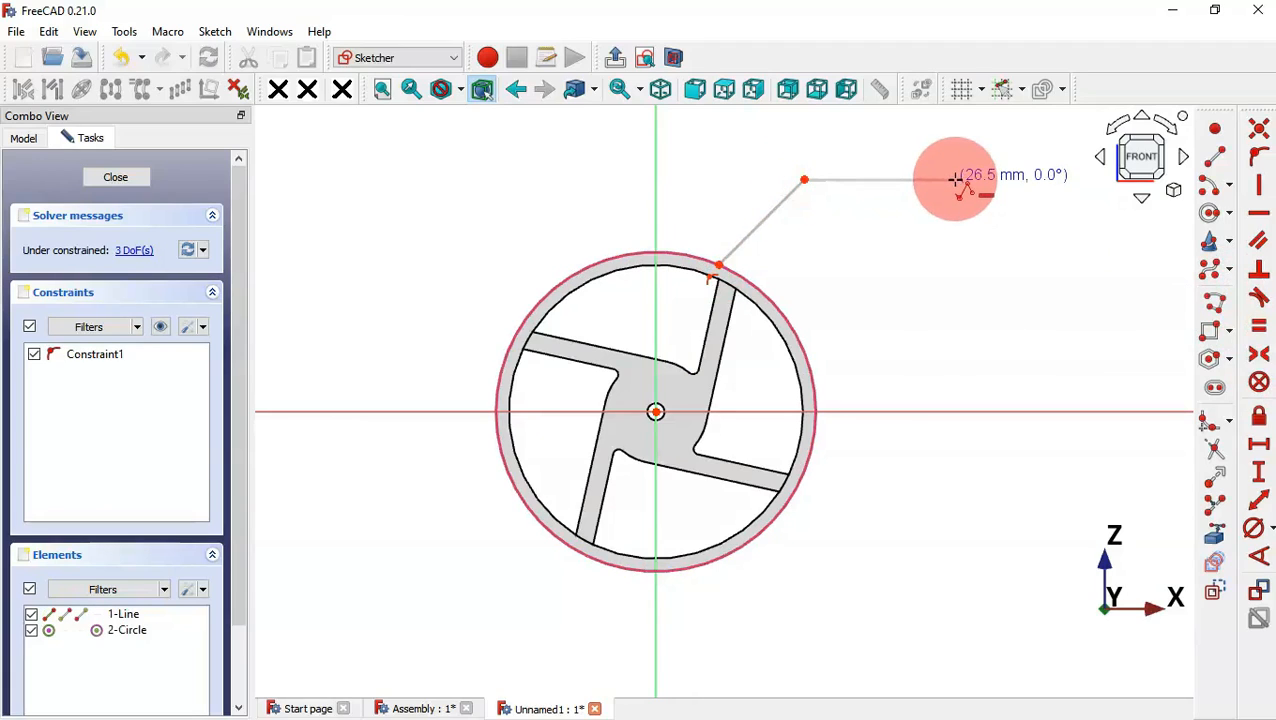
left_click(955, 180)
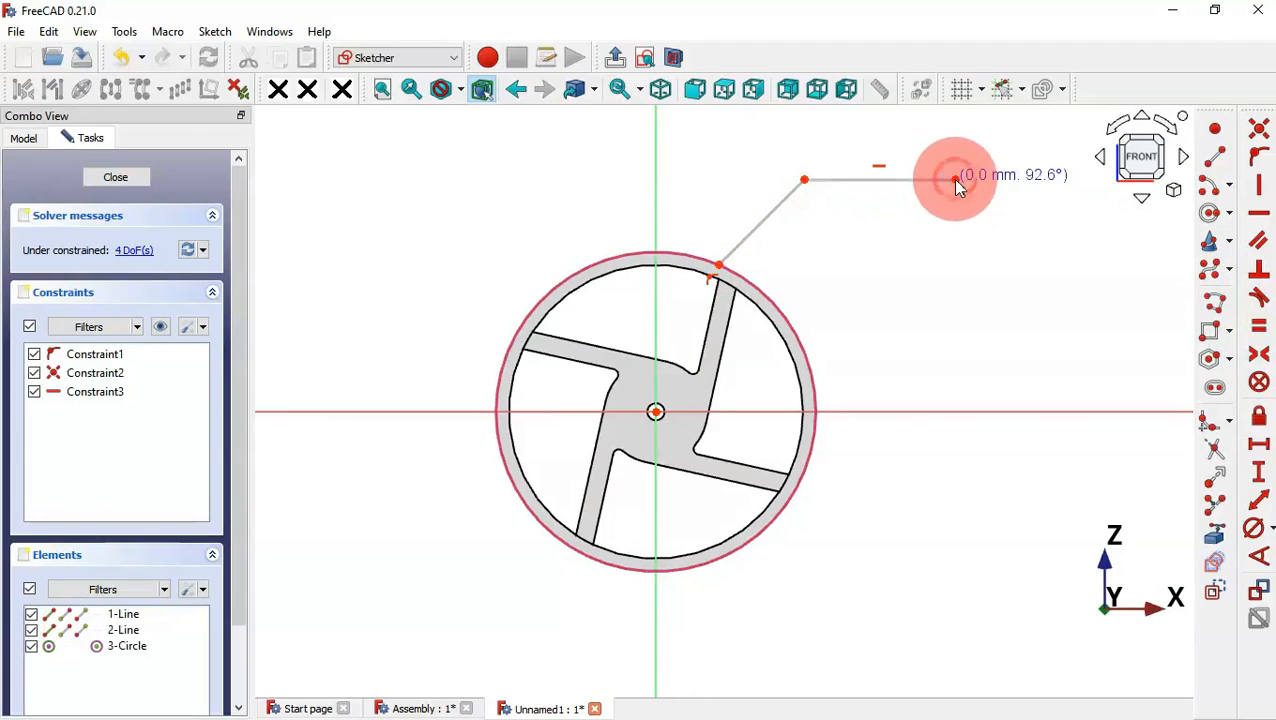
left_click(956, 268)
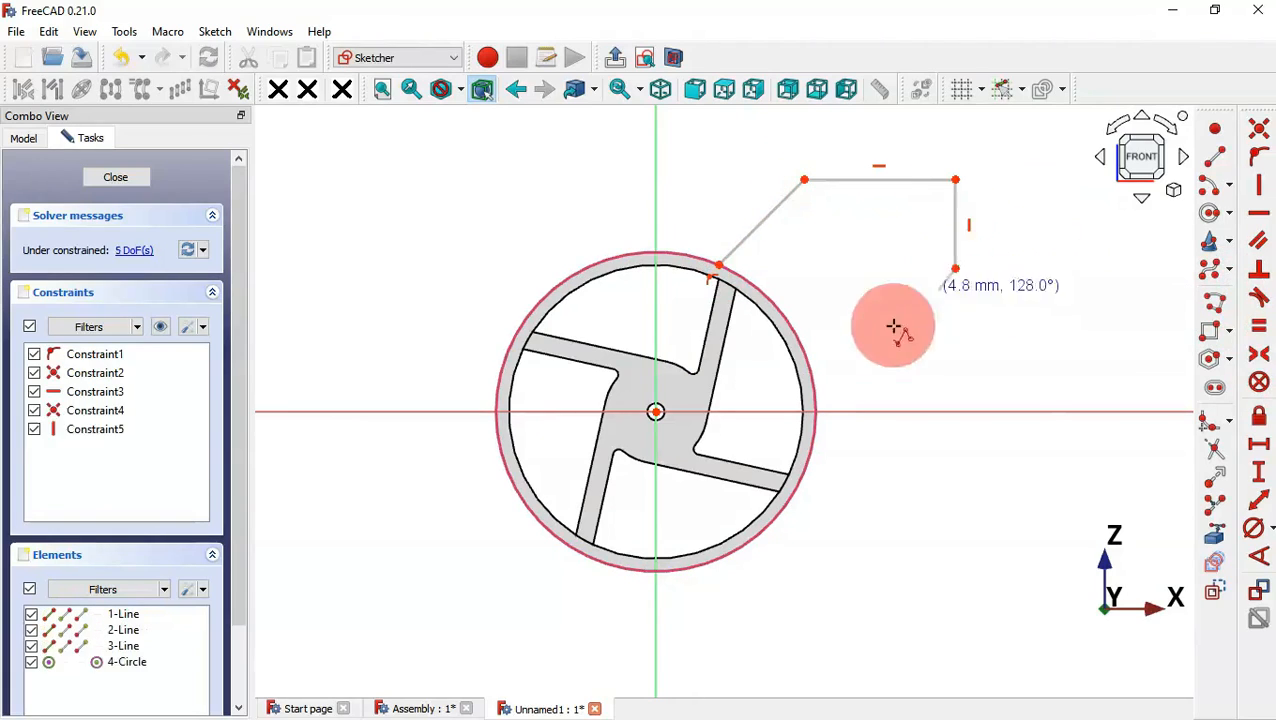
left_click(815, 380)
Step: Close the lug outline with an arc centred on the origin, joining its two endpoints along the ring's outer edge
scroll(818, 302, "up", 2)
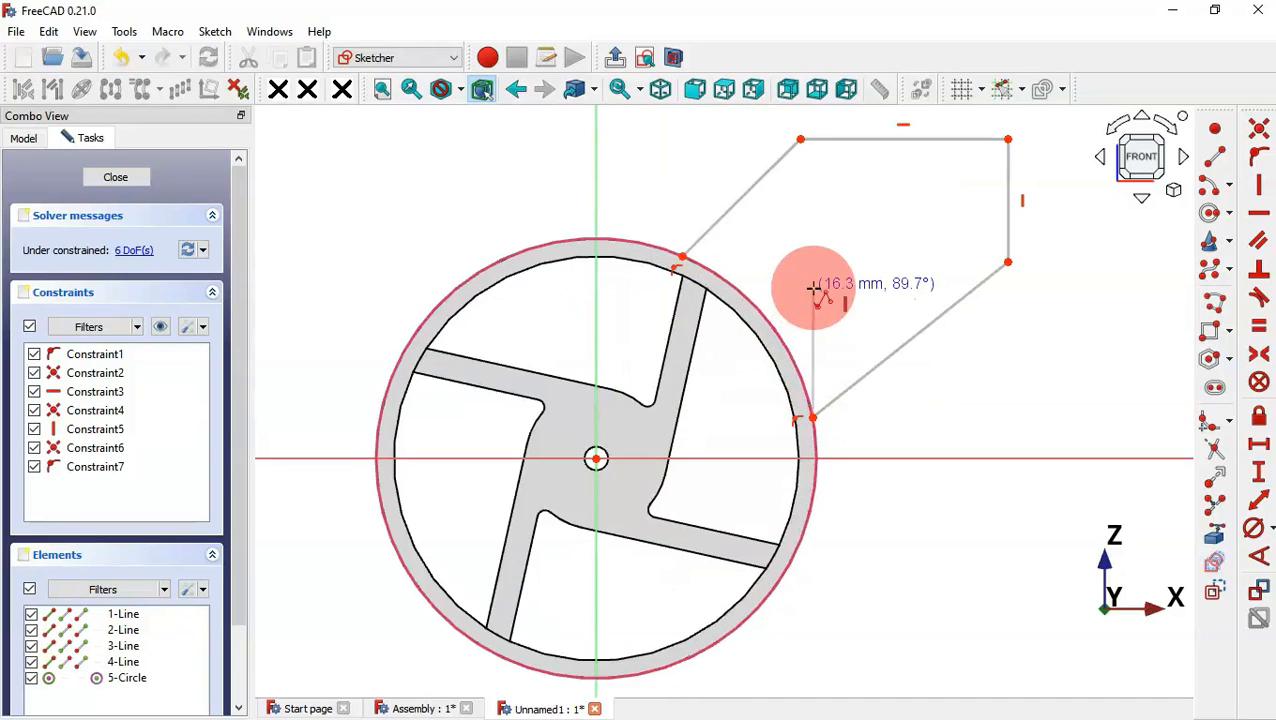
left_click(1210, 190)
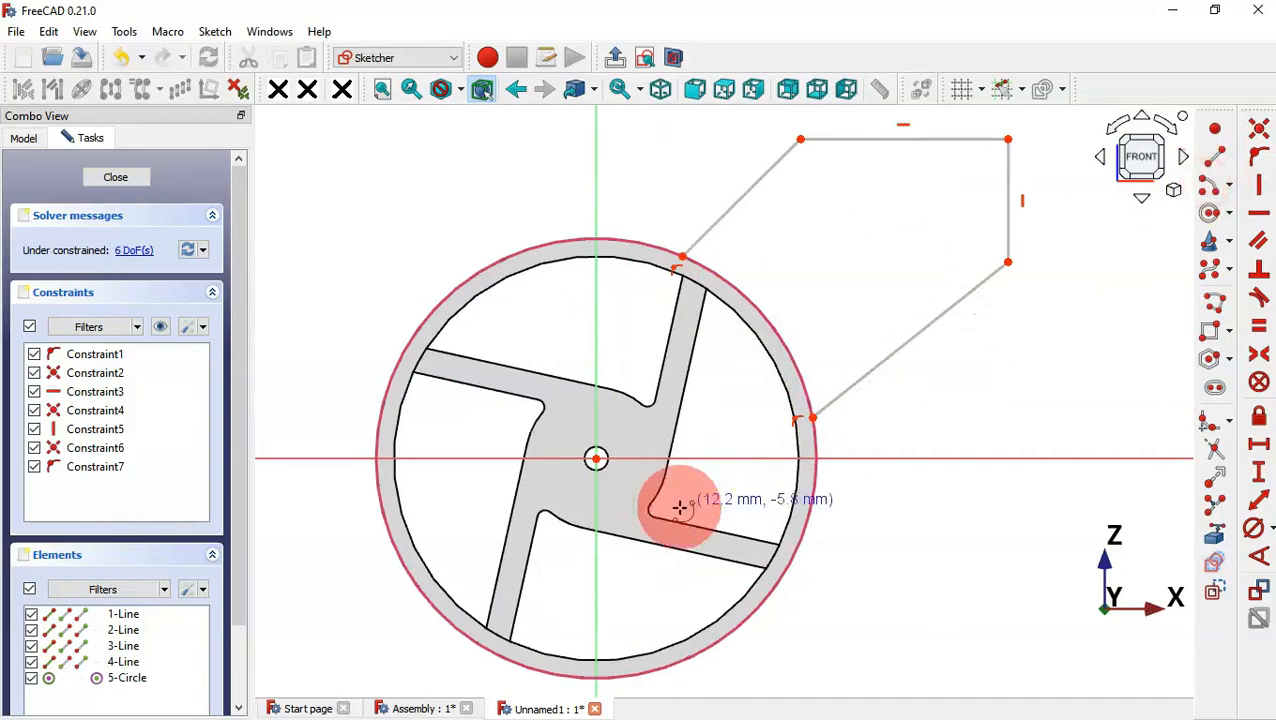
left_click(596, 458)
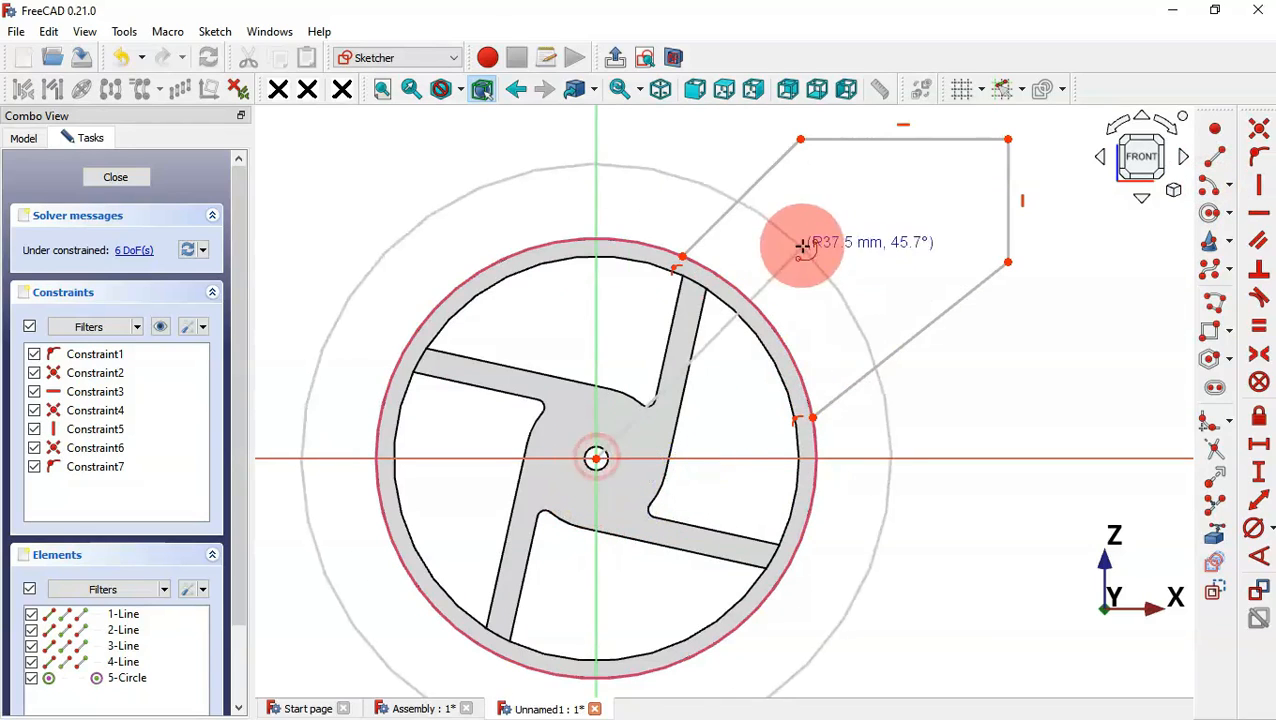
left_click(681, 255)
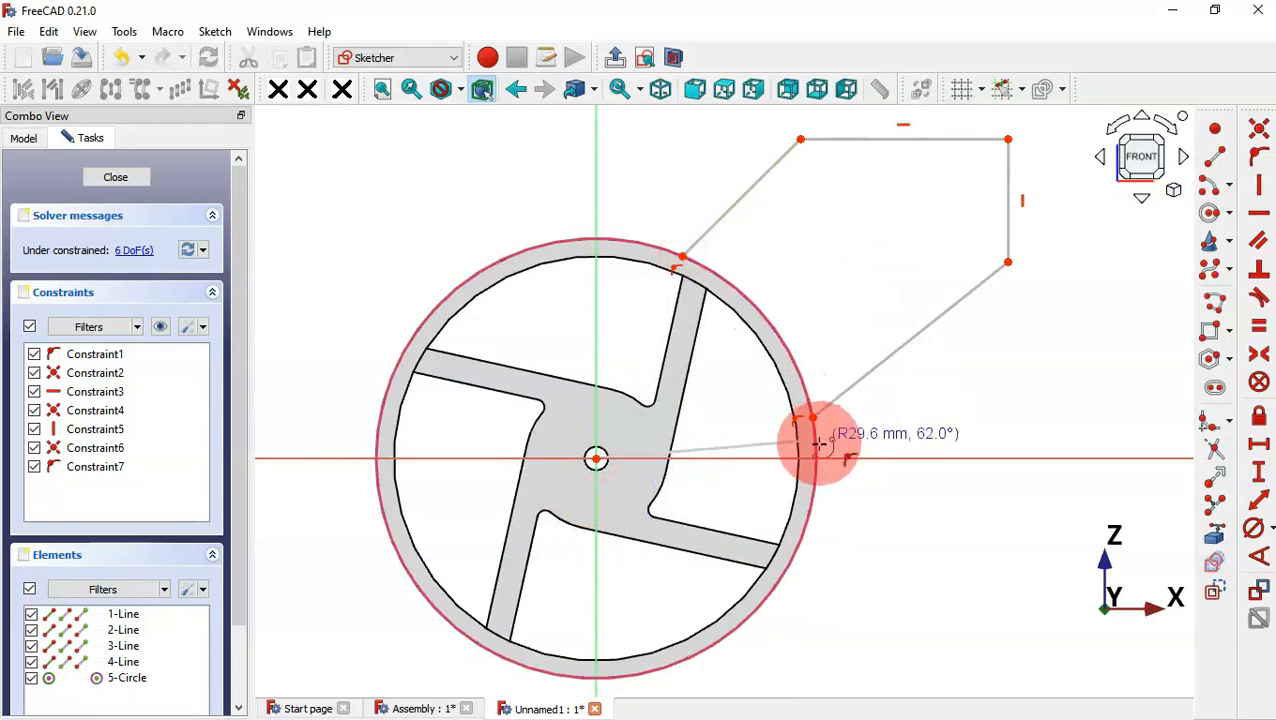
left_click(812, 418)
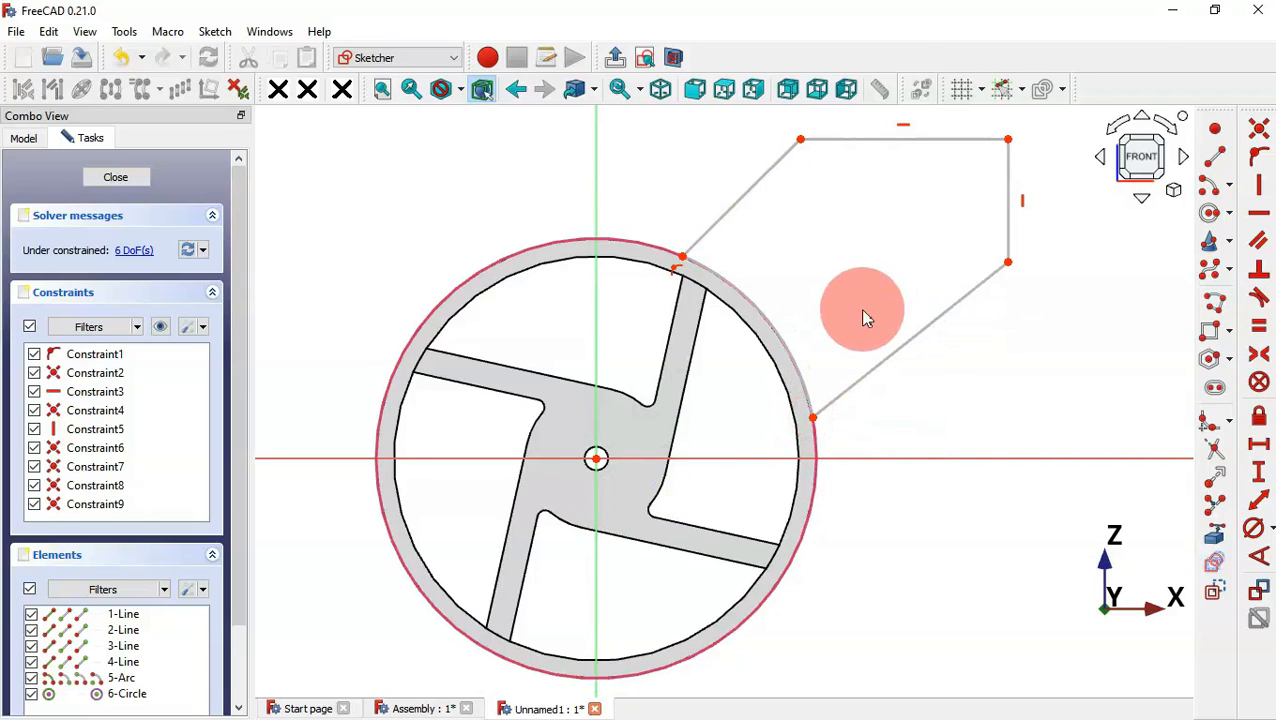
Step: Draw a line from the lug's outer corner to the origin and convert it to construction geometry
left_click(1214, 157)
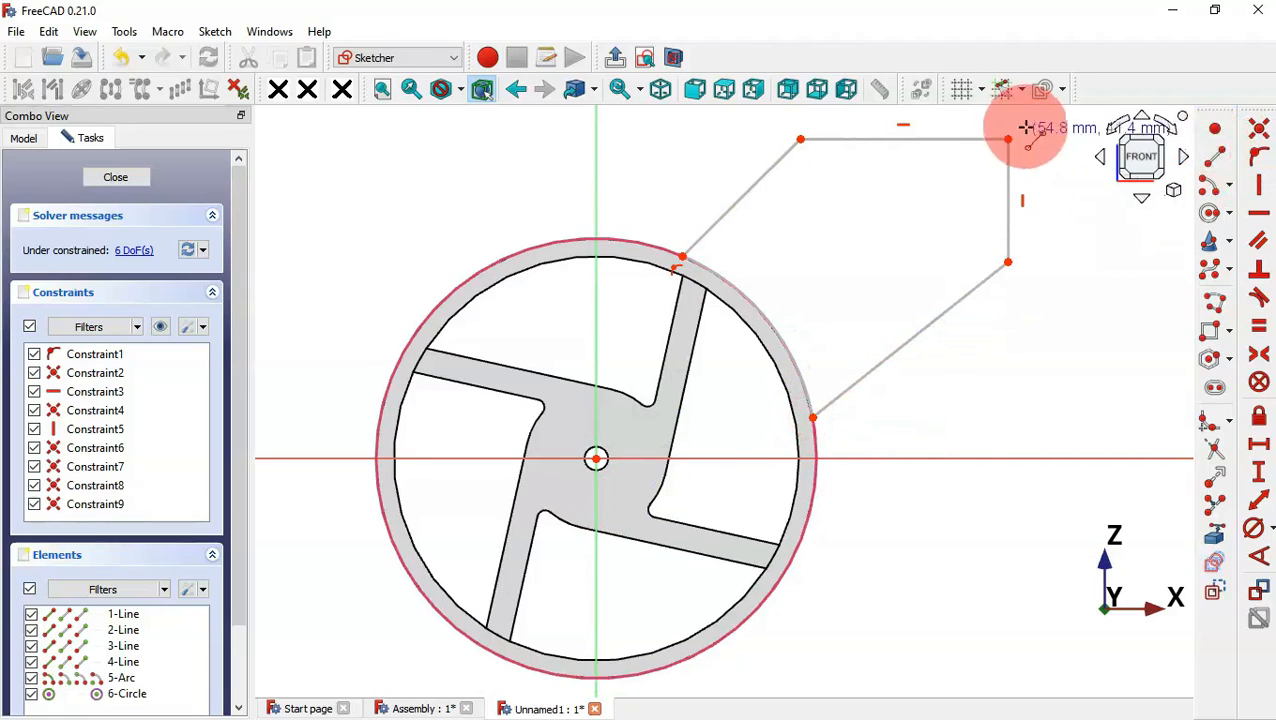
left_click(595, 459)
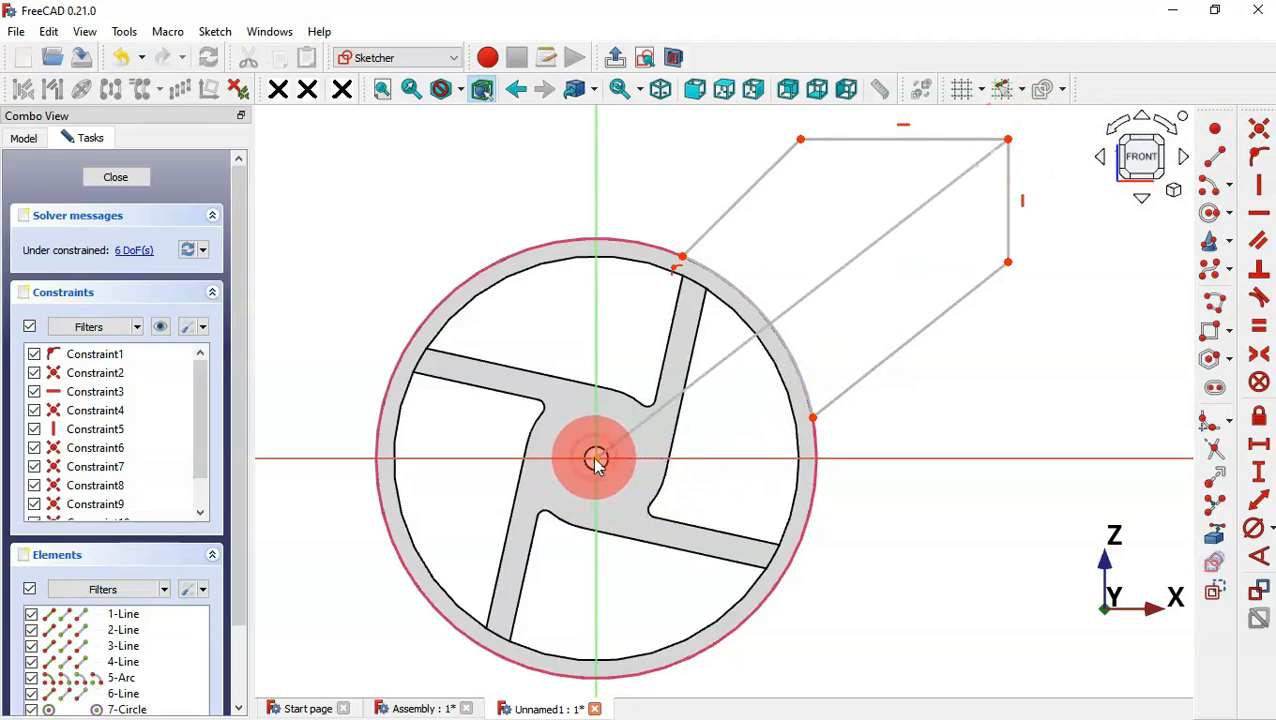
left_click(843, 268)
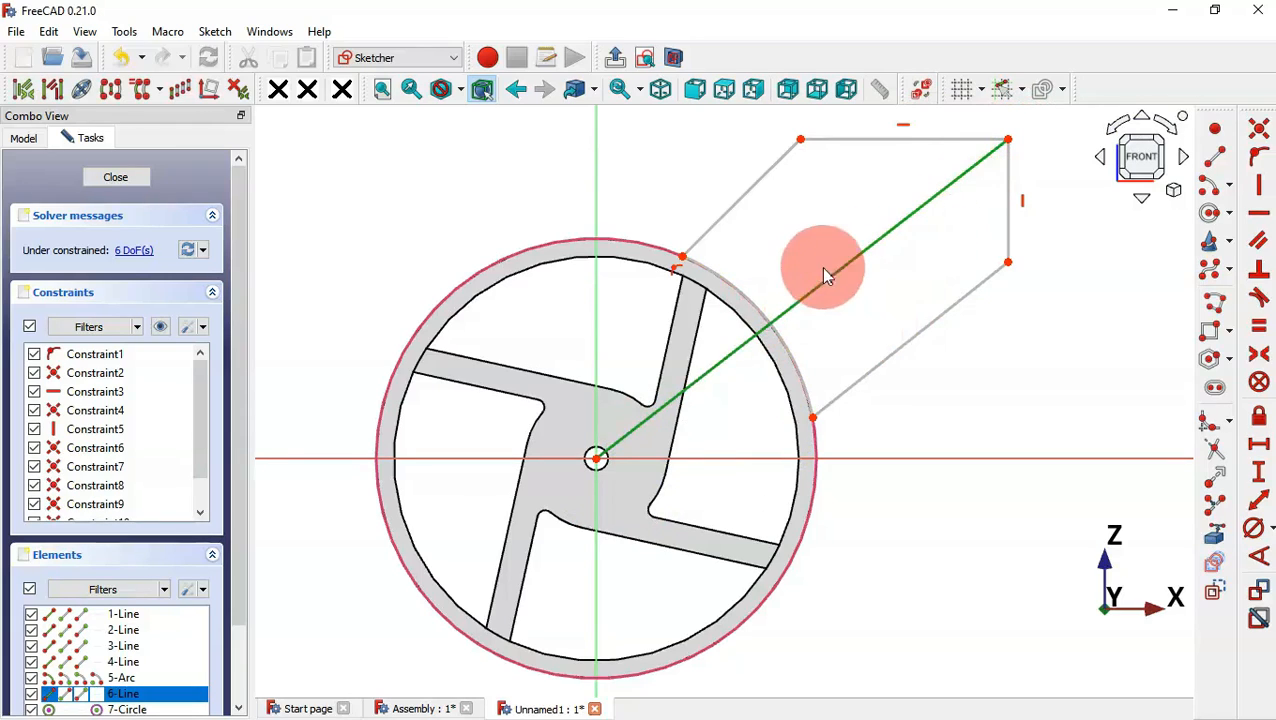
left_click(1226, 598)
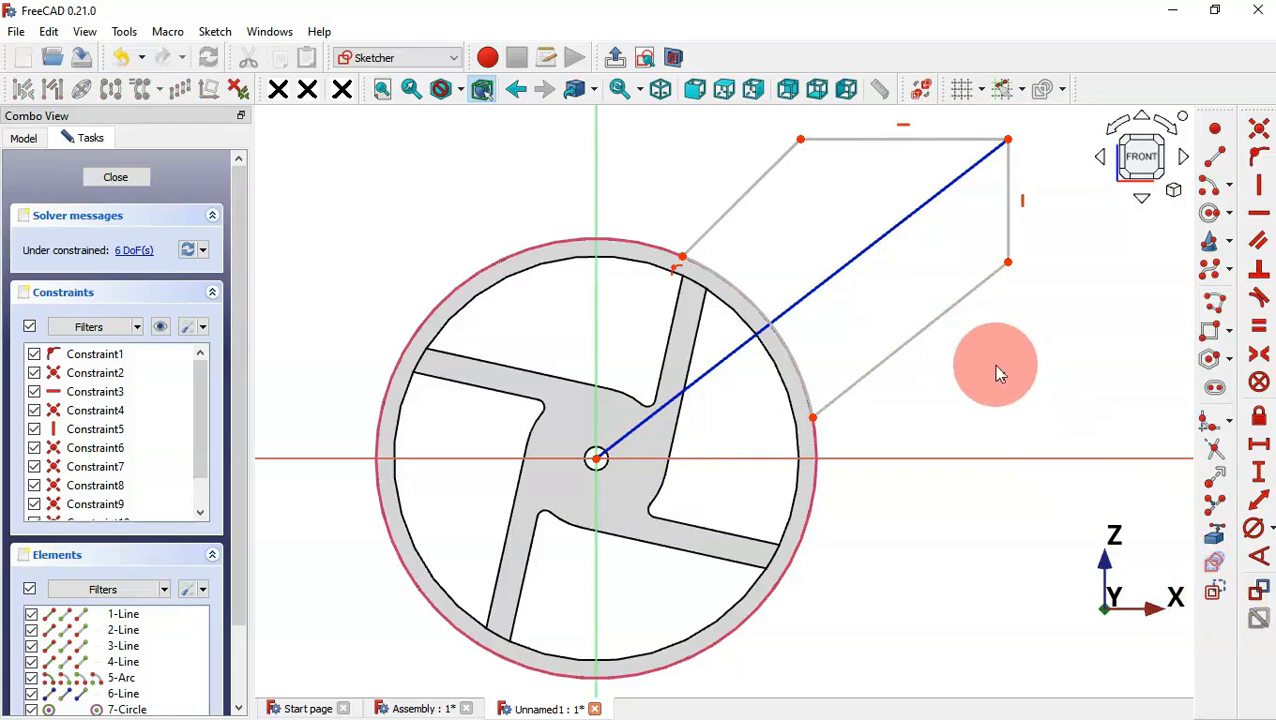
Step: Constrain the lug's two slanted edges equal to each other, and its horizontal and vertical edges equal to each other
left_click_drag(997, 366, 903, 297)
left_click_drag(790, 232, 683, 165)
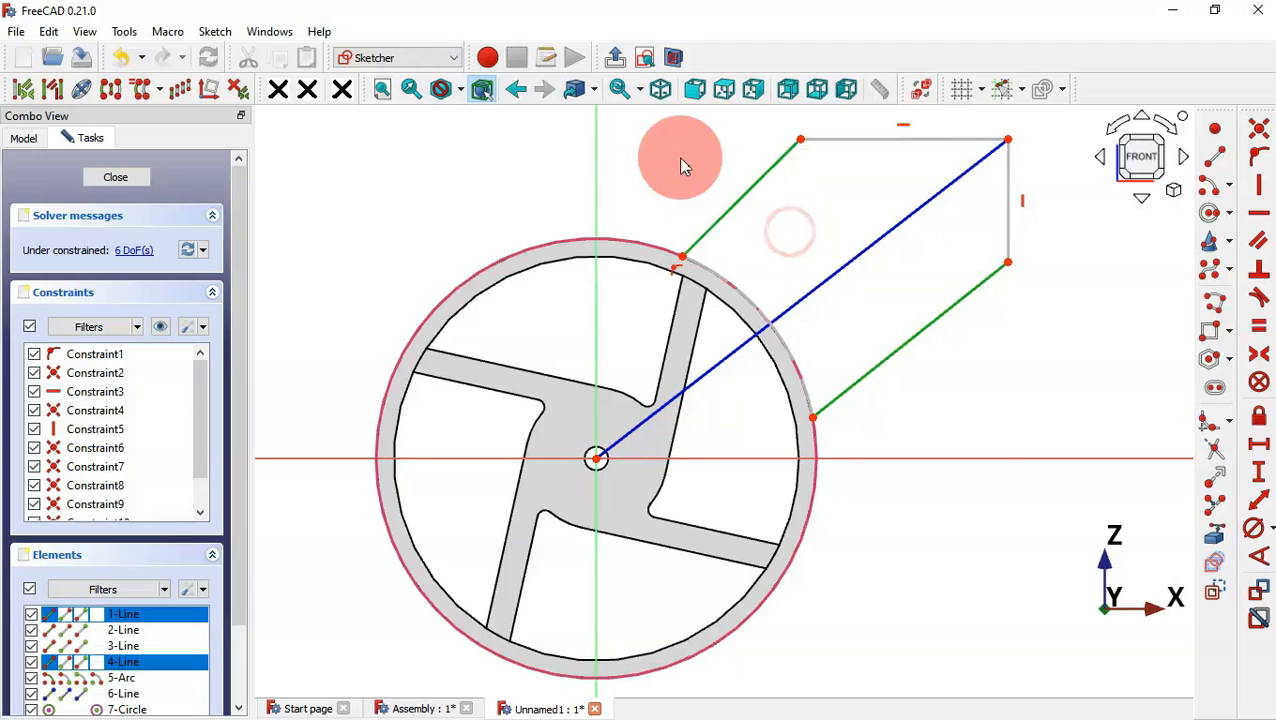
left_click(1259, 326)
left_click(915, 228)
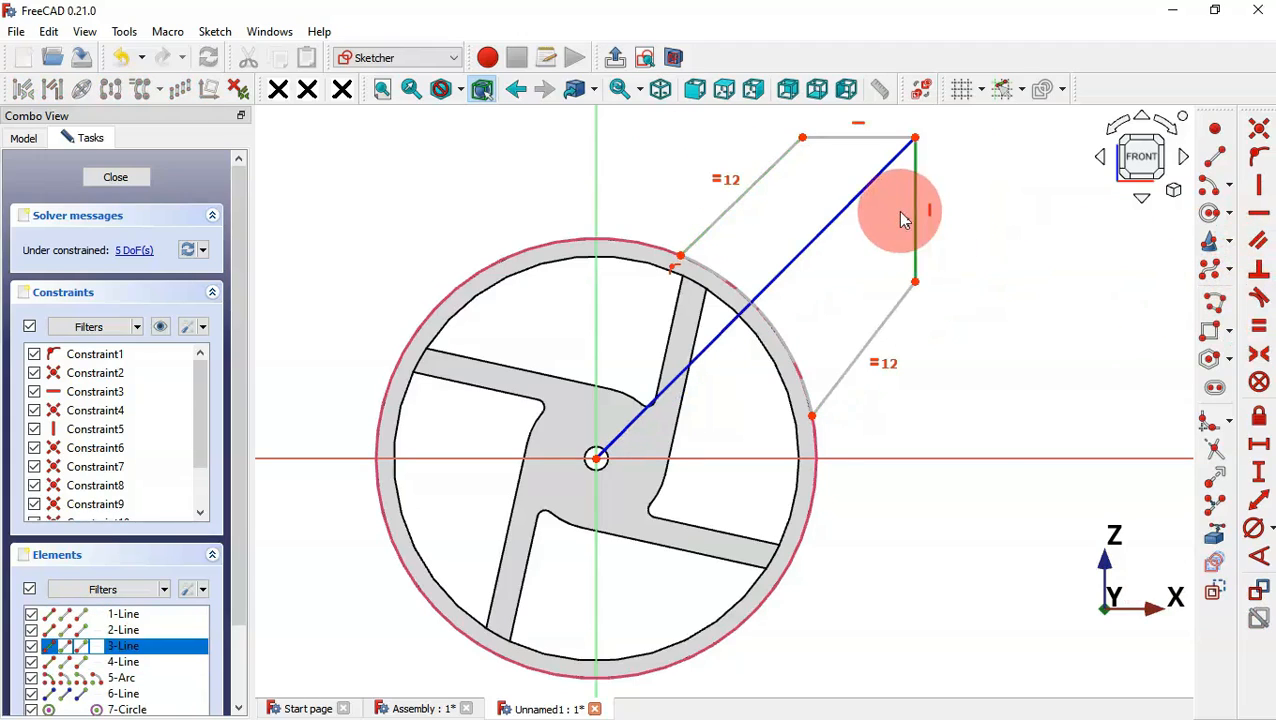
left_click(866, 140)
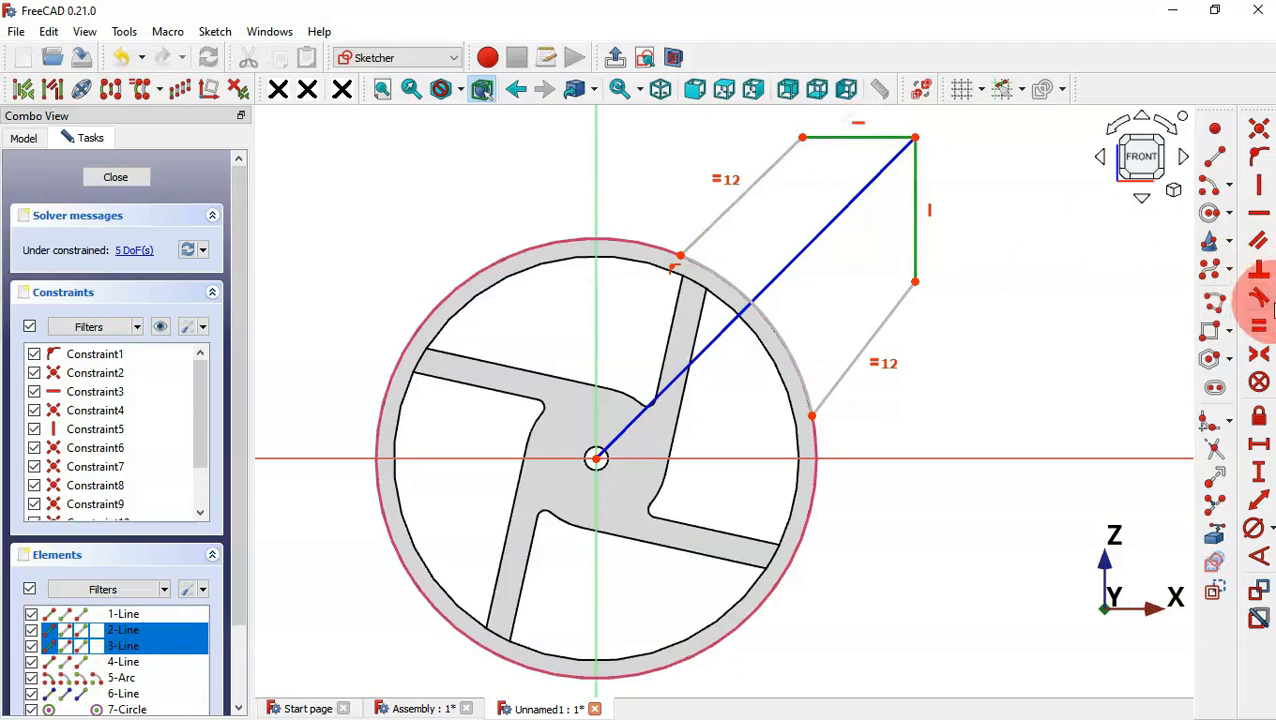
left_click(1261, 332)
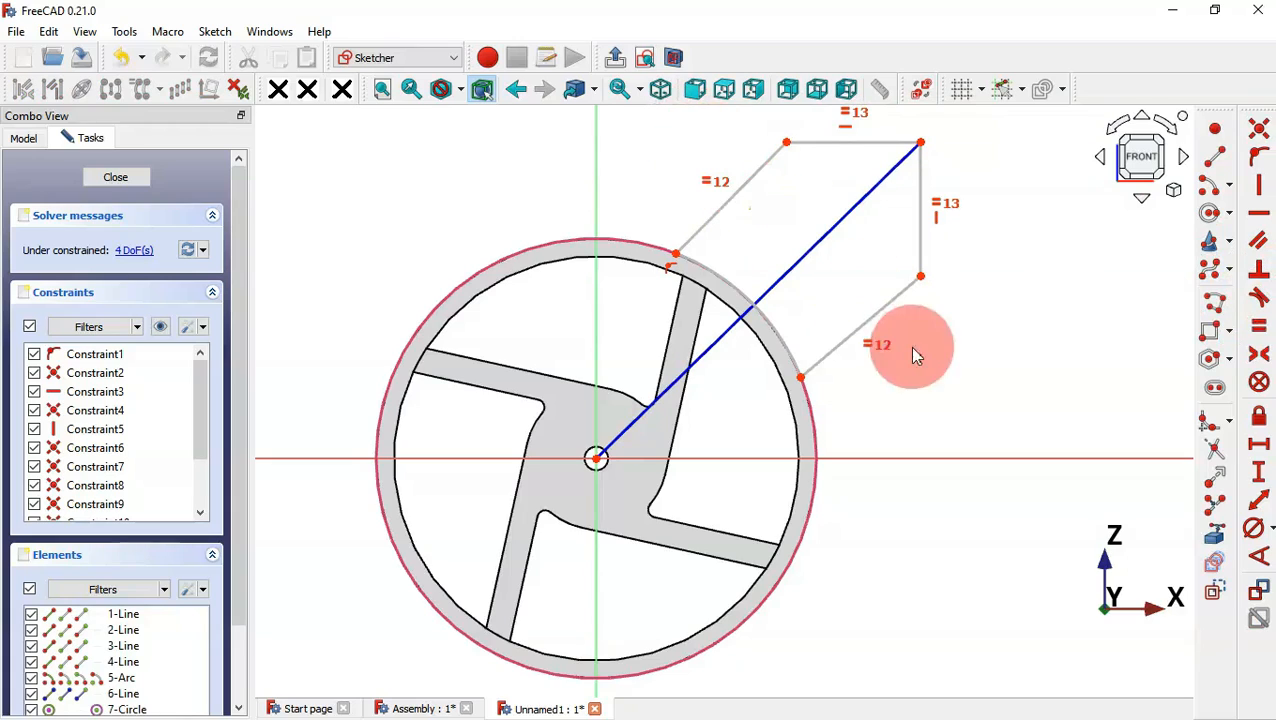
Step: Constrain both slanted edges of the lug parallel to the diagonal construction line
left_click(740, 189)
left_click(807, 251)
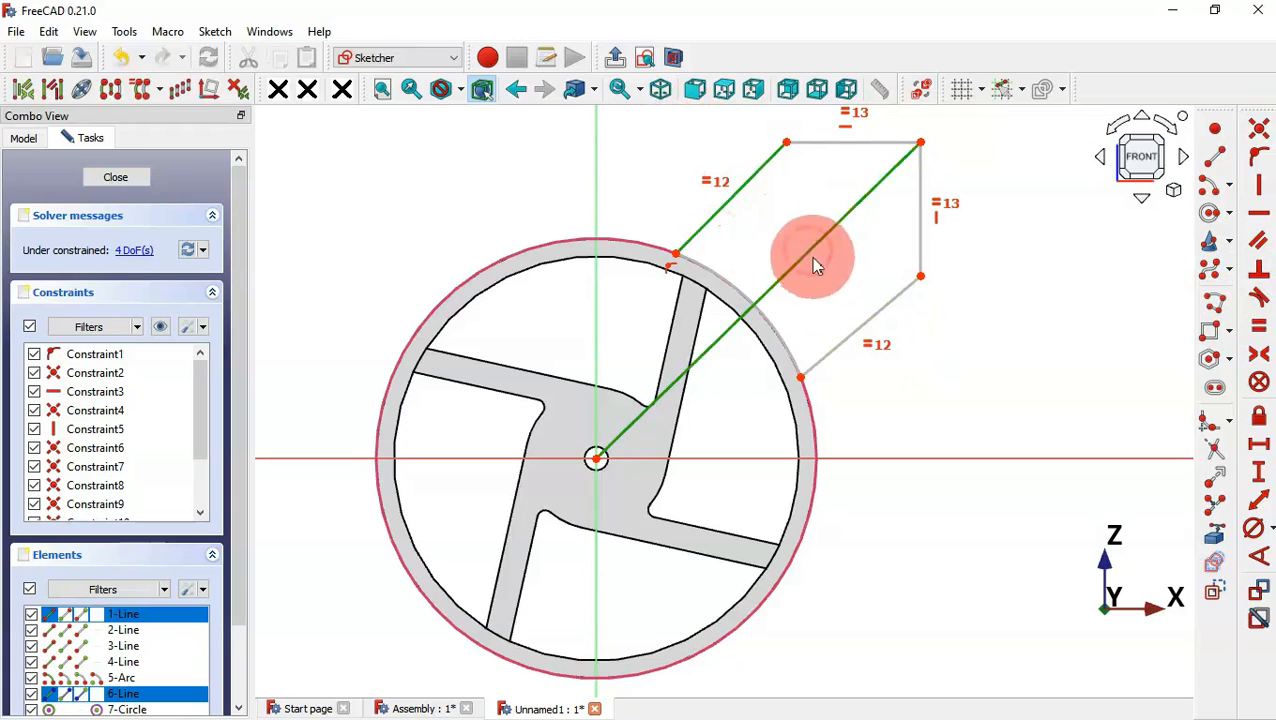
left_click(876, 316)
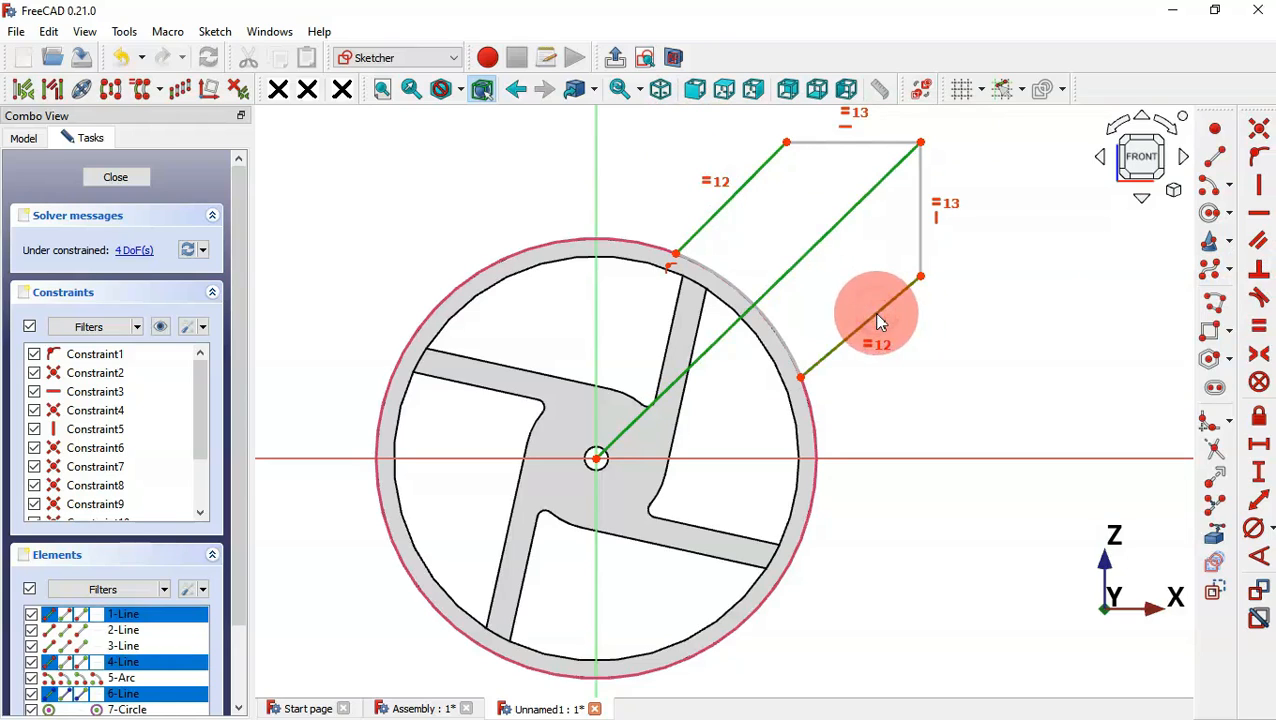
left_click(1260, 244)
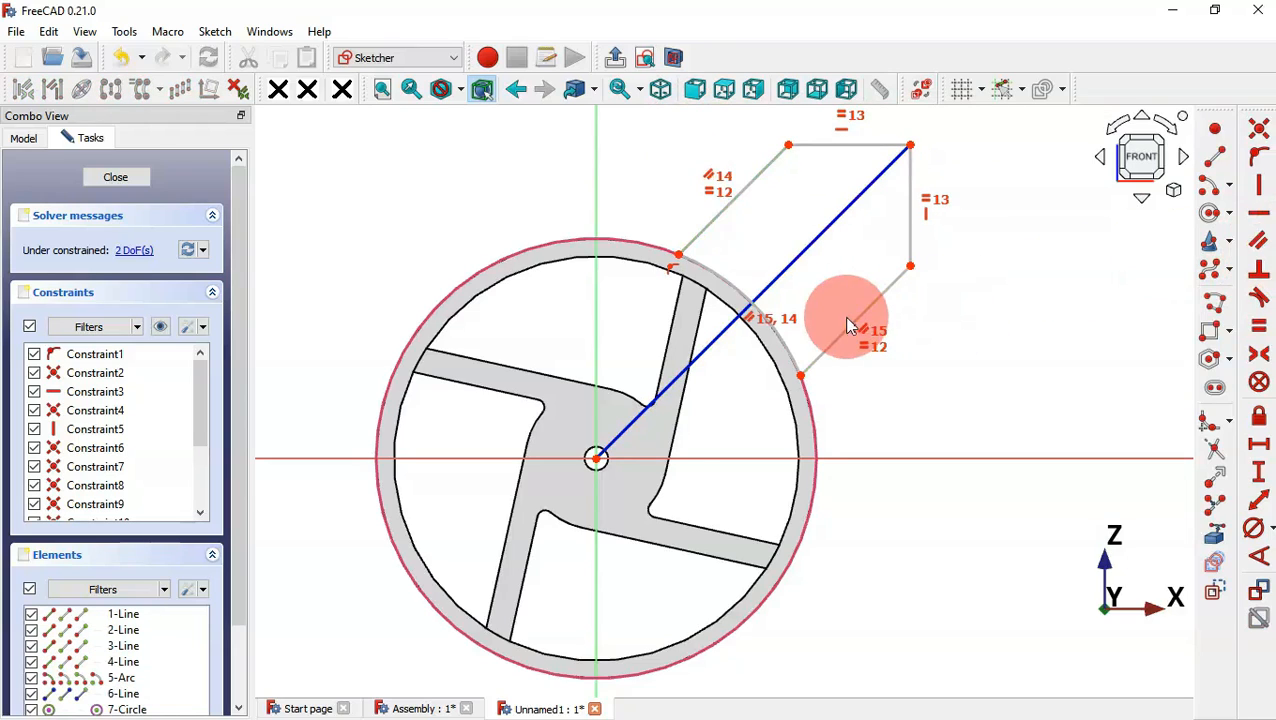
Step: Pull the lug outline closer to the ring and constrain the lower slanted edge's length to 5 mm
scroll(968, 425, "down", 2)
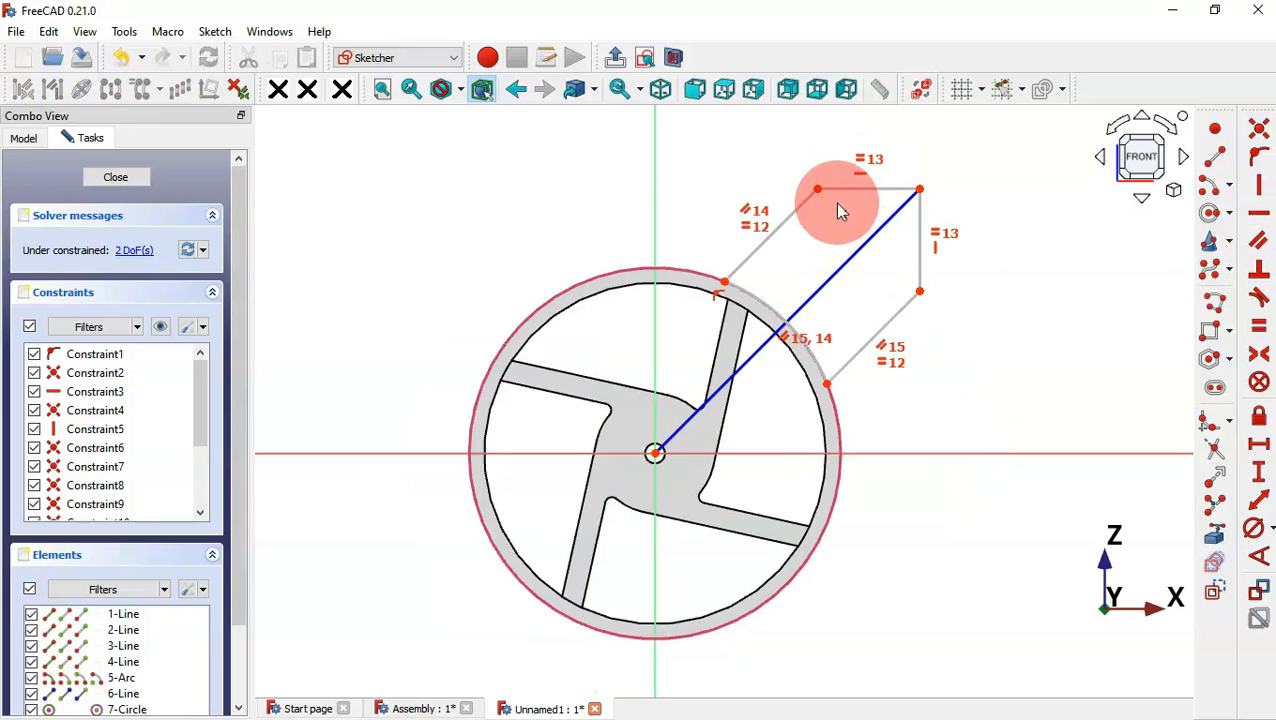
scroll(840, 205, "up", 2)
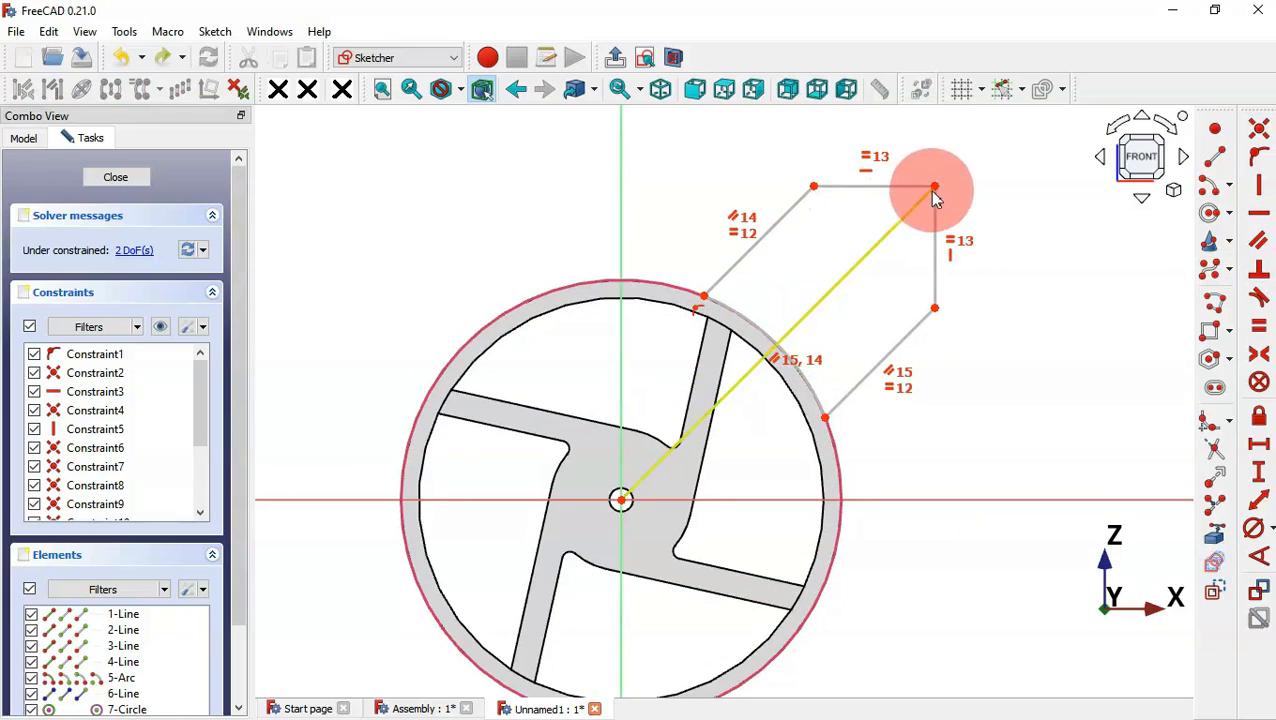
mouse_move(934, 188)
left_mouse_down()
mouse_move(886, 251)
mouse_move(855, 266)
left_mouse_up()
mouse_move(735, 318)
left_mouse_down()
mouse_move(683, 277)
mouse_move(677, 286)
left_mouse_up()
left_click(1241, 453)
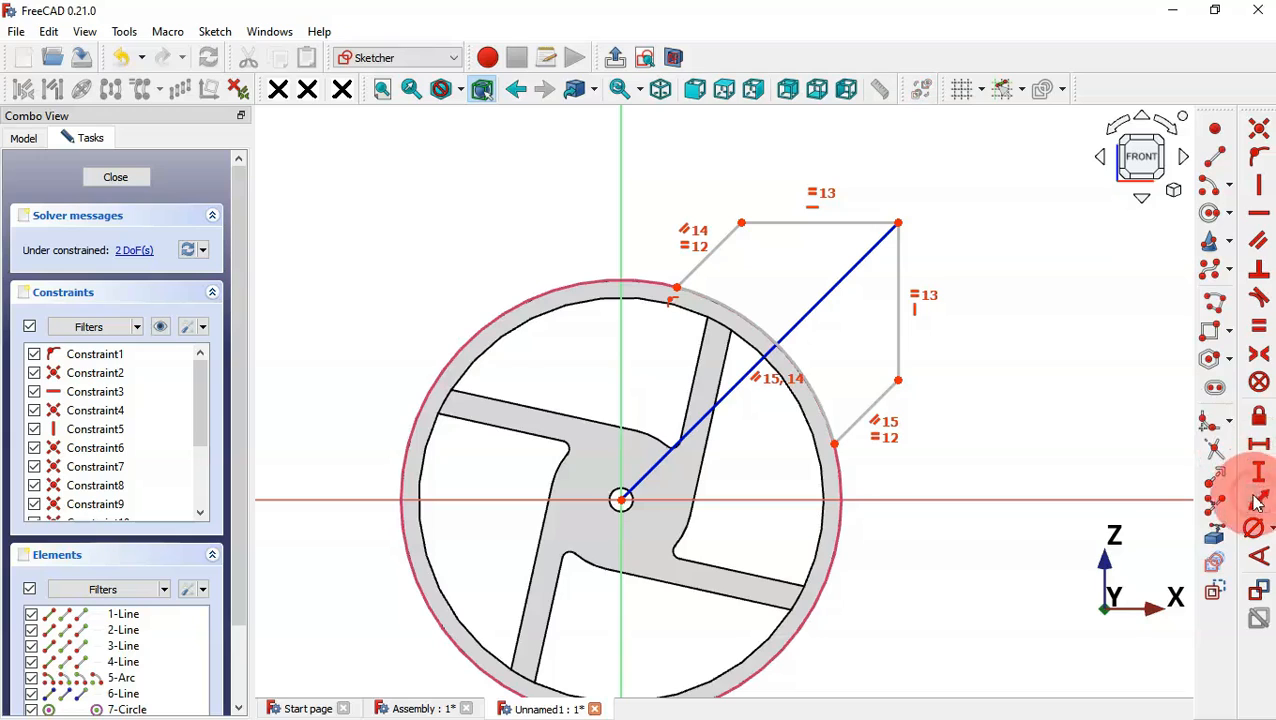
left_click(1258, 503)
left_click(878, 400)
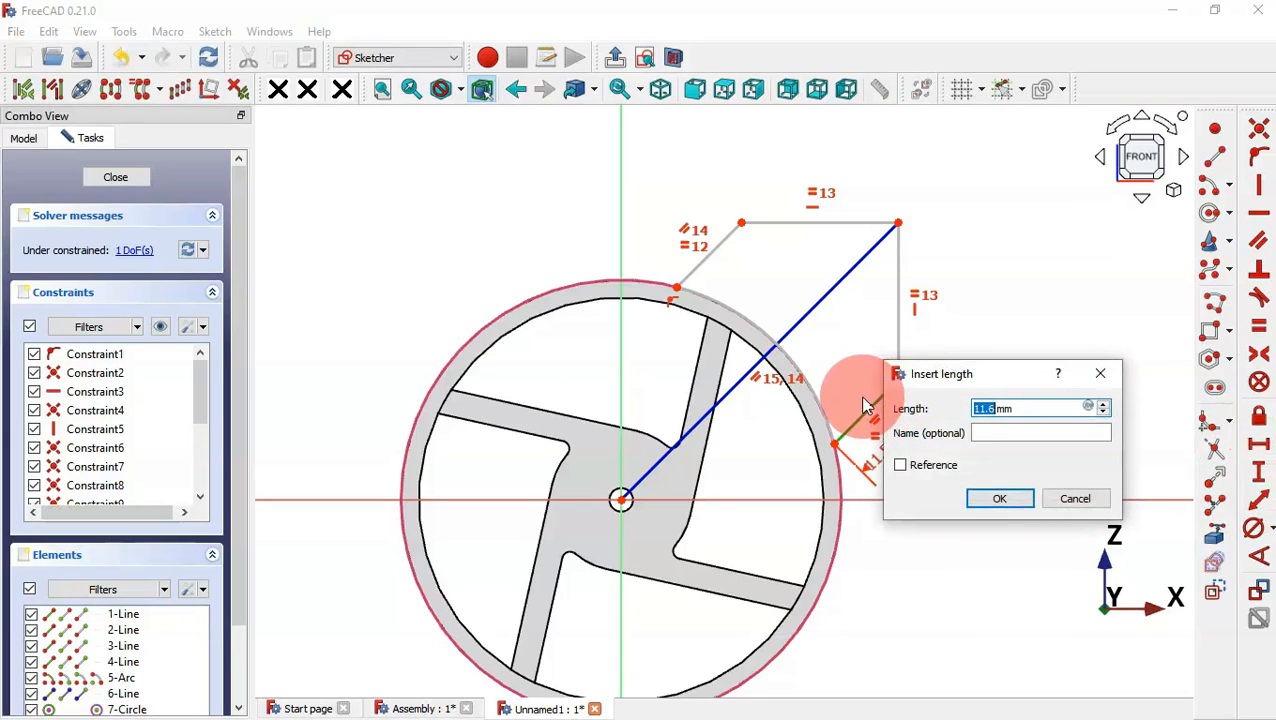
type("5")
key("Return")
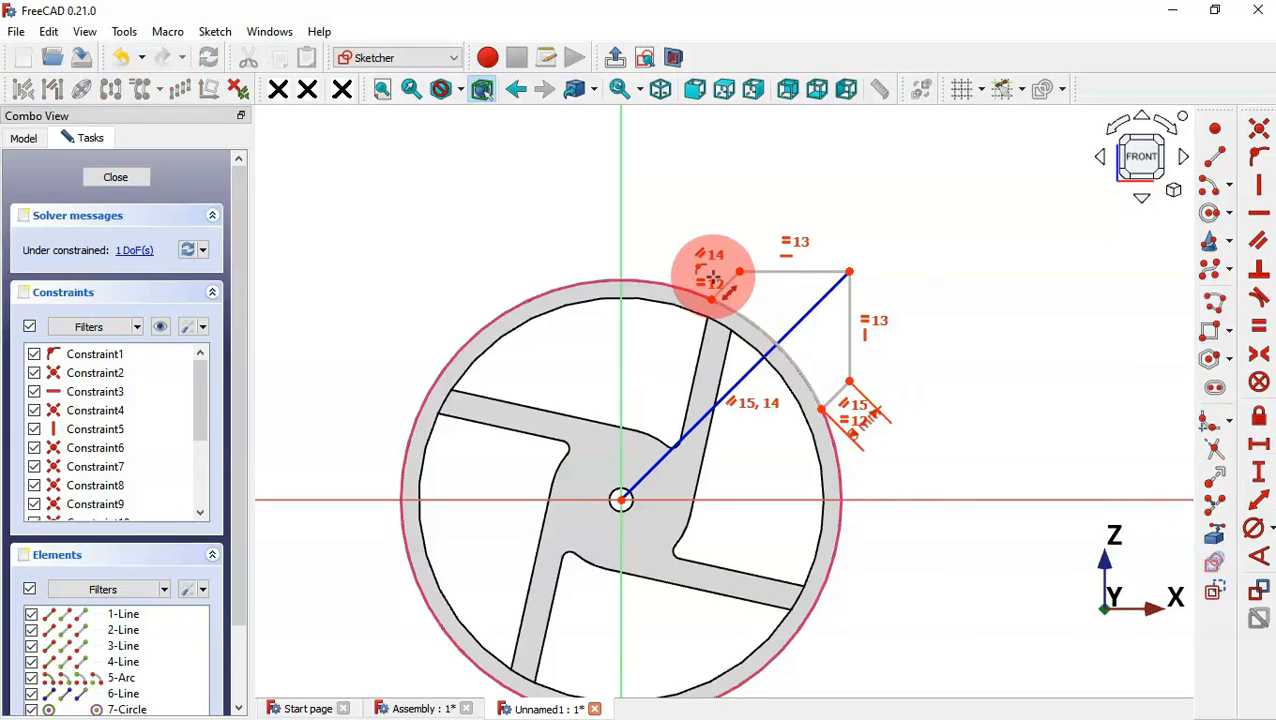
Step: Constrain the horizontal distance between the lug's outer corner and the origin to 30 mm, and finish the sketch
scroll(713, 278, "up", 2)
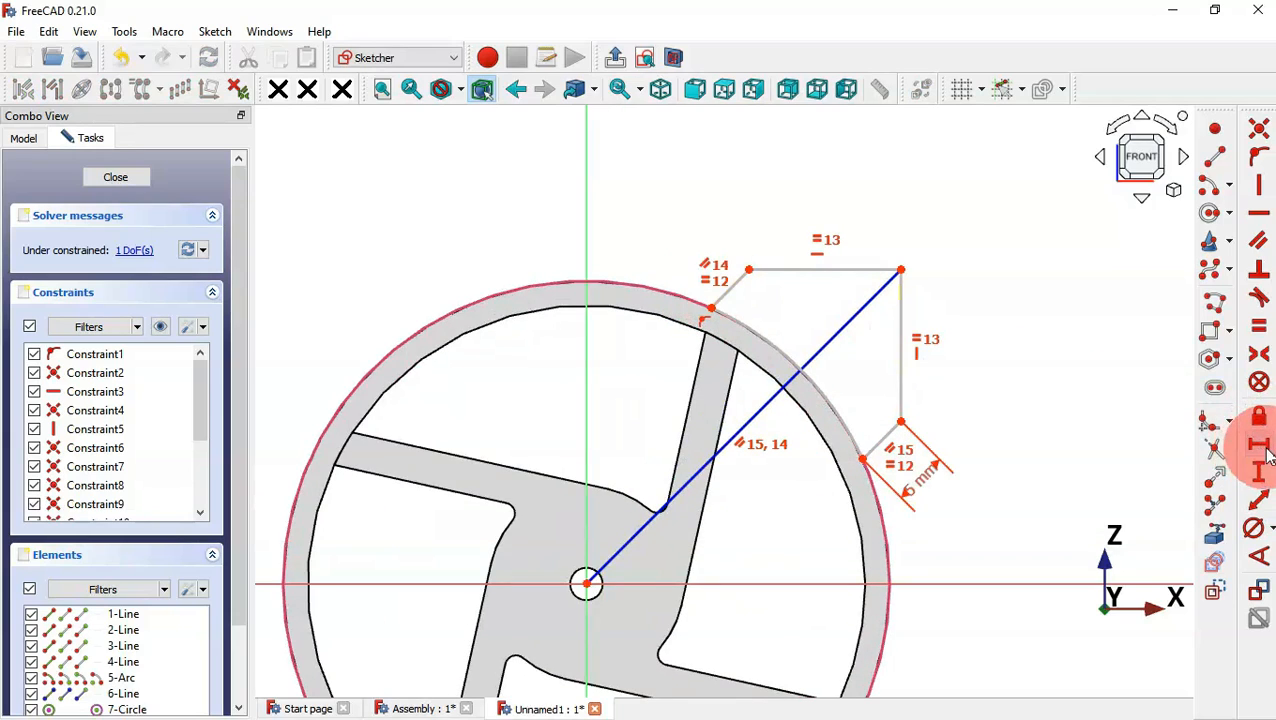
left_click(900, 270)
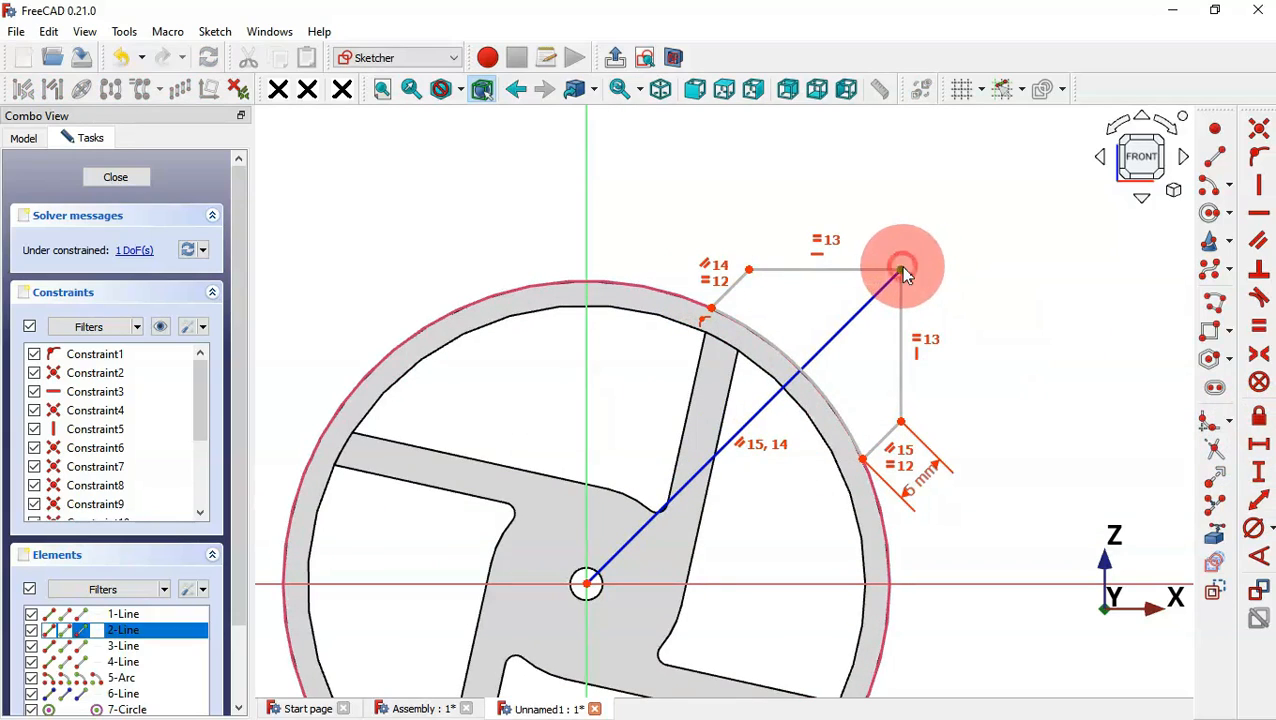
left_click(588, 583)
key("l")
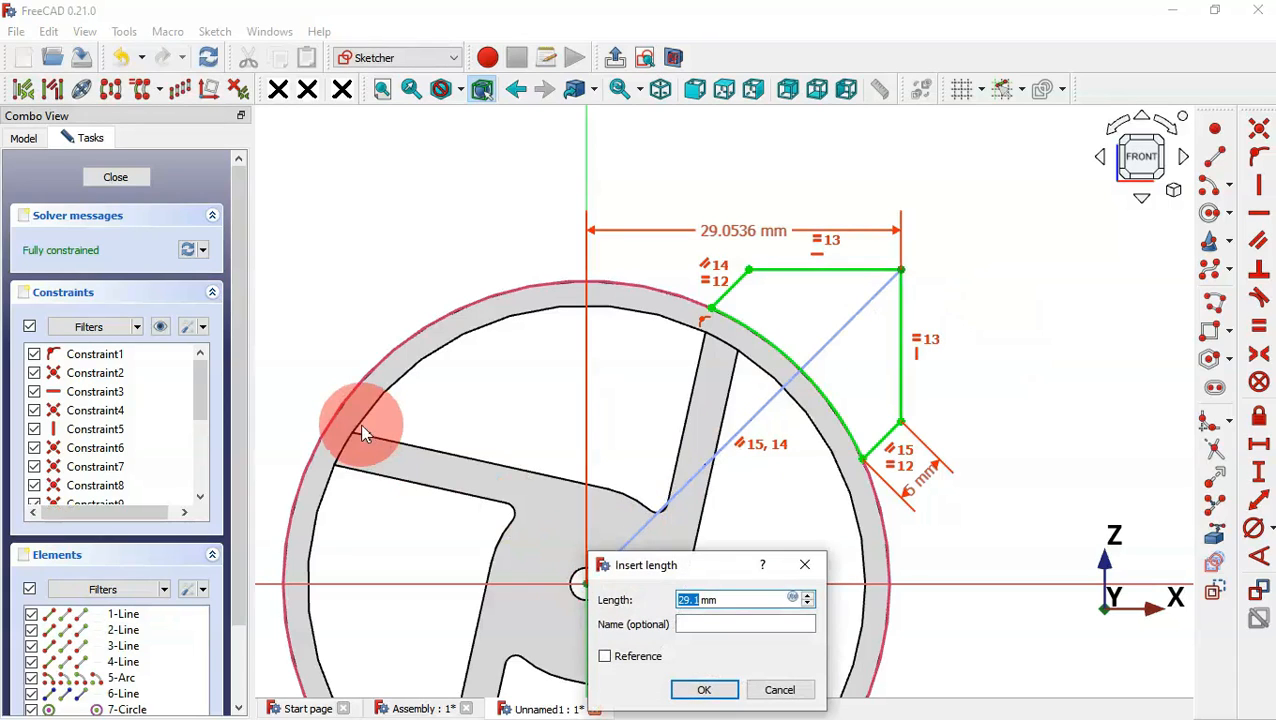
type("30")
key("Return")
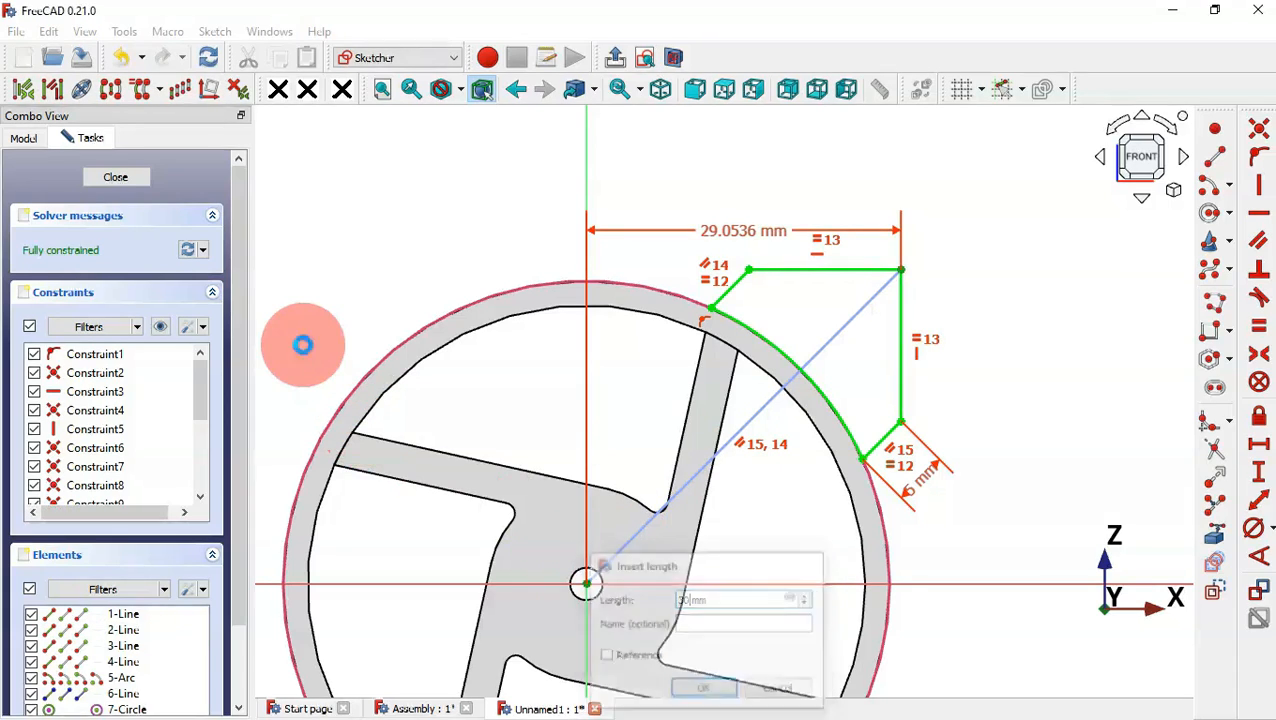
left_click(619, 64)
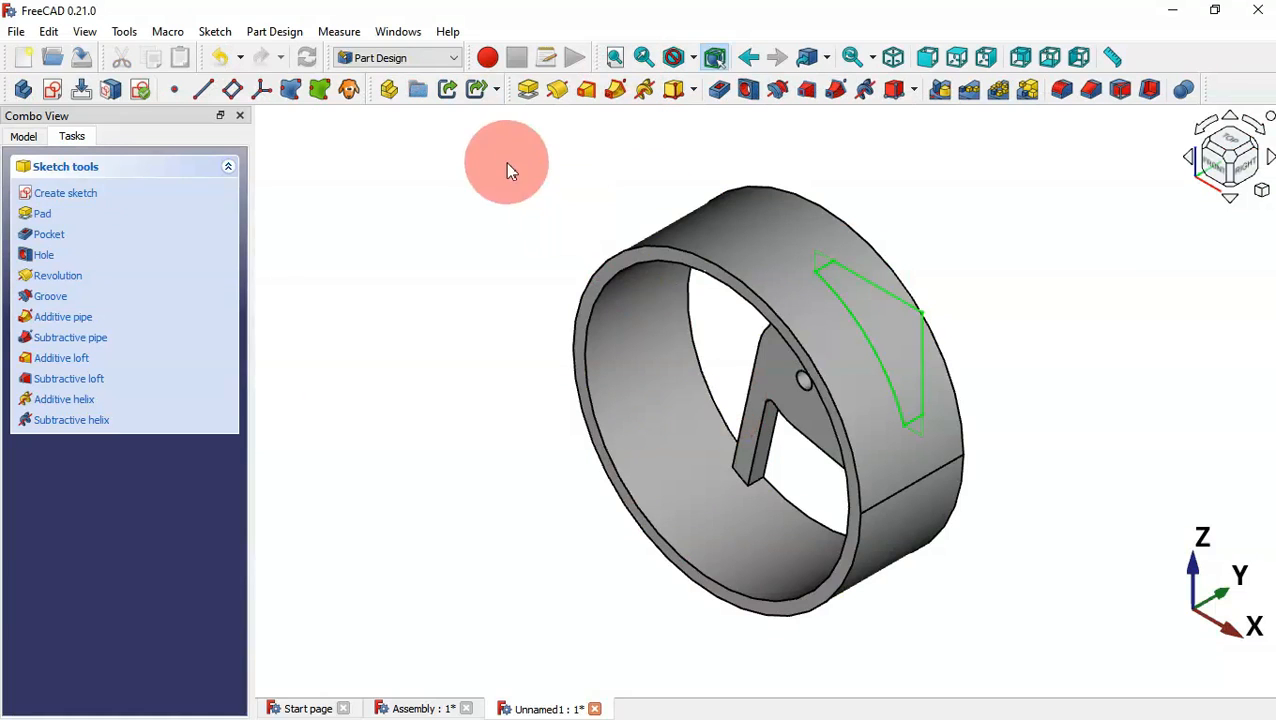
Step: Pad the lug sketch 17 mm, symmetric to its plane
left_click(527, 91)
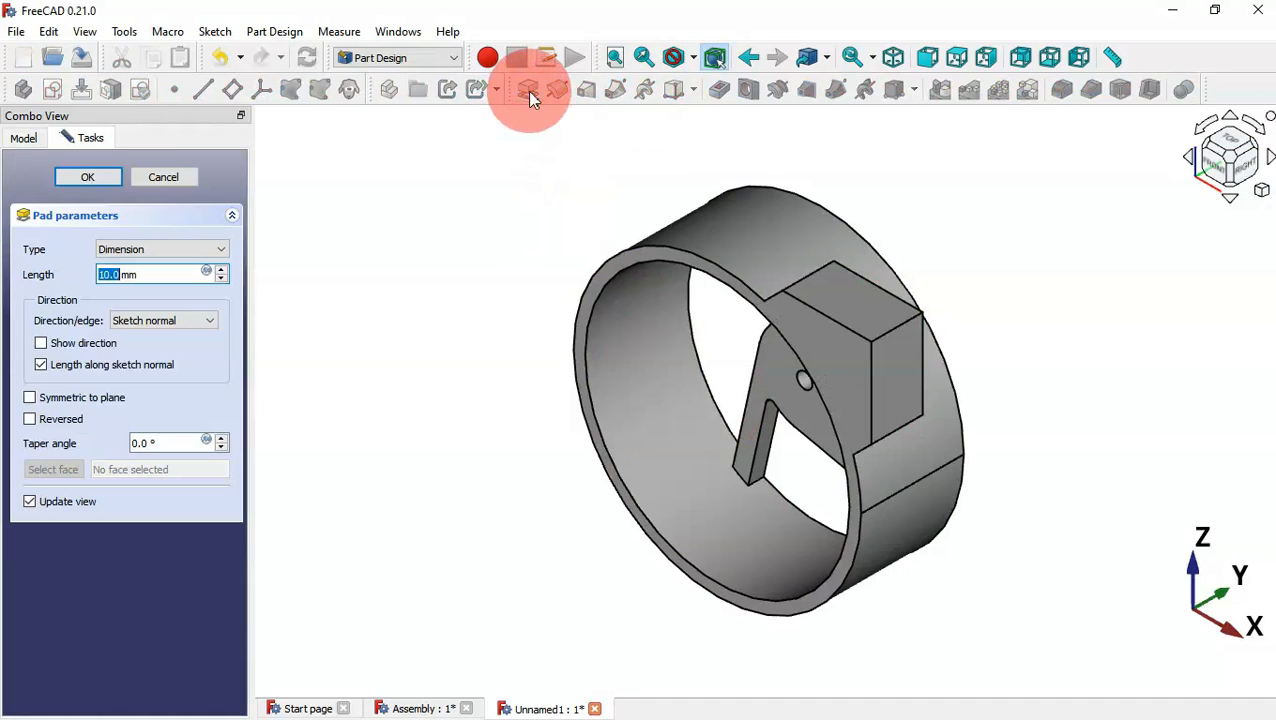
left_click(85, 400)
left_click_drag(165, 274, 78, 262)
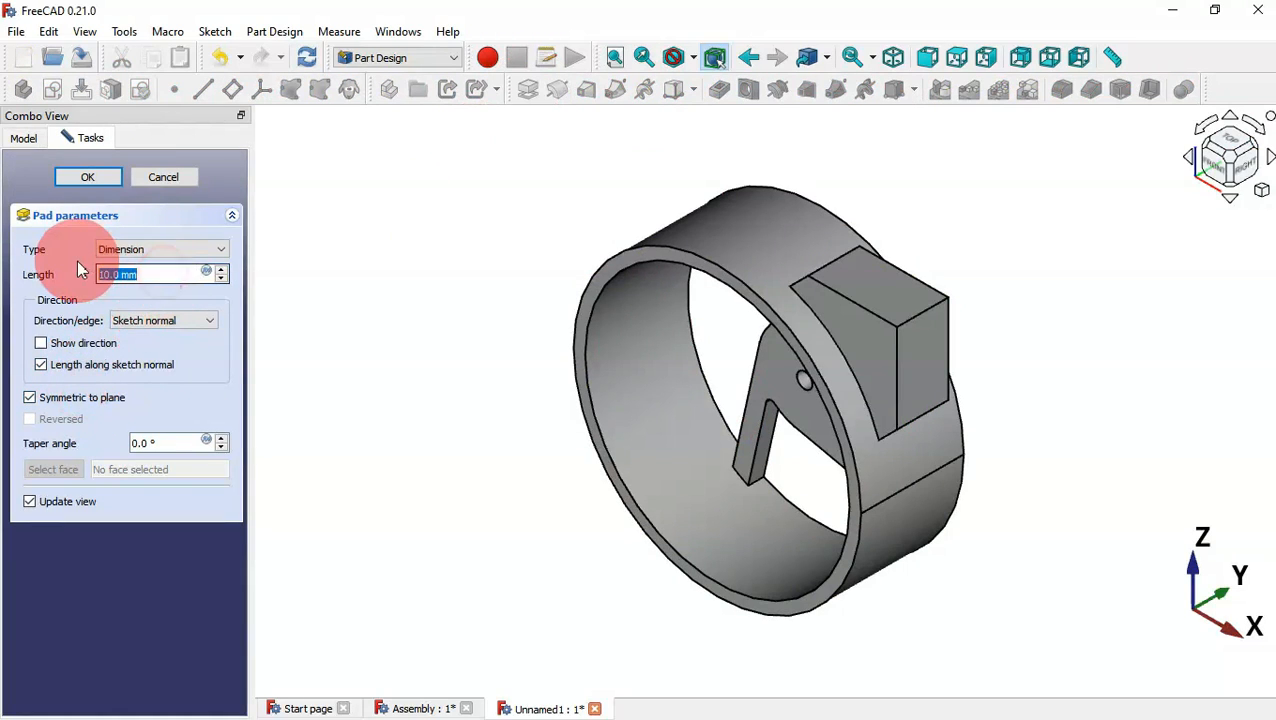
type("17")
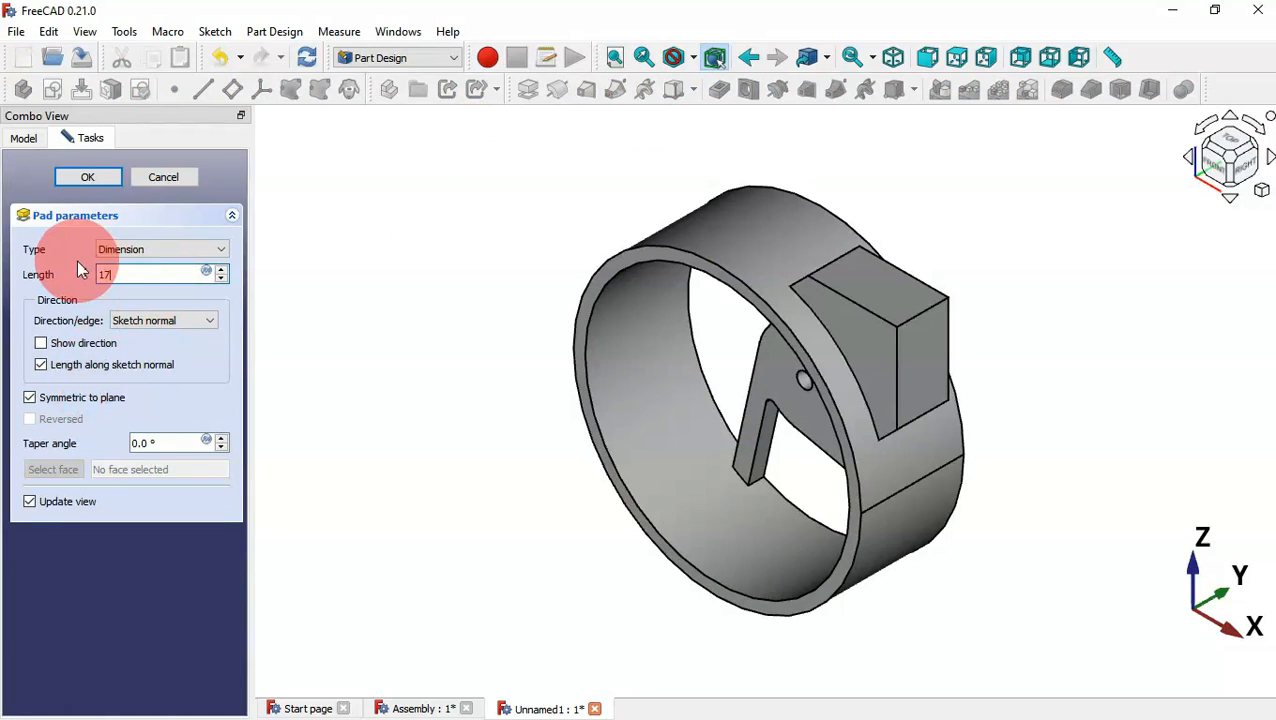
left_click(102, 172)
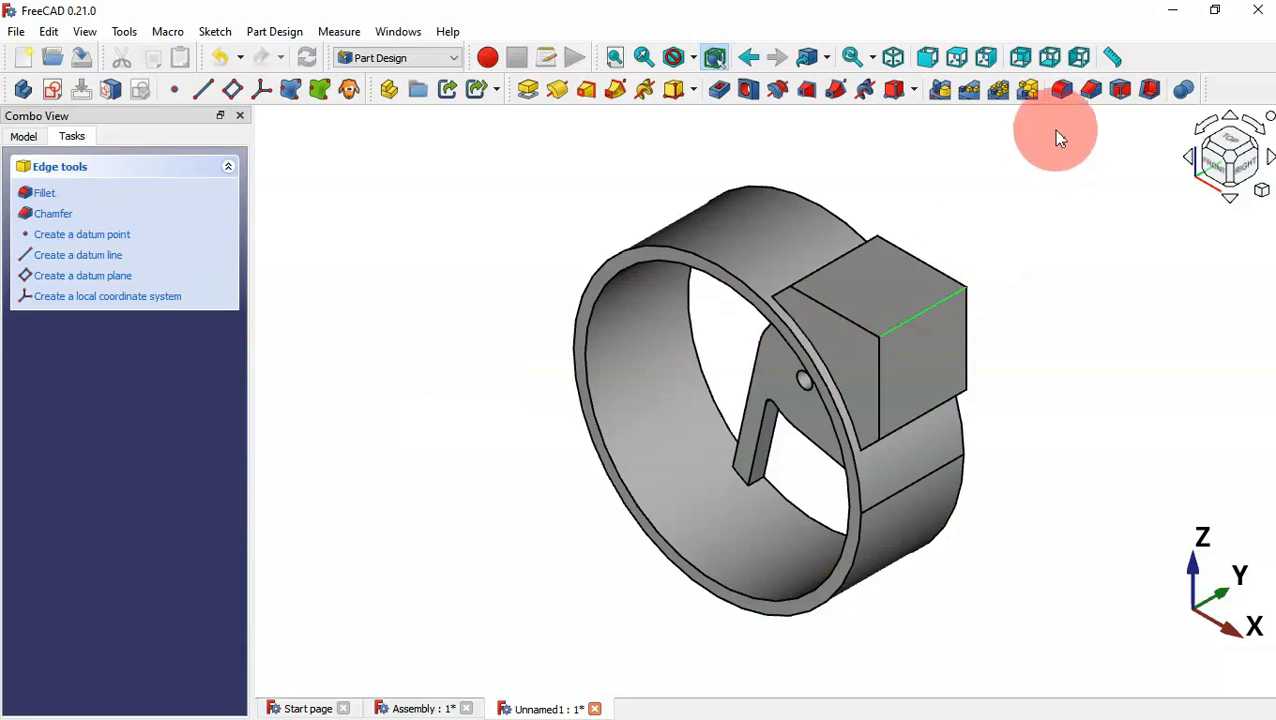
Step: Fillet the lug's outer corner edge with an enlarged radius
left_click(1059, 90)
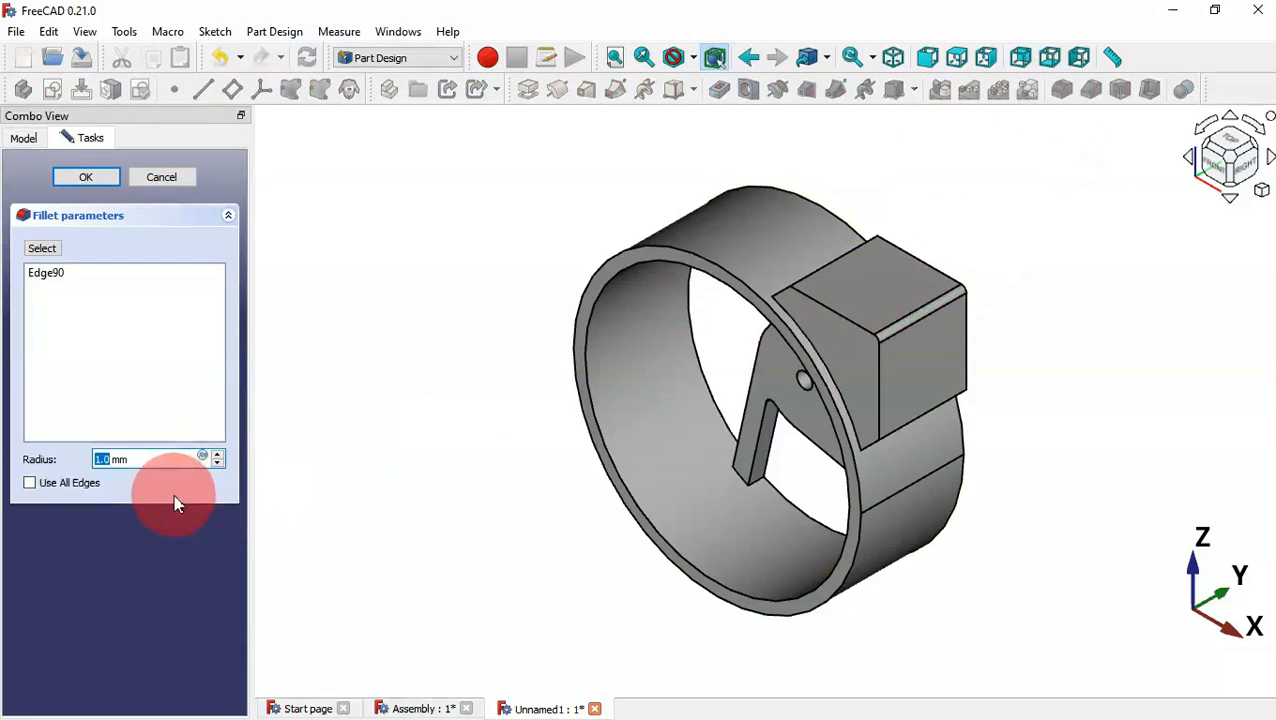
left_click(174, 462)
left_click_drag(174, 462, 73, 470)
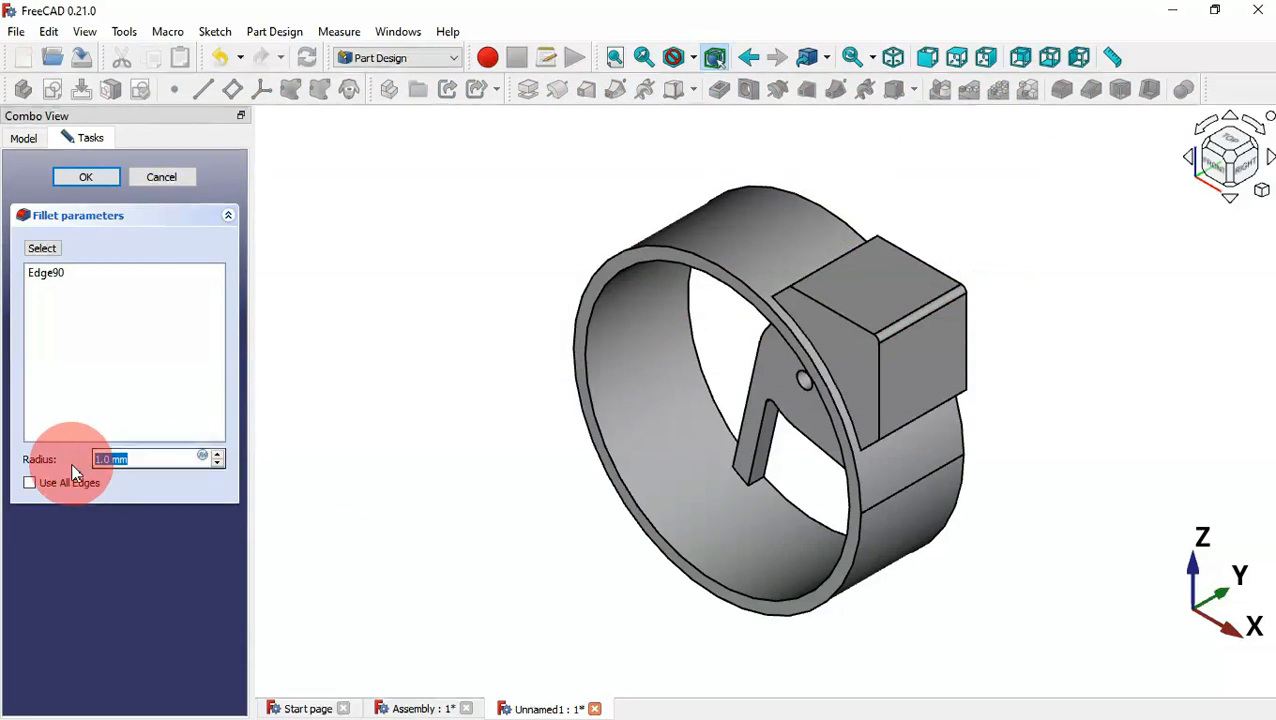
key("Return")
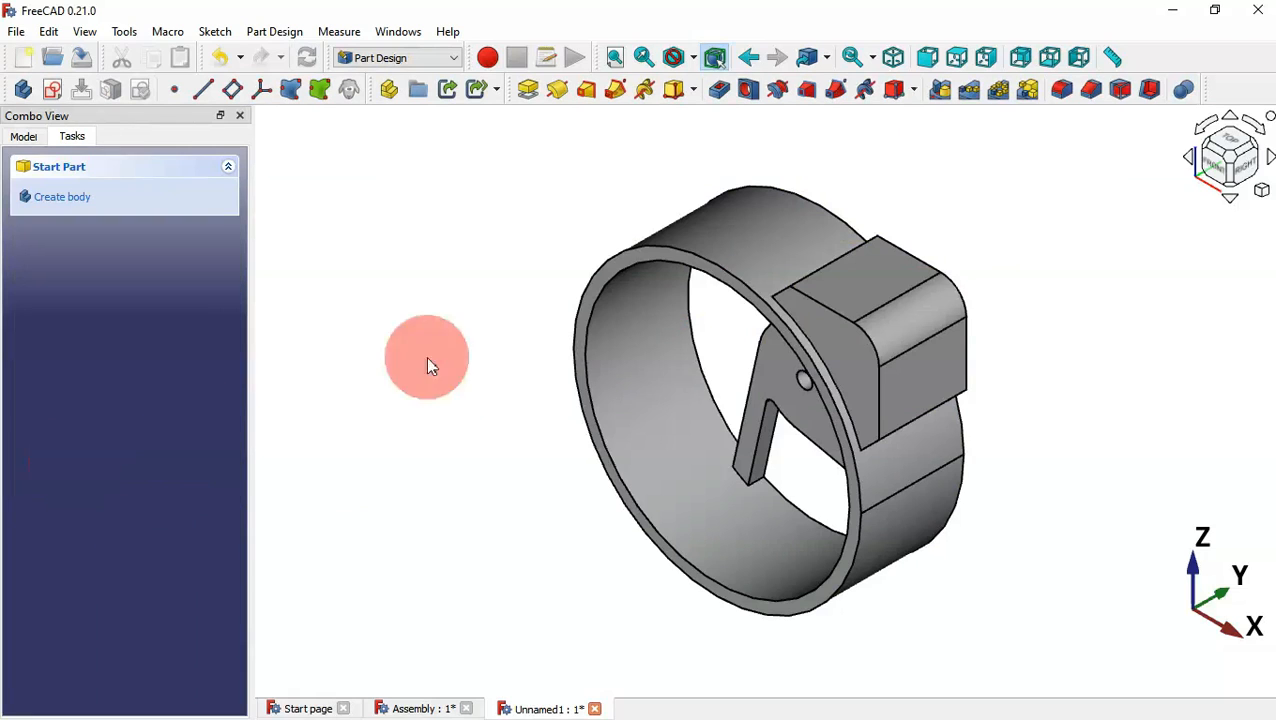
Step: Fillet the two outer edges where the lug's flat sides meet its slanted faces with a 2 mm radius
scroll(855, 250, "up", 2)
middle_click_drag(811, 386, 862, 403)
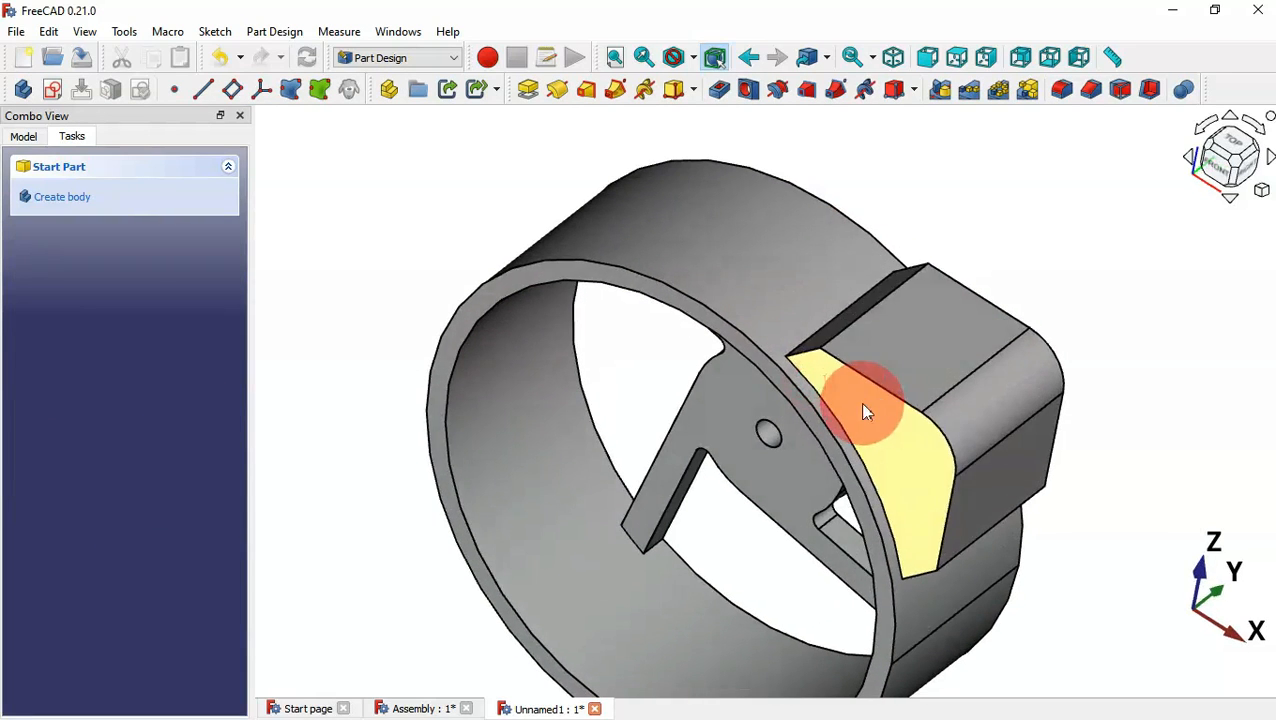
left_click(870, 316)
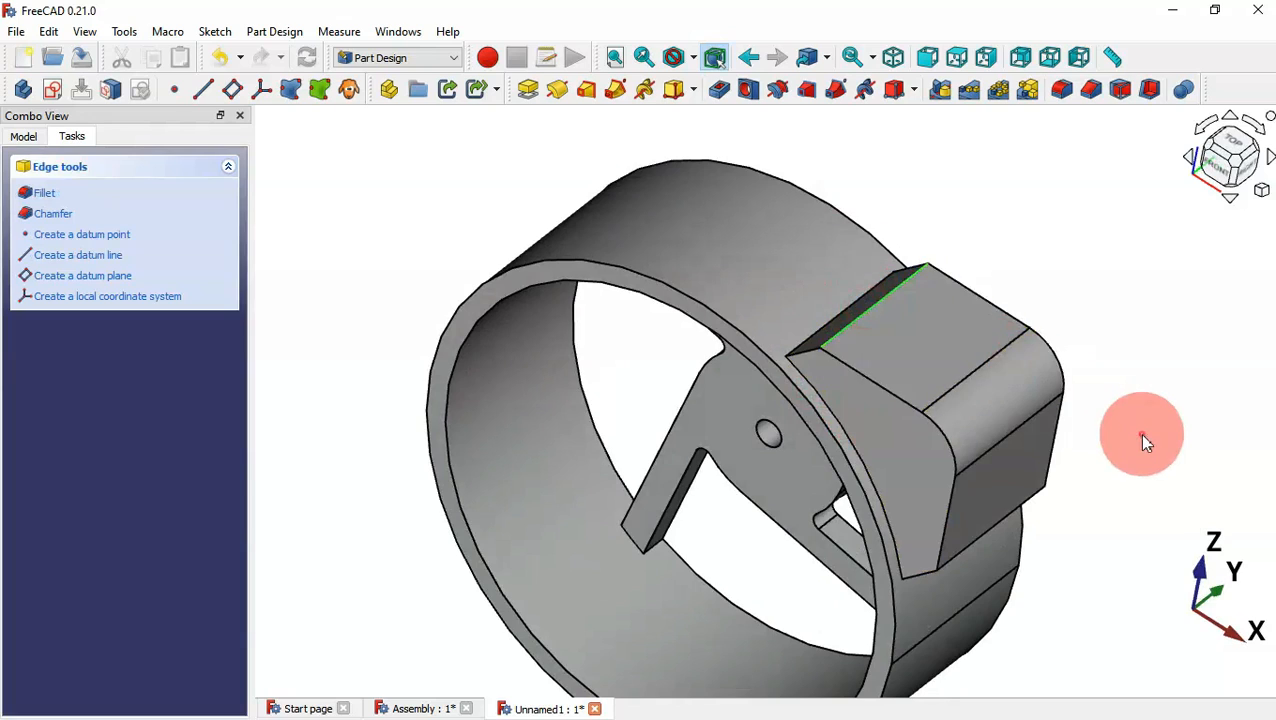
middle_click_drag(1139, 436, 1082, 390)
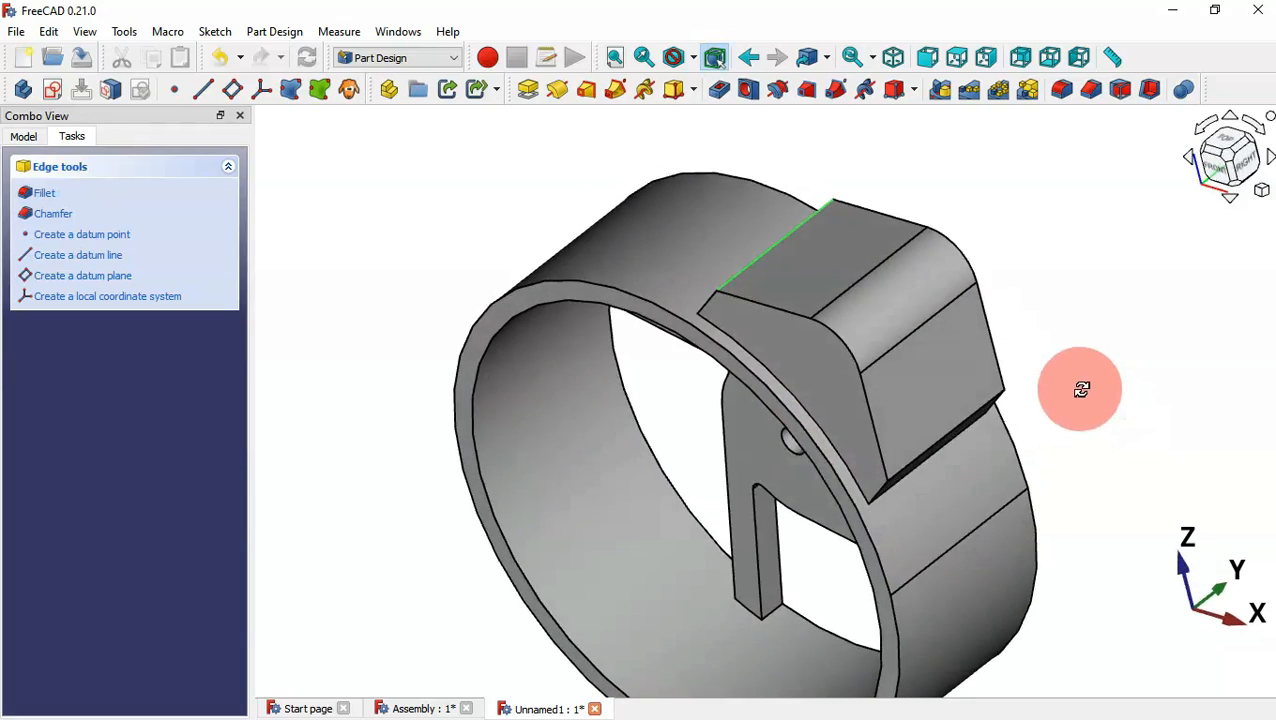
left_click(928, 458, "ctrl")
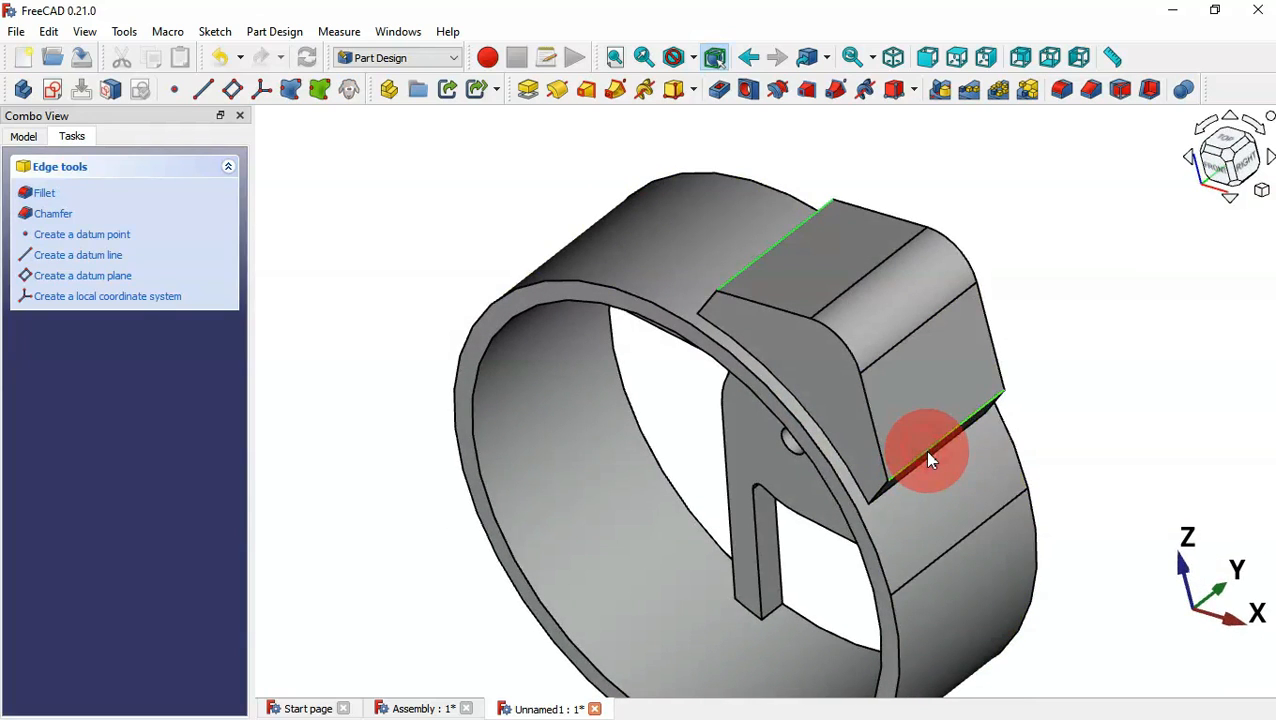
left_click(1064, 90)
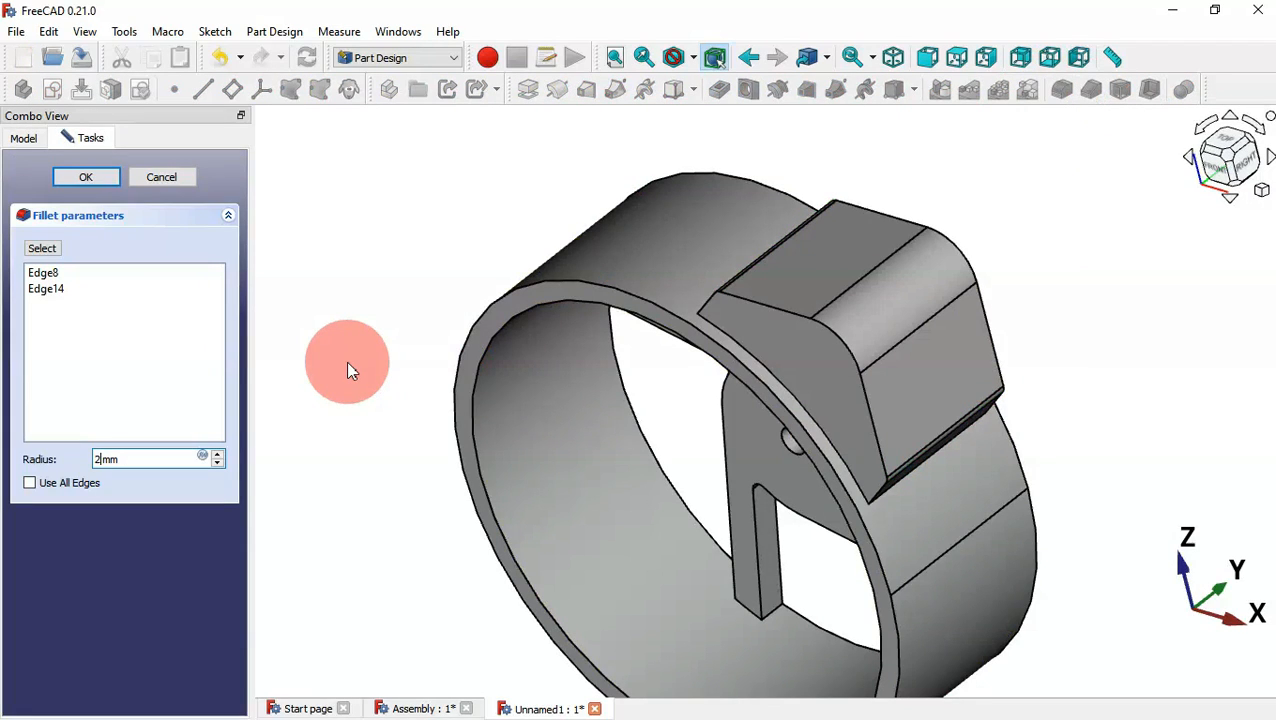
key("Return")
Step: Create a new sketch on the front face of the lug
middle_click_drag(401, 520, 428, 552)
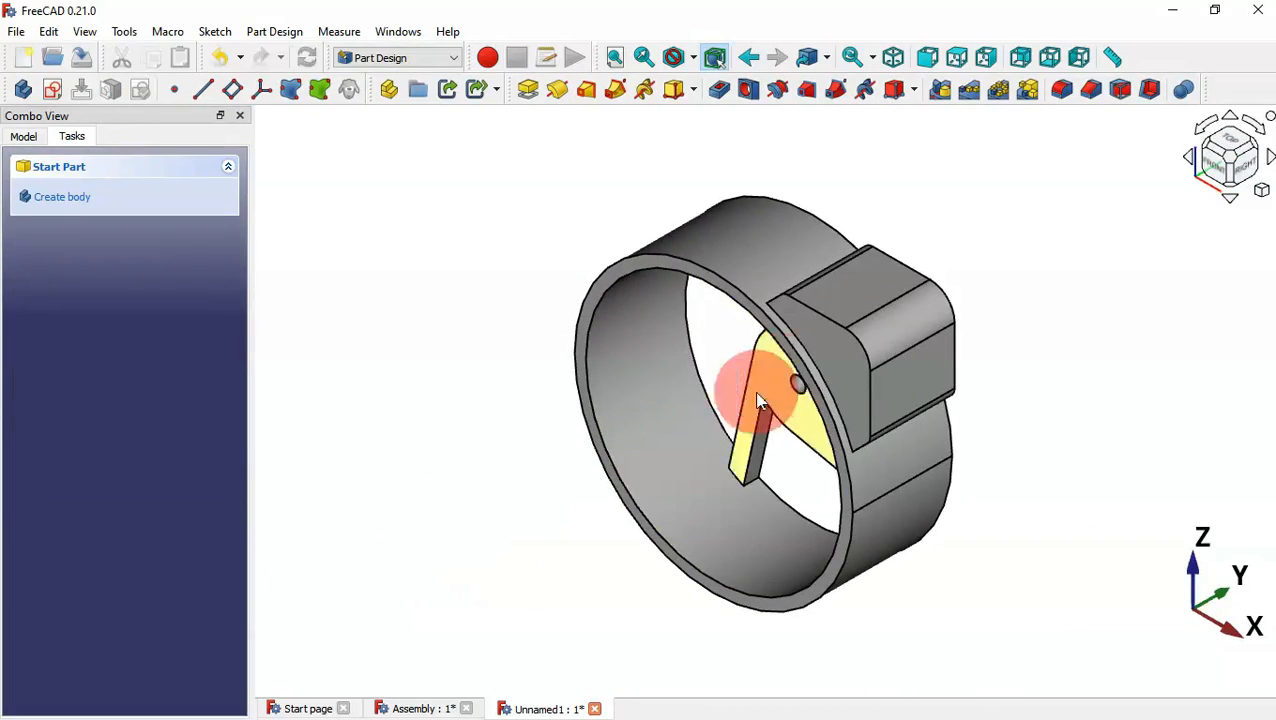
left_click(840, 363)
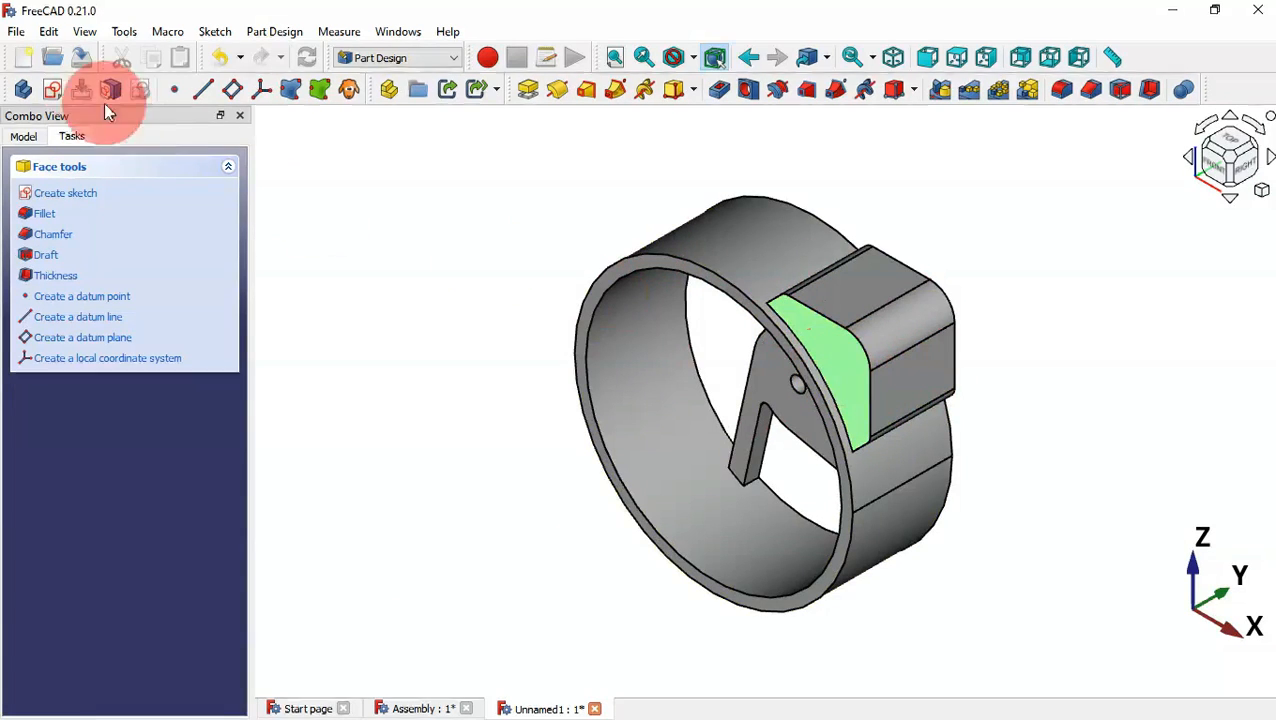
left_click(52, 89)
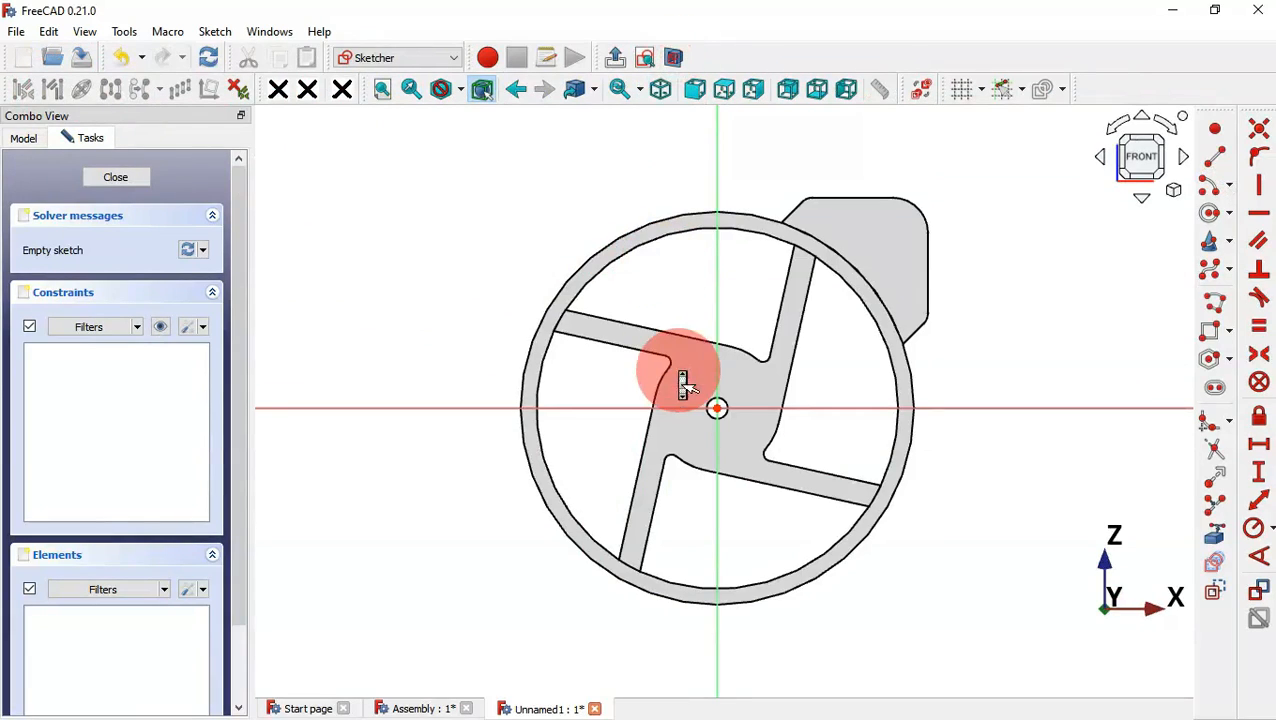
Step: Import the lug's three rounded corners, its vertical outer edge and the upper slanted edge as external geometry
scroll(684, 384, "down", 5)
scroll(766, 262, "up", 2)
scroll(768, 268, "up", 2)
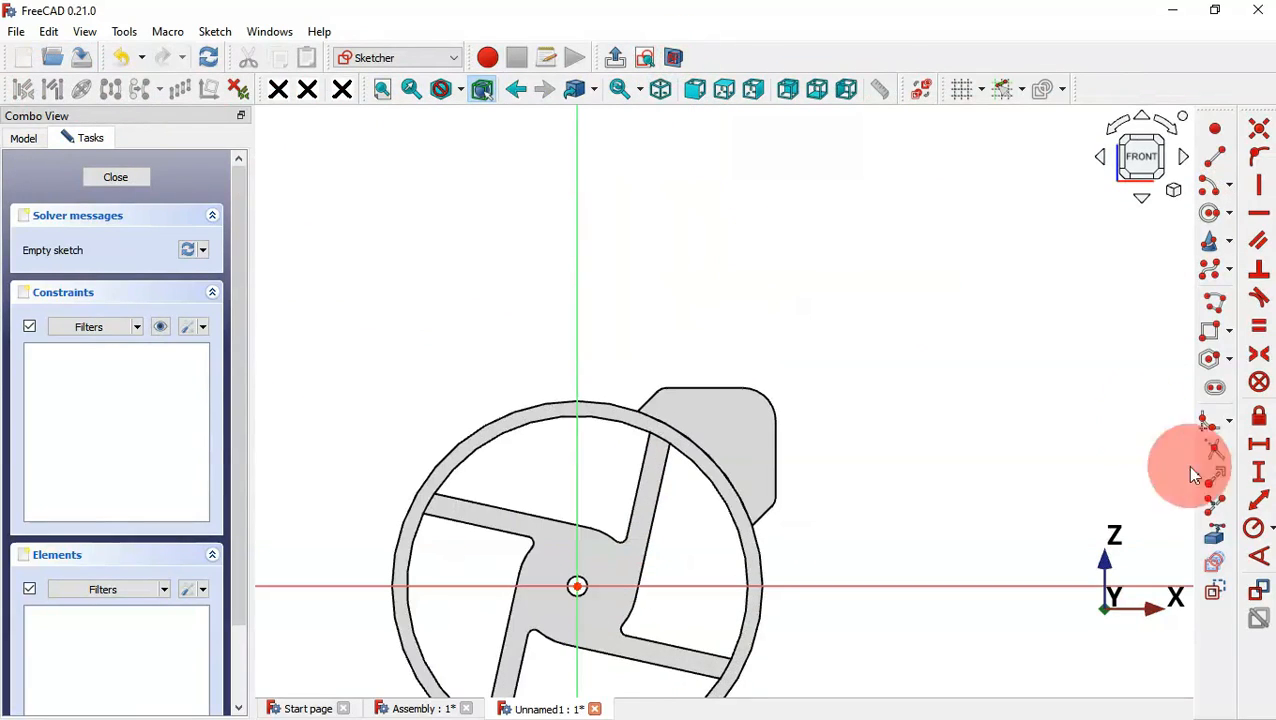
left_click(1216, 535)
scroll(715, 521, "up", 3)
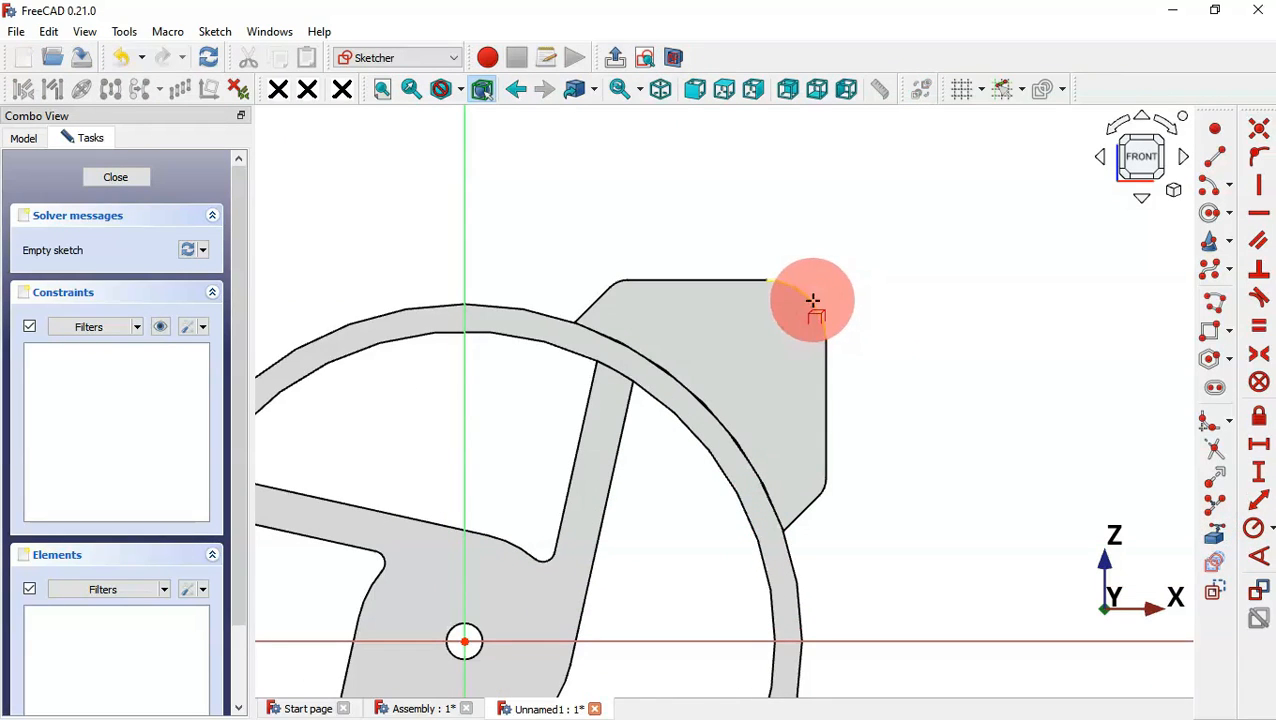
left_click(812, 301)
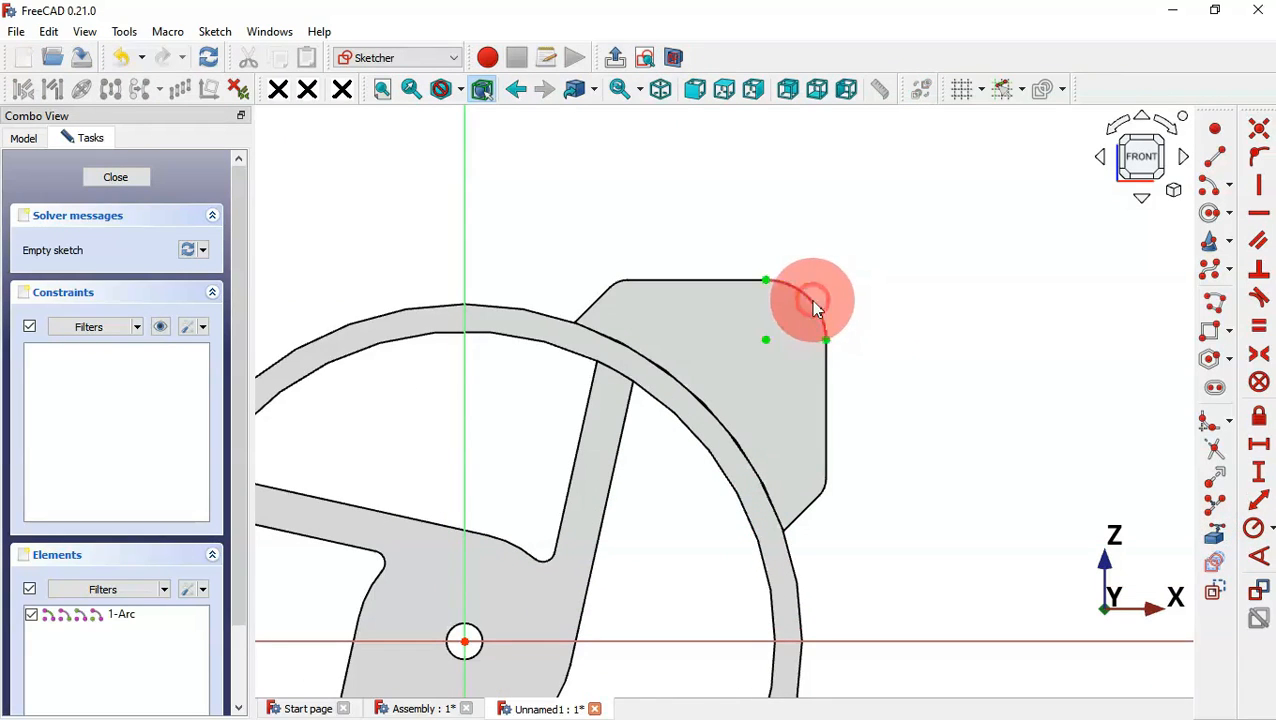
left_click(617, 278)
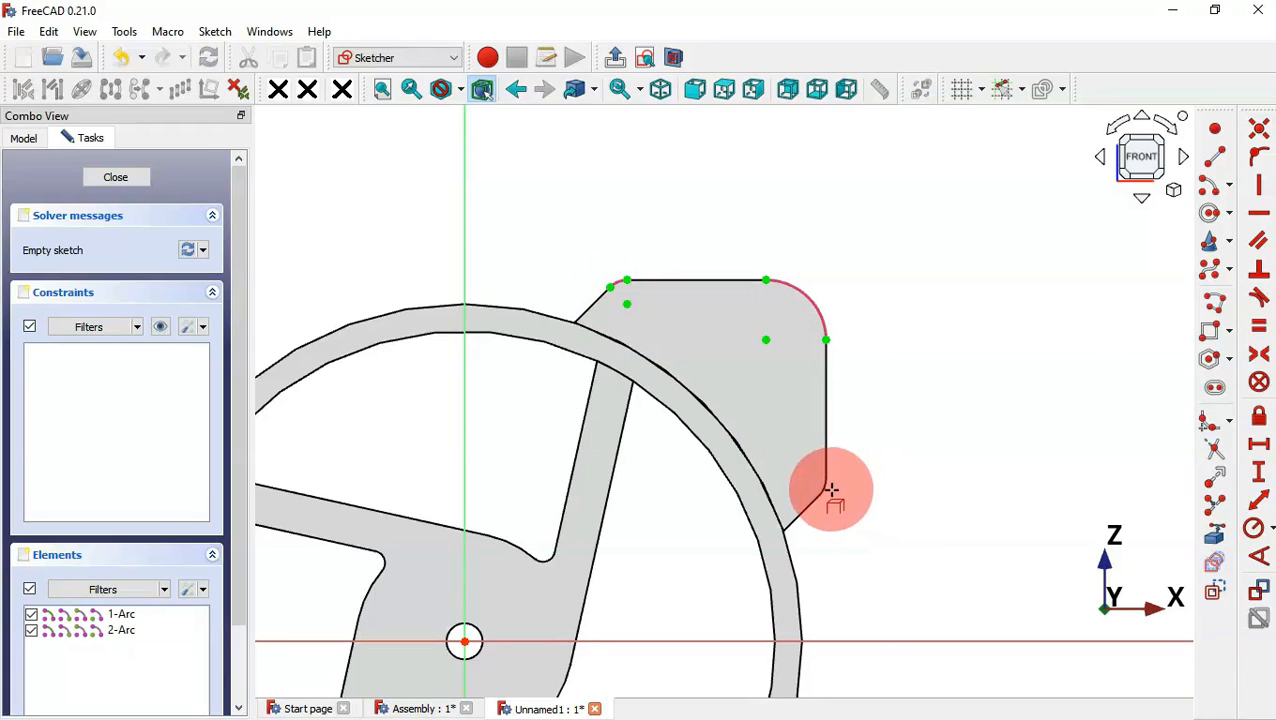
left_click(826, 447)
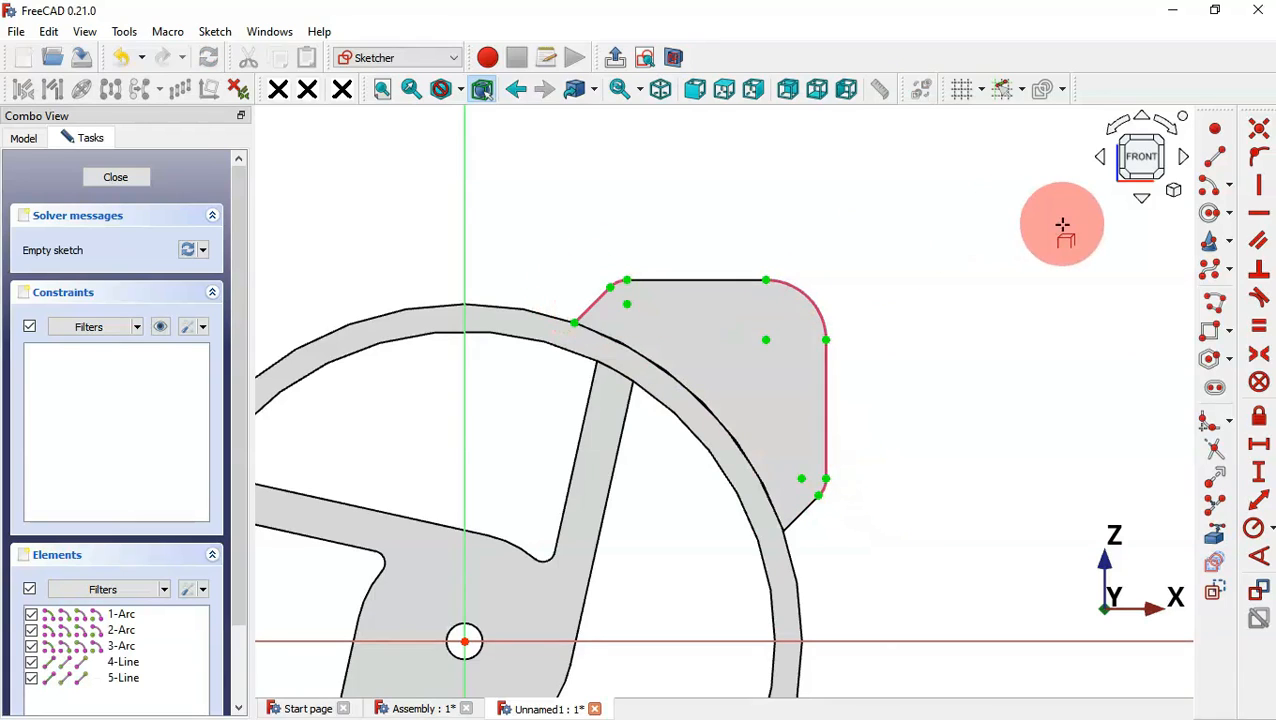
Step: Sketch an open four-segment polyline resembling the lug's outer contour in the empty area beside the ring
scroll(1062, 228, "down", 10)
scroll(930, 195, "up", 2)
scroll(930, 195, "up", 2)
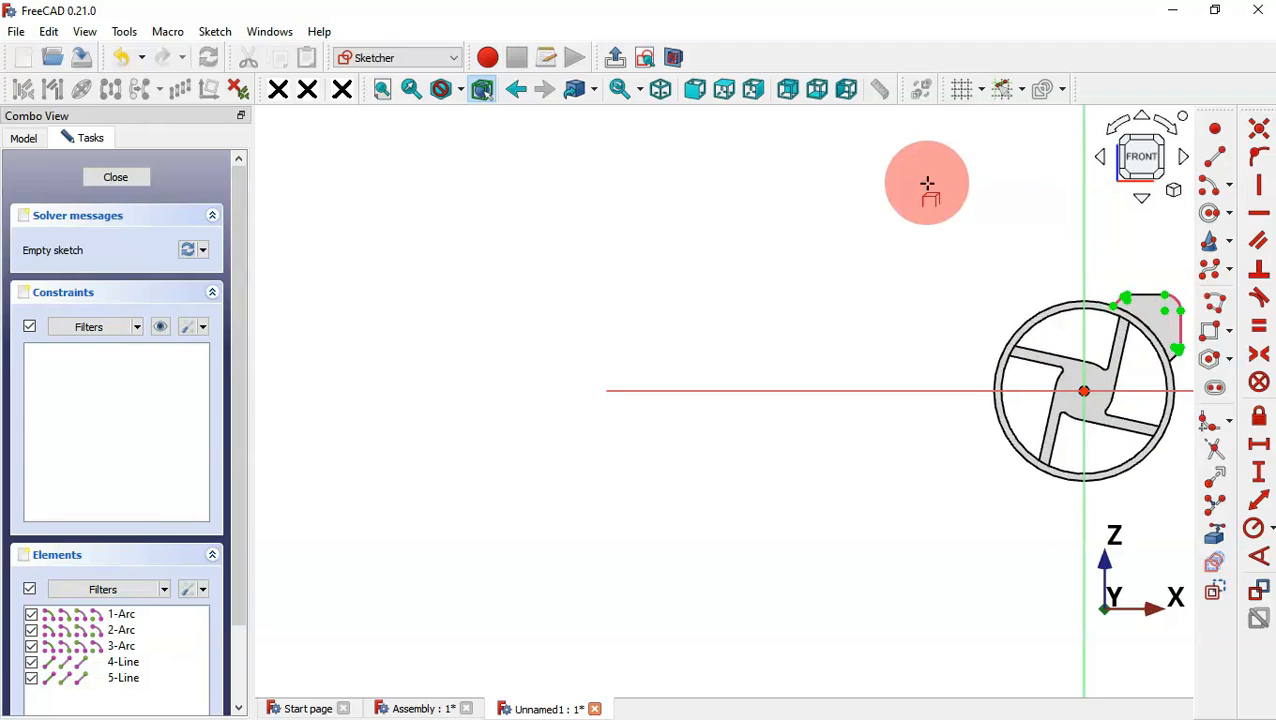
left_click(1230, 300)
left_click(597, 251)
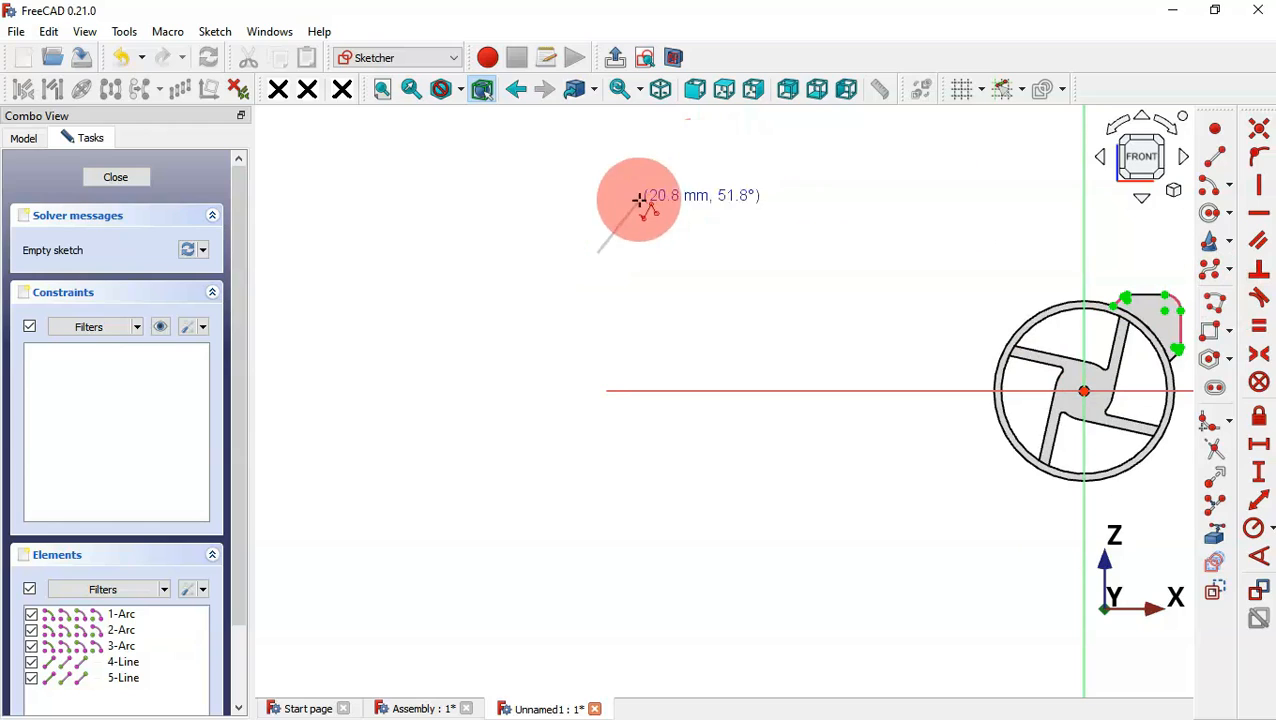
left_click(649, 199)
left_click(761, 194)
left_click(781, 277)
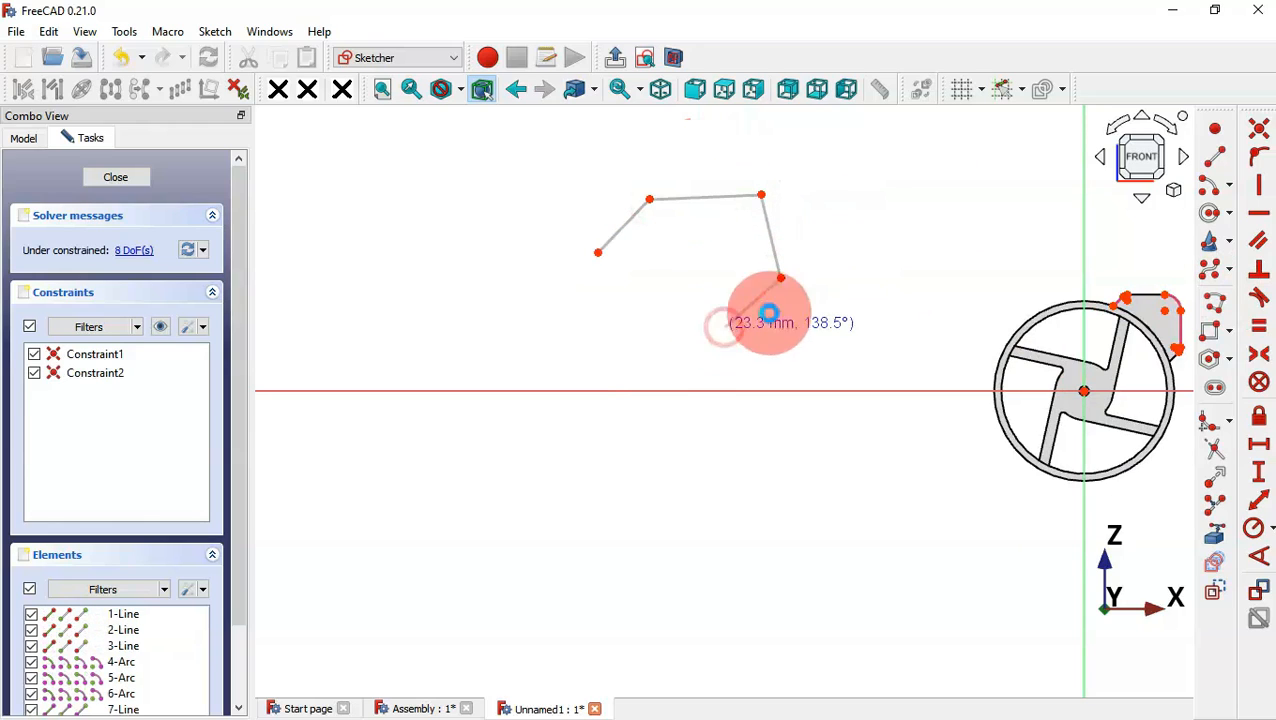
left_click(724, 327)
Step: Close the polyline's open side with a centre-point arc between its two end points, centred below the outline
left_click(1205, 186)
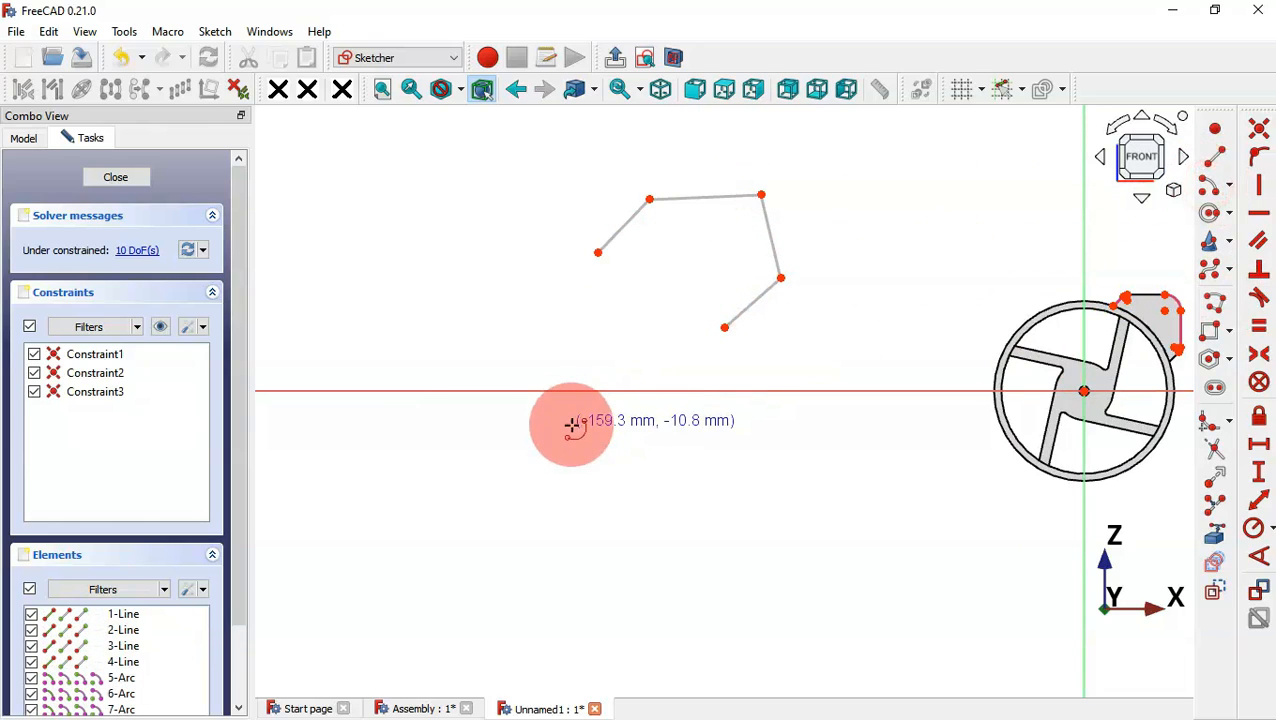
left_click(572, 425)
left_click(597, 251)
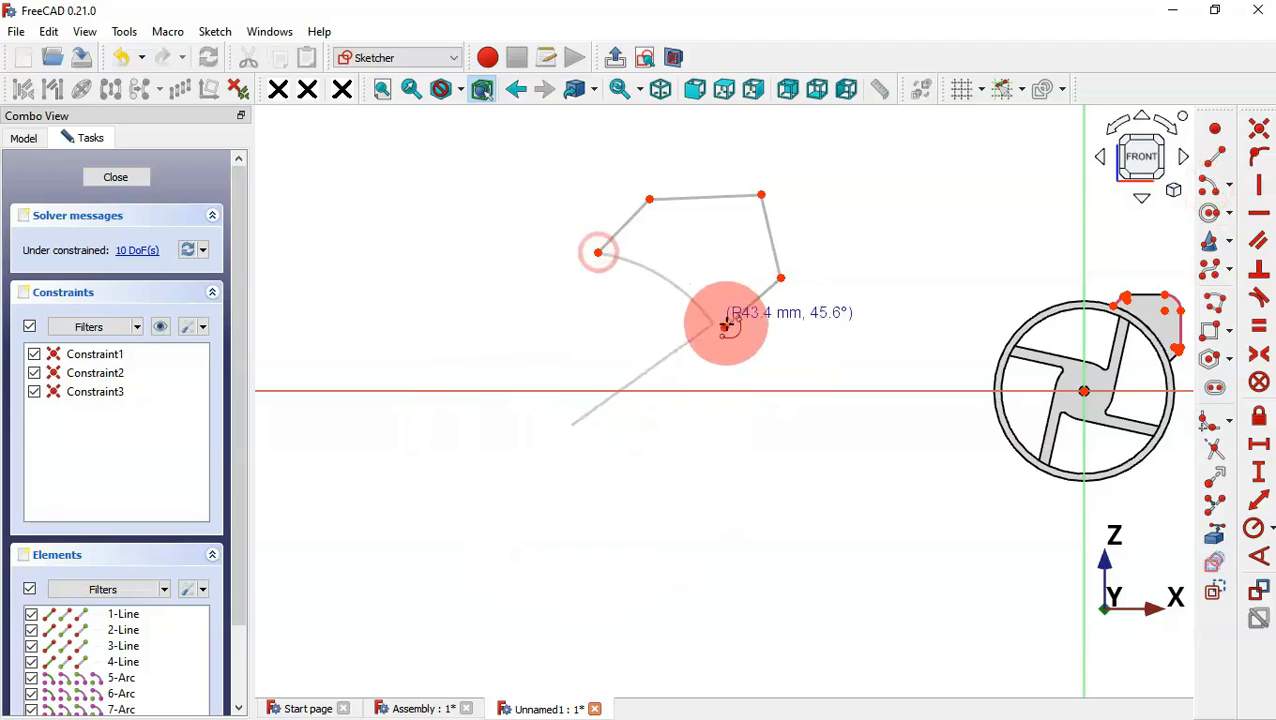
left_click(720, 330)
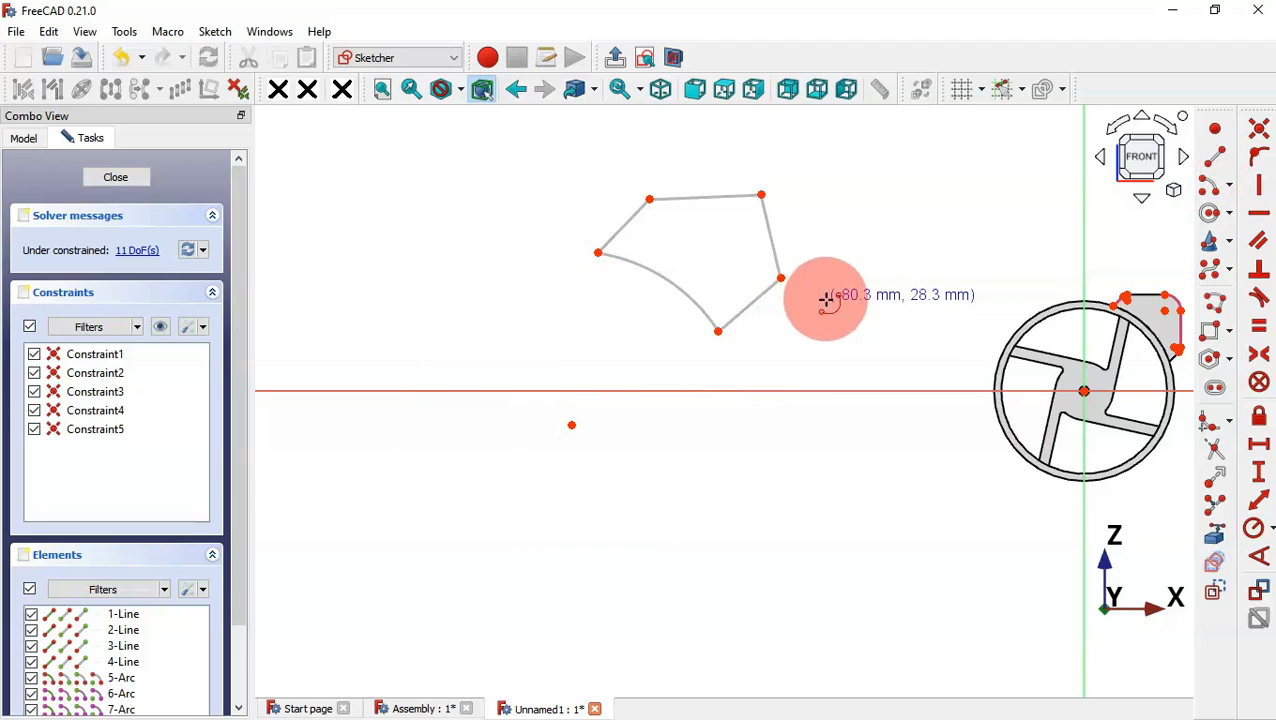
Step: Round the three outer corners of the closed outline with sketch fillets
left_click(743, 120)
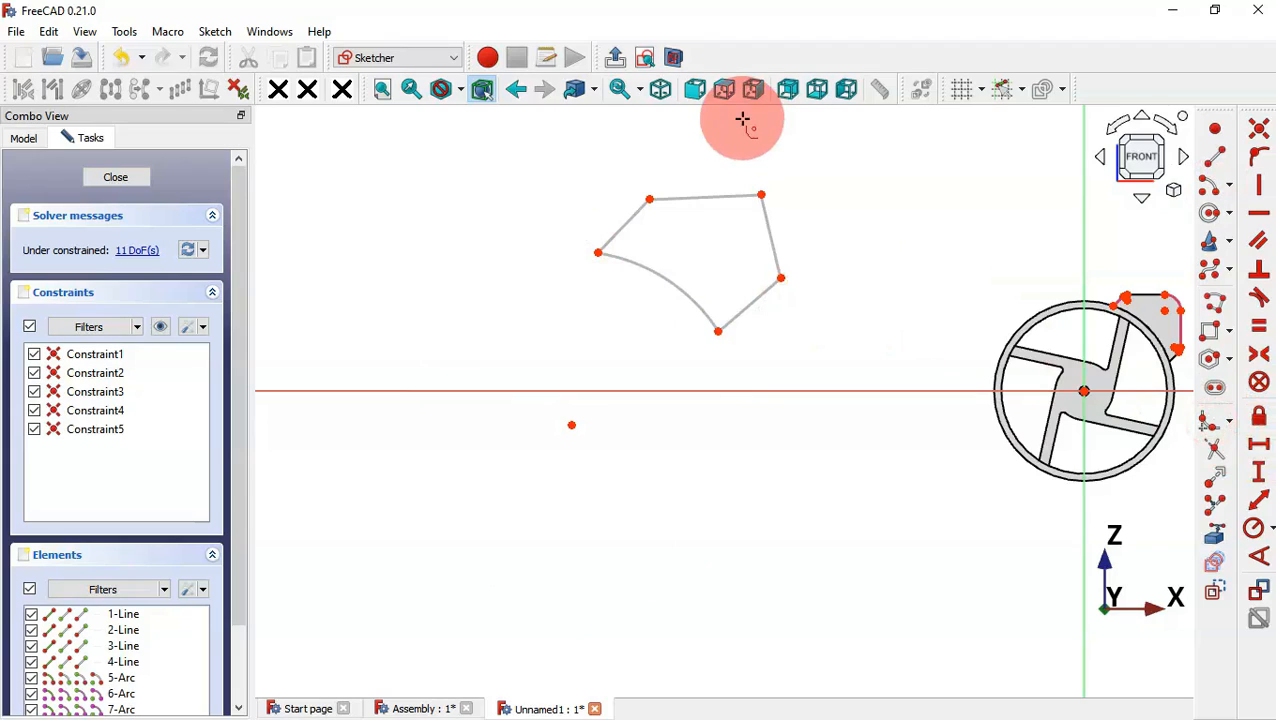
scroll(757, 155, "up", 3)
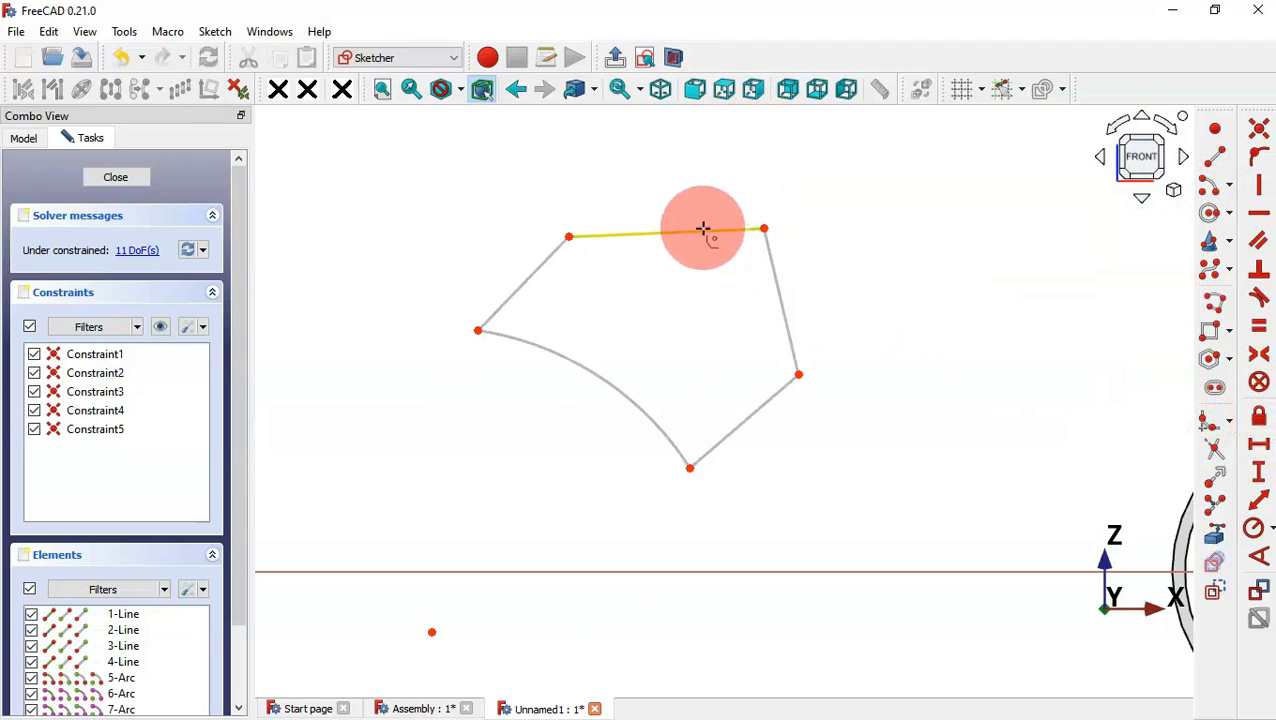
left_click(735, 229)
left_click(771, 253)
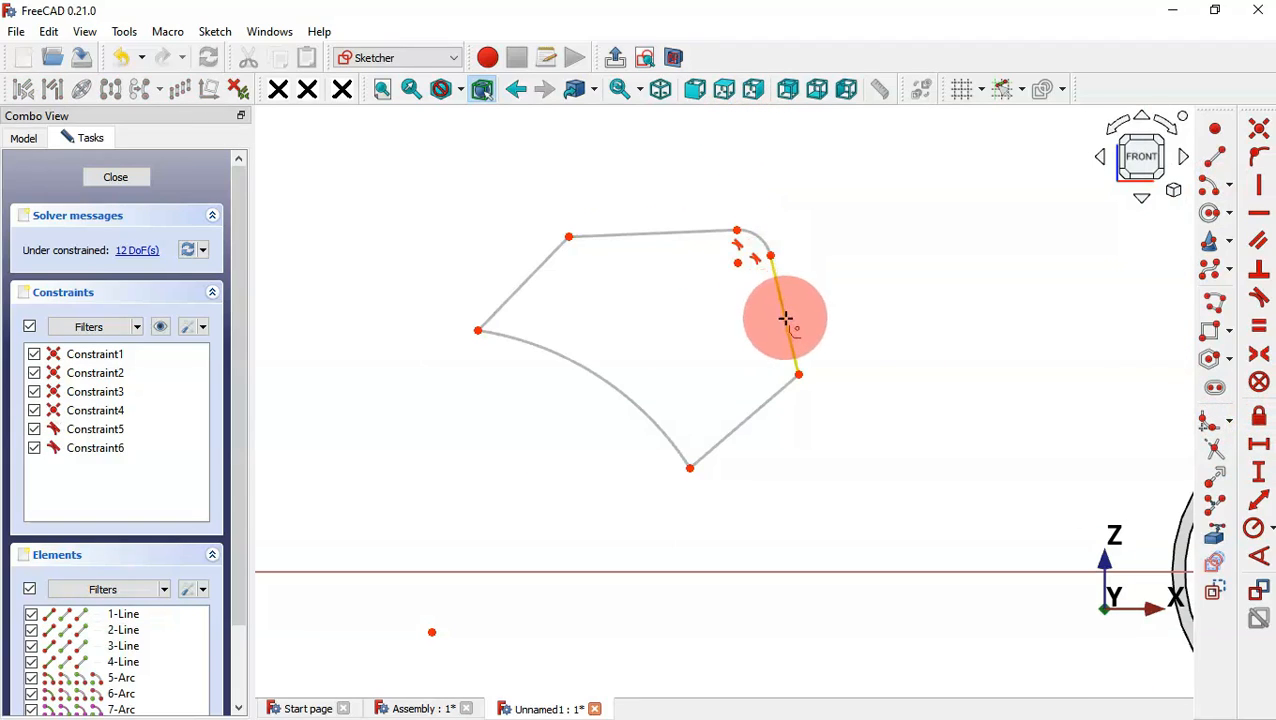
left_click(790, 345)
left_click(788, 380)
left_click(615, 236)
left_click(552, 251)
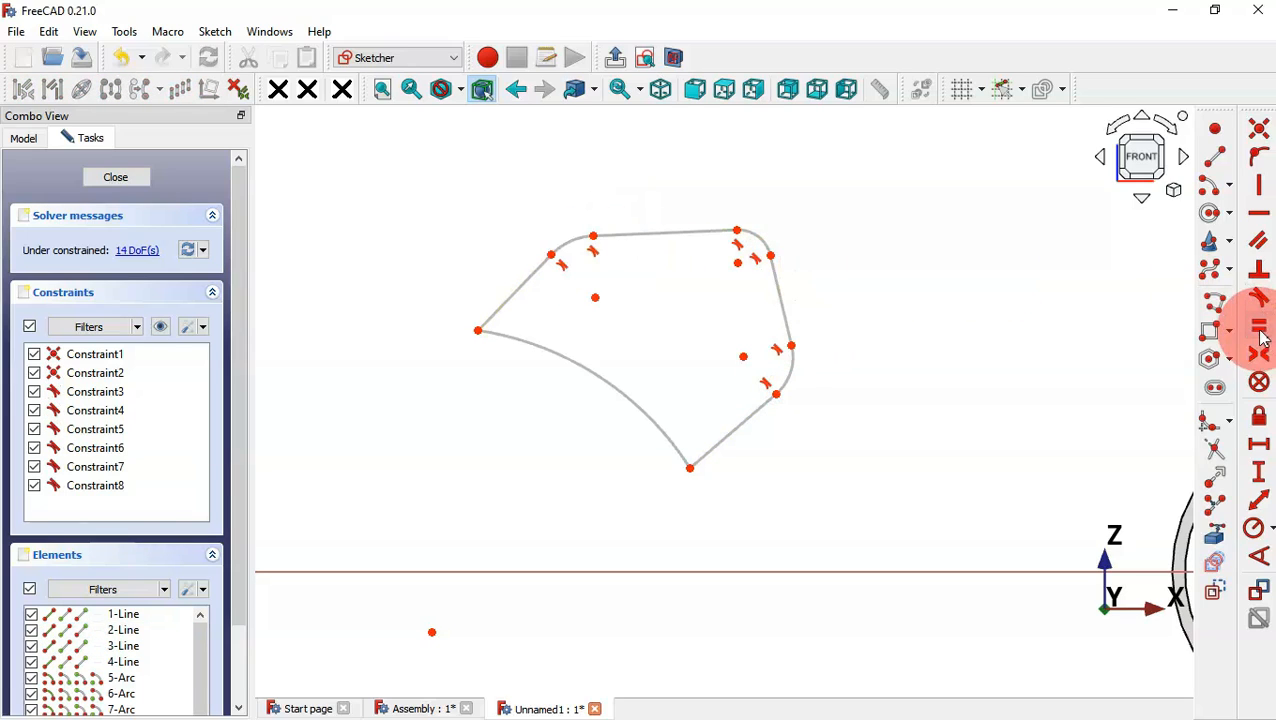
Step: Apply equal constraints to the two side corner arcs, the two outer edges and the two slanted edges of the outline
left_click(795, 379)
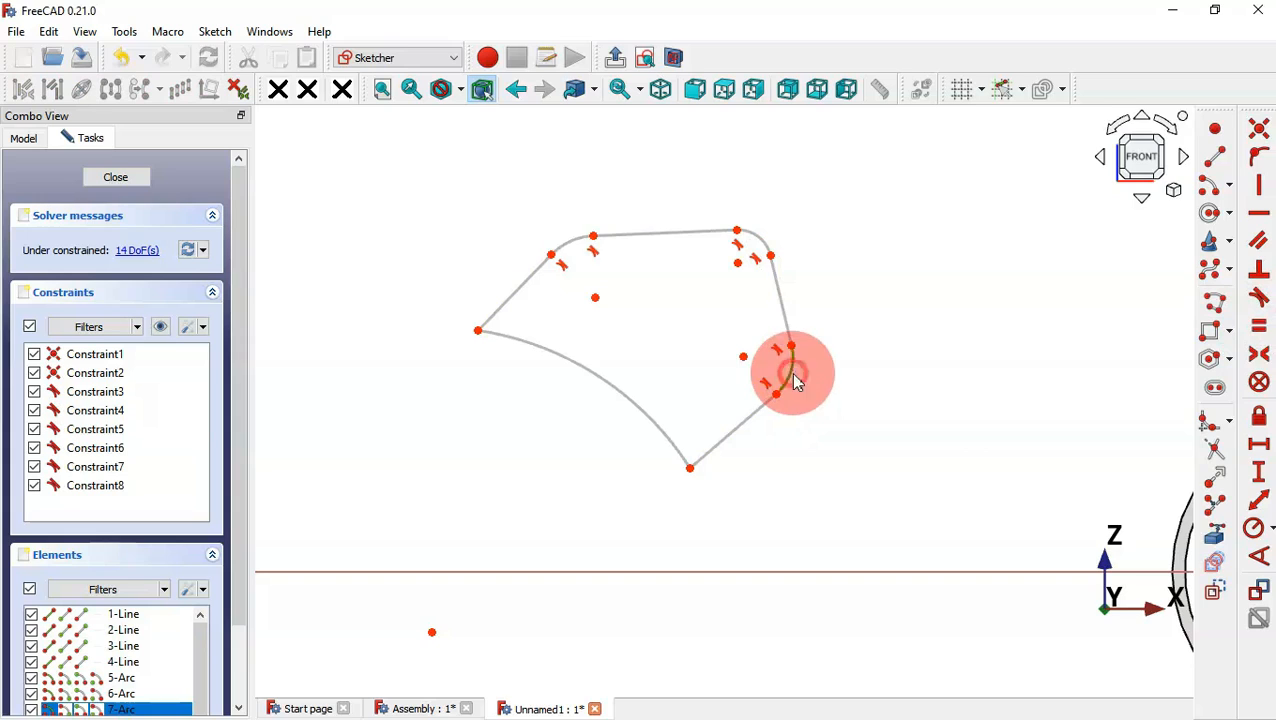
left_click(586, 234)
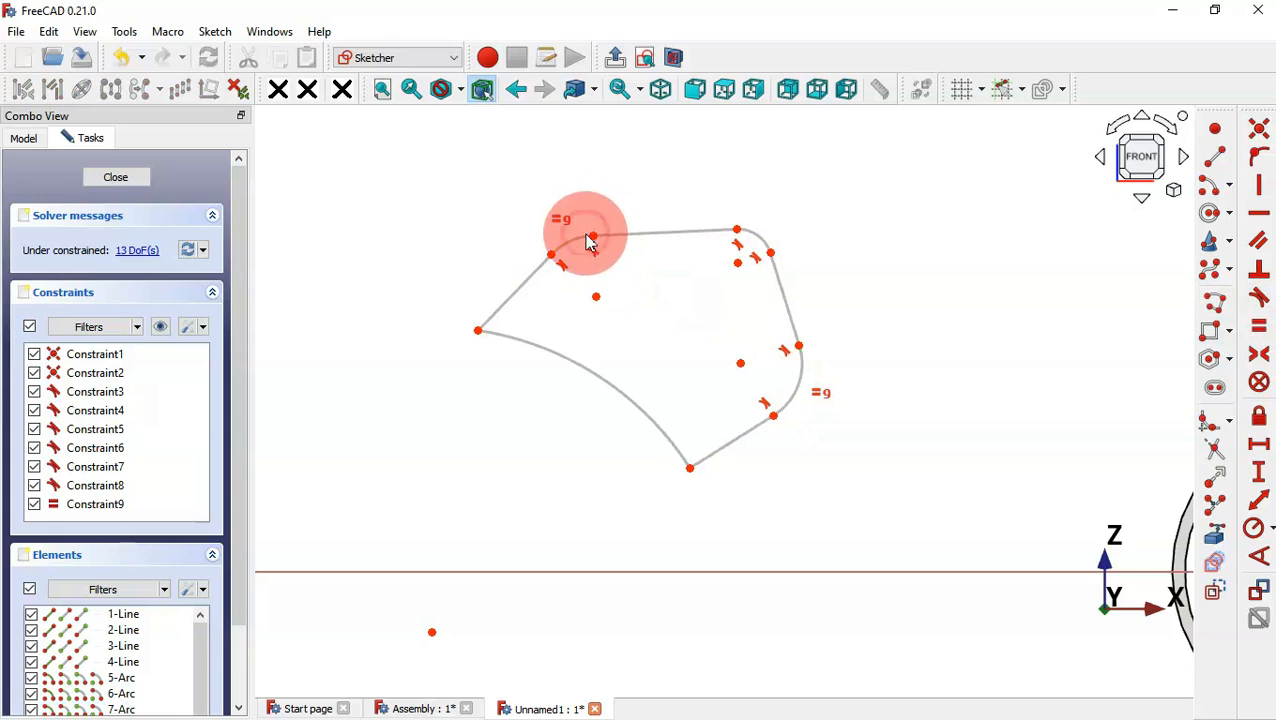
left_click(658, 233)
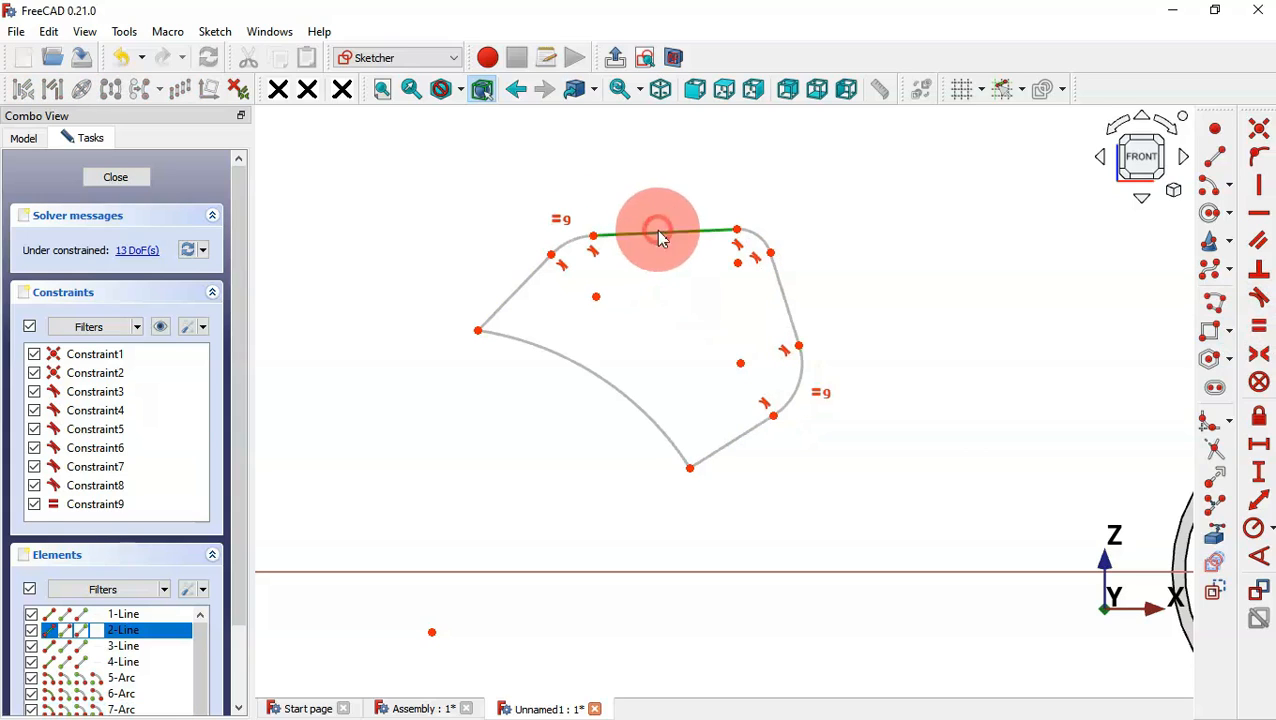
left_click(786, 303)
left_click(741, 445)
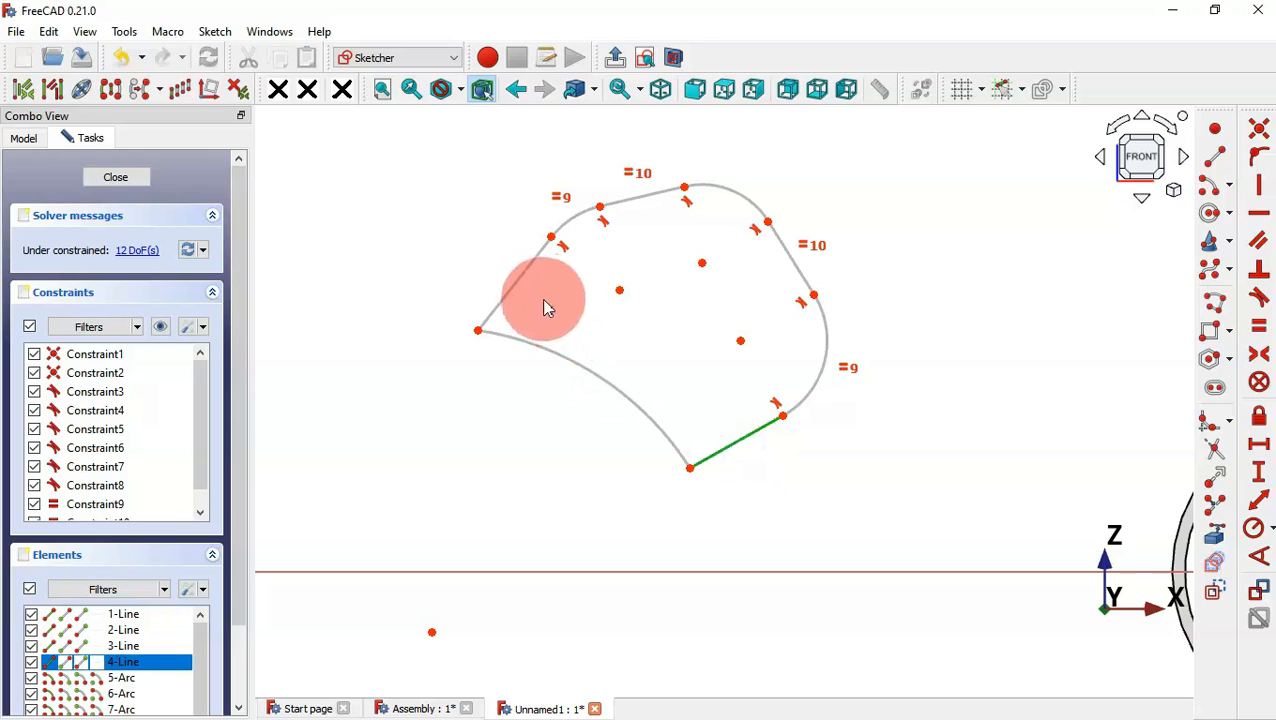
left_click(521, 269)
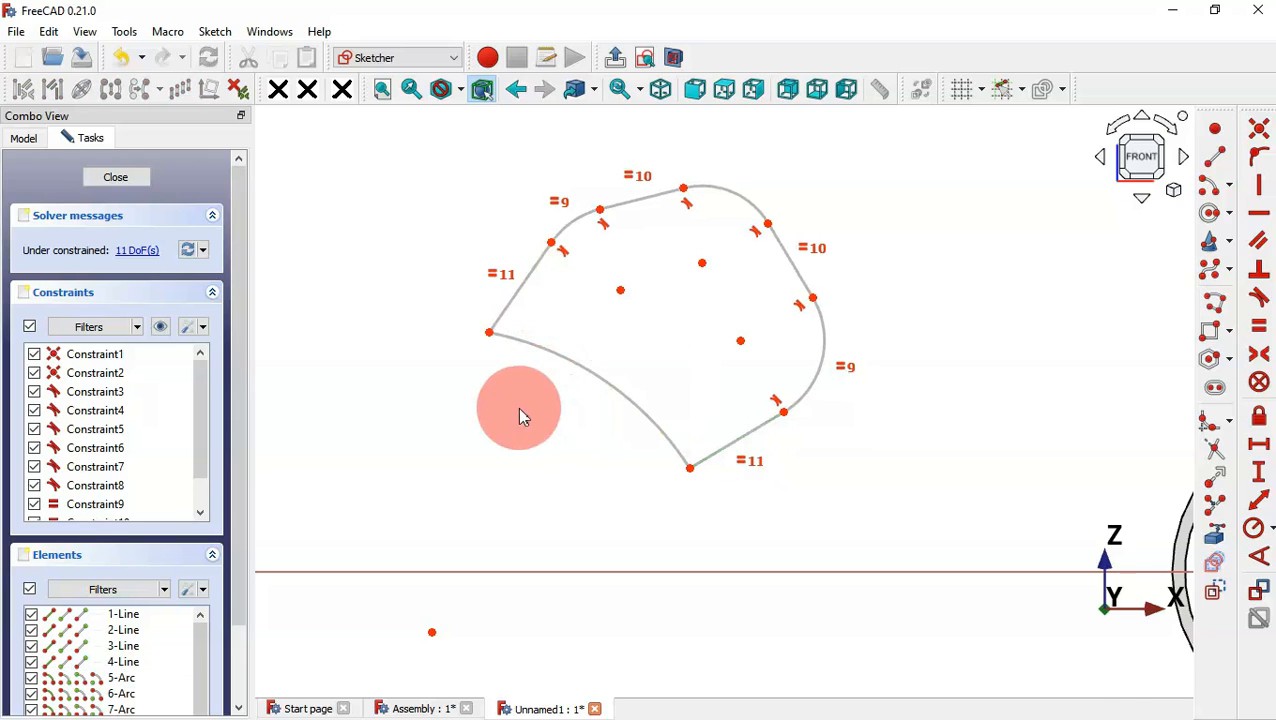
Step: Hide the constraint symbols and move the entire sketched outline over the corner lug
scroll(521, 419, "down", 3)
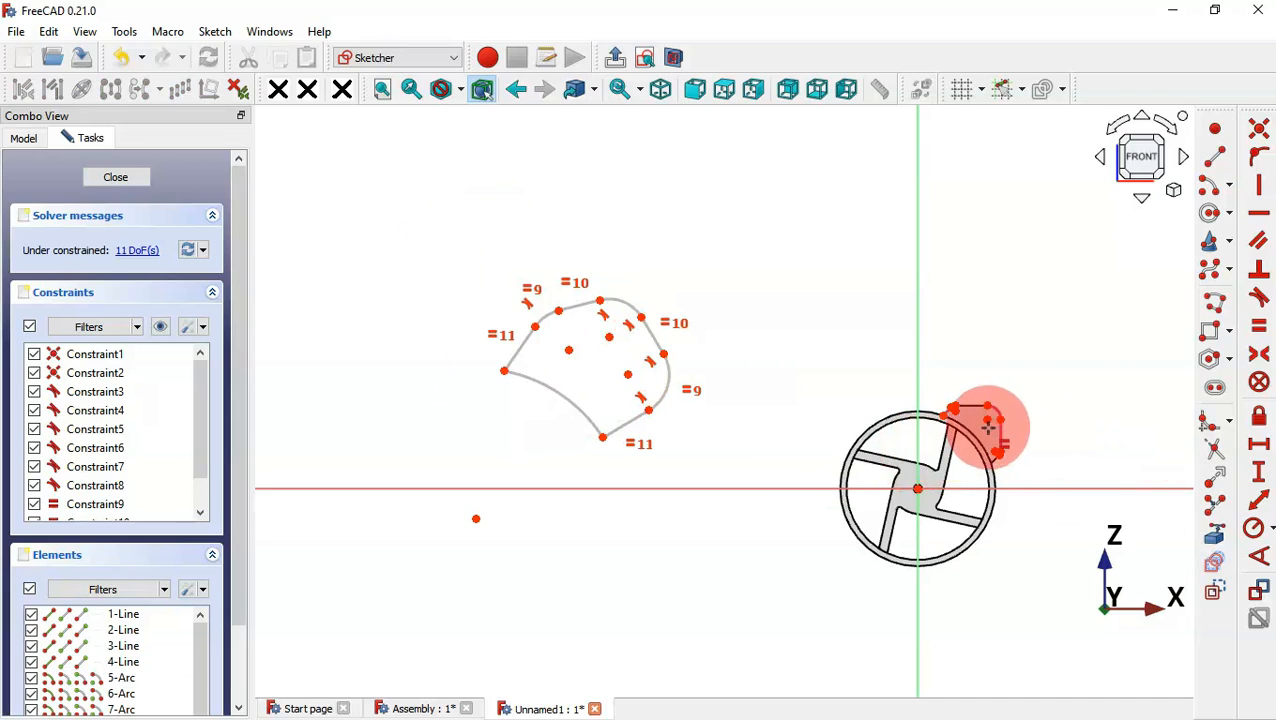
left_click(162, 330)
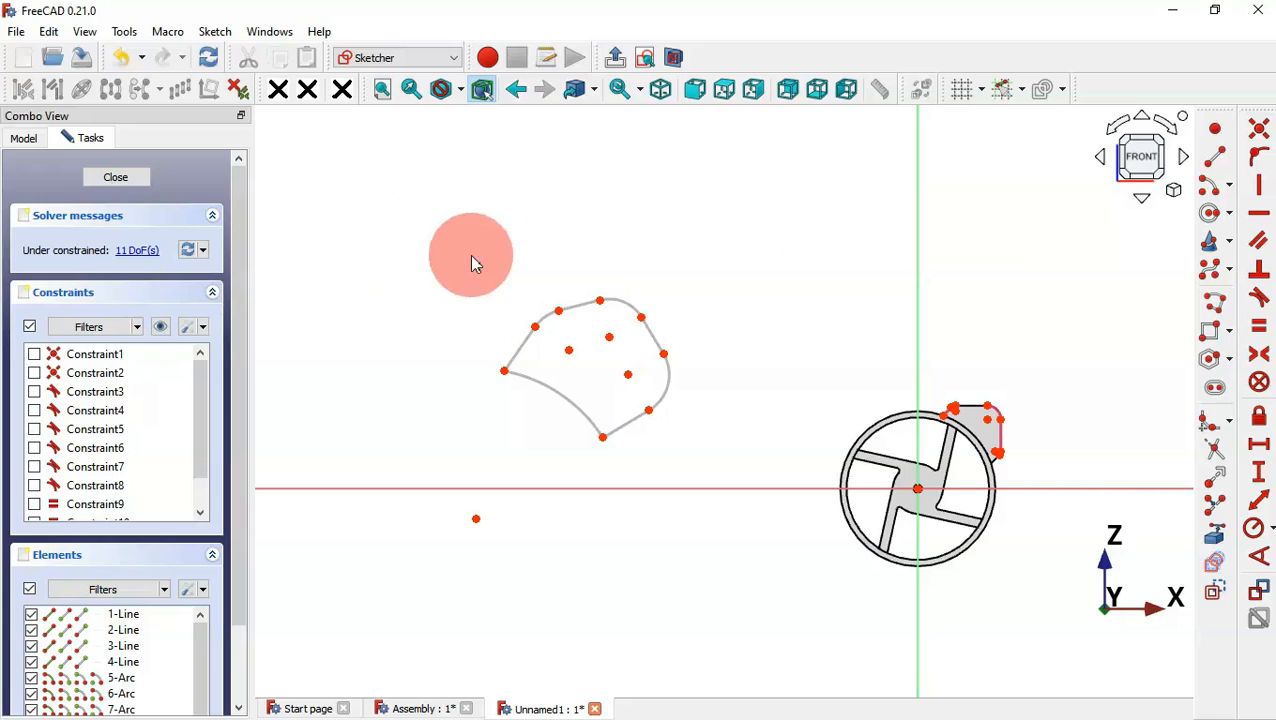
mouse_move(432, 242)
left_mouse_down()
mouse_move(783, 583)
mouse_move(769, 578)
left_mouse_up()
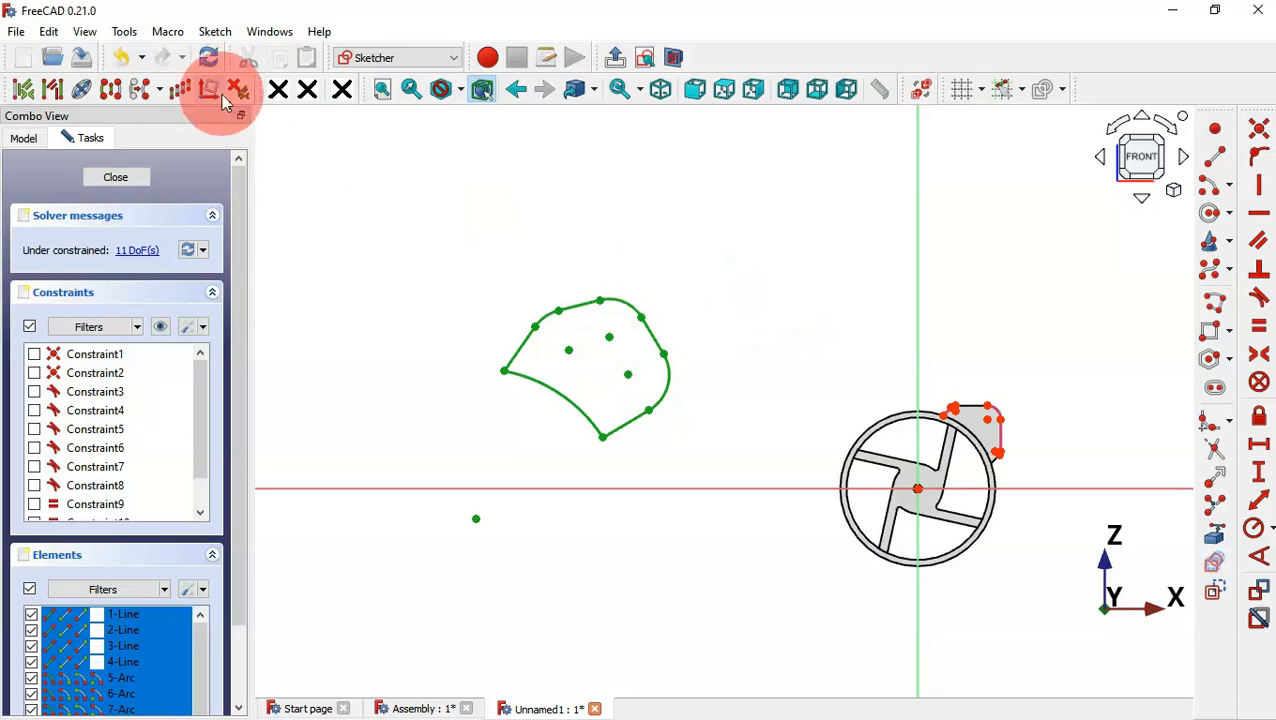
left_click(162, 91)
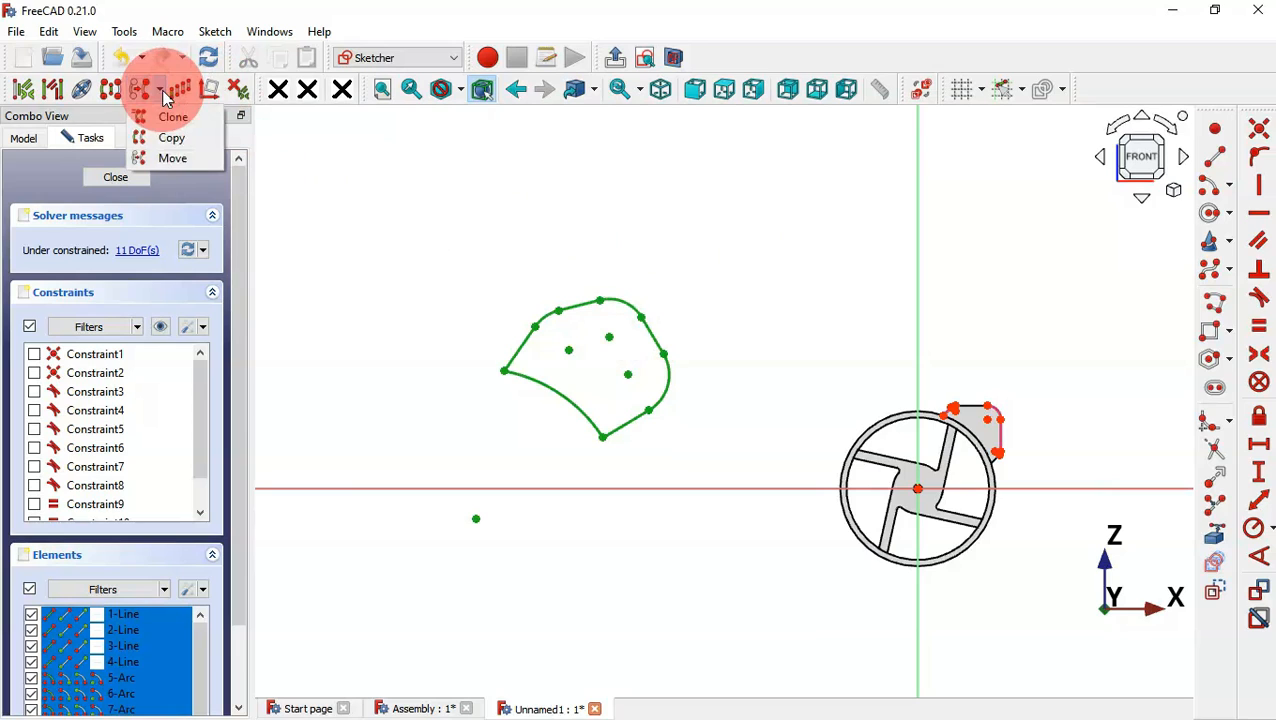
left_click(172, 159)
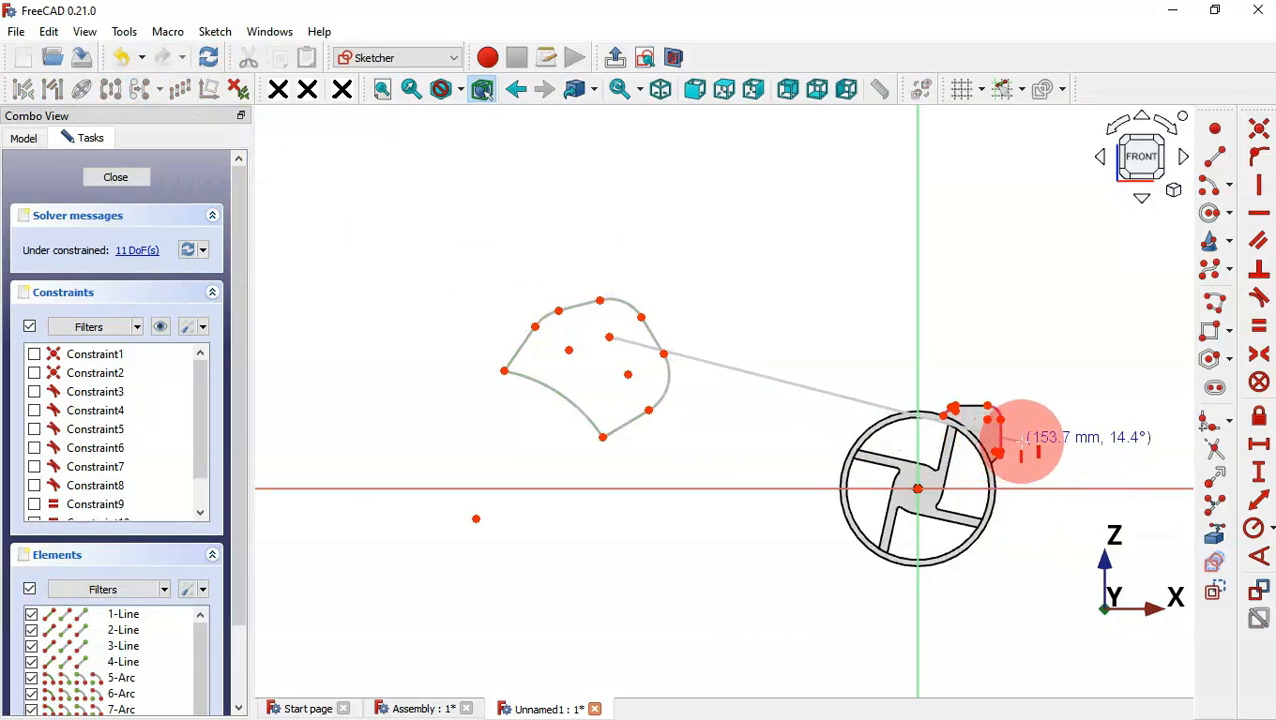
scroll(1022, 440, "up", 3)
scroll(1022, 440, "up", 3)
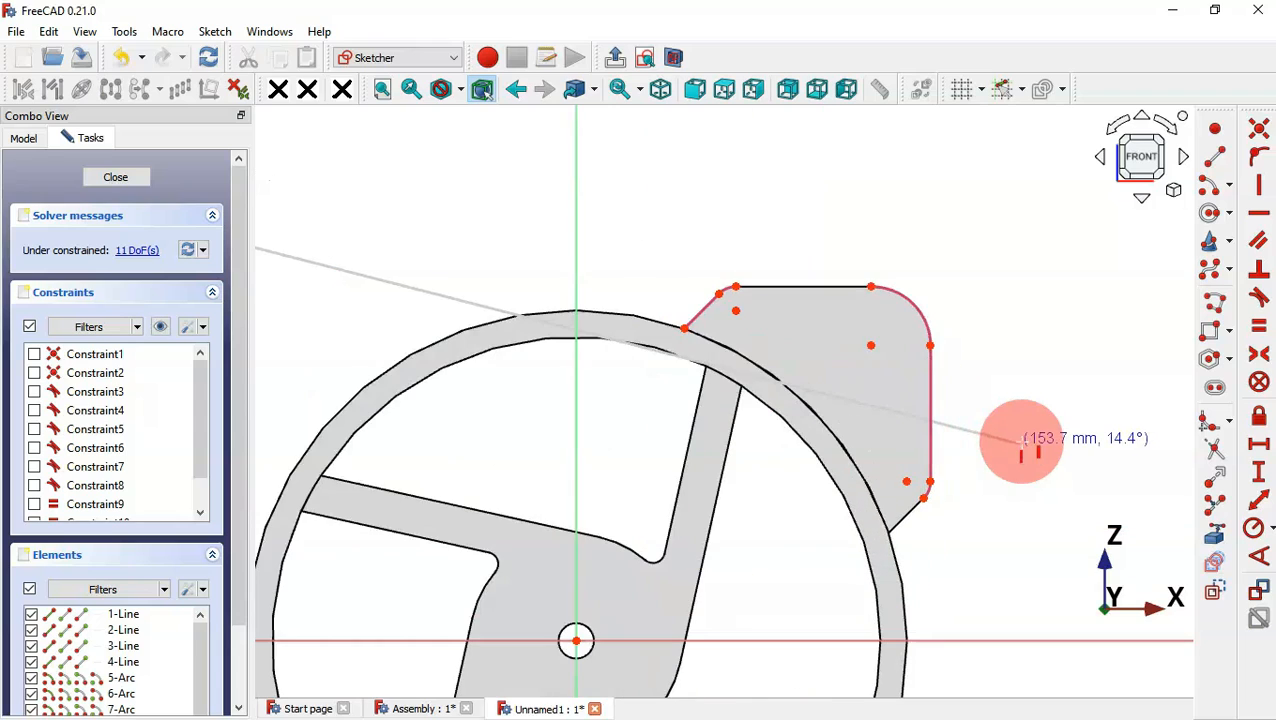
left_click(870, 368)
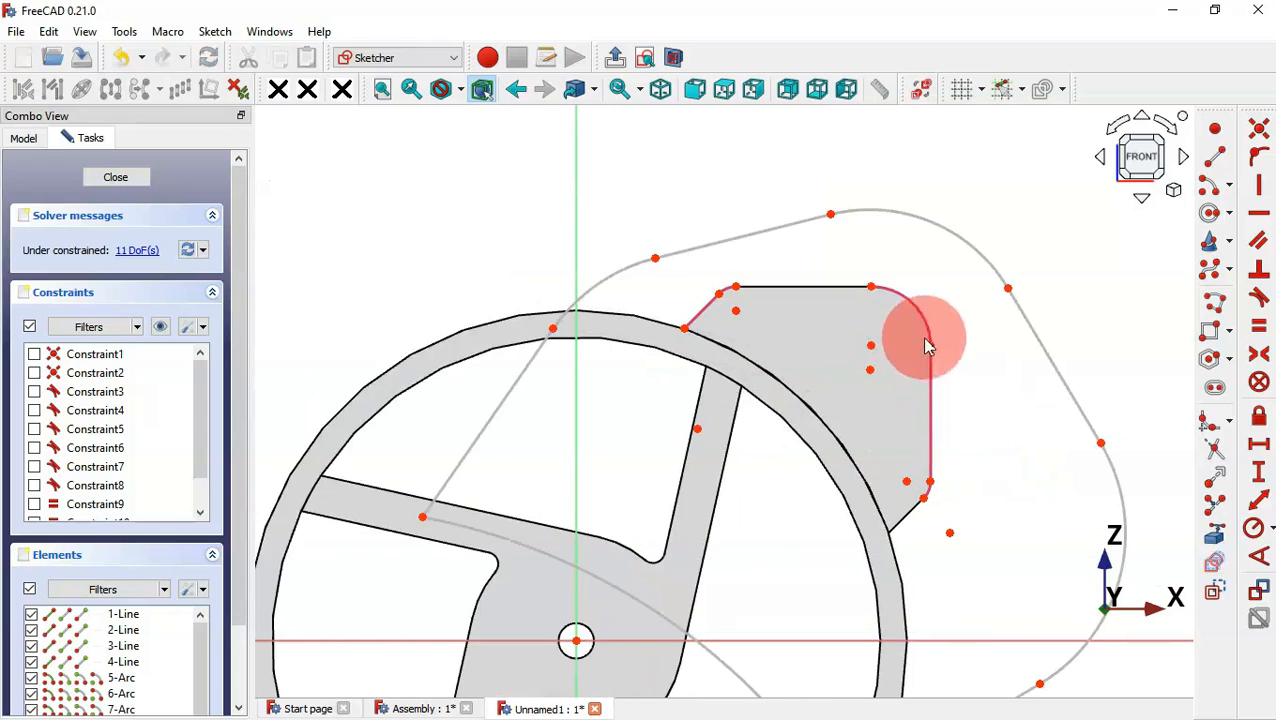
Step: Make the centre of the outline's outer corner arc coincident with the centre of the lug's large corner arc
scroll(865, 298, "down", 1)
scroll(942, 398, "up", 1)
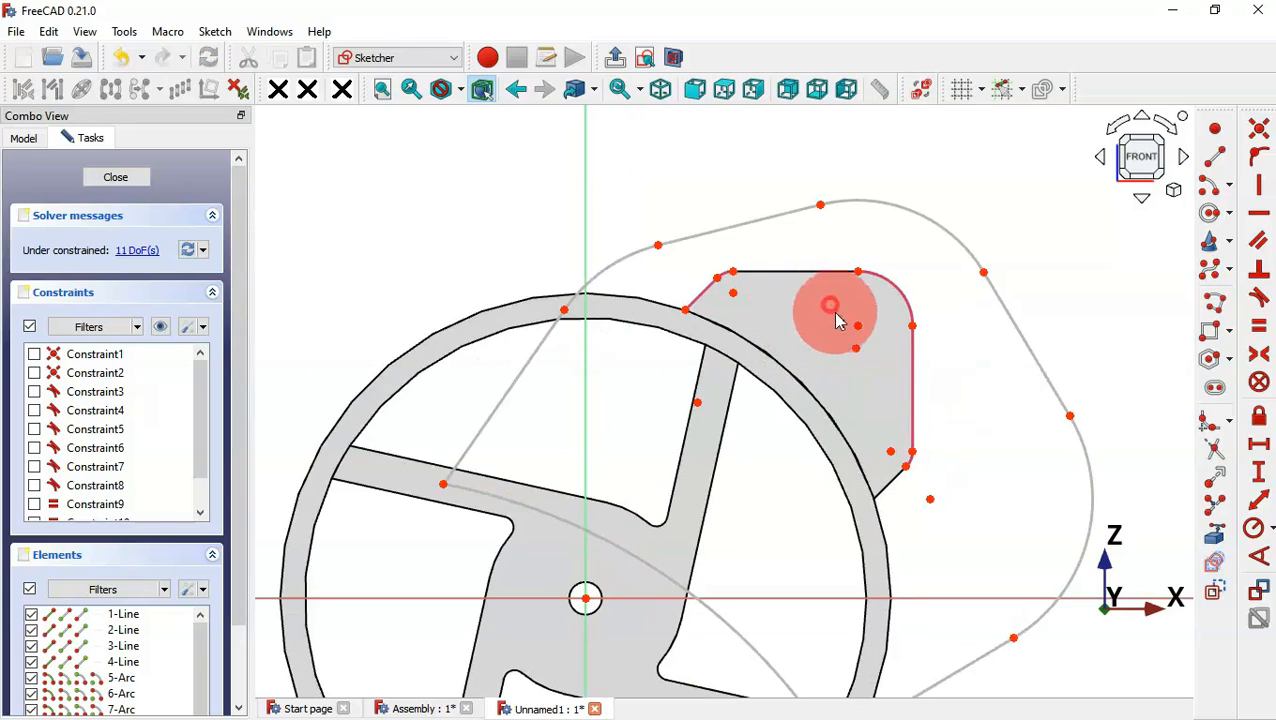
left_click_drag(830, 306, 878, 370)
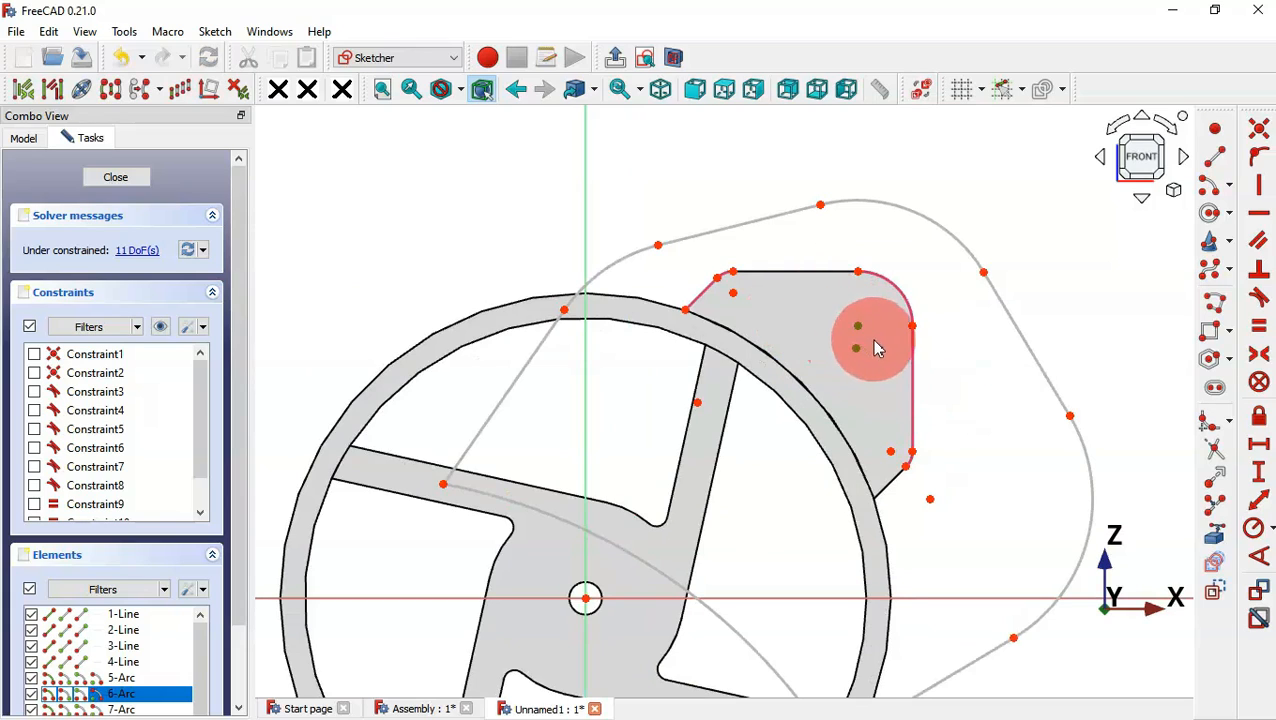
left_click(1258, 128)
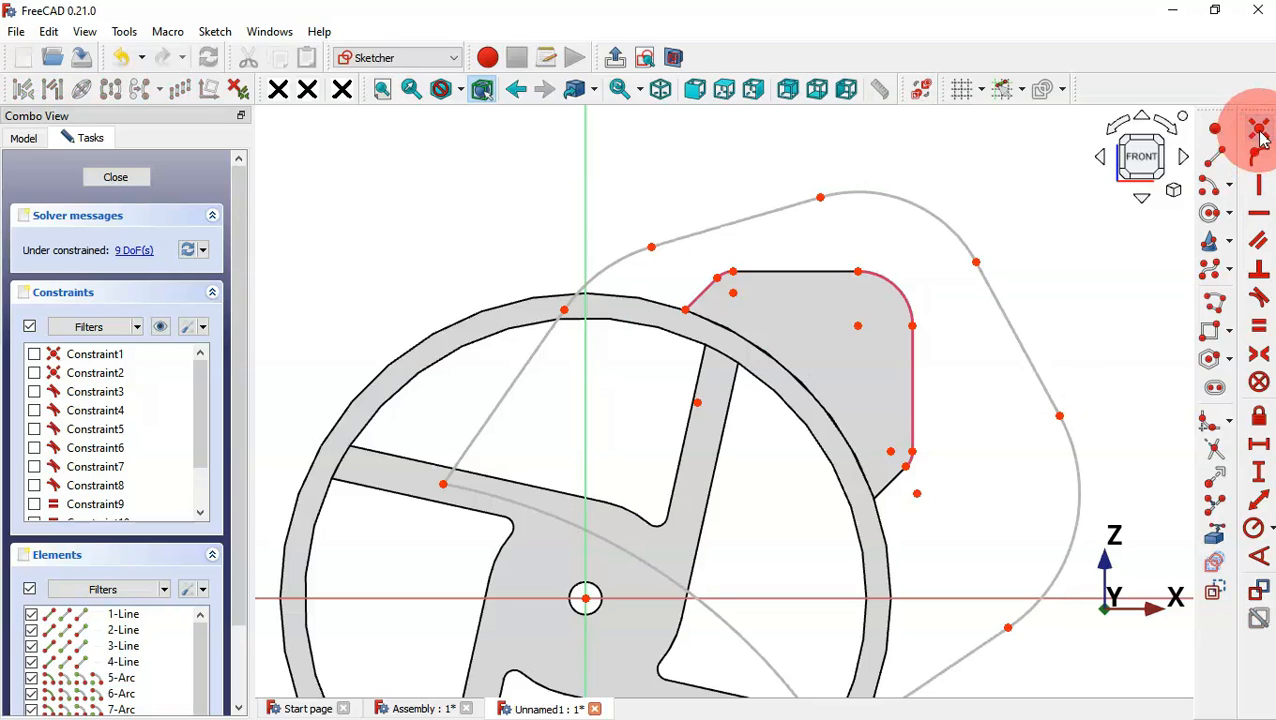
Step: Constrain the outline's outer side edge parallel to the lug's vertical edge
scroll(871, 191, "down", 2)
scroll(925, 252, "up", 2)
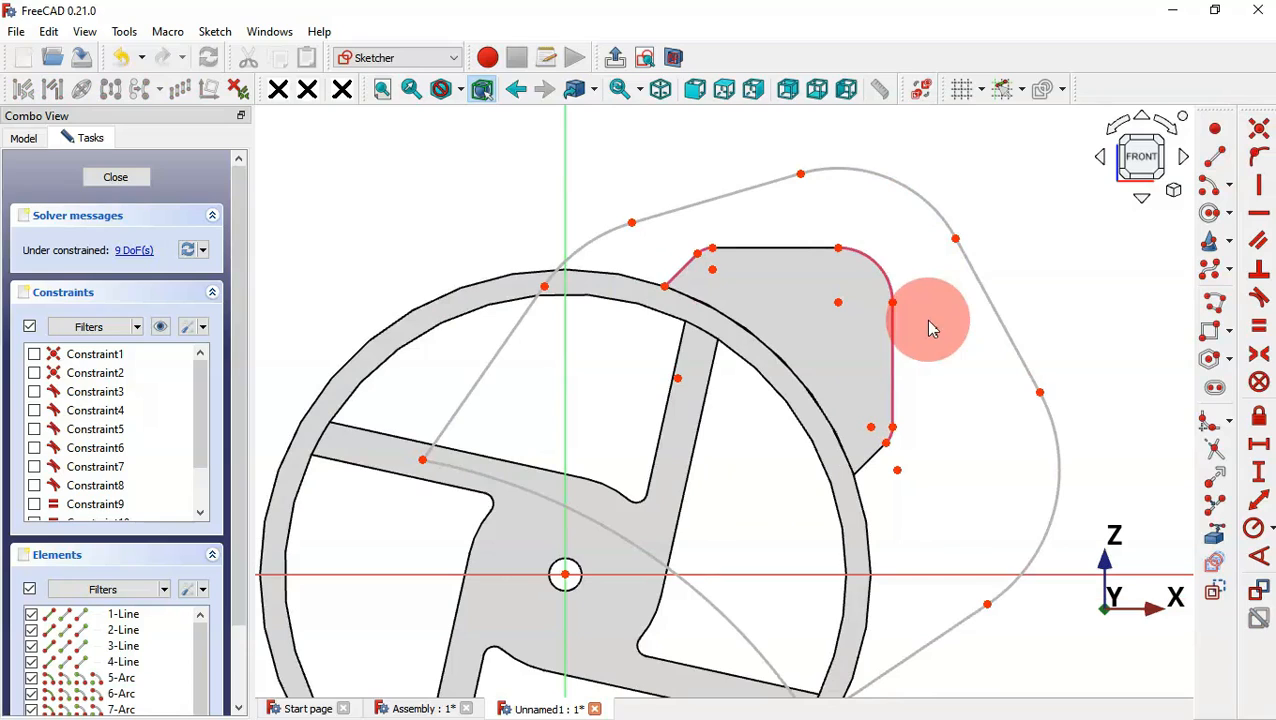
left_click(894, 363)
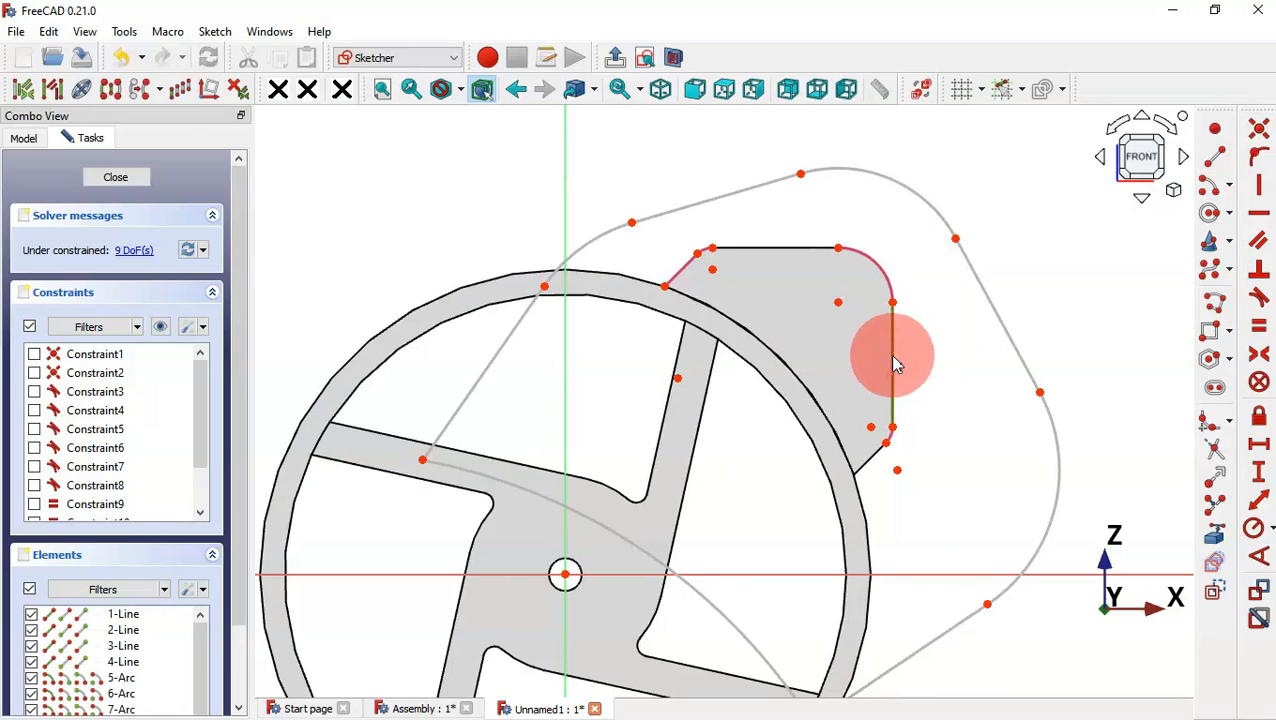
left_click(1013, 345)
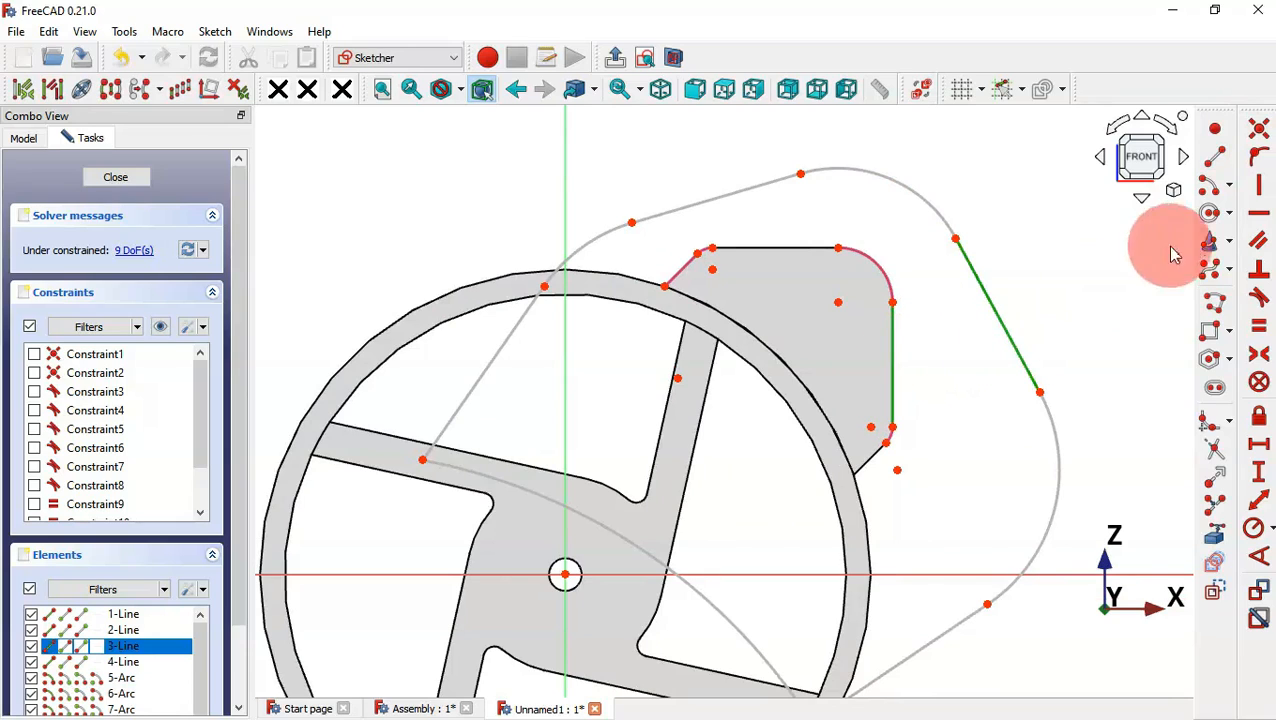
left_click(1259, 243)
Step: Pull the upper end of the outline's slanted edge outward and make the closing arc's centre coincident with the sketch origin
scroll(726, 322, "down", 2)
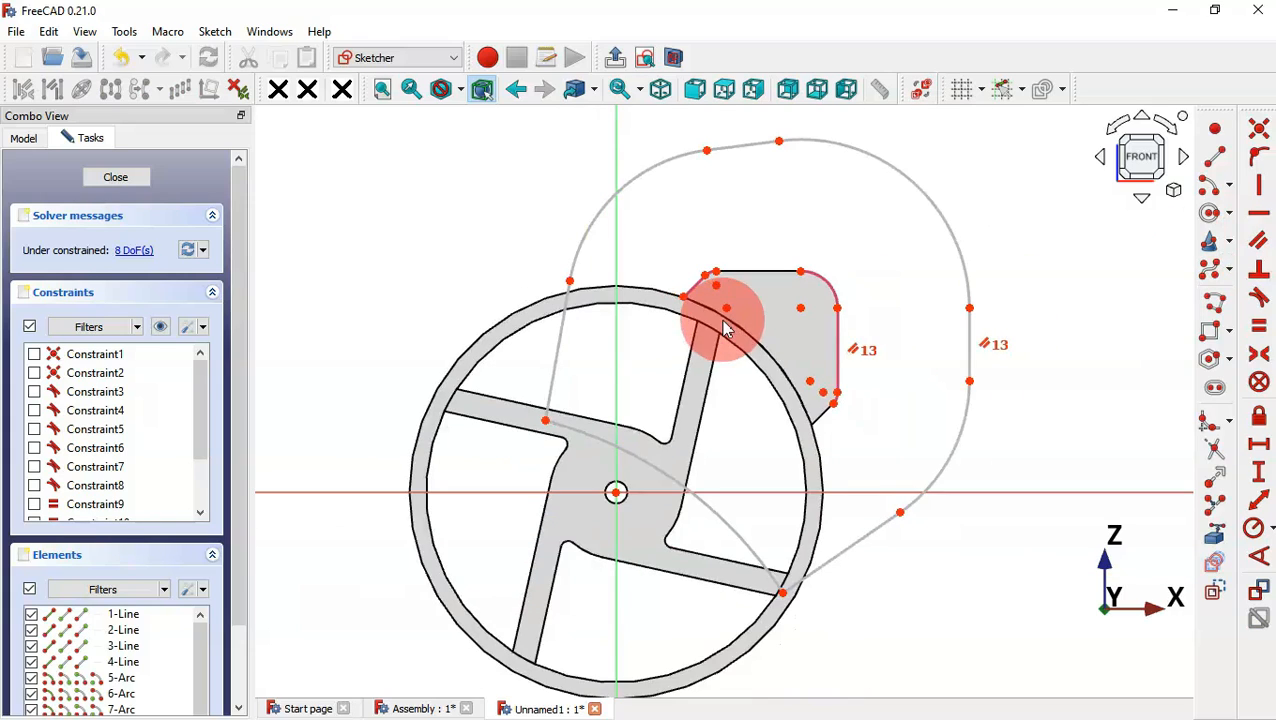
mouse_move(573, 287)
left_mouse_down()
mouse_move(638, 190)
mouse_move(758, 199)
mouse_move(828, 222)
left_mouse_up()
scroll(828, 222, "down", 2)
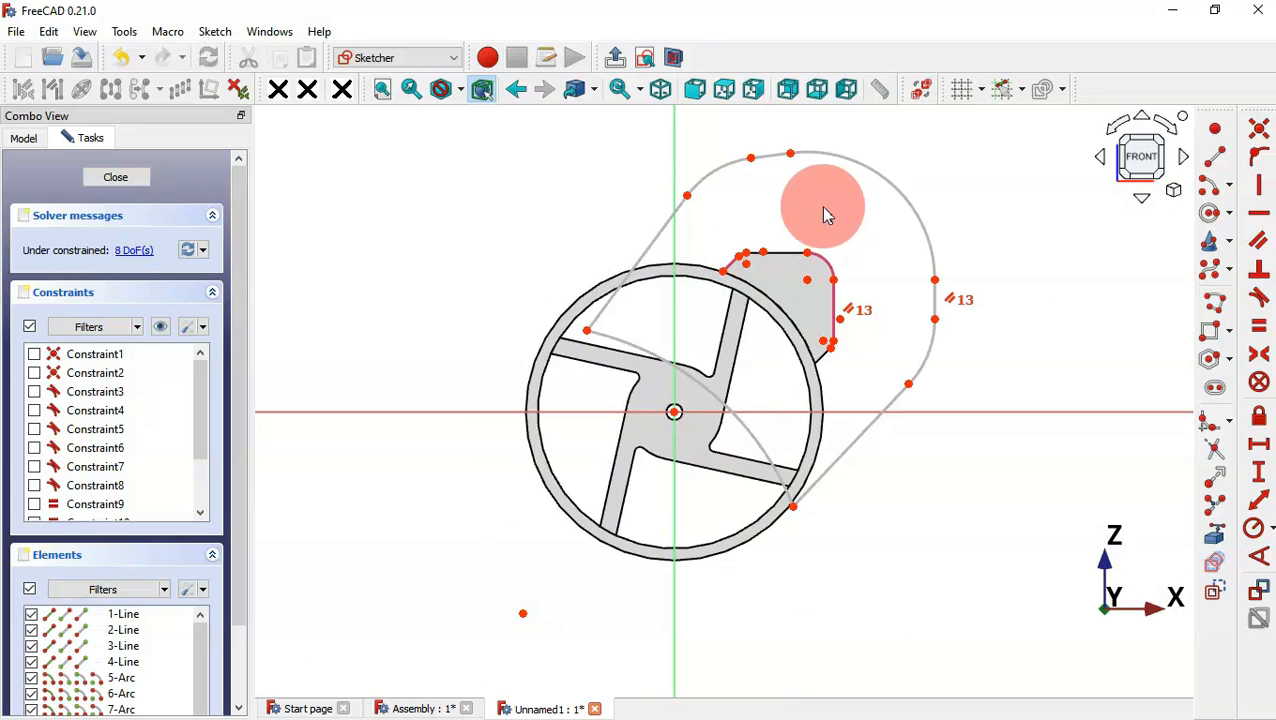
left_click(675, 413)
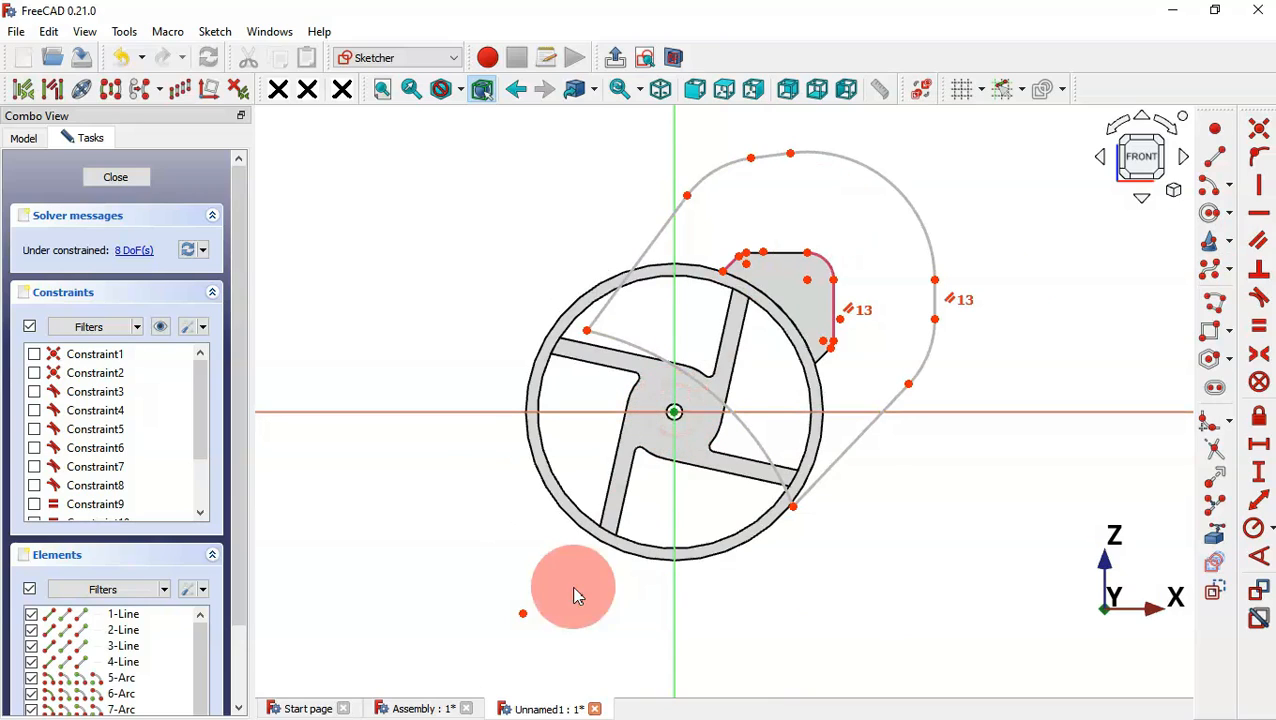
left_click(522, 614)
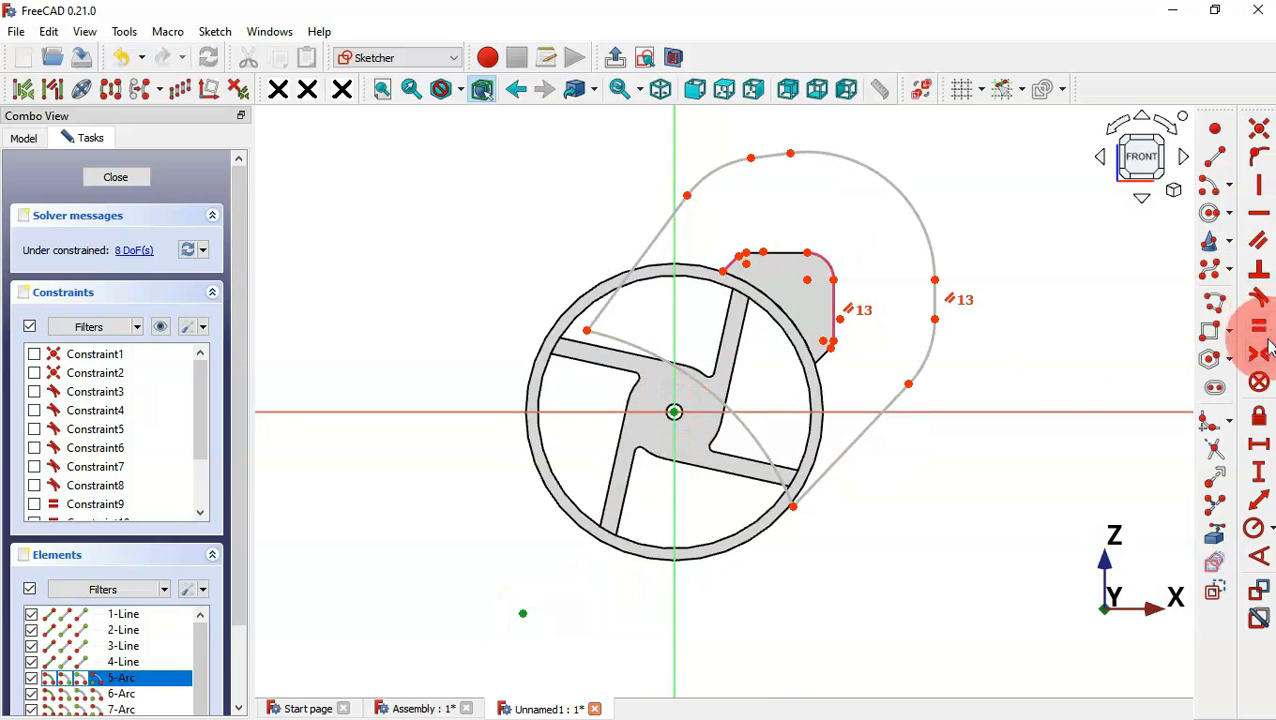
left_click(1259, 132)
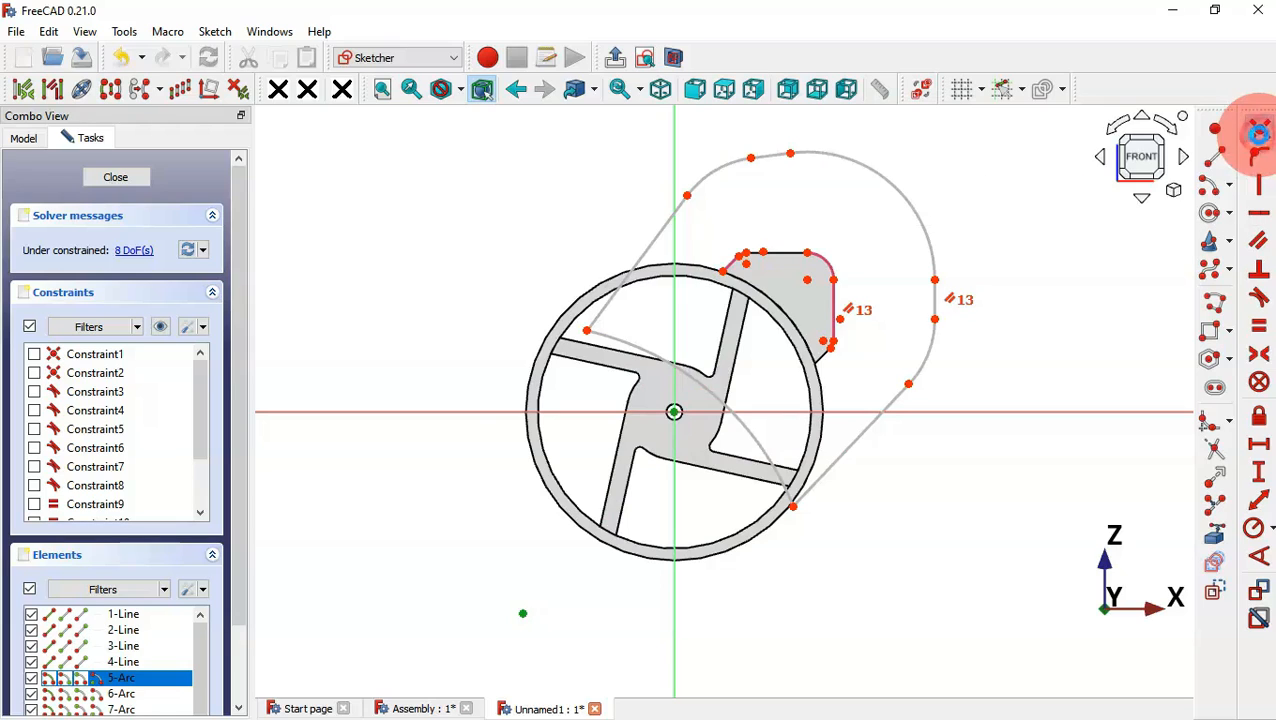
Step: Pull the outline's outer corner arc inward, closer to the lug's rounded corner
scroll(848, 325, "up", 3)
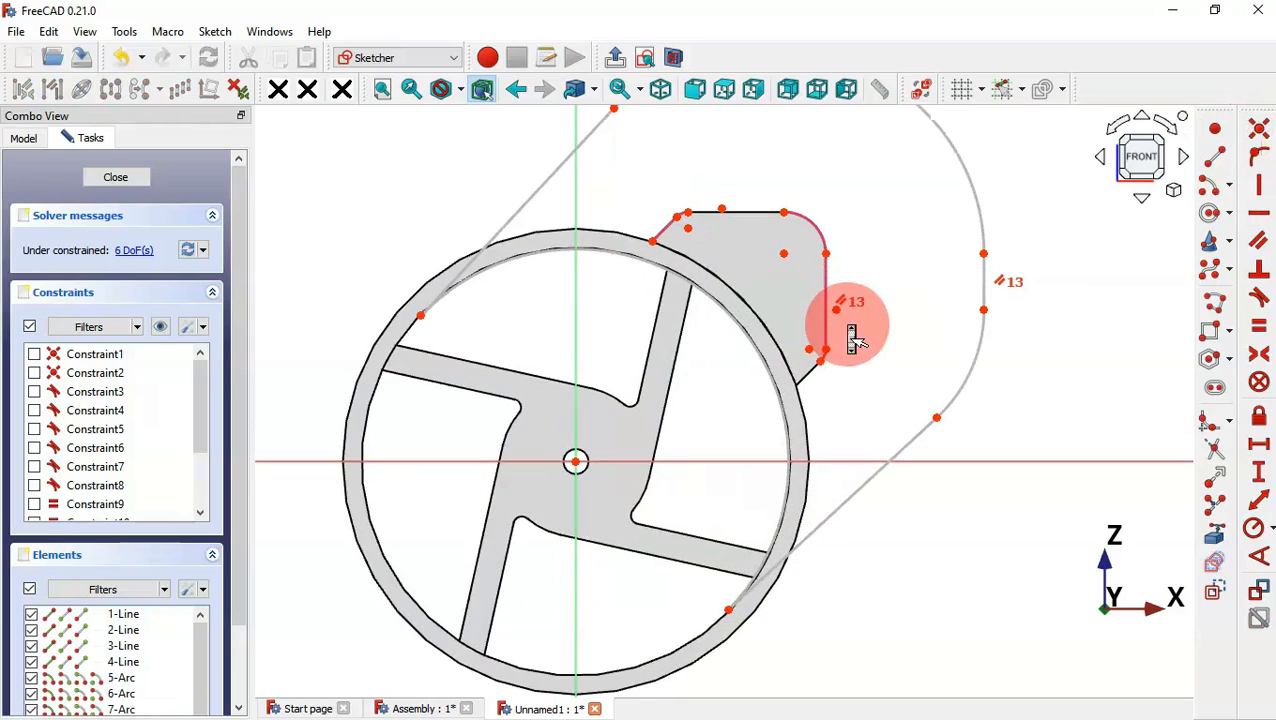
scroll(848, 325, "down", 3)
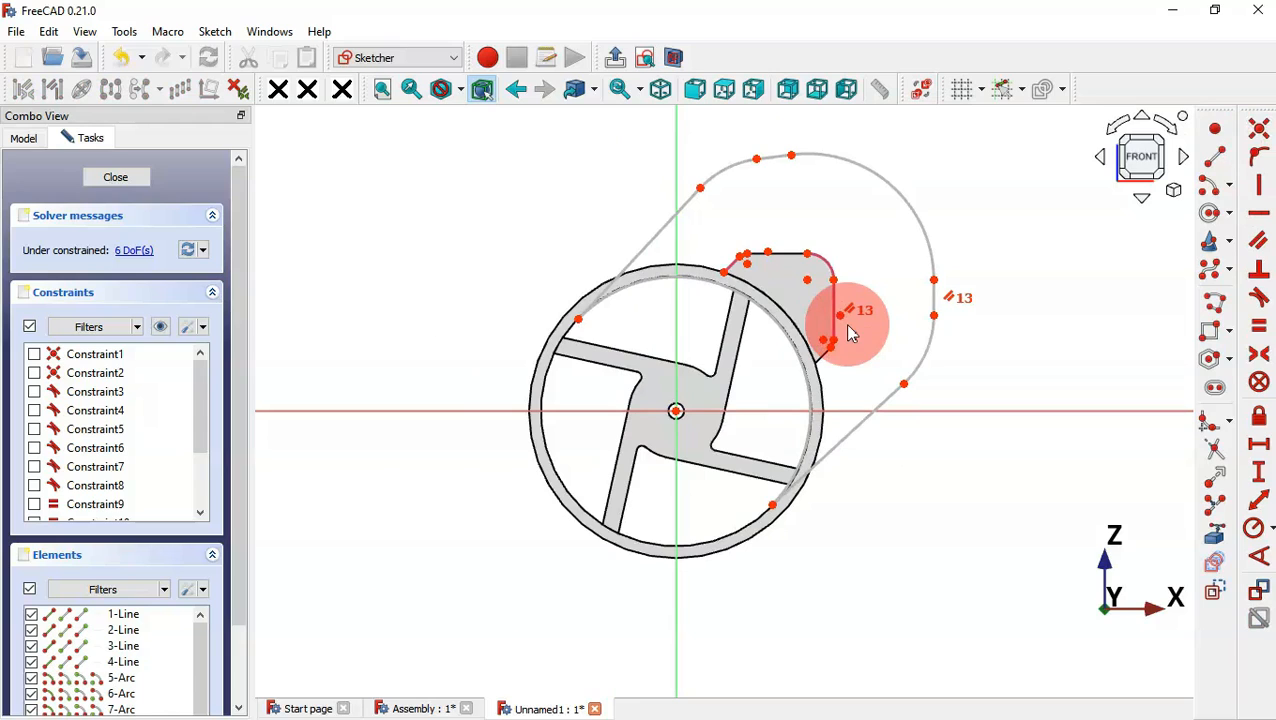
scroll(842, 235, "up", 2)
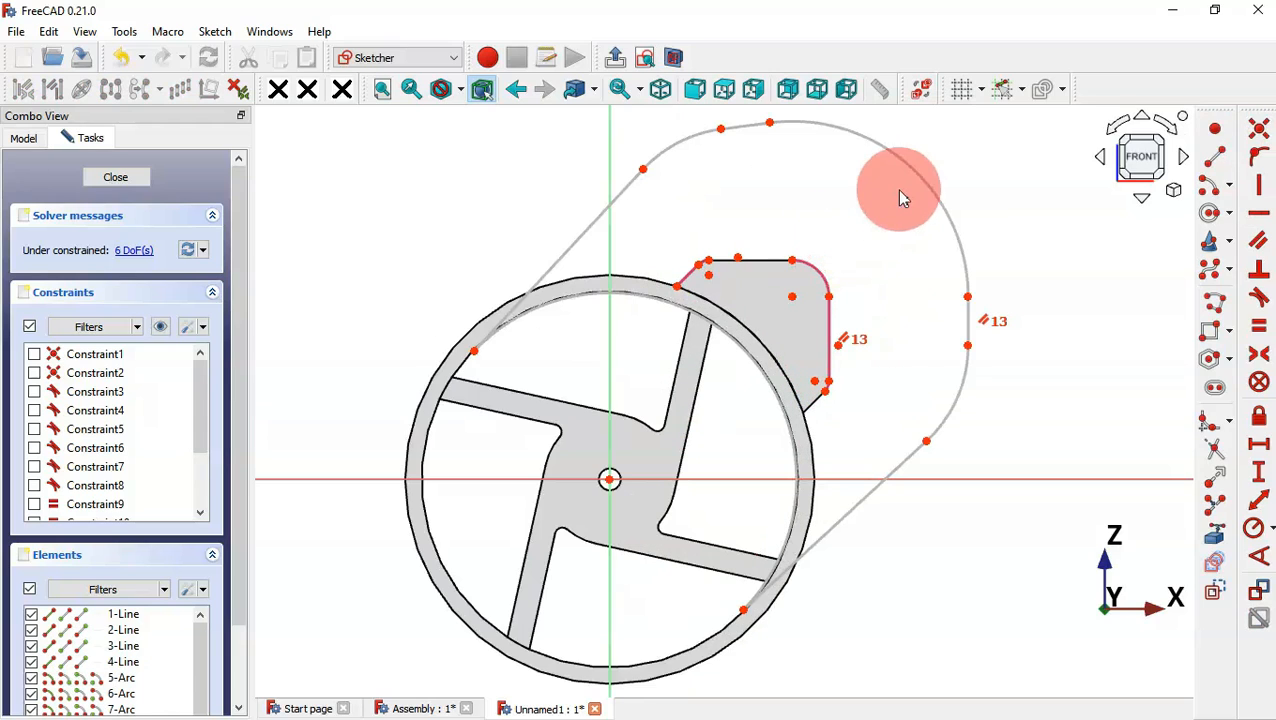
left_click_drag(903, 168, 843, 200)
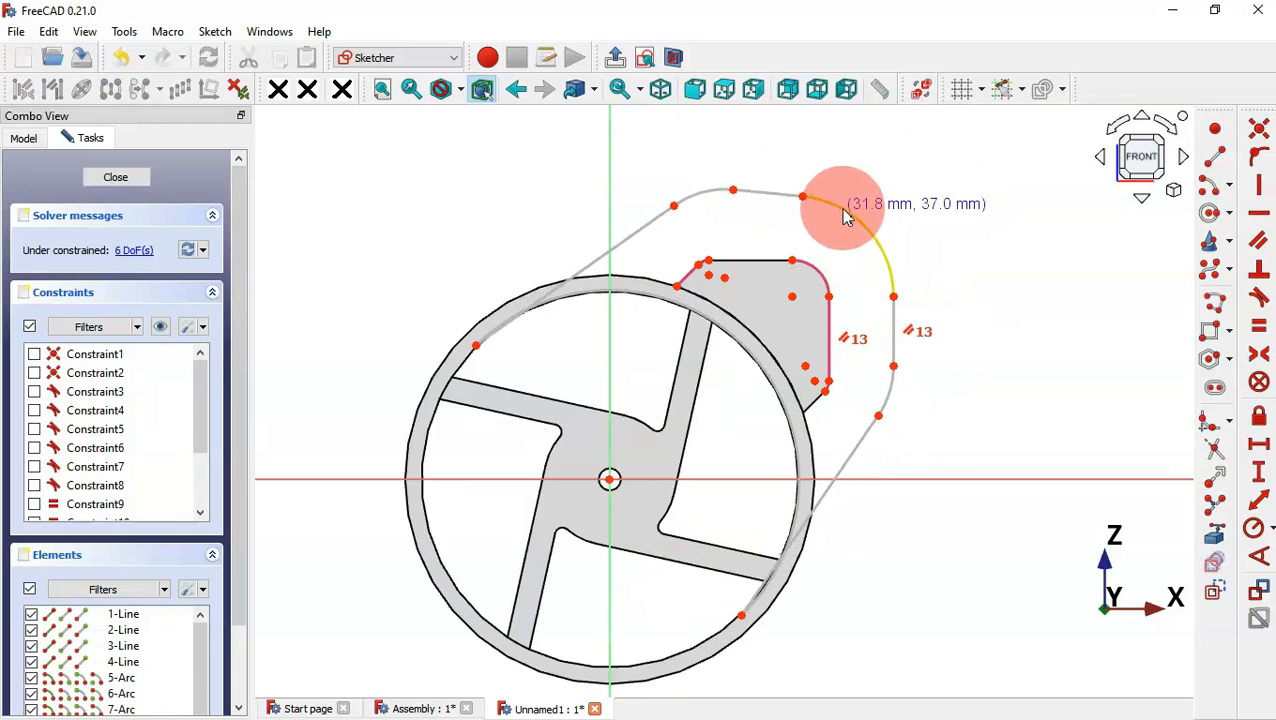
Step: Constrain both slanted edges of the outline parallel to the lug's slanted edge
scroll(806, 280, "up", 2)
scroll(806, 285, "up", 1)
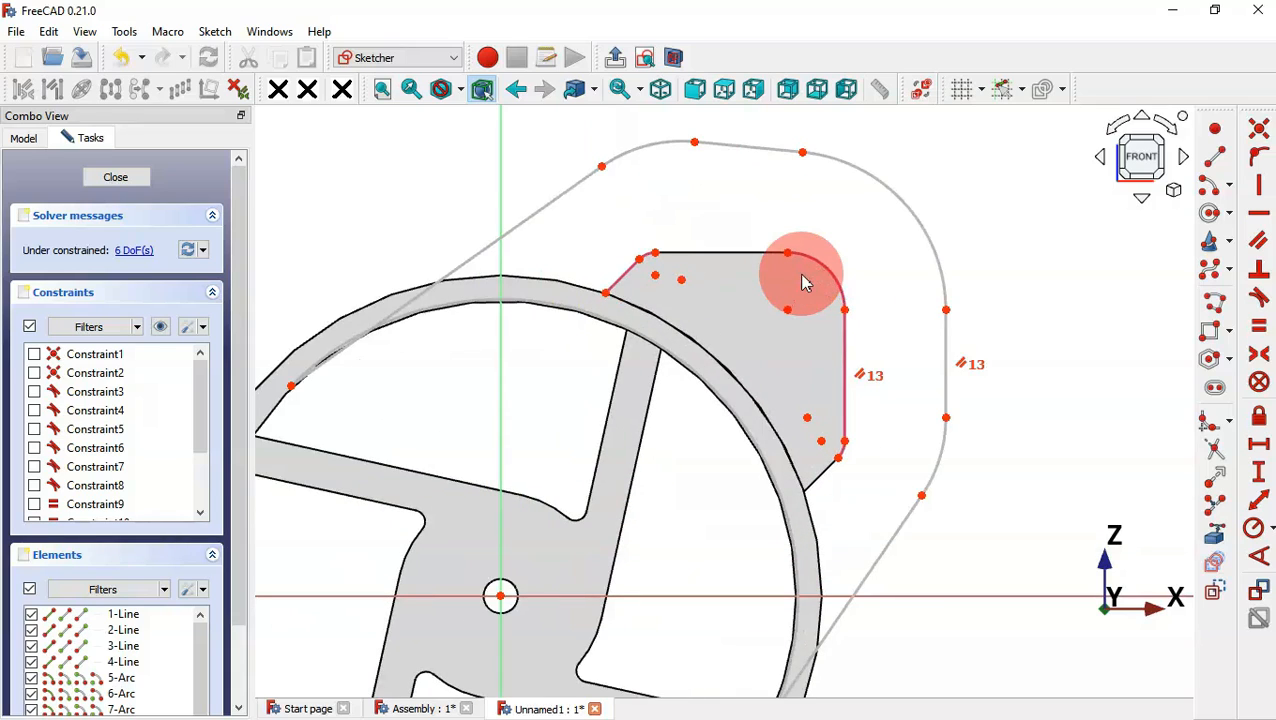
left_click(549, 200)
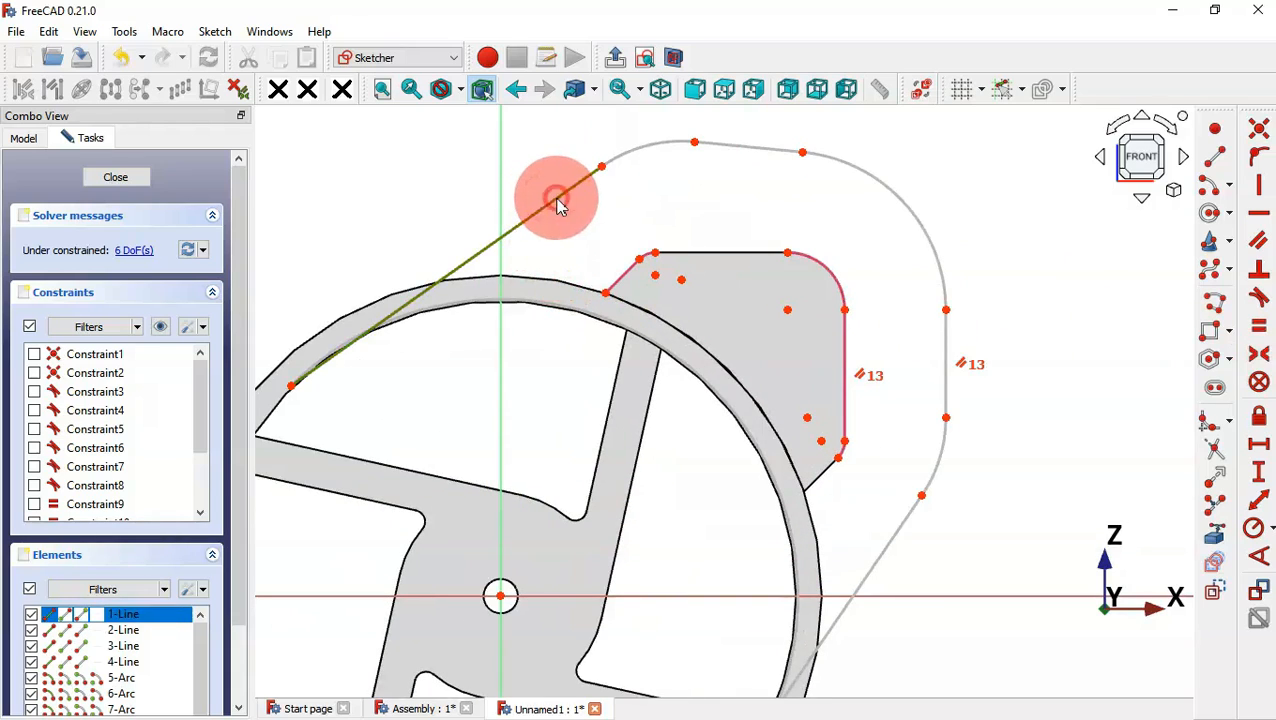
left_click(622, 280)
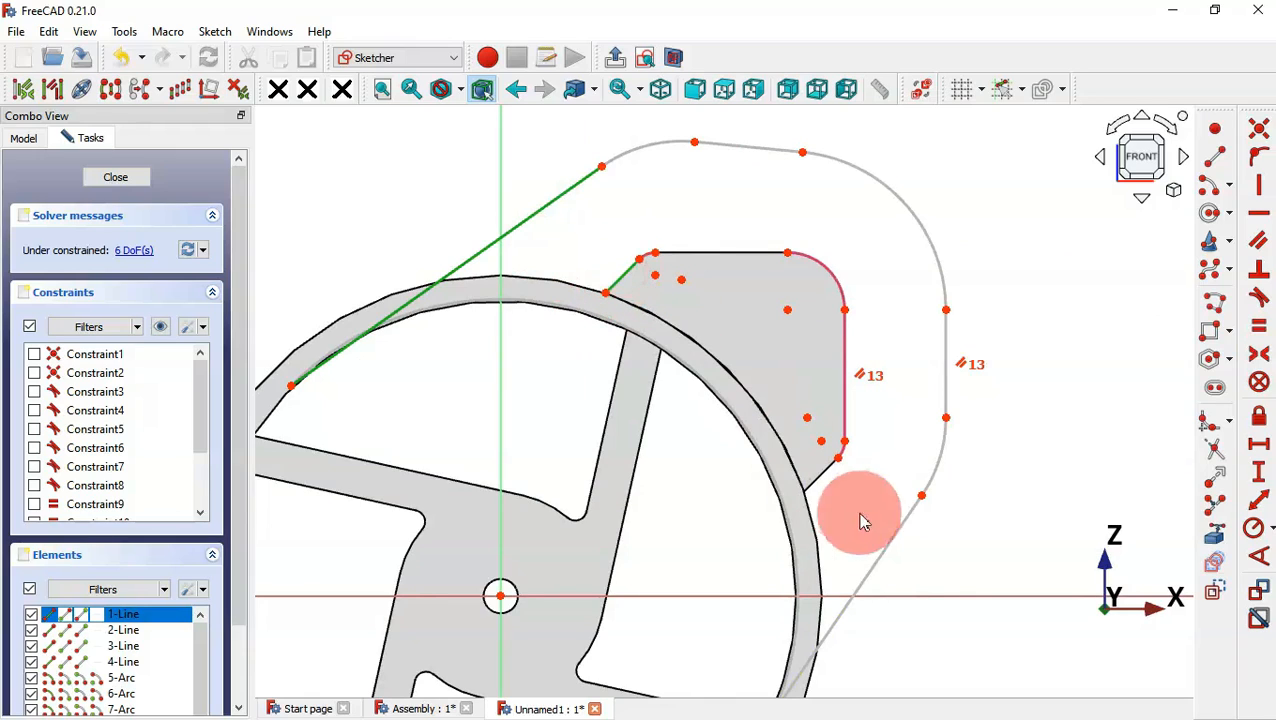
left_click(885, 560)
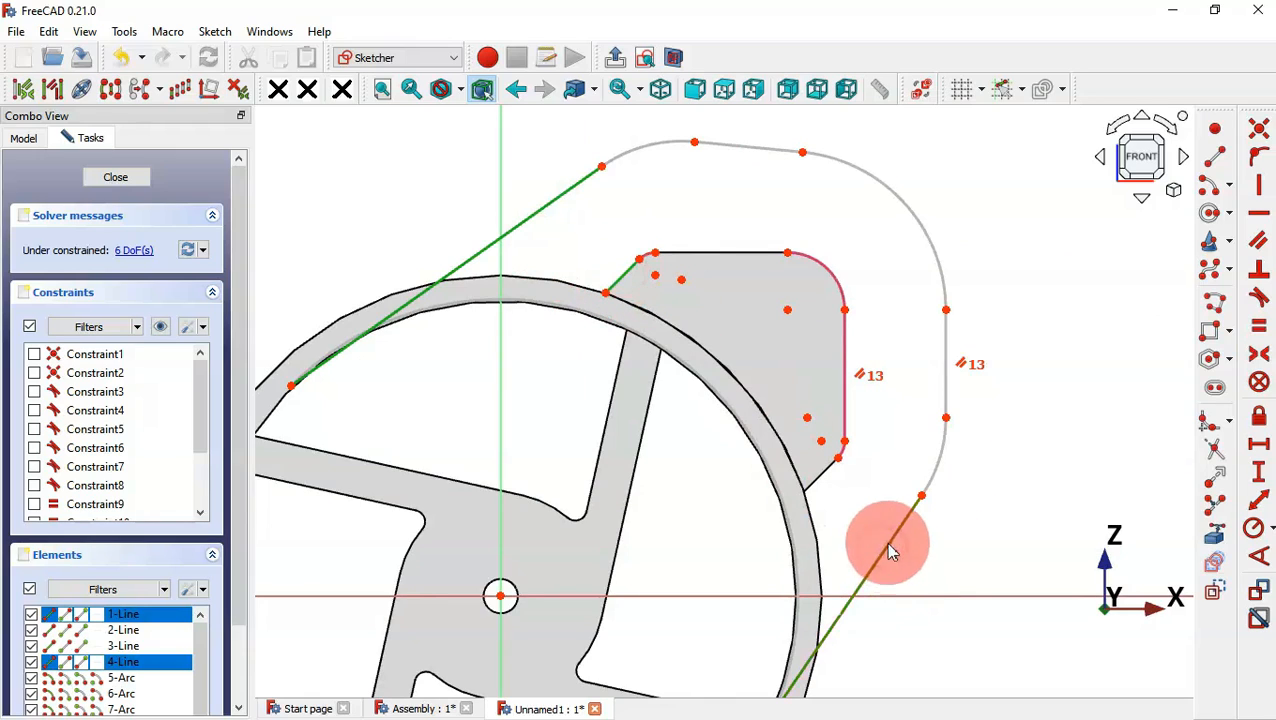
left_click(1259, 243)
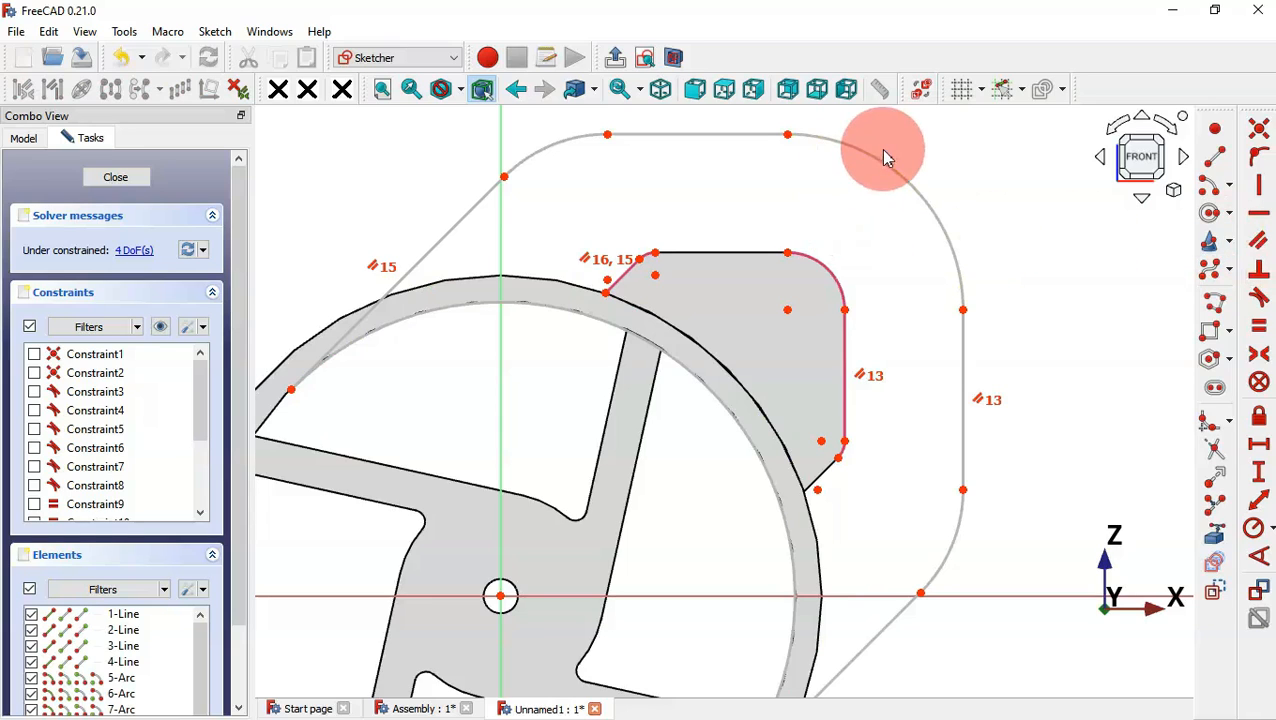
Step: Shrink the outline towards the lug and make its upper side arc's centre coincident with the centre of the lug's small upper arc
left_click_drag(885, 165, 800, 278)
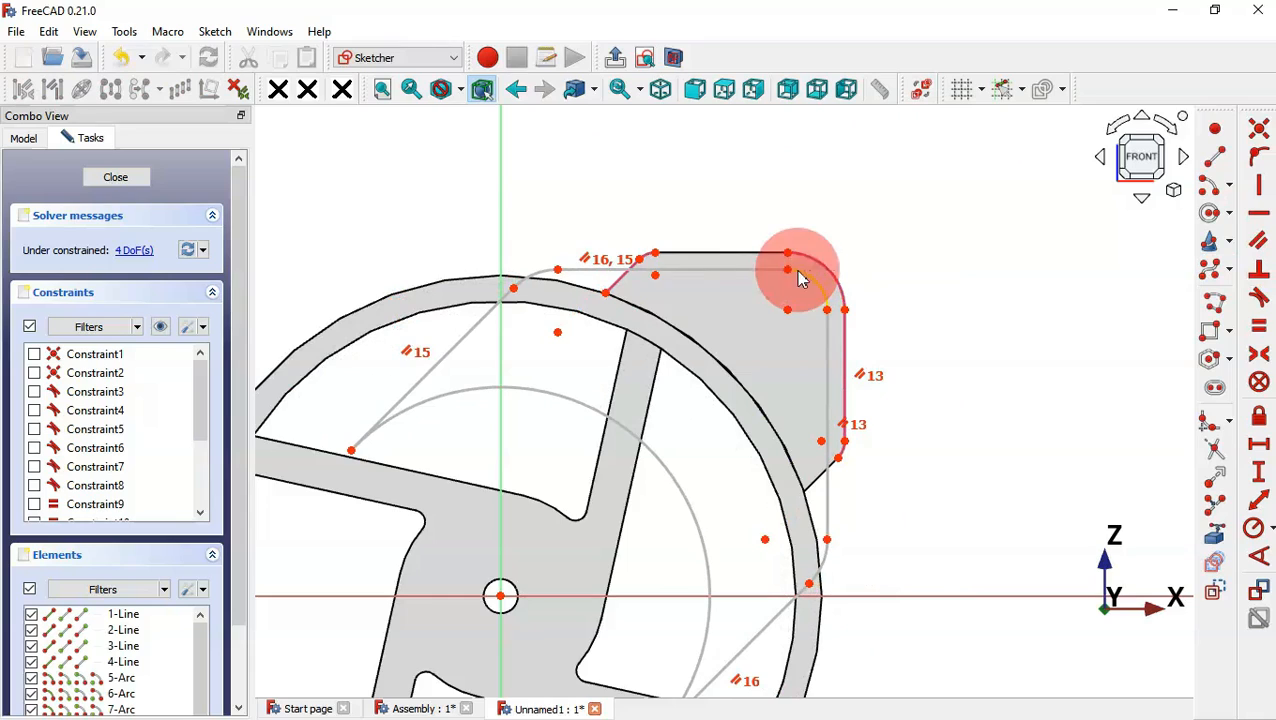
scroll(685, 300, "up", 2)
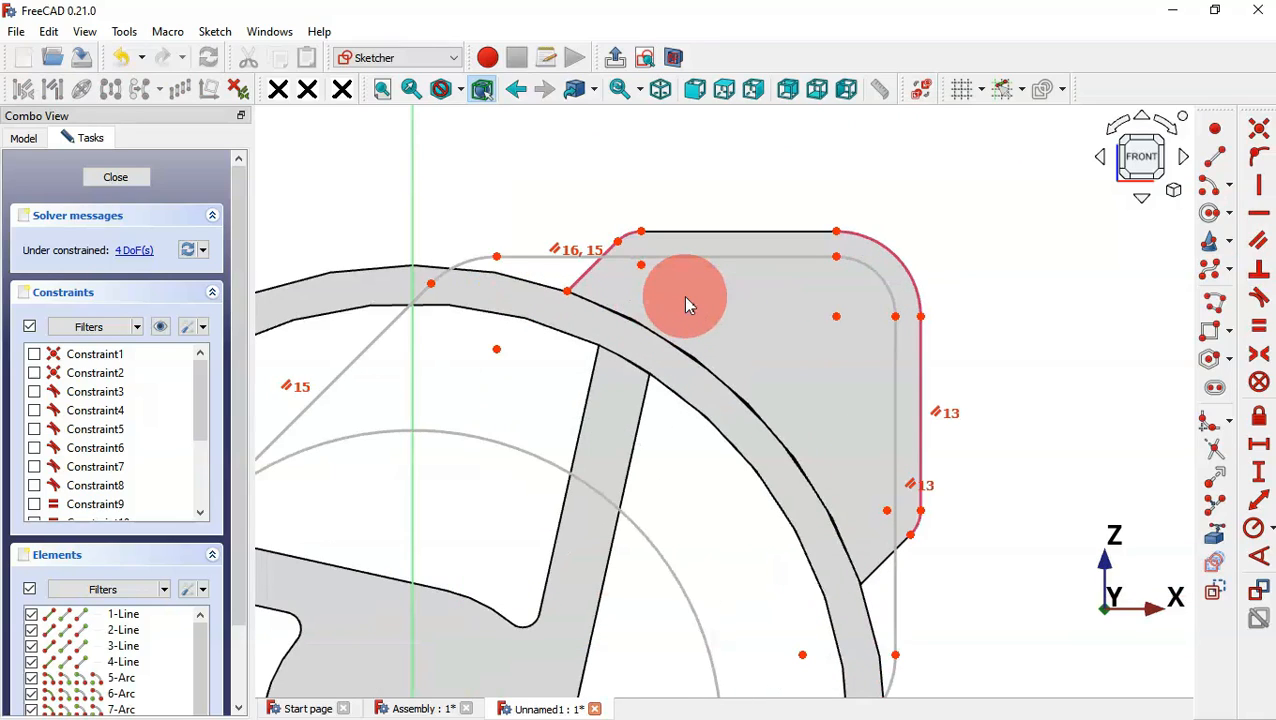
left_click(497, 352)
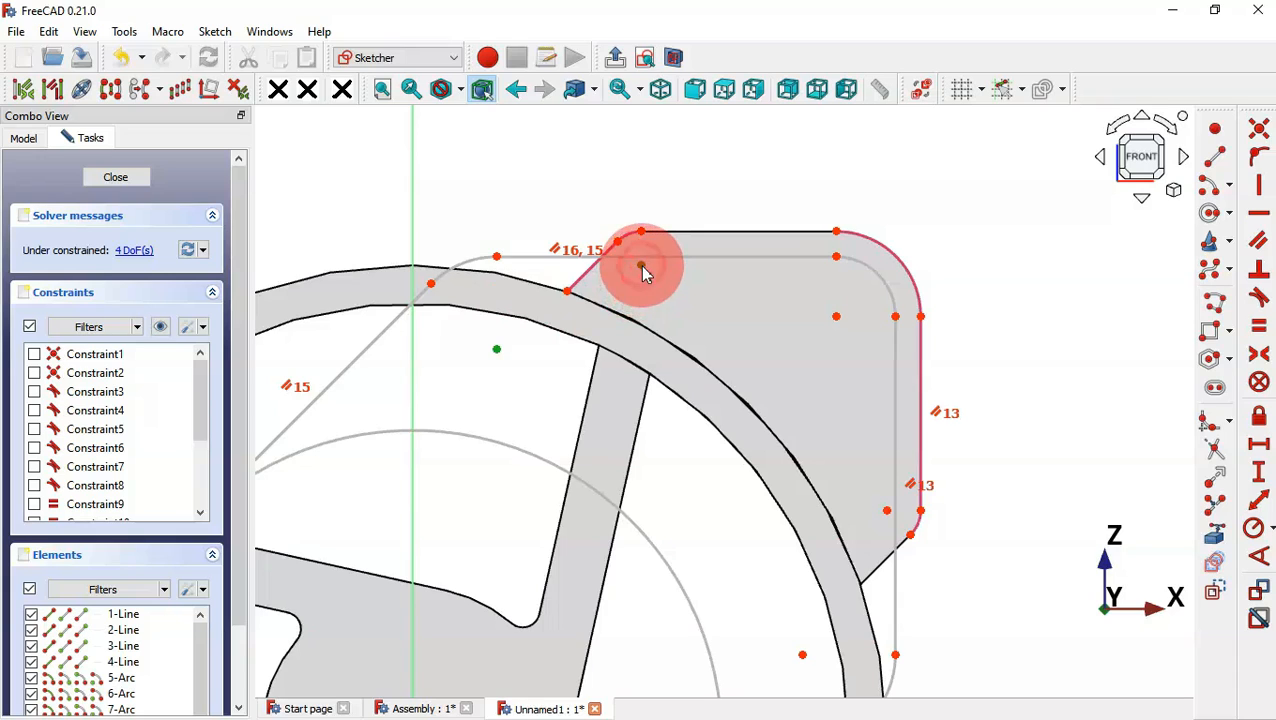
left_click(641, 266)
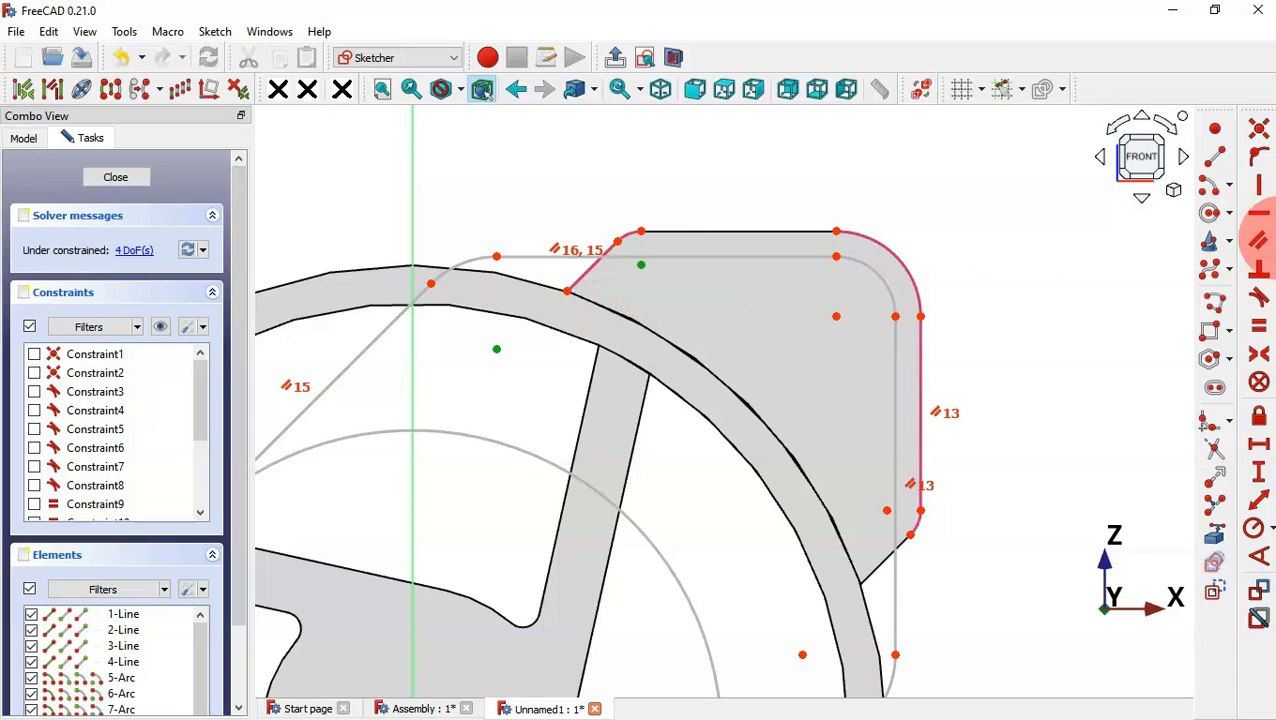
left_click(1260, 132)
scroll(875, 208, "down", 1)
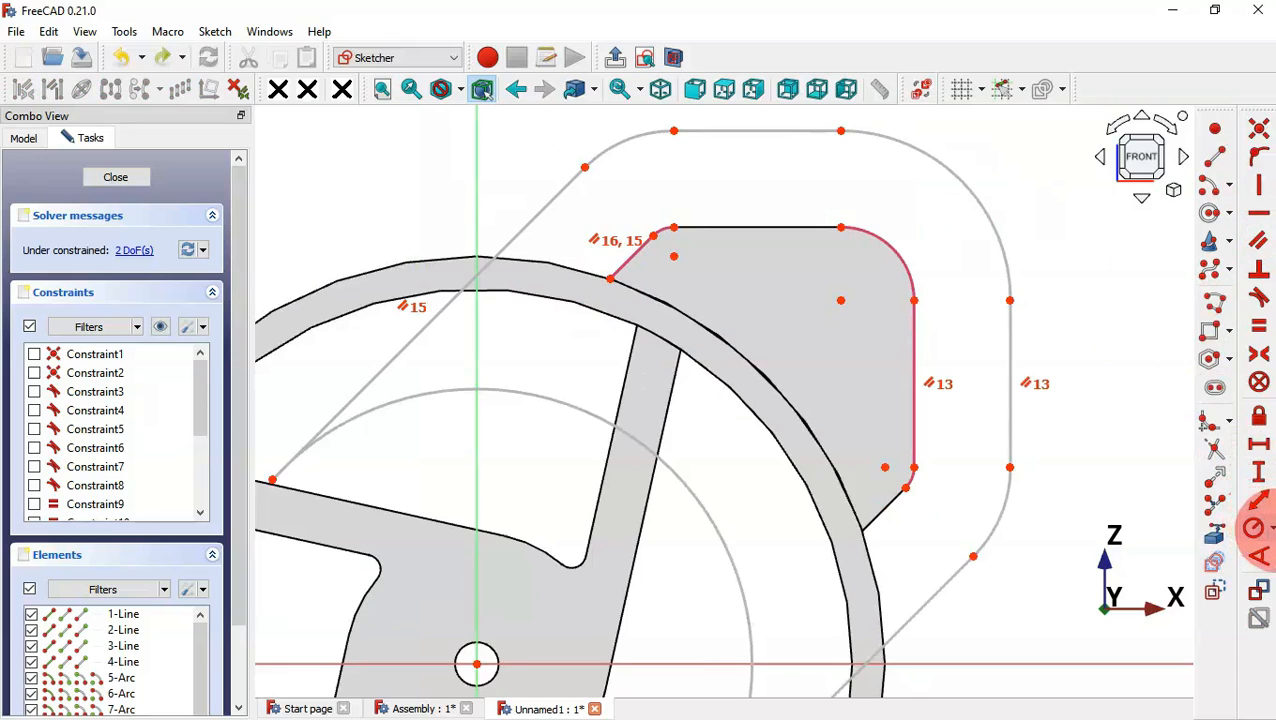
Step: Constrain the radius of the outline's outer corner arc to 4 mm
left_click(1256, 528)
left_click(1116, 533)
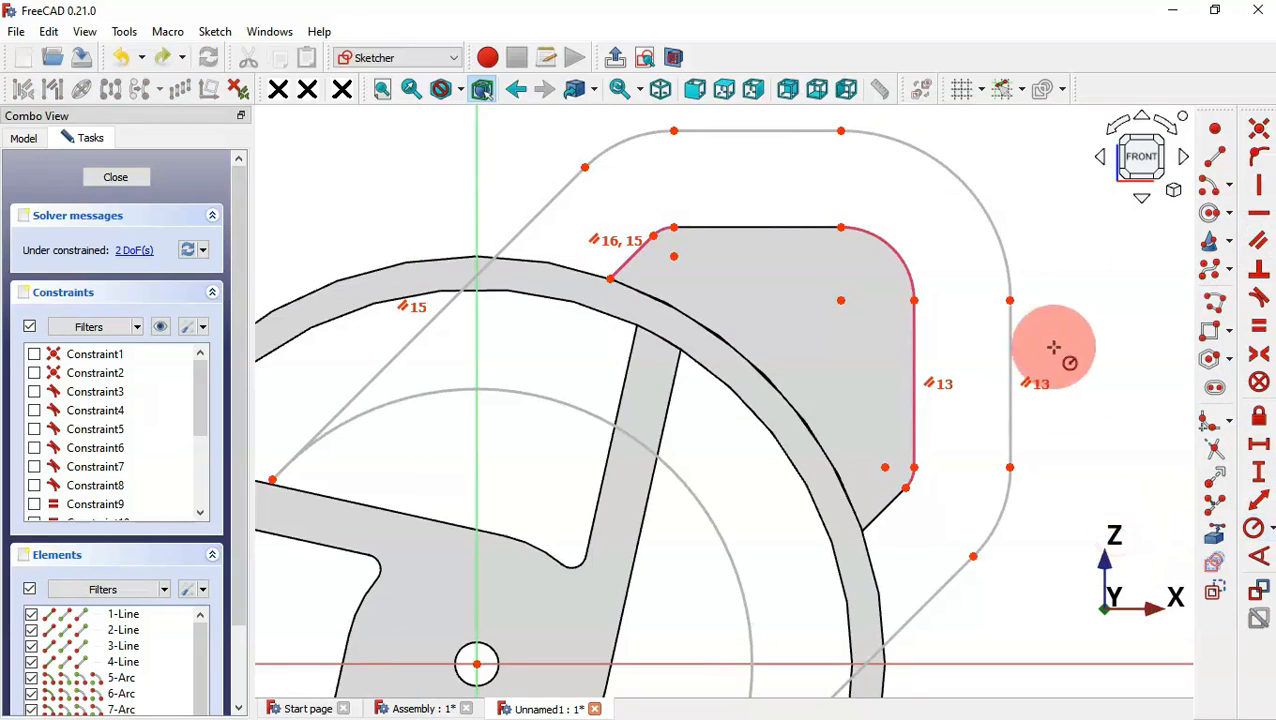
left_click(996, 236)
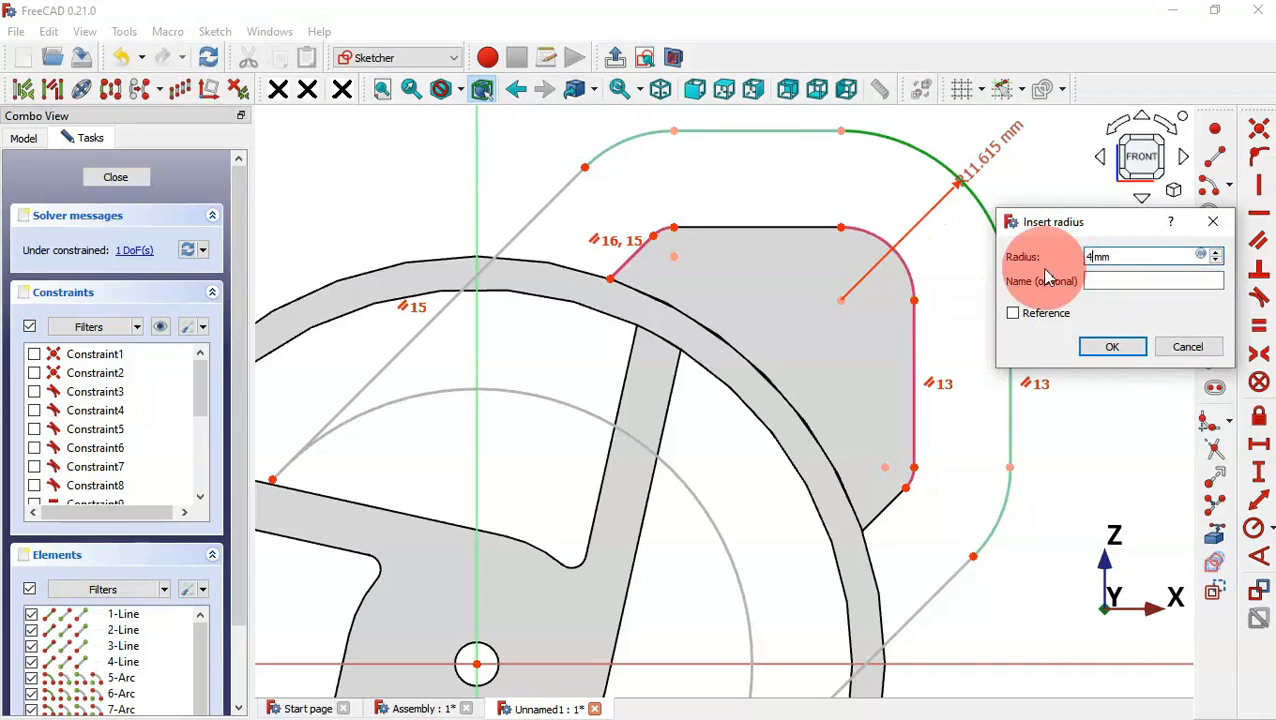
type("4")
key("Return")
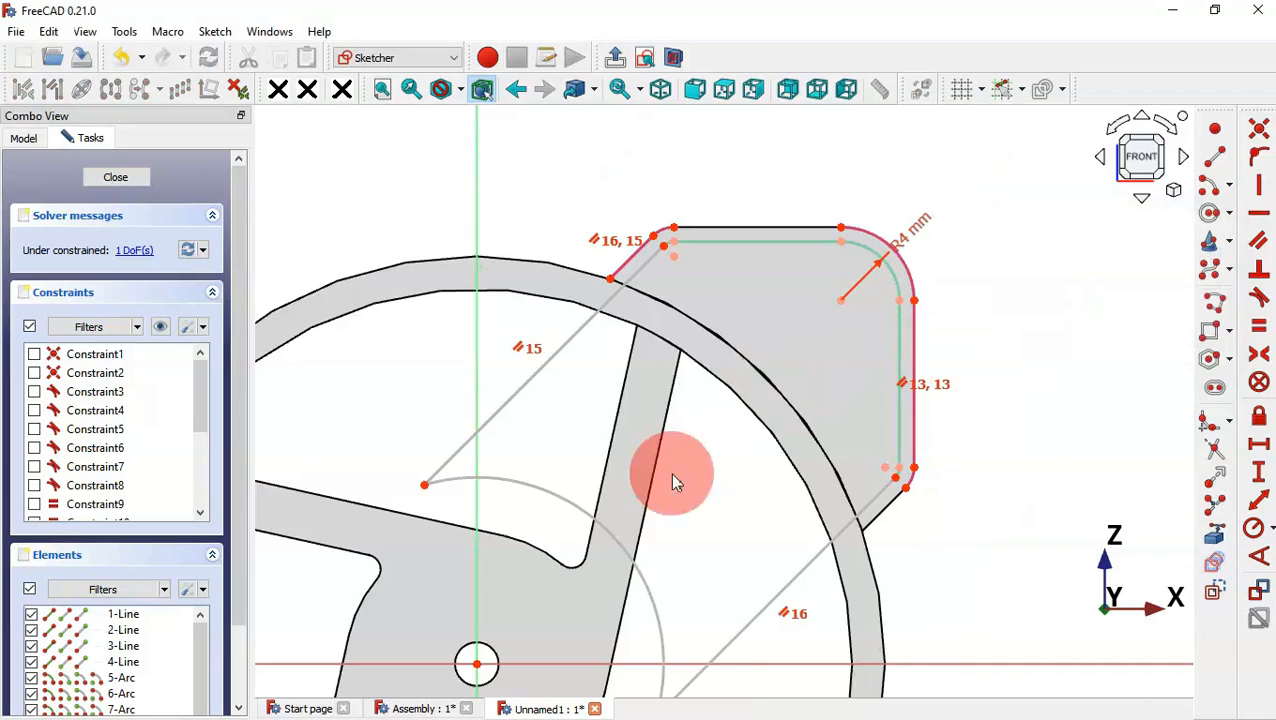
Step: Constrain the radius of the outline's arc facing the ring to 29 mm and close the sketch
left_click(613, 540)
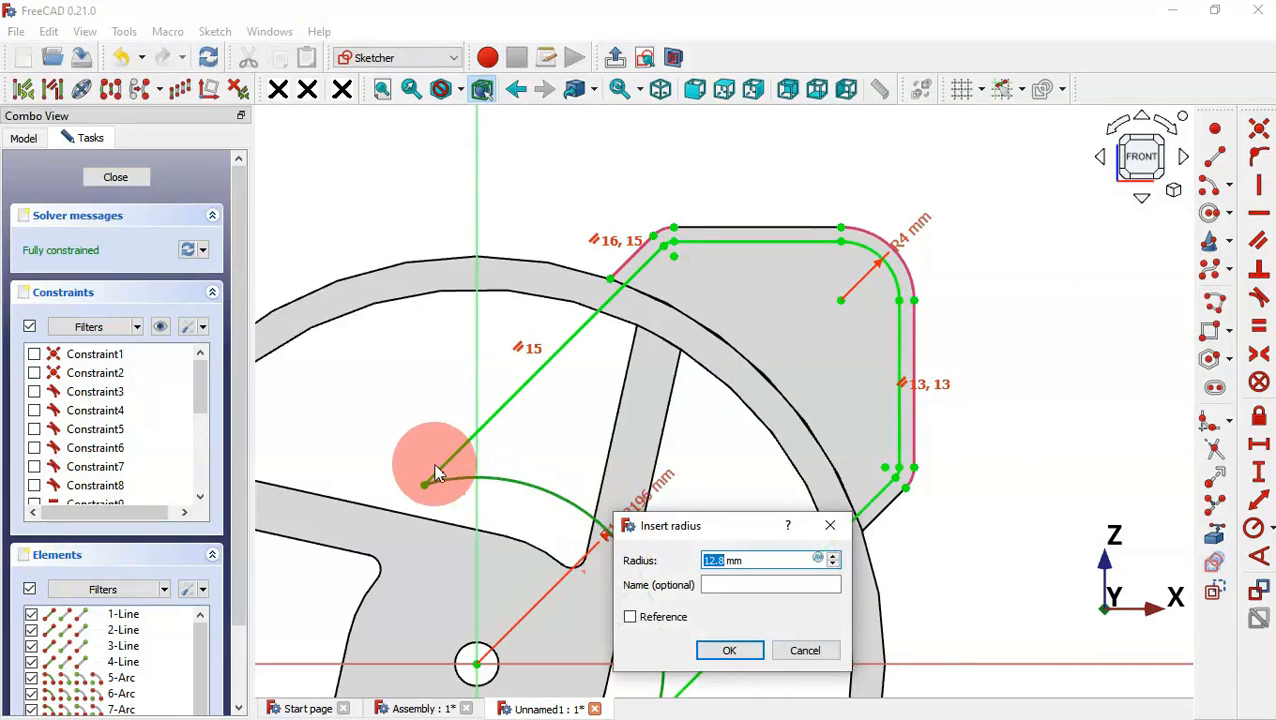
key("Return")
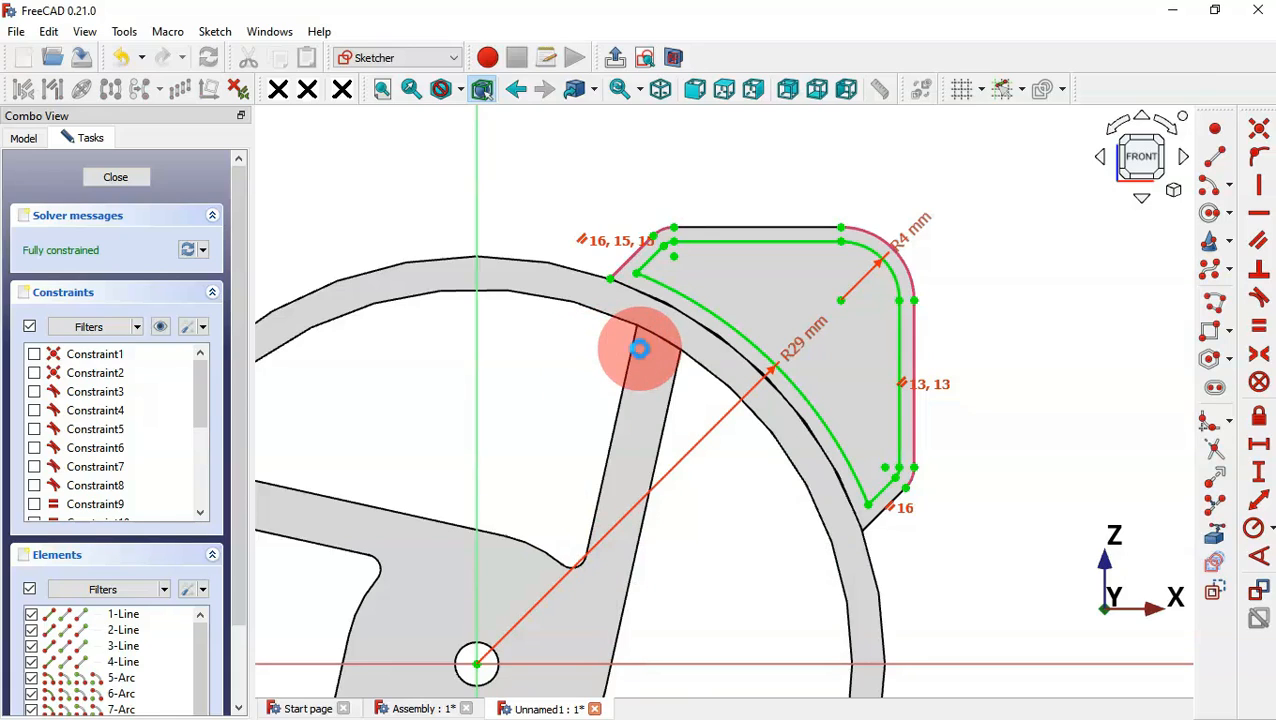
key("Escape")
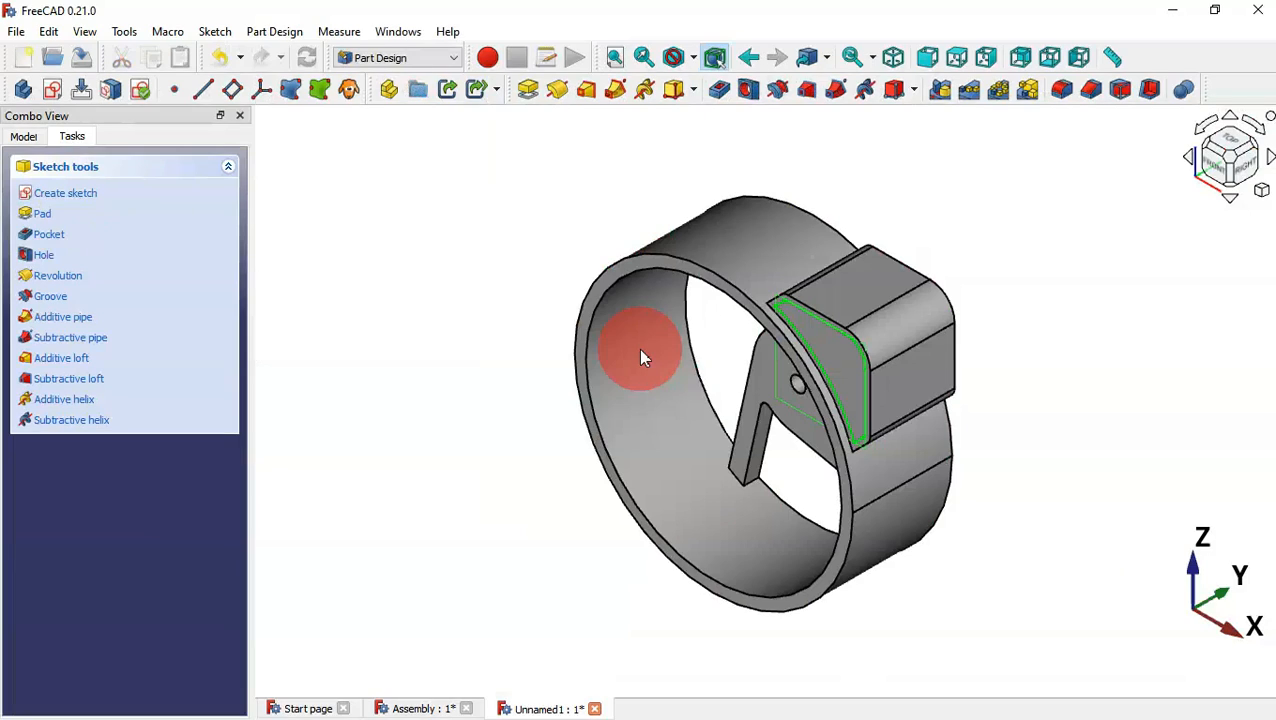
Step: Pad the inset outline sketch into a thin raised layer on the lug's front face
left_click(525, 87)
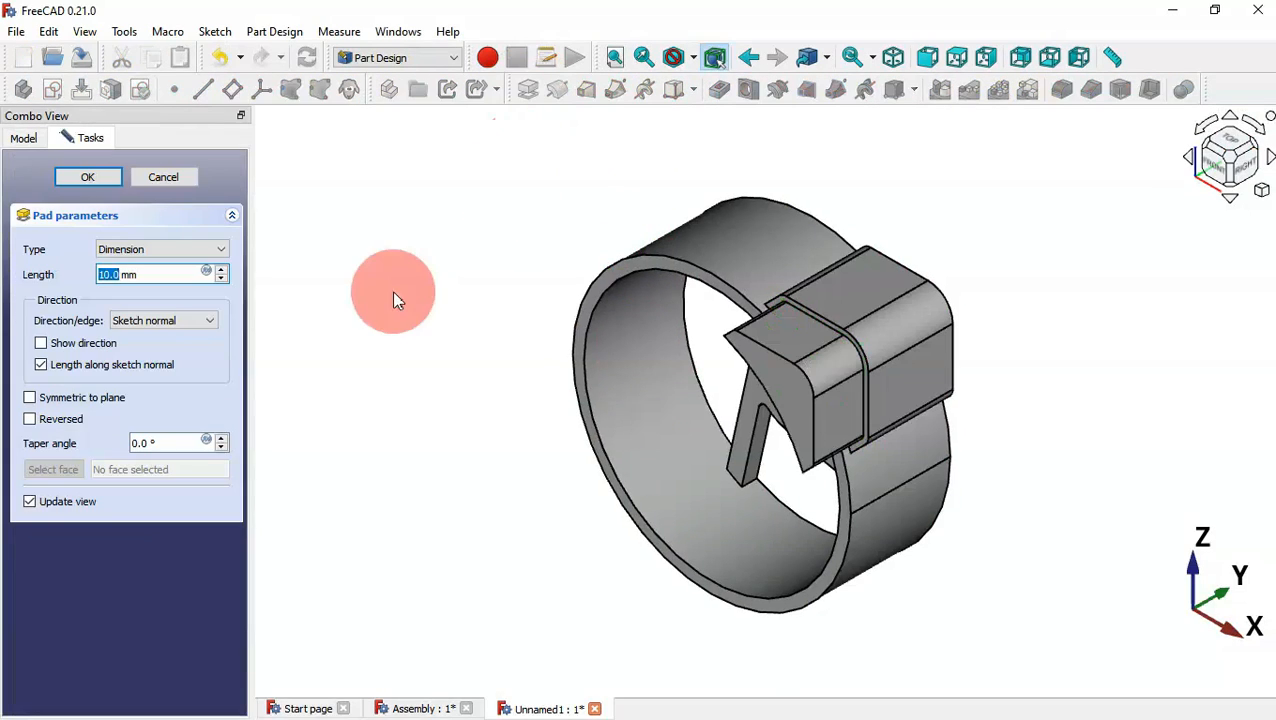
left_click_drag(165, 280, 91, 273)
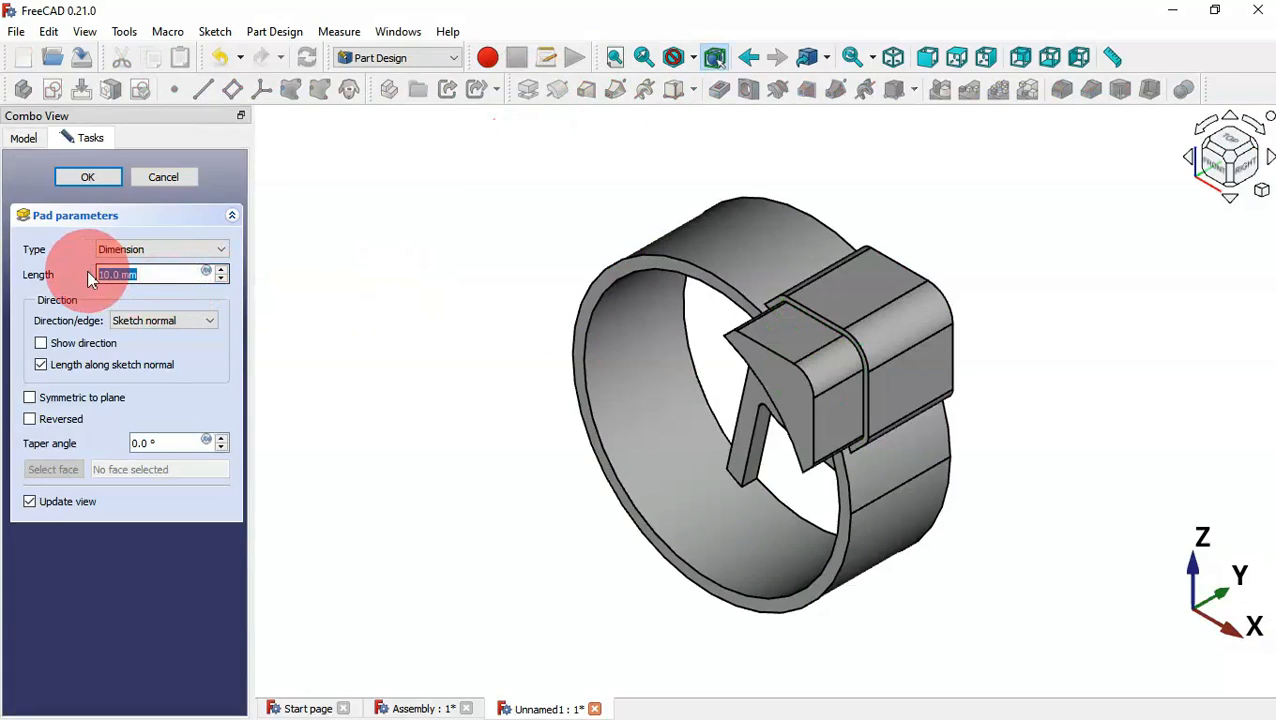
key("Return")
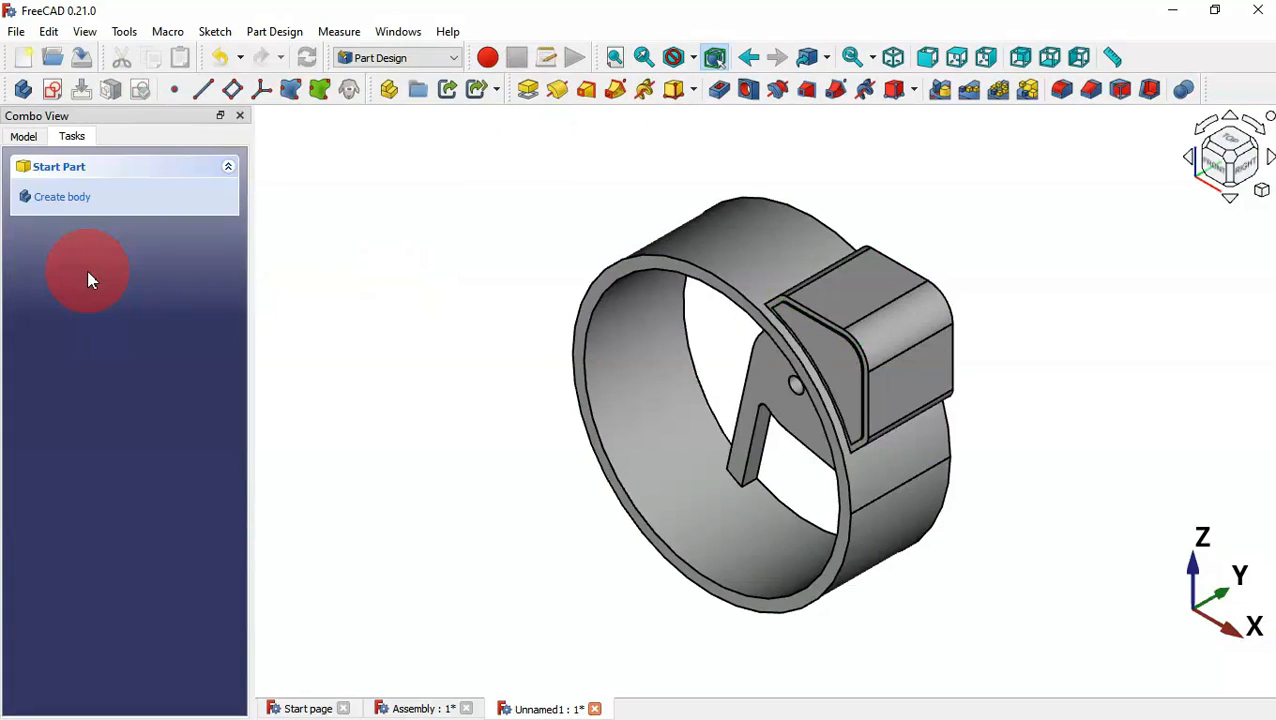
Step: Create a sketch on the raised lug face and reference its outer corner arc as external geometry
left_click(849, 373)
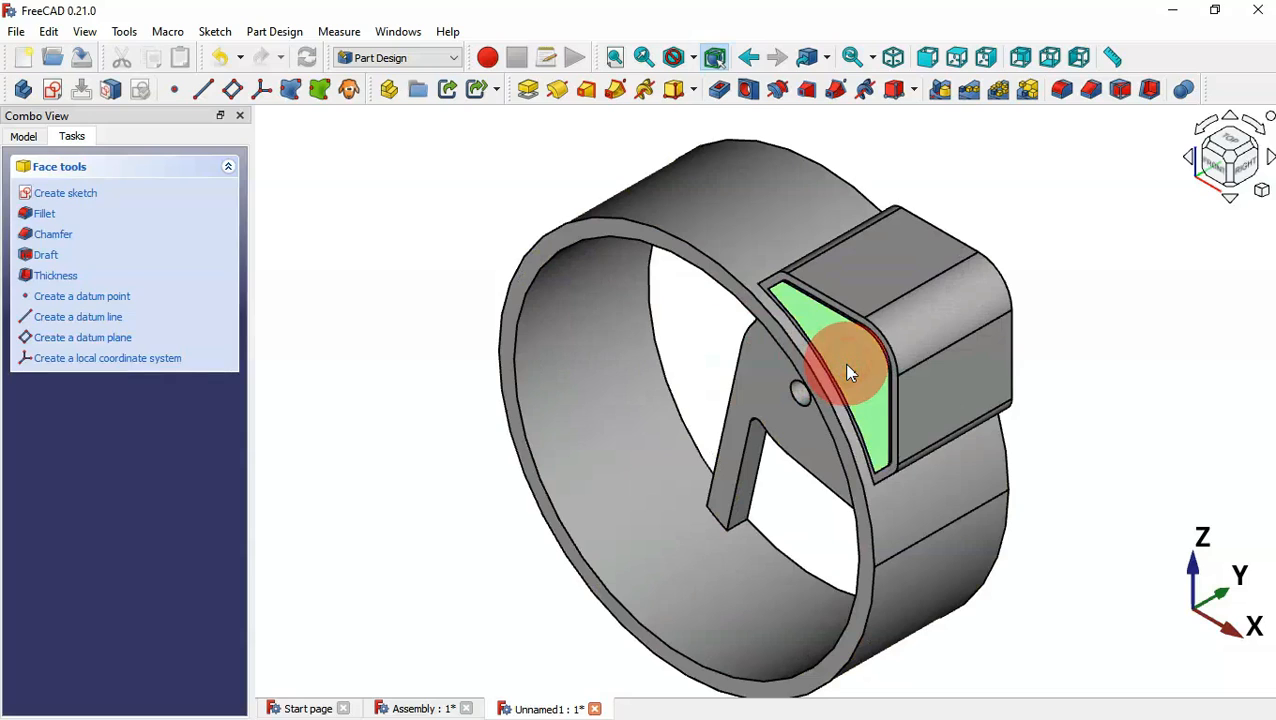
left_click(62, 99)
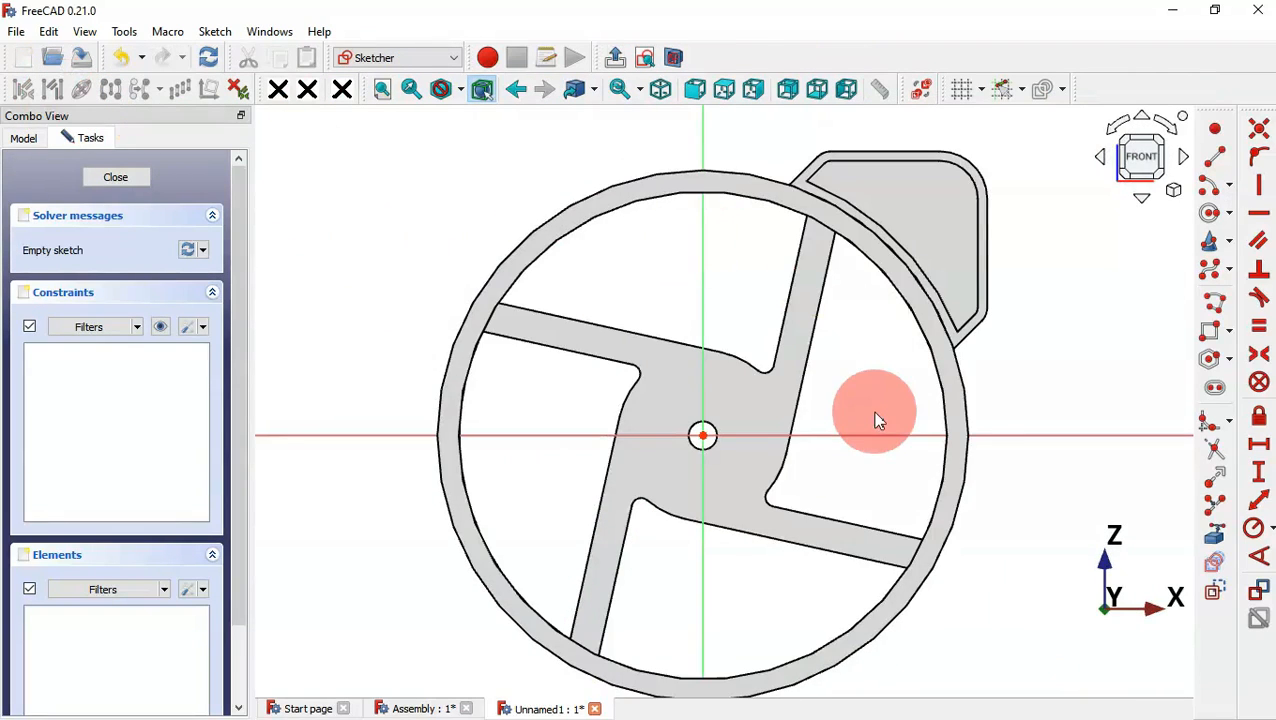
scroll(1006, 197, "up", 3)
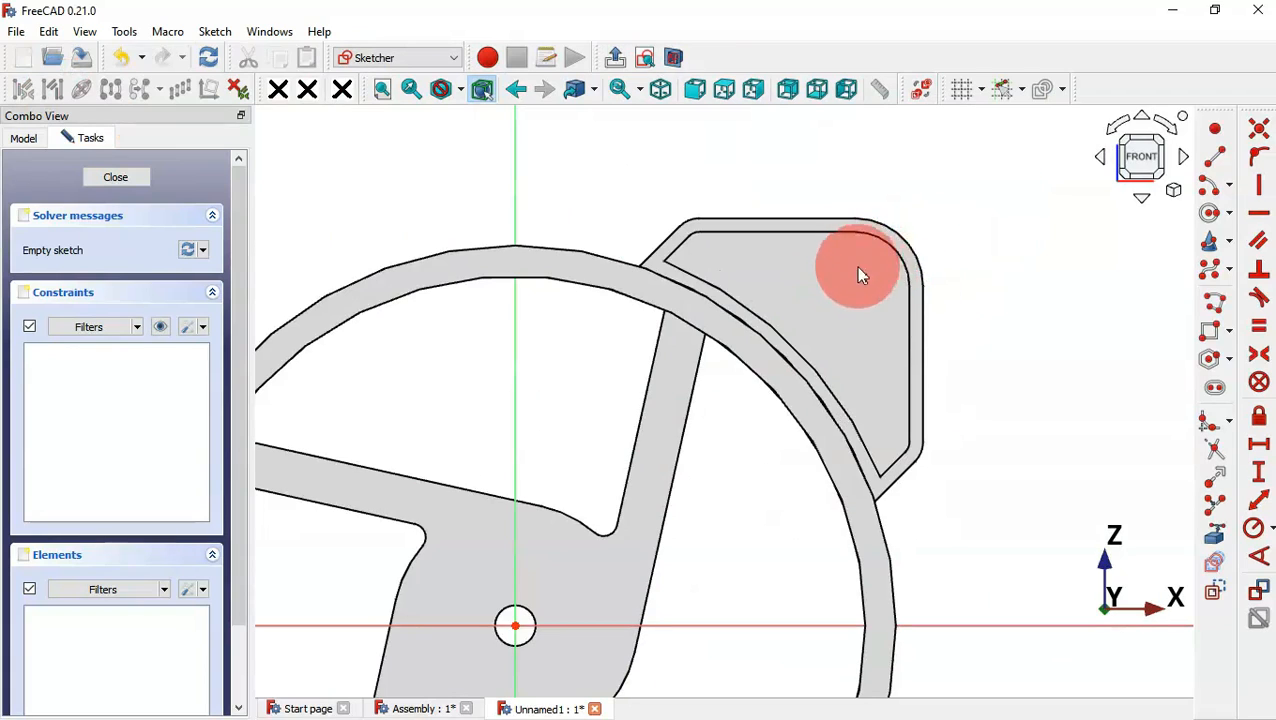
left_click(1216, 534)
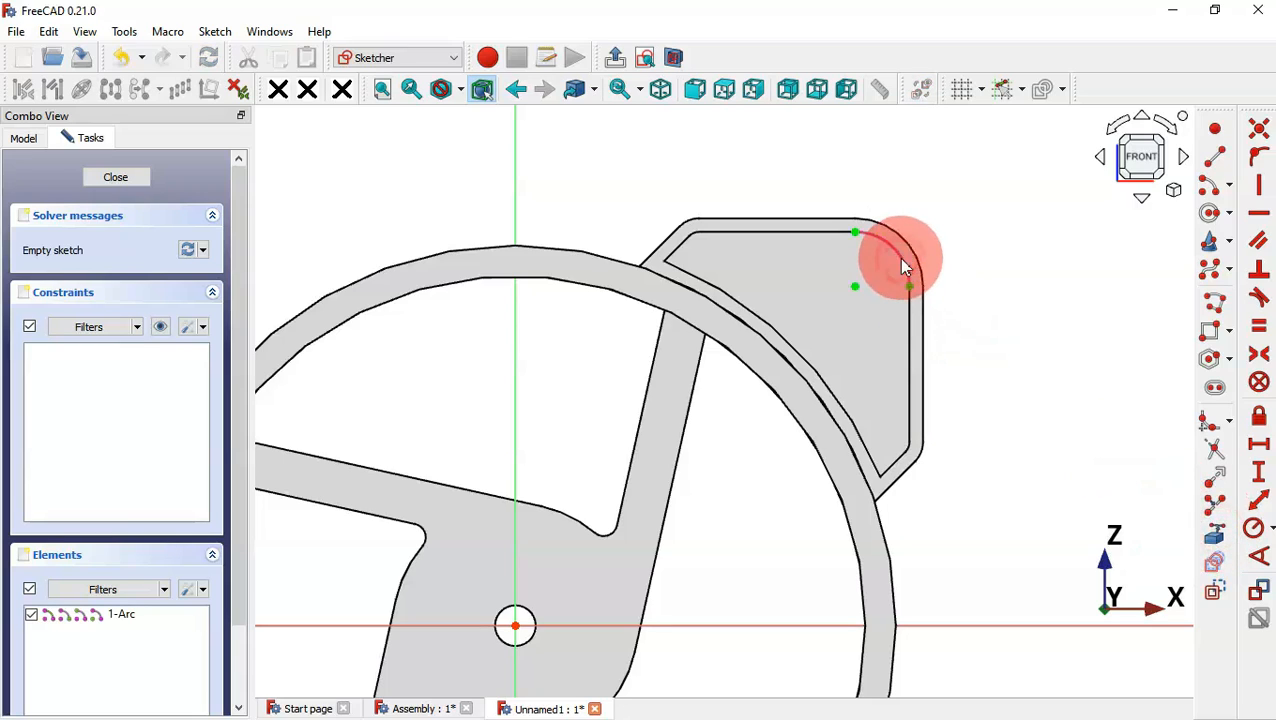
scroll(950, 218, "up", 1)
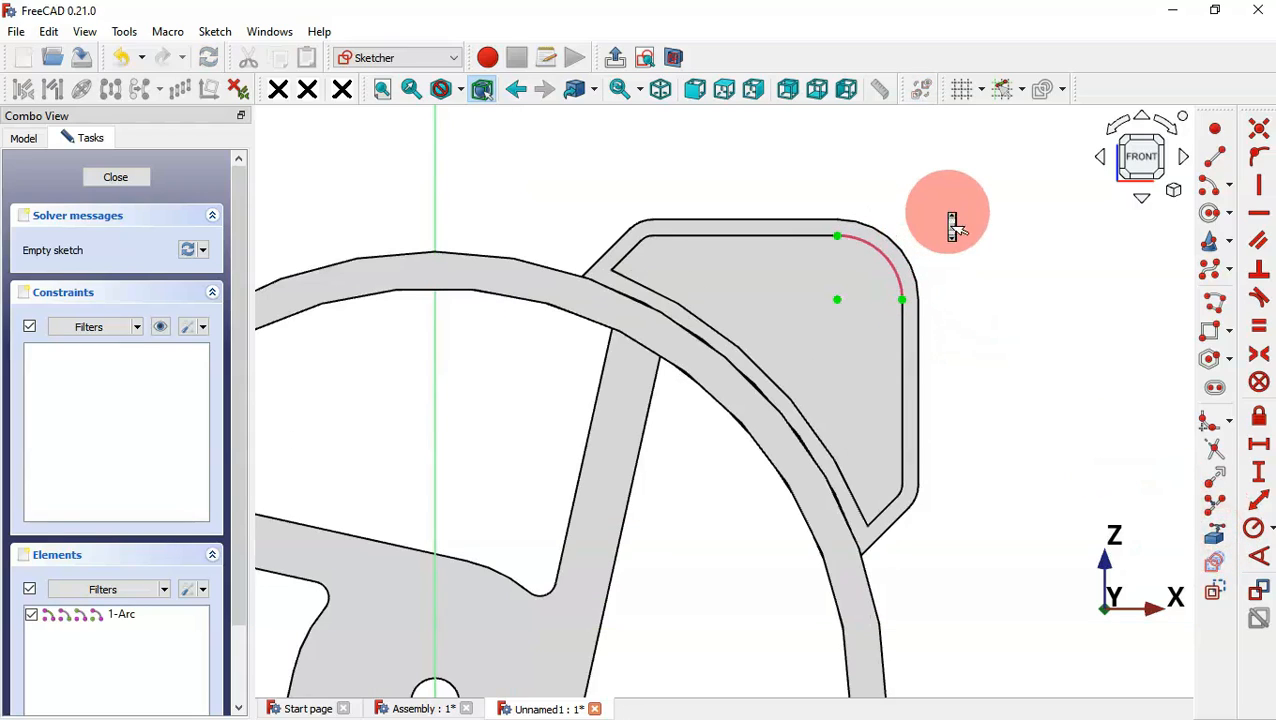
Step: Draw two concentric circles at the referenced arc's centre, about 6.8 mm and 2.9 mm in diameter
left_click(1208, 216)
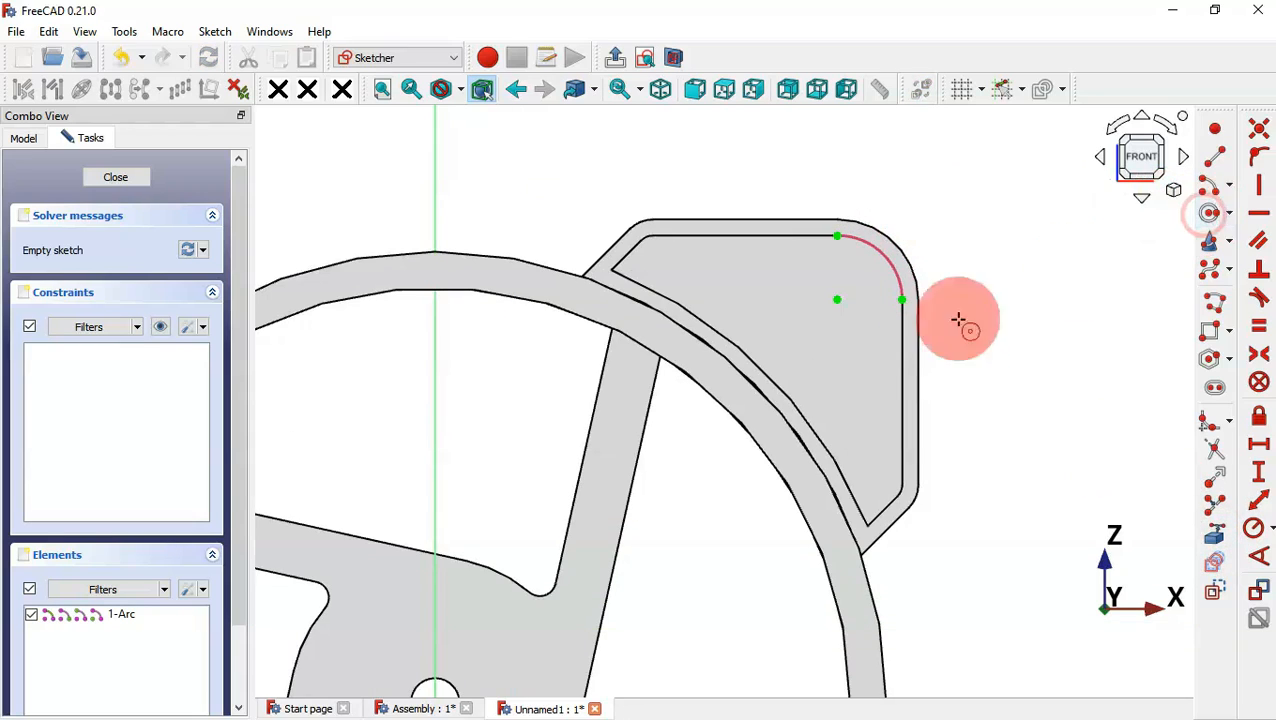
left_click(838, 300)
left_click(852, 349)
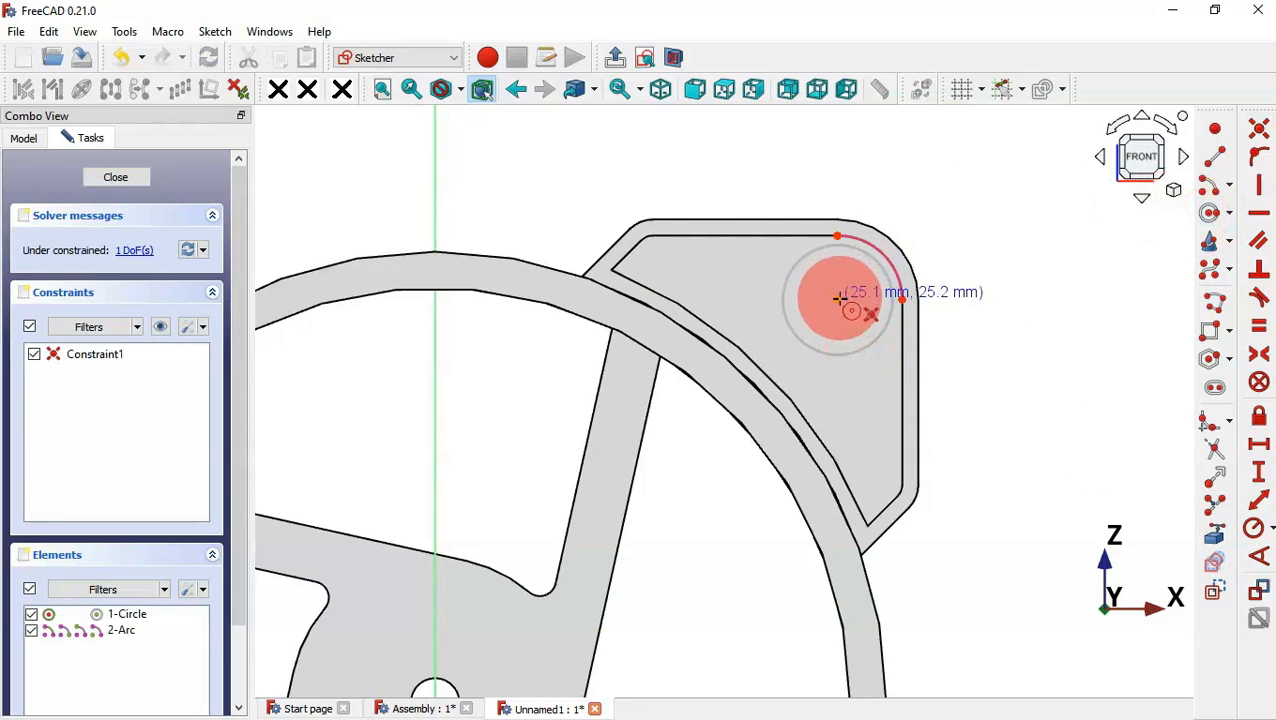
left_click(837, 300)
left_click(848, 319)
Step: Constrain the inner circle's diameter to 3 mm
scroll(937, 185, "up", 4)
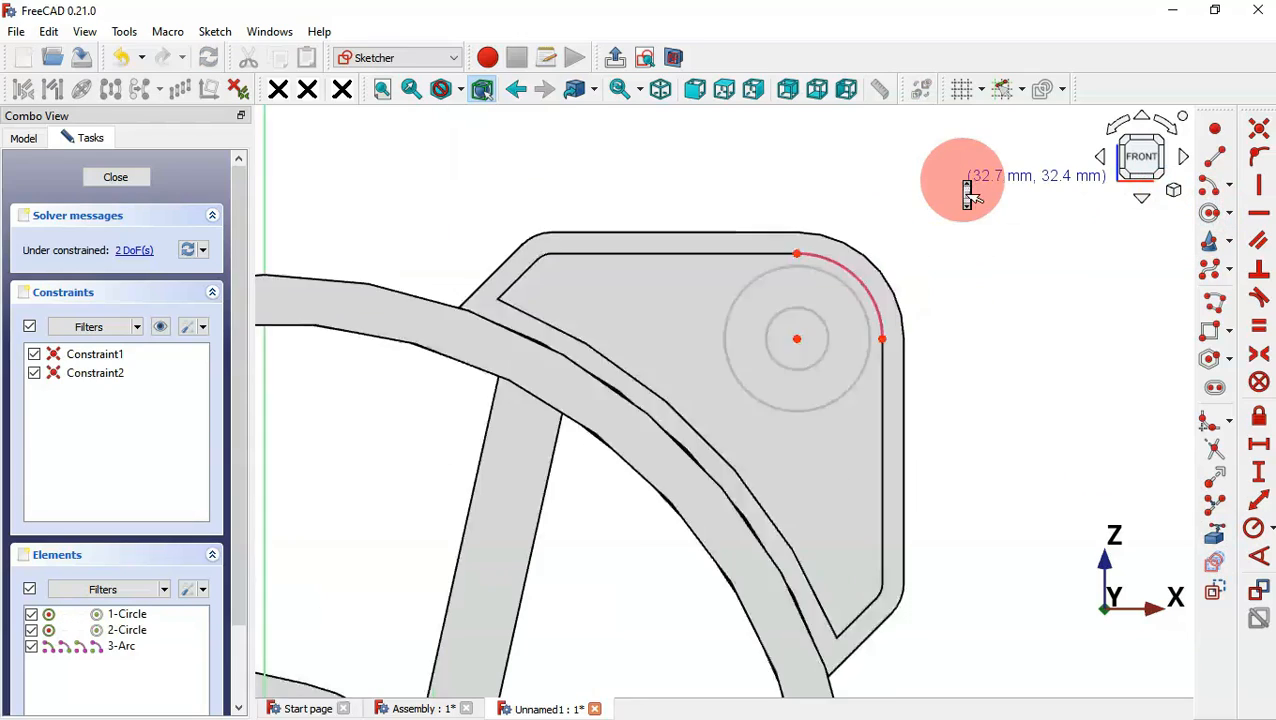
left_click(1268, 530)
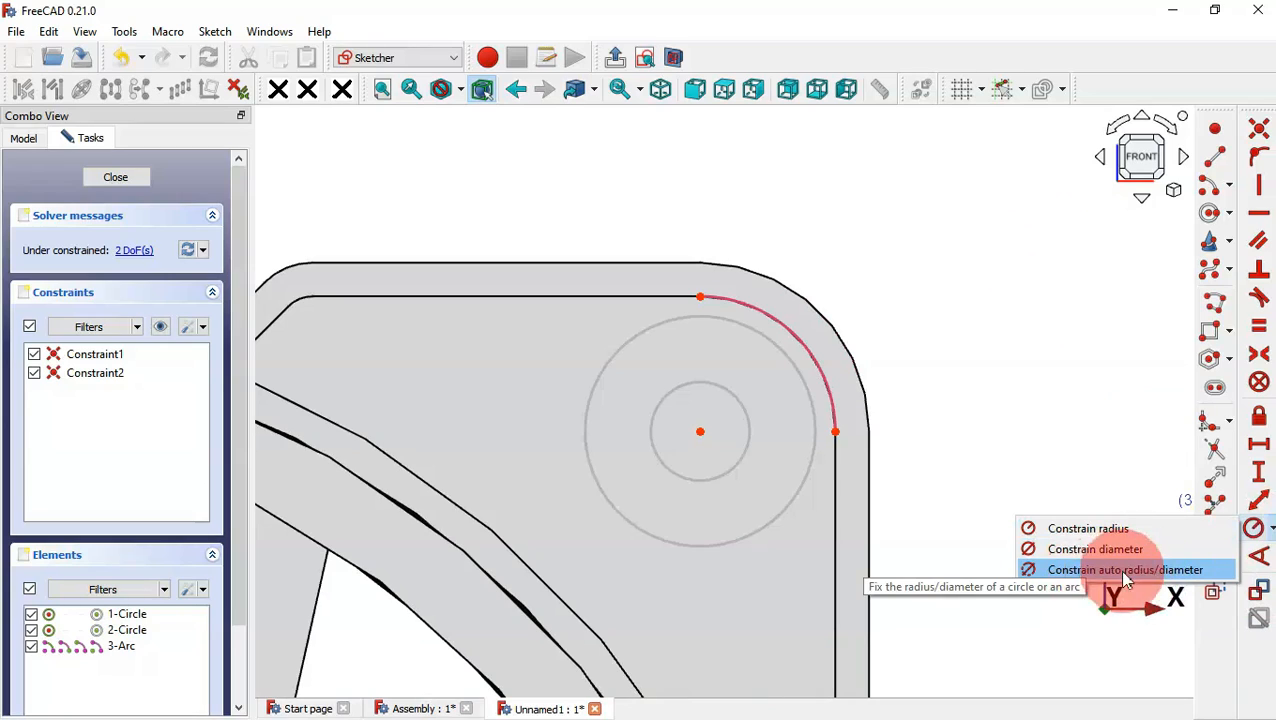
left_click(1163, 572)
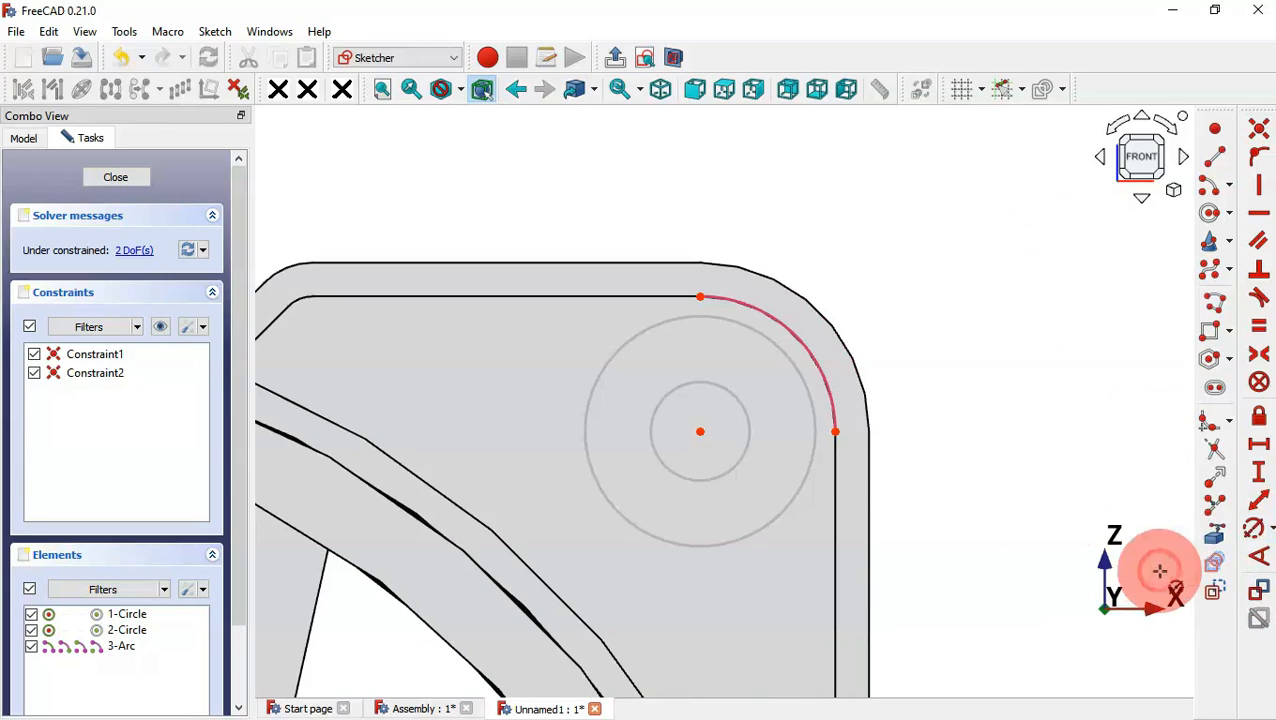
left_click(741, 403)
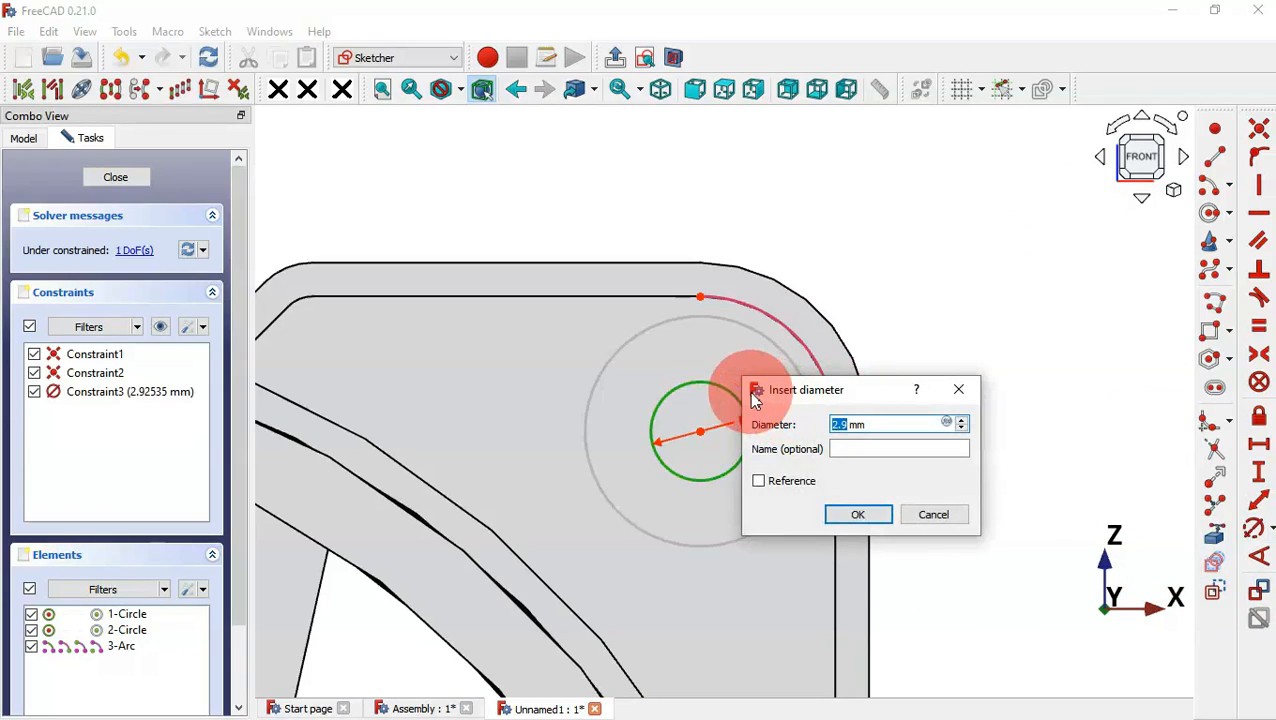
type("3")
key("Return")
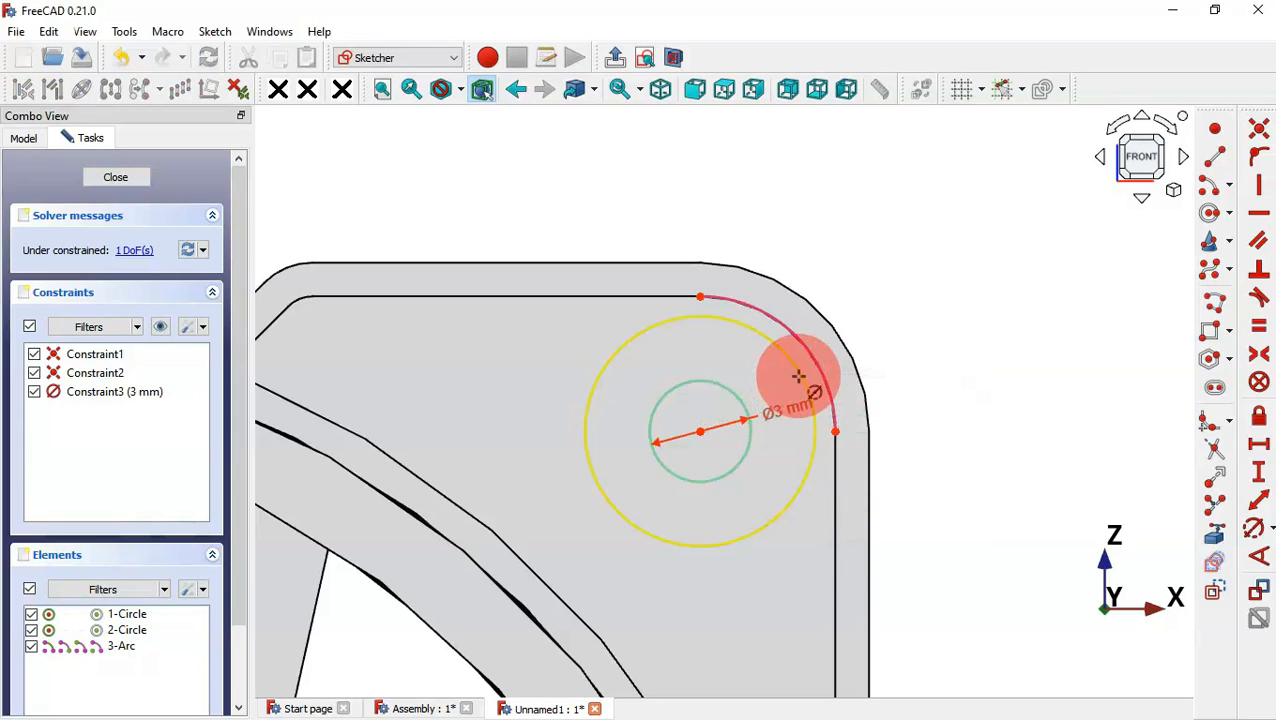
Step: Constrain the outer circle's diameter to 4 mm and close the sketch
left_click(800, 379)
type("4")
key("Return")
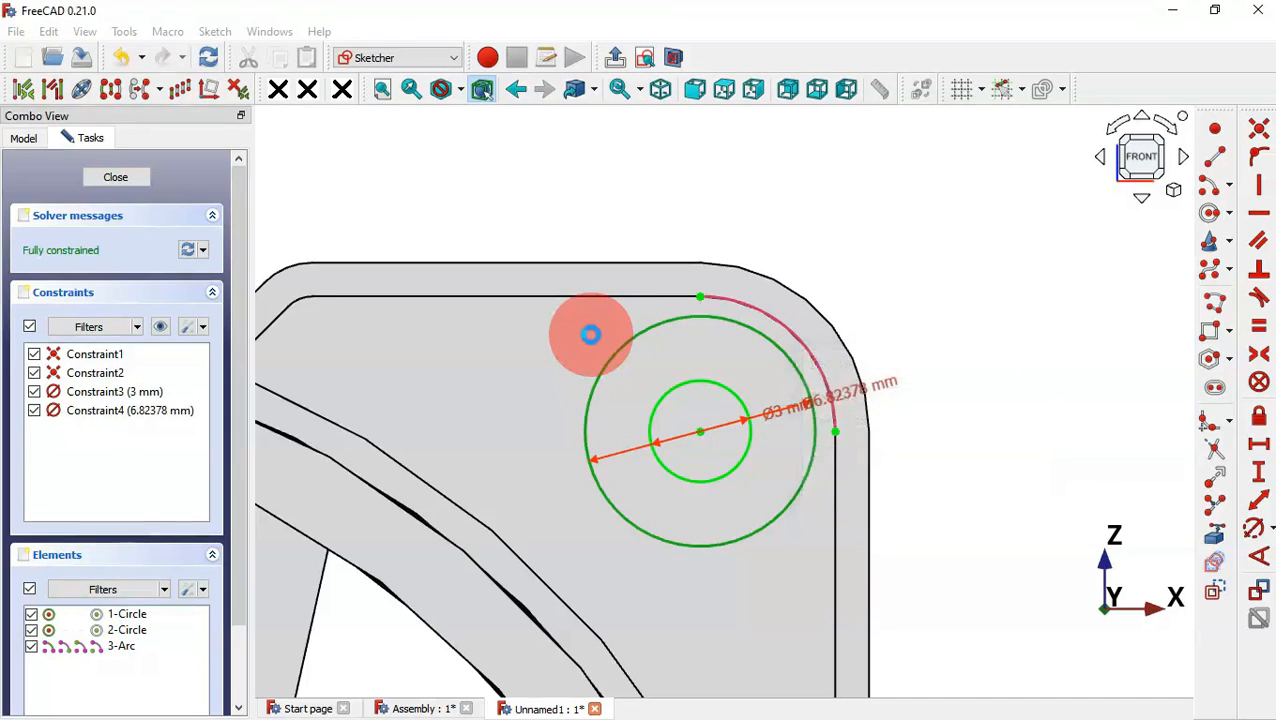
left_click(620, 59)
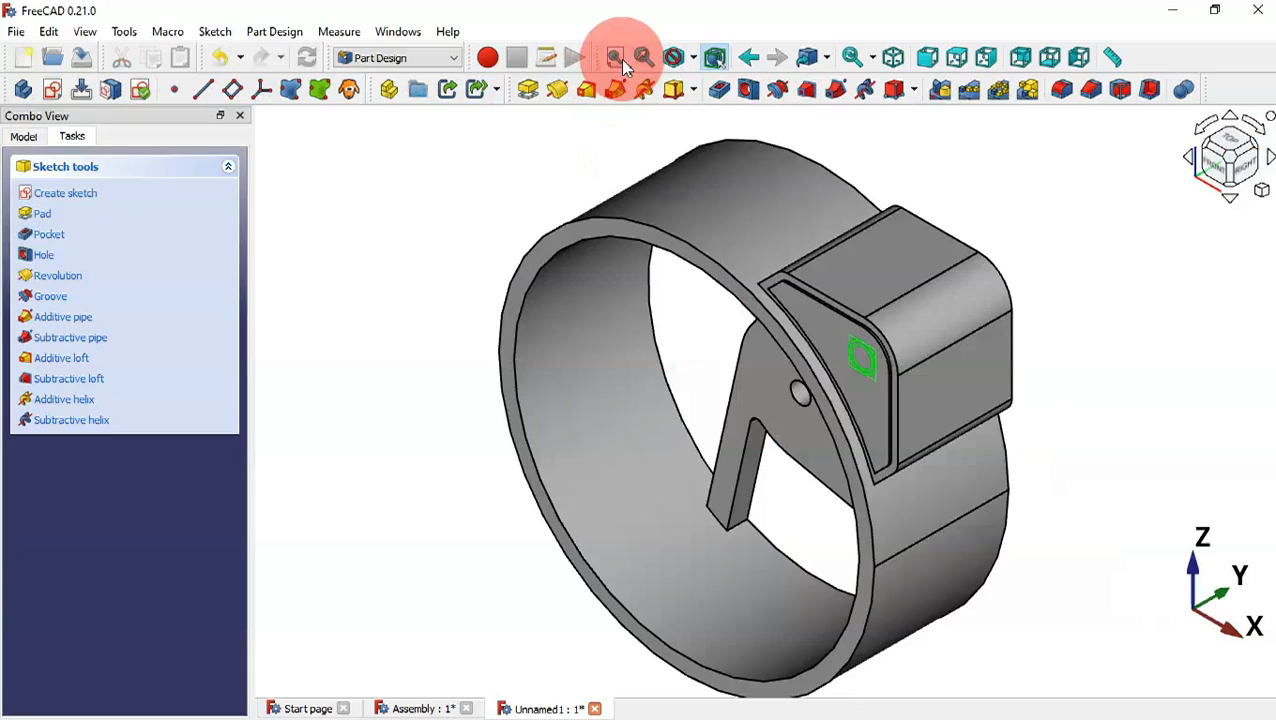
Step: Pocket the ring between the two circles to a depth of 0.3 mm
left_click(727, 92)
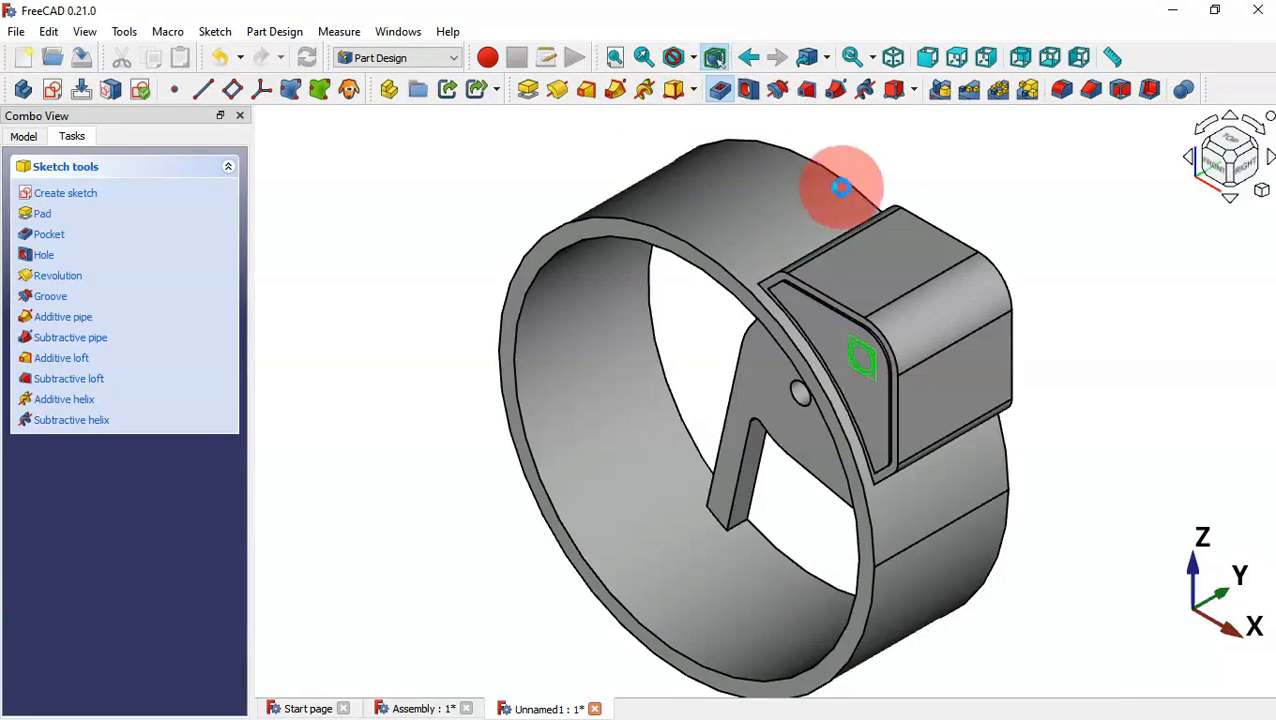
scroll(906, 244, "up", 3)
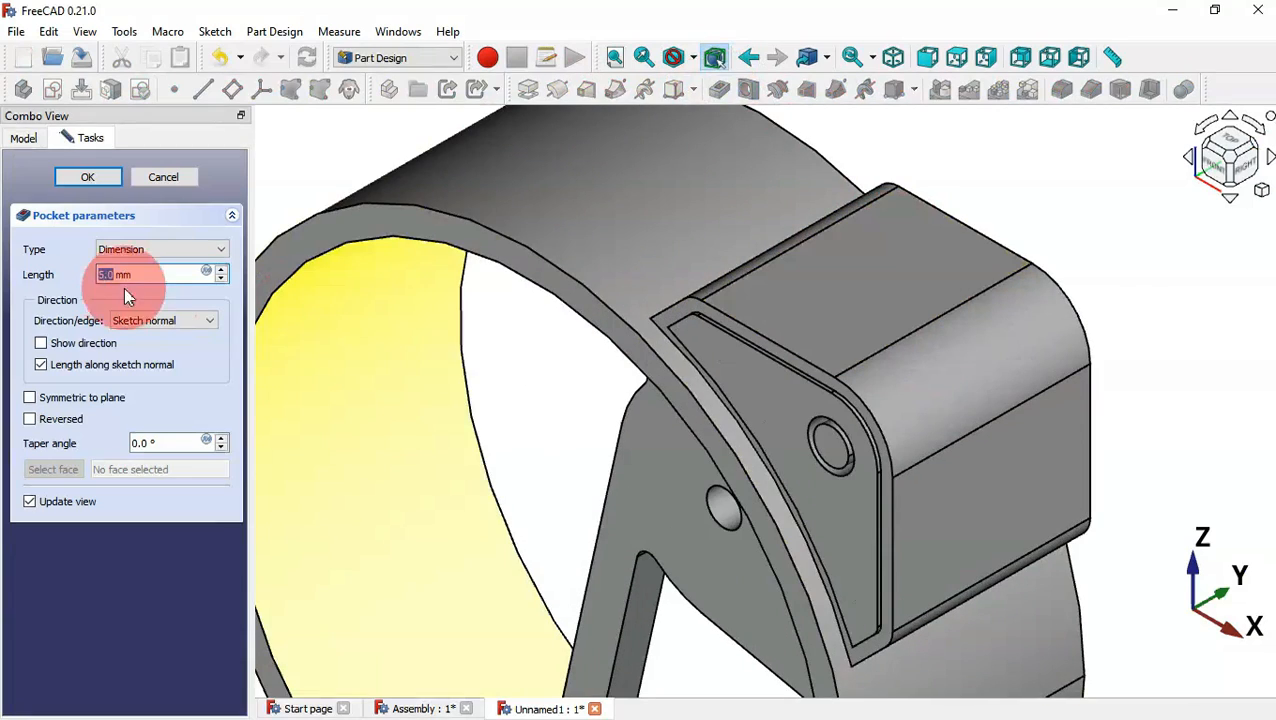
triple_click(165, 277)
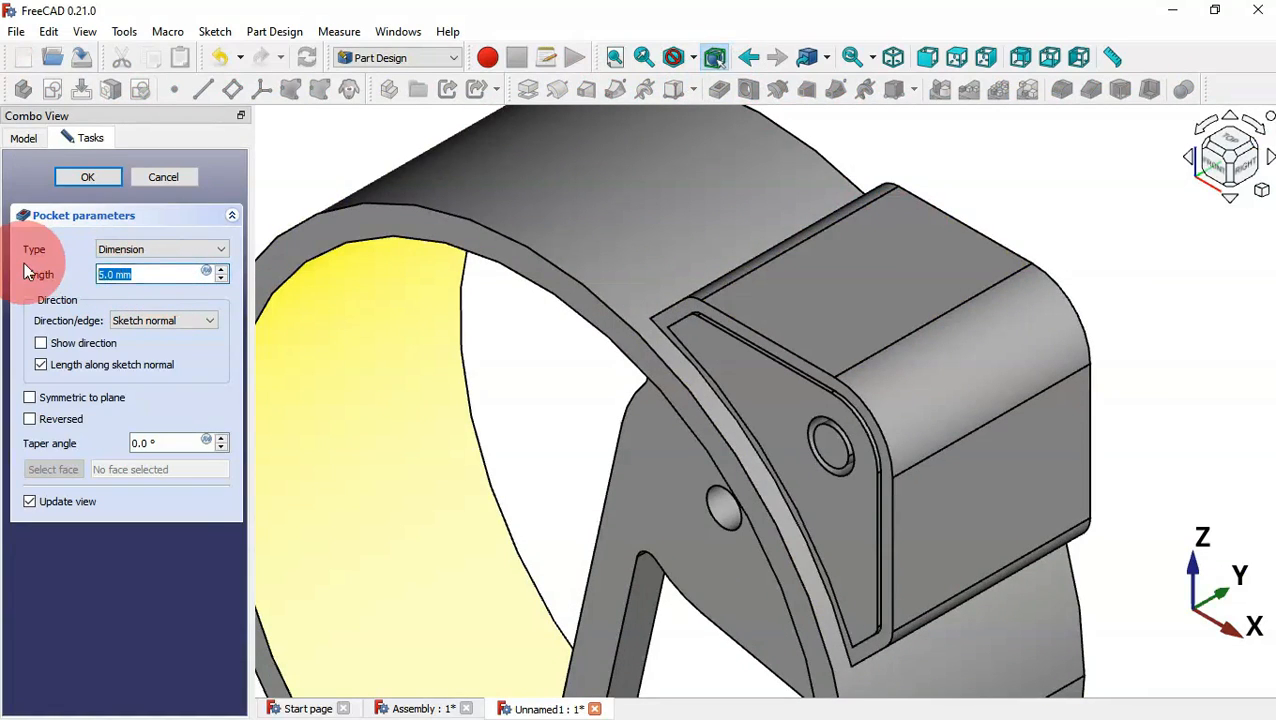
left_click(89, 182)
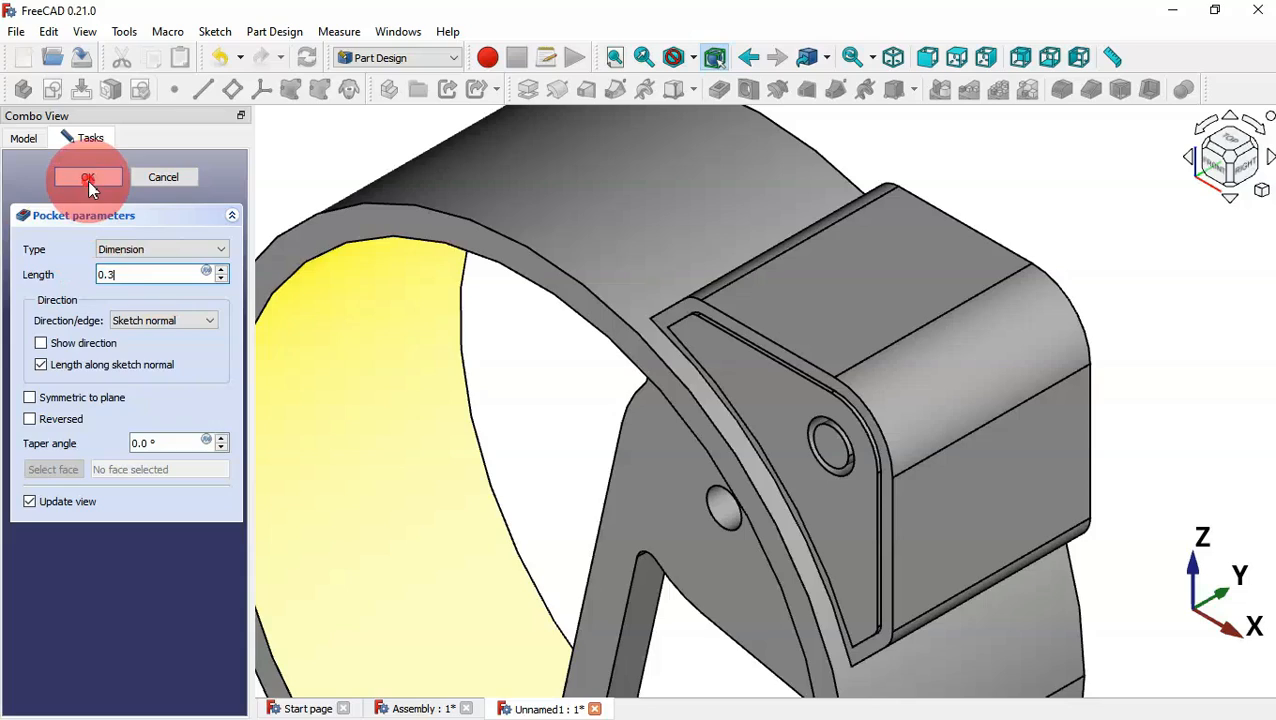
Step: Pocket the circular face inside the ring groove through all to make the lug's screw hole
middle_click_drag(625, 543, 747, 500)
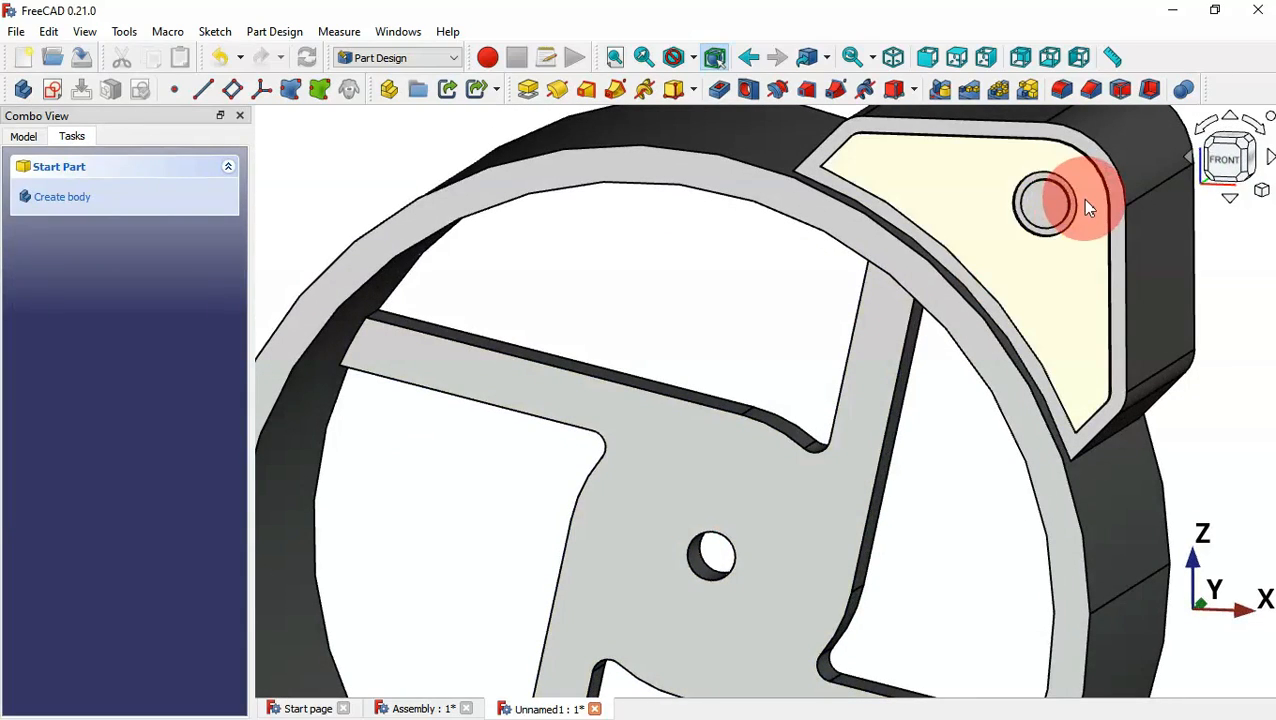
middle_click_drag(1082, 198, 960, 360)
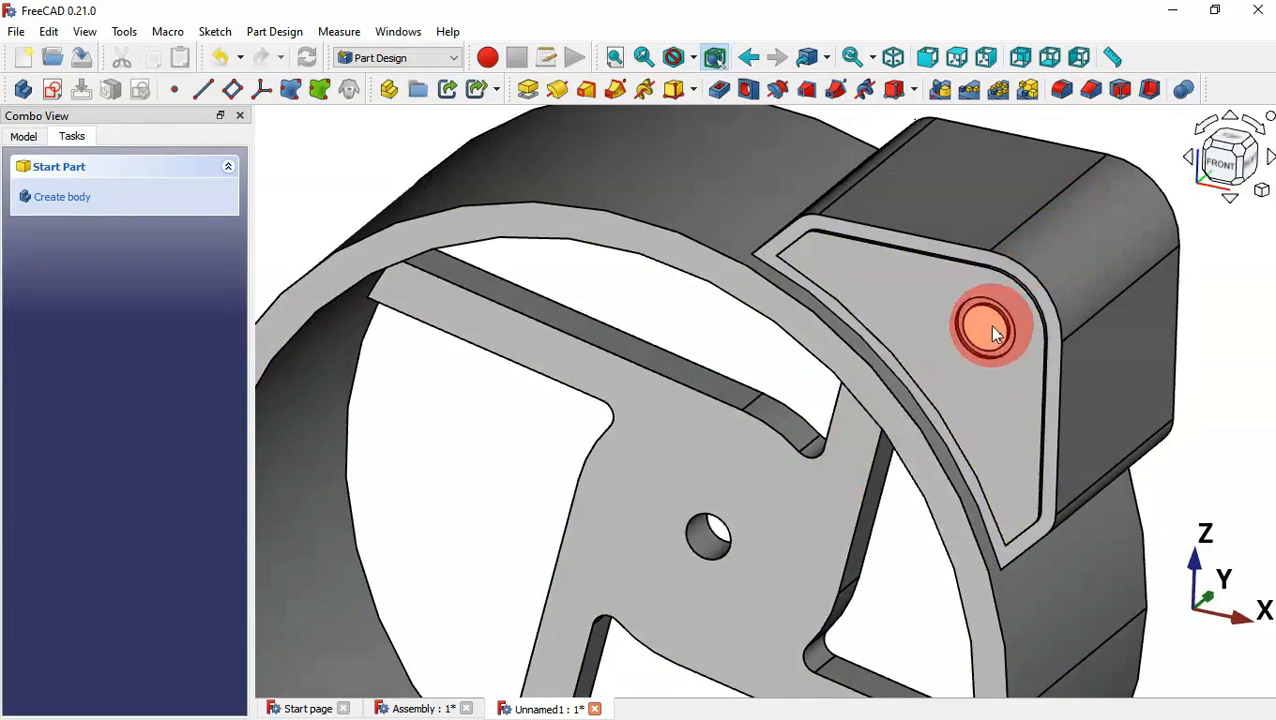
left_click(983, 330)
left_click(719, 90)
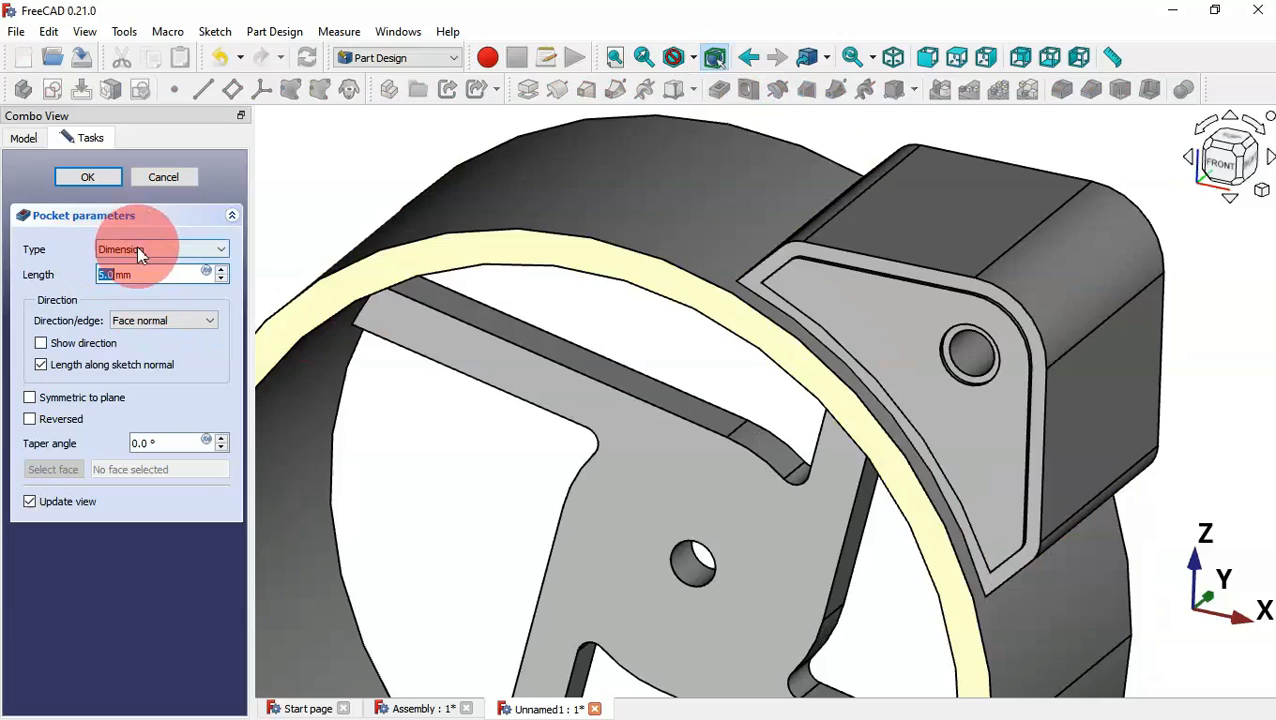
left_click(140, 250)
left_click(140, 264)
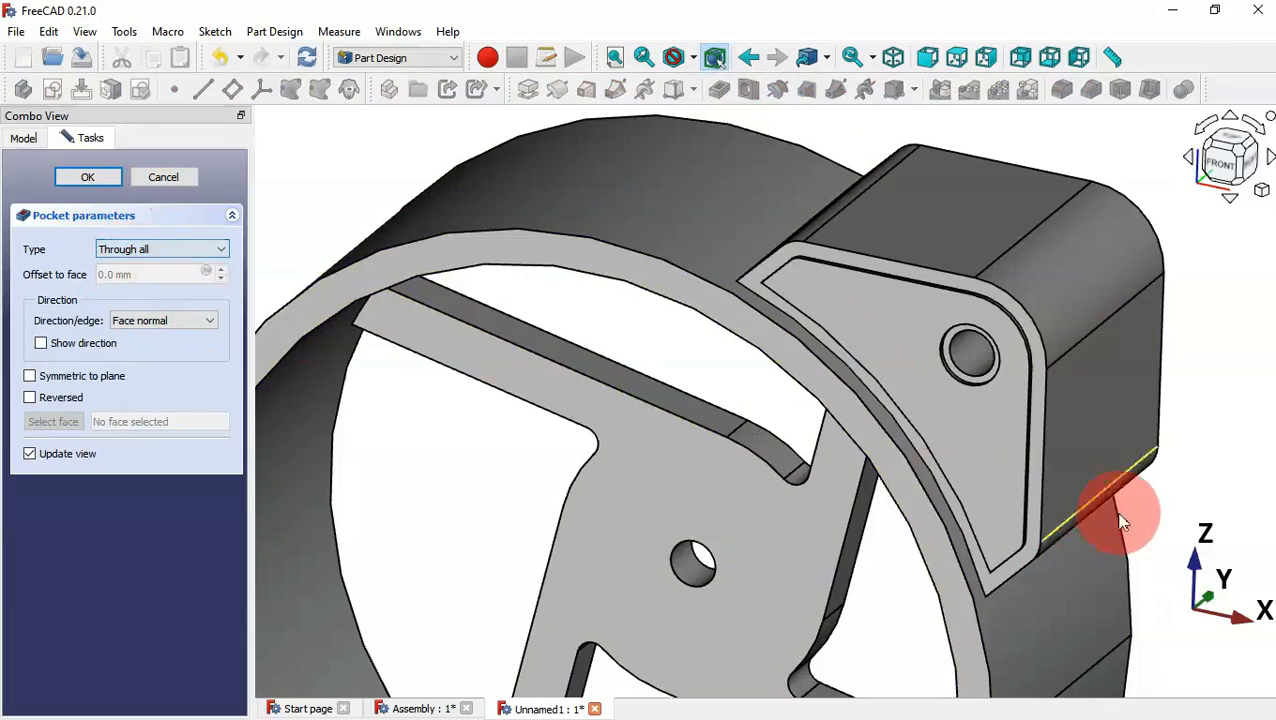
mouse_move(1120, 520)
left_mouse_down()
mouse_move(1225, 476)
mouse_move(812, 493)
mouse_move(703, 476)
mouse_move(409, 140)
left_mouse_up()
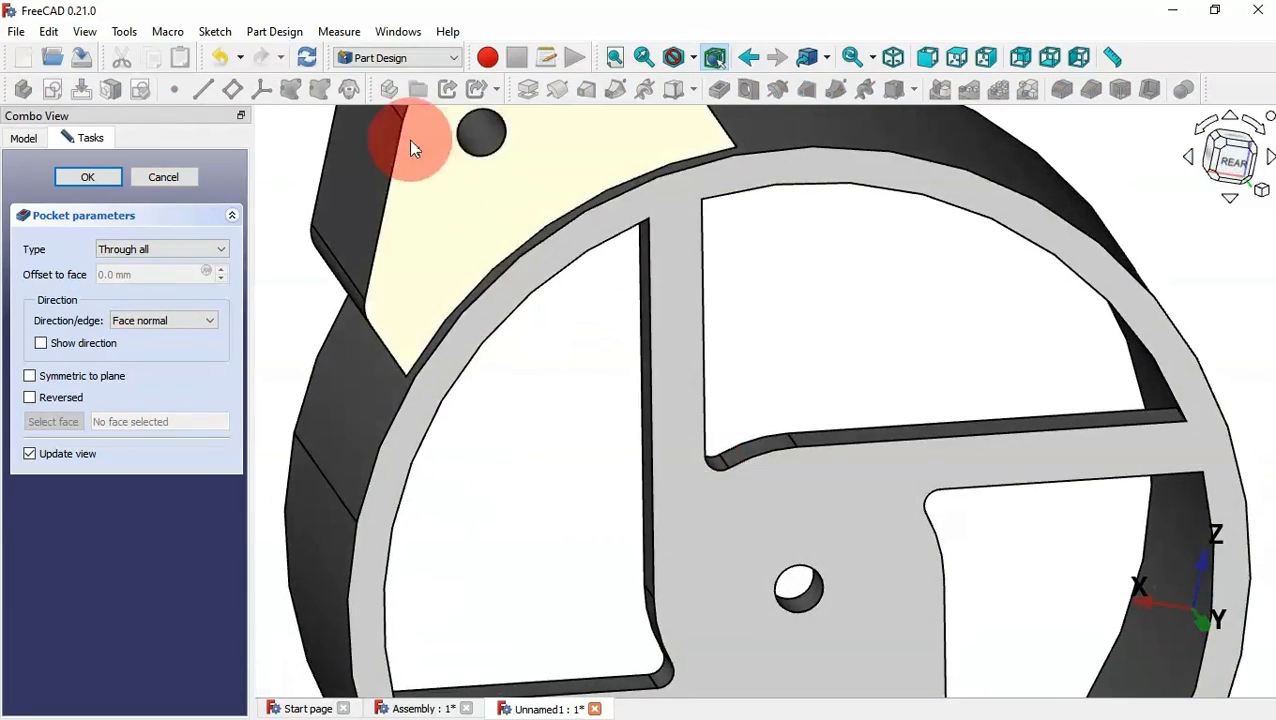
left_click(88, 177)
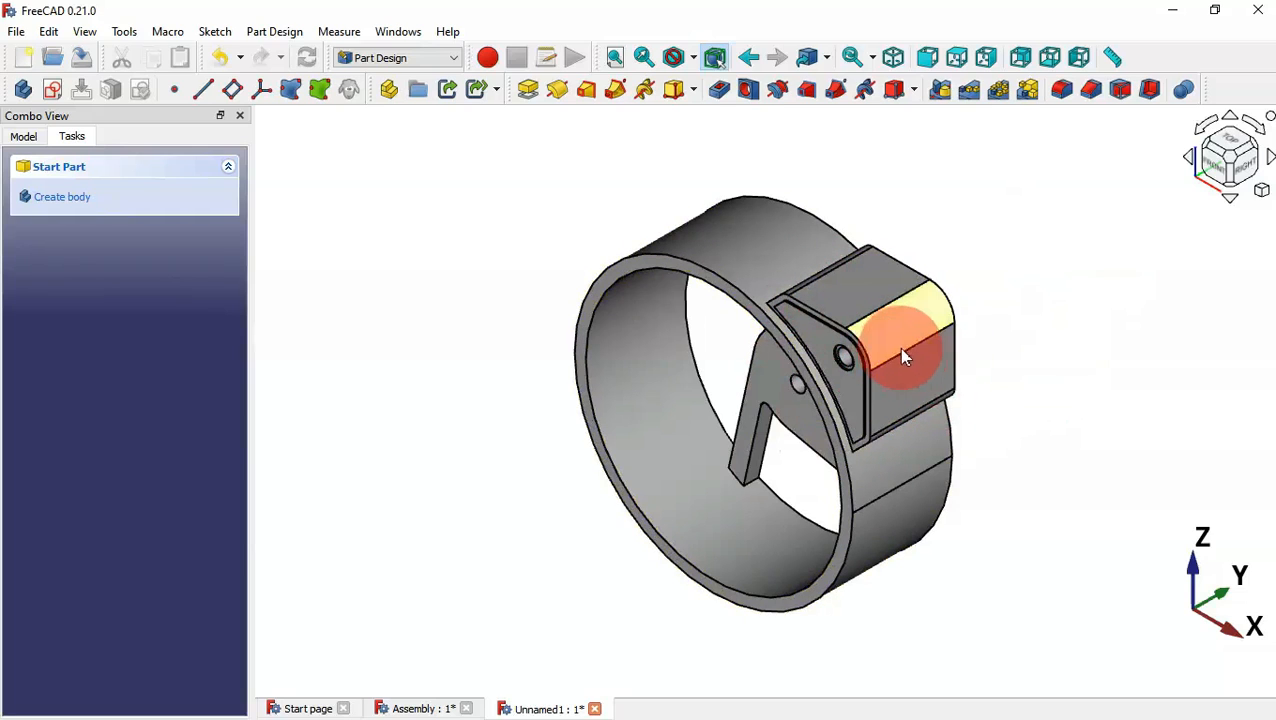
Step: Start a MultiTransform on the lug features Pad002, Fillet001, Fillet002, Pad003, Pocket and Pocket001
left_click(34, 138)
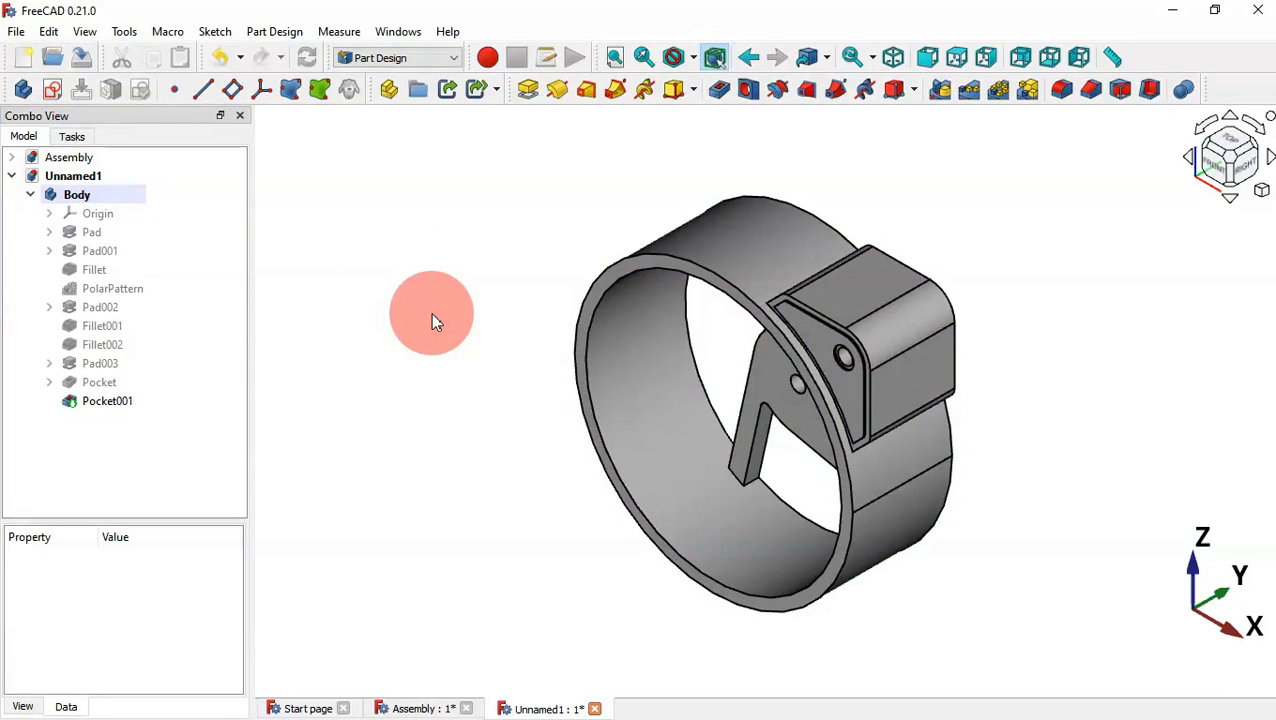
left_click(109, 310)
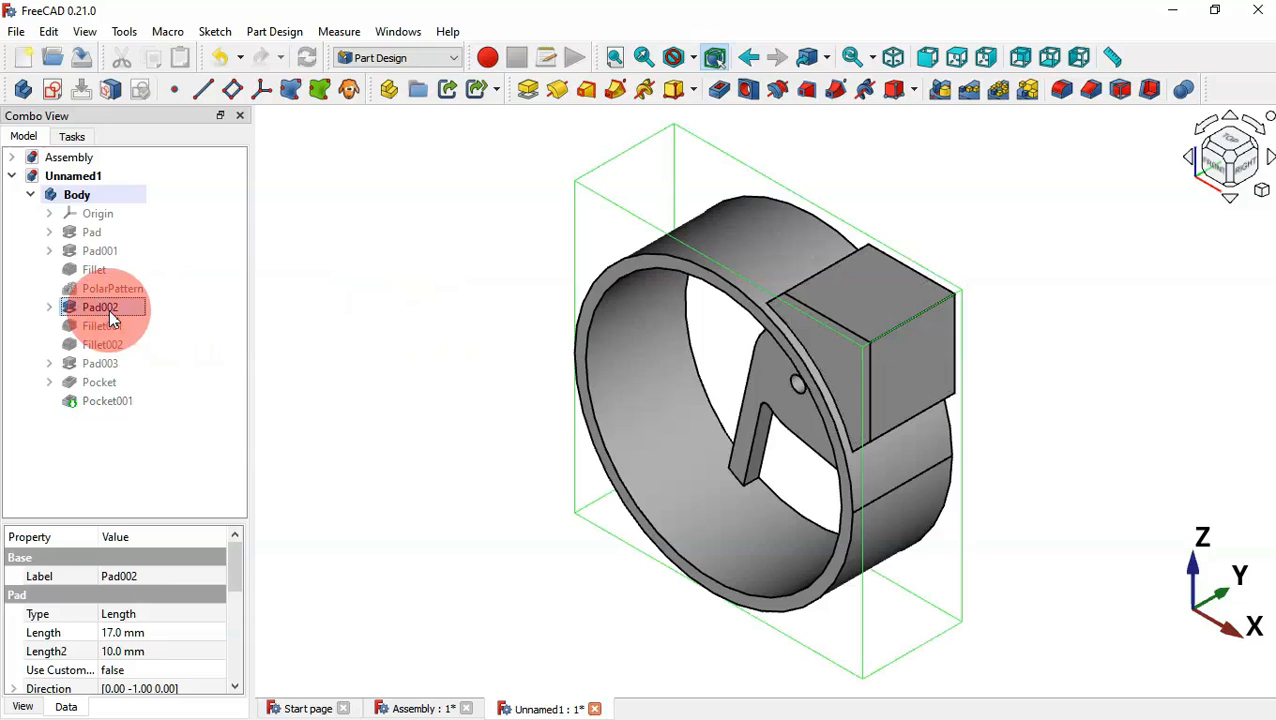
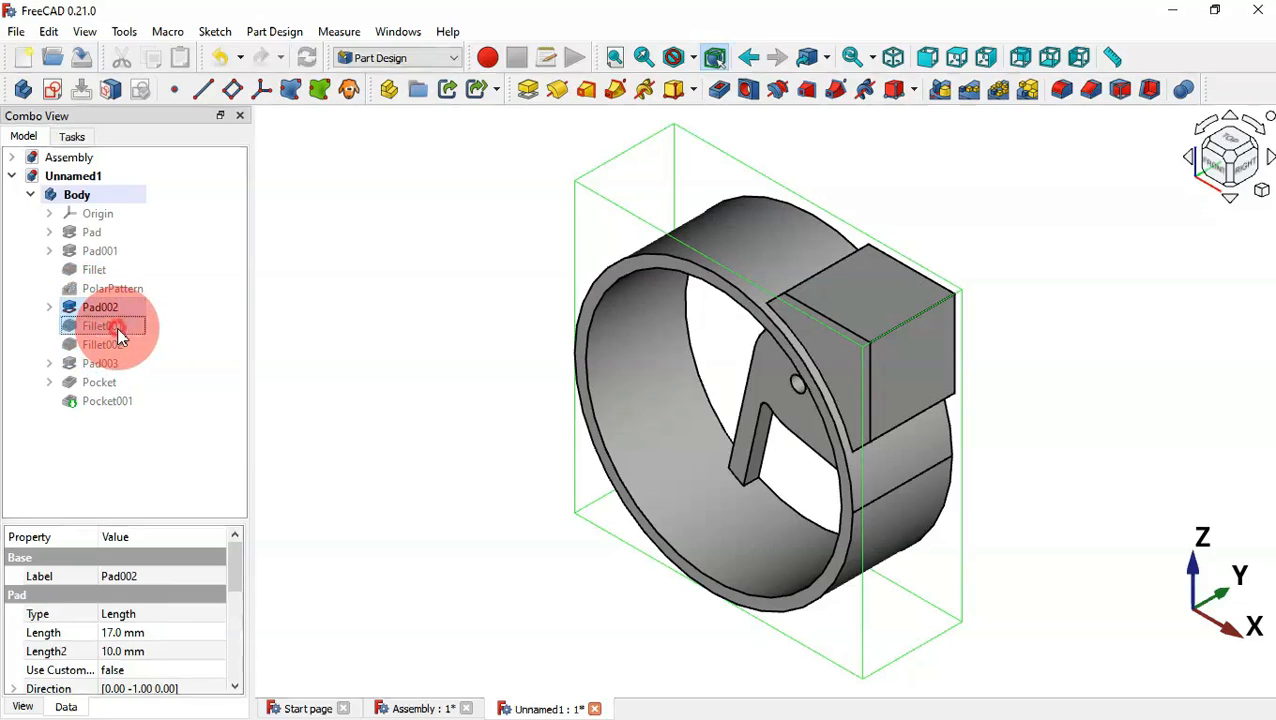
left_click(118, 344, "shift")
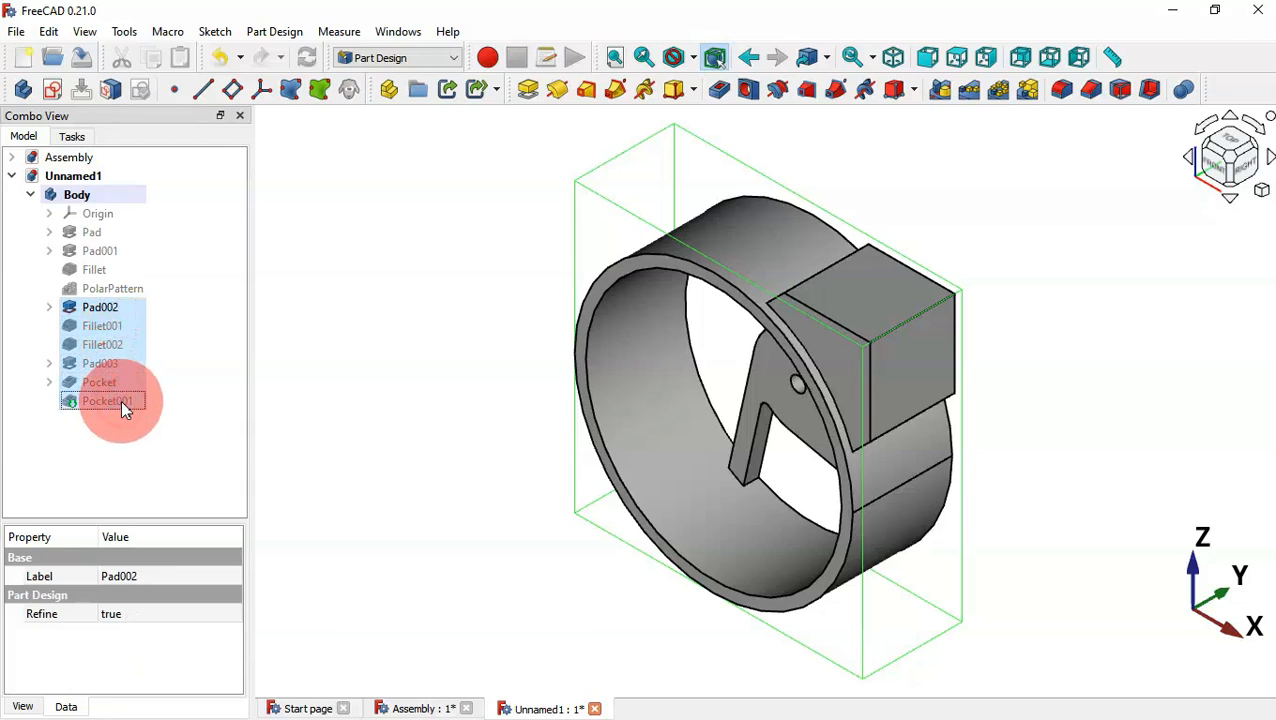
left_click(1030, 90)
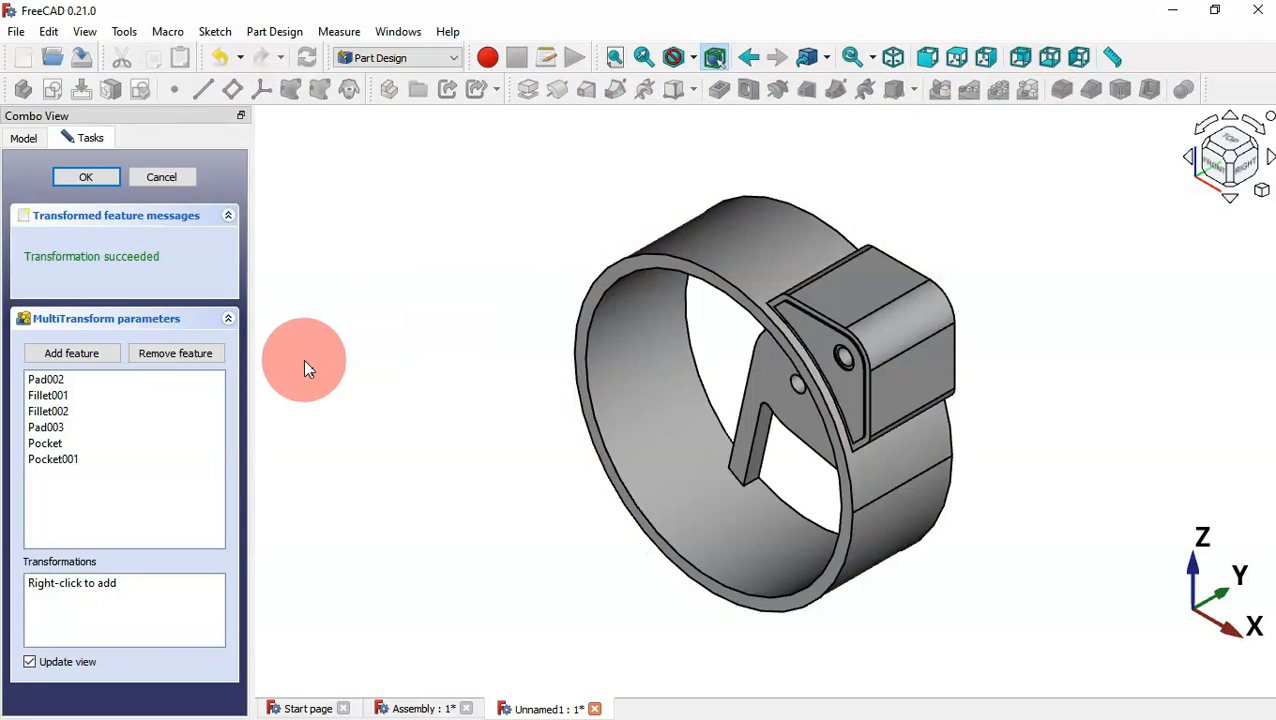
Step: Add a polar pattern with 4 occurrences around the ring to the lug's MultiTransform
left_click(146, 608)
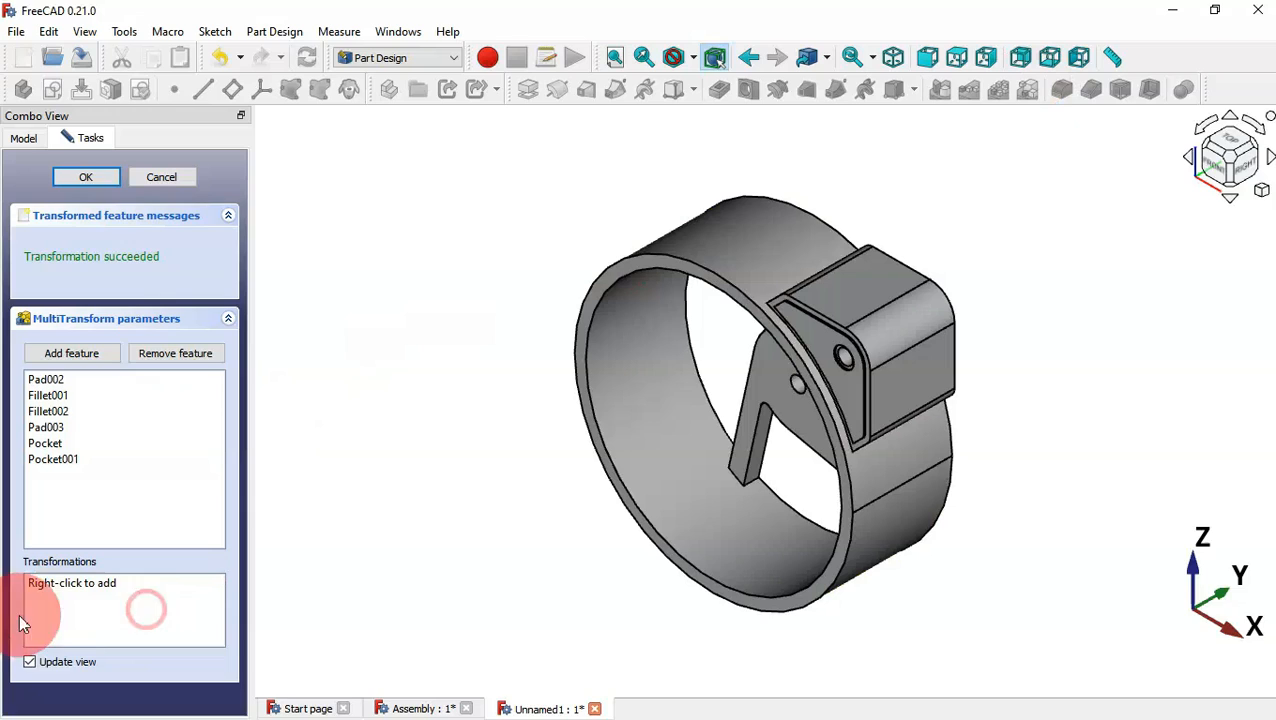
right_click(66, 626)
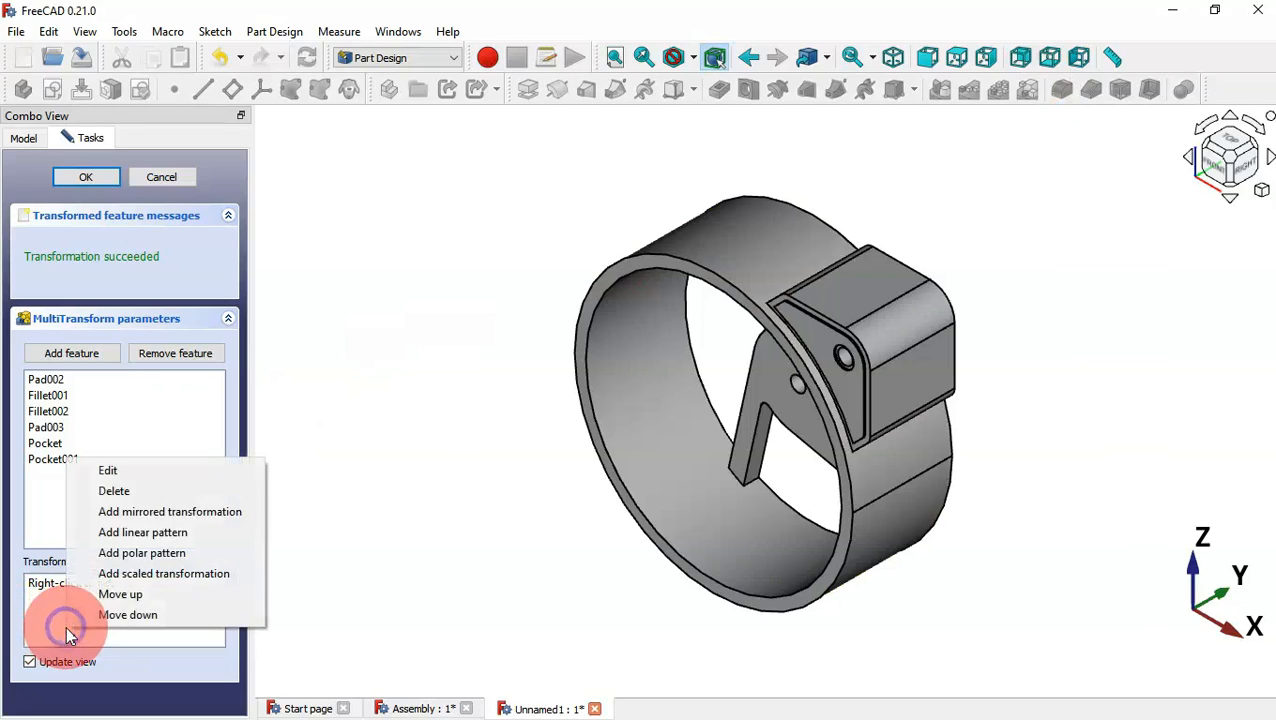
left_click(200, 553)
left_click_drag(238, 497, 238, 624)
middle_click_drag(421, 584, 918, 292)
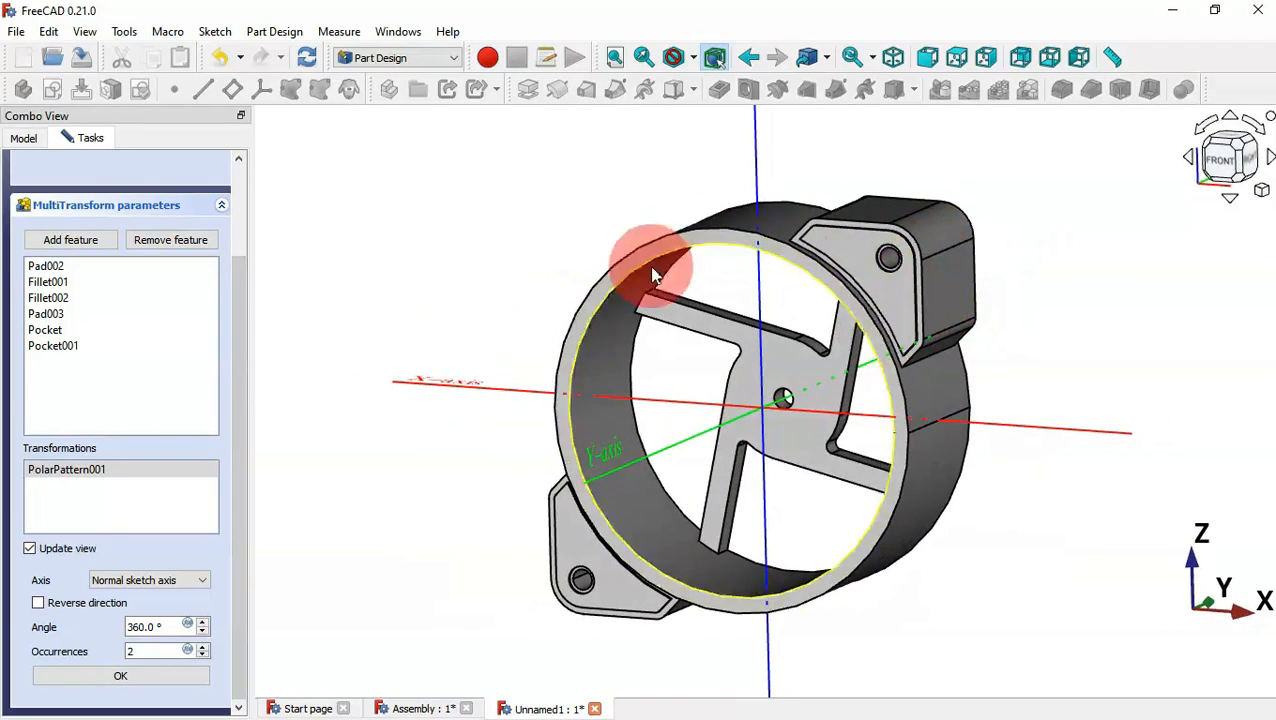
left_click(600, 465)
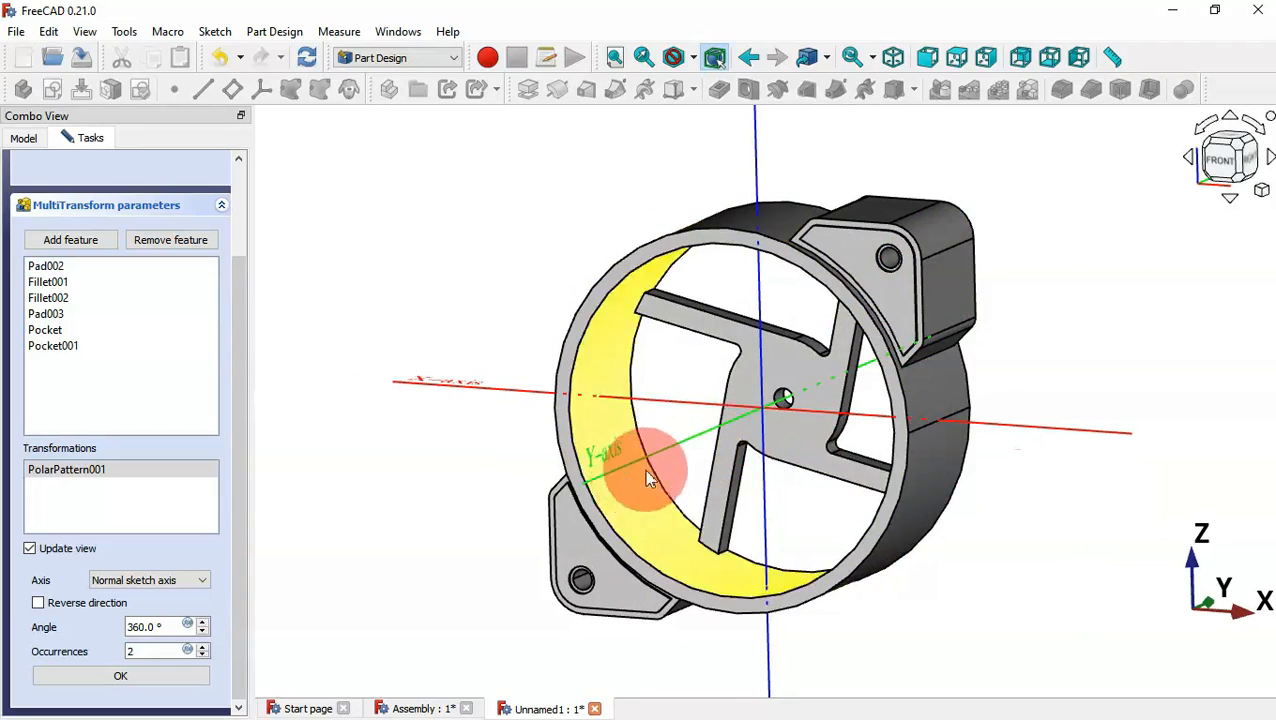
double_click(153, 652)
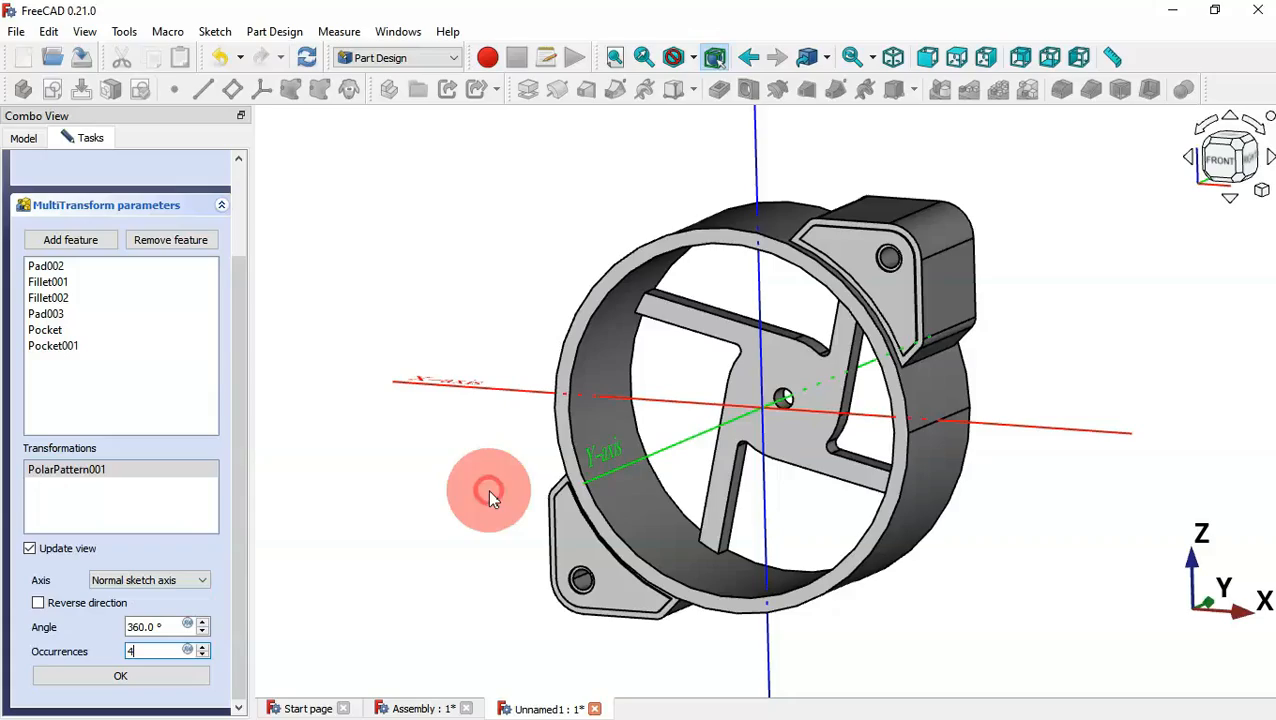
middle_click_drag(1099, 272, 1137, 358)
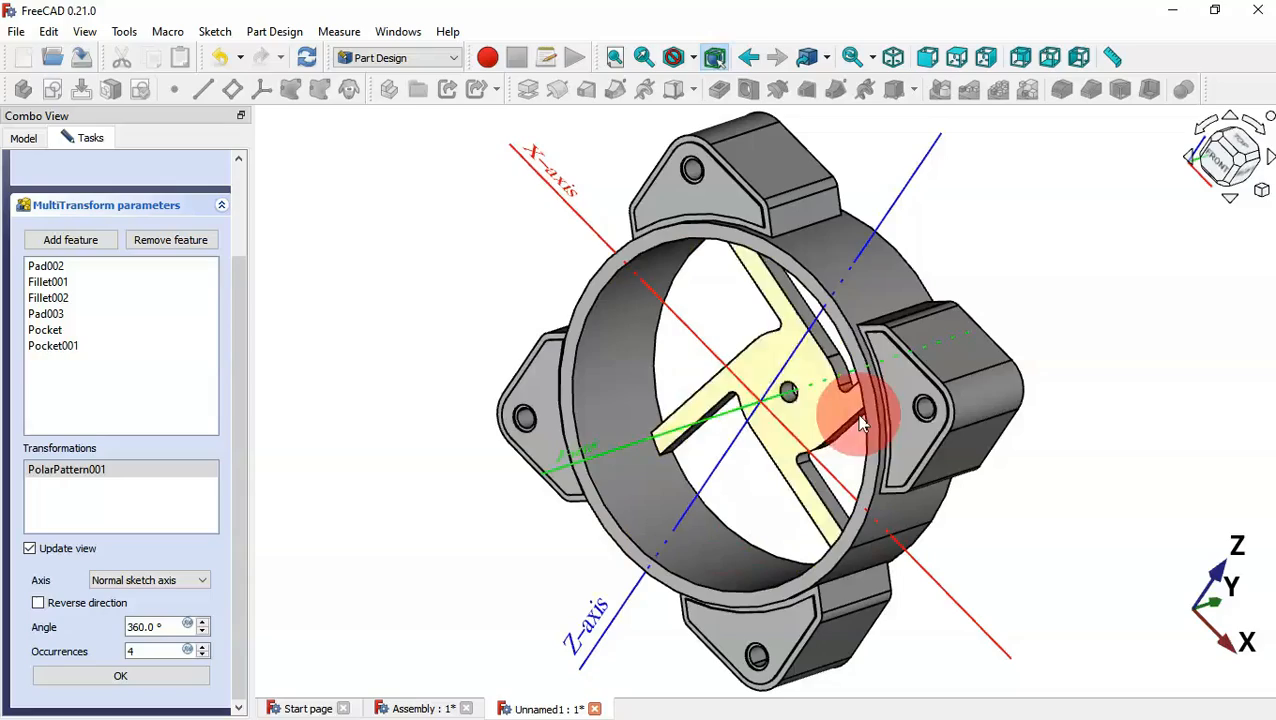
mouse_move(1148, 447)
middle_mouse_down()
mouse_move(789, 427)
mouse_move(888, 444)
mouse_move(1131, 441)
middle_mouse_up()
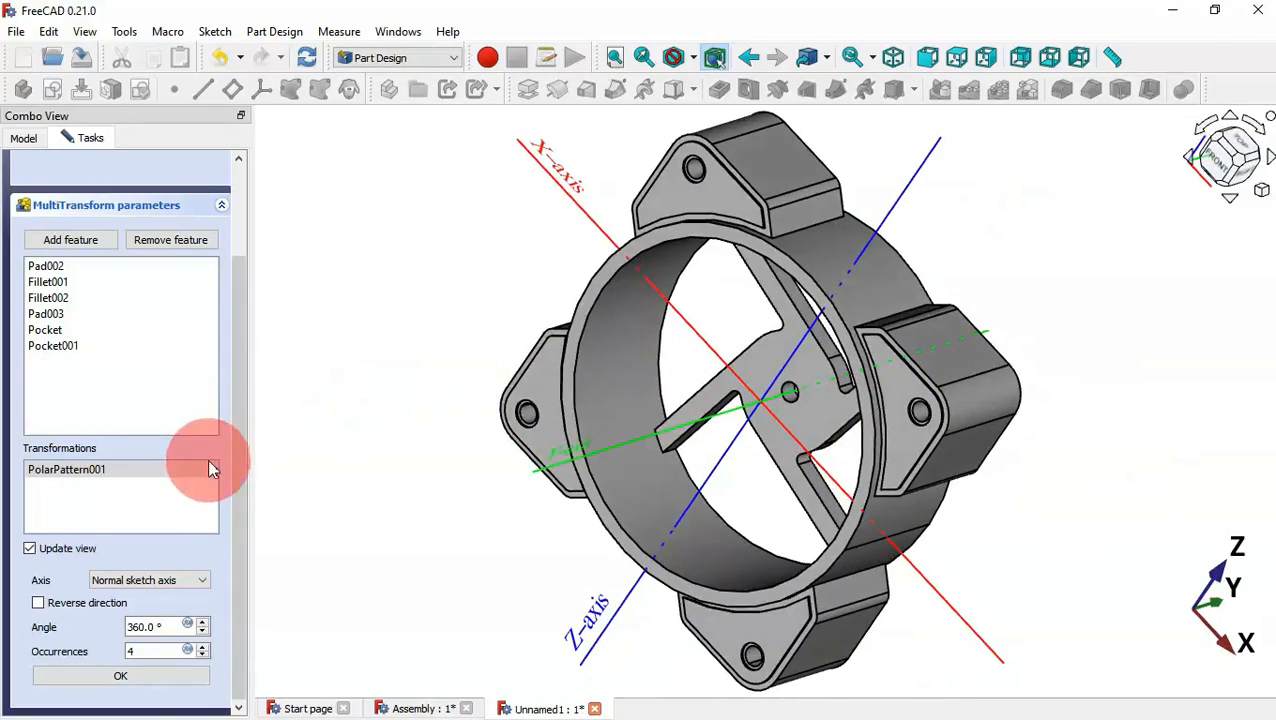
left_click(172, 678)
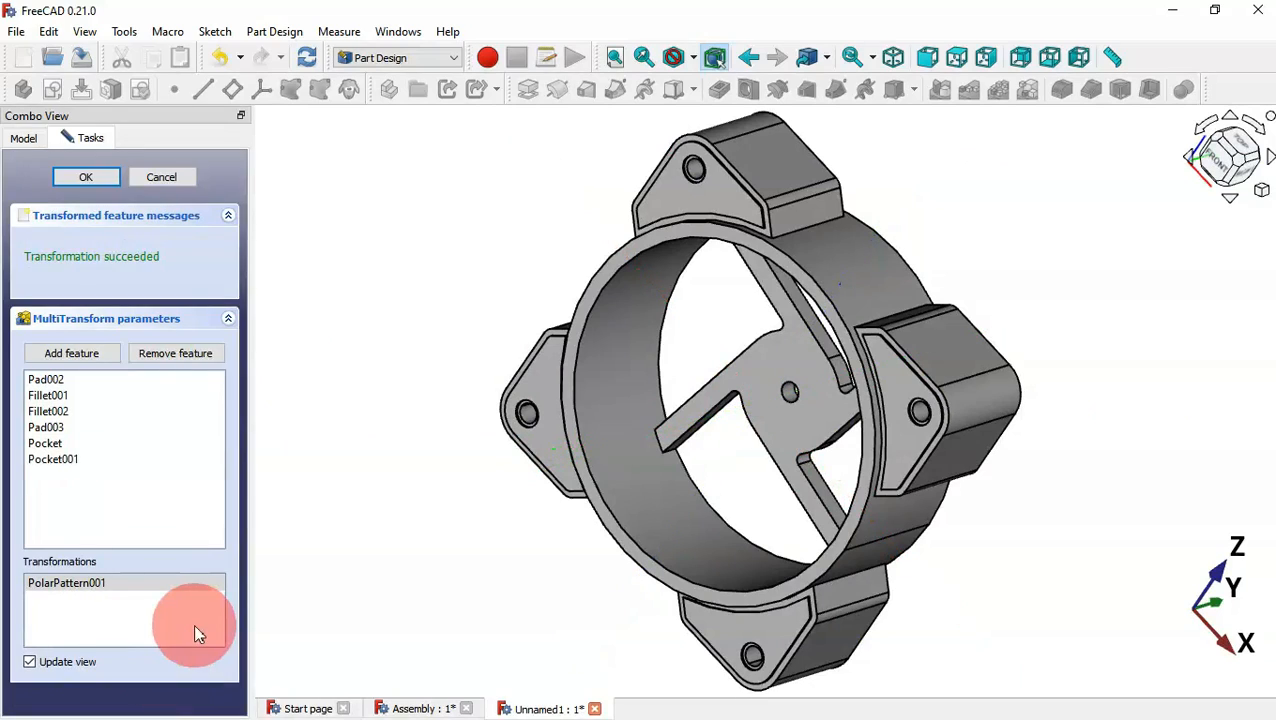
Step: Add a mirrored transformation about the base XZ plane to the MultiTransform and finish the feature
right_click(196, 632)
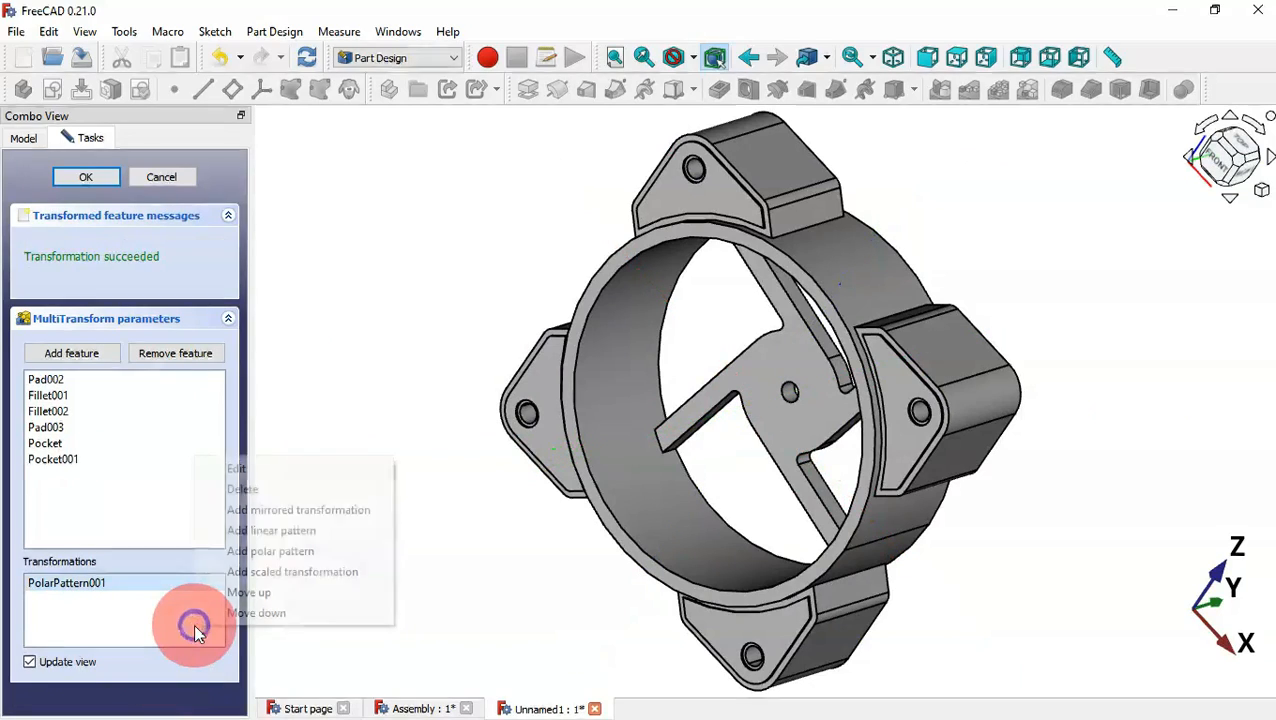
left_click(353, 510)
middle_click_drag(1178, 366, 865, 462)
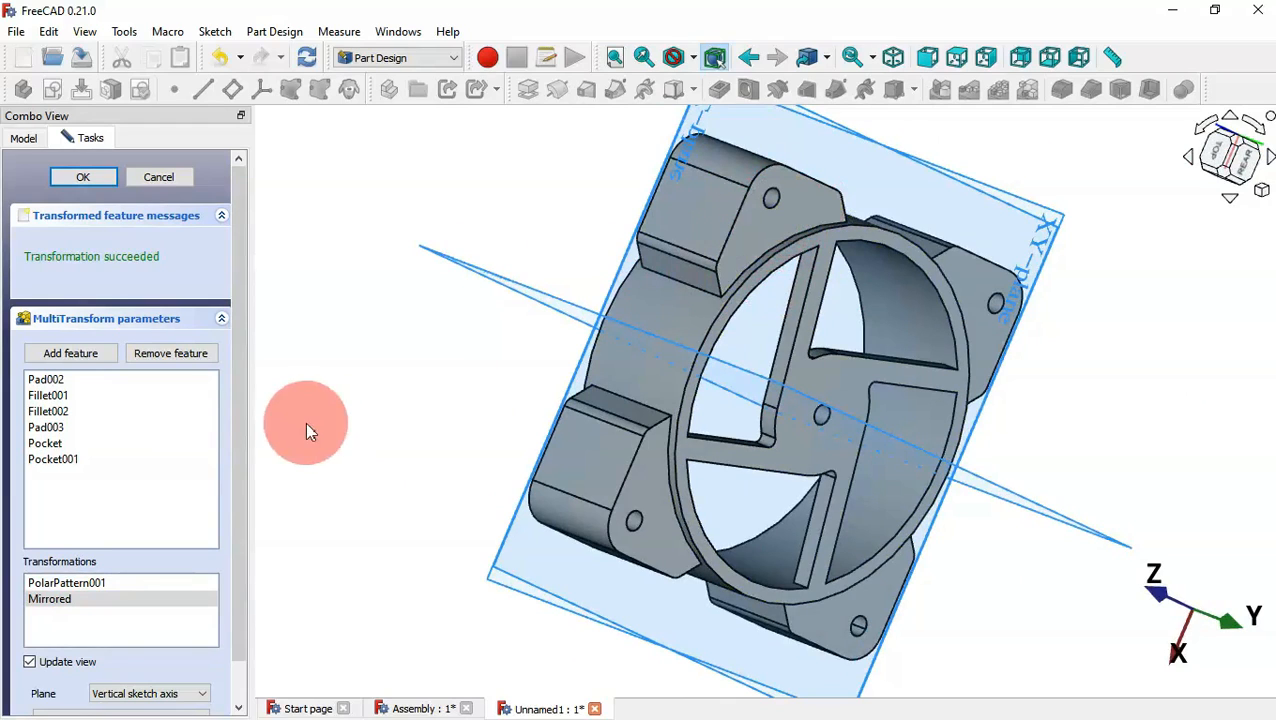
left_click_drag(237, 388, 240, 490)
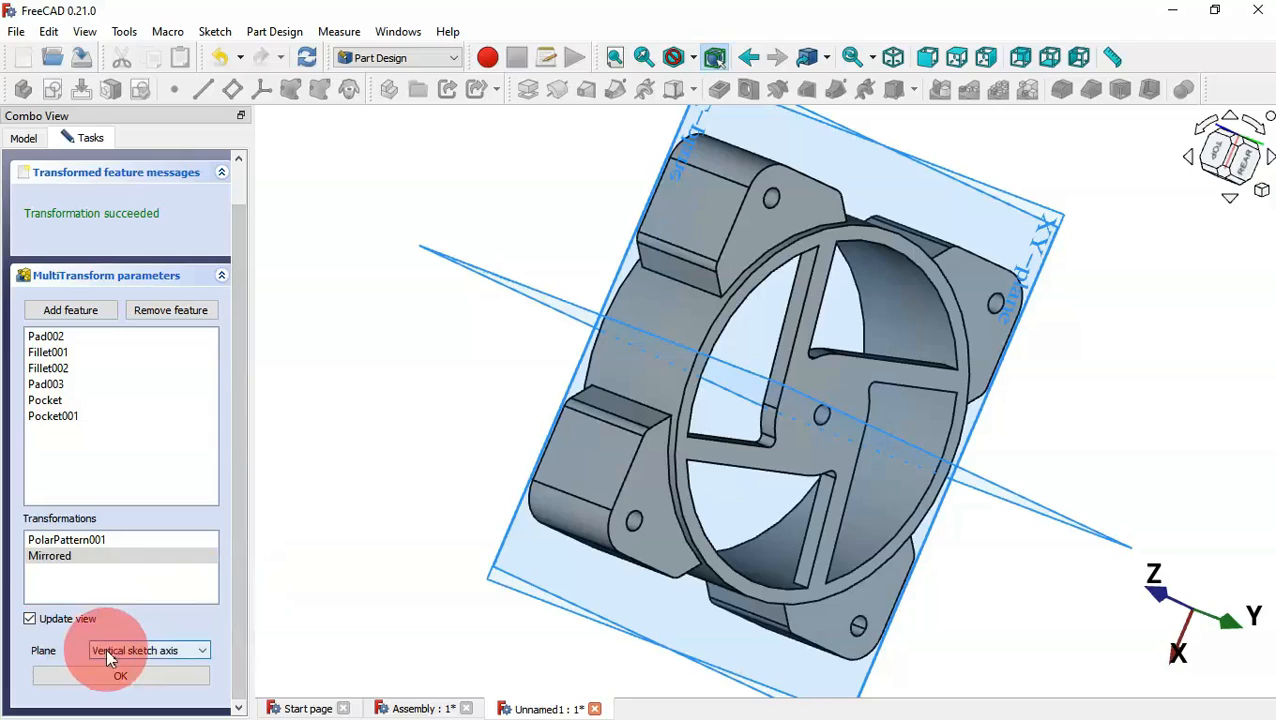
left_click(134, 653)
left_click(134, 653)
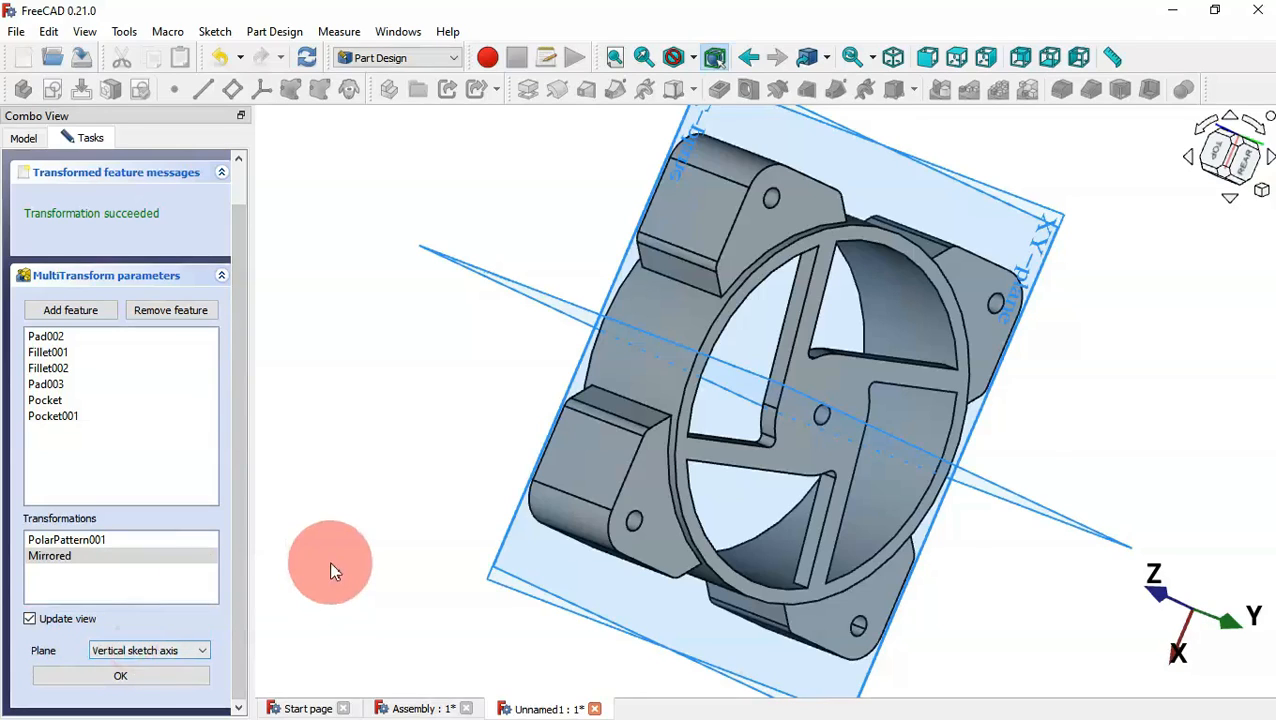
key("0")
scroll(777, 196, "up", 2)
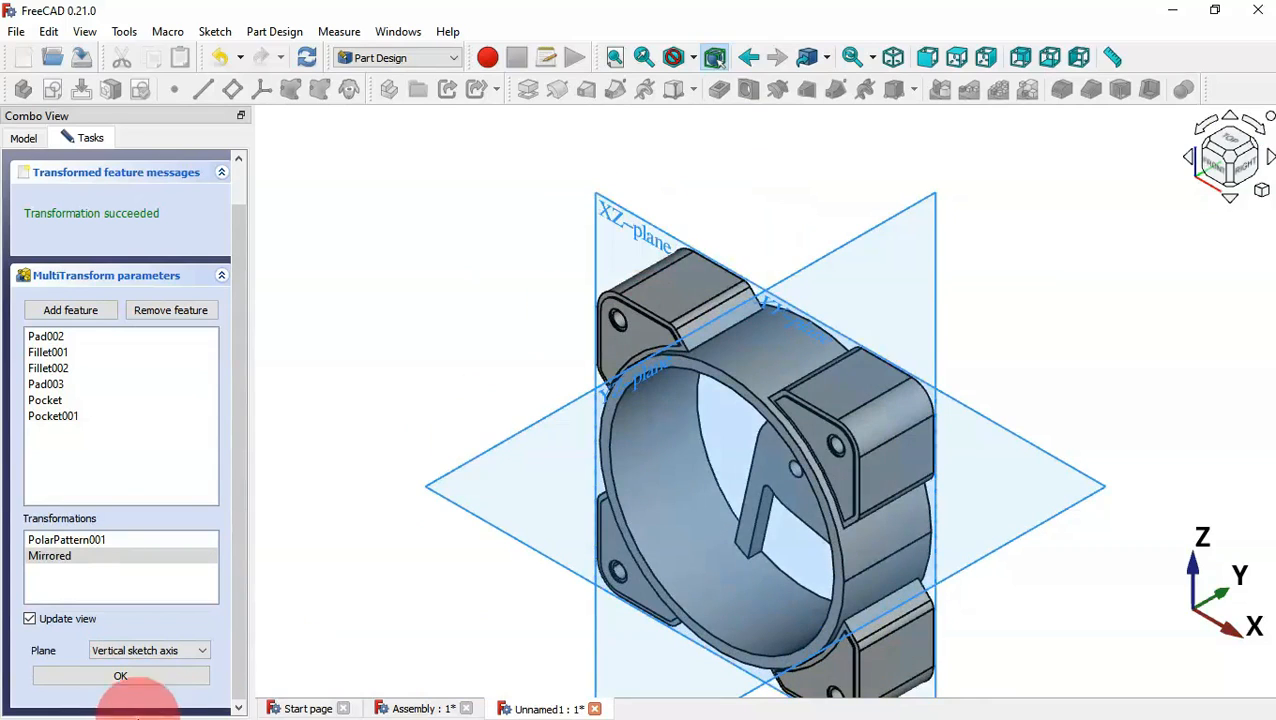
left_click(170, 651)
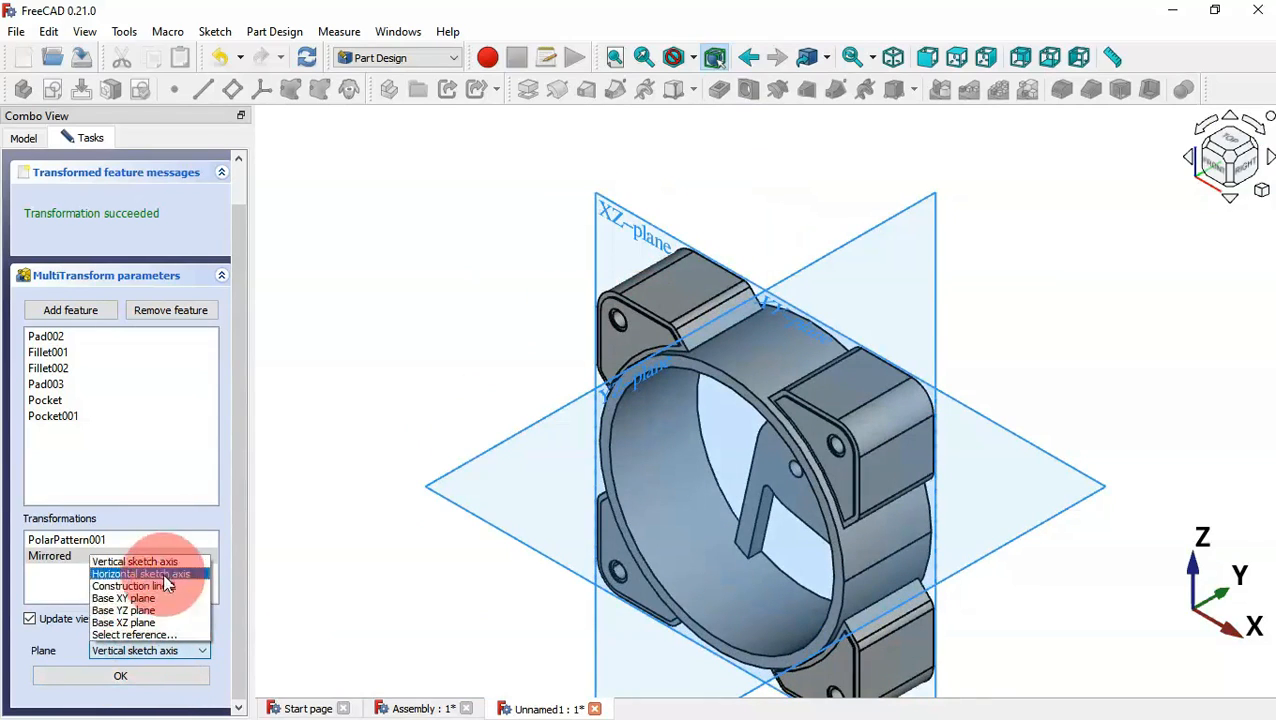
left_click(176, 624)
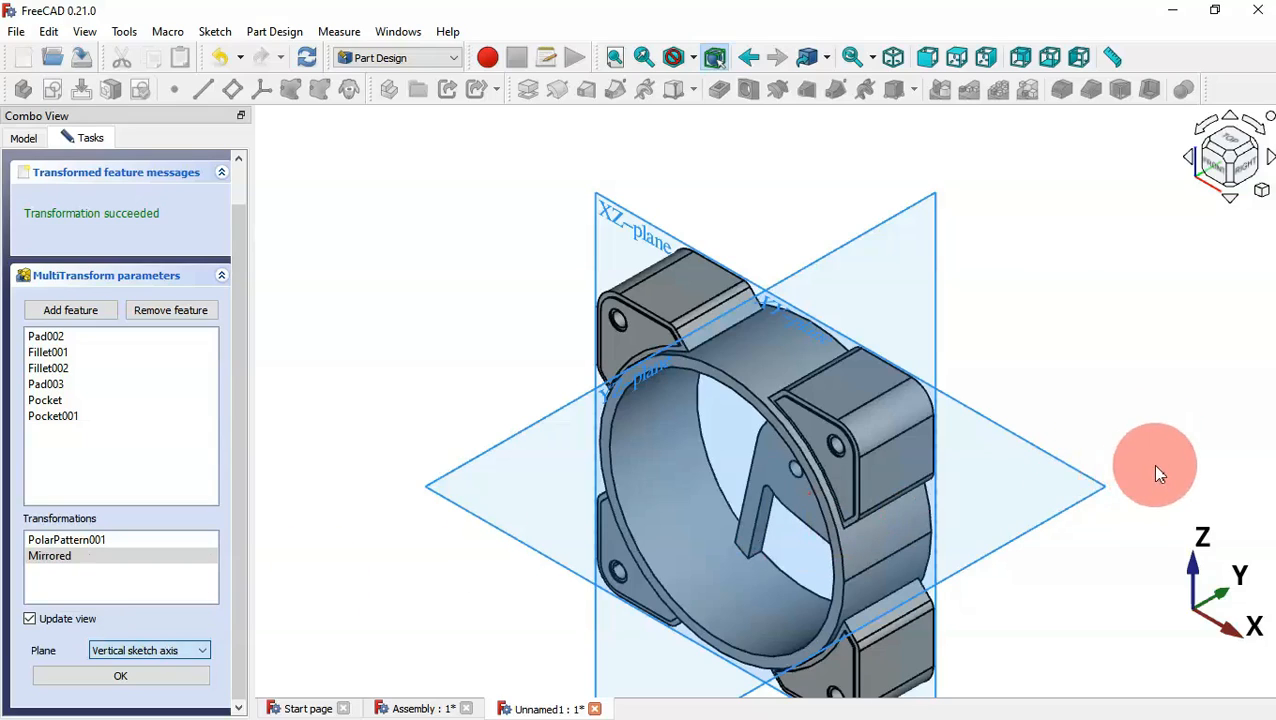
left_click(1070, 482)
mouse_move(1078, 484)
left_mouse_down()
mouse_move(1097, 488)
mouse_move(815, 496)
mouse_move(829, 490)
mouse_move(800, 462)
mouse_move(887, 505)
left_mouse_up()
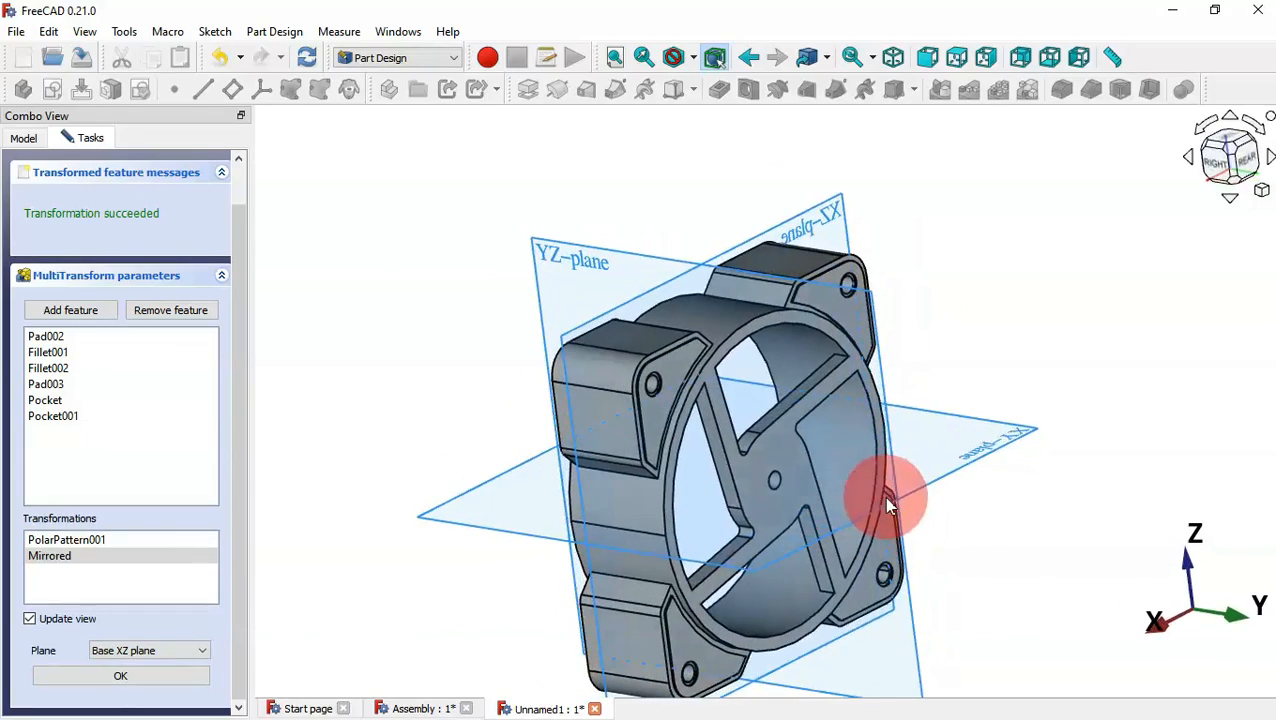
left_click_drag(241, 477, 249, 265)
left_click(73, 180)
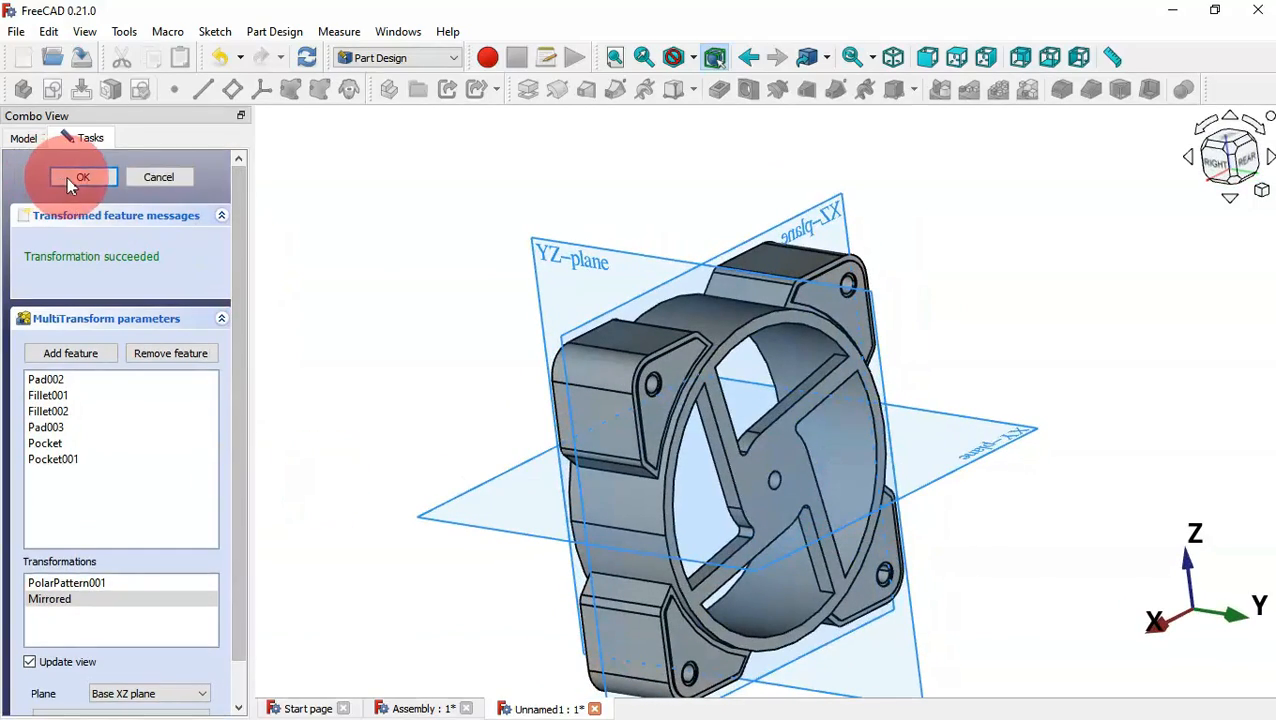
mouse_move(507, 404)
left_mouse_down()
mouse_move(931, 396)
mouse_move(368, 301)
mouse_move(430, 342)
mouse_move(680, 410)
left_mouse_up()
key("0")
key("v")
key("f")
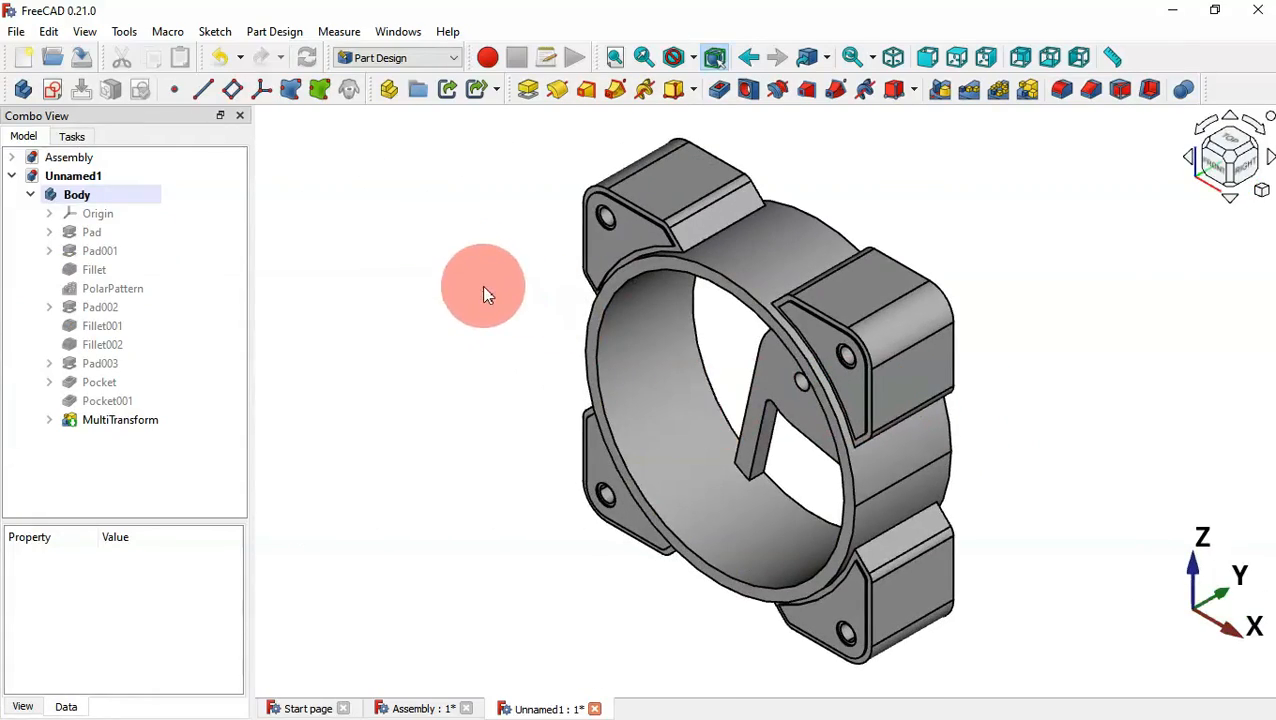
Step: Start a new sketch on the YZ plane and section the model view at the sketch plane
left_click(50, 92)
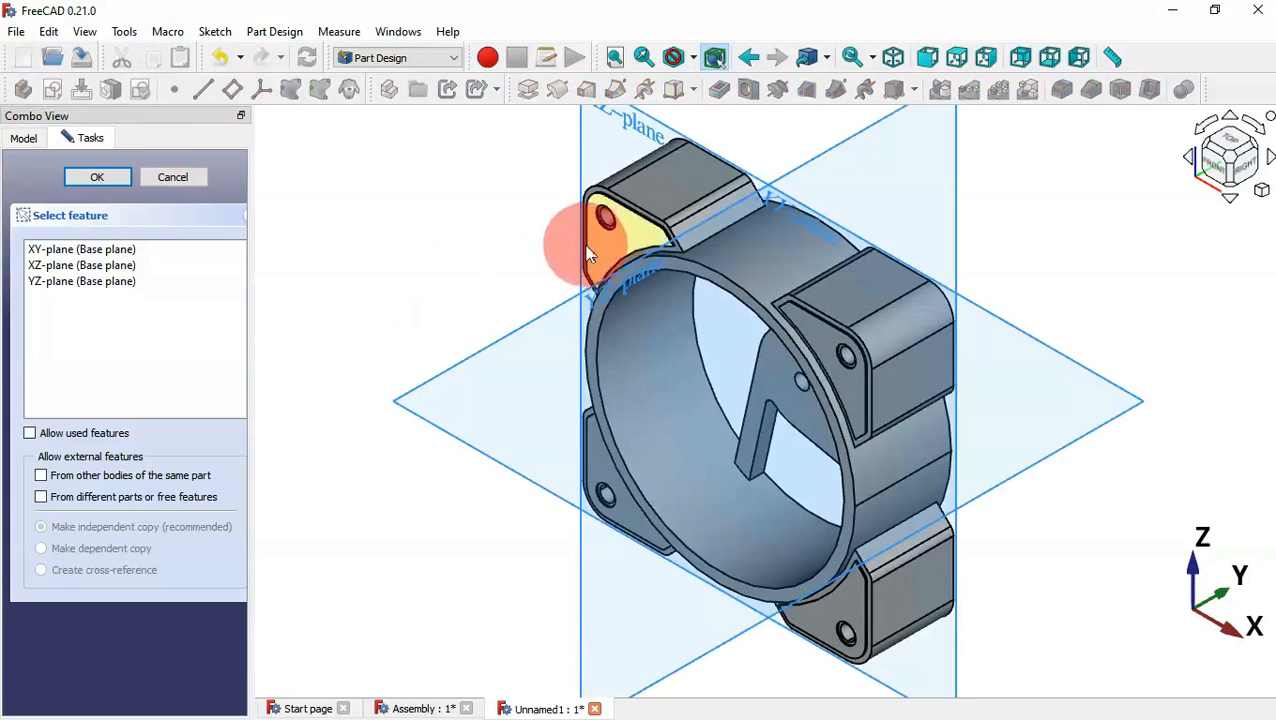
left_click(602, 295)
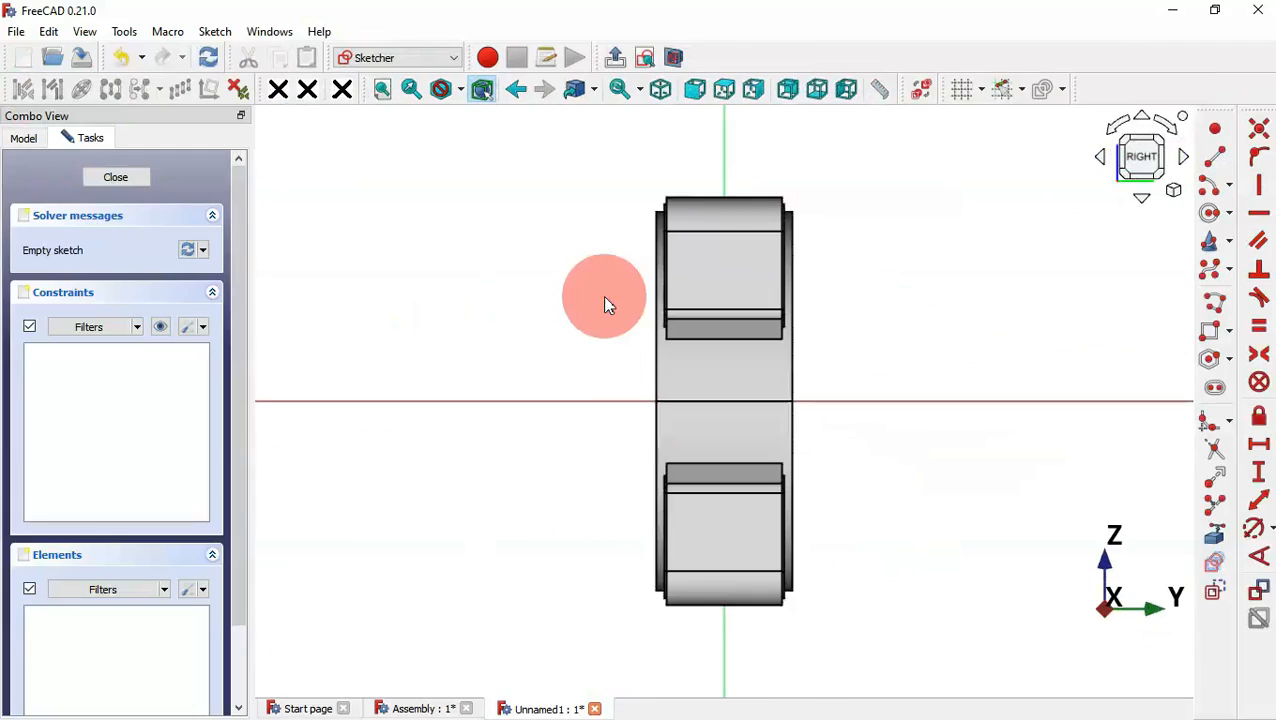
left_click(677, 58)
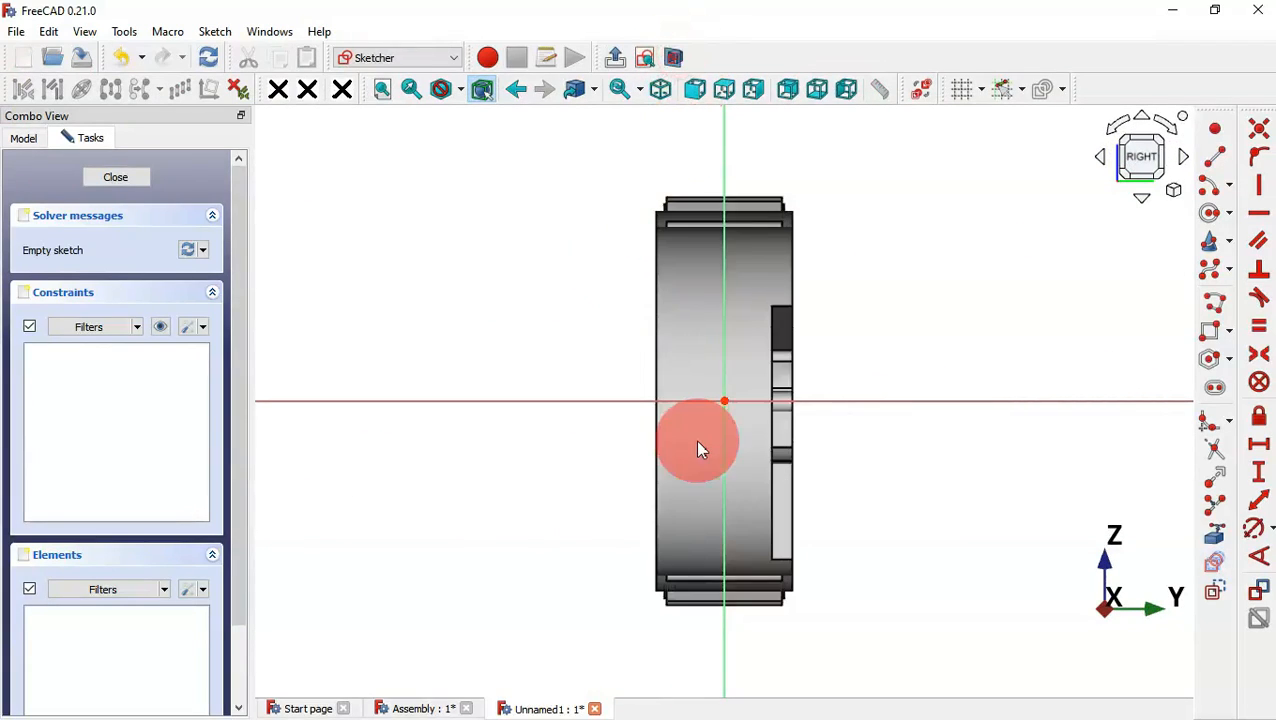
Step: Sketch an upright slot centred on the vertical axis, extending from above the housing down to its upper edge
scroll(700, 445, "down", 5)
scroll(745, 338, "up", 5)
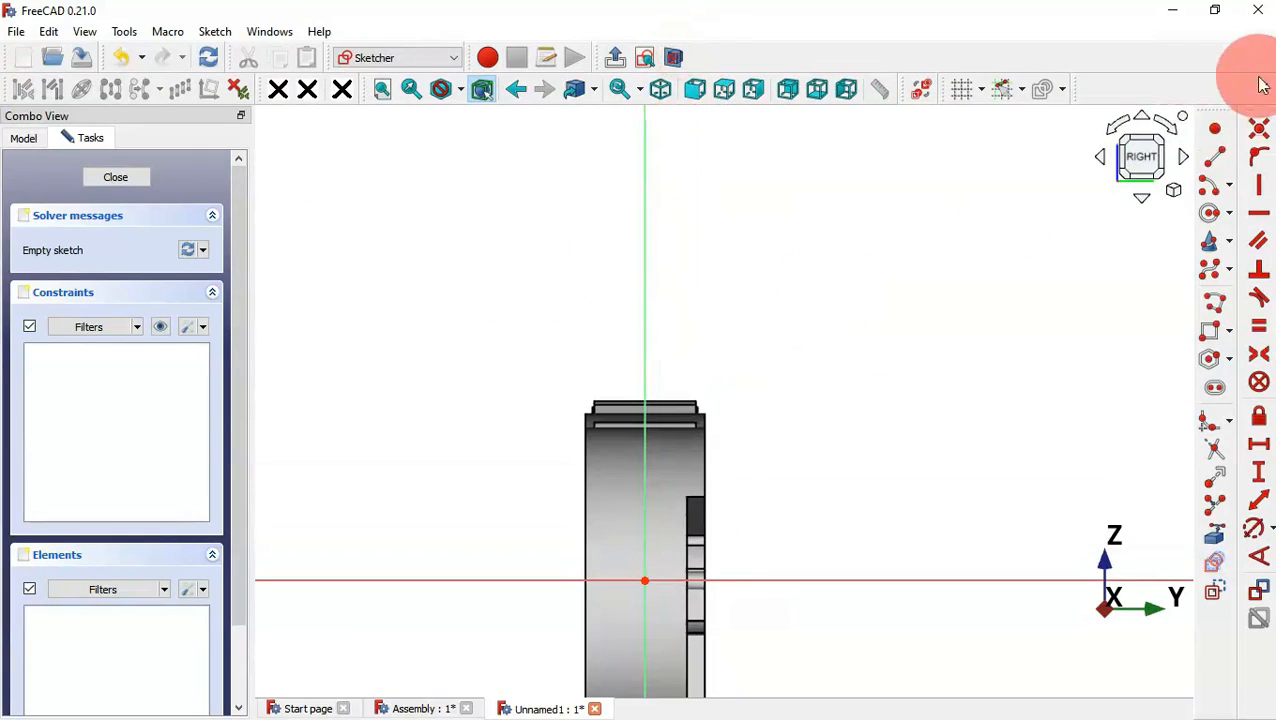
left_click(1215, 389)
left_click(644, 216)
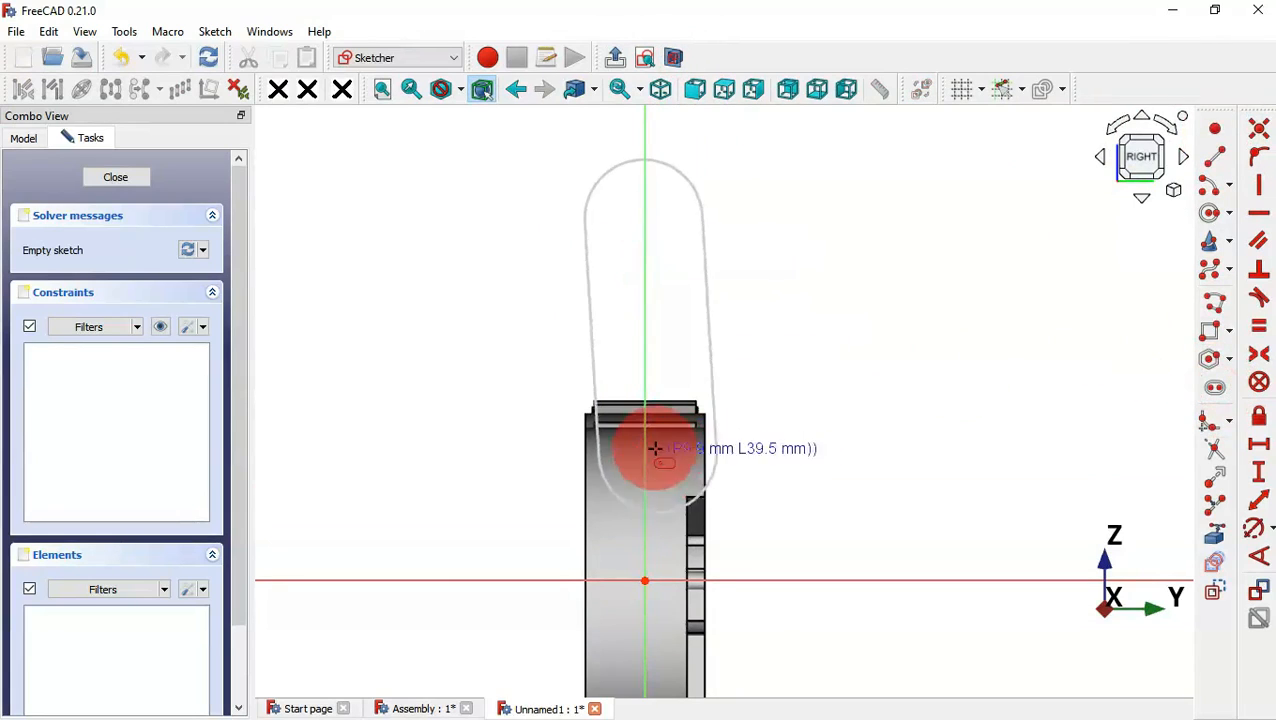
left_click(644, 405)
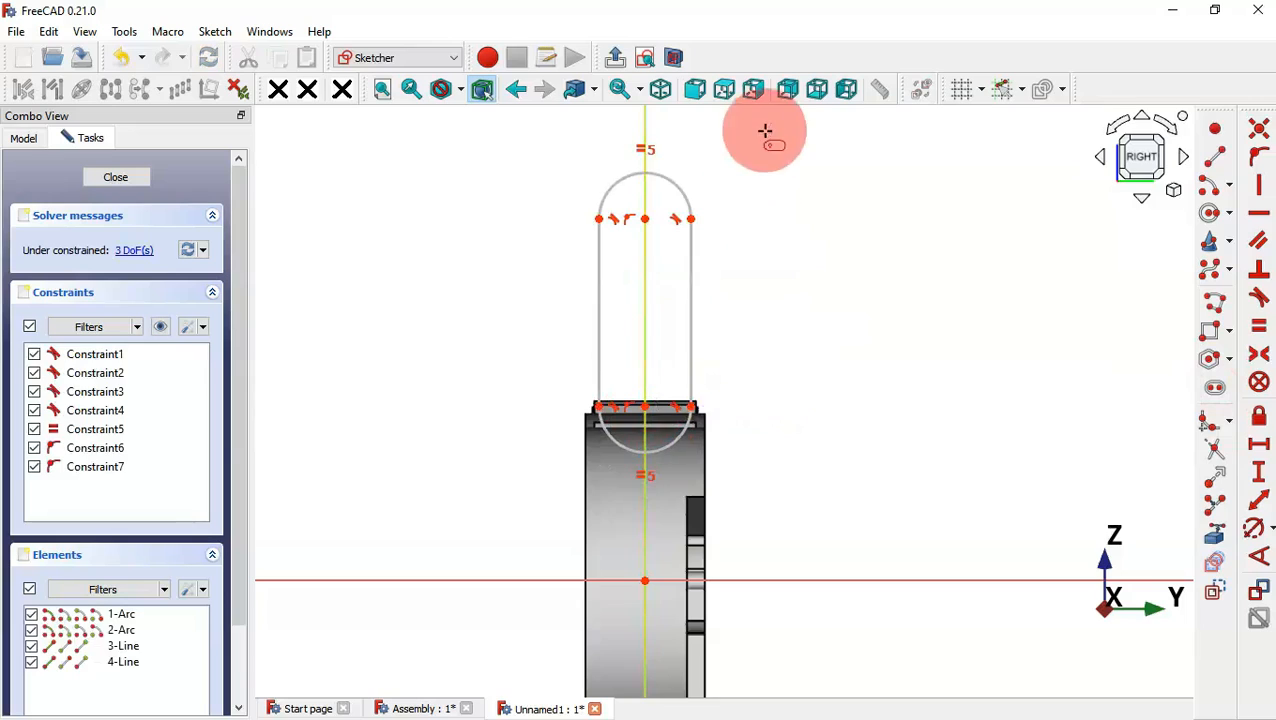
Step: Delete the equality constraint between the slot's end arcs and reshape the slot into a teardrop with the smaller arc at the housing
left_click(647, 152)
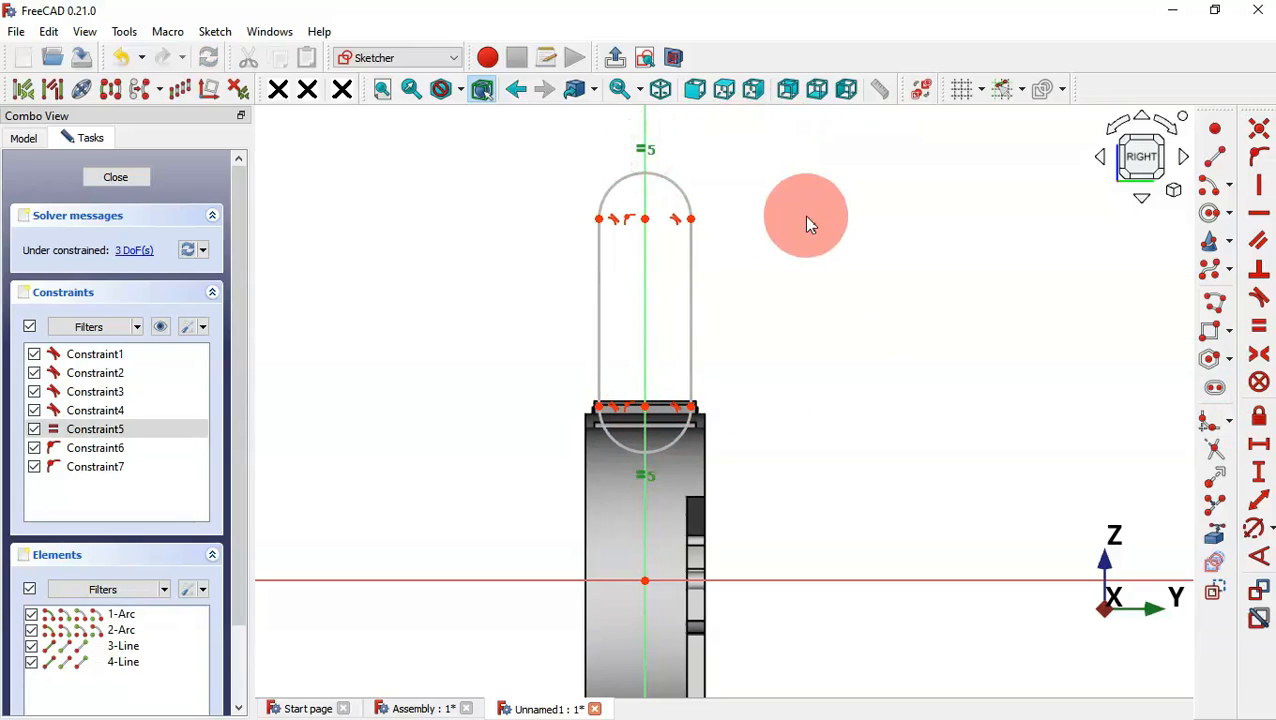
key("Delete")
scroll(724, 224, "up", 2)
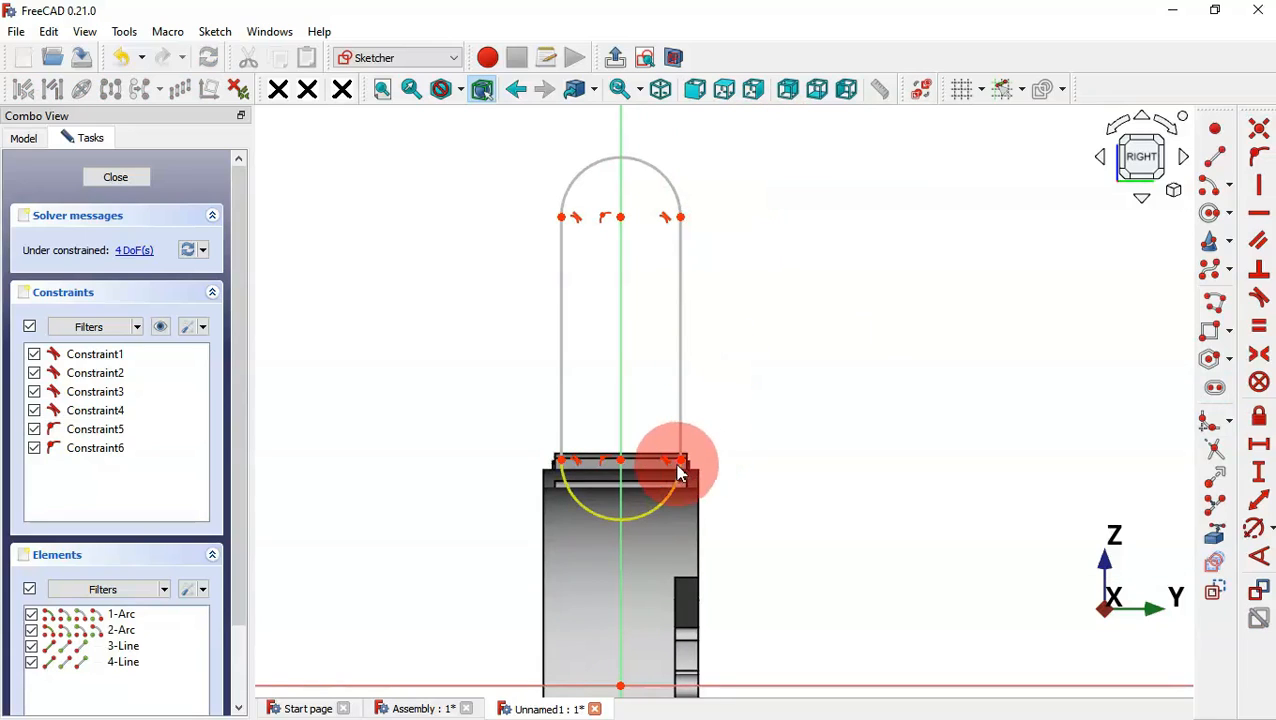
left_click_drag(678, 463, 708, 460)
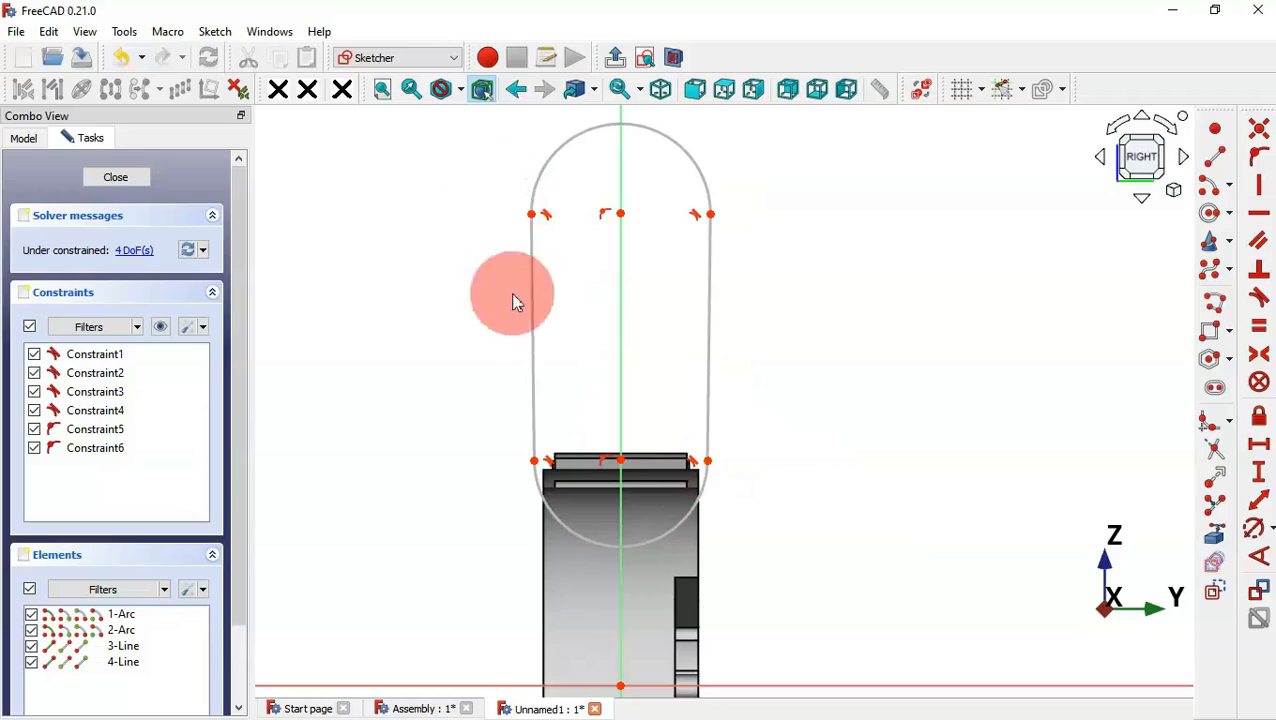
mouse_move(537, 470)
left_mouse_down()
mouse_move(541, 447)
mouse_move(552, 488)
left_mouse_up()
scroll(890, 389, "down", 2)
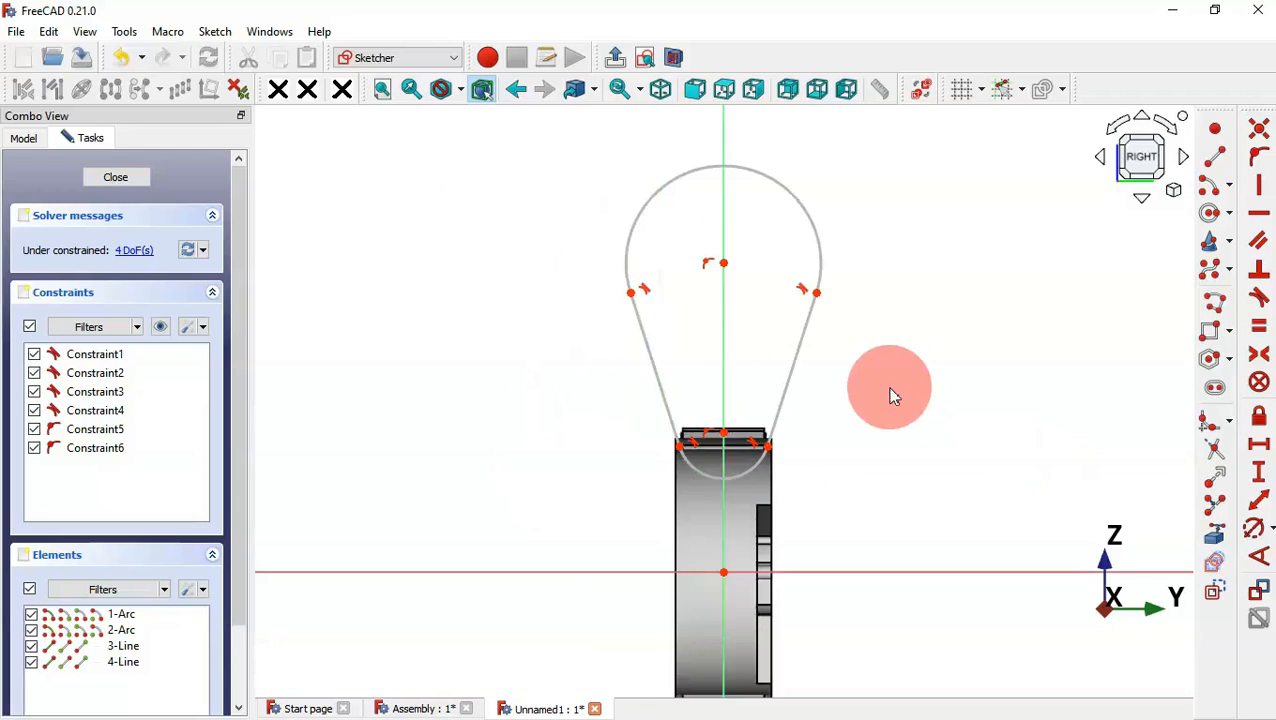
Step: Constrain the radius of the teardrop's small lower arc to 3.4 mm
left_click(1259, 530)
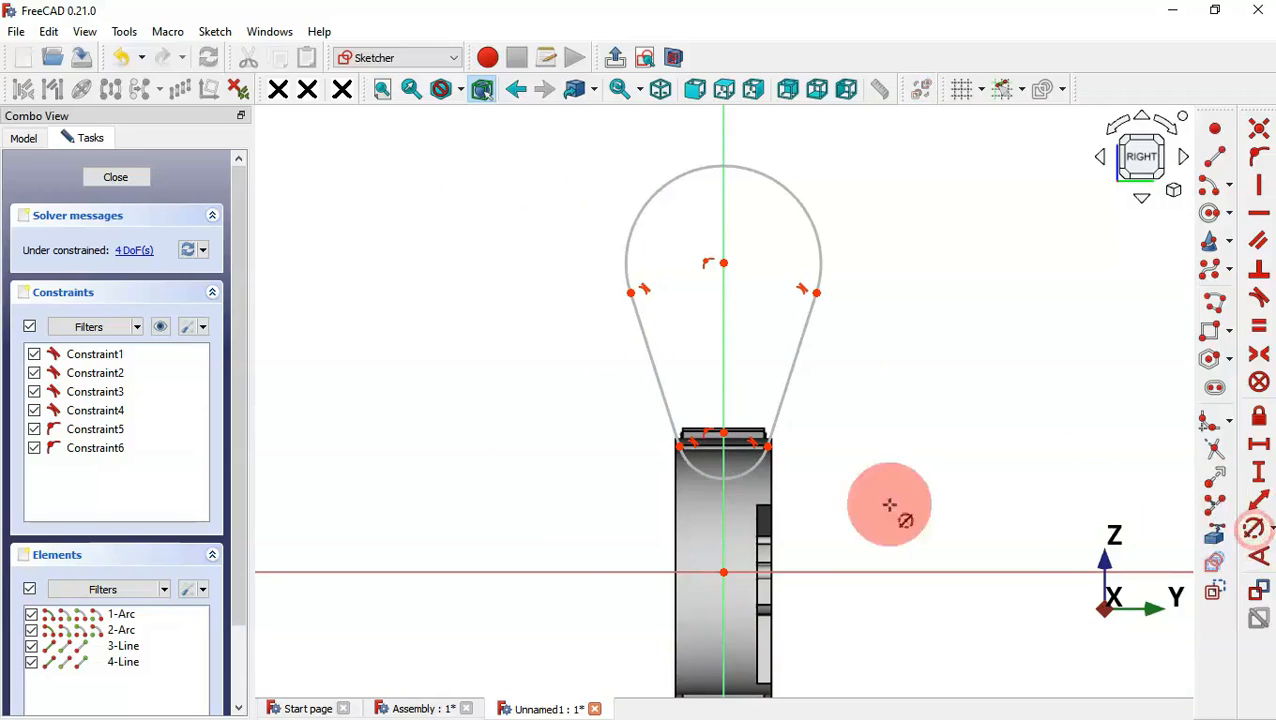
left_click(732, 478)
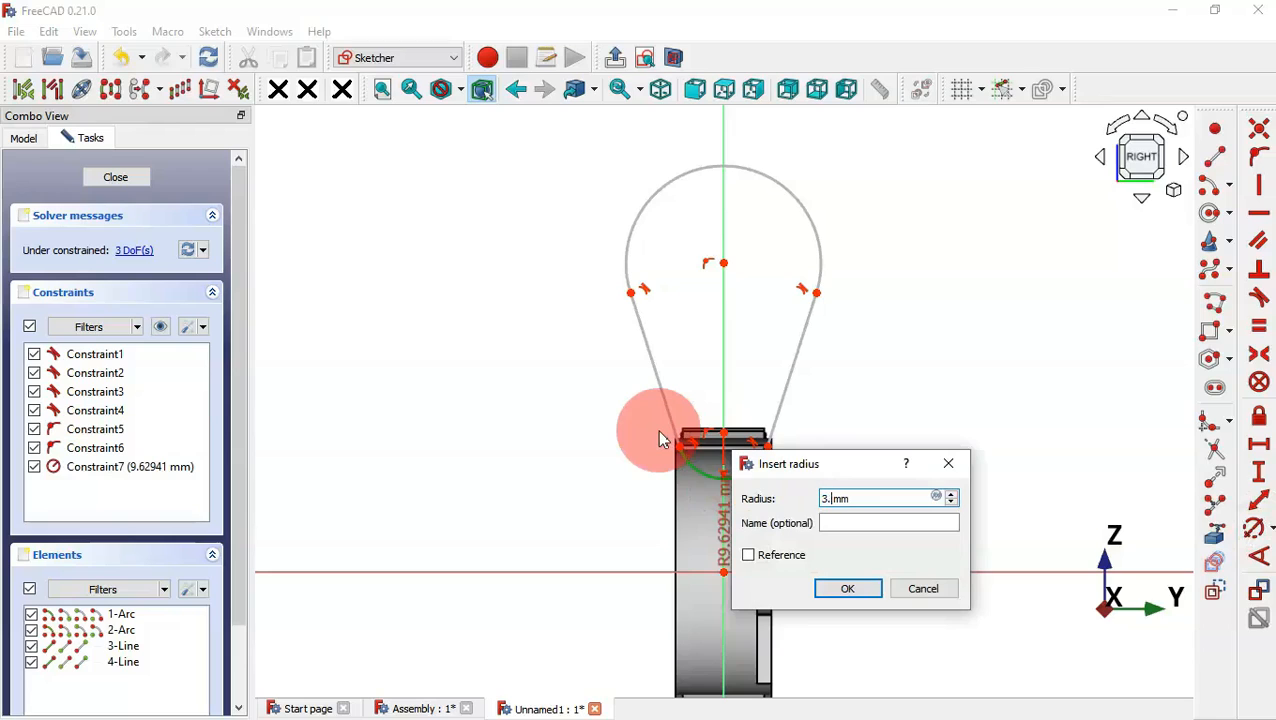
type("3.4")
key("Return")
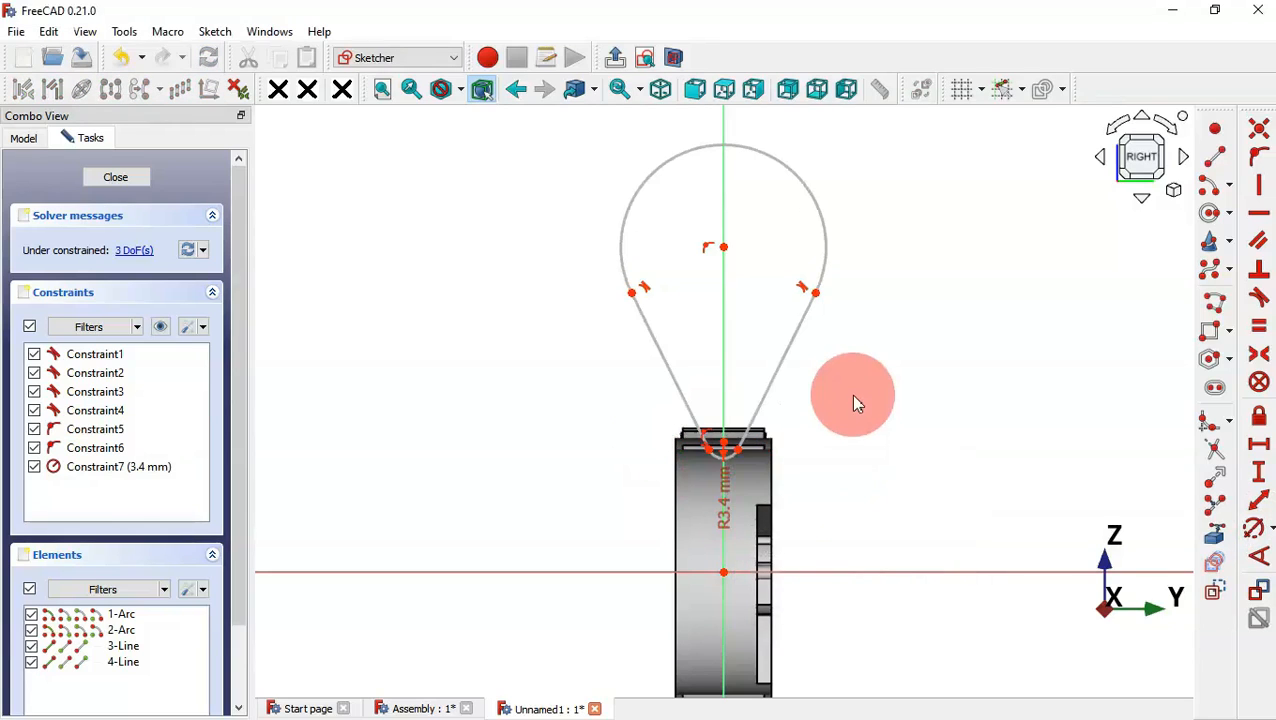
Step: Constrain the angle between the teardrop's two slanted side lines to 30°
scroll(855, 402, "up", 2)
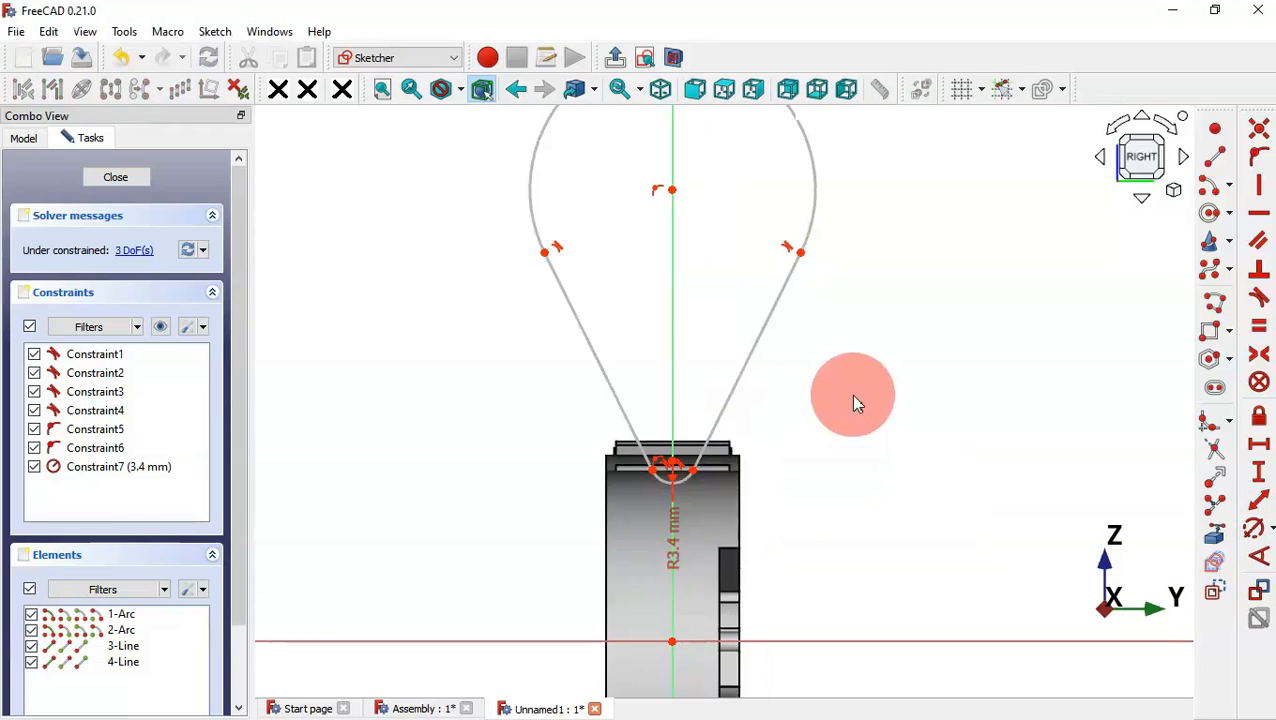
left_click(1257, 532)
left_click(606, 370)
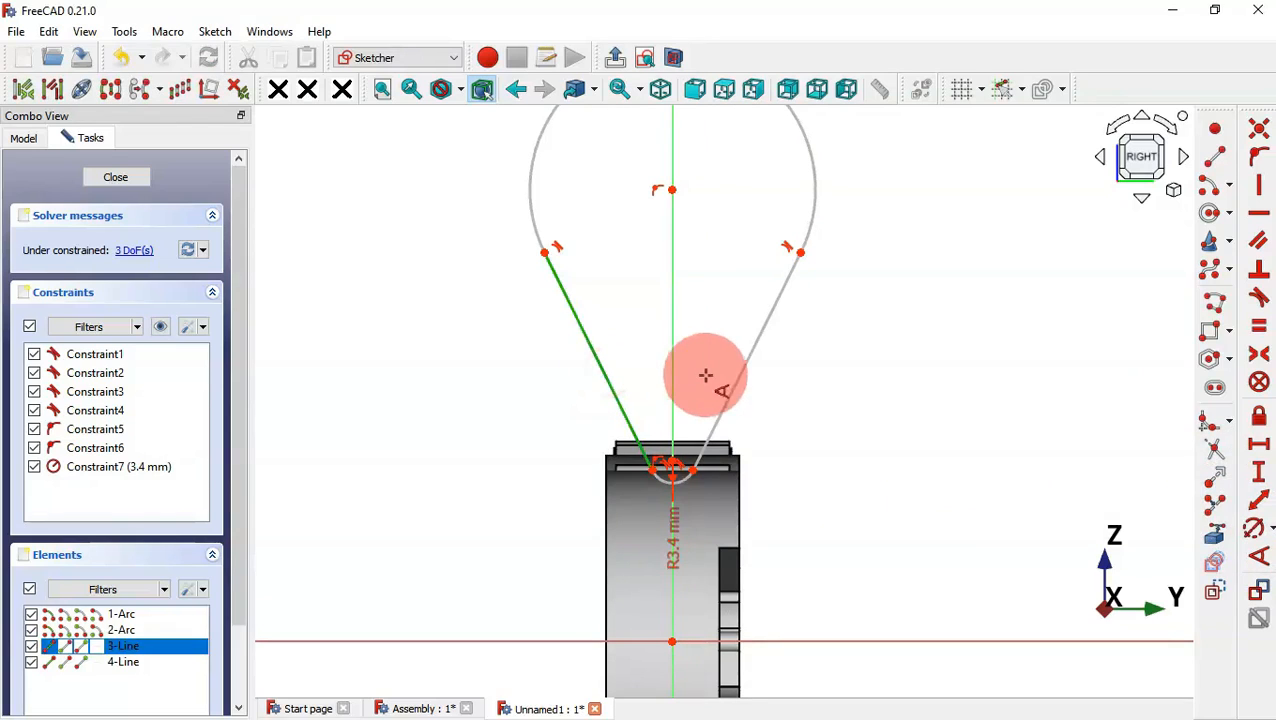
left_click(735, 381)
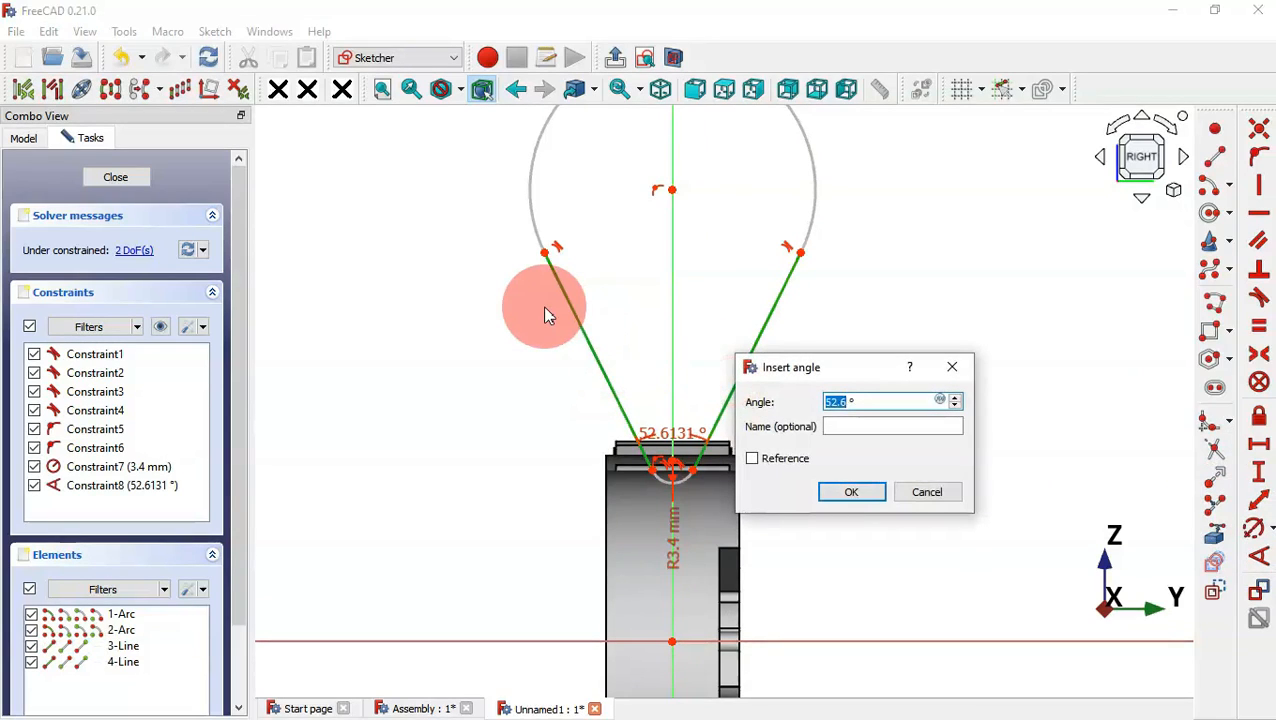
type("30")
key("Return")
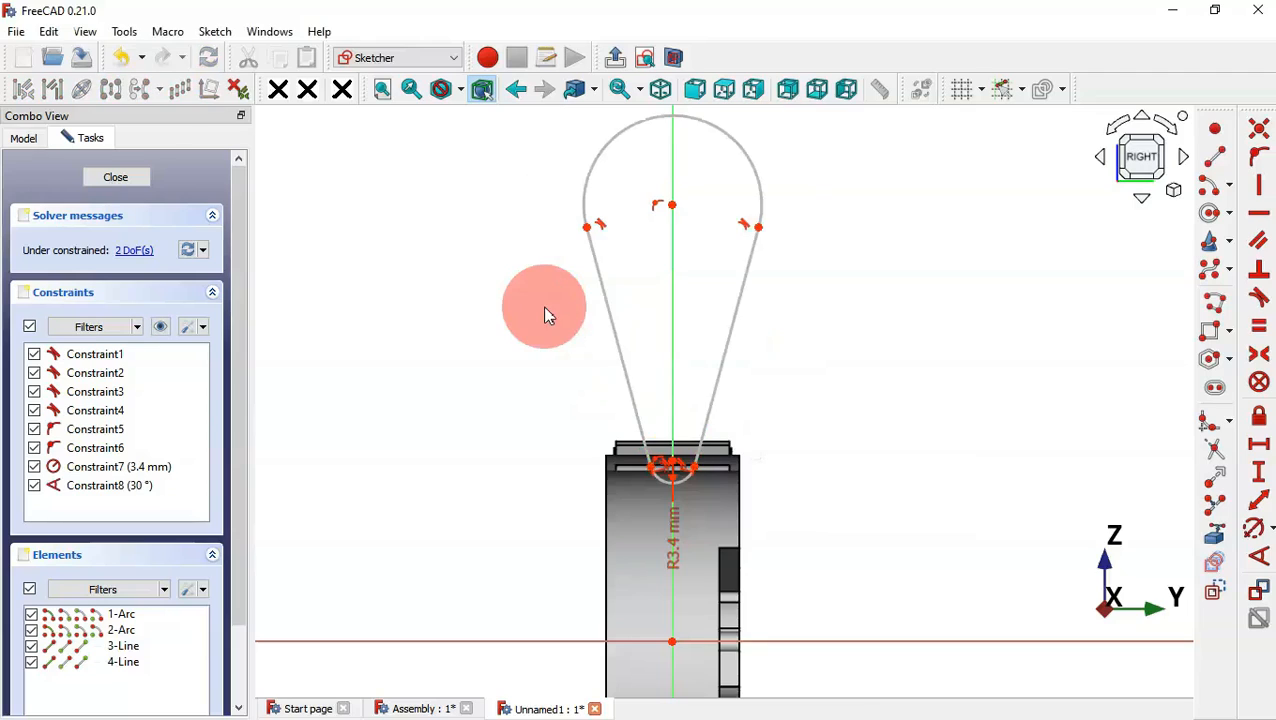
Step: Set the vertical distance from the sketch origin to the centre of the teardrop's small arc to 32 mm
left_click(1259, 472)
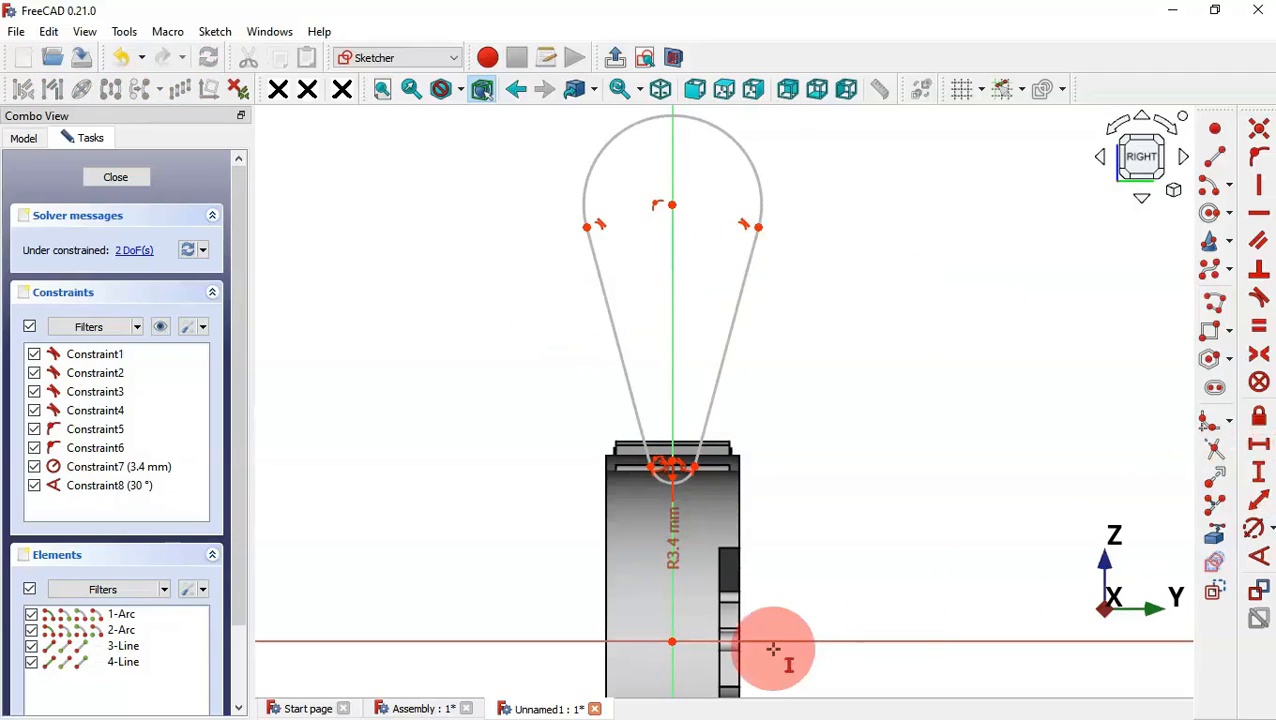
left_click(672, 641)
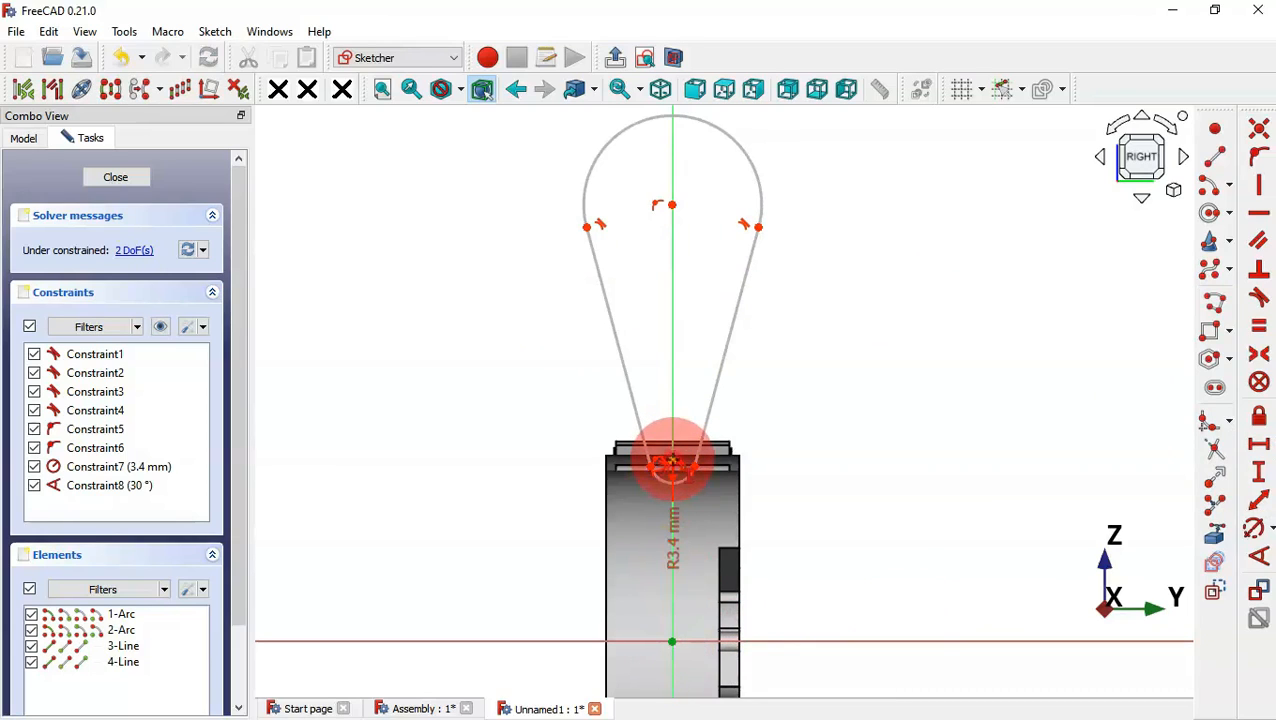
left_click(672, 462)
type("32")
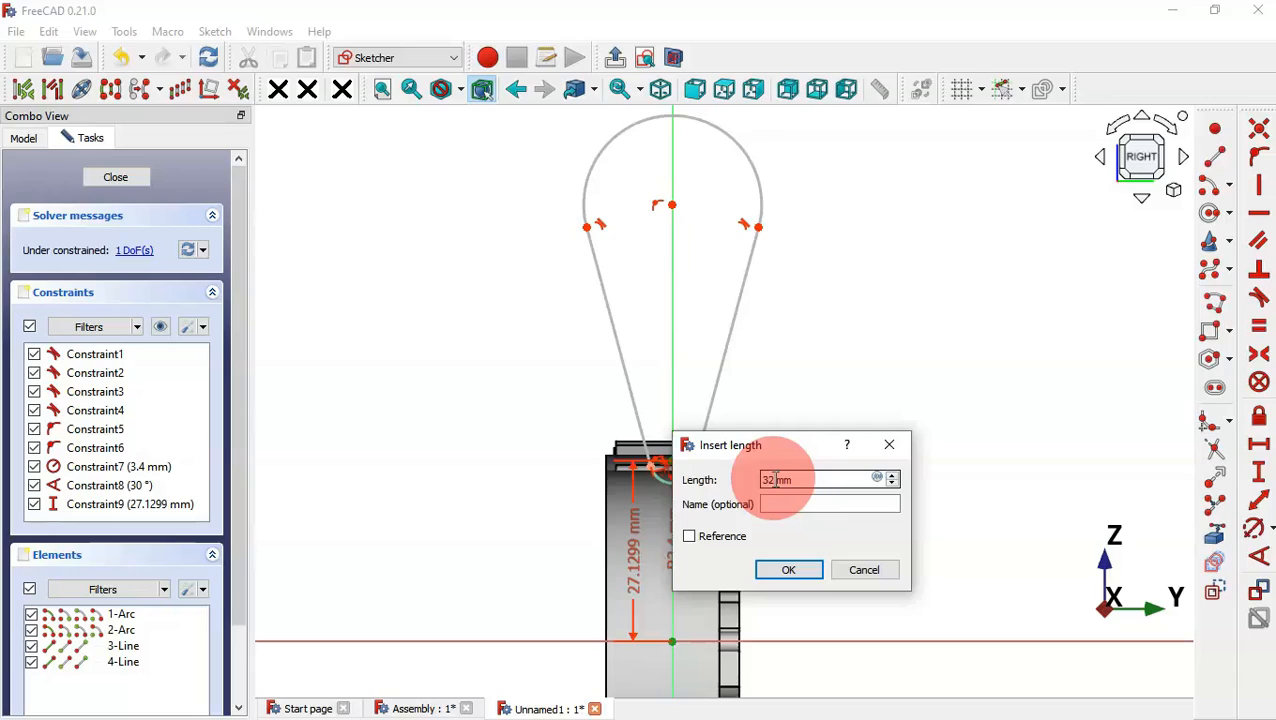
Step: Constrain the lower arc's centre 32 mm above the origin and the upper arc's centre 10 mm above the lower arc's endpoint, and close the sketch
key("Return")
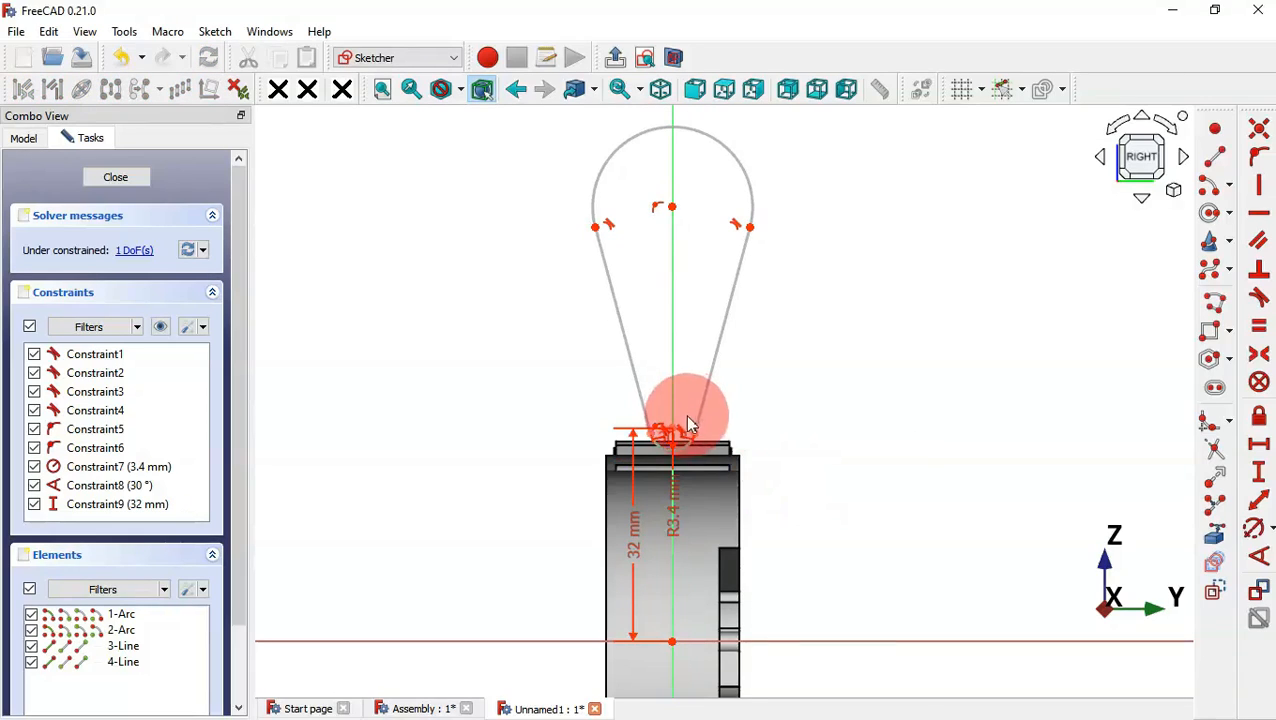
left_click(694, 432)
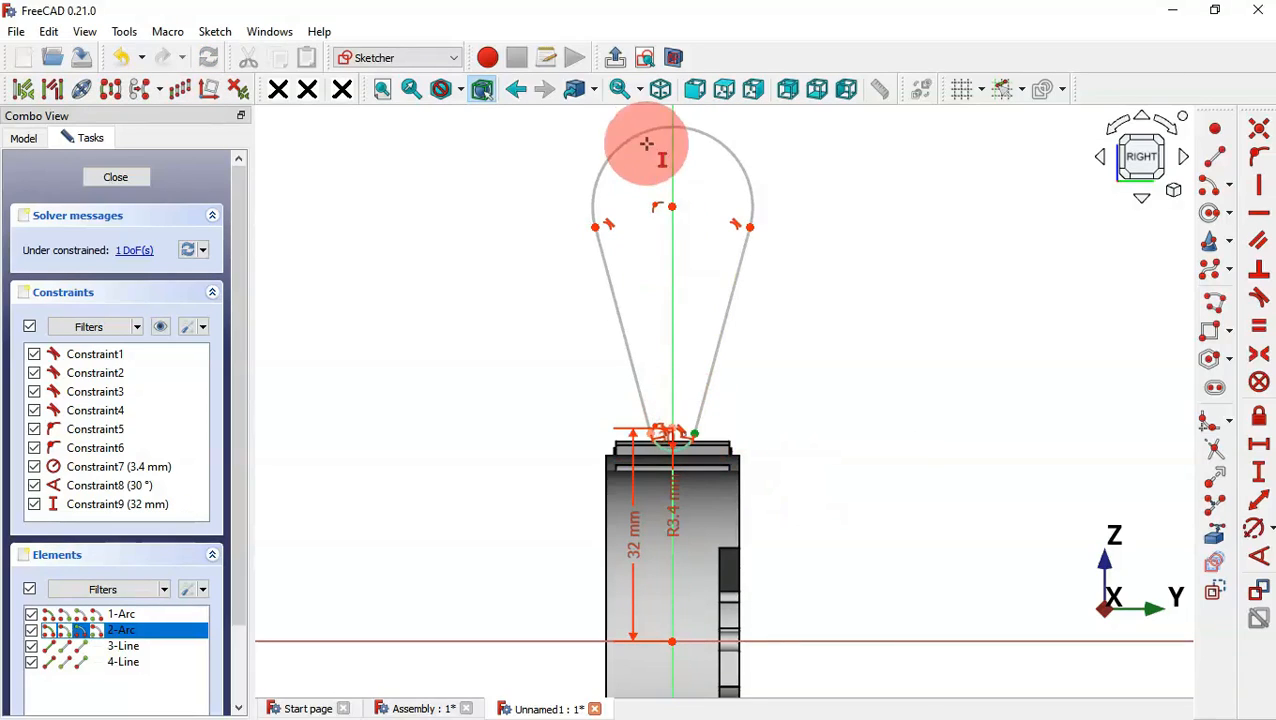
left_click(671, 208)
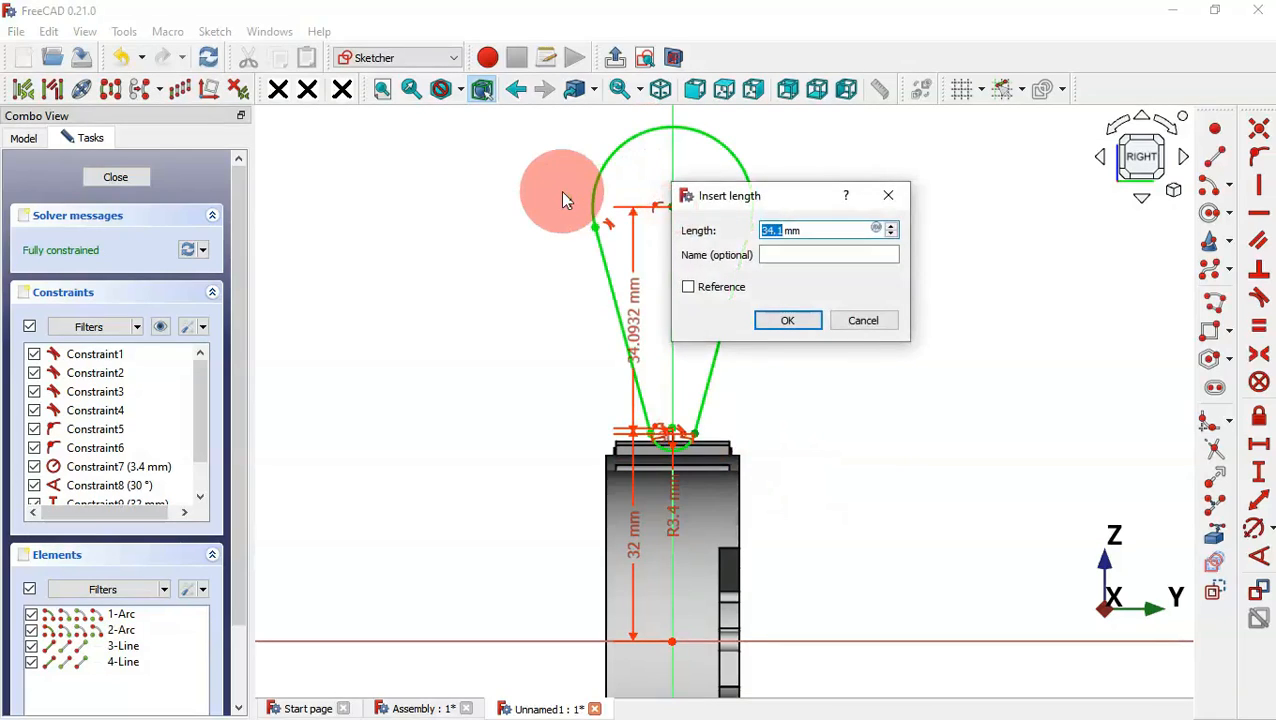
type("10")
key("Return")
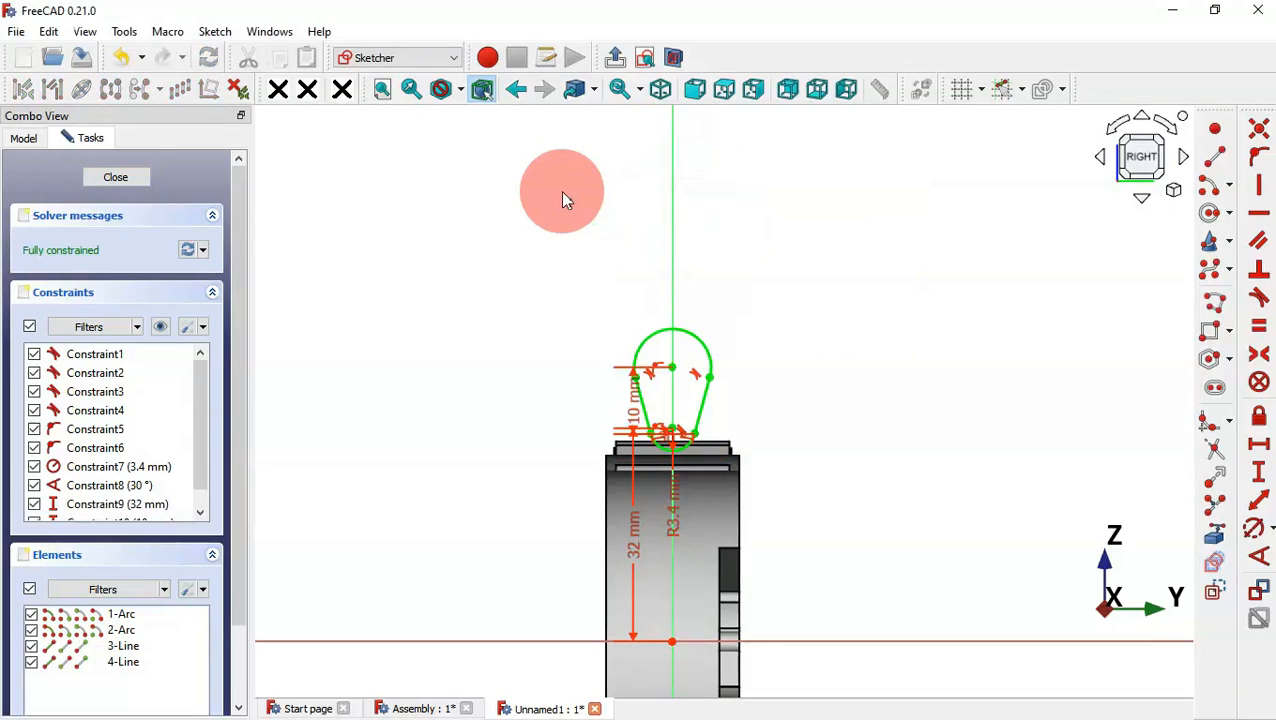
left_click(623, 57)
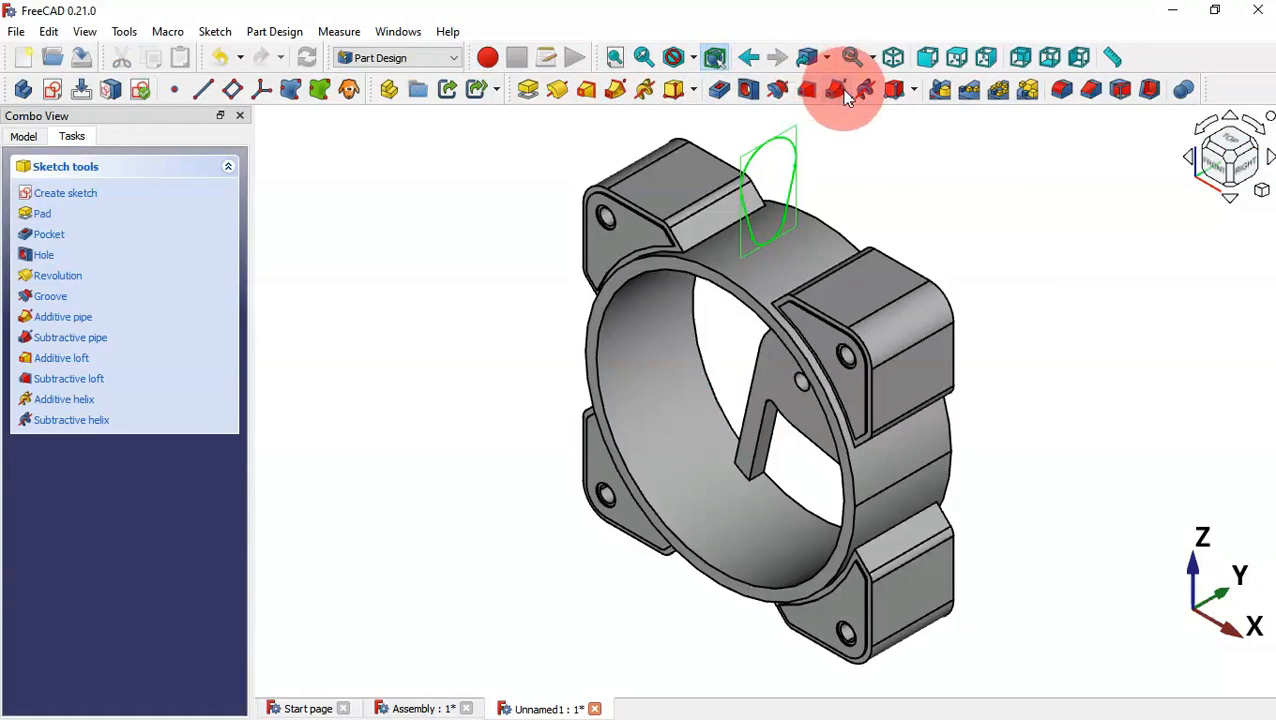
Step: Cut a 360° groove through the mounting lugs by revolving the teardrop sketch around the Base Y axis
left_click(776, 93)
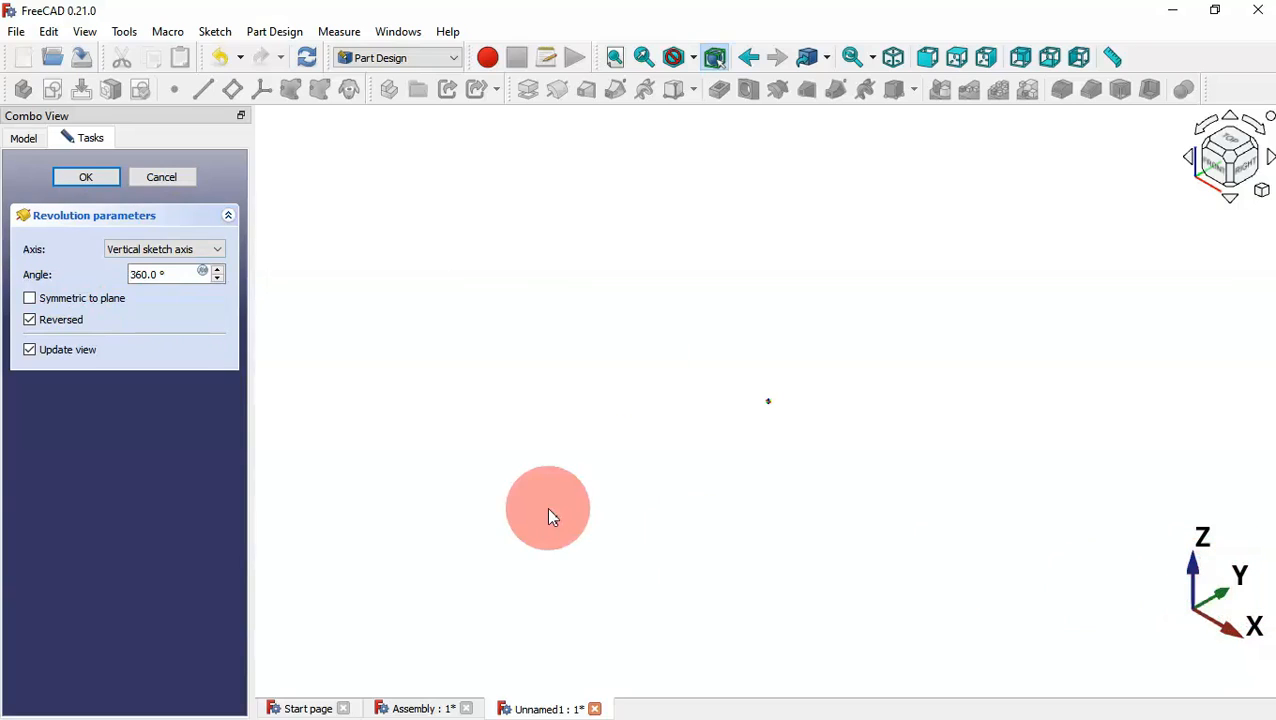
left_click(177, 250)
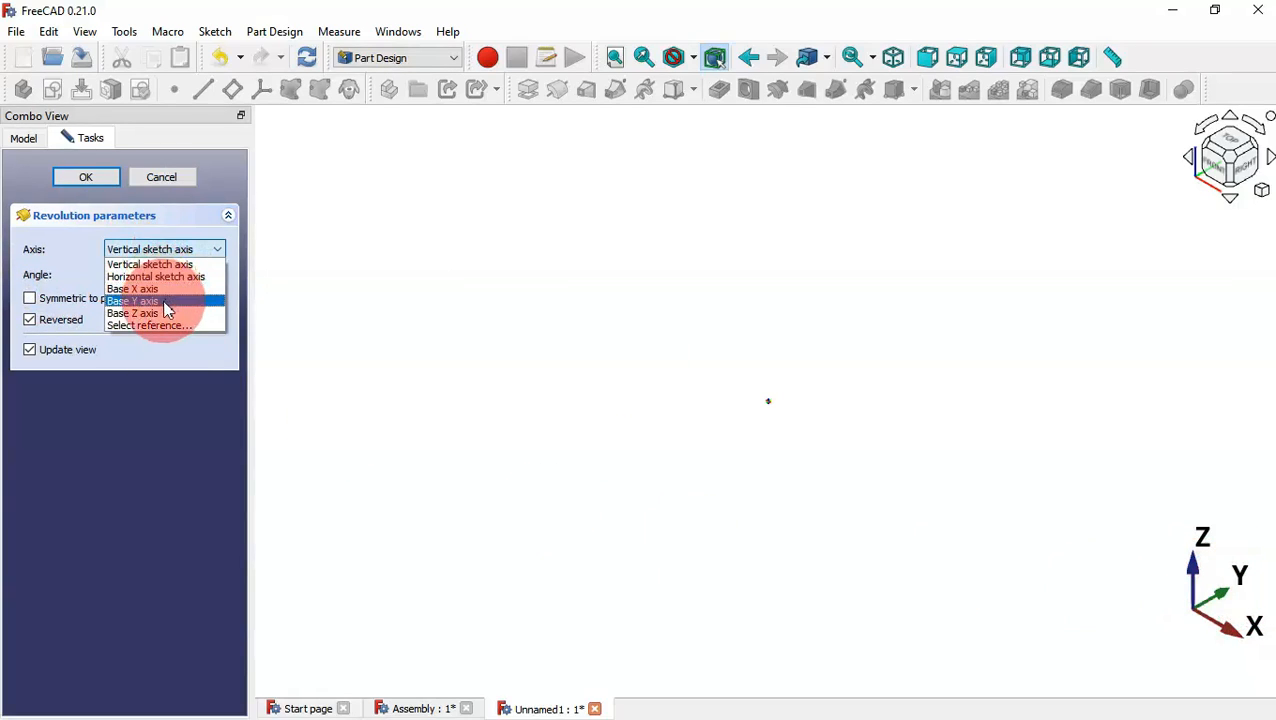
left_click(162, 300)
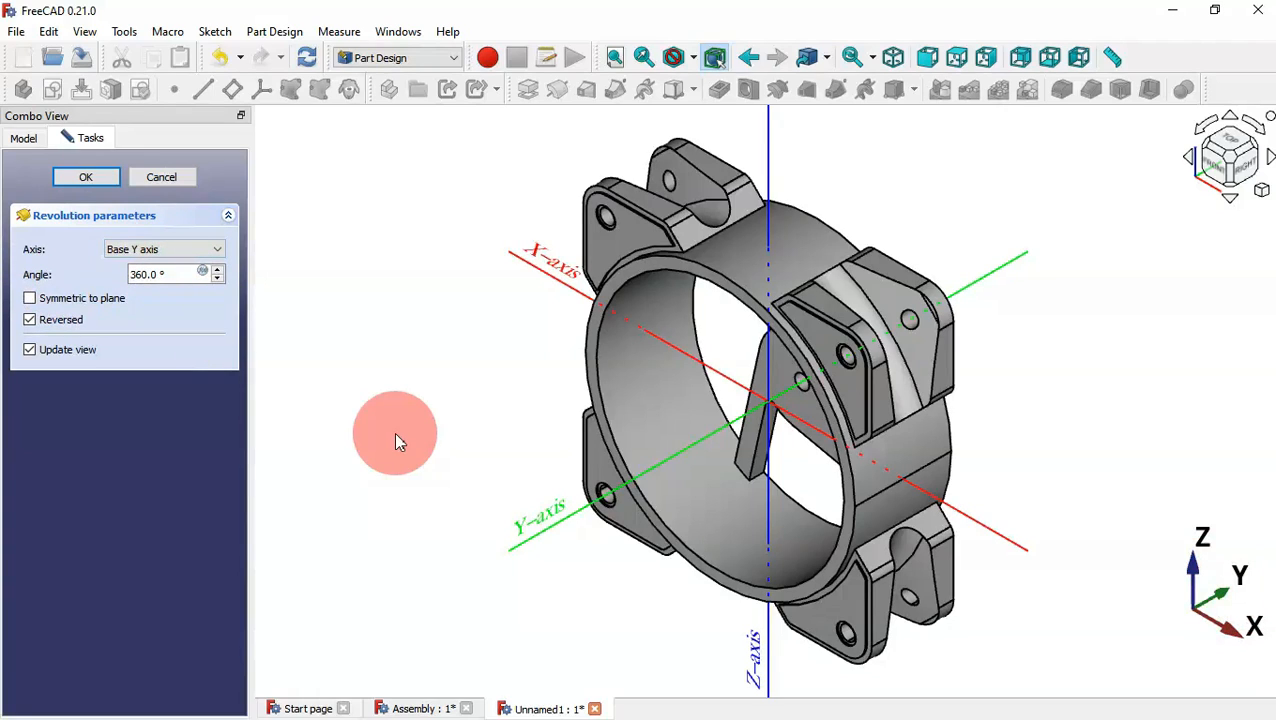
left_click(86, 177)
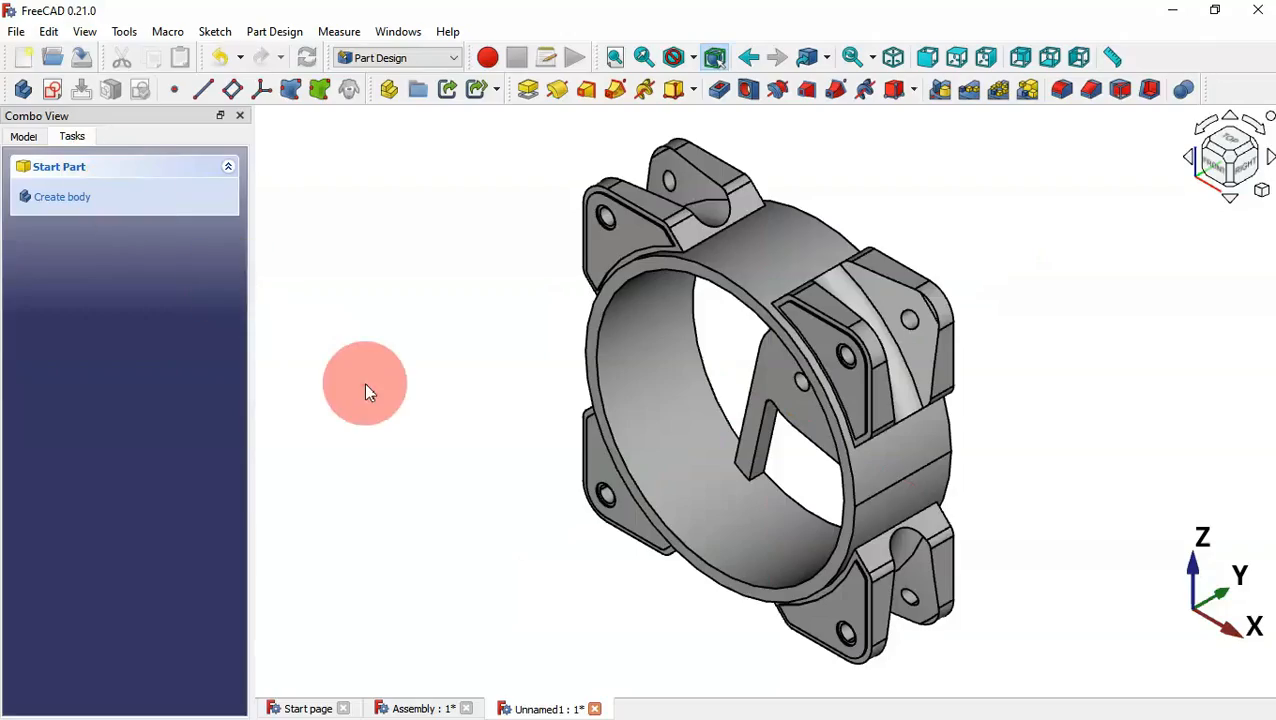
Step: Start a fillet on the ring's front annular face and the outer edge of its rear rim, with a 0.3 mm radius
middle_click_drag(366, 392, 810, 518)
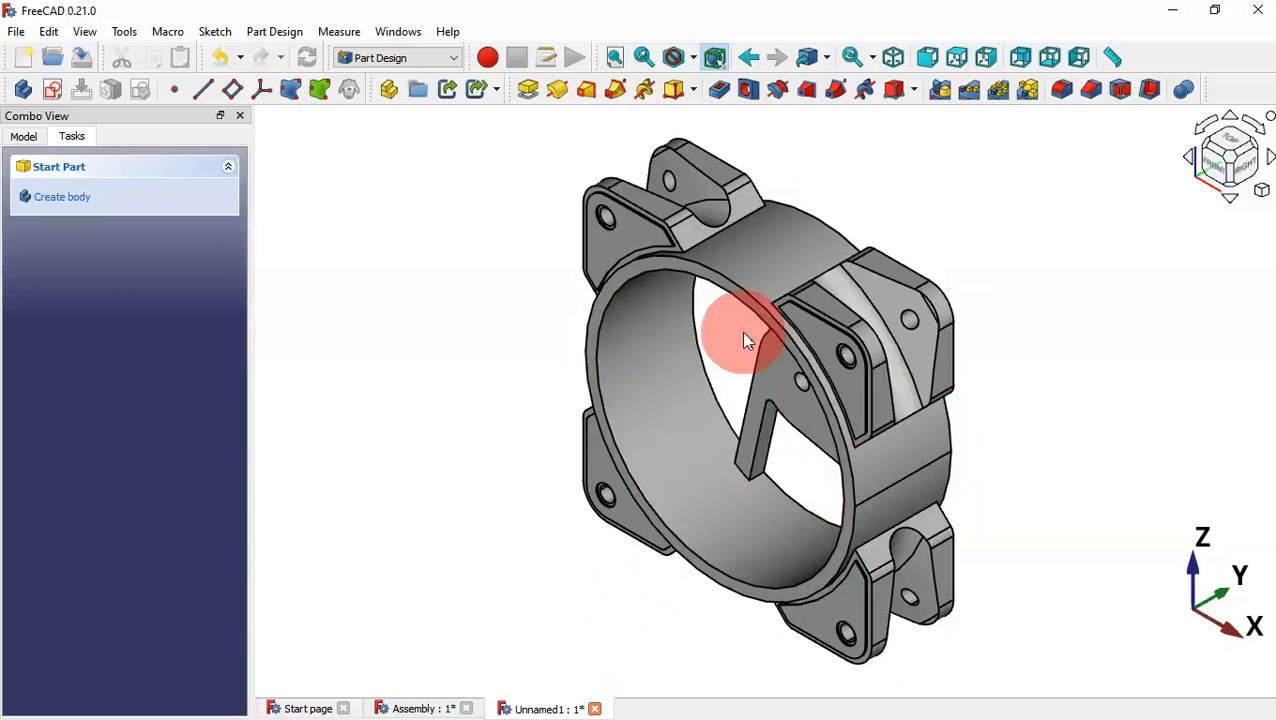
left_click(742, 298)
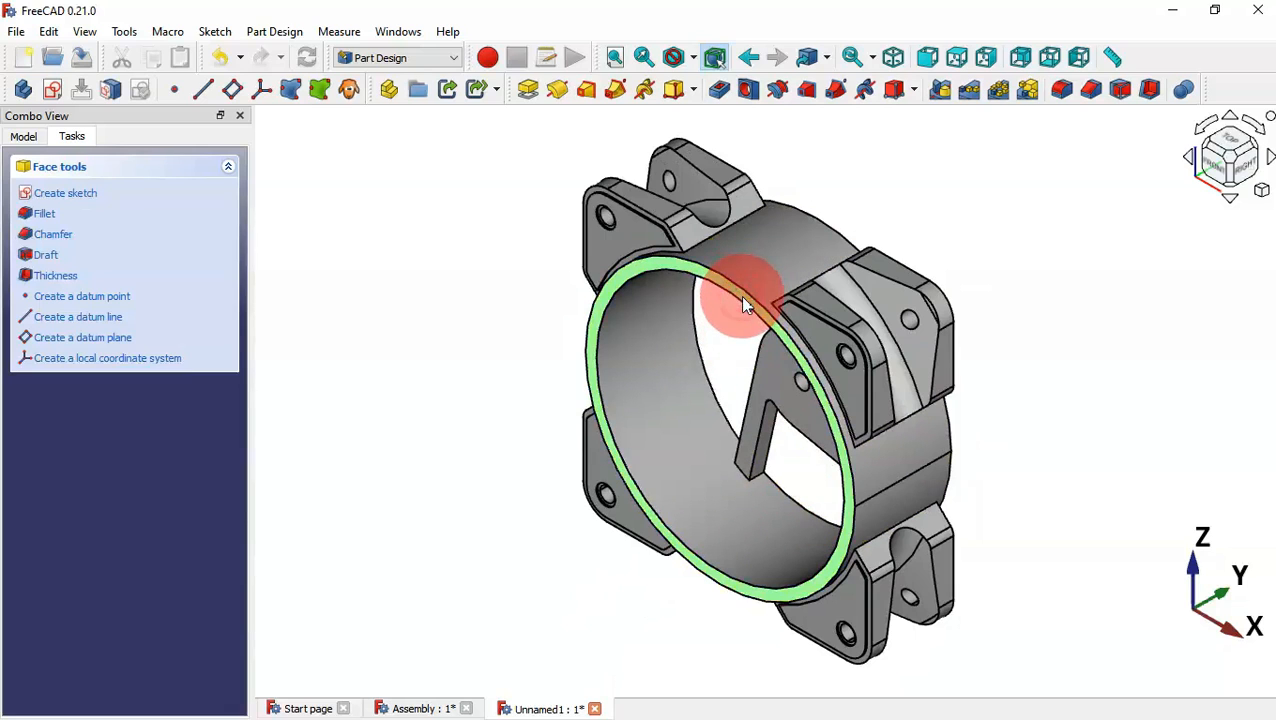
middle_click_drag(1136, 450, 831, 450)
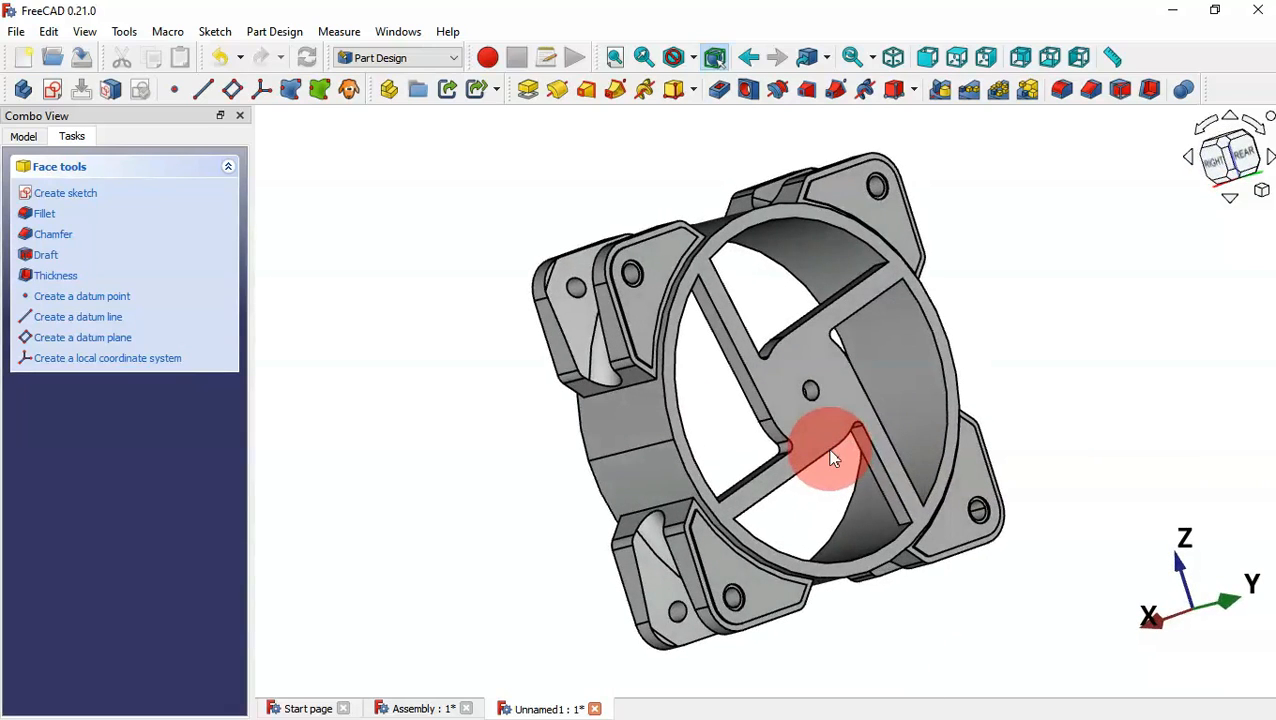
left_click(685, 465)
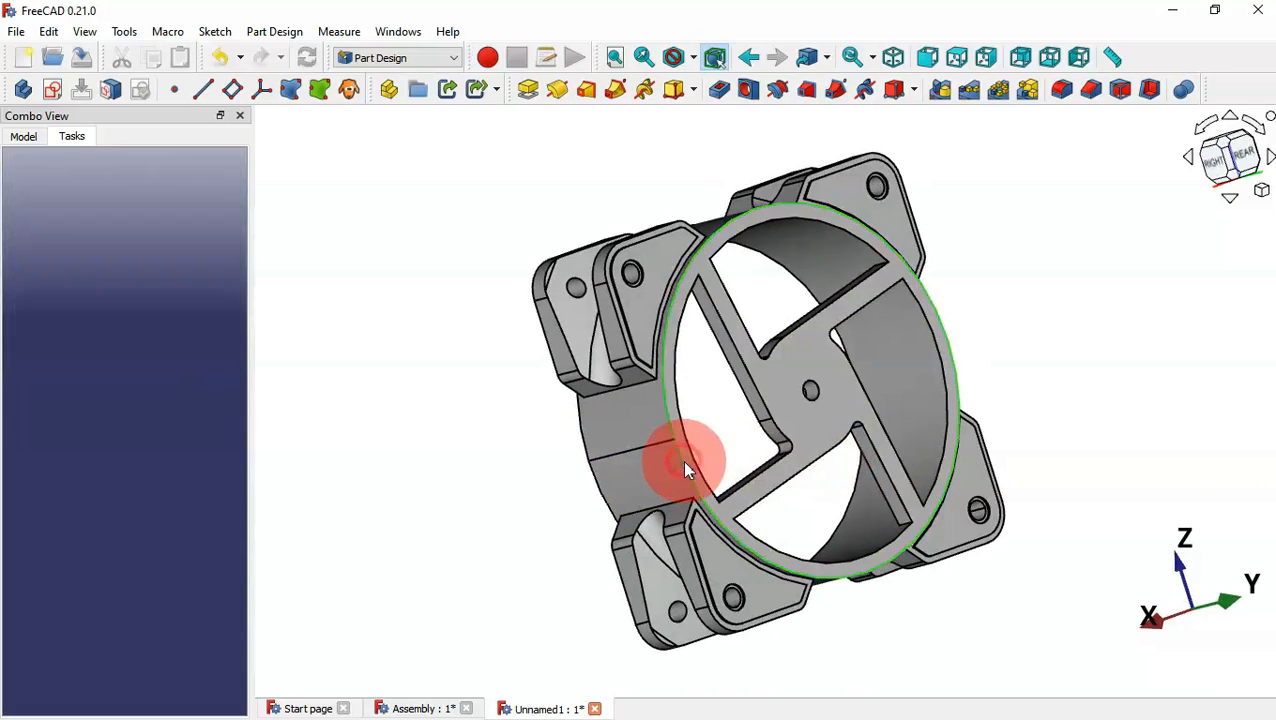
left_click(1063, 91)
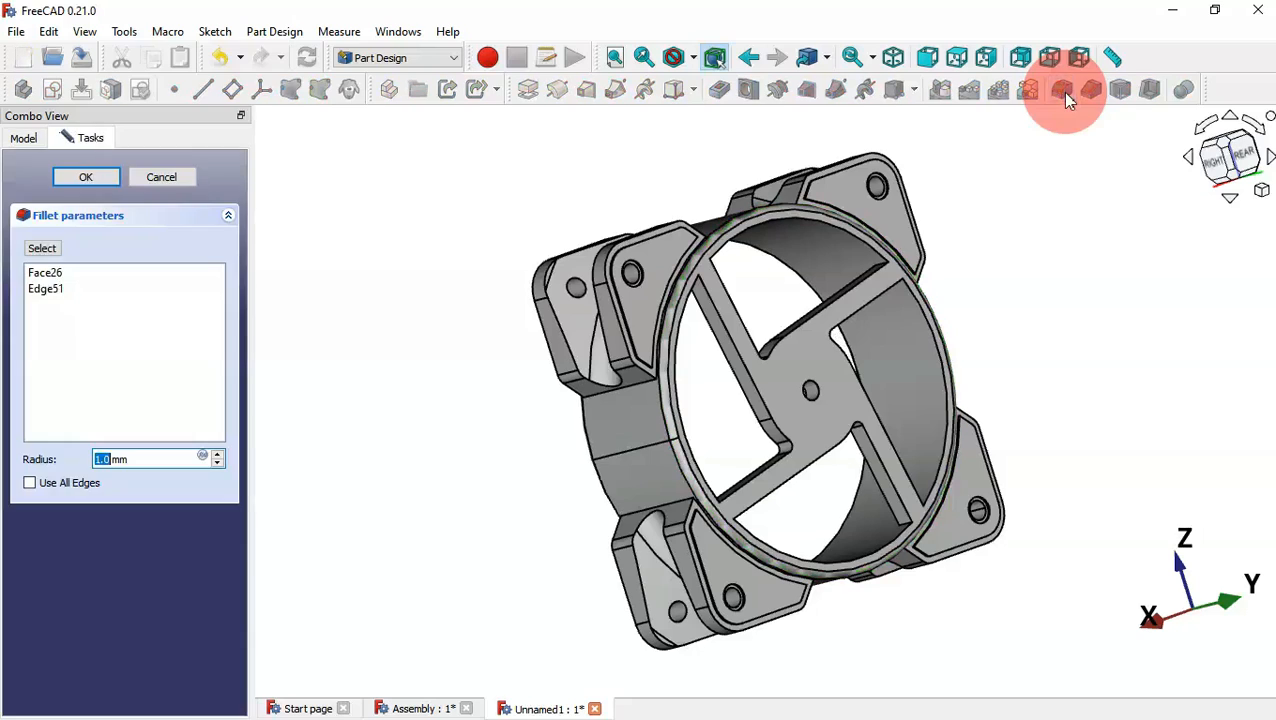
left_click_drag(158, 458, 48, 458)
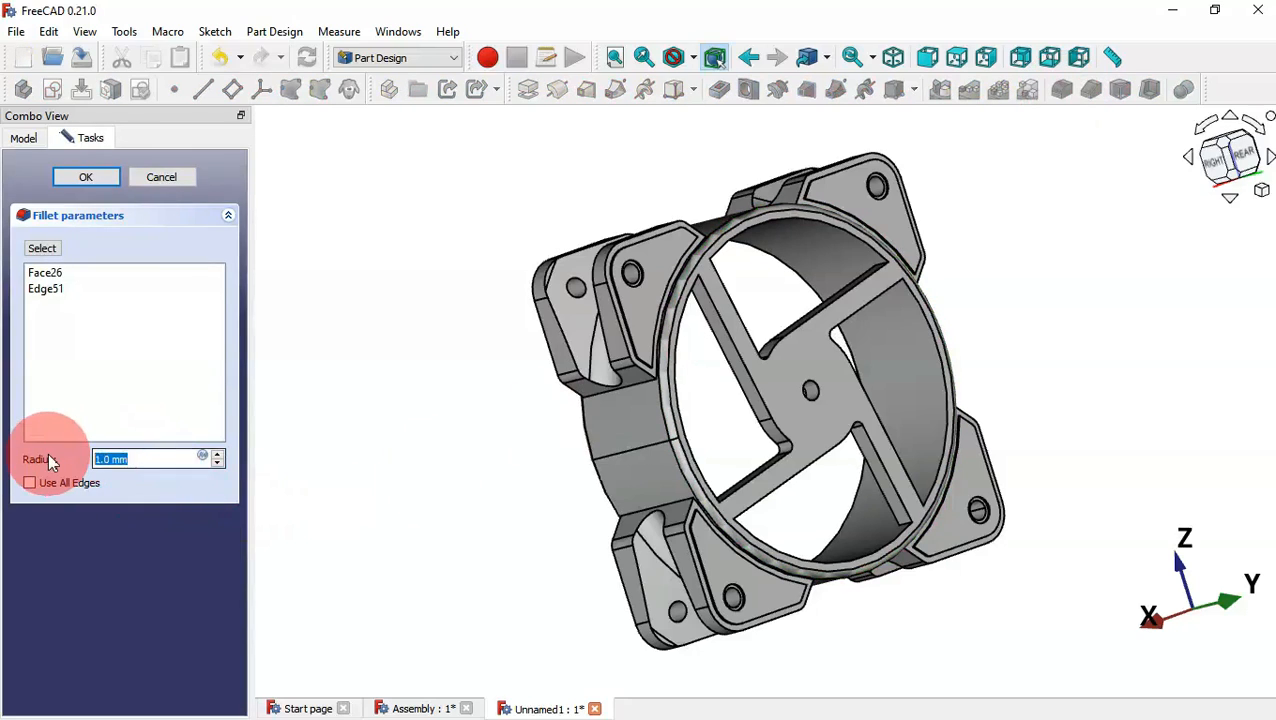
type("0.3")
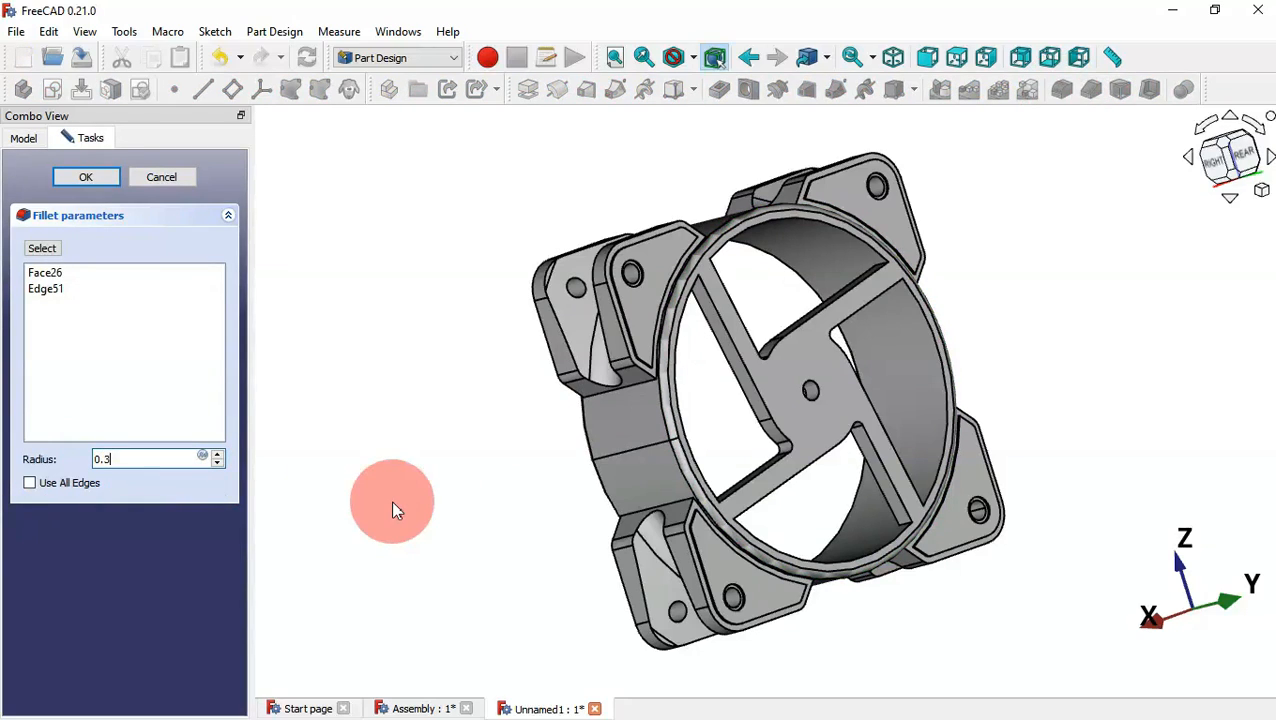
Step: Add the curved end edges of the groove on the mounting lugs to the fillet and apply it
left_click(50, 251)
middle_click_drag(498, 348, 561, 361)
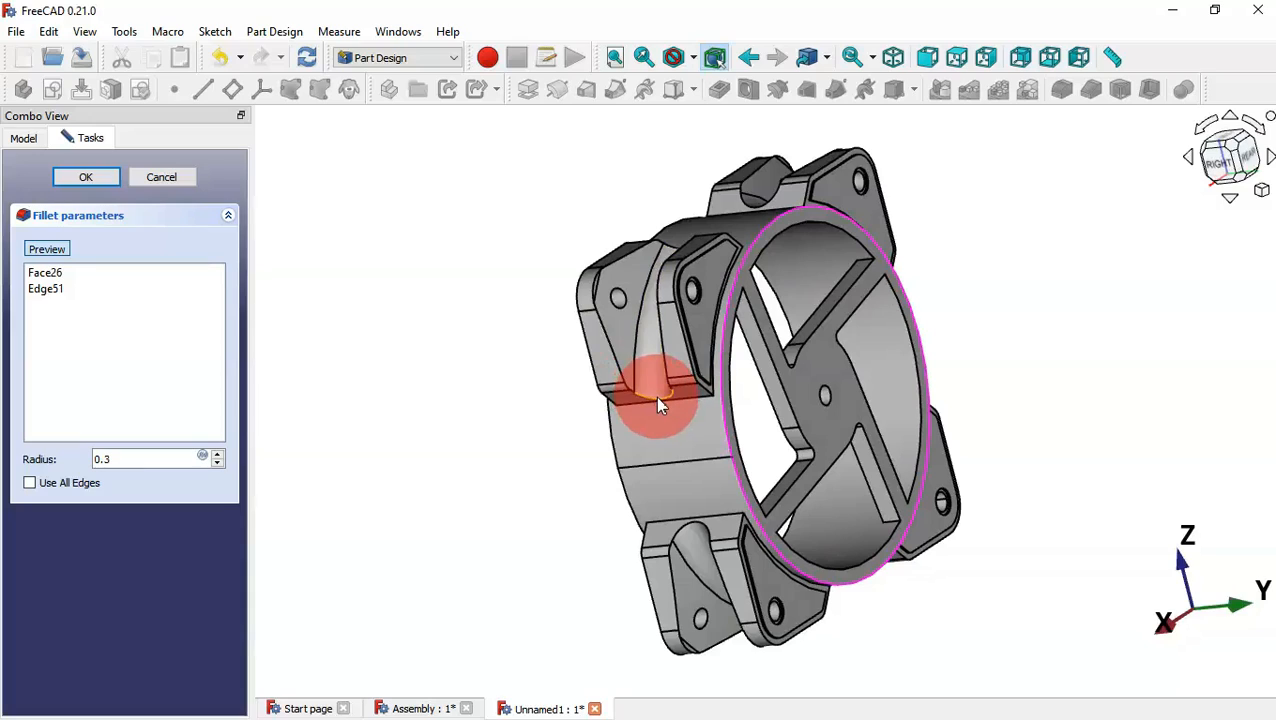
left_click(50, 250)
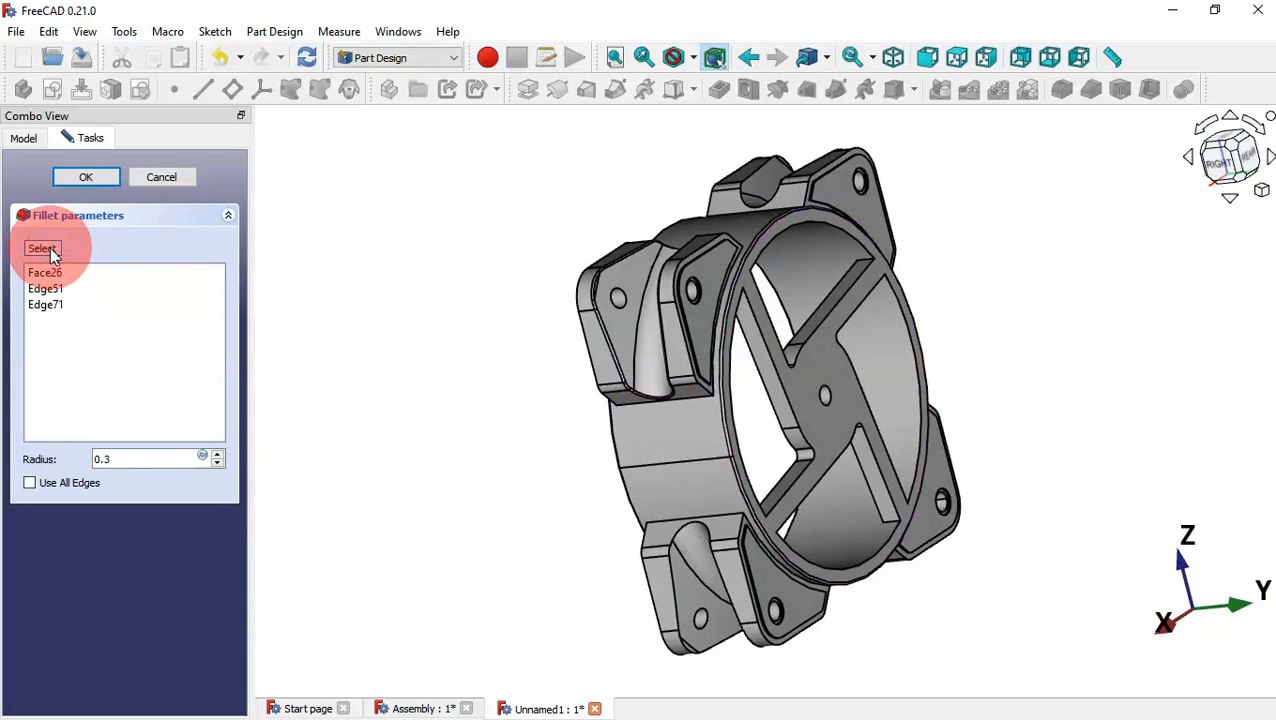
left_click(50, 250)
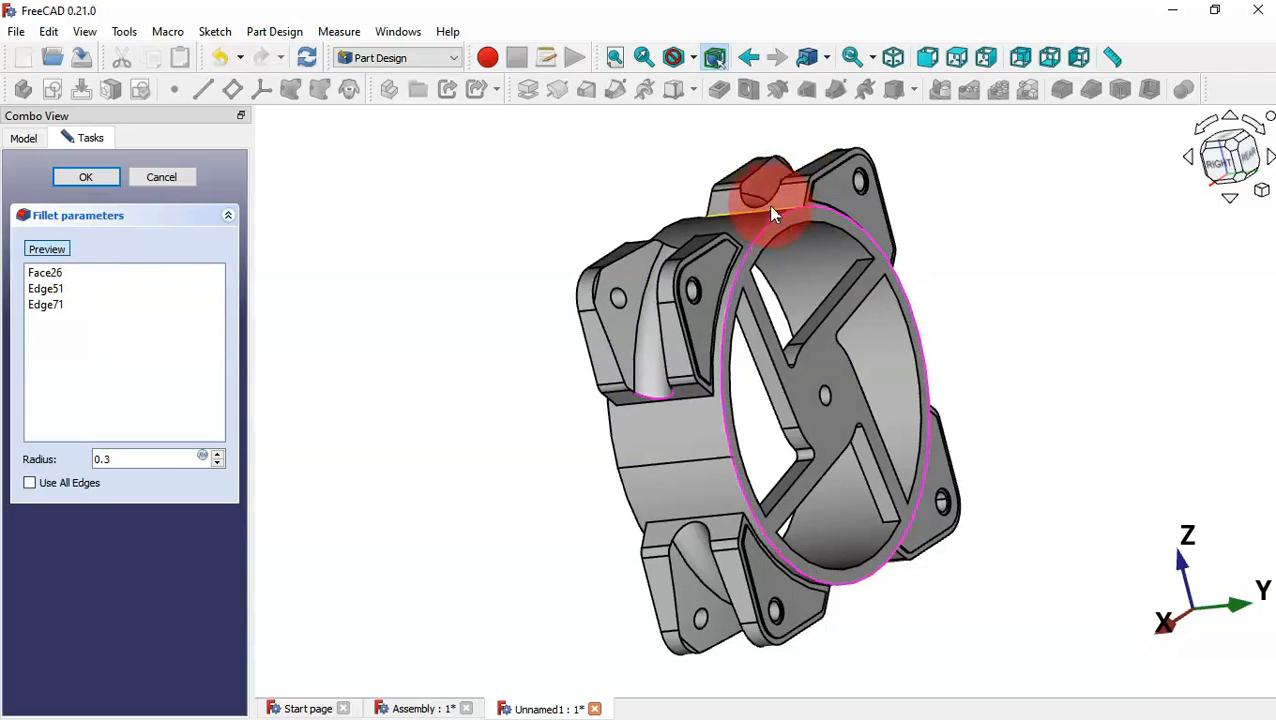
left_click(703, 596)
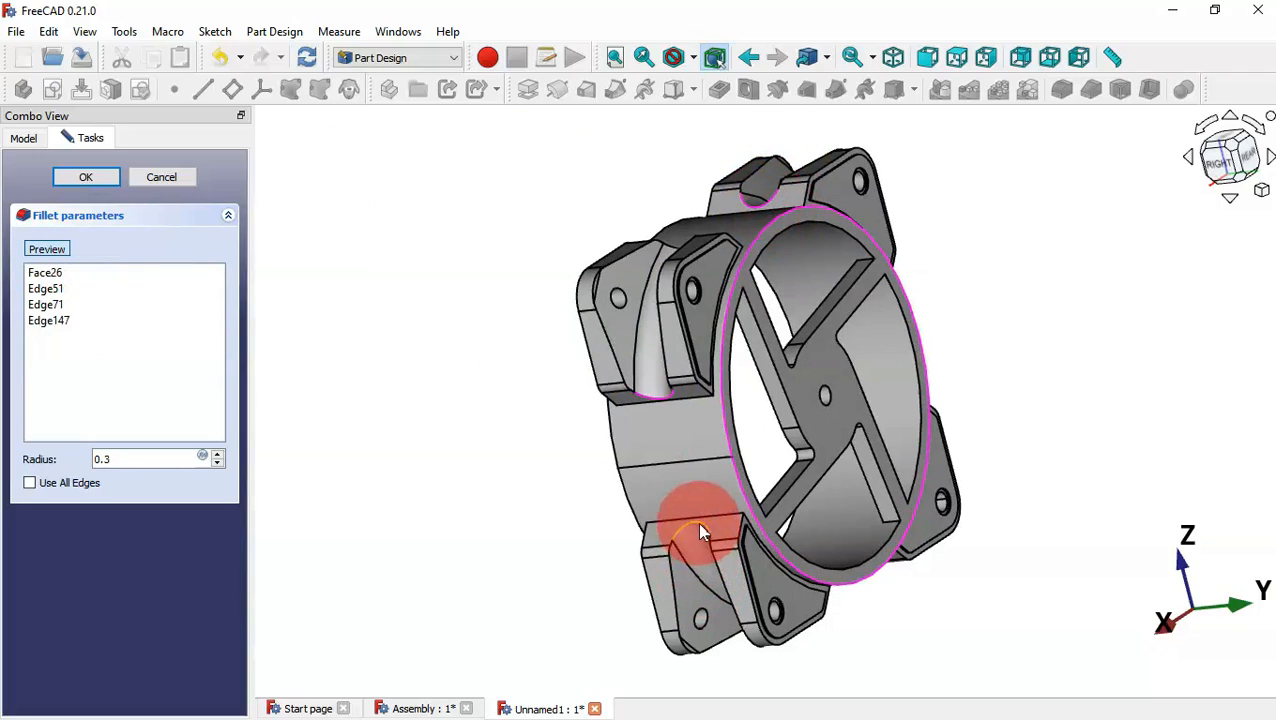
left_click(699, 524)
middle_click_drag(1076, 484, 727, 334)
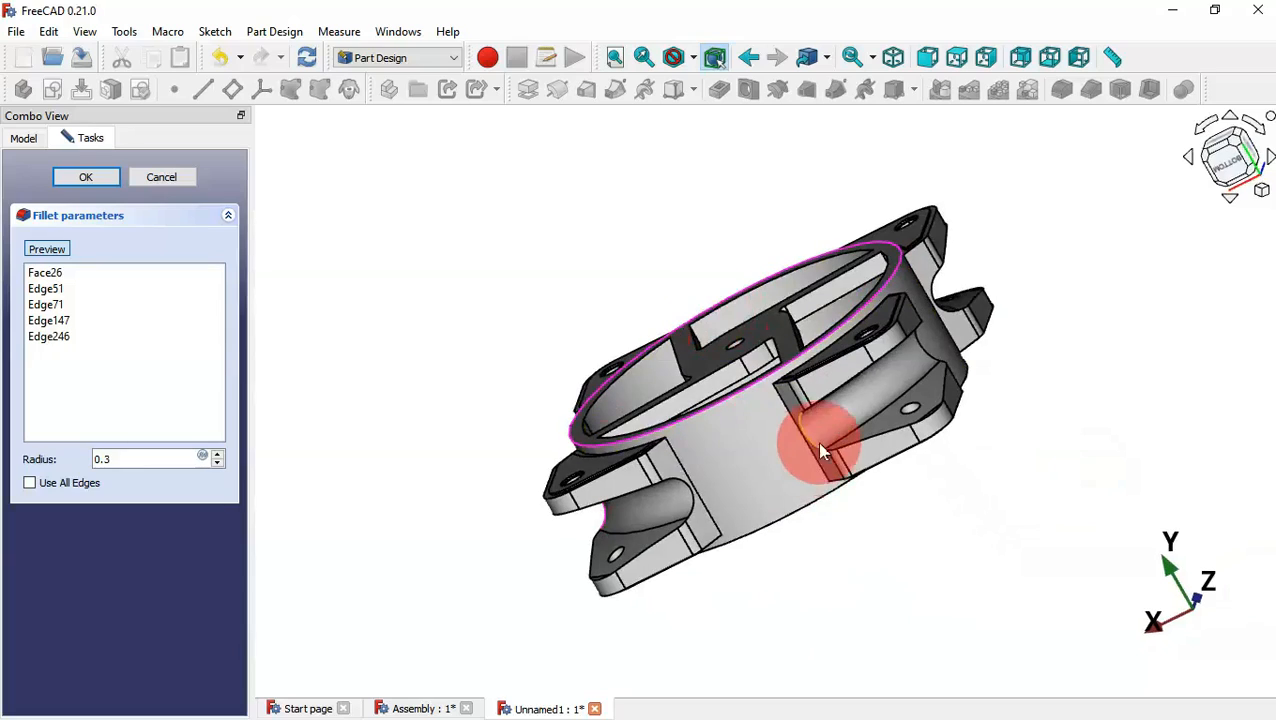
left_click(86, 178)
Step: Start a second fillet on the rounded outer corner edge of one front lug, with a 0.3 mm radius
middle_click_drag(379, 296, 675, 478)
scroll(743, 310, "up", 3)
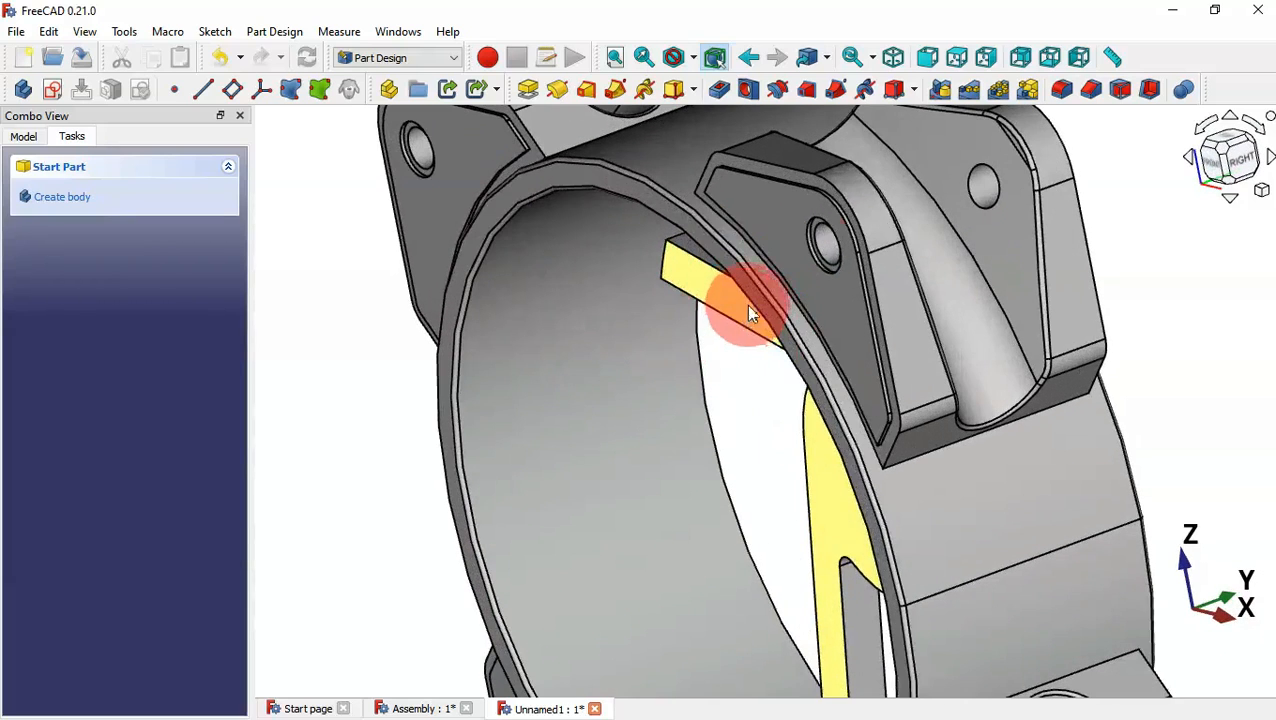
left_click(852, 207)
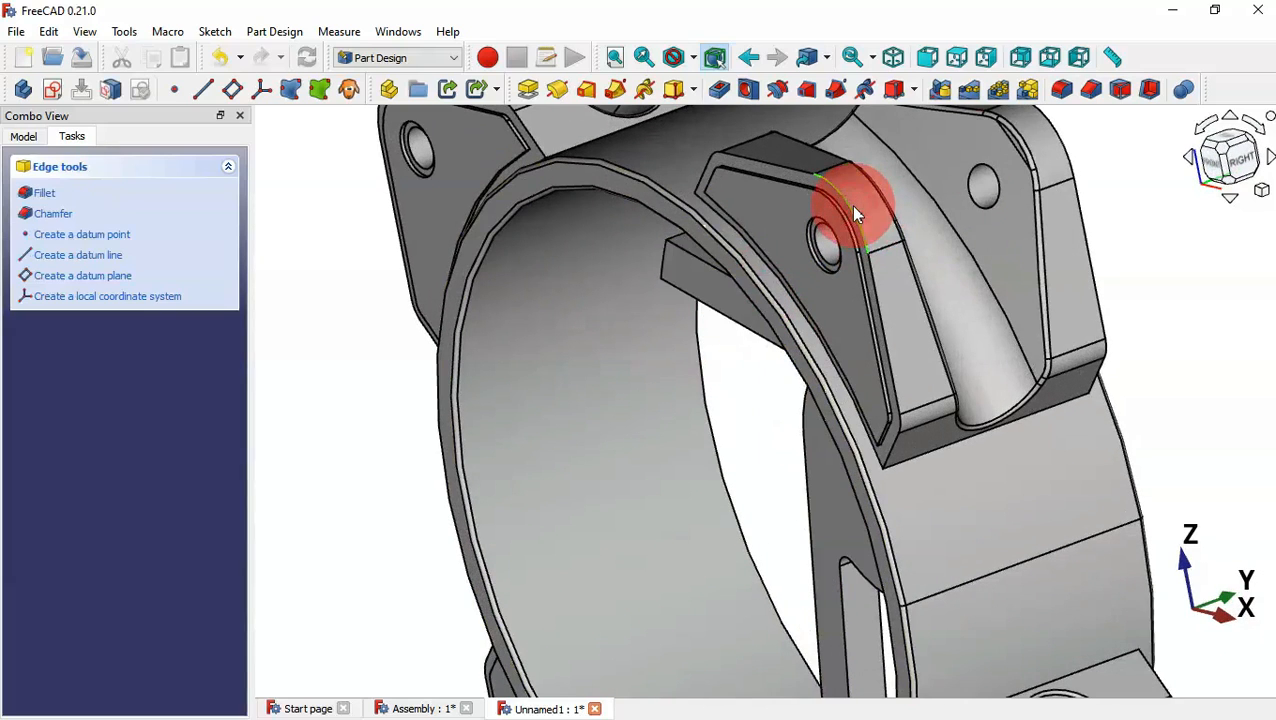
left_click(1066, 93)
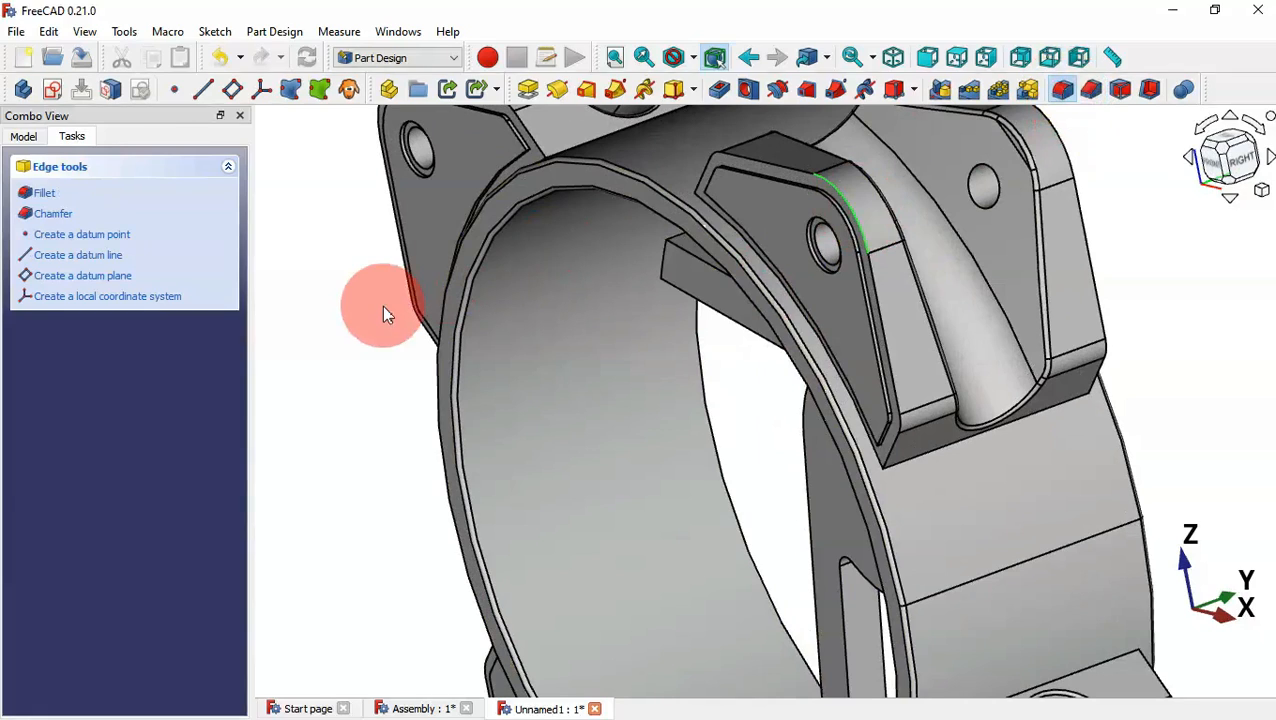
left_click(150, 461)
left_click_drag(150, 461, 35, 455)
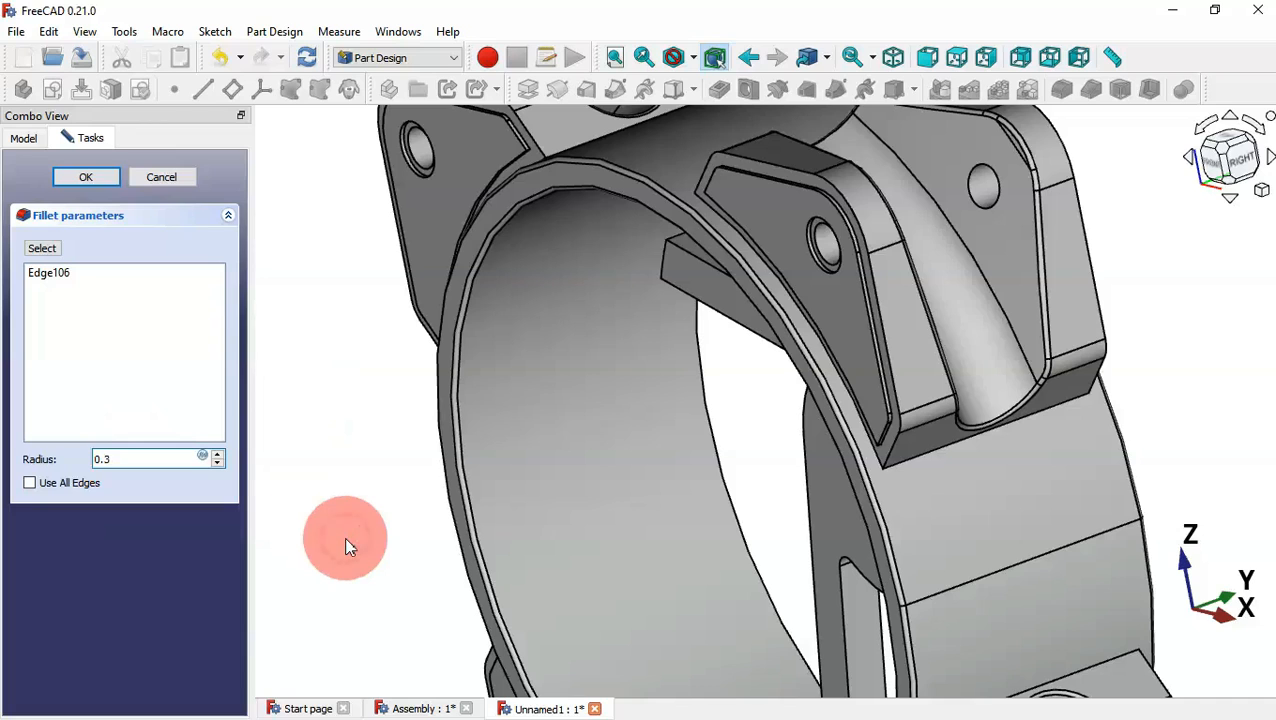
Step: Add the rounded outer corner edges of the other three front lugs to the fillet
left_click_drag(344, 536, 410, 556)
left_click(43, 249)
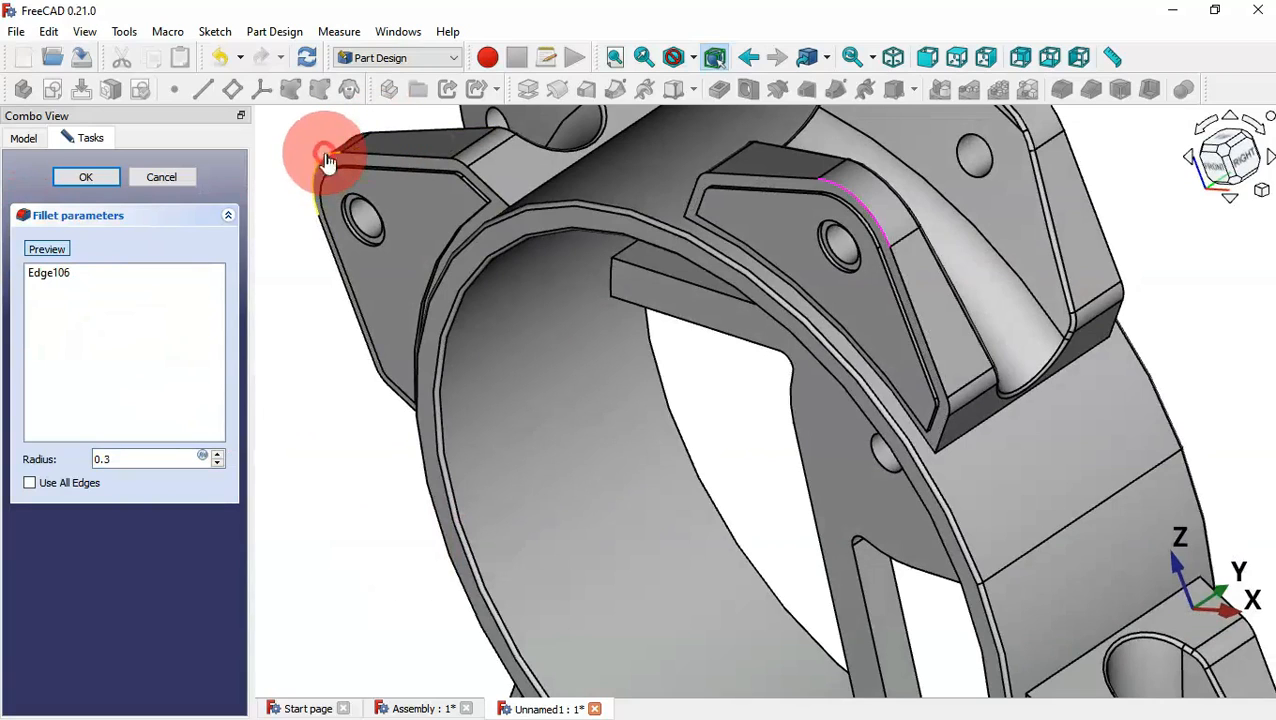
scroll(485, 247, "down", 6)
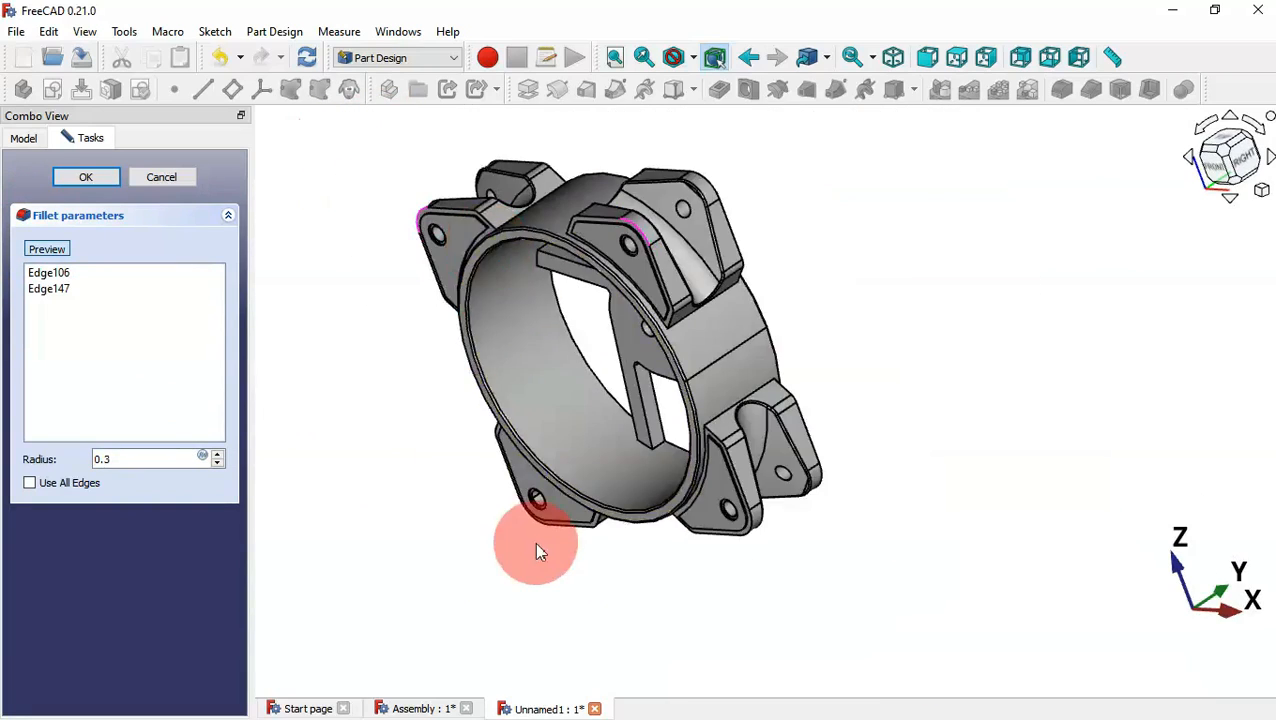
scroll(532, 500, "up", 6)
left_click(532, 476)
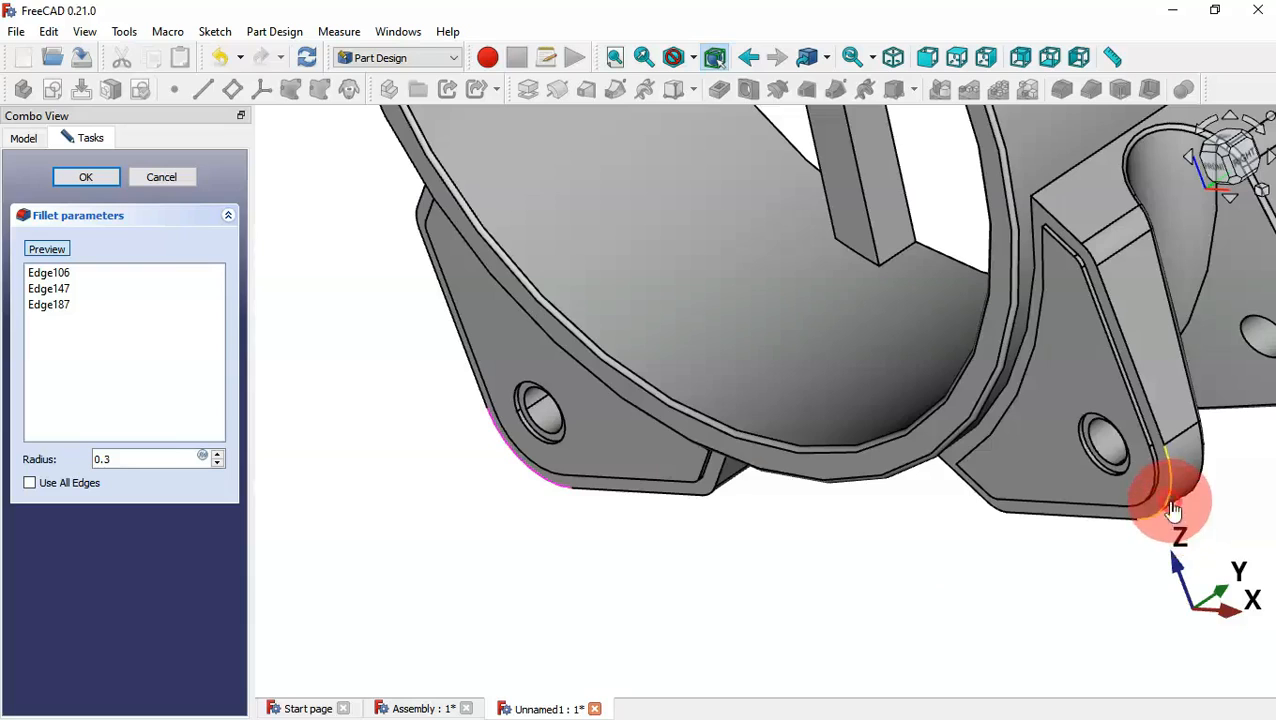
left_click(1167, 501)
Step: Add the outermost rounded corner edges of the four rear lugs to the fillet and apply it
middle_click_drag(850, 535, 621, 561)
scroll(853, 582, "down", 7)
scroll(621, 561, "up", 6)
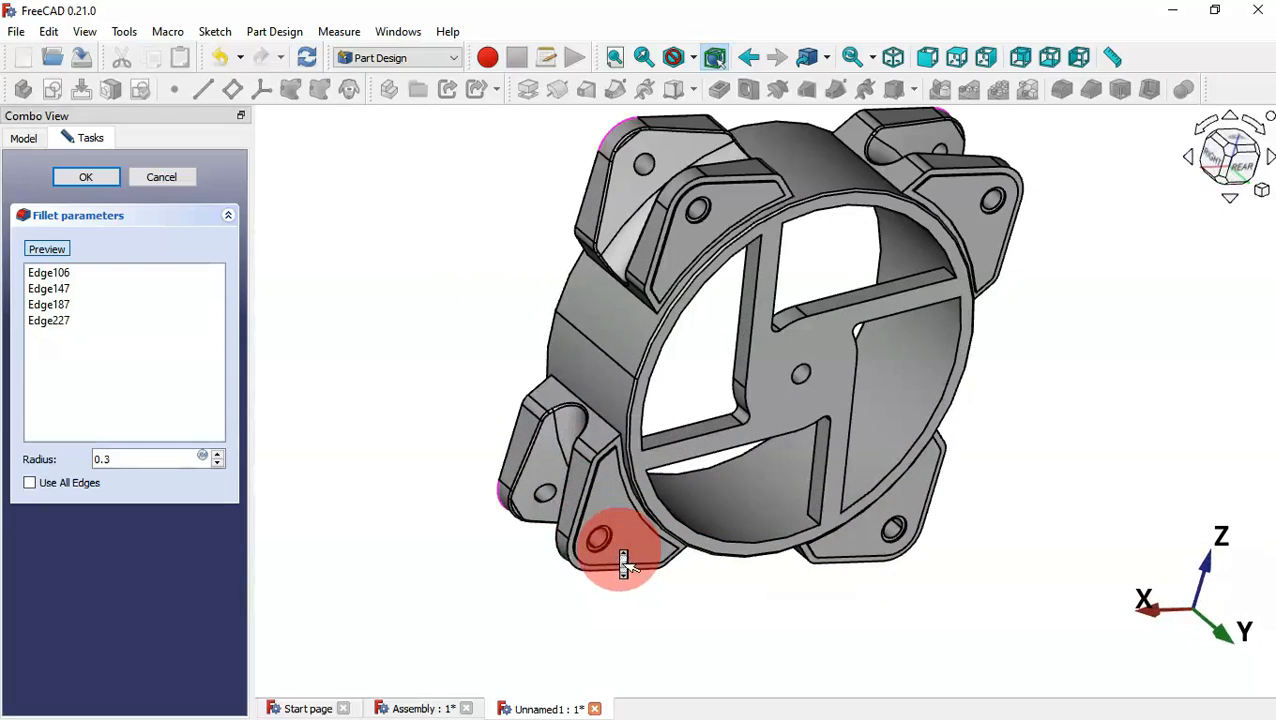
left_click(683, 195)
left_click(1019, 173)
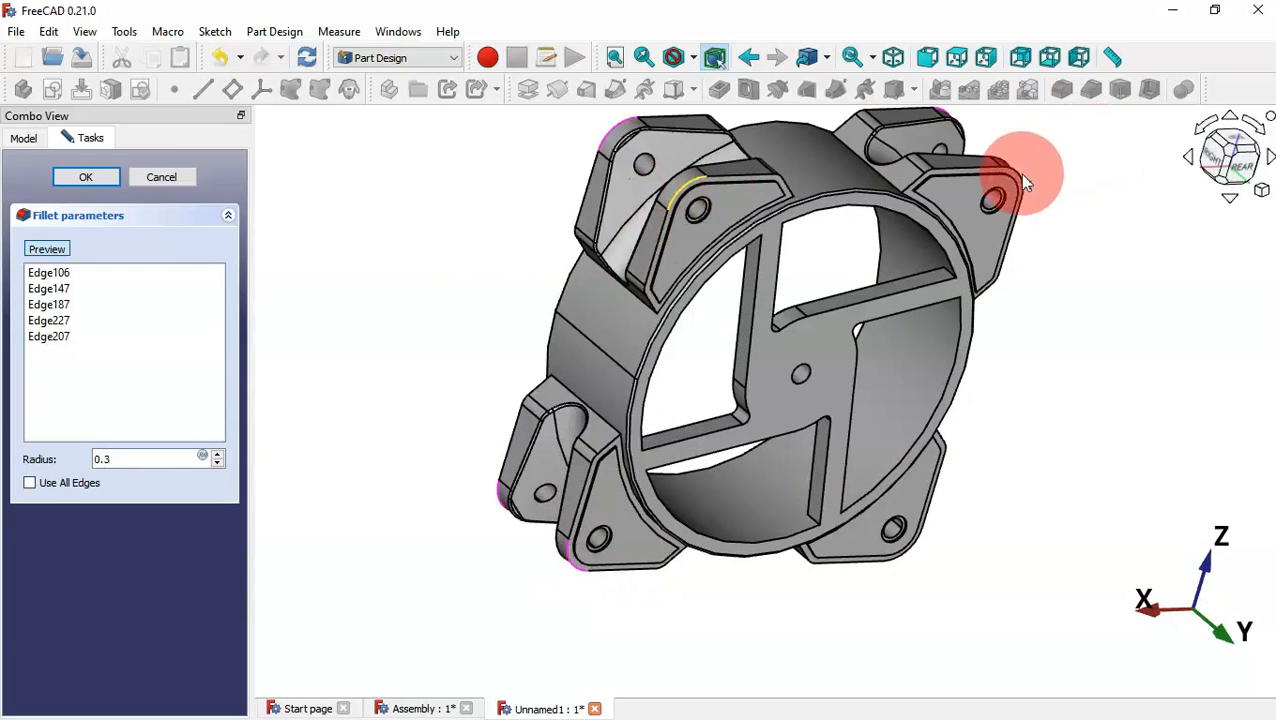
left_click(907, 546)
scroll(907, 546, "up", 6)
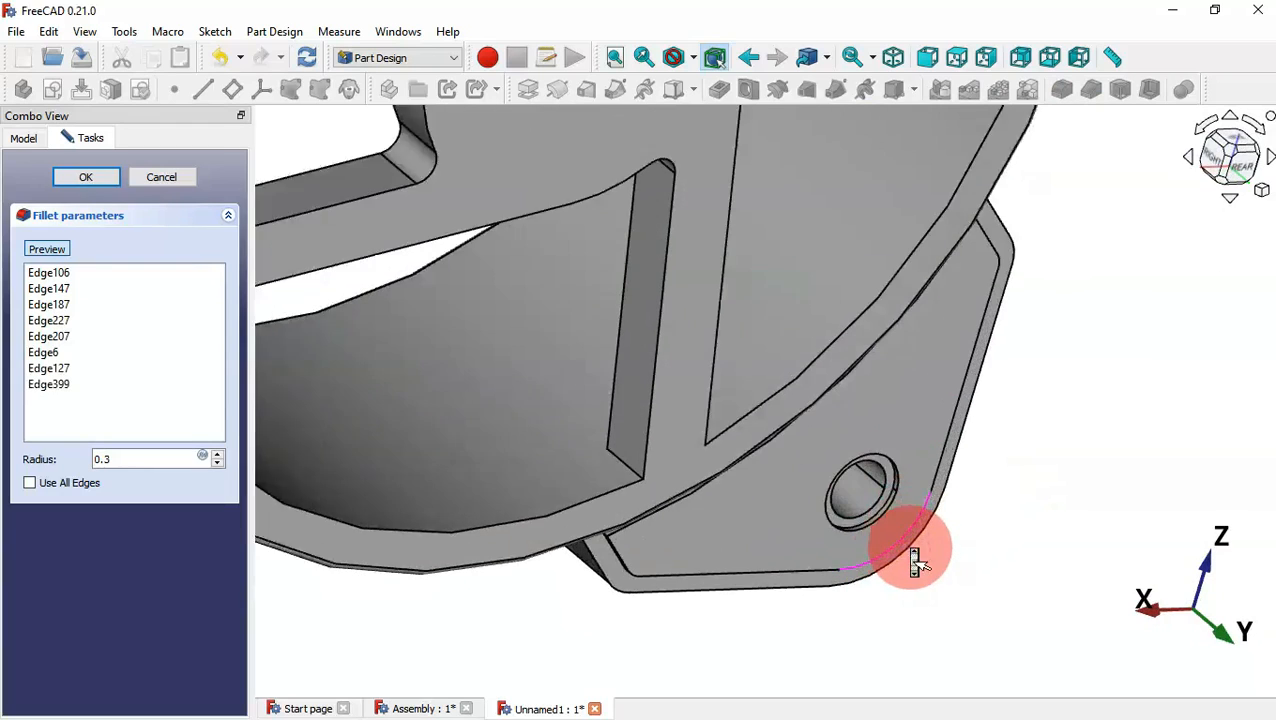
left_click(909, 551)
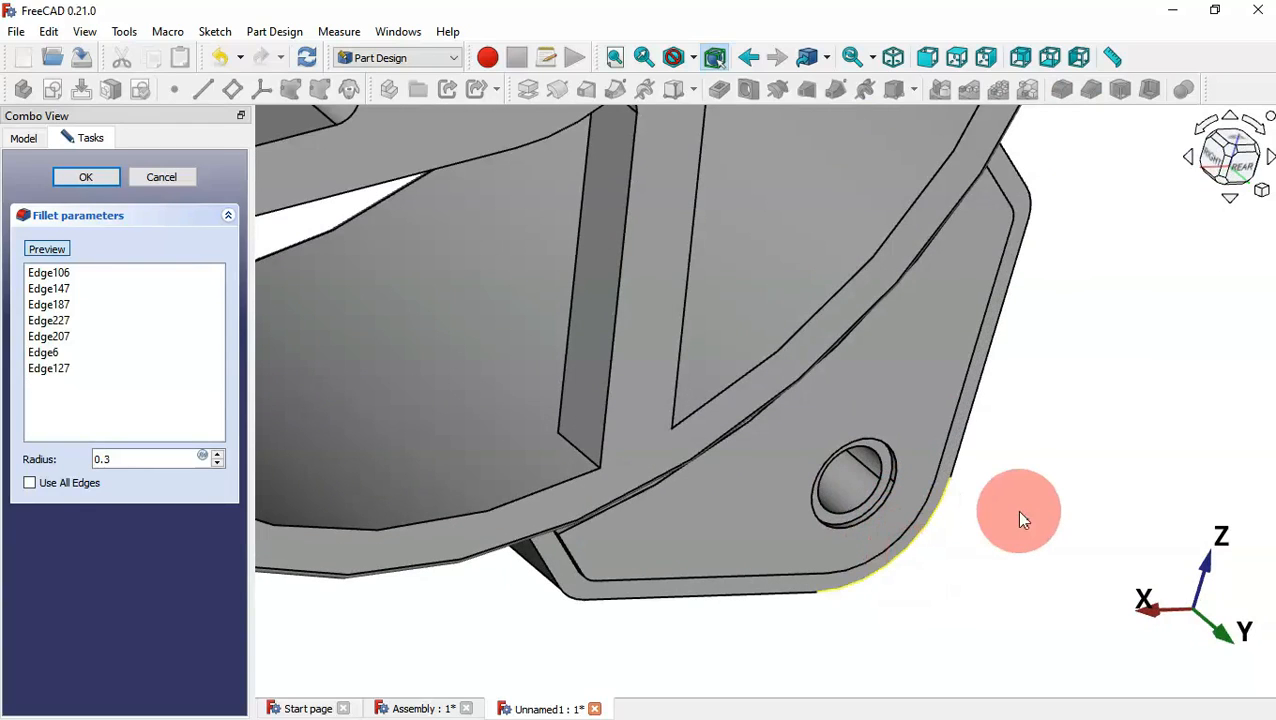
scroll(1018, 513, "down", 4)
middle_click_drag(1129, 541, 961, 421)
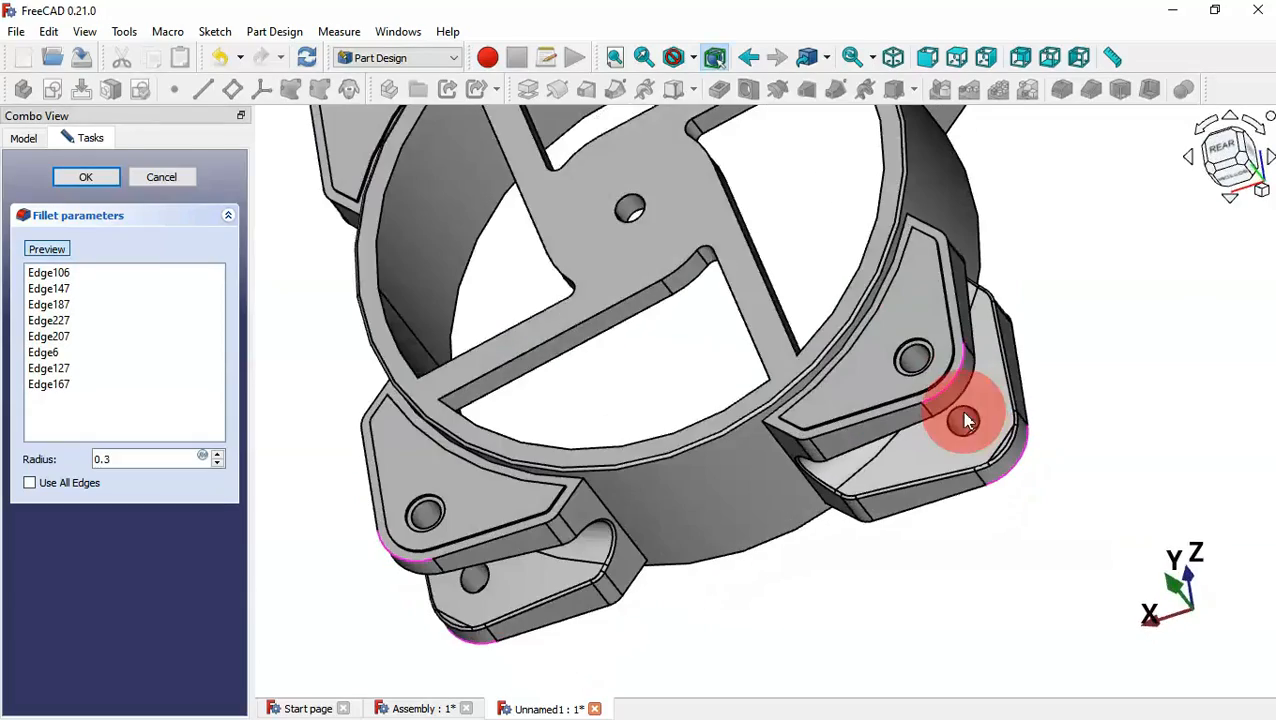
left_click(140, 180)
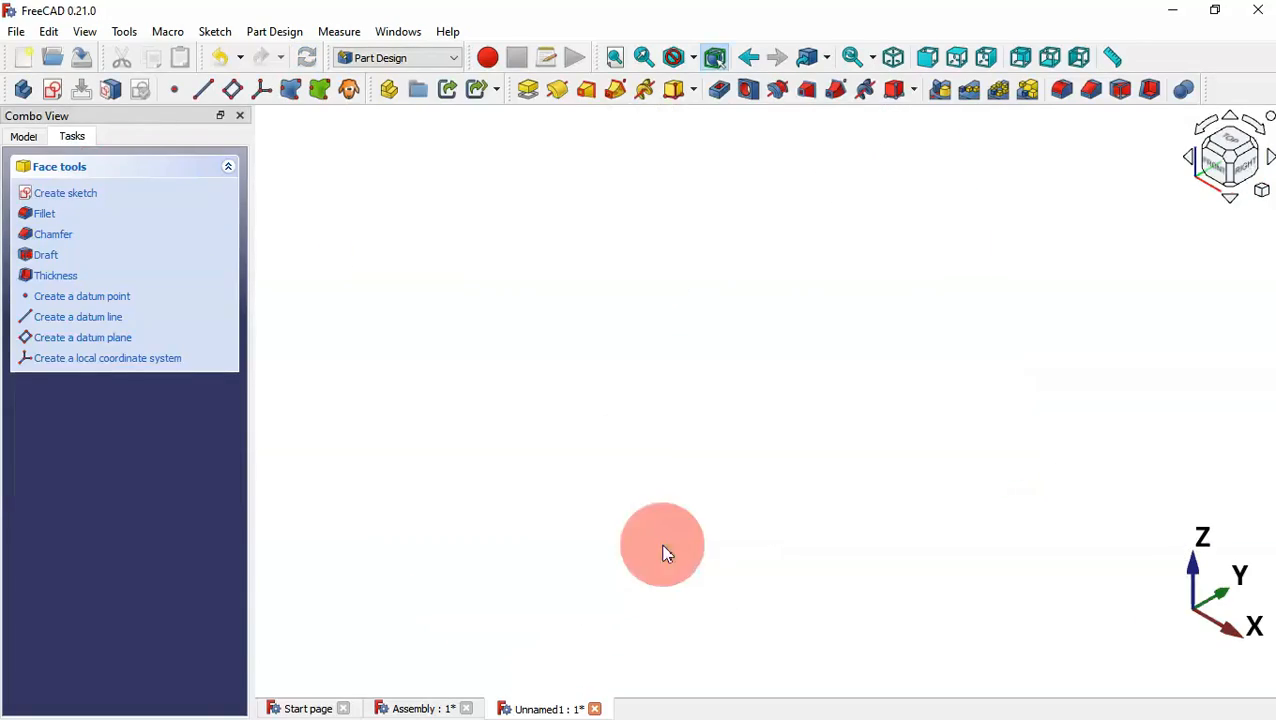
left_click(1110, 413)
middle_click_drag(1112, 416, 785, 375)
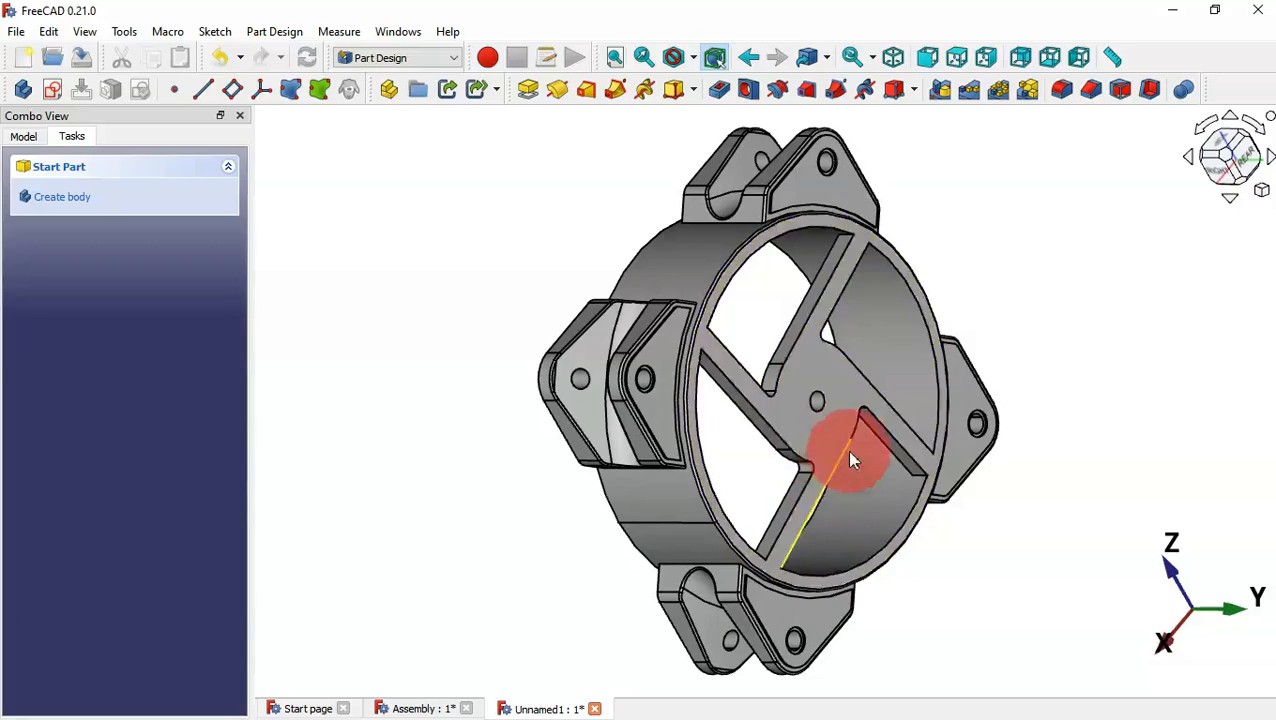
Step: Create a sketch on the flat spoke face and reference both straight edges of the spoke running toward the upper-right lug as external geometry
left_click(835, 399)
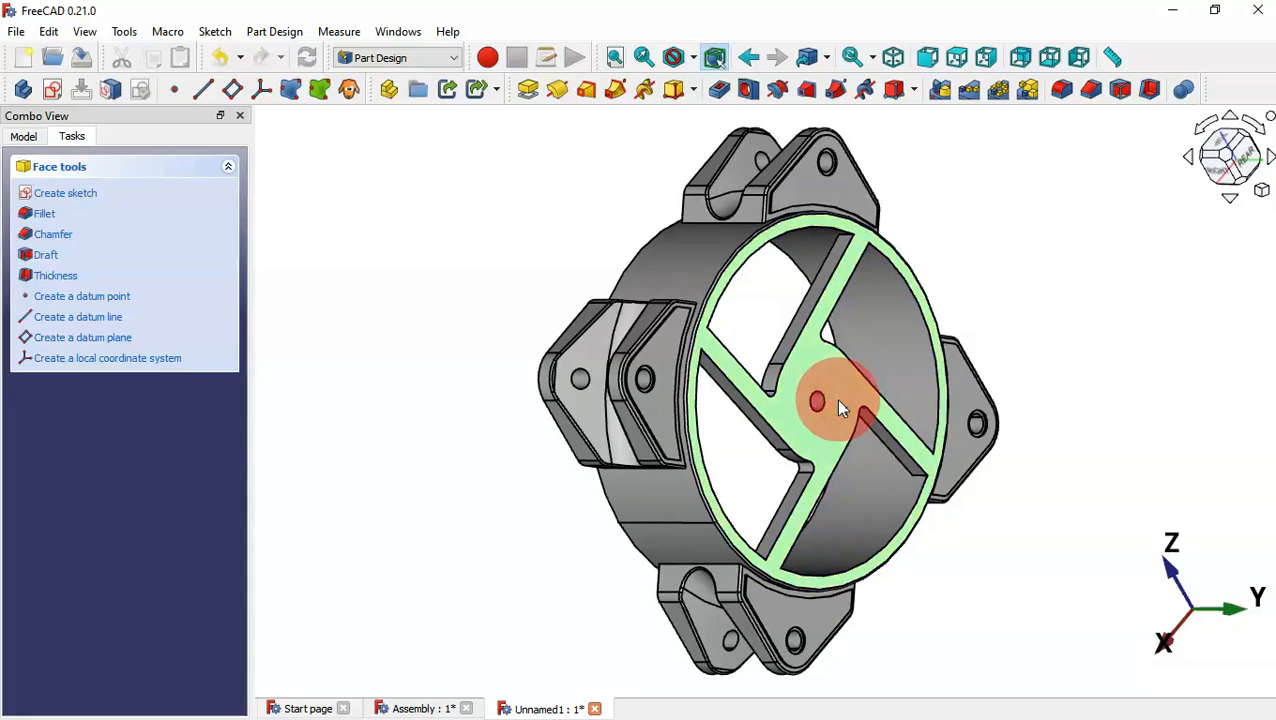
left_click(48, 93)
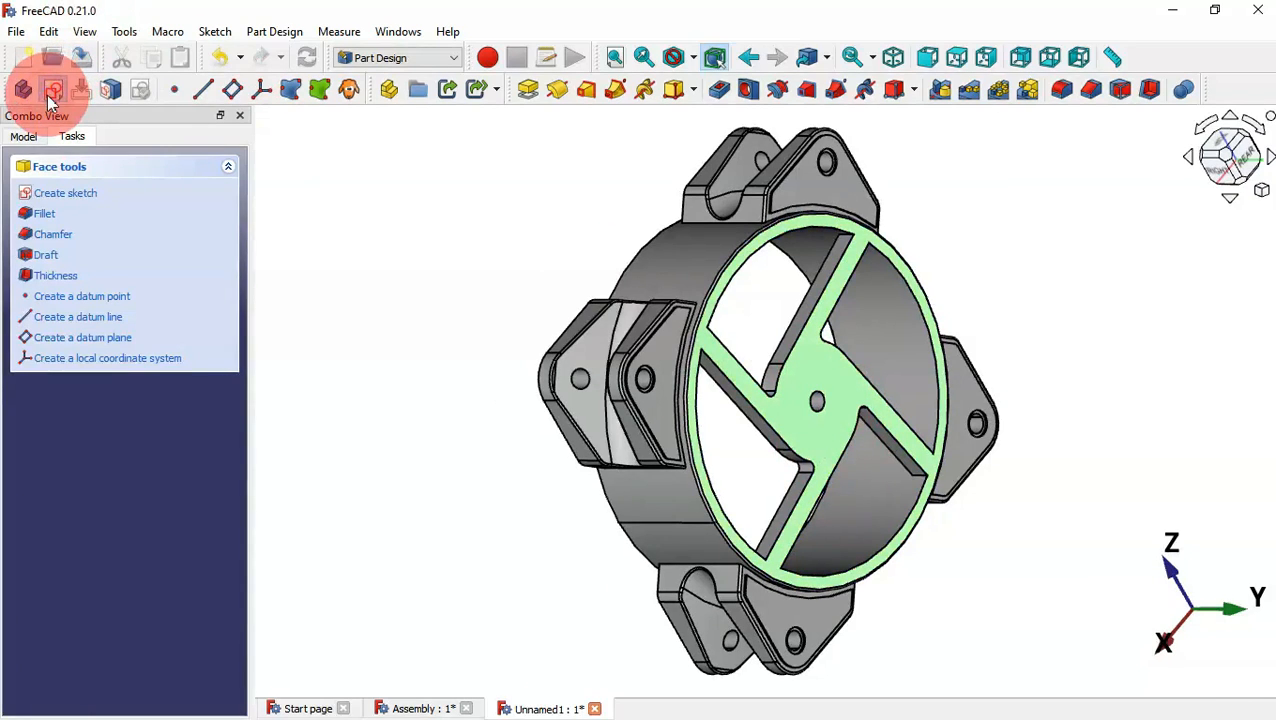
scroll(835, 305, "up", 3)
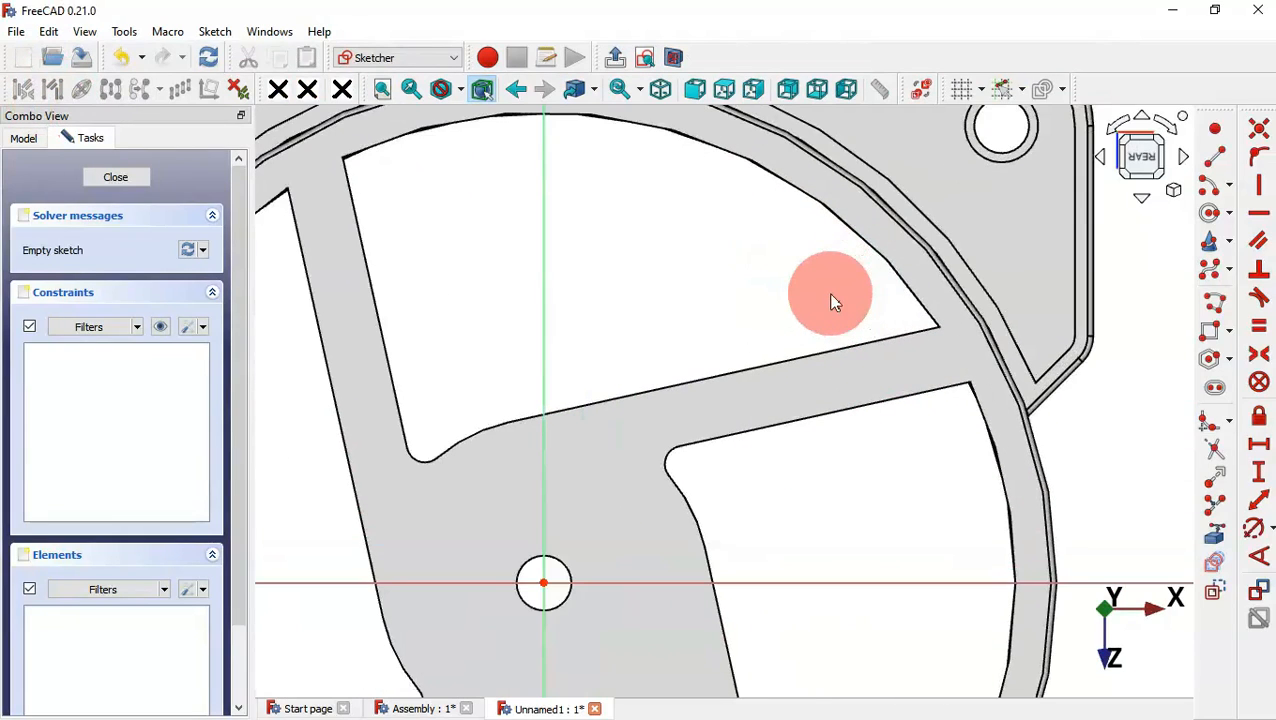
left_click(1216, 535)
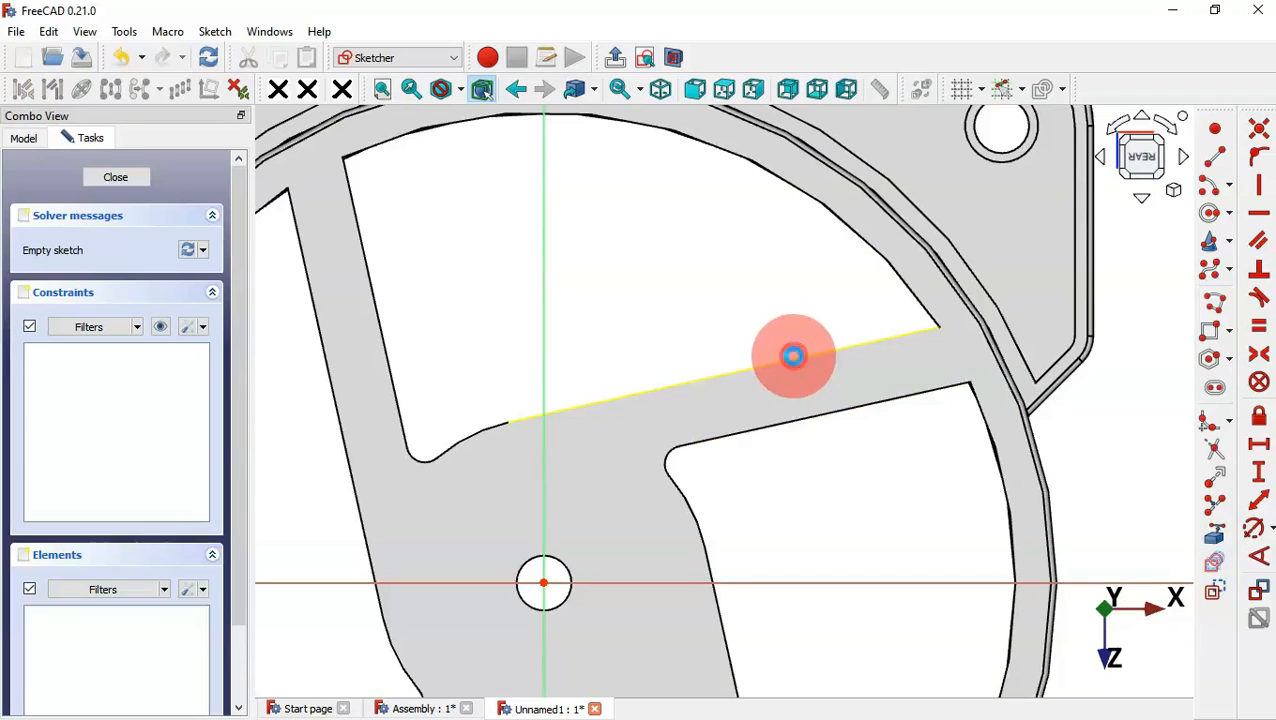
left_click(792, 356)
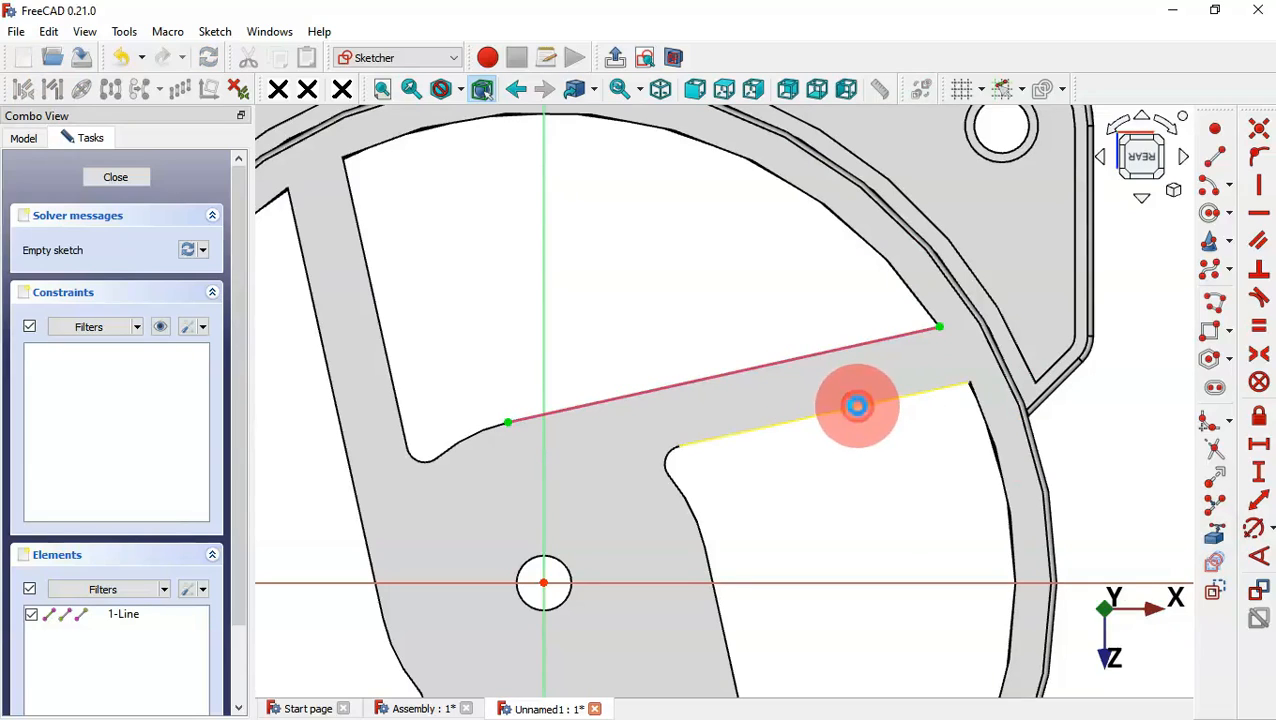
left_click(867, 449)
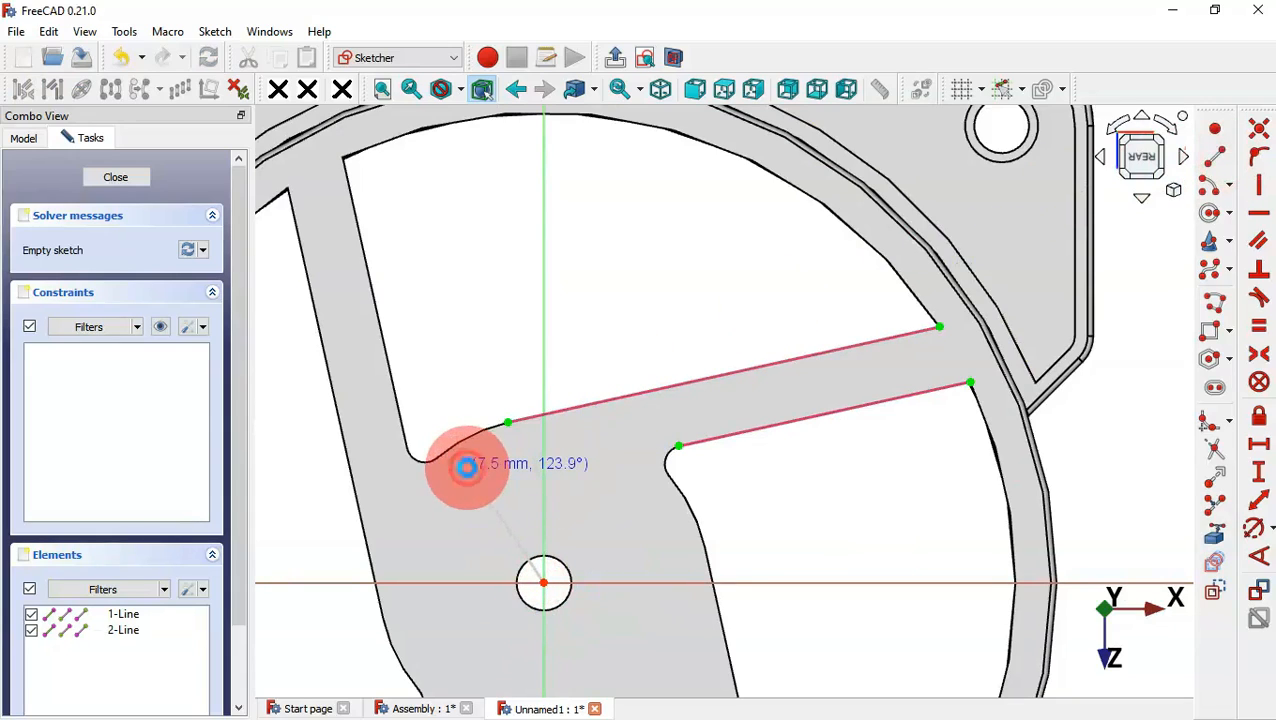
Step: Draw a line about 7.5 mm long from the origin up into the hub and turn it into construction geometry
left_click(467, 467)
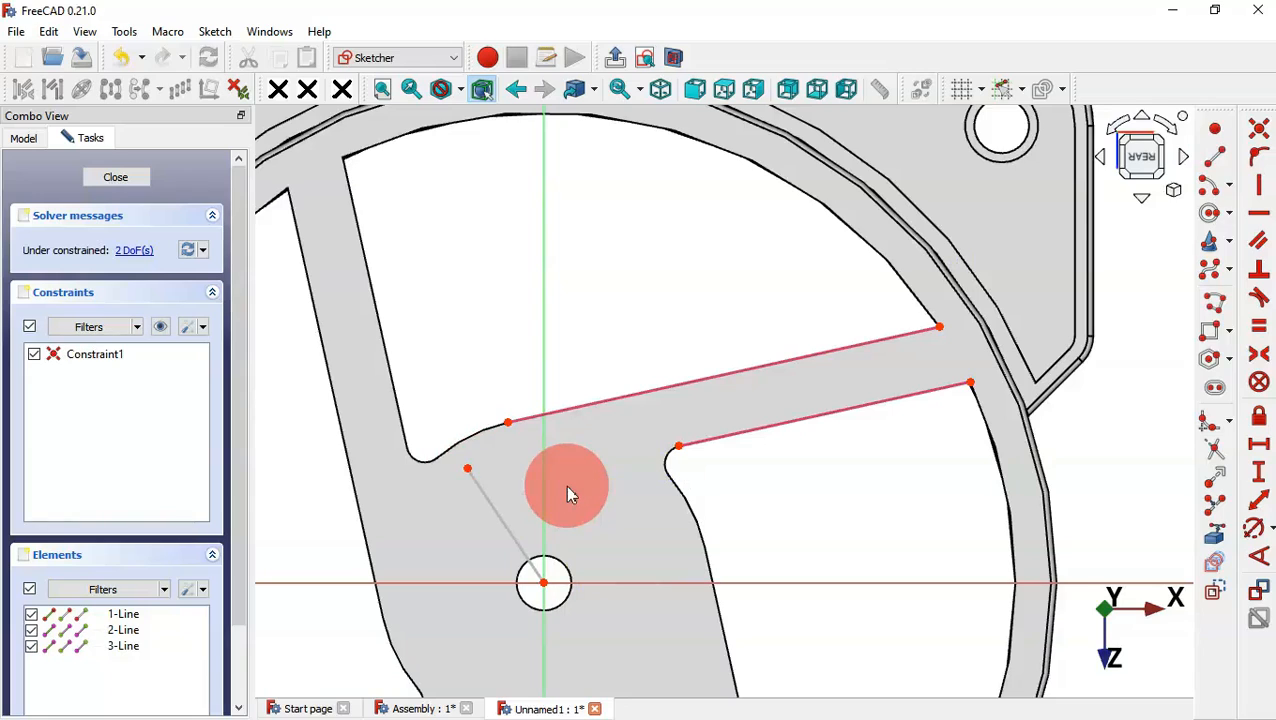
left_click(520, 556)
left_click(1215, 592)
left_click(738, 487)
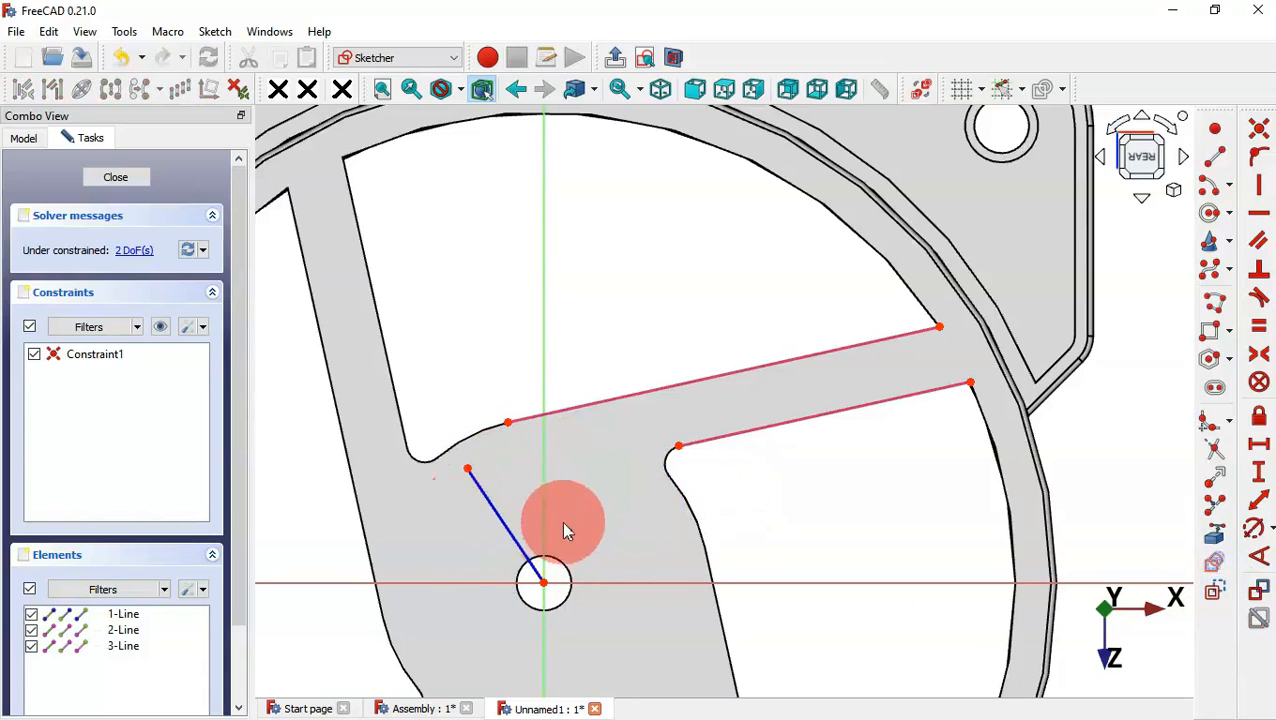
Step: Draw a closed four-sided polyline about 29 mm long along the spoke, from the ring to the end of the construction line
scroll(530, 549, "up", 2)
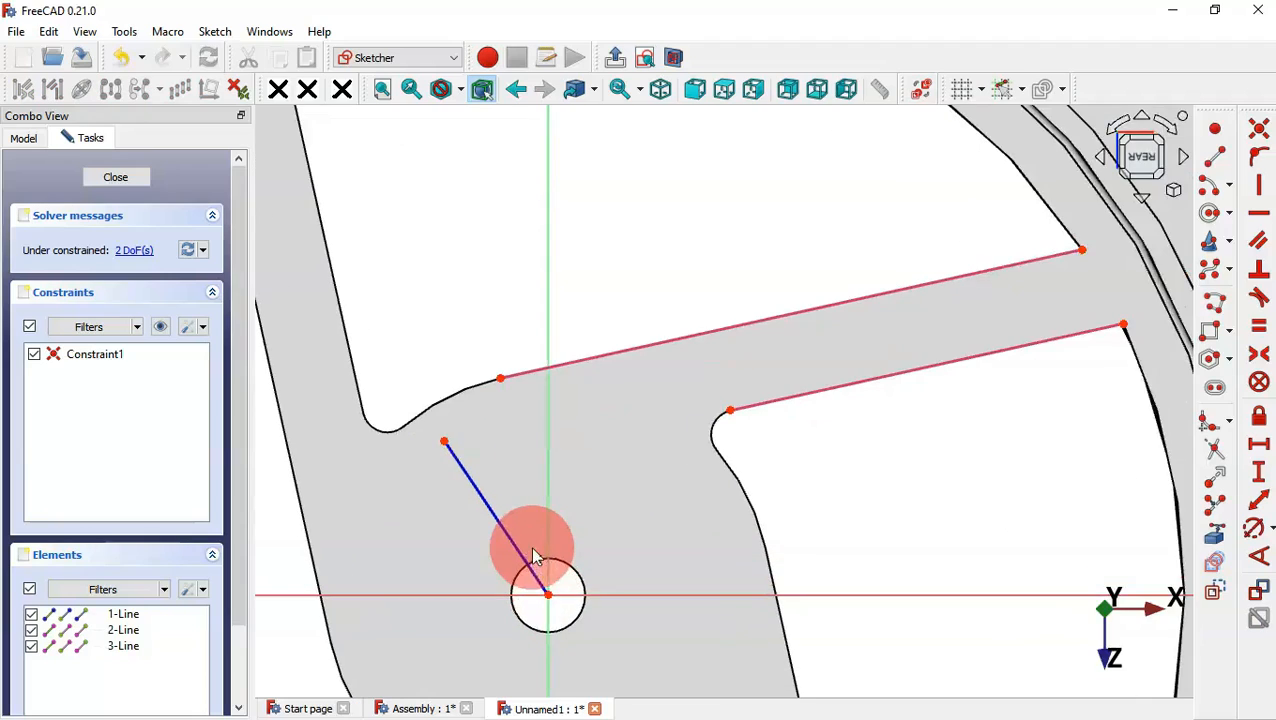
left_click(1212, 306)
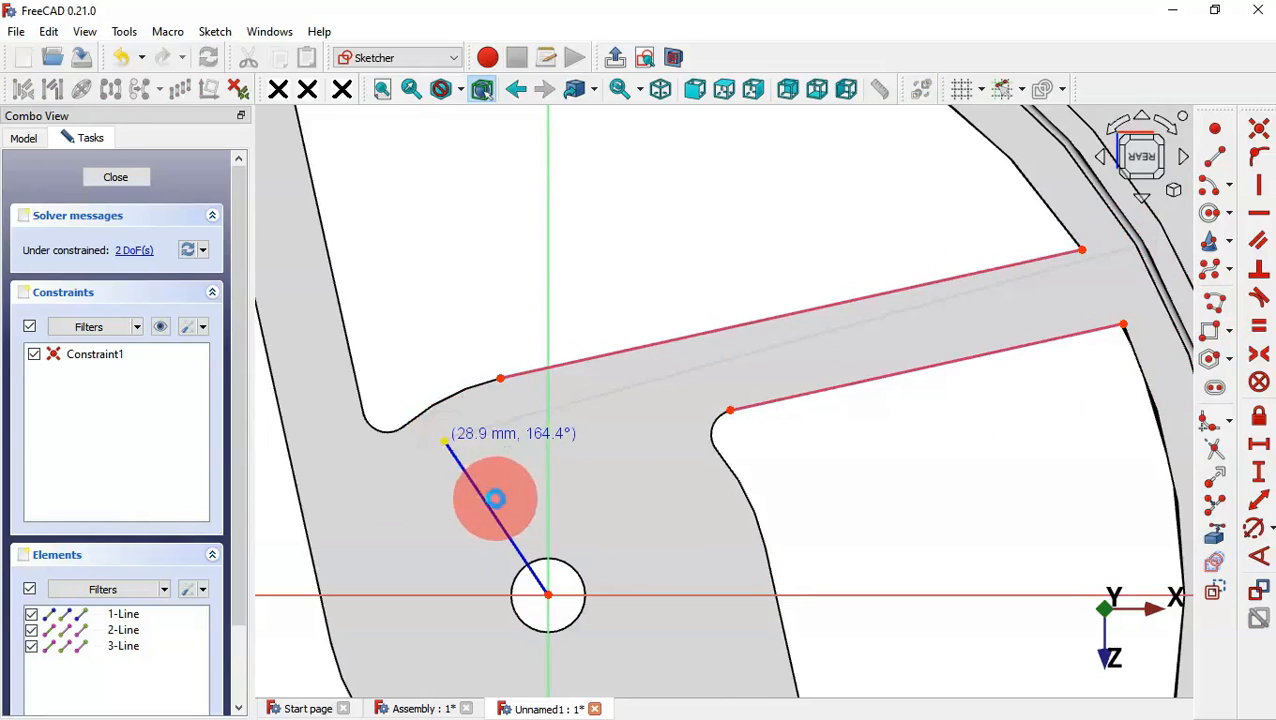
left_click(446, 437)
left_click(1143, 291)
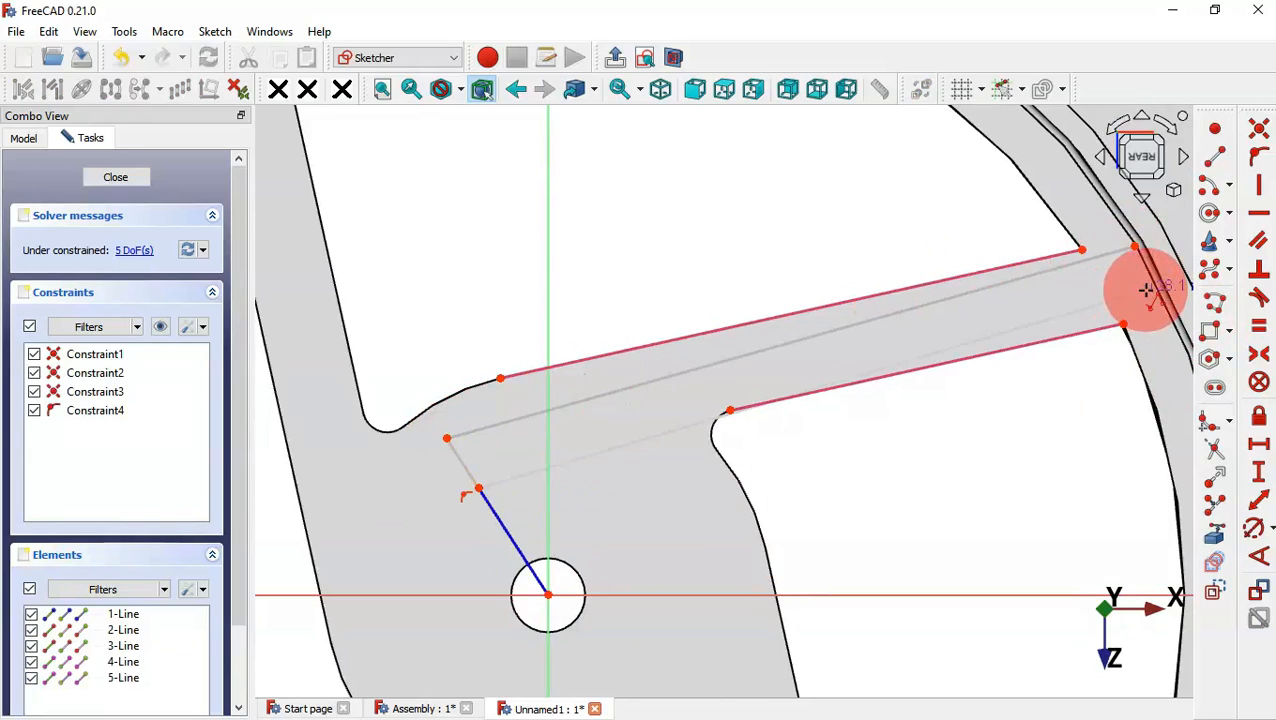
left_click(1139, 245)
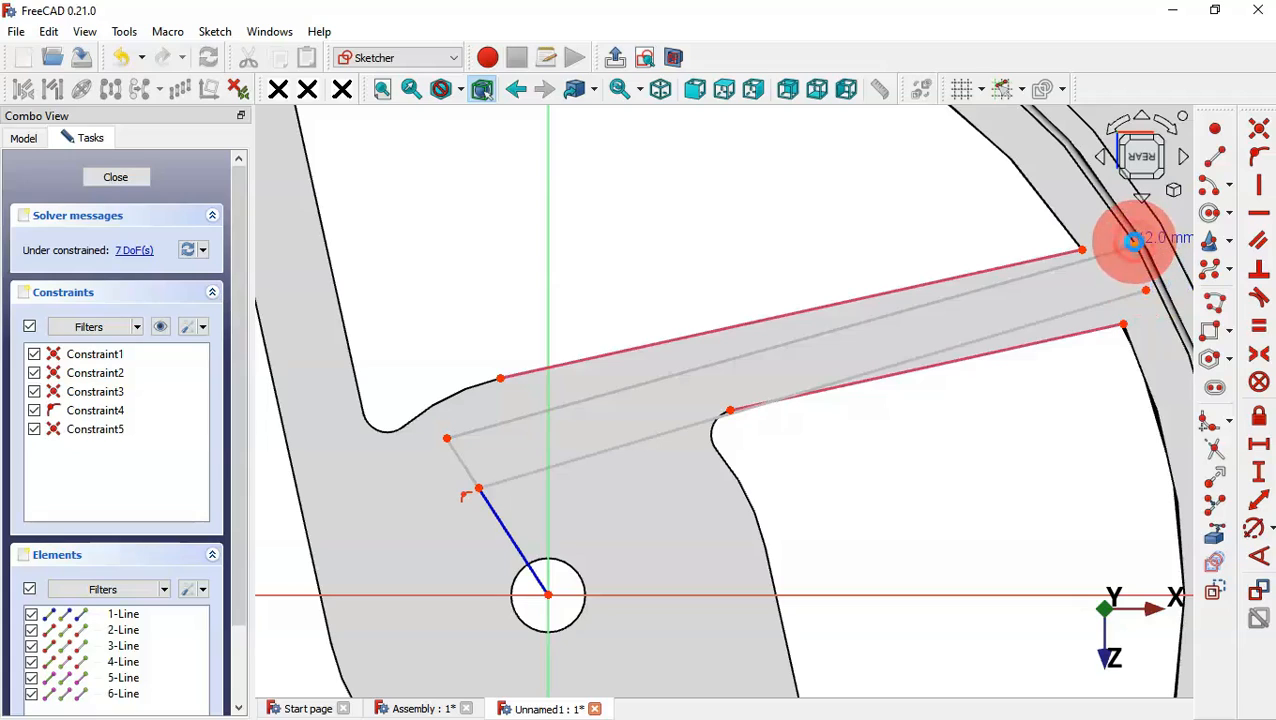
left_click(1133, 240)
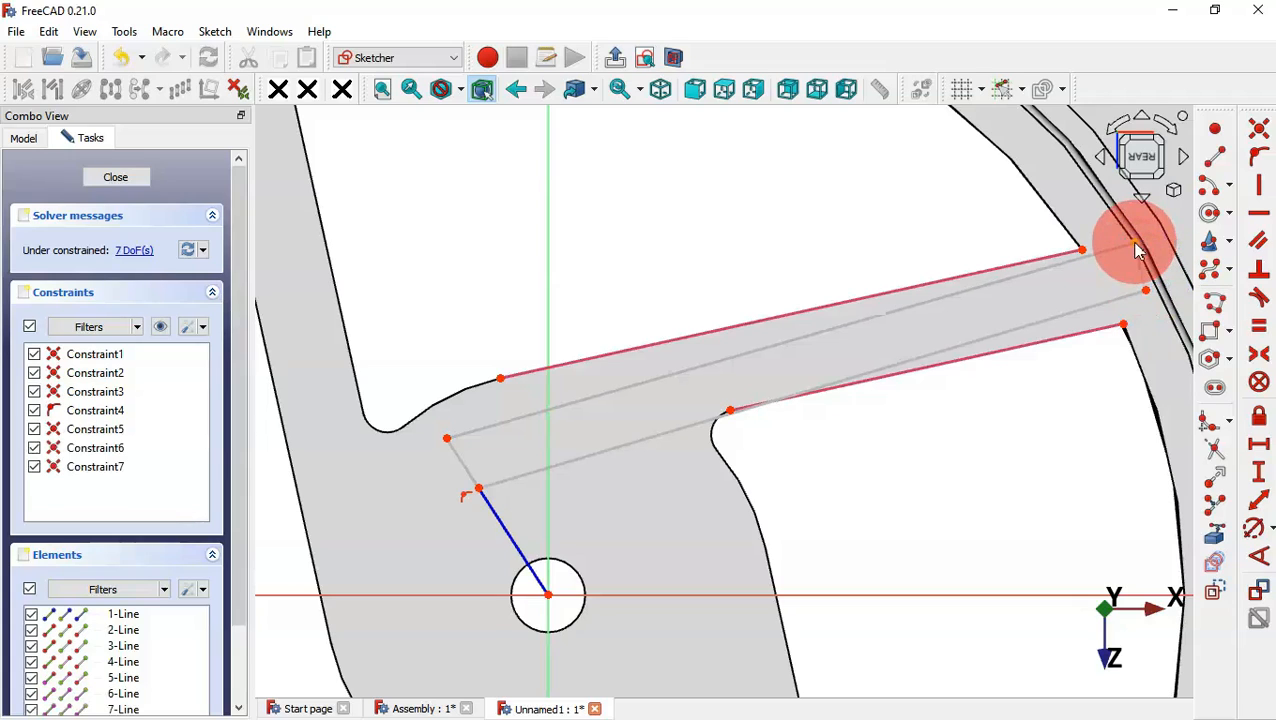
Step: Draw two short lines joining the profile's long sides to the referenced spoke edges, the upper one about 0.7 mm long
left_click(1215, 155)
scroll(957, 214, "up", 2)
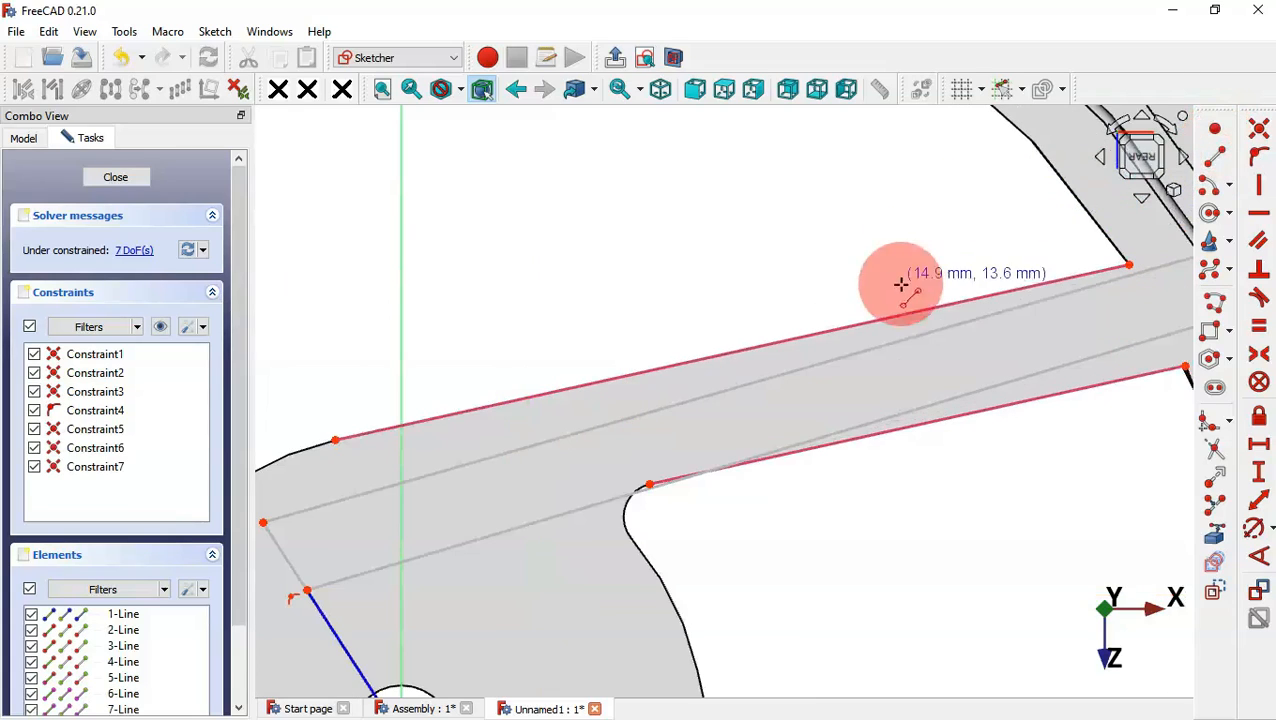
left_click(1003, 288)
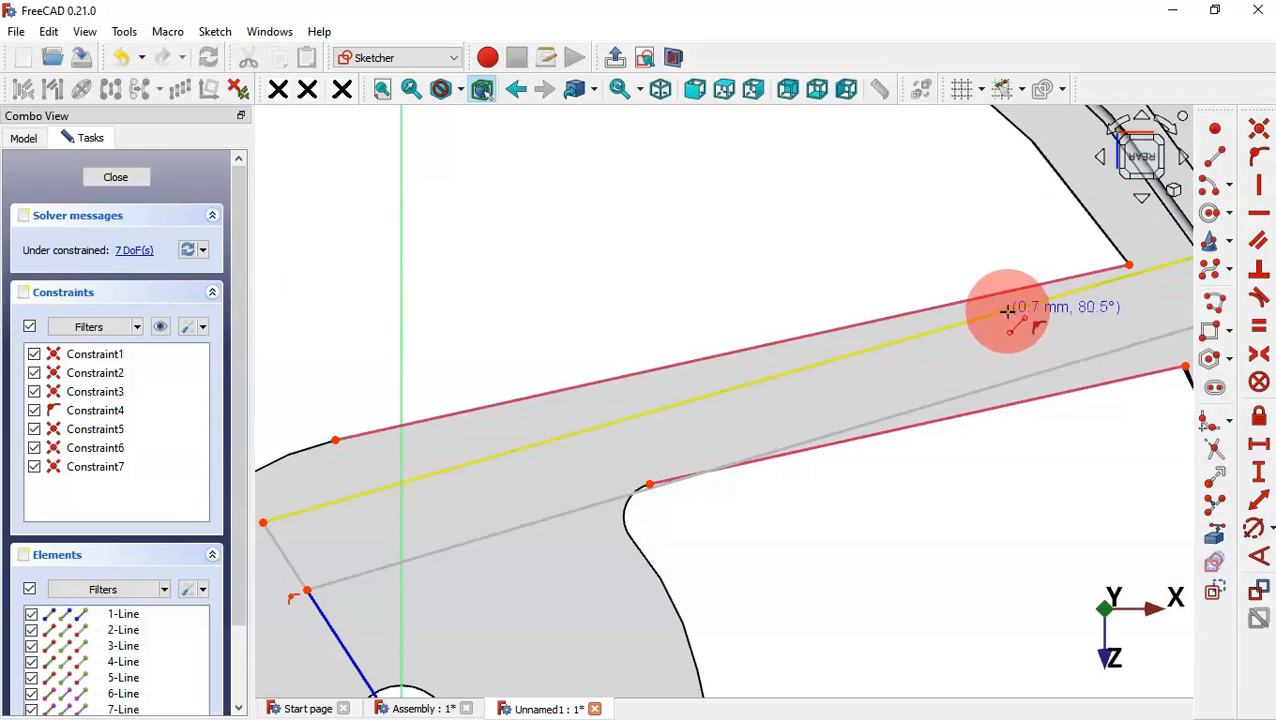
left_click(1048, 388)
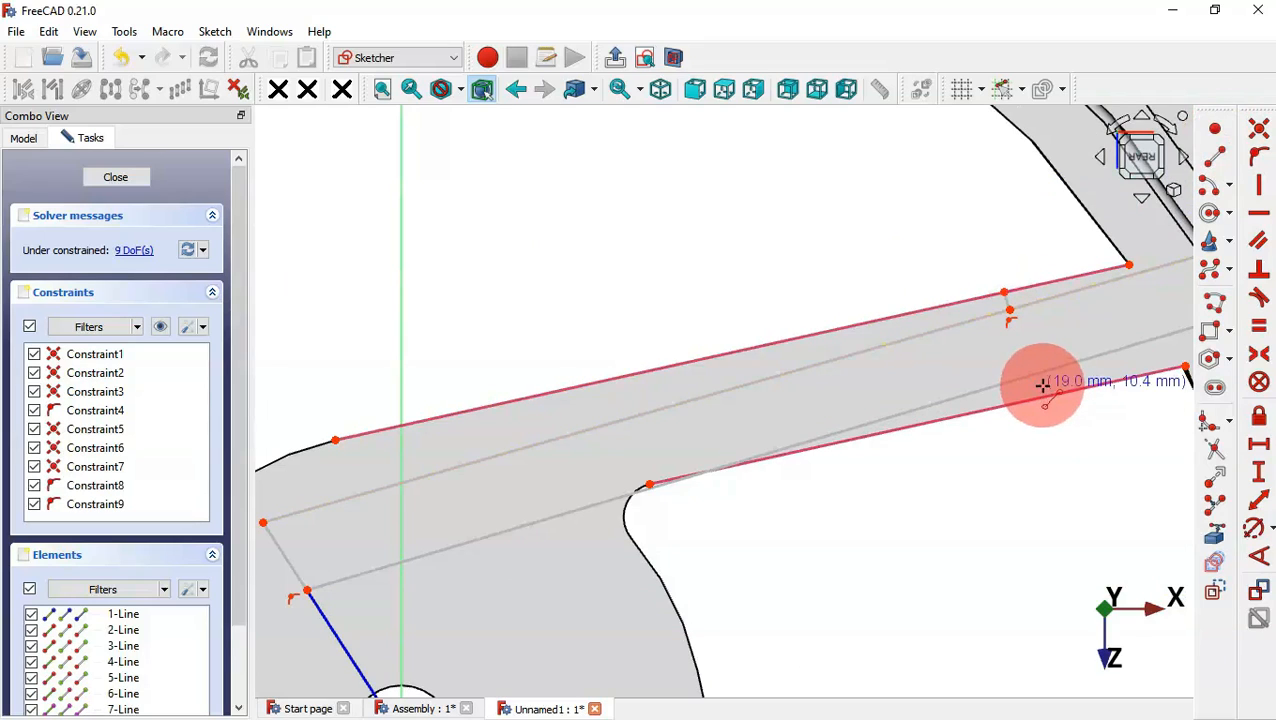
left_click(1040, 395)
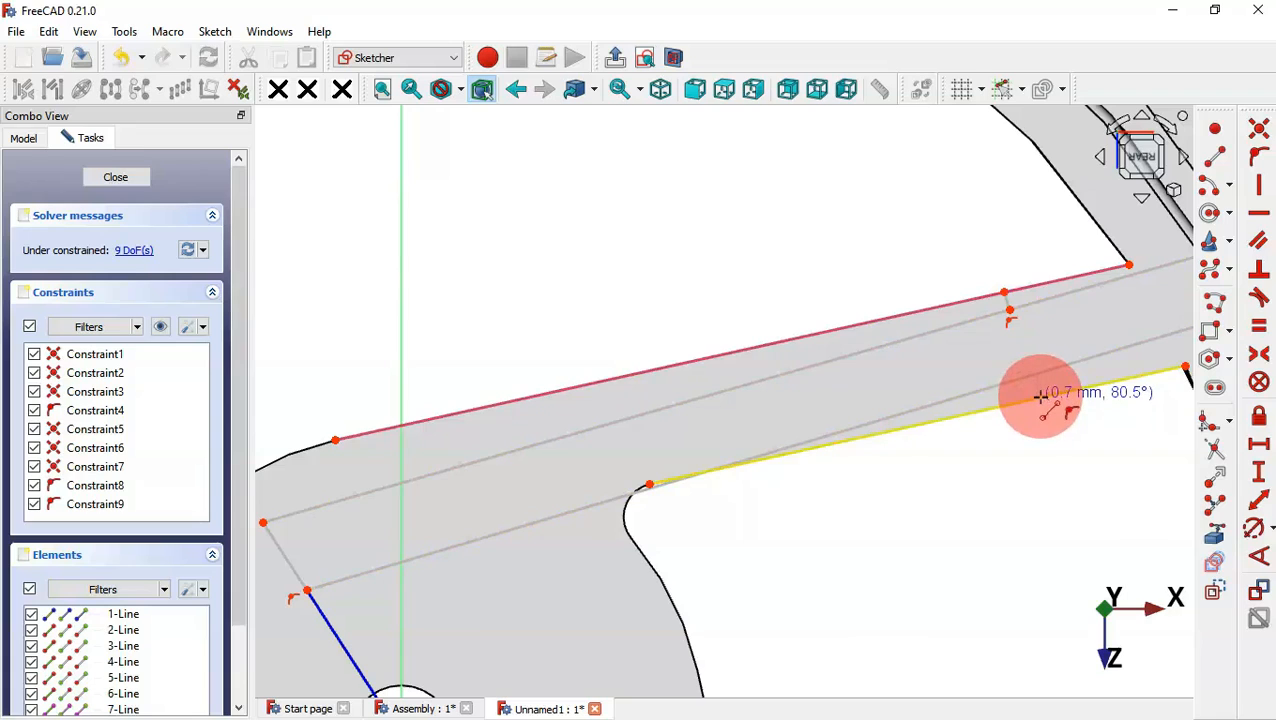
left_click(1041, 398)
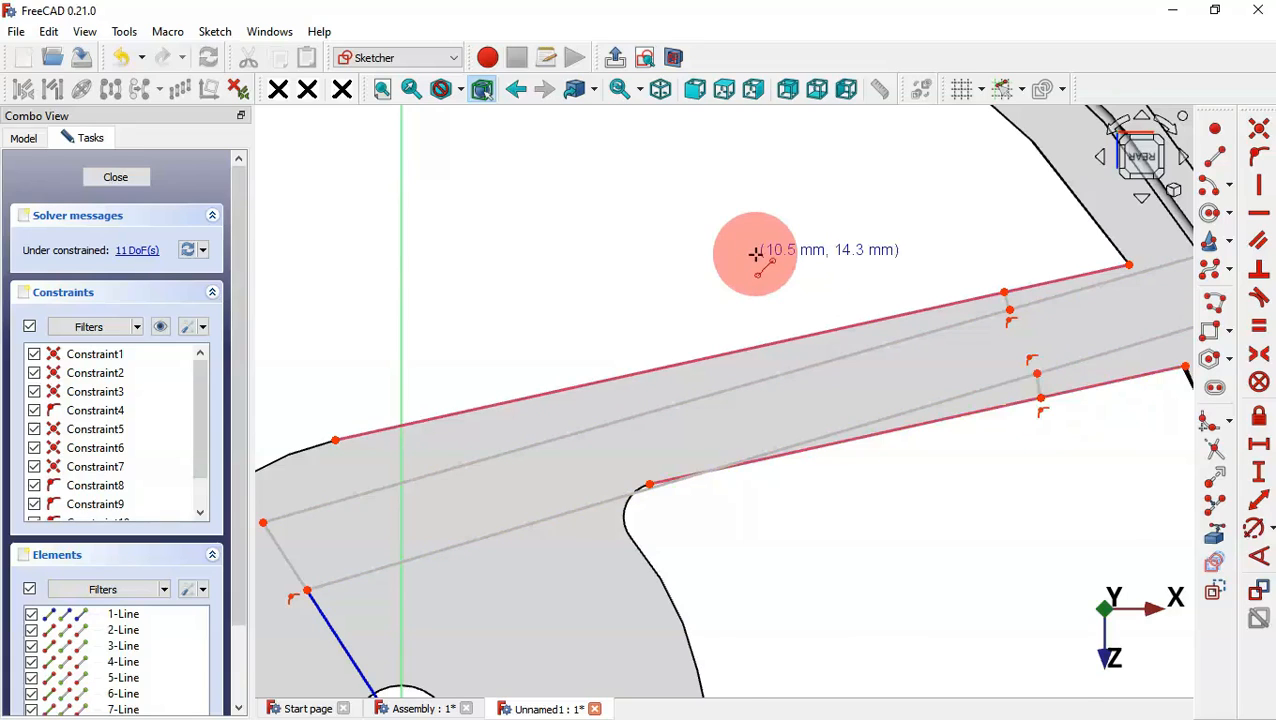
Step: Constrain both long sides of the profile parallel to the upper referenced spoke edge
scroll(755, 254, "down", 3)
scroll(1057, 255, "up", 2)
left_click_drag(1065, 265, 1064, 260)
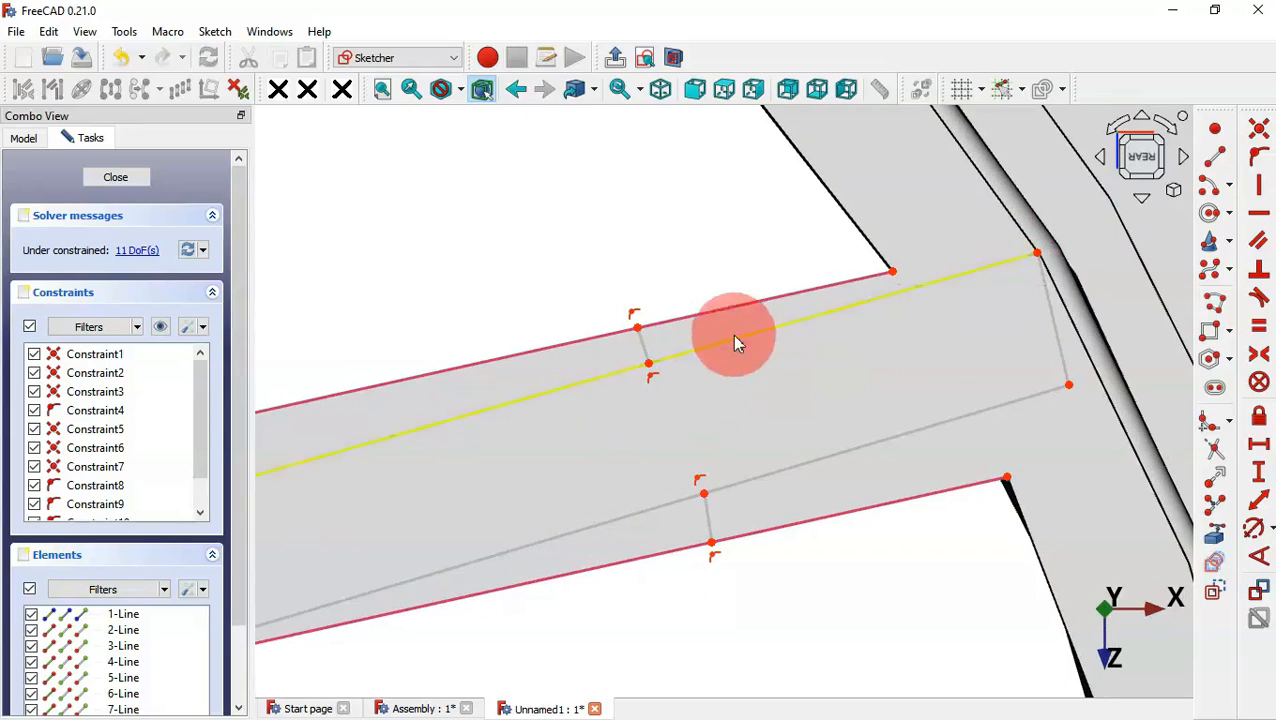
left_click(782, 298)
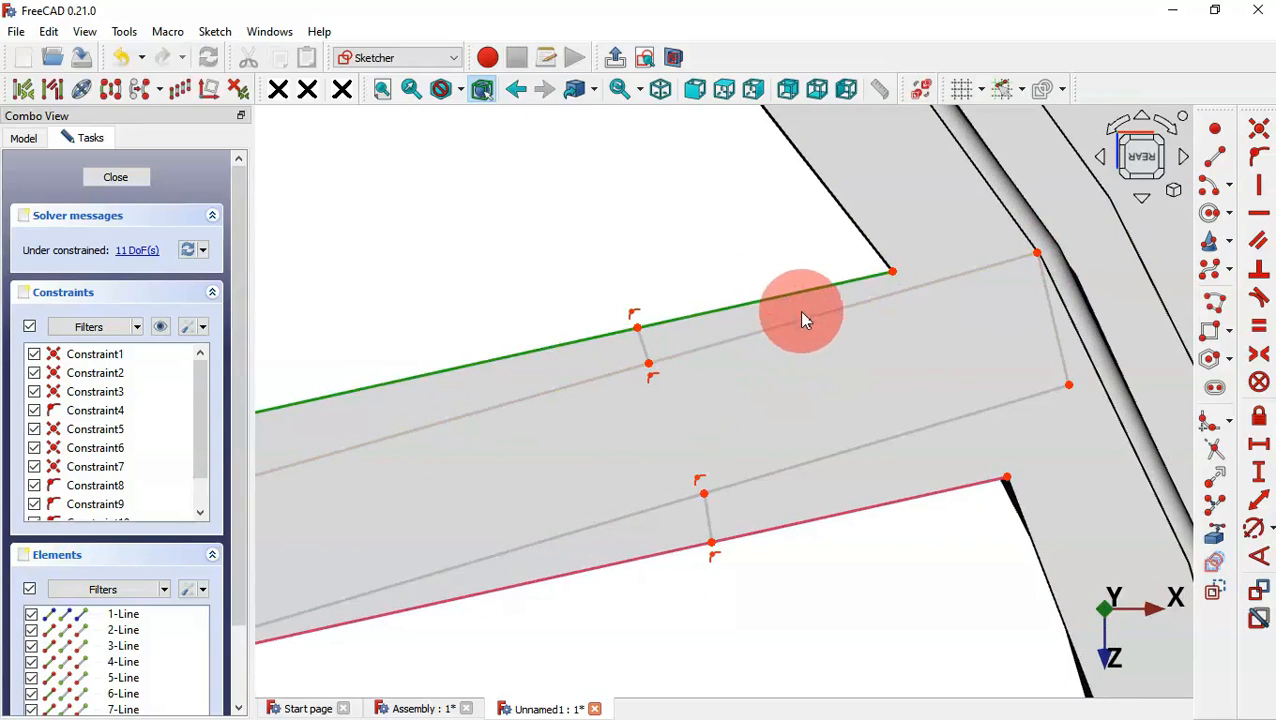
left_click(806, 319)
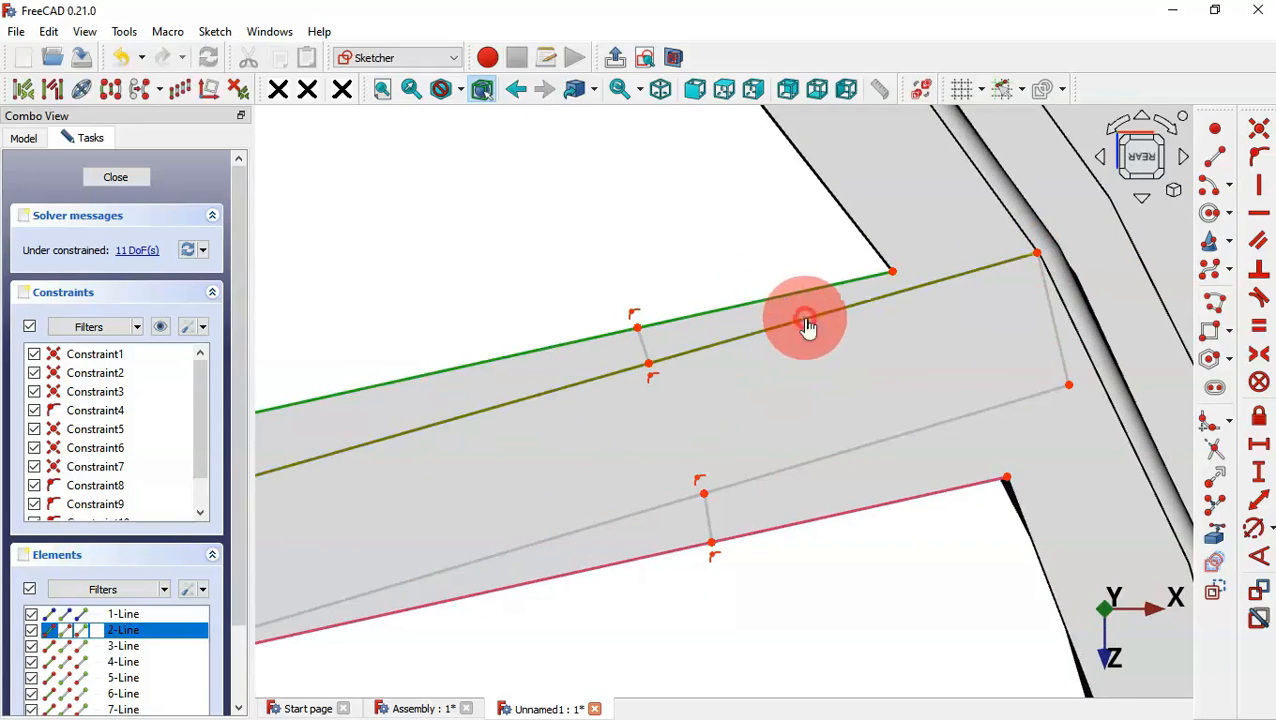
left_click(866, 443)
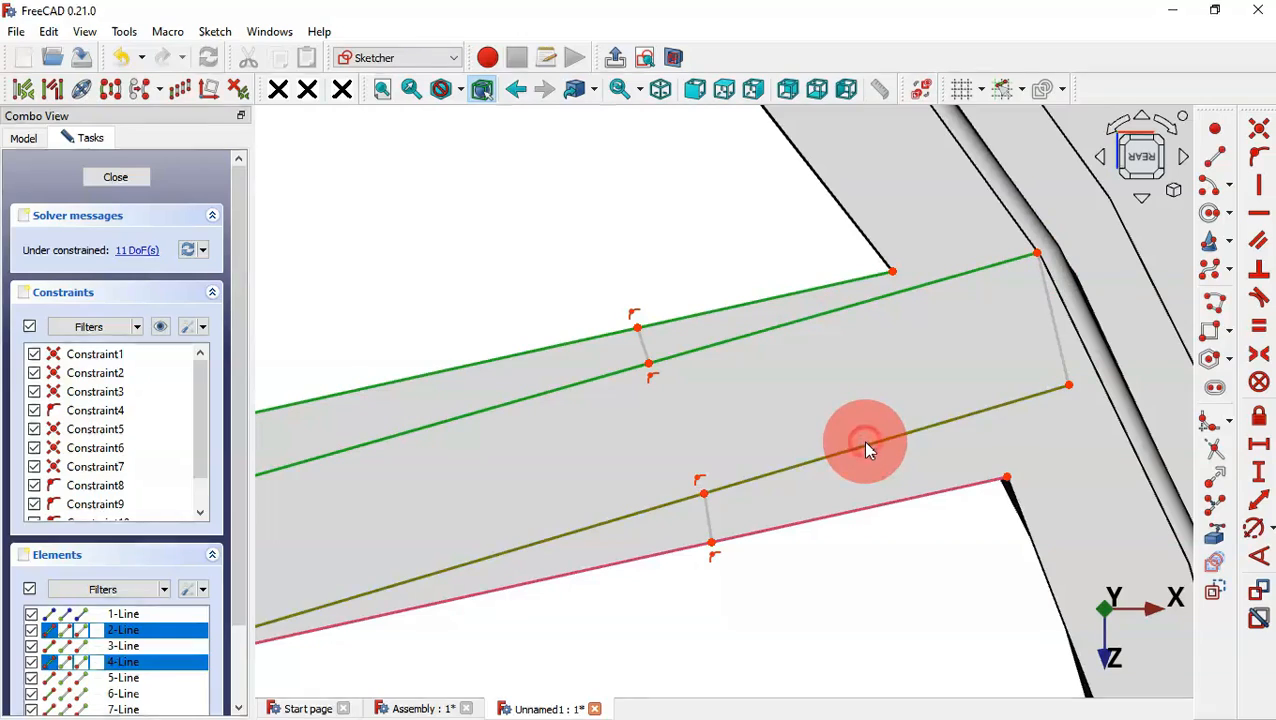
left_click(1256, 243)
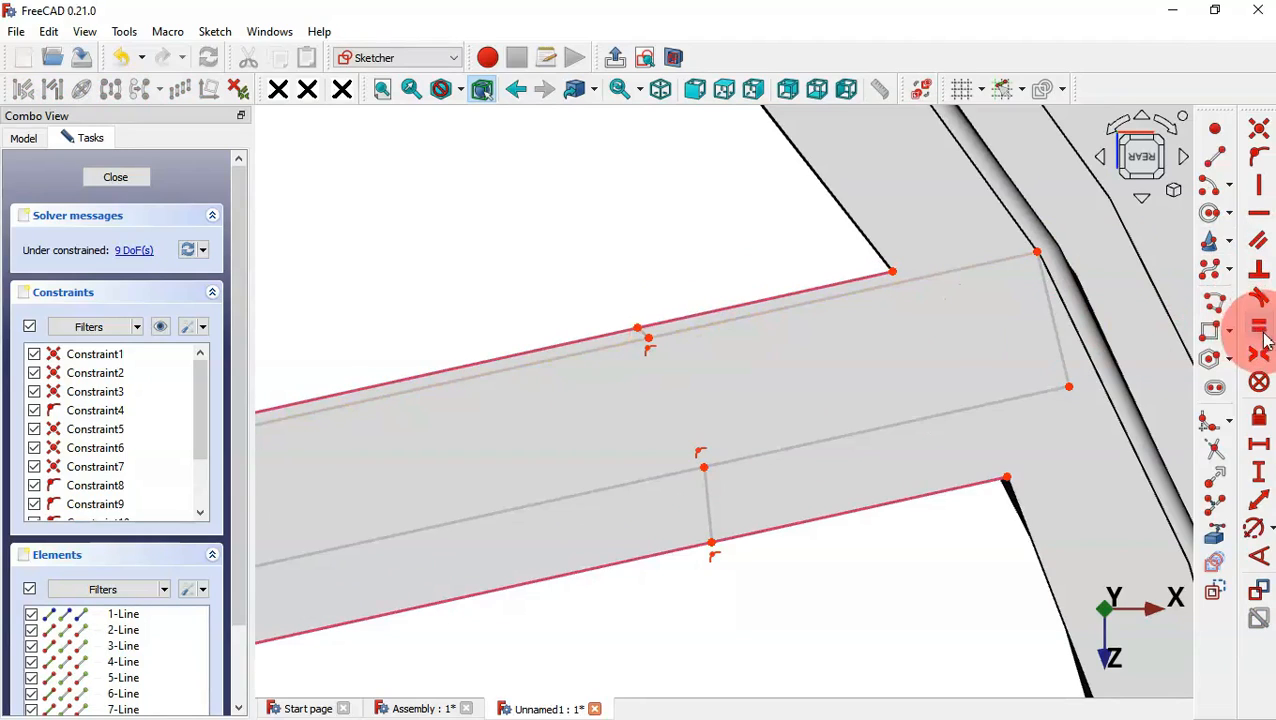
Step: Constrain the upper short line perpendicular to the spoke edge and the lower short line perpendicular to the profile's lower long side
left_click(1257, 272)
scroll(678, 290, "up", 5)
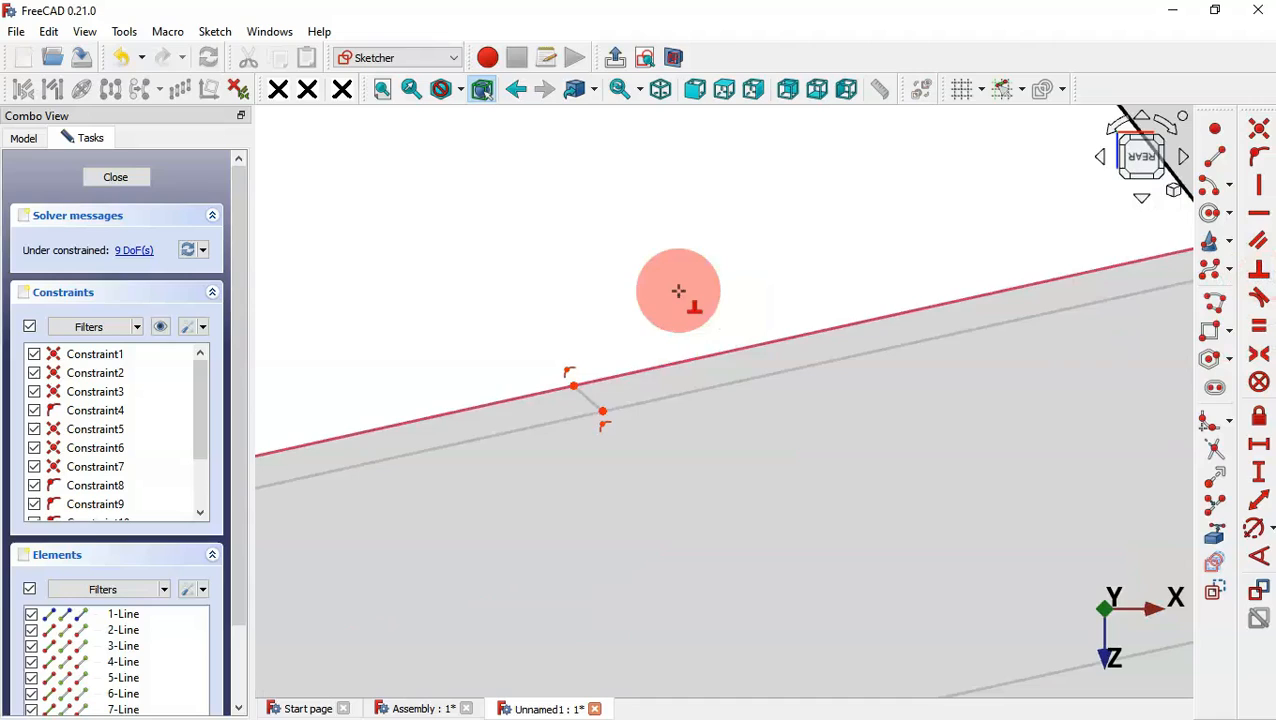
left_click(596, 386)
left_click(590, 395)
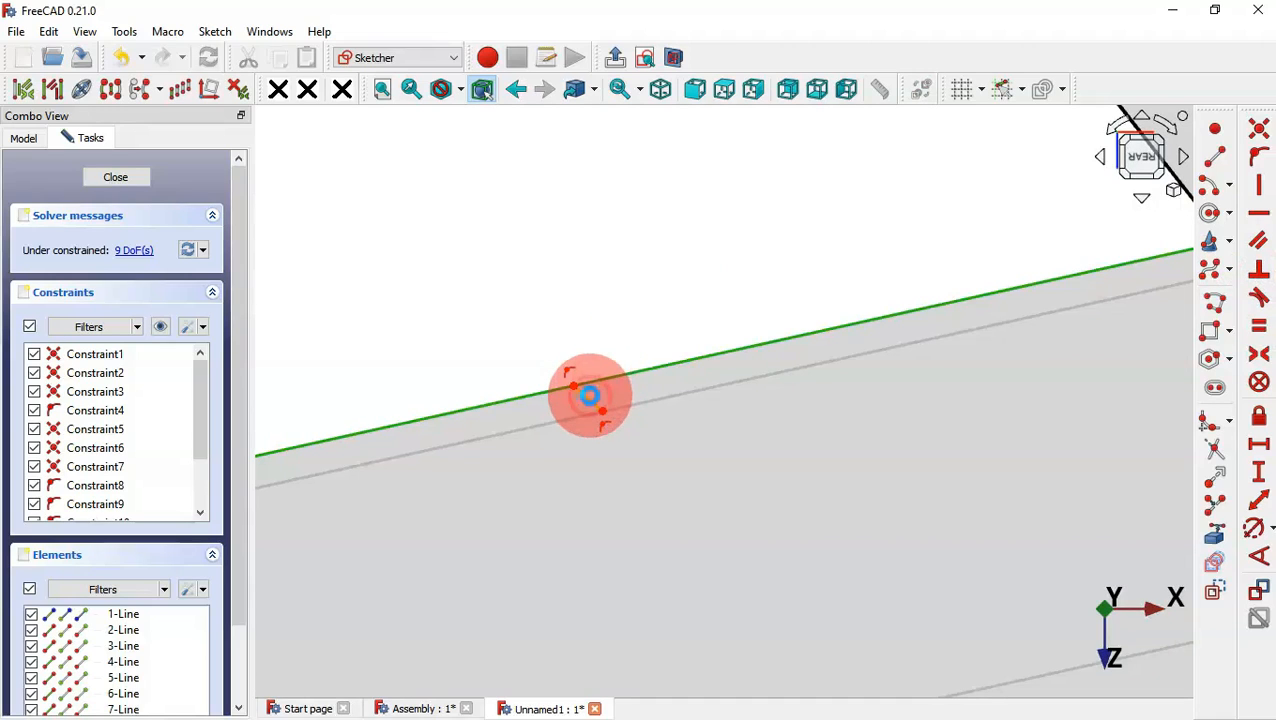
scroll(658, 270, "down", 5)
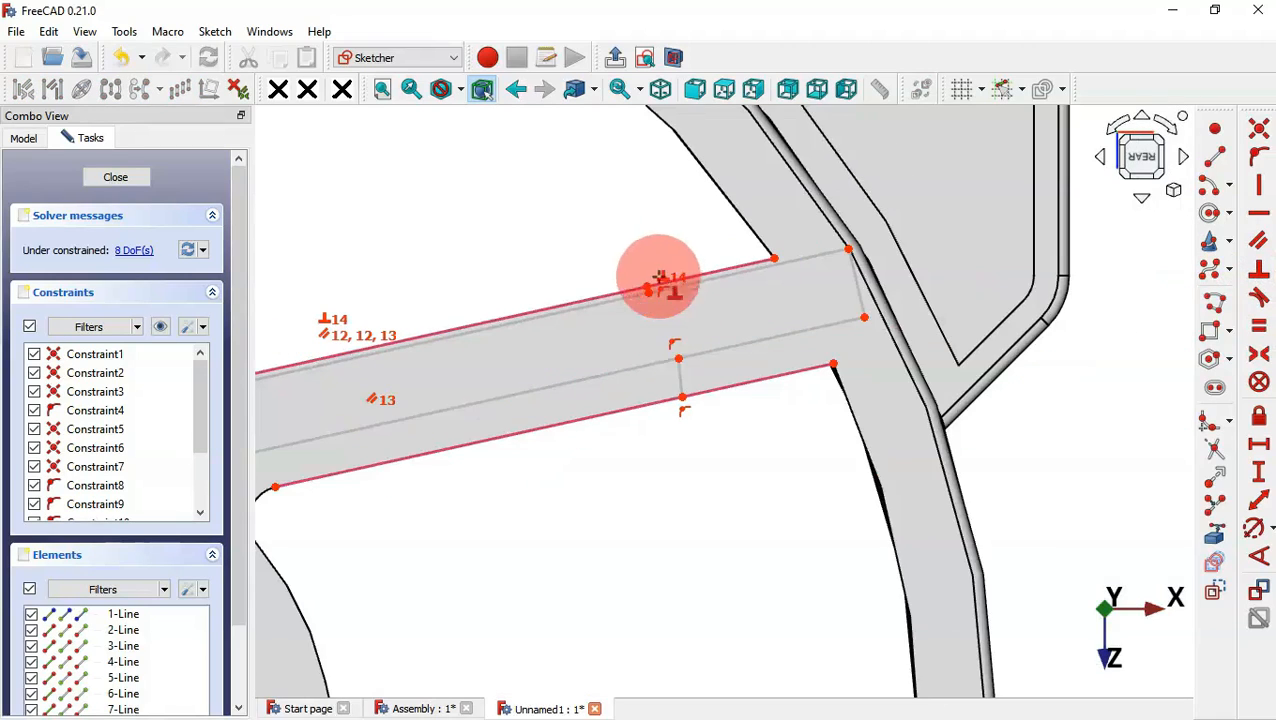
scroll(700, 370, "up", 3)
left_click(683, 358)
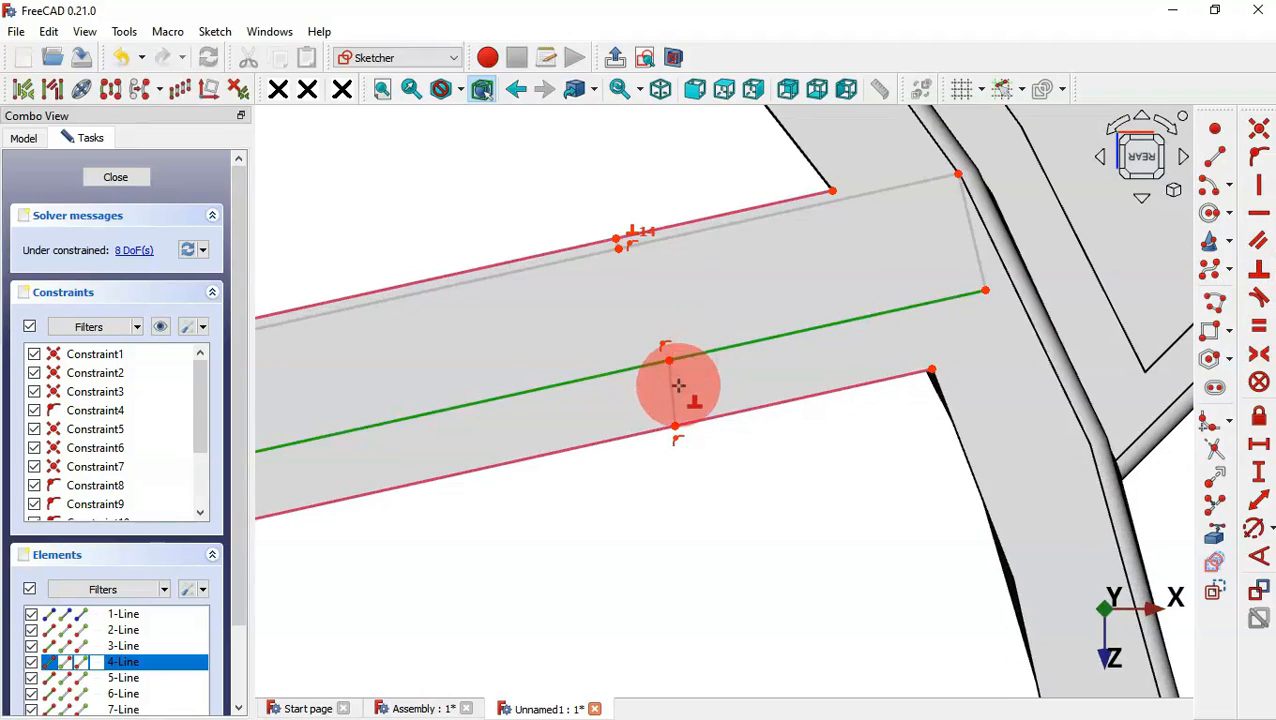
left_click(673, 386)
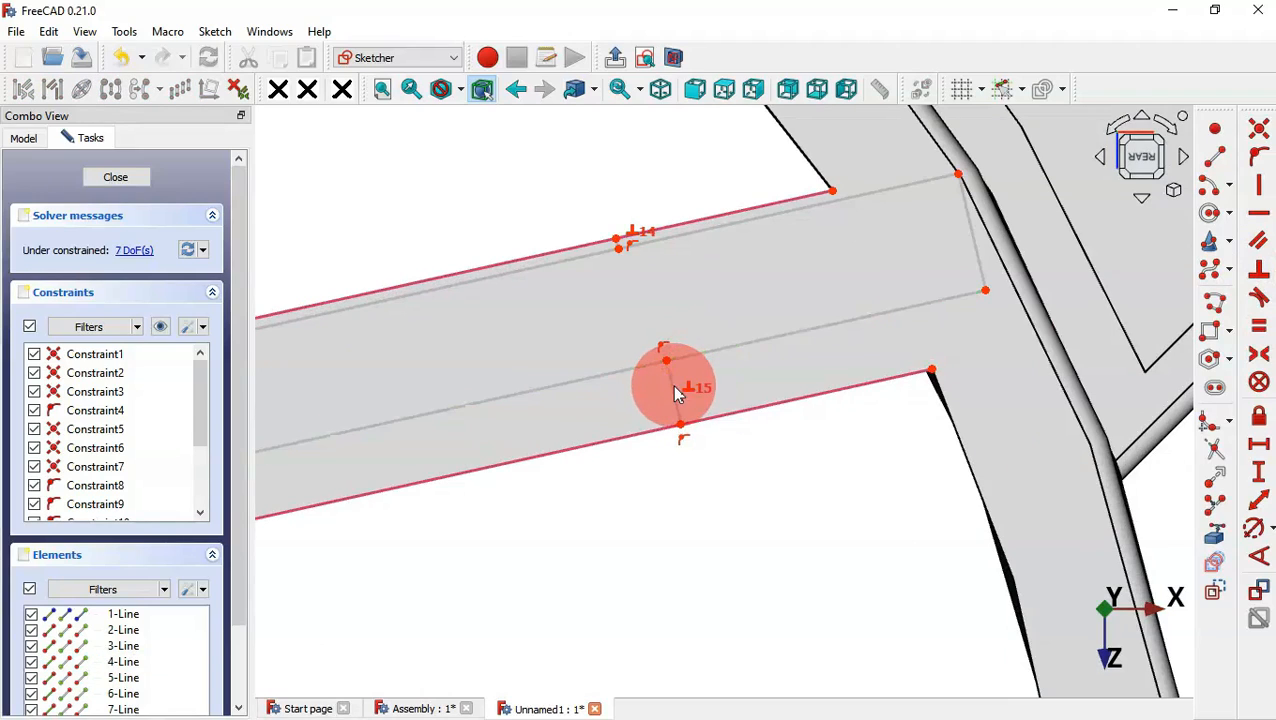
Step: Make the two short connecting lines equal in length
left_click(1258, 298)
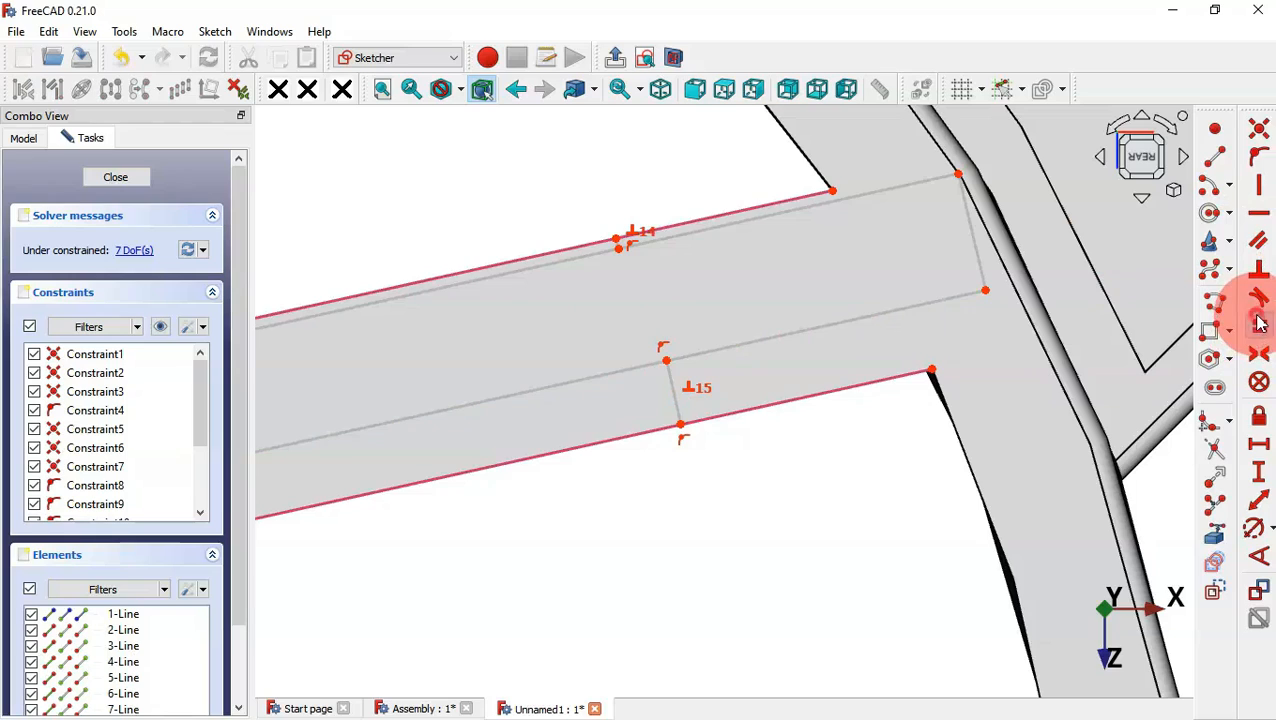
left_click(1259, 322)
scroll(618, 244, "up", 3)
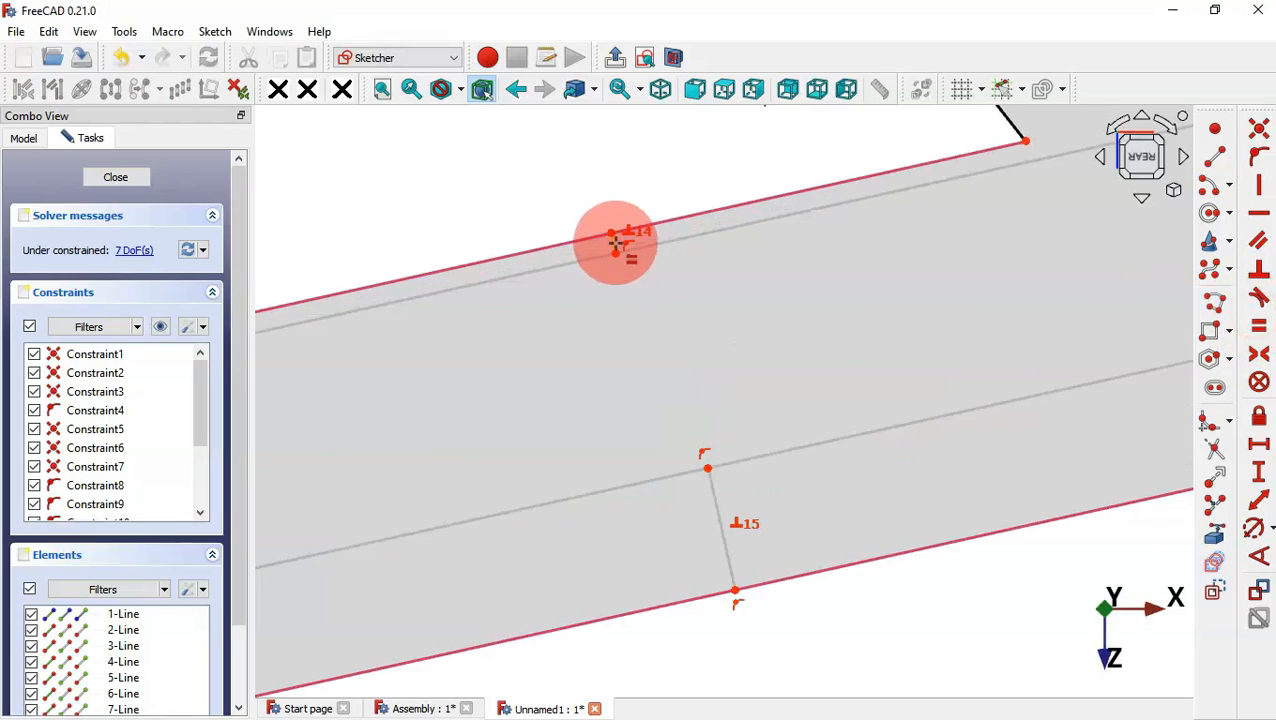
left_click(615, 243)
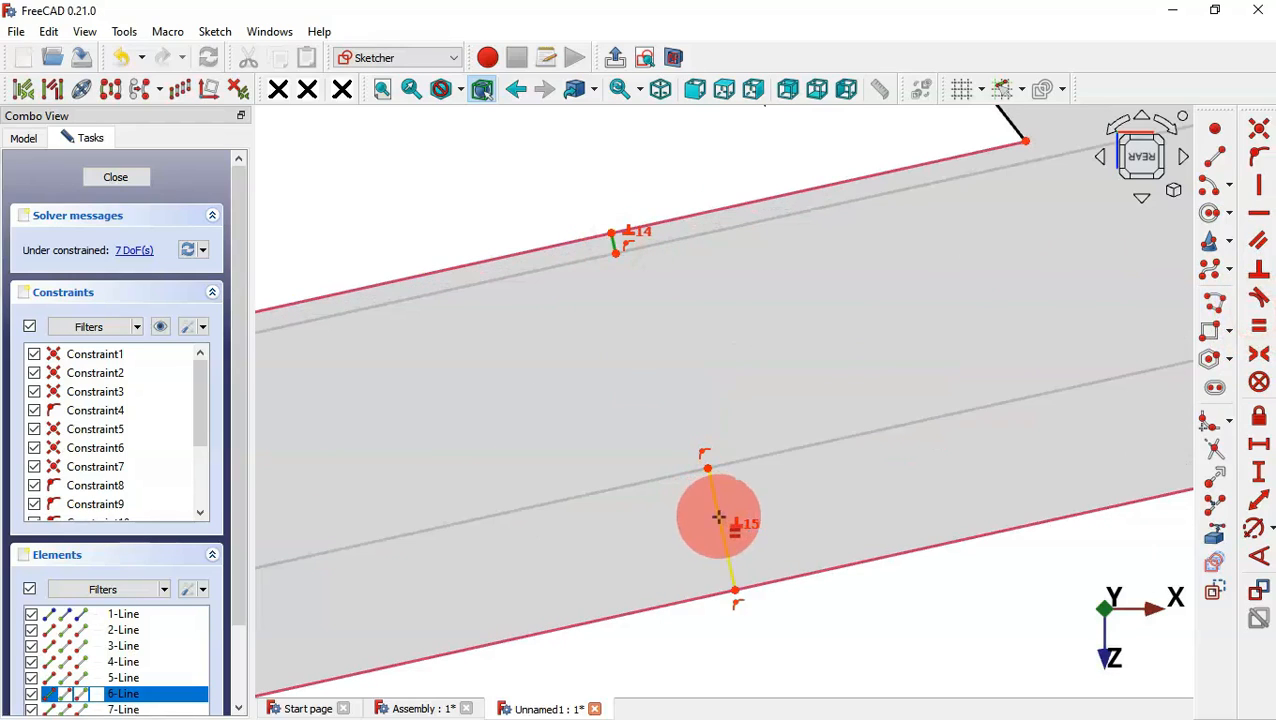
left_click(721, 518)
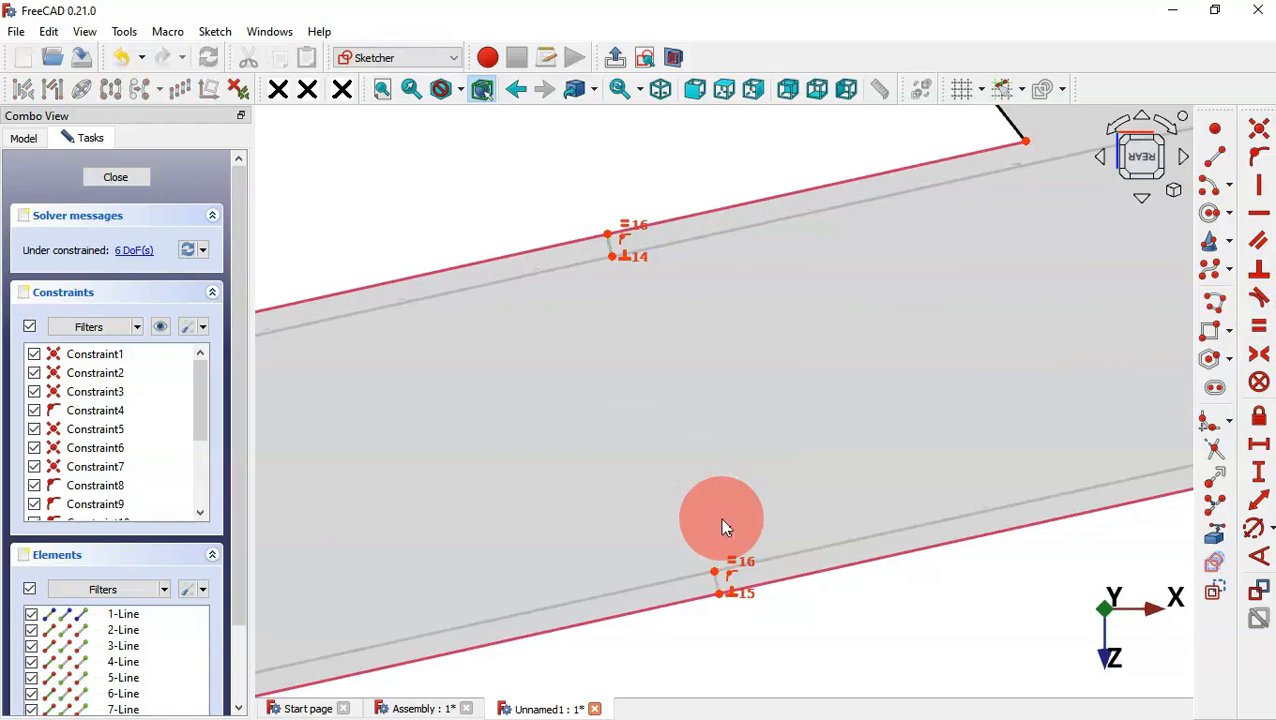
Step: Constrain the length of the lower short connecting line to 0.8 mm
scroll(689, 447, "down", 3)
scroll(690, 455, "up", 3)
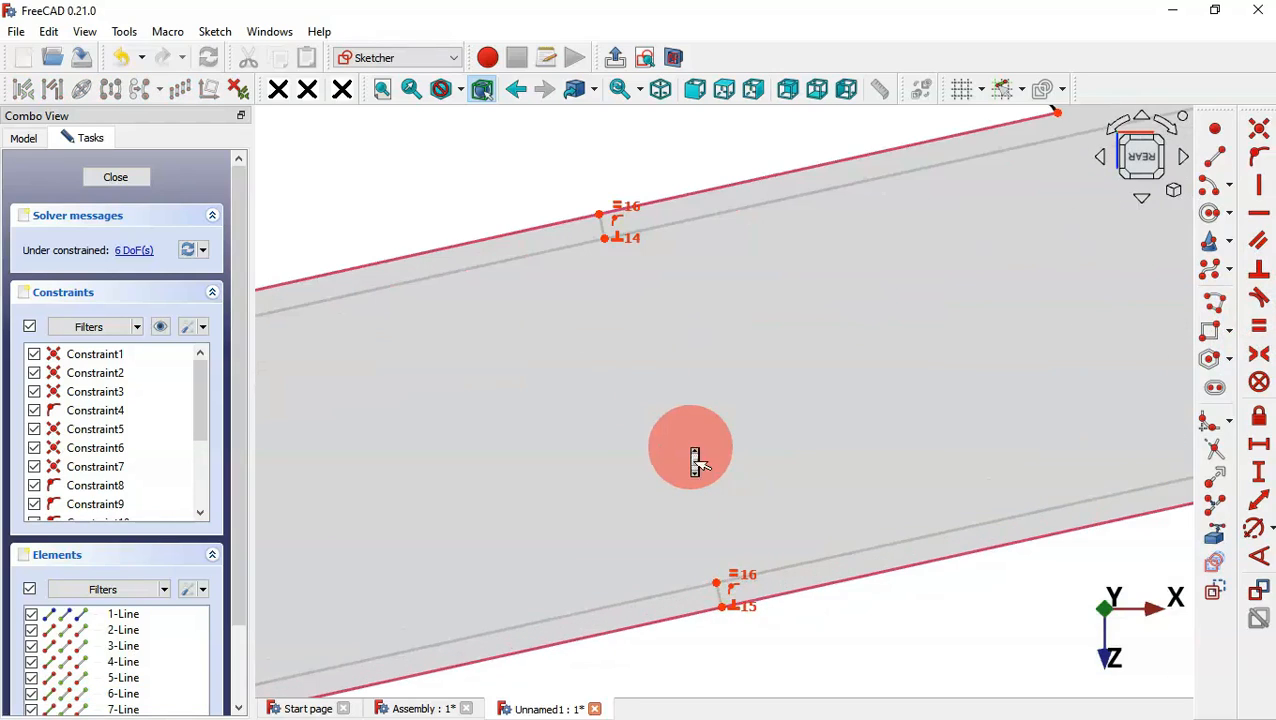
scroll(738, 640, "up", 3)
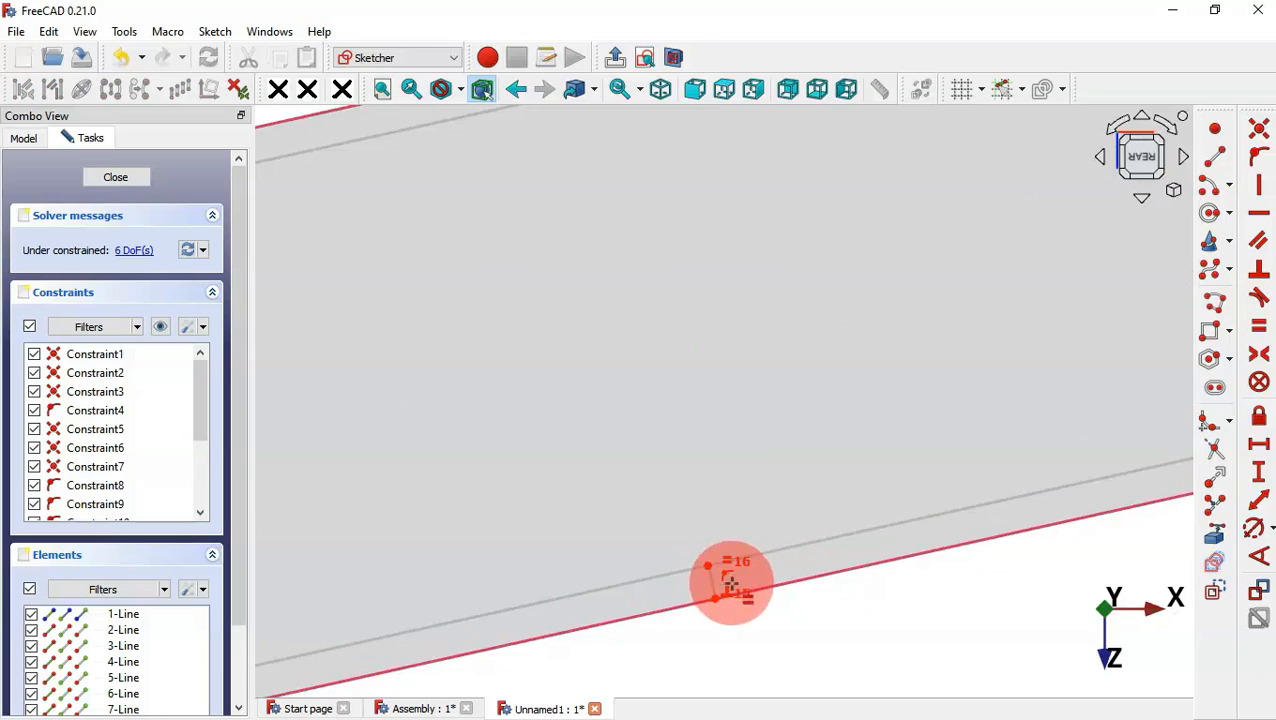
left_click(1262, 500)
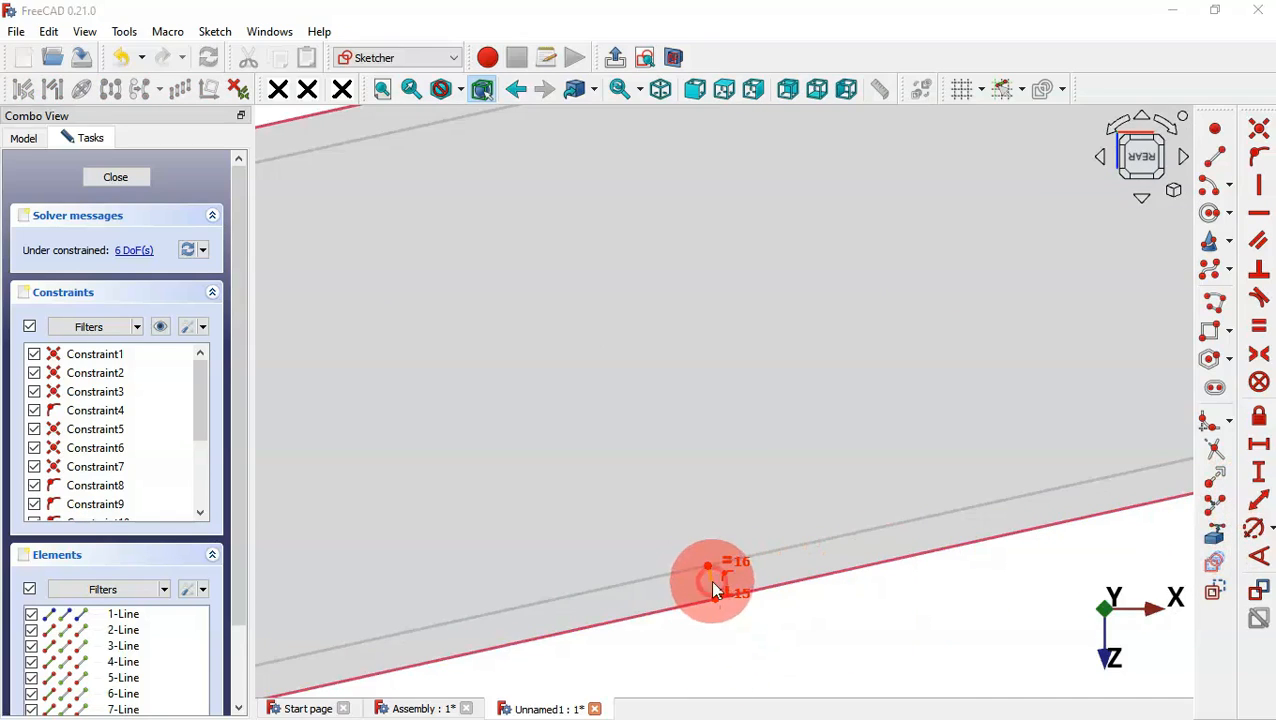
left_click(711, 582)
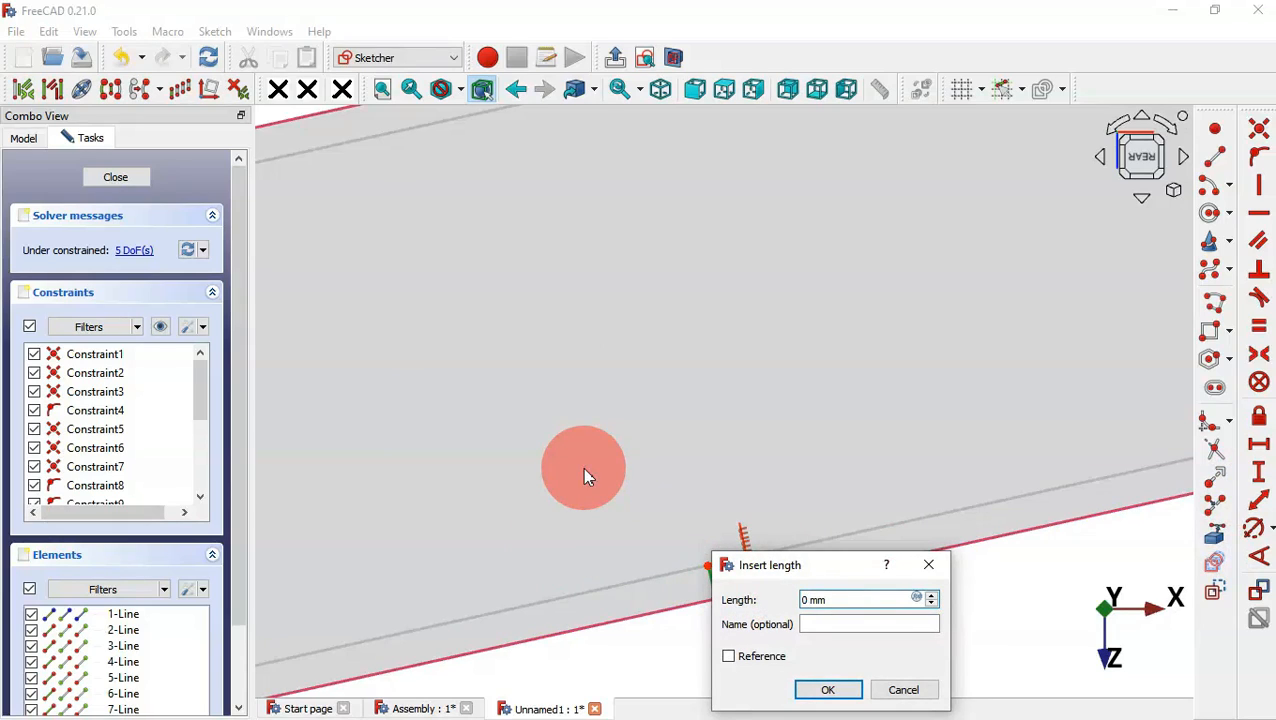
type("0.8")
key("Return")
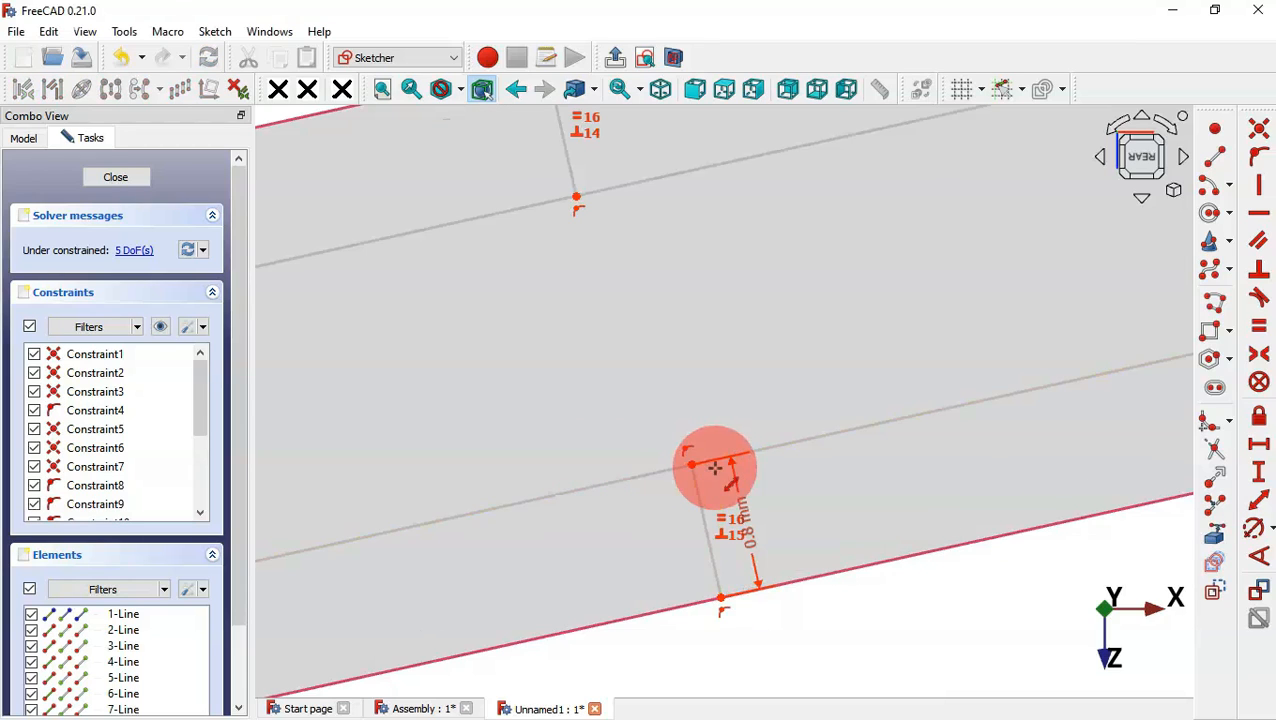
Step: Stretch the profile's free outer end outward so it extends across the ring's wall
scroll(712, 467, "down", 3)
scroll(712, 467, "down", 3)
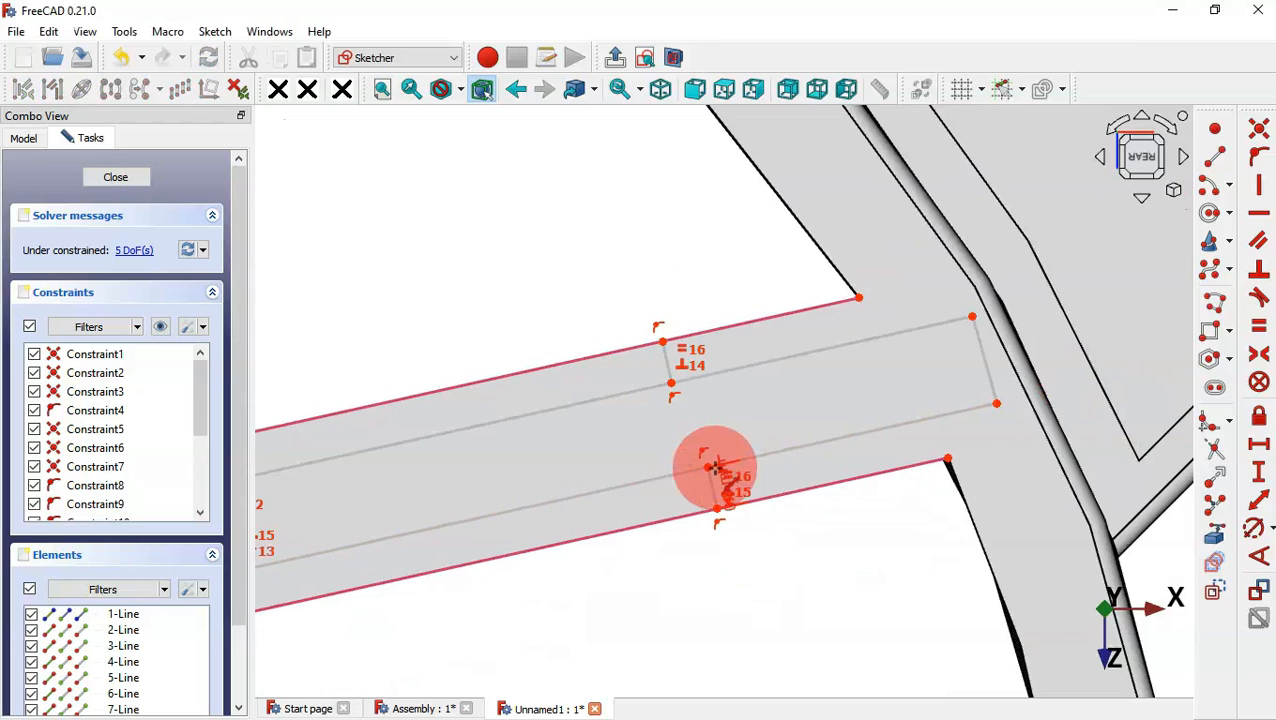
scroll(1100, 322, "up", 3)
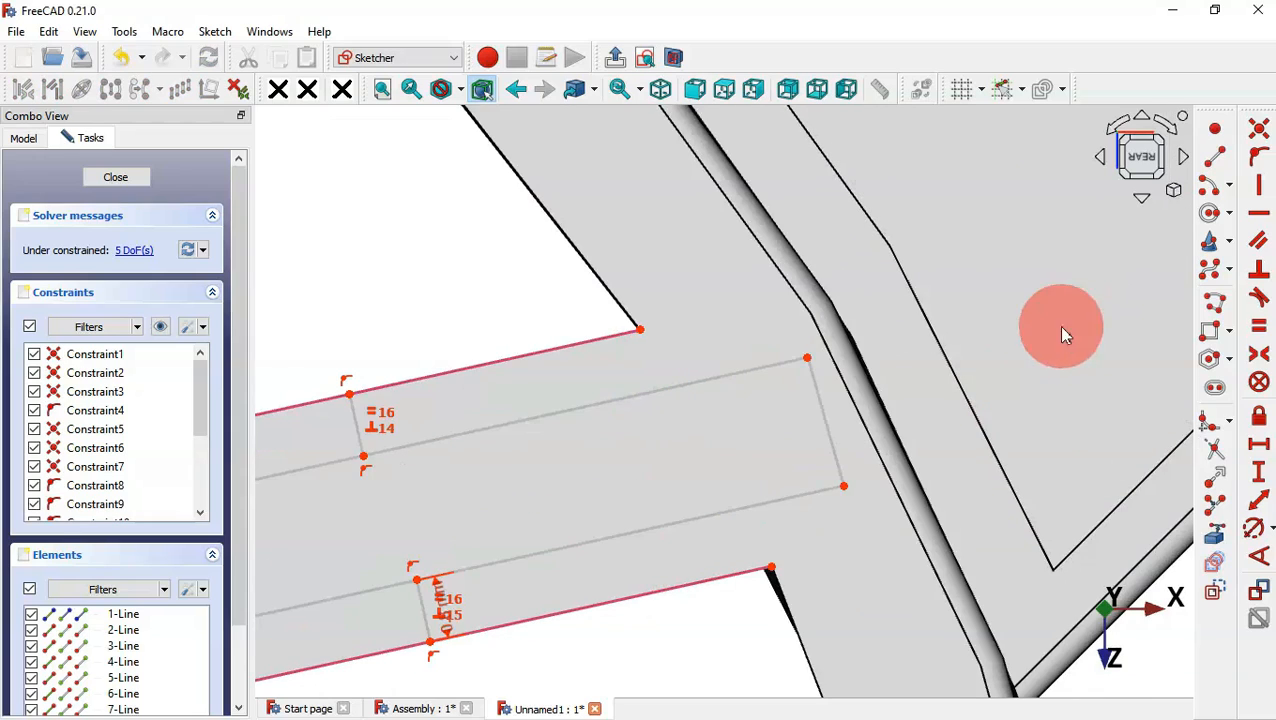
mouse_move(816, 385)
left_mouse_down()
mouse_move(928, 358)
mouse_move(908, 350)
mouse_move(912, 320)
left_mouse_up()
scroll(1007, 324, "down", 5)
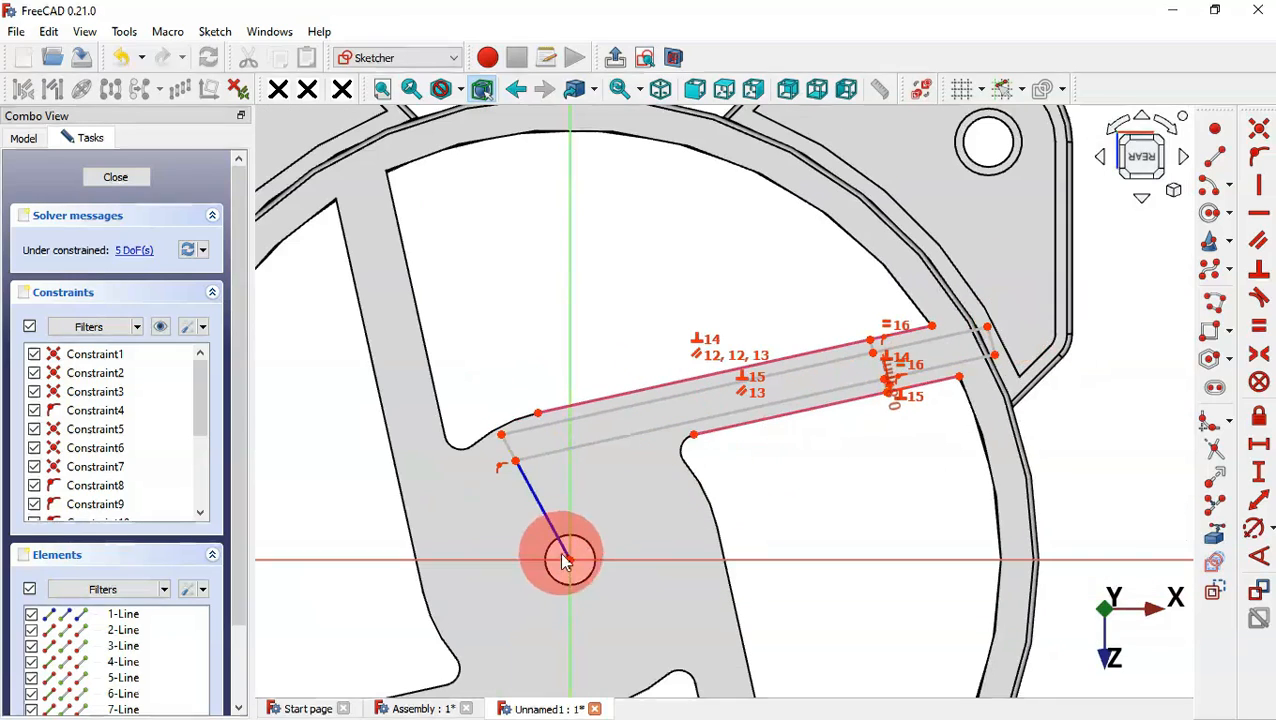
Step: Constrain the construction line from the origin at 15° to the vertical axis and close the sketch
scroll(565, 563, "up", 3)
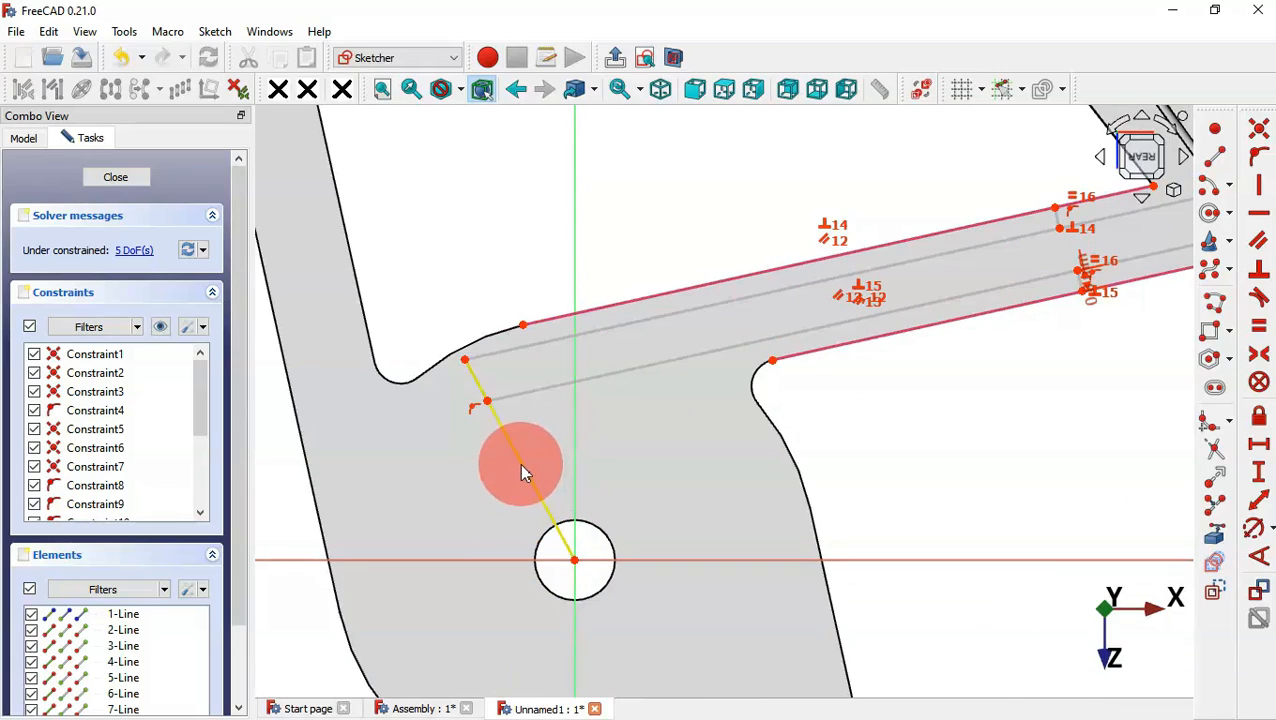
left_click(575, 435)
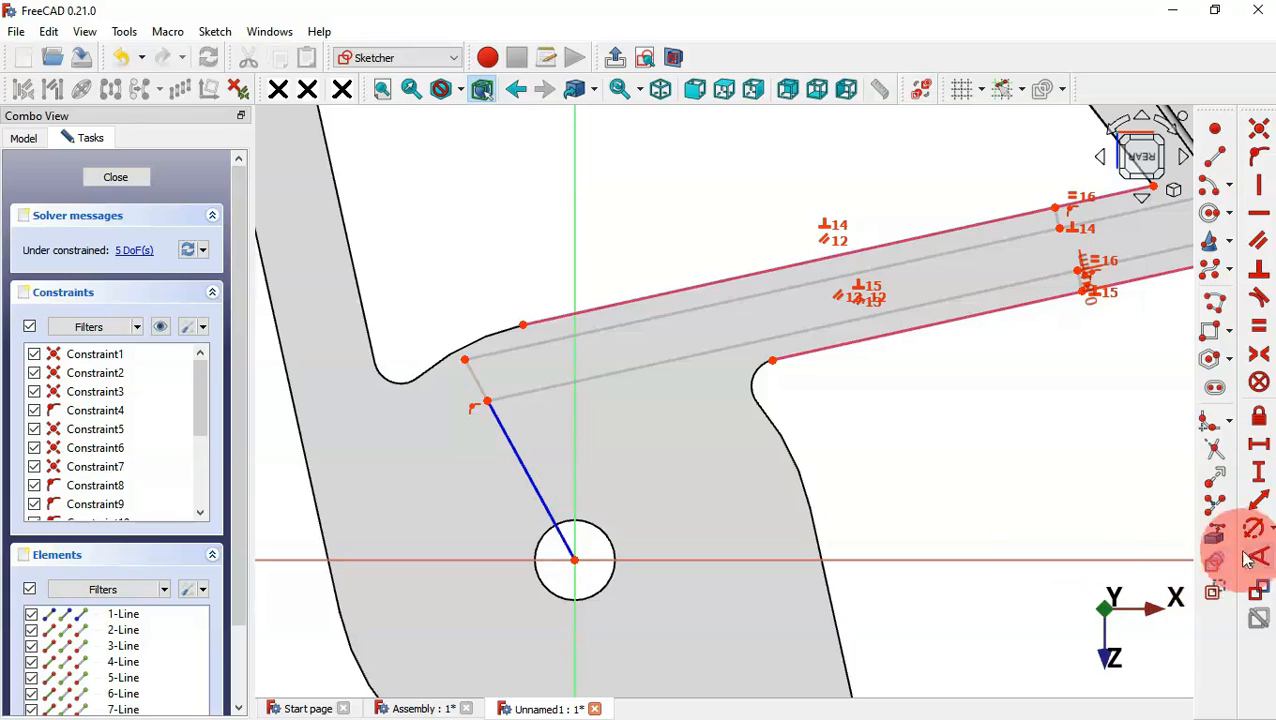
left_click(542, 503)
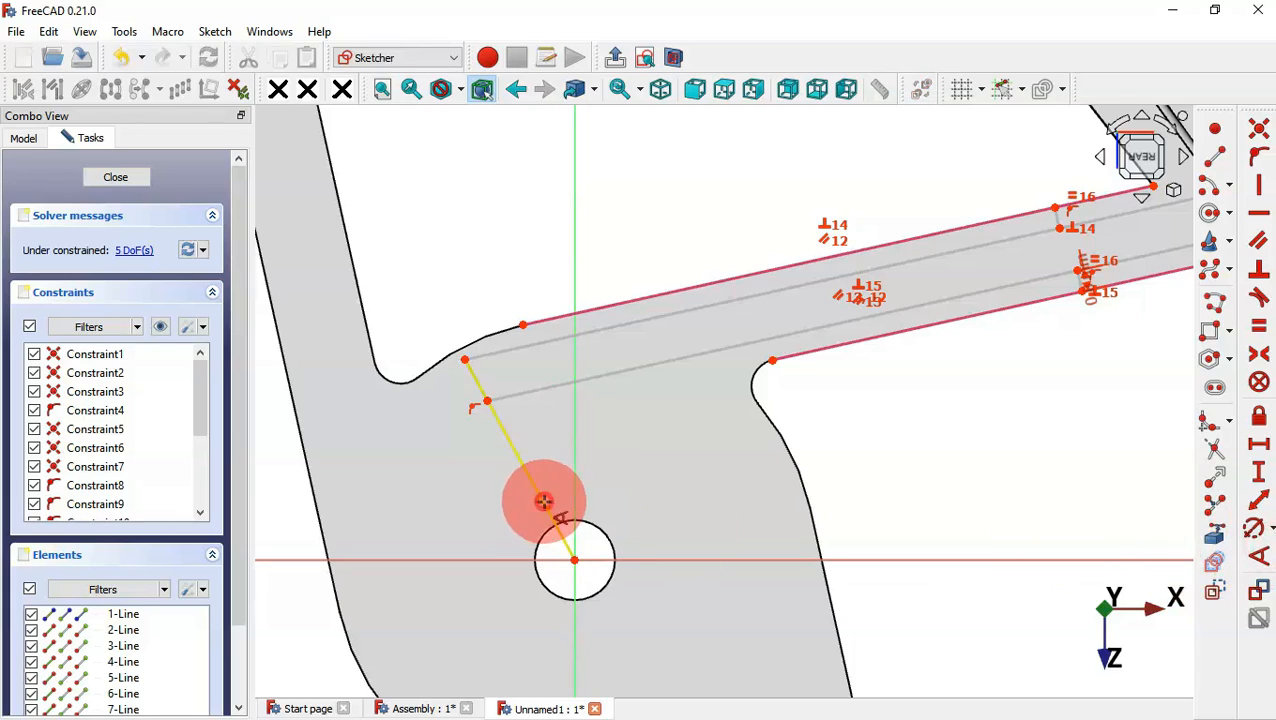
left_click(572, 498)
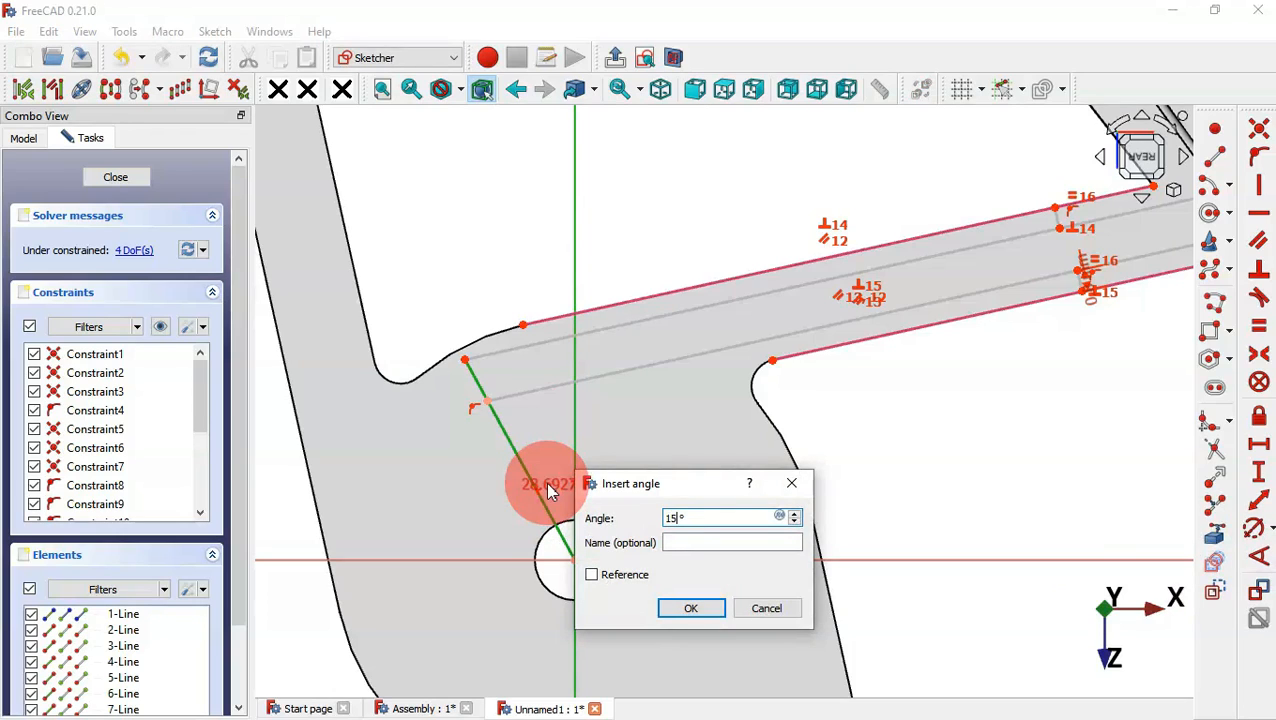
key("Return")
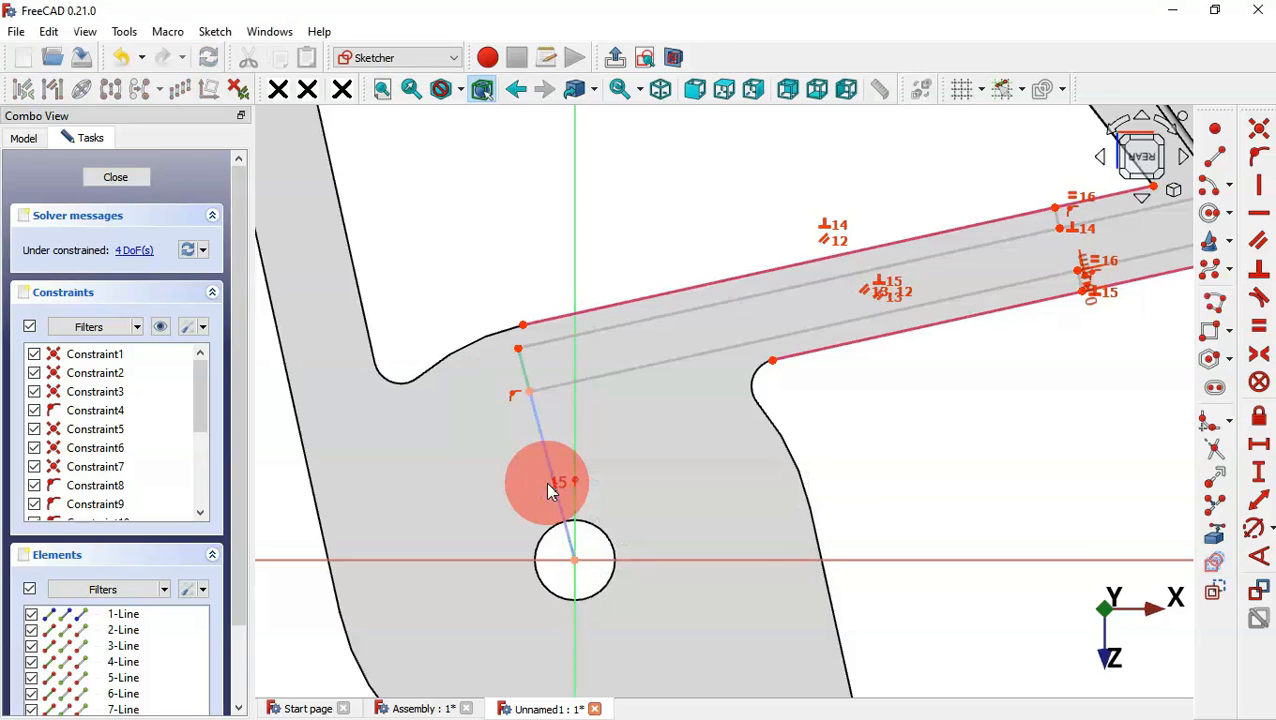
left_click(623, 55)
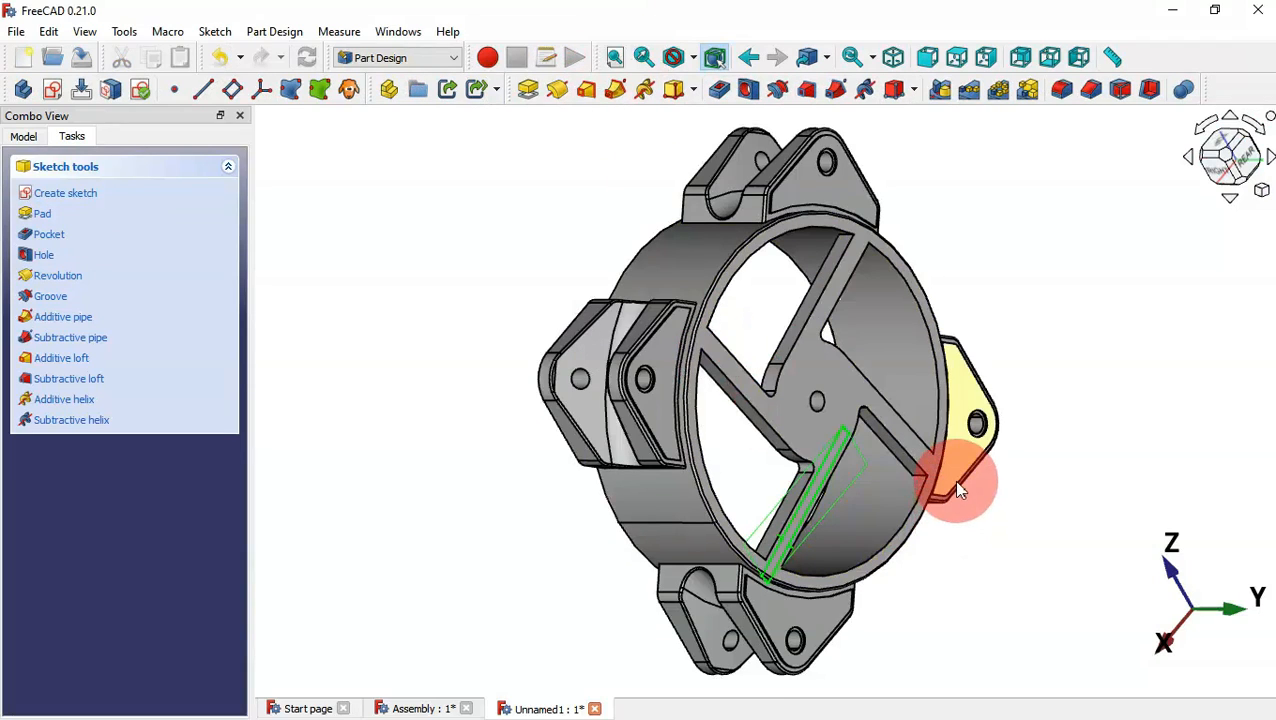
scroll(958, 490, "up", 3)
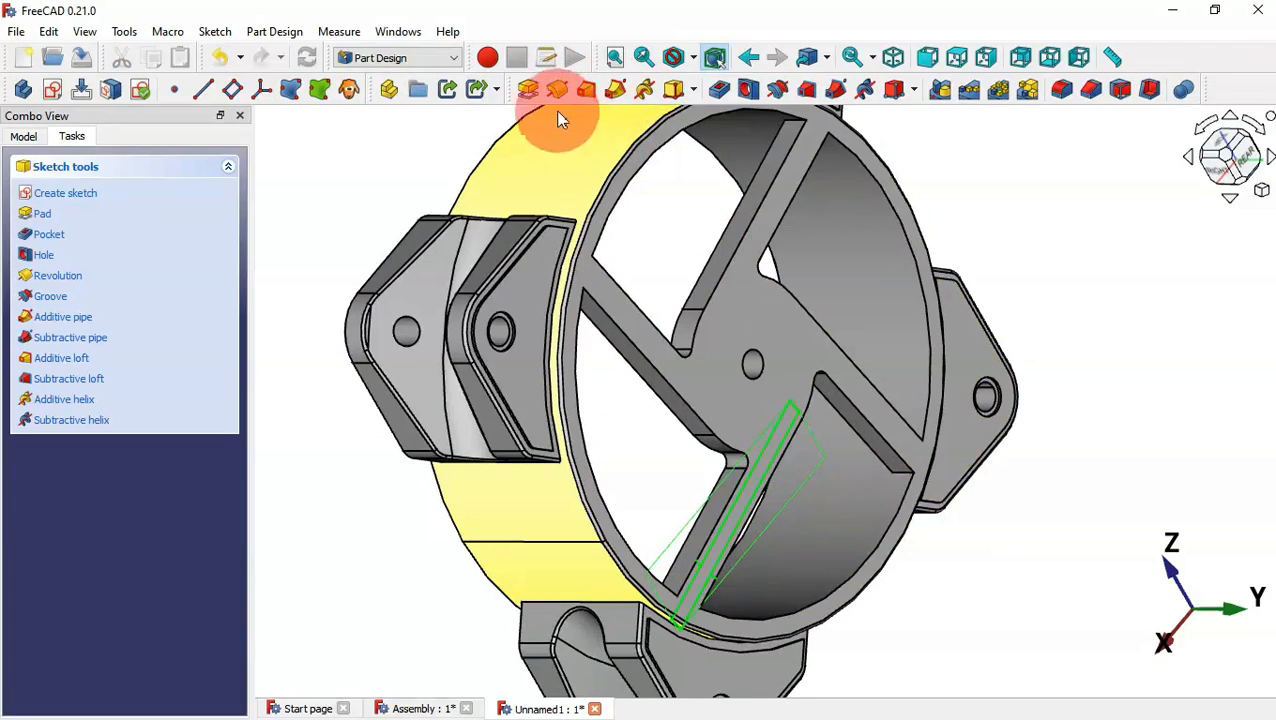
left_click(737, 90)
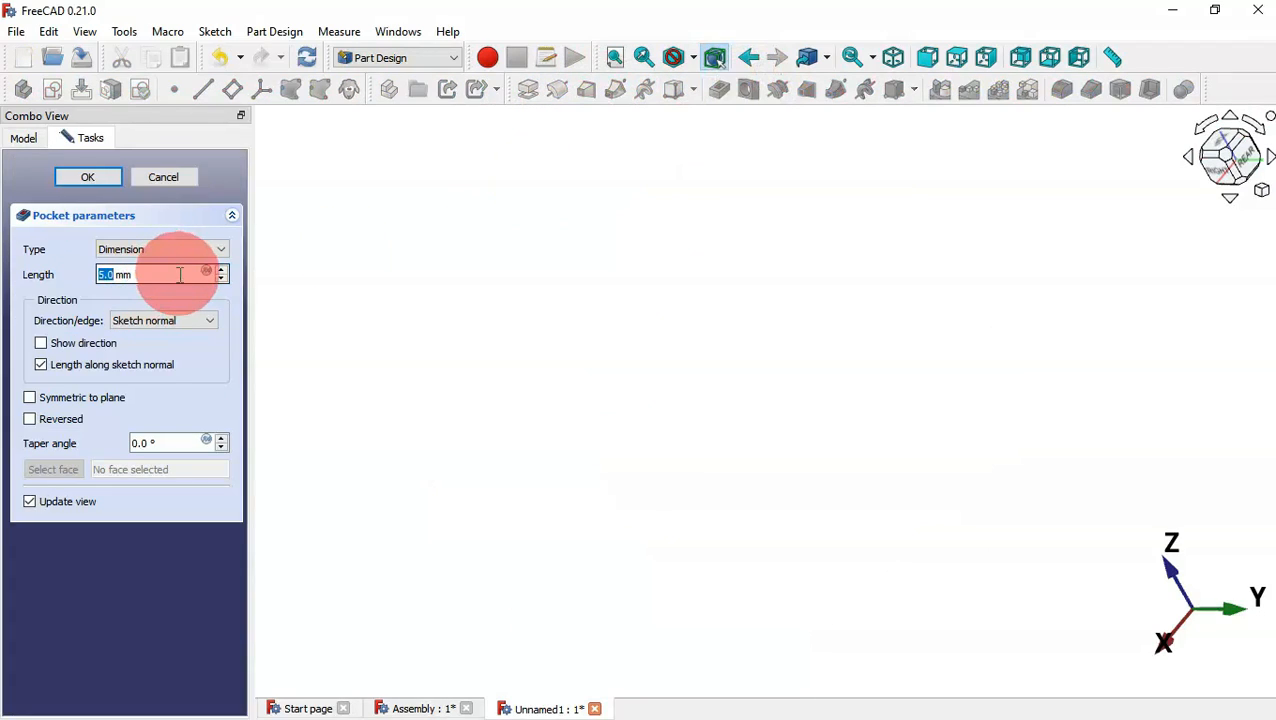
left_click_drag(178, 273, 1, 274)
type("1.")
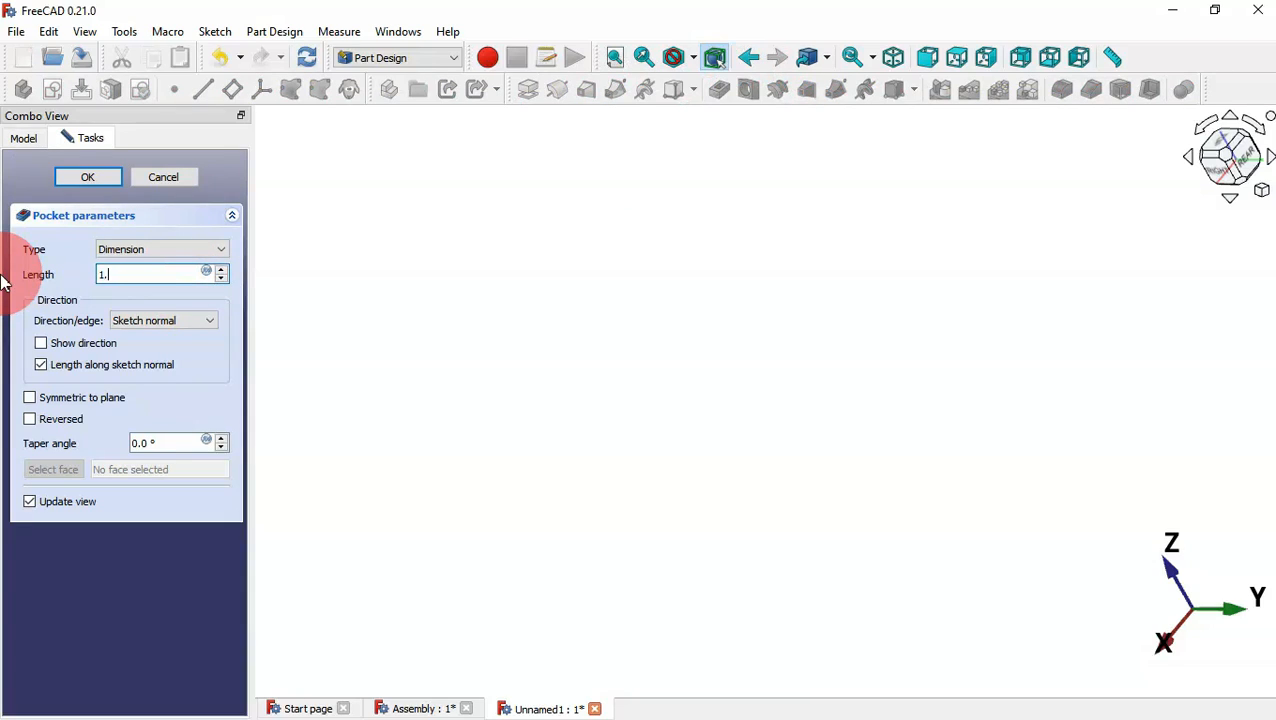
type("5")
left_click(537, 404)
middle_click_drag(405, 372, 688, 407)
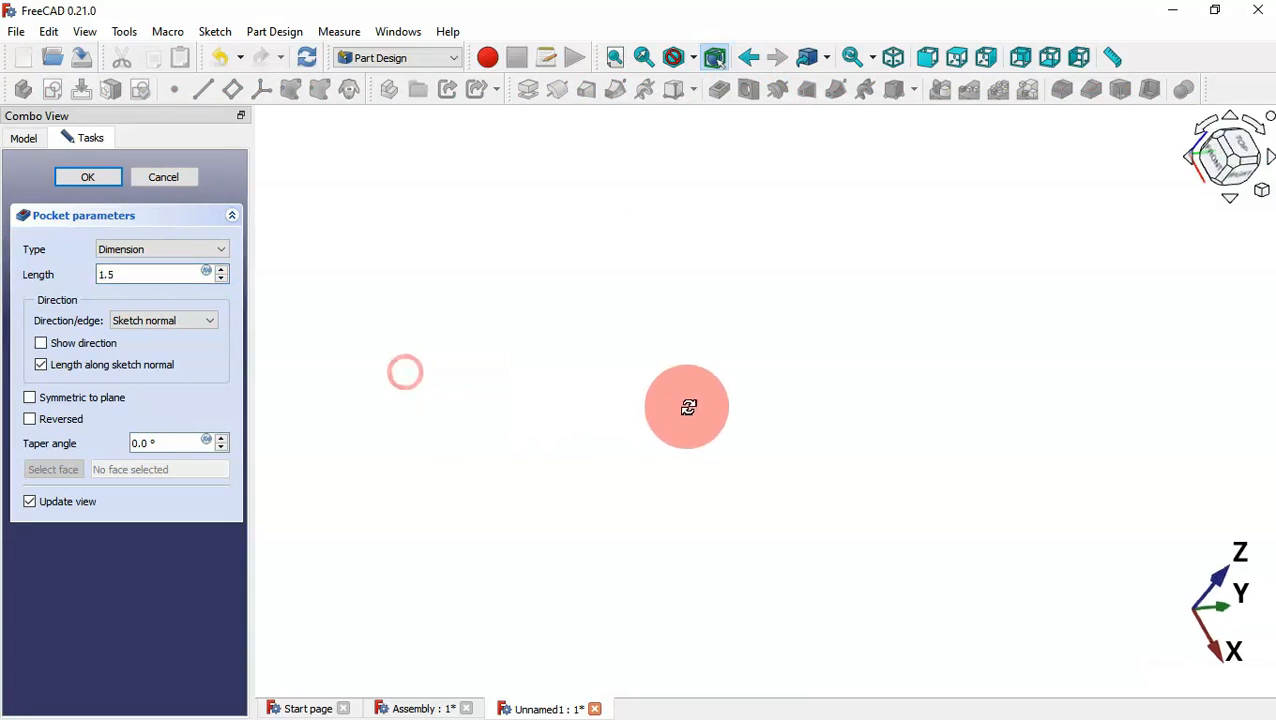
left_click(686, 407)
key("0")
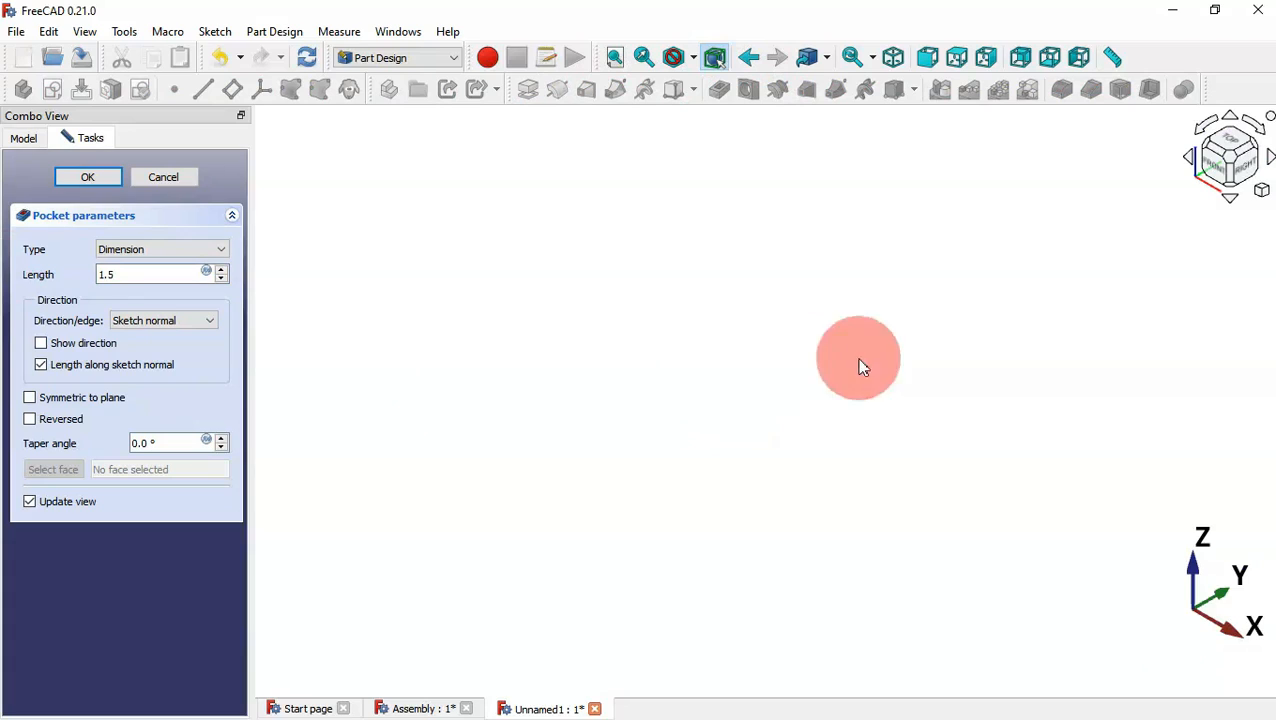
mouse_move(771, 450)
middle_mouse_down()
mouse_move(662, 447)
mouse_move(762, 470)
middle_mouse_up()
key("0")
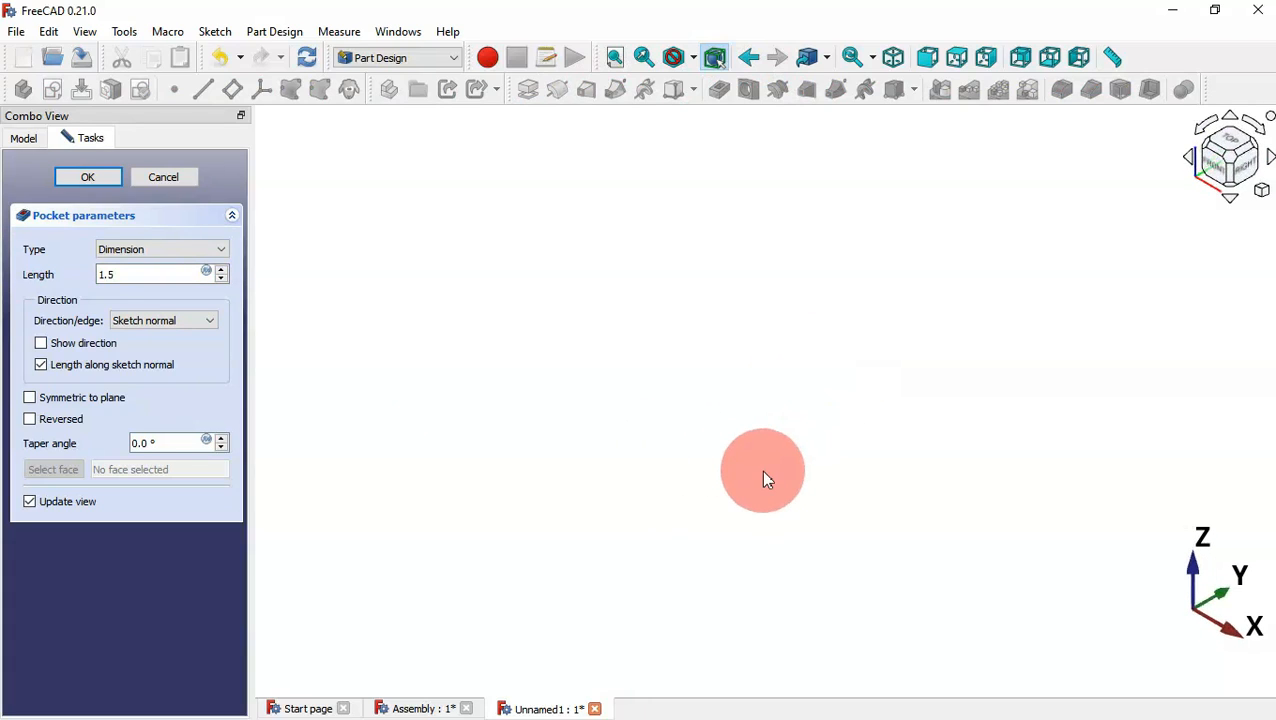
left_click(461, 342)
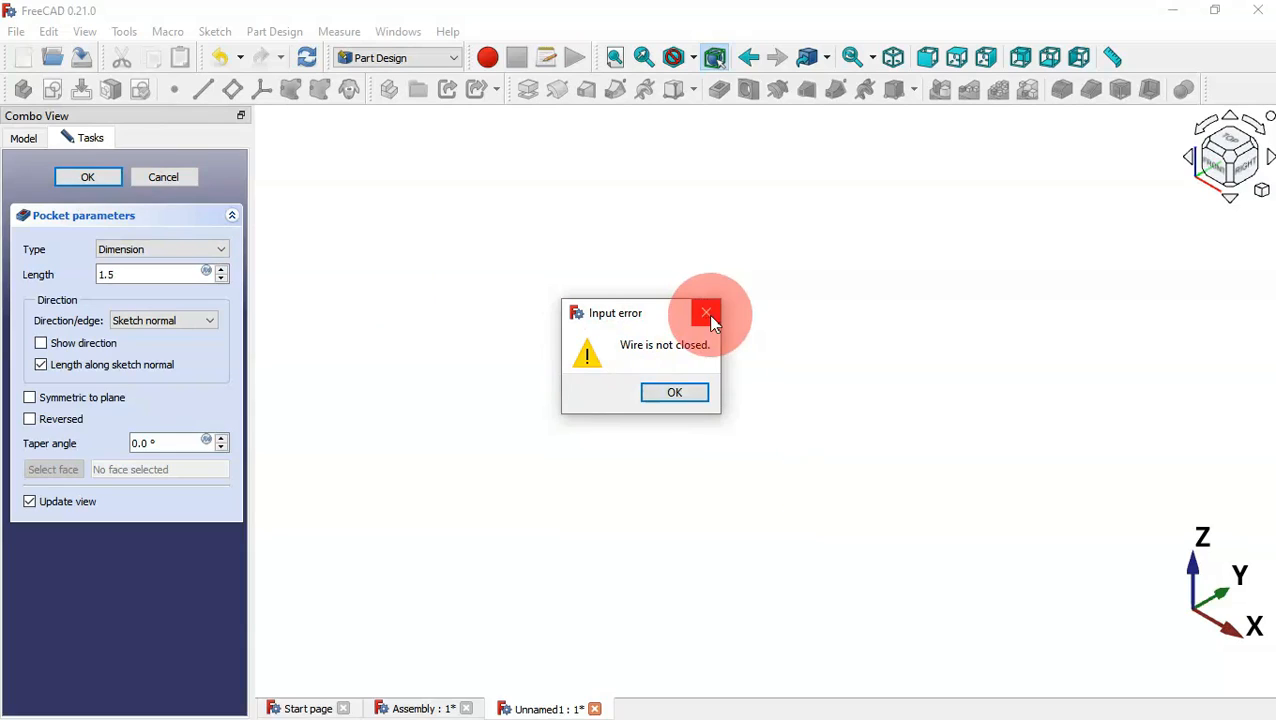
left_click(676, 393)
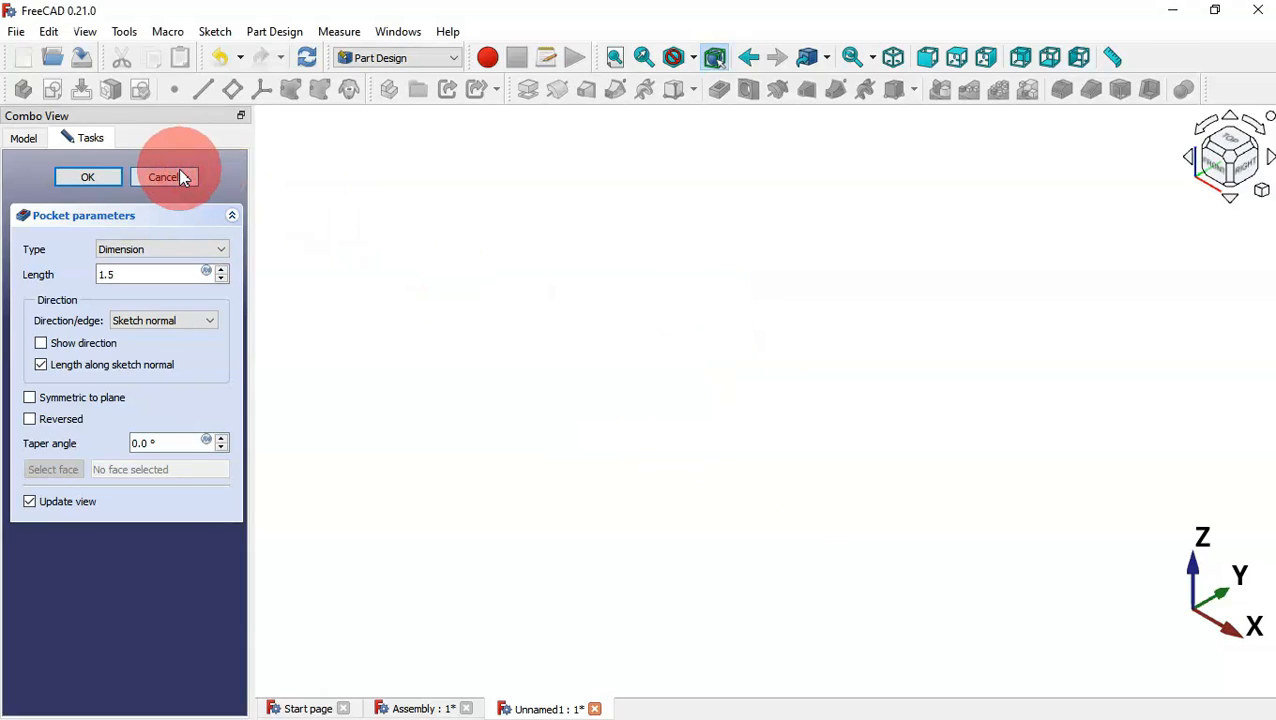
left_click(178, 176)
Step: Reopen Sketch006, convert the two short connecting lines to construction geometry and close the sketch
left_click(25, 136)
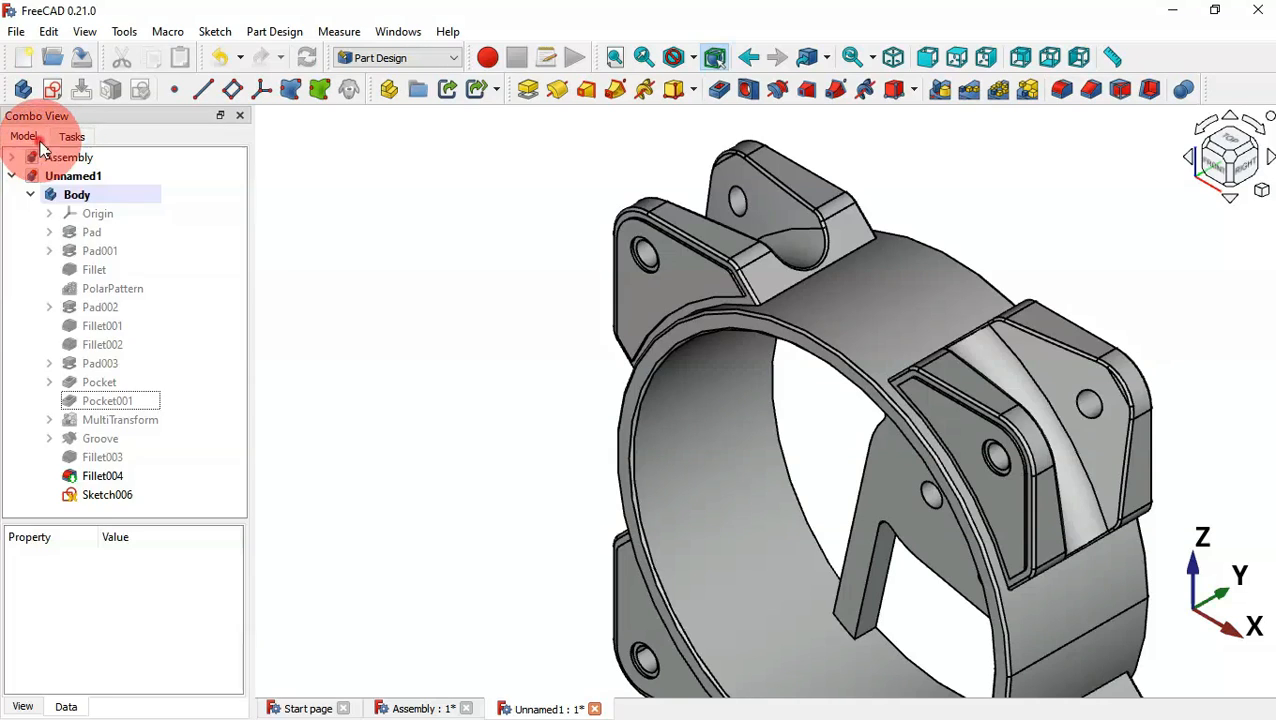
double_click(109, 494)
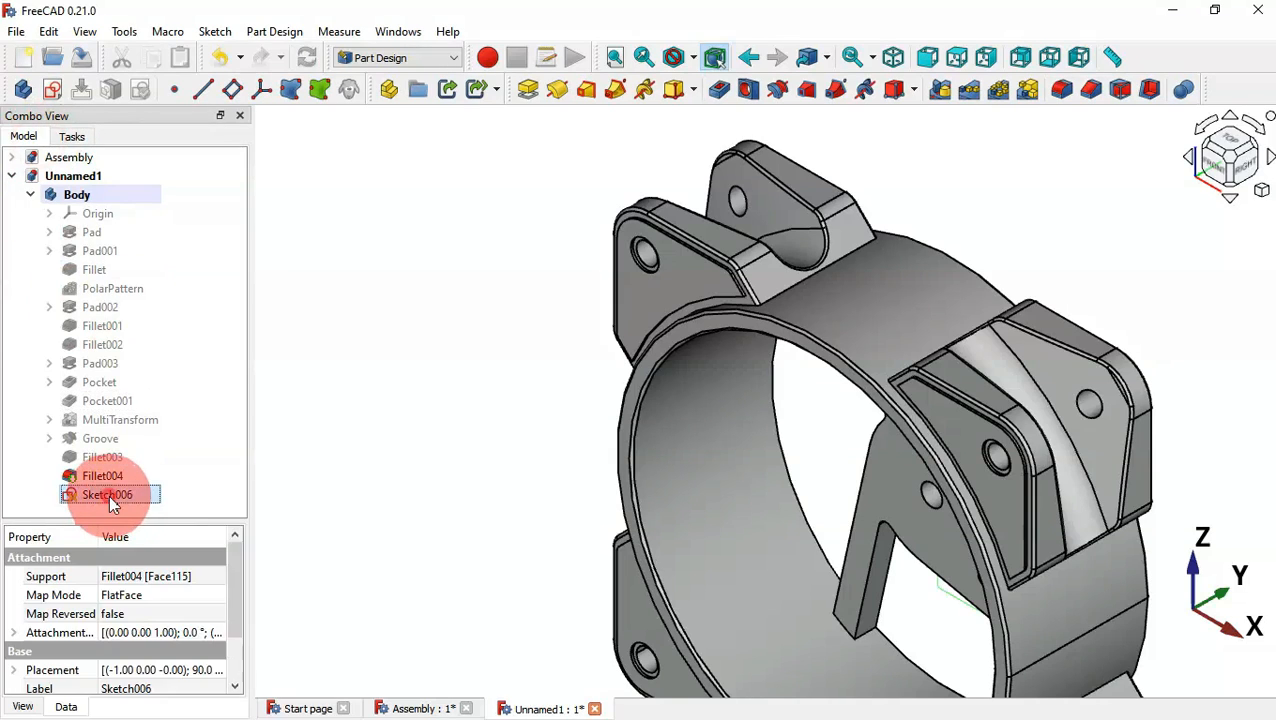
scroll(612, 386, "down", 3)
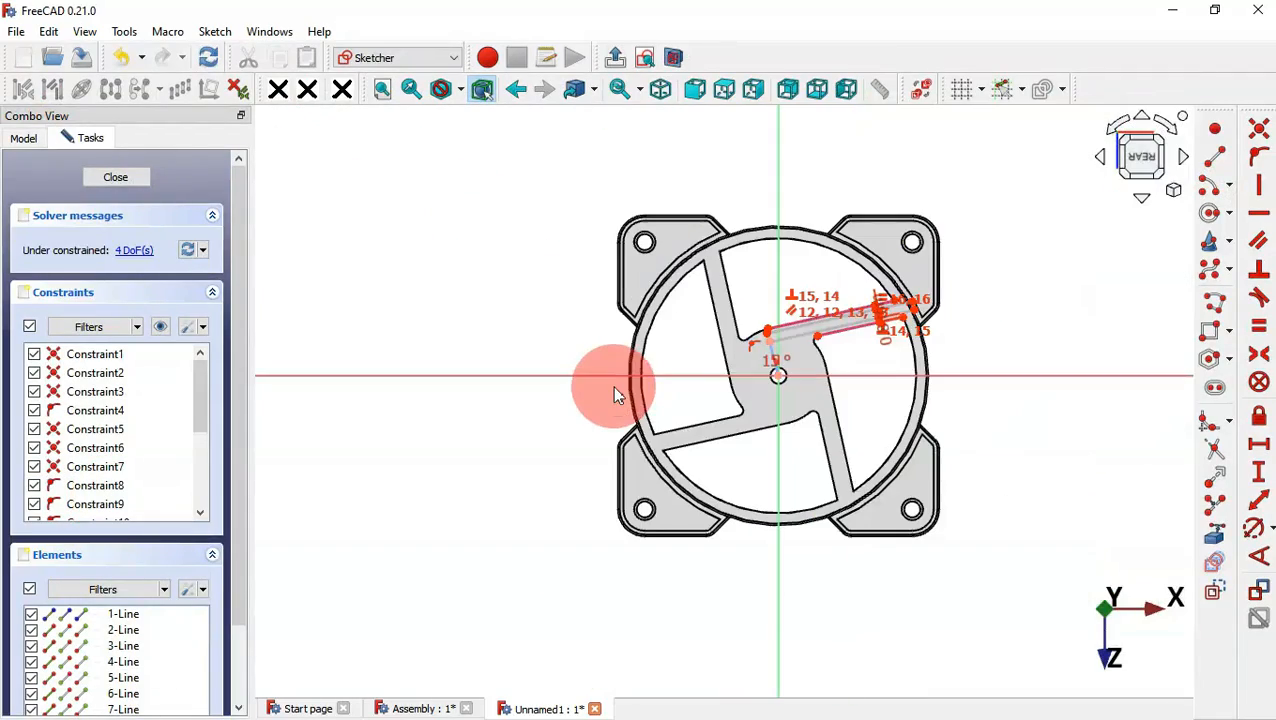
scroll(913, 310, "up", 5)
scroll(915, 312, "up", 2)
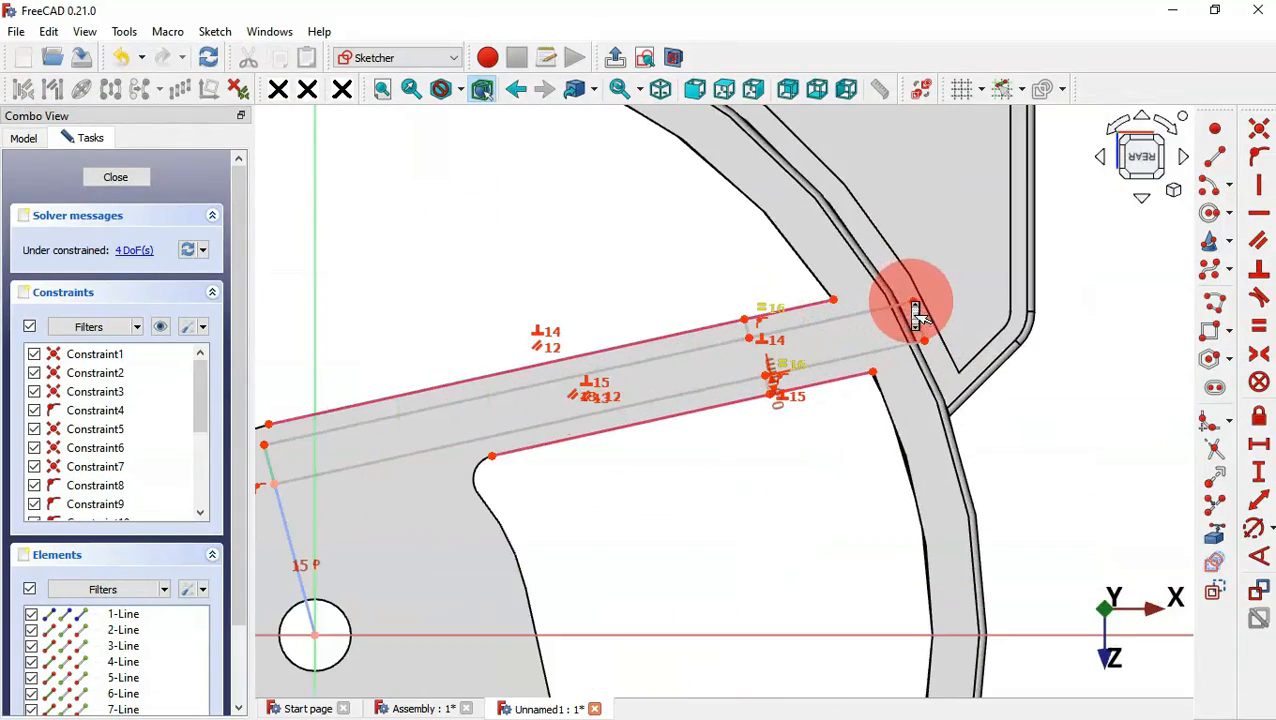
scroll(889, 328, "up", 3)
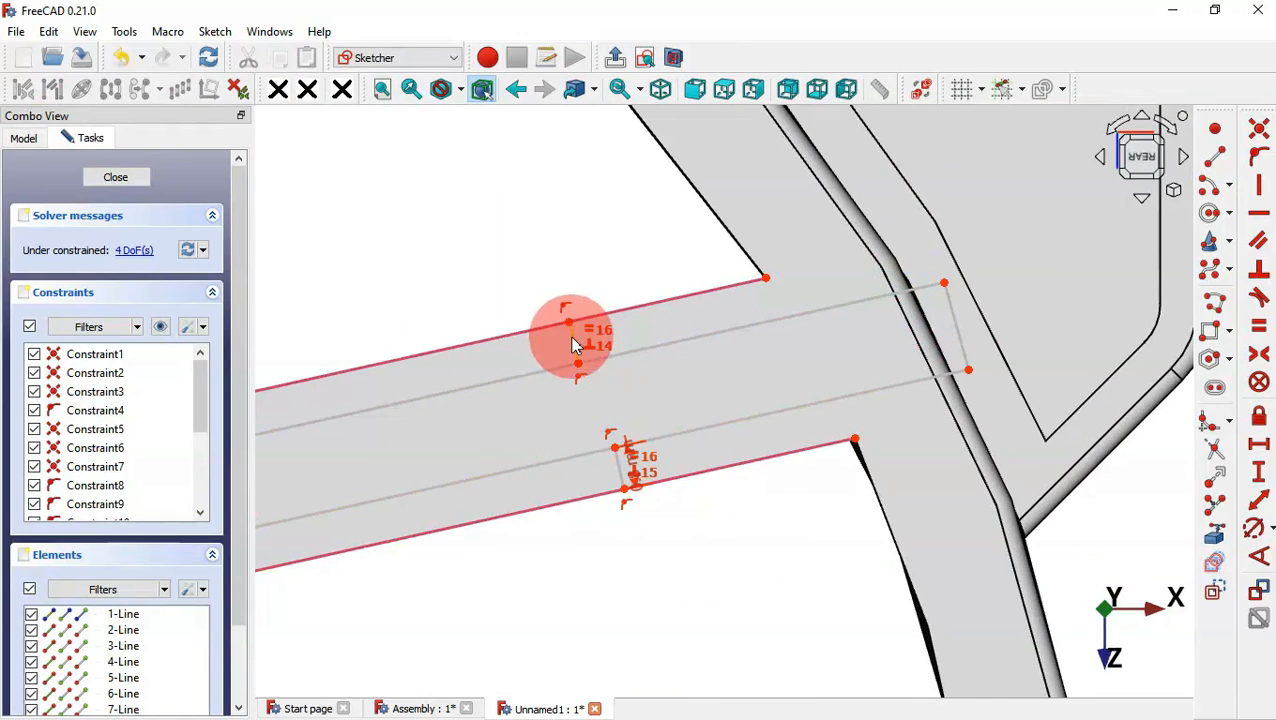
left_click(573, 341)
left_click(620, 478)
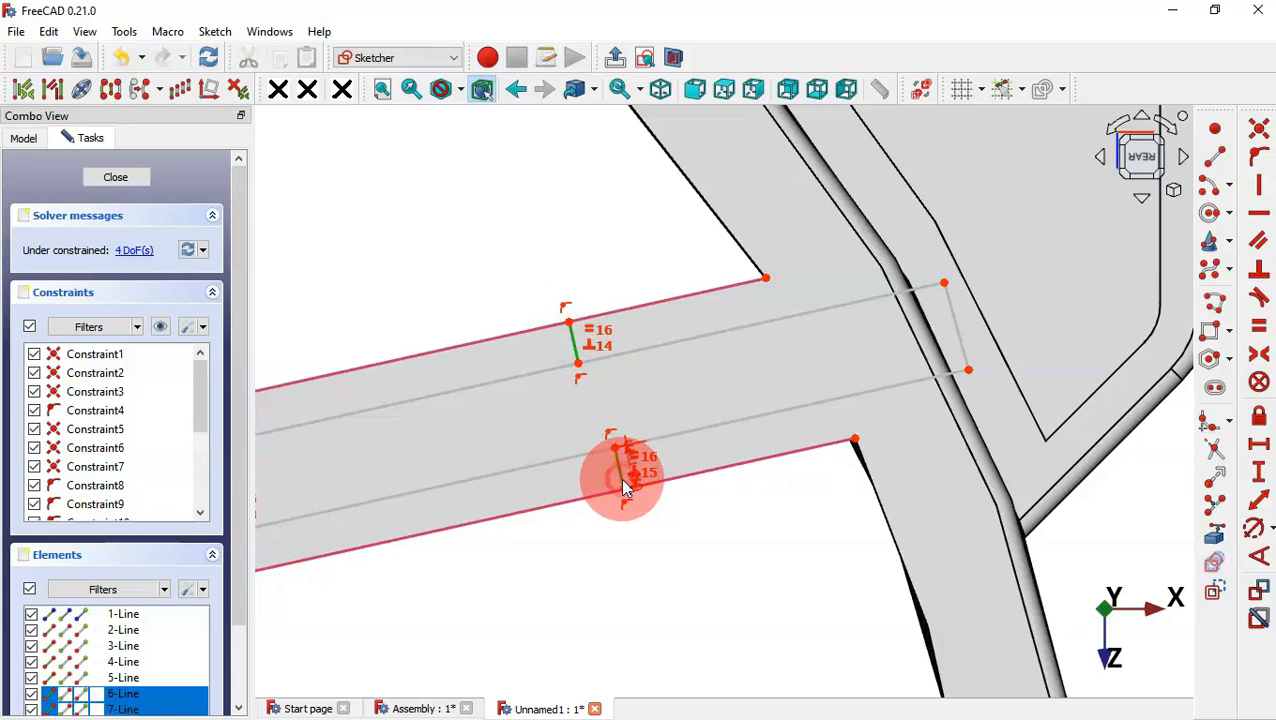
left_click(1218, 594)
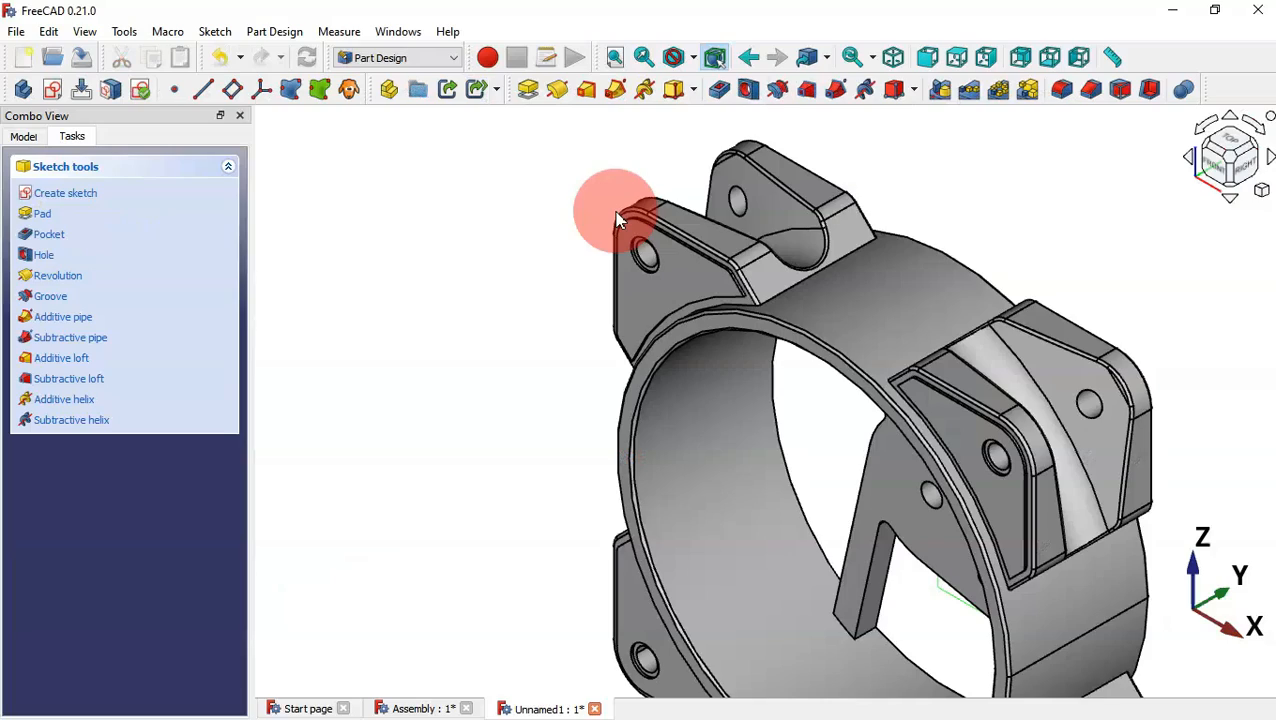
Step: Cut a pocket from Sketch006 along the spoke, up to the border face of the adjacent mounting lug
mouse_move(617, 218)
left_mouse_down()
mouse_move(1210, 373)
mouse_move(749, 378)
mouse_move(835, 305)
left_mouse_up()
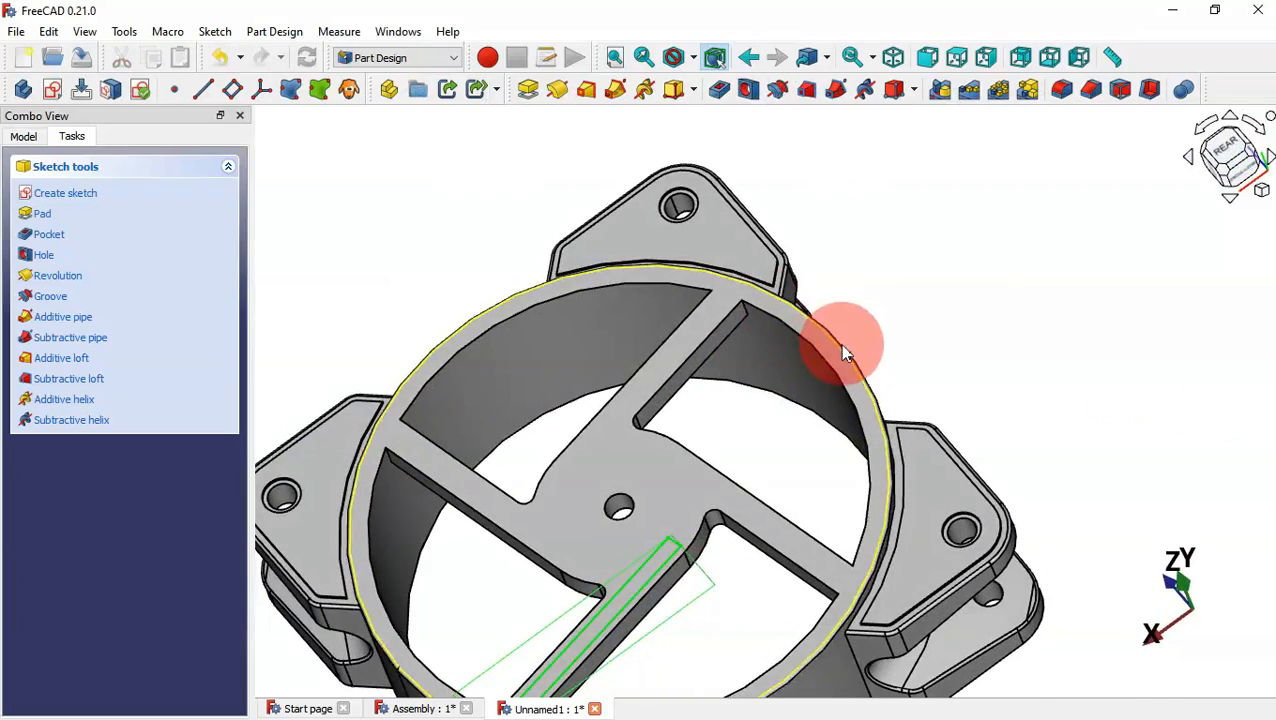
left_click(29, 138)
left_click(118, 495)
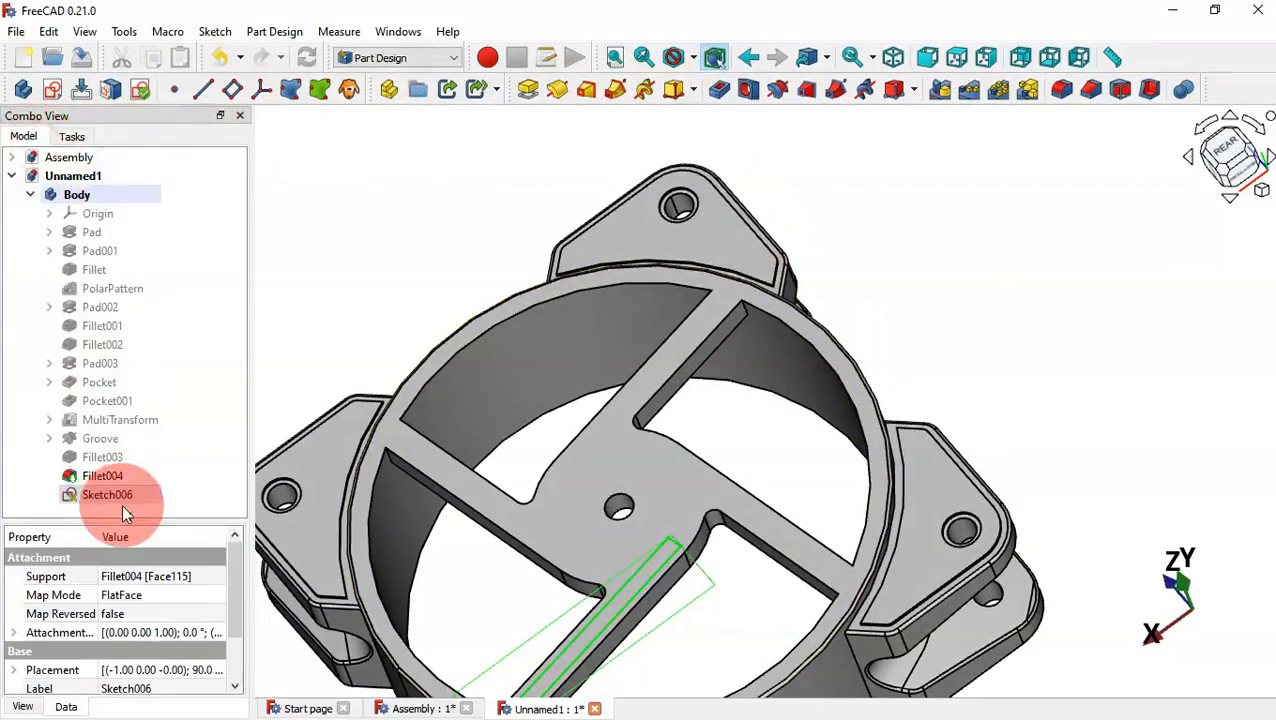
left_click(719, 92)
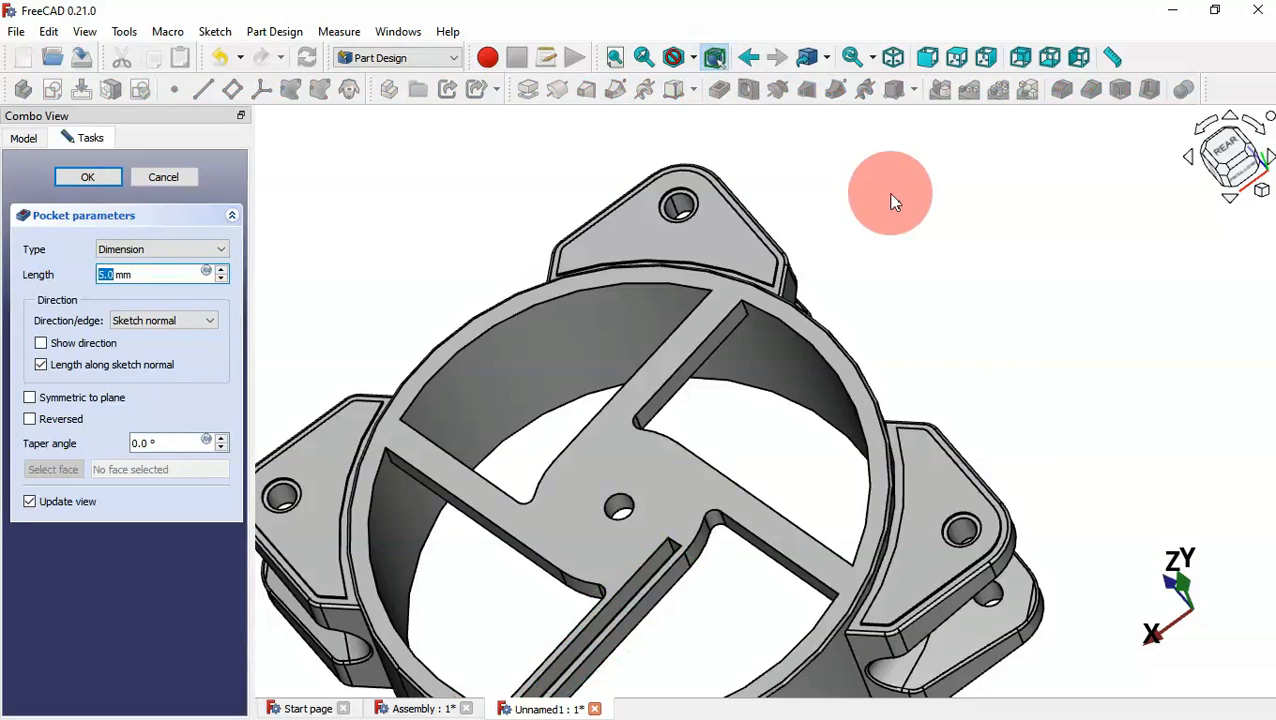
scroll(891, 202, "down", 4)
middle_click_drag(891, 202, 470, 405)
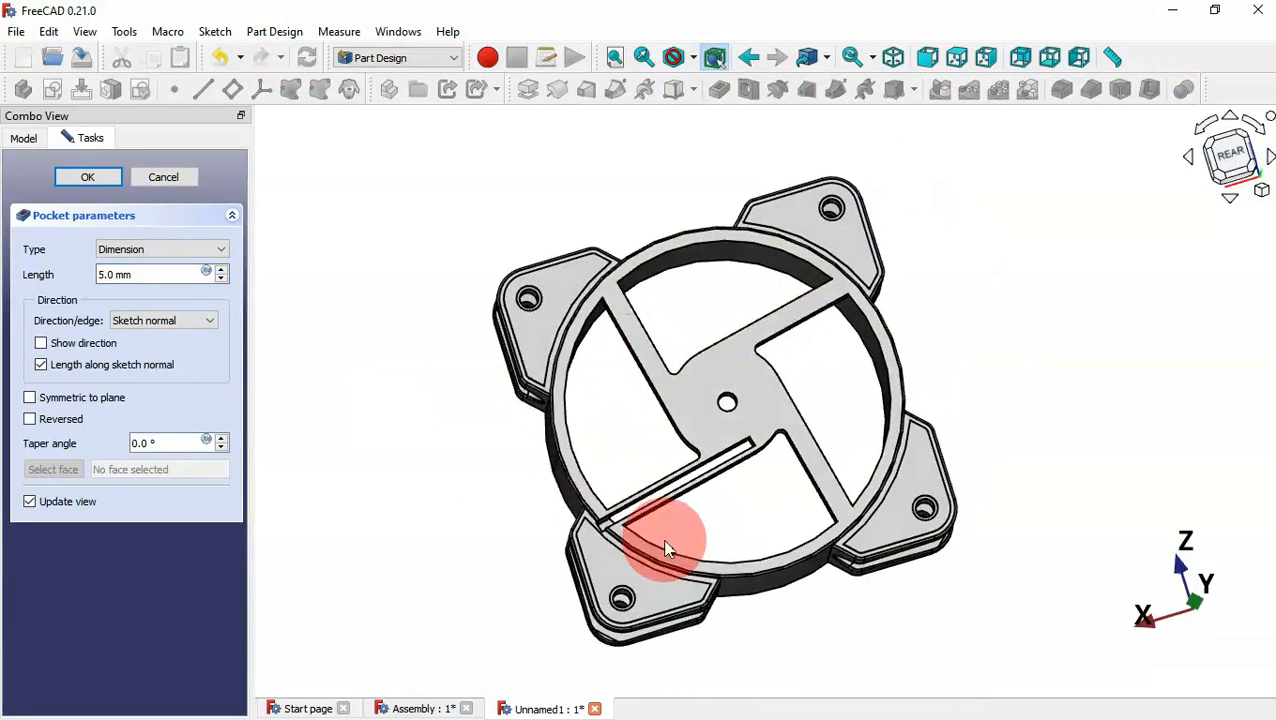
scroll(668, 553, "up", 5)
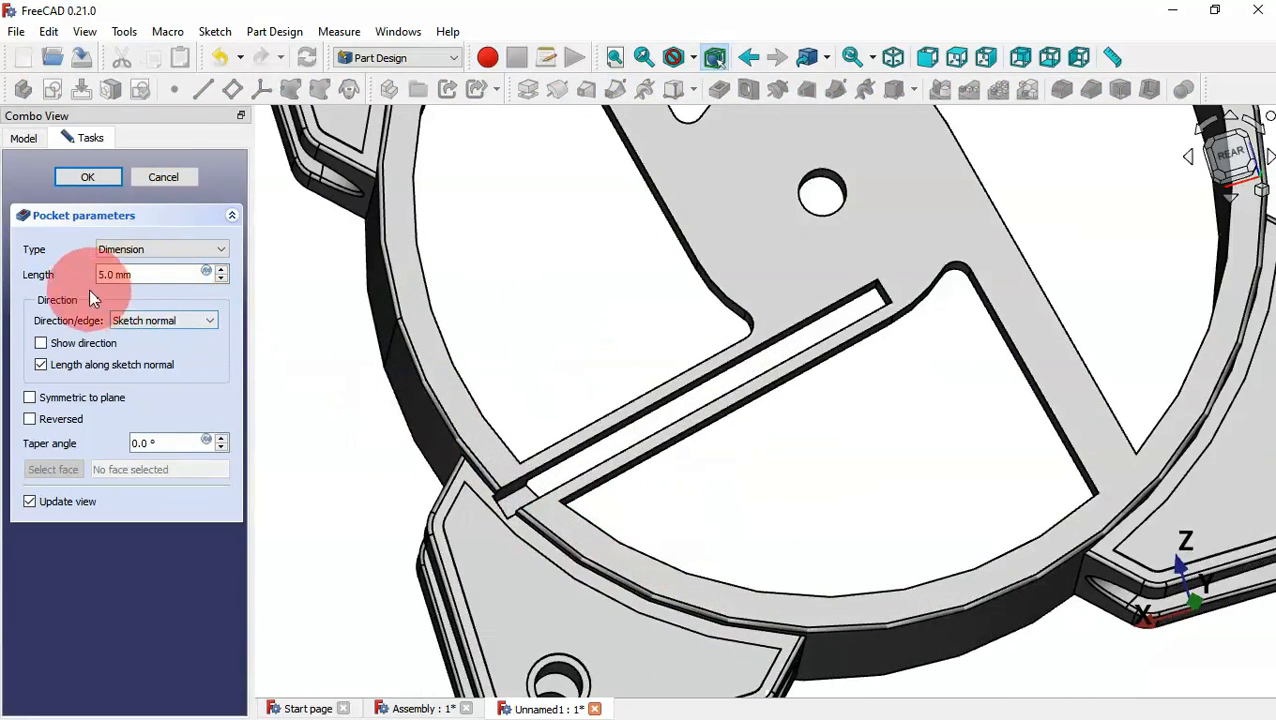
left_click(165, 257)
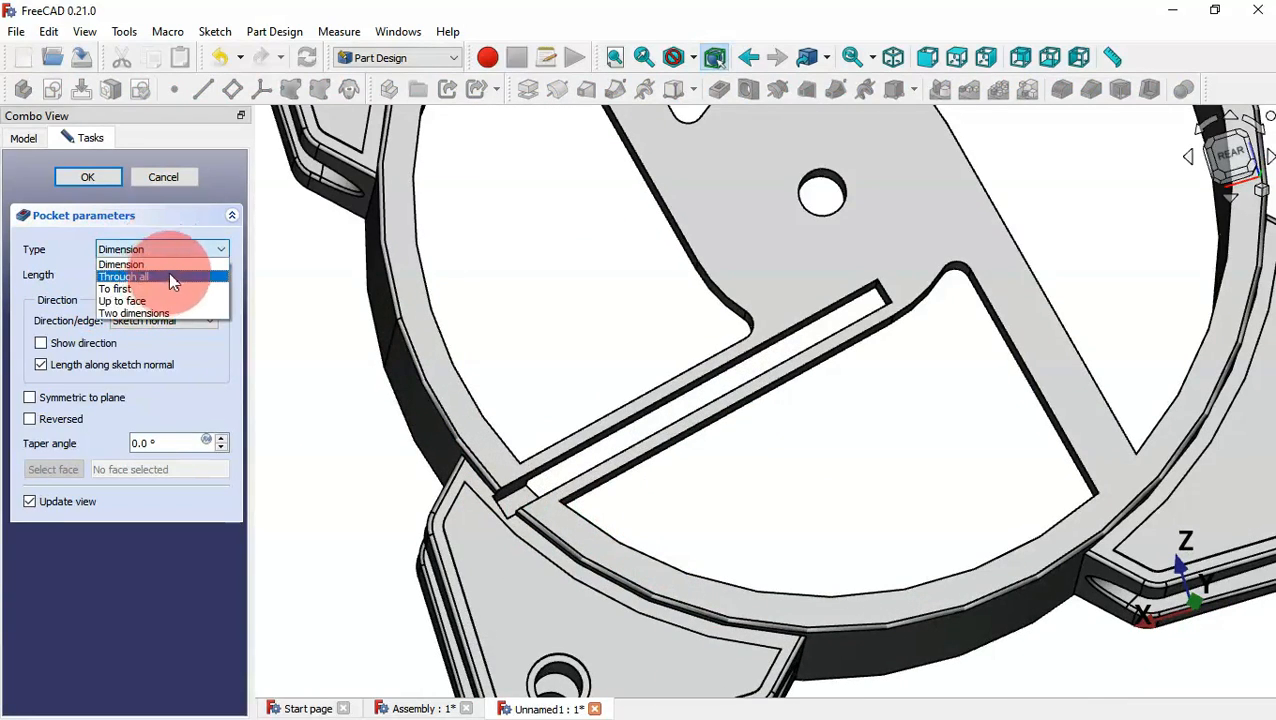
left_click(176, 302)
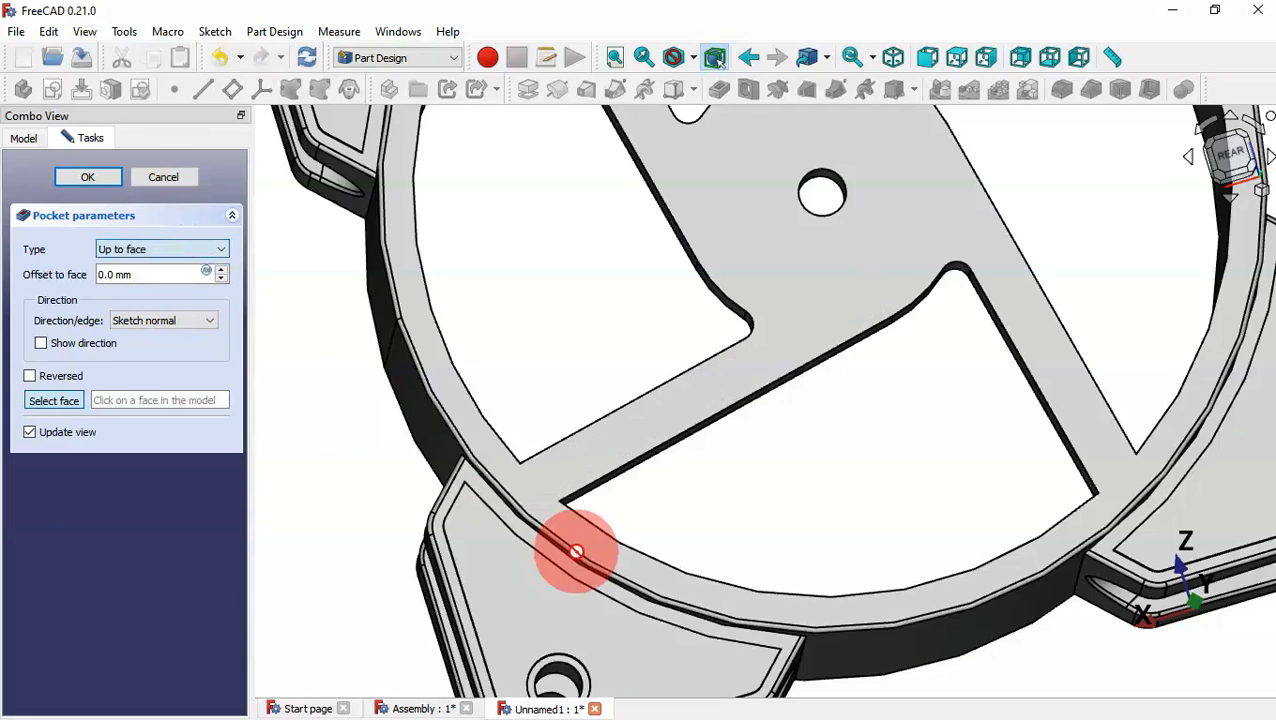
scroll(584, 584, "up", 3)
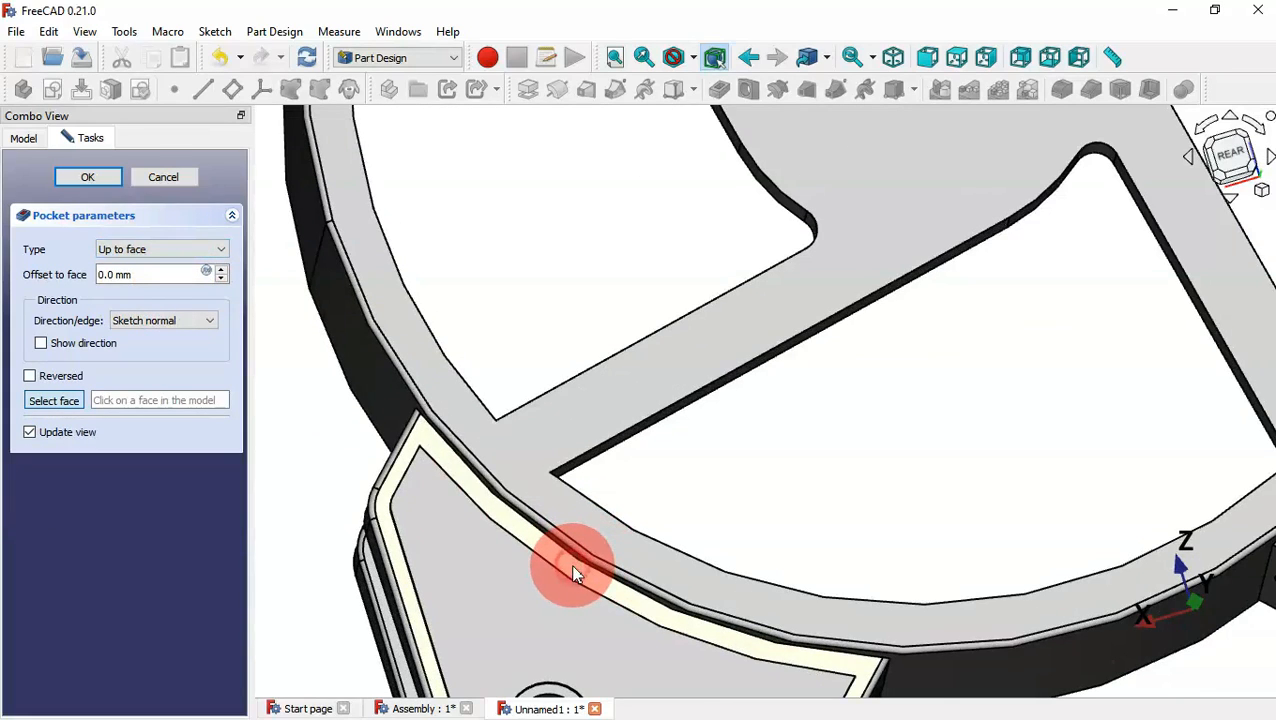
left_click(573, 575)
left_click(70, 177)
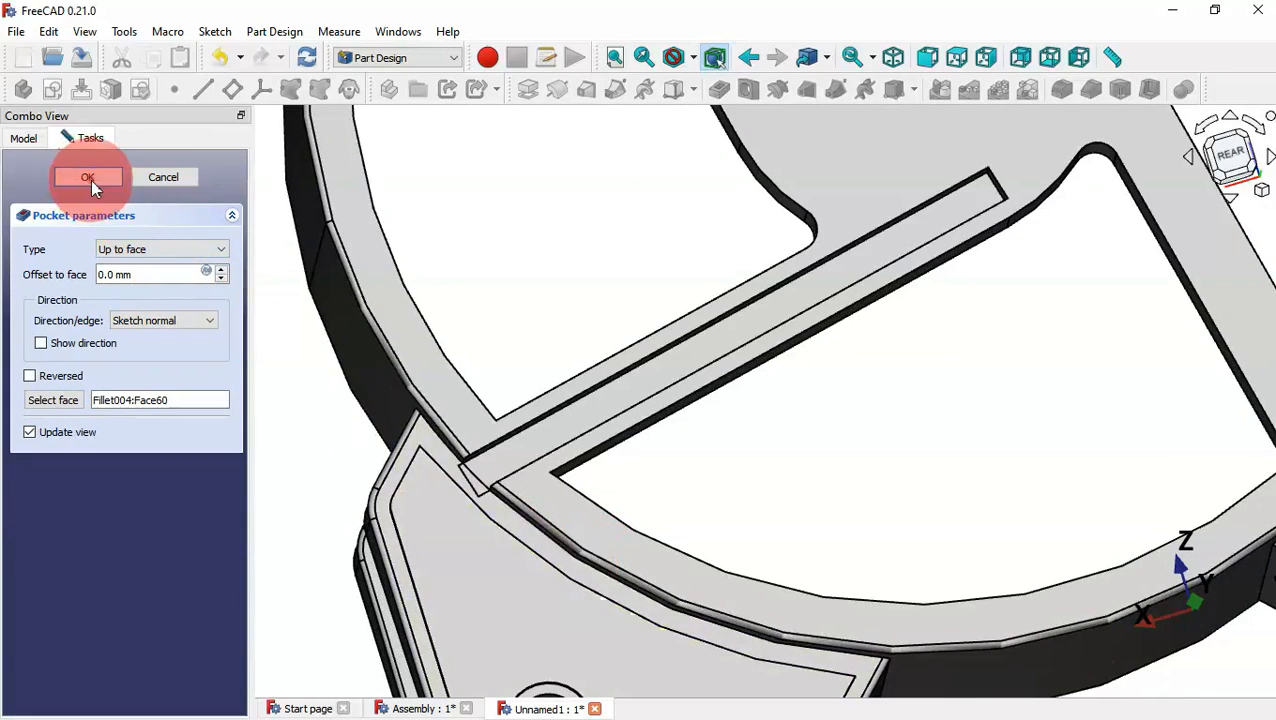
Step: Create a sketch on the rear face of the ring and spokes and project the pocket's upper long edge as external geometry
left_click(294, 374)
key("0")
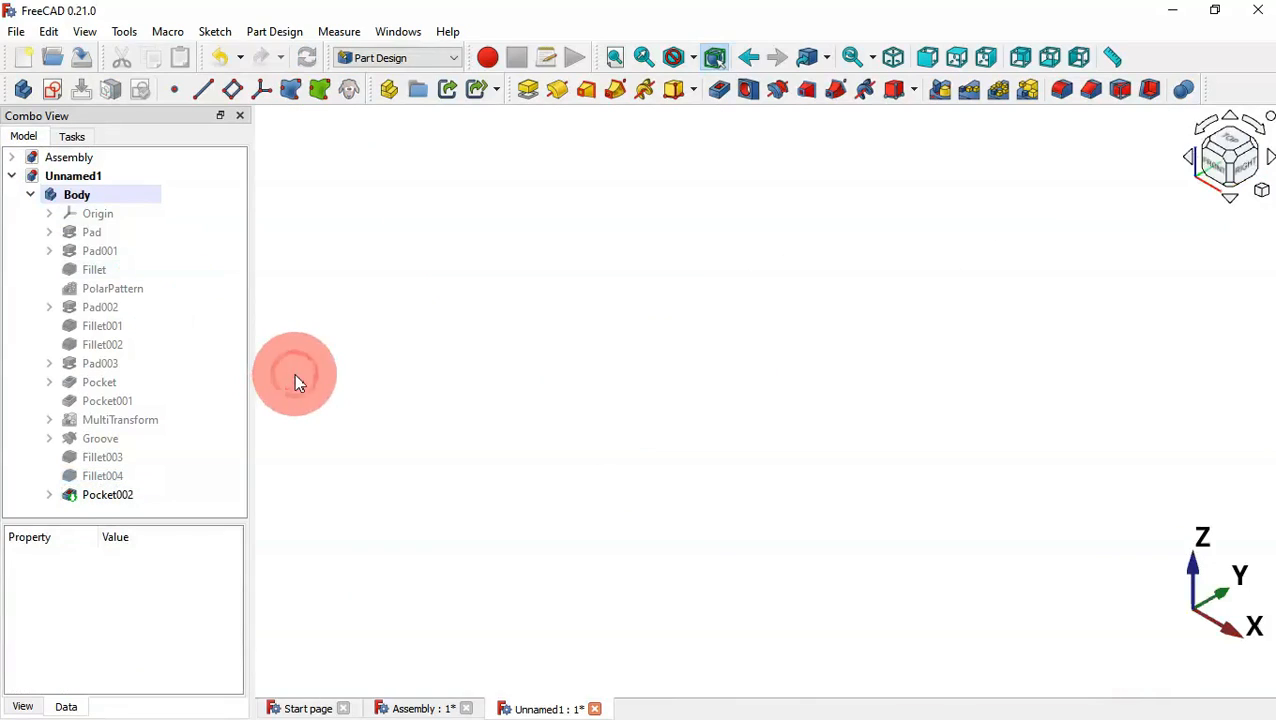
key("v")
key("f")
middle_click_drag(1077, 433, 671, 465)
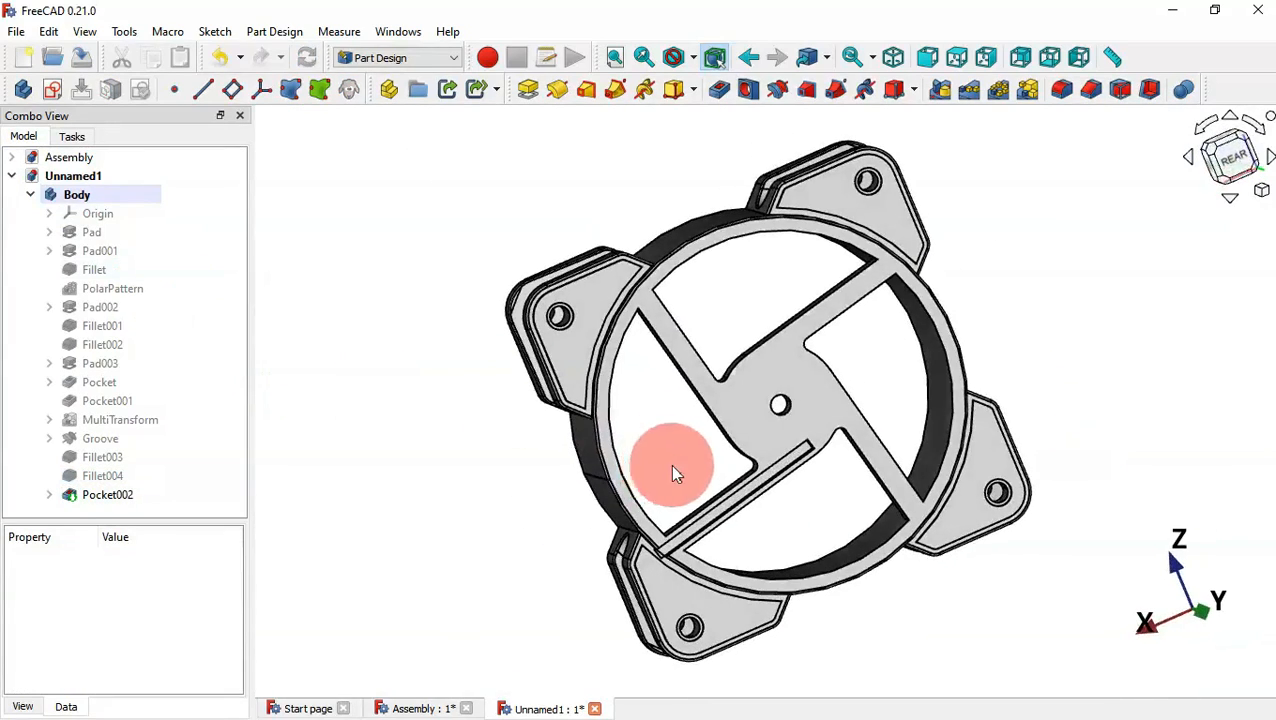
left_click(832, 404)
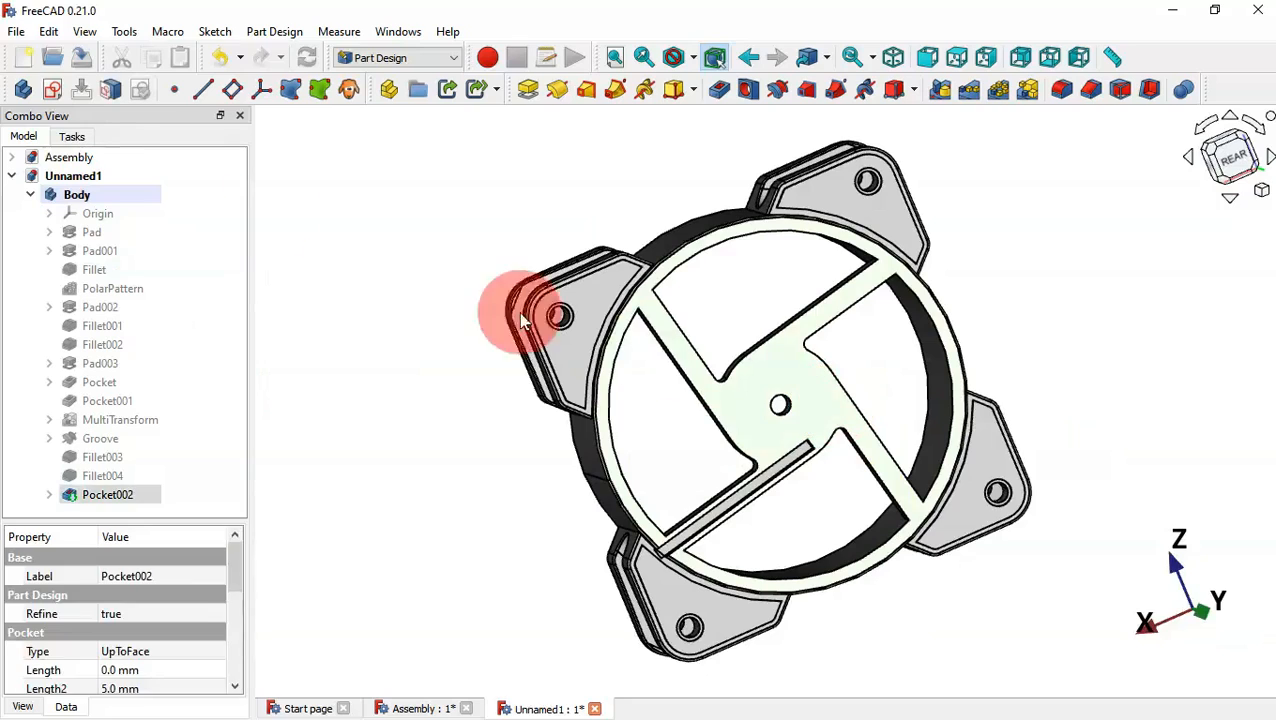
left_click(54, 90)
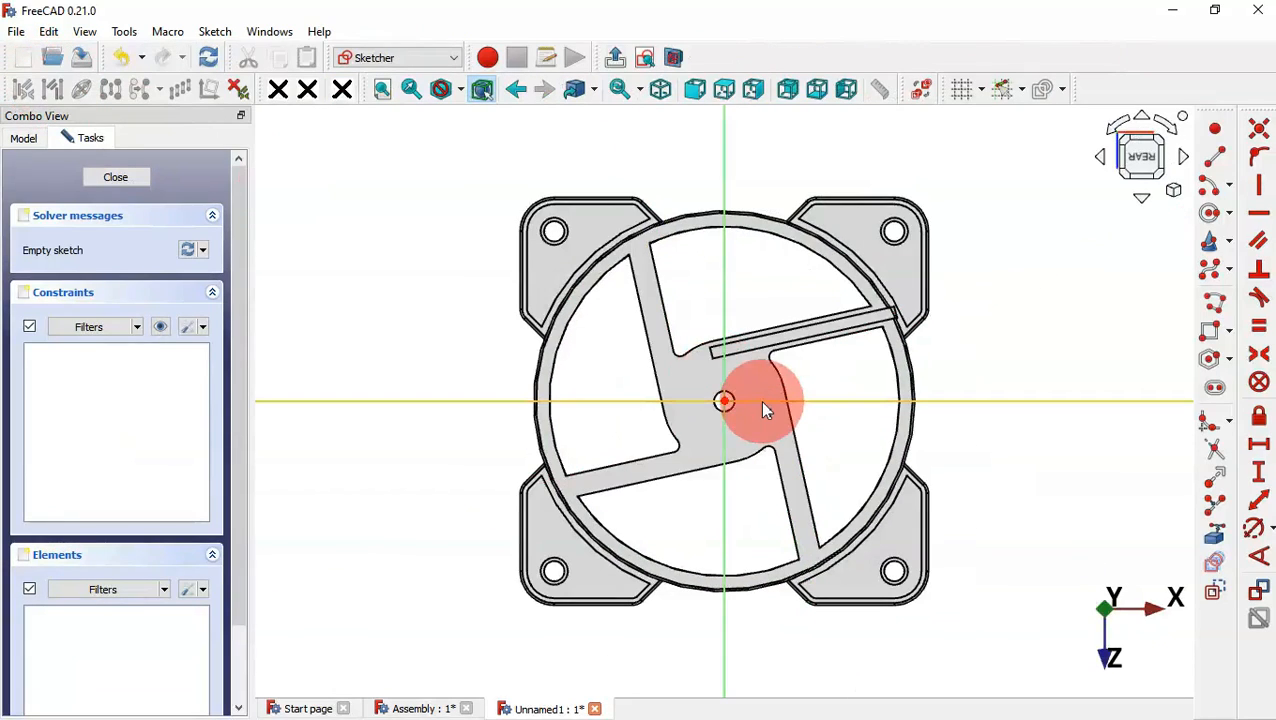
scroll(762, 410, "up", 5)
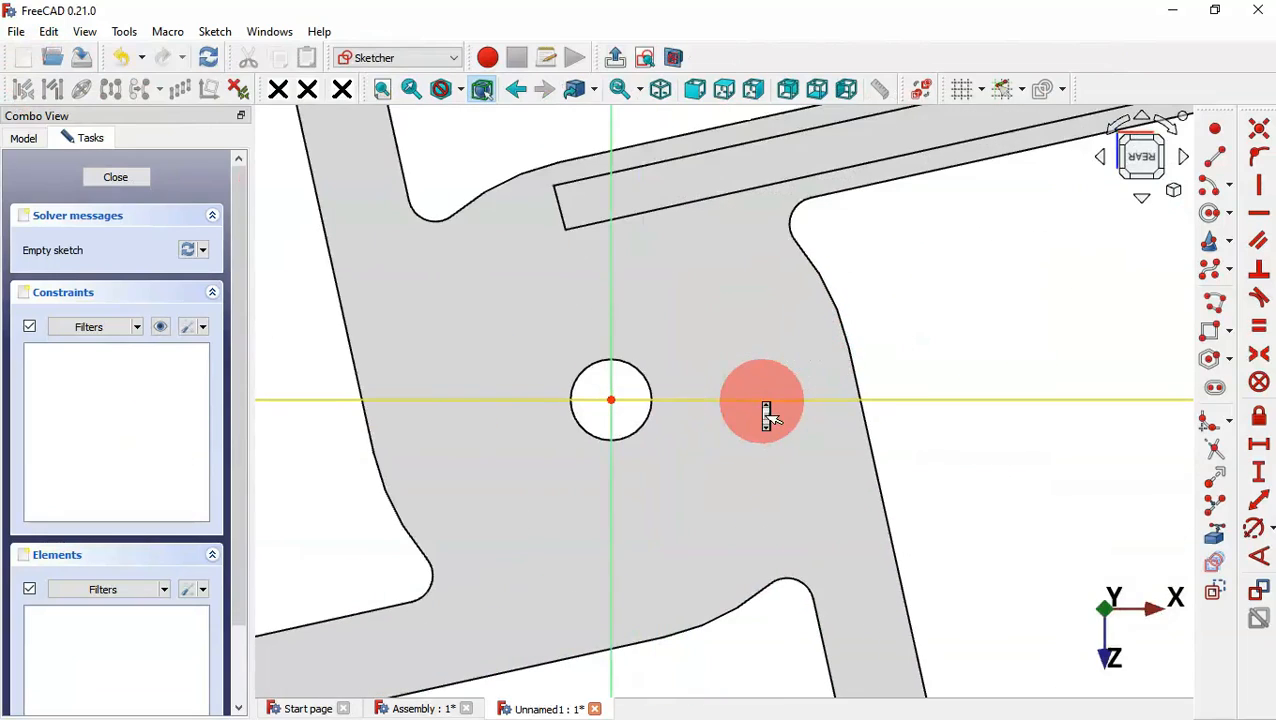
left_click(1215, 535)
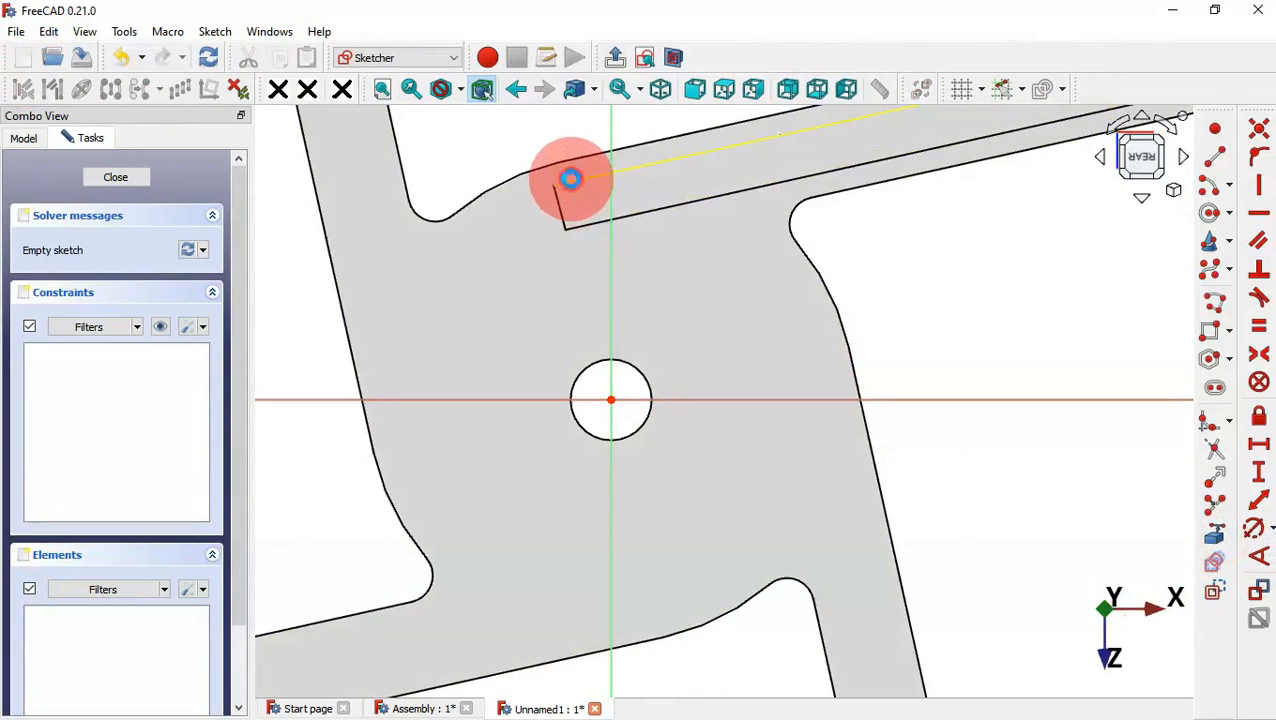
left_click(570, 179)
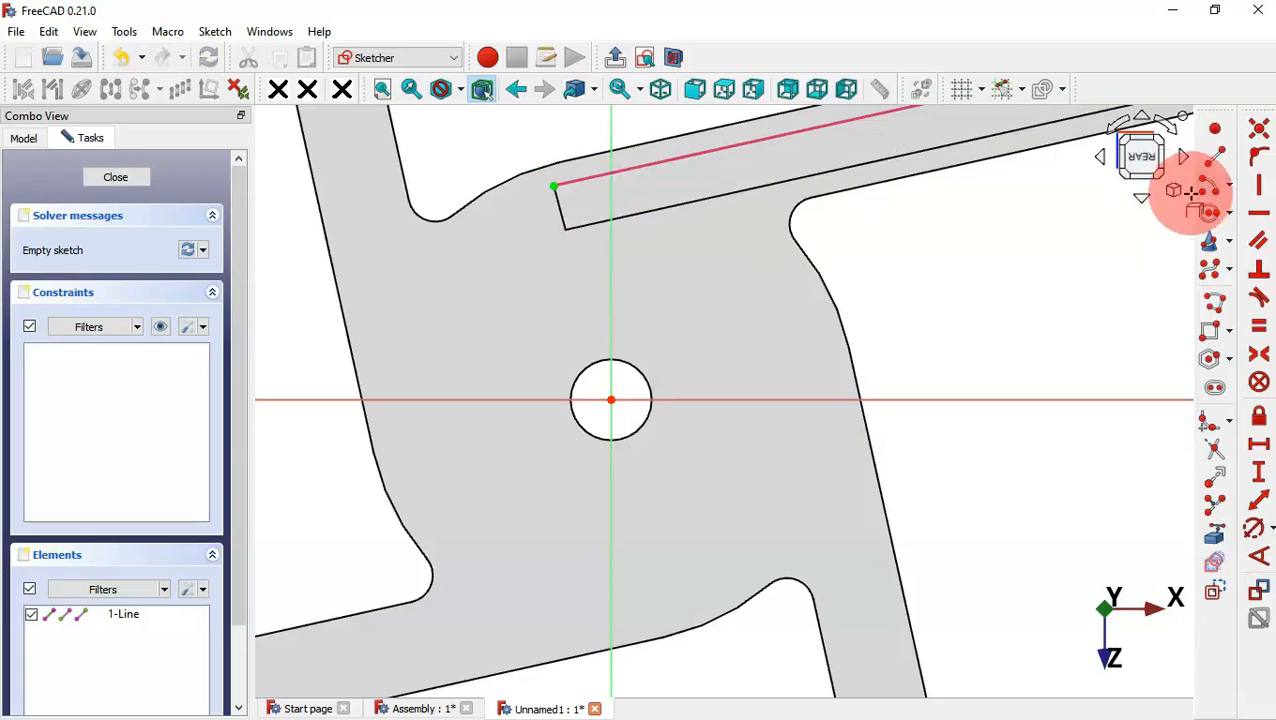
Step: Draw two lines from the origin, one to the pocket's inner corner and one angled across the hub, and make both construction geometry
left_click(1214, 160)
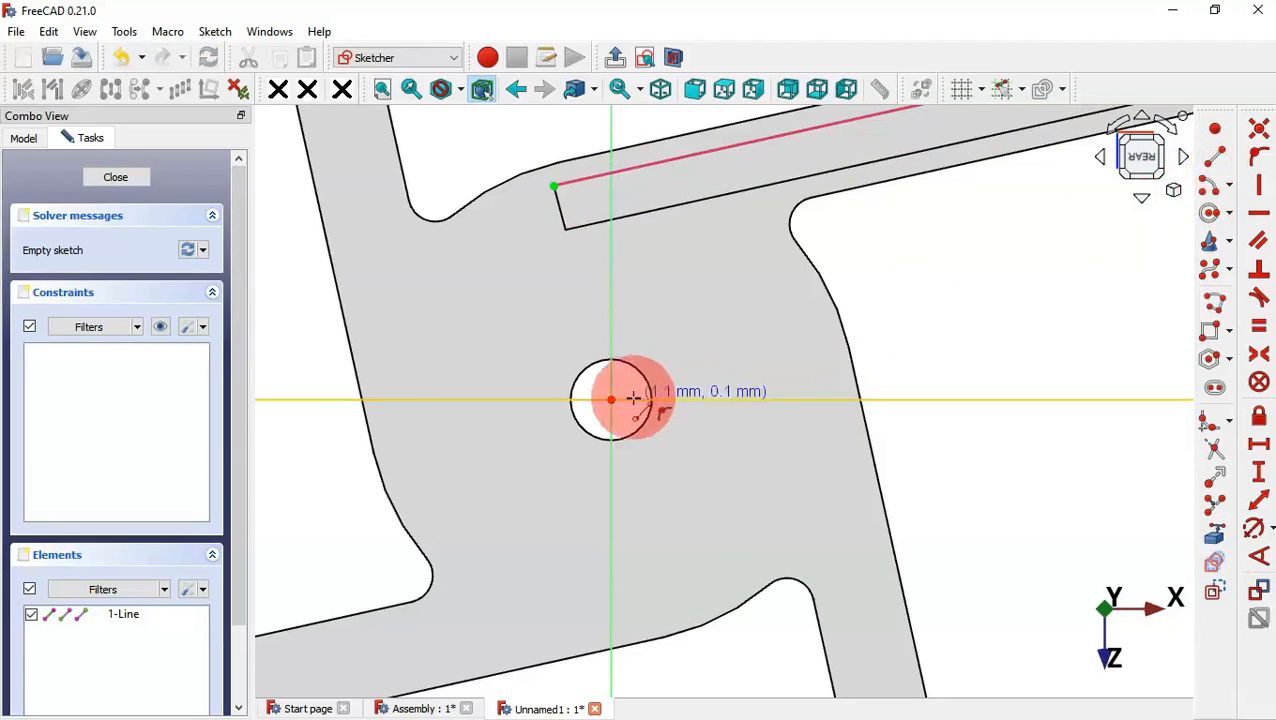
left_click(611, 400)
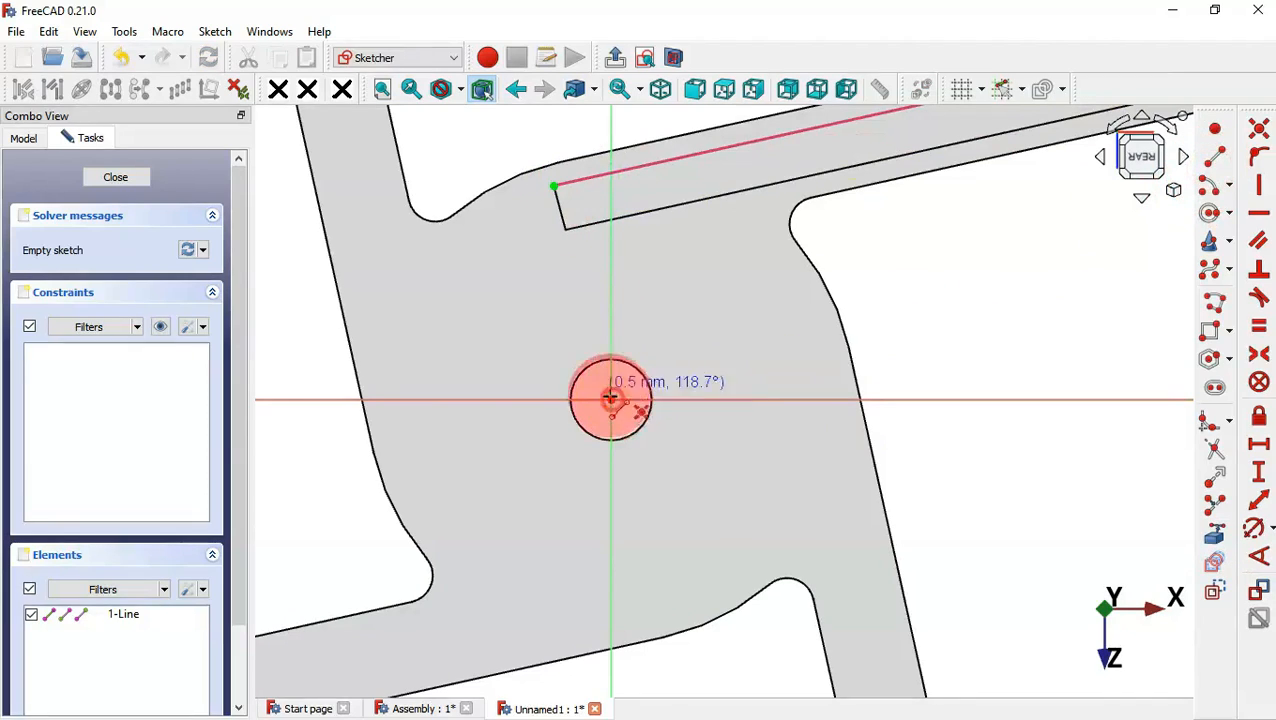
left_click(553, 186)
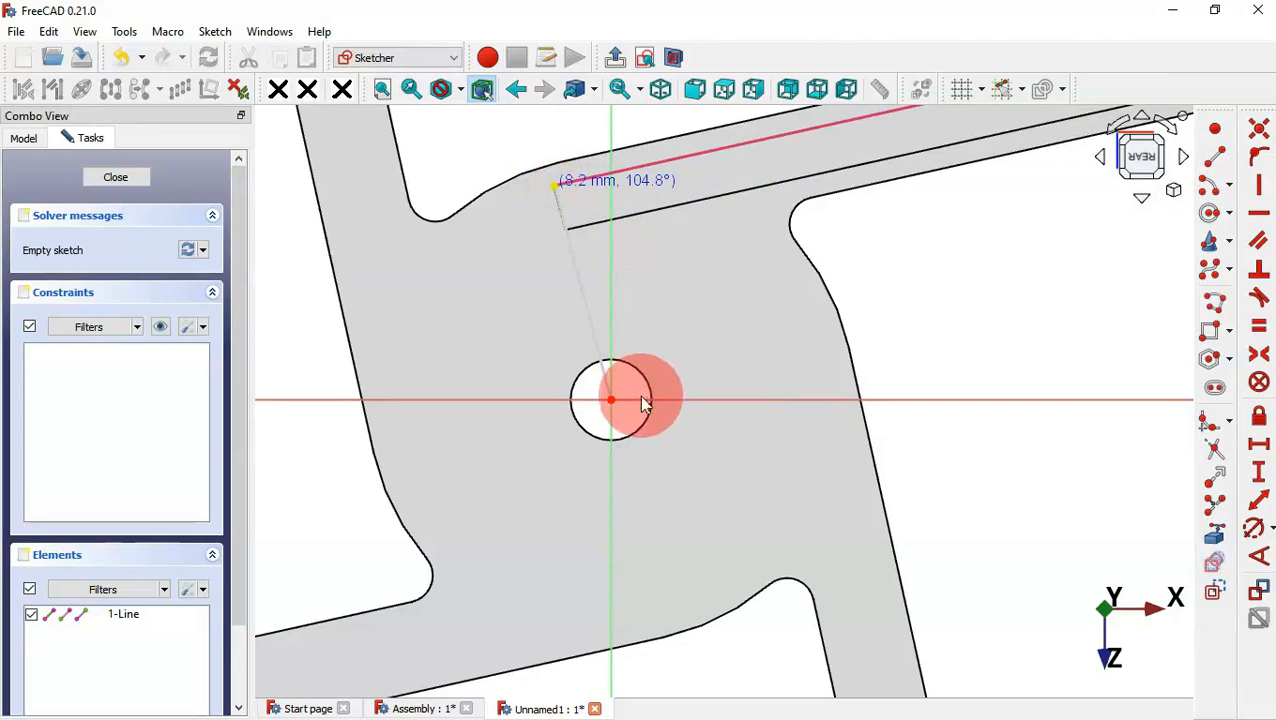
left_click(611, 400)
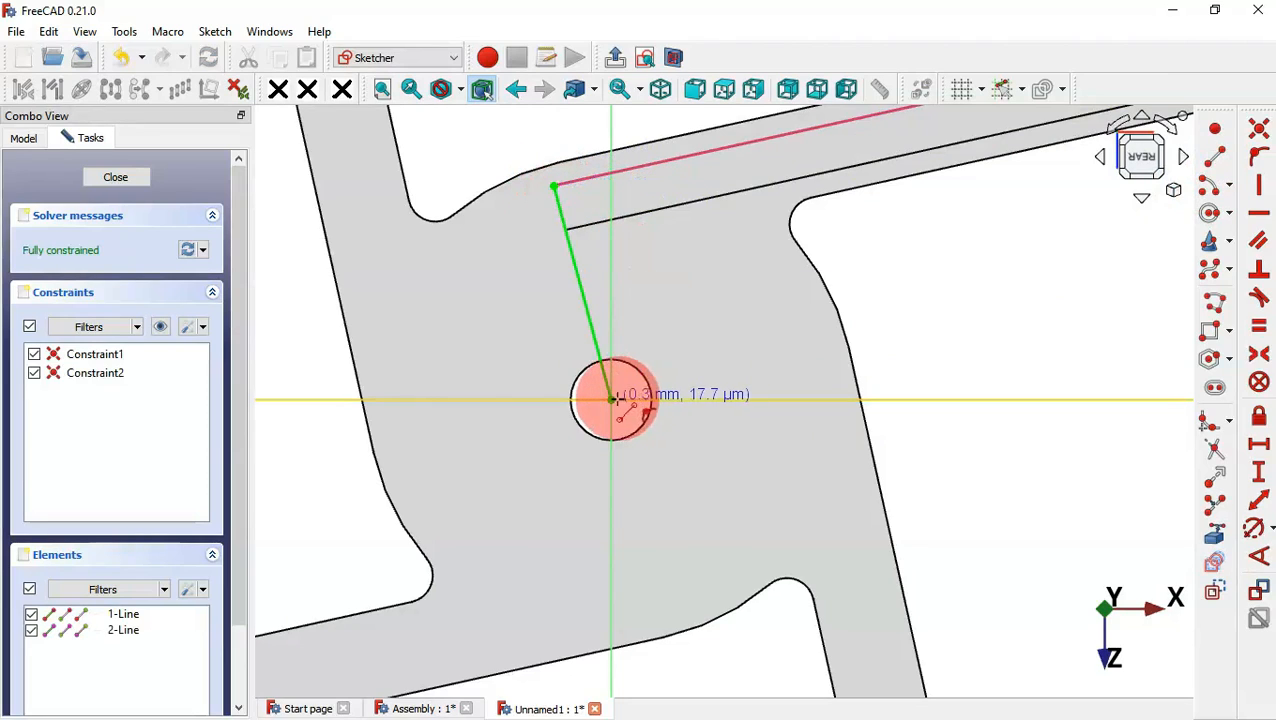
left_click(770, 262)
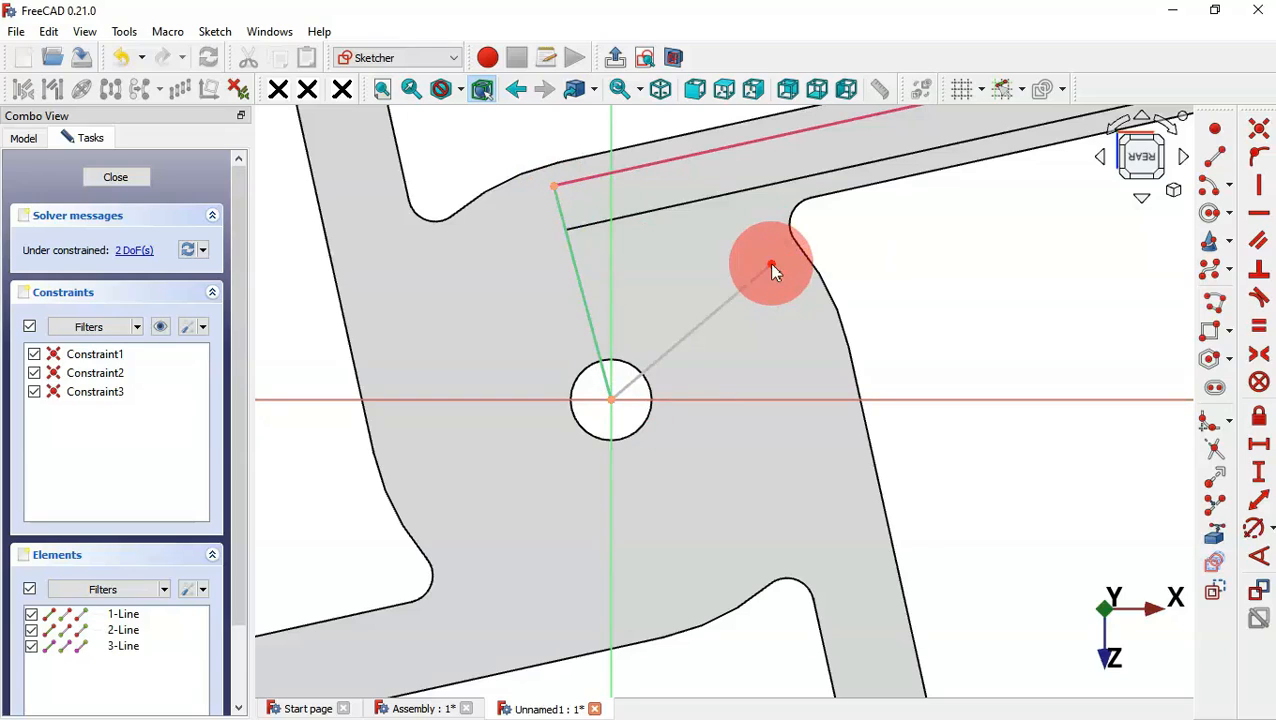
right_click(684, 310)
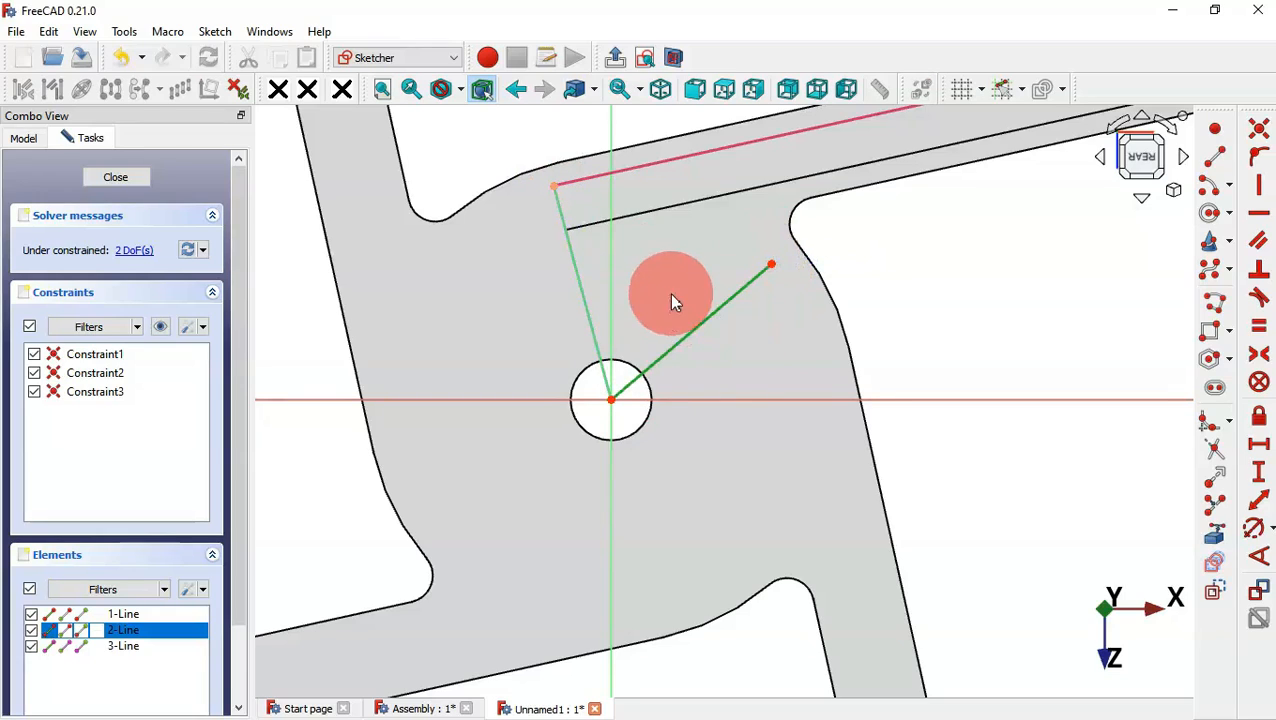
left_click(583, 287)
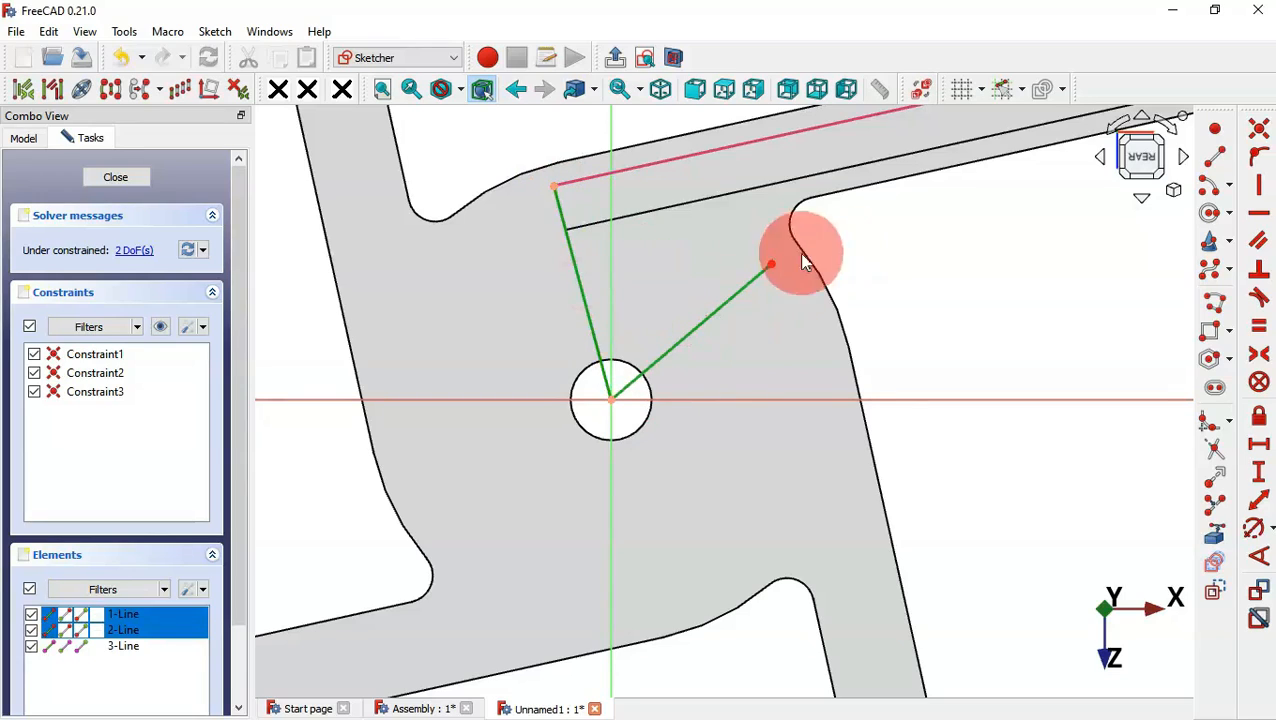
left_click(1215, 593)
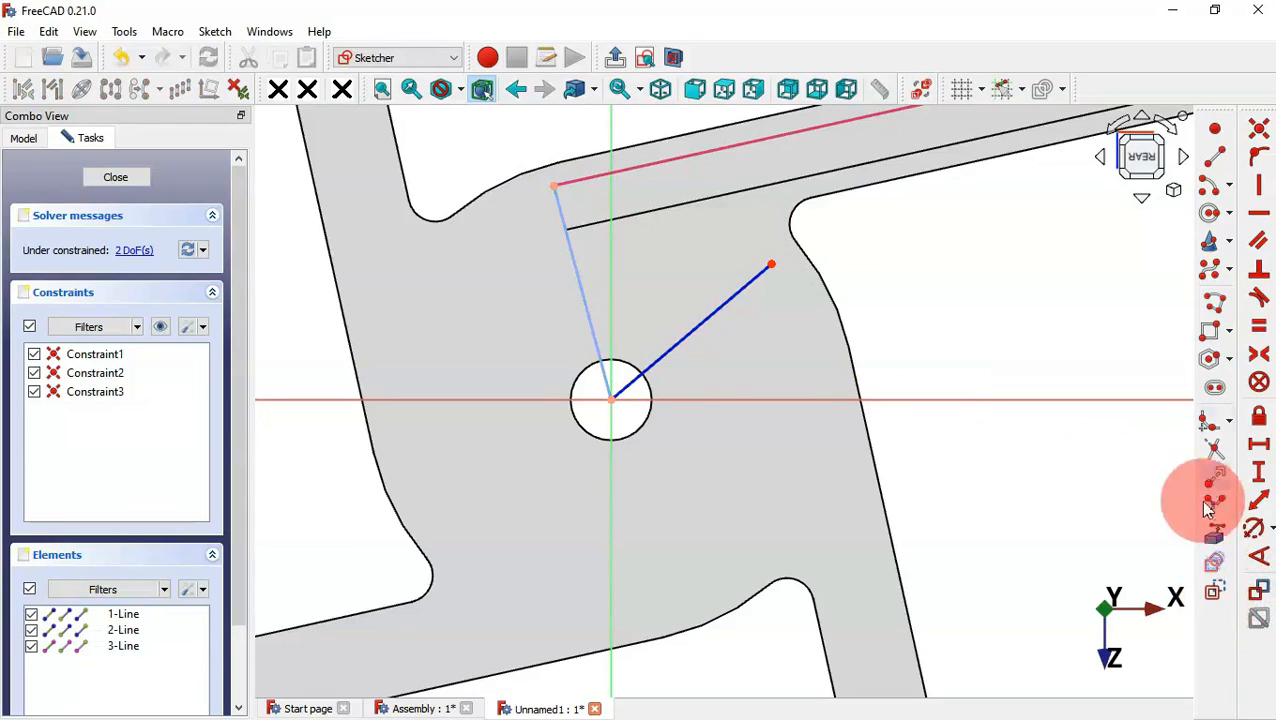
Step: Draw two concentric arcs about the origin between the construction lines, the outer from the pocket's corner and the inner about 6 mm in radius
left_click(1210, 186)
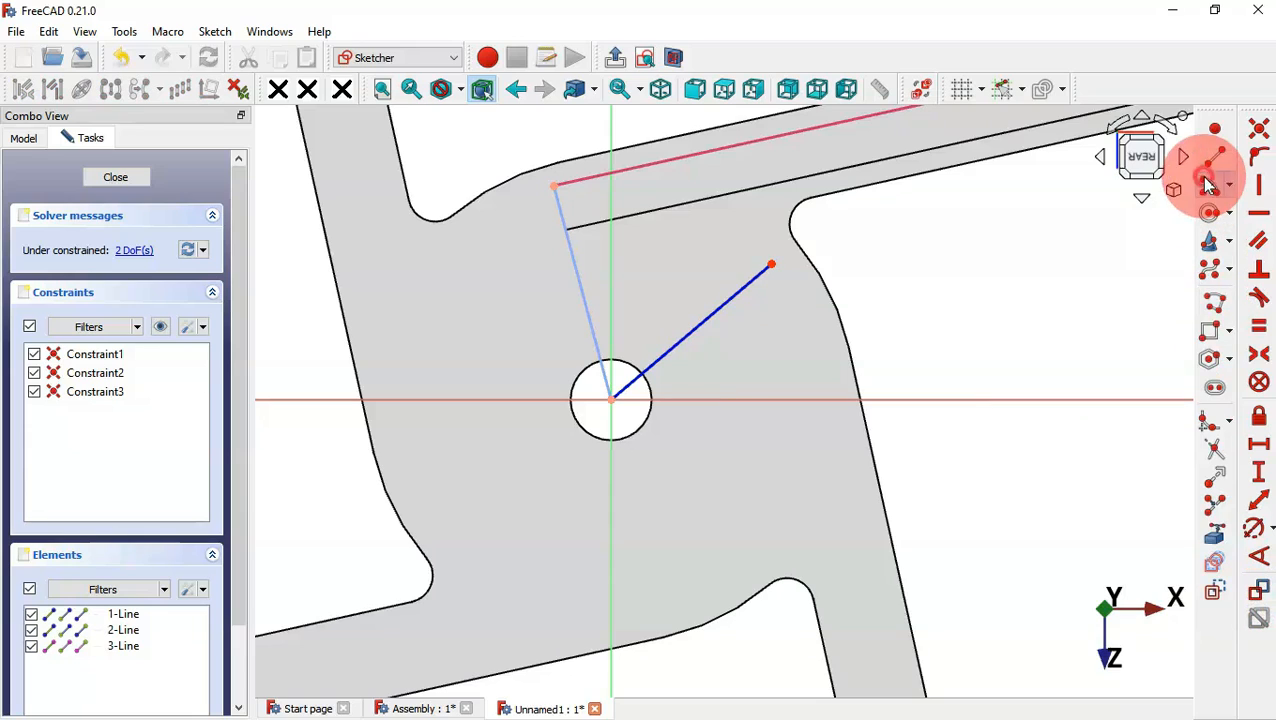
left_click(610, 398)
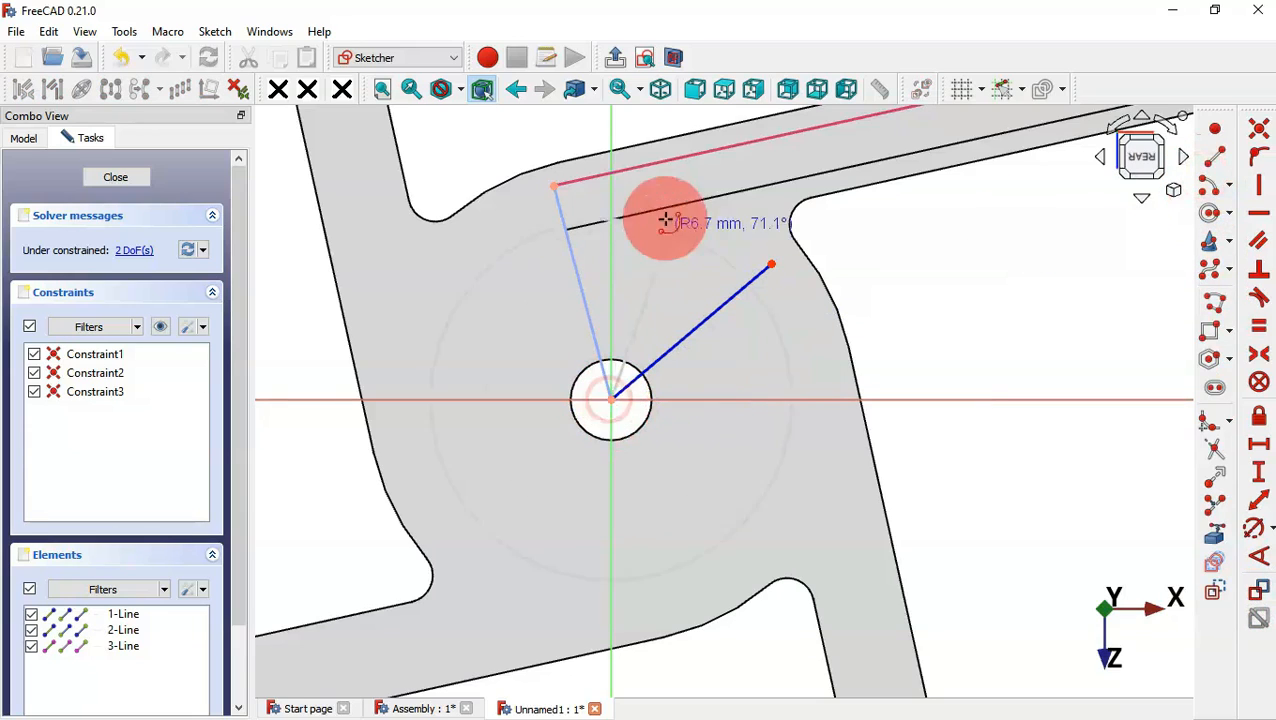
left_click(555, 186)
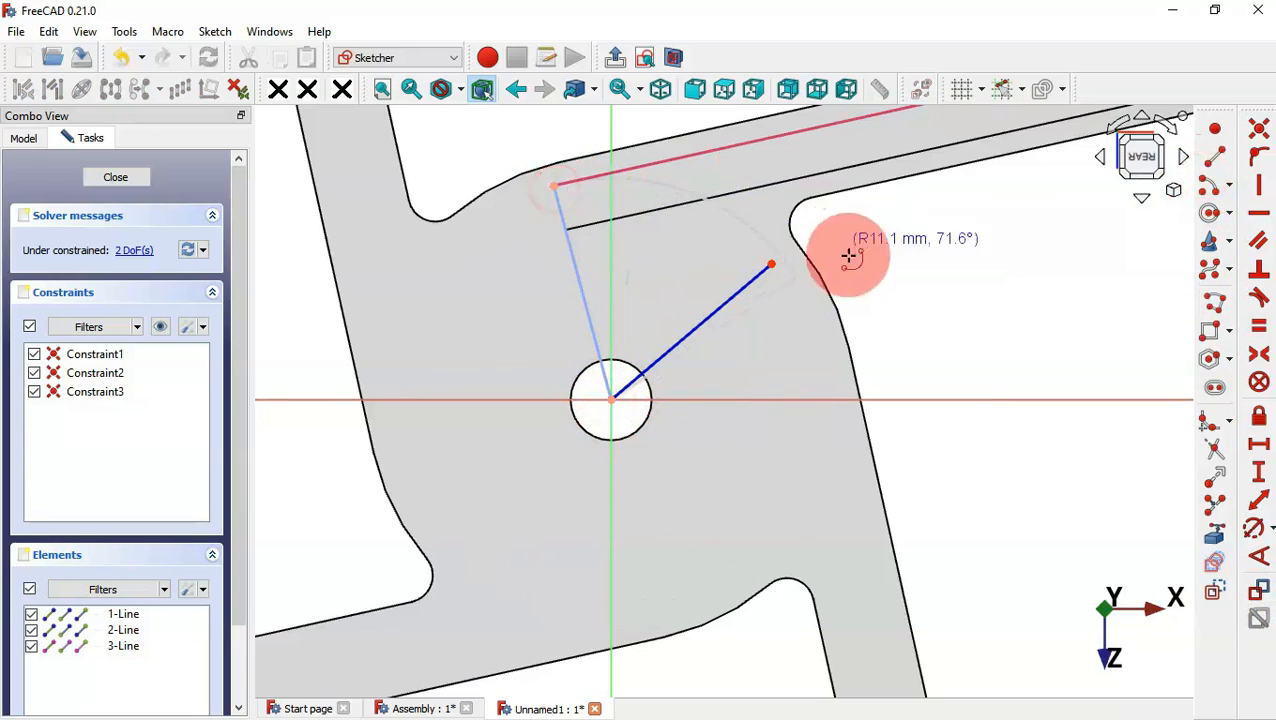
left_click(773, 261)
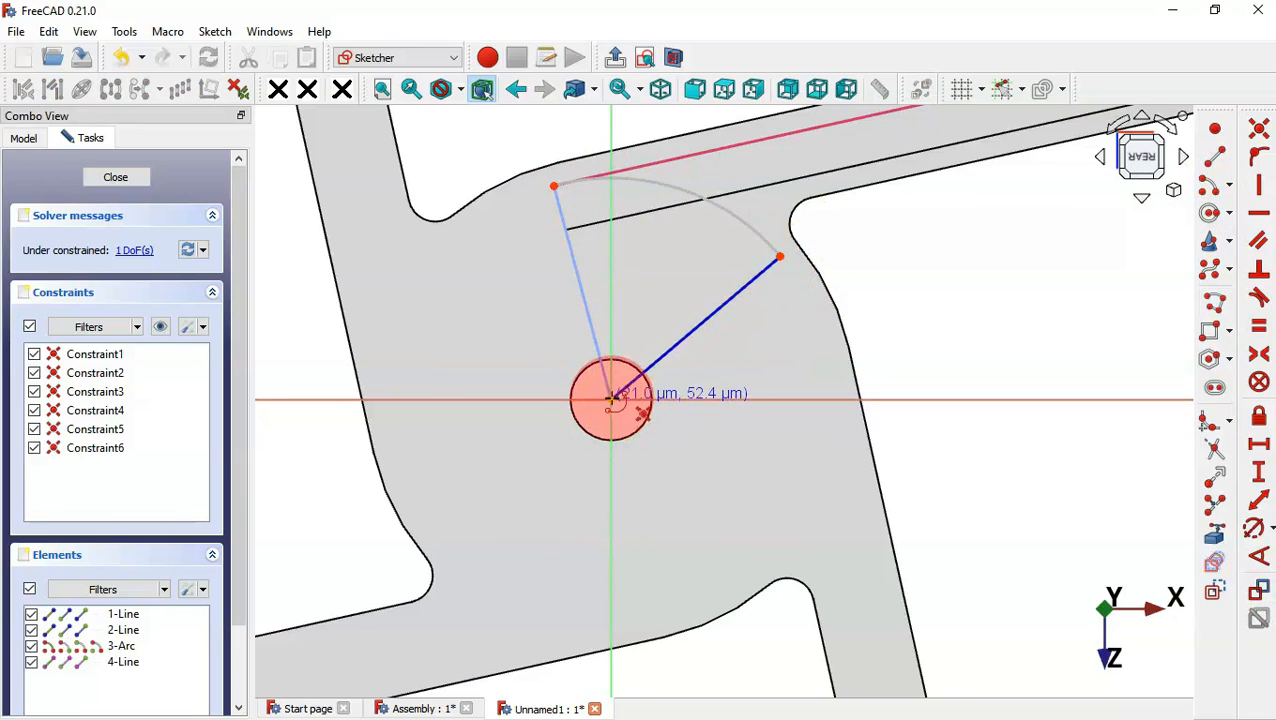
left_click(611, 400)
left_click(571, 244)
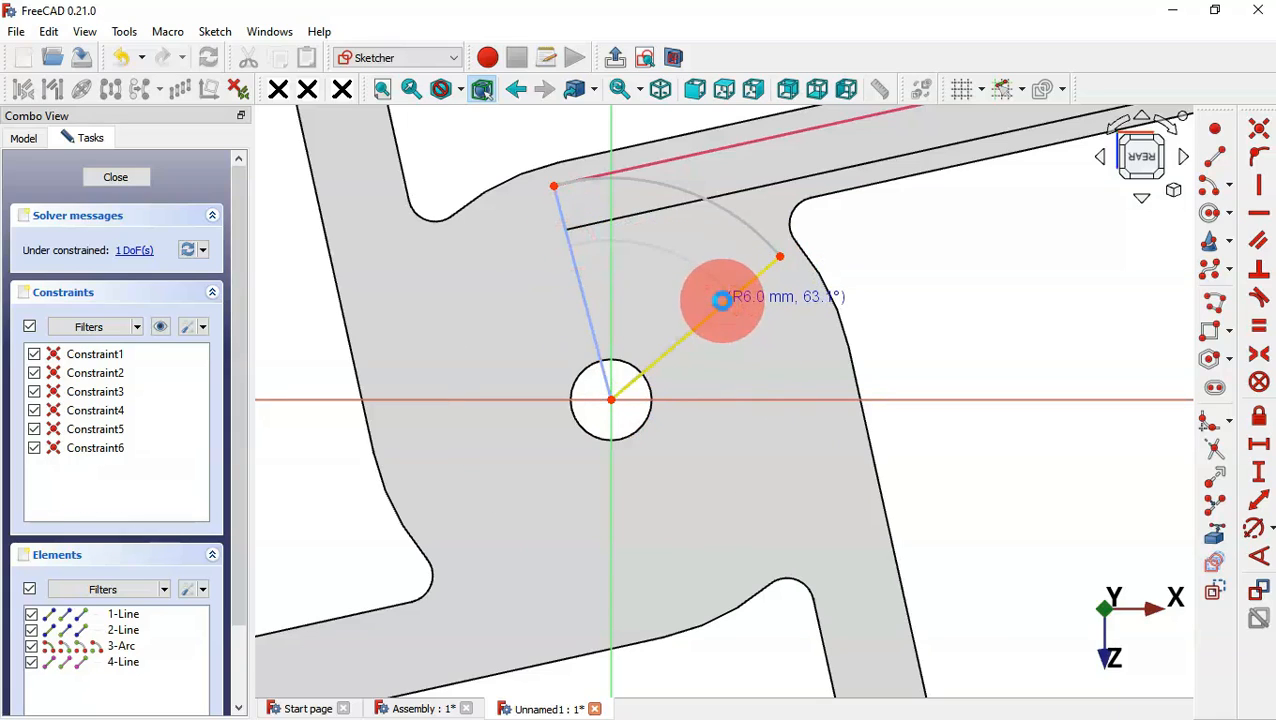
left_click(731, 297)
Step: Close both ends of the arc profile with straight lines about 2.5 mm long joining the outer and inner arcs' endpoints
left_click(1214, 157)
left_click(733, 220)
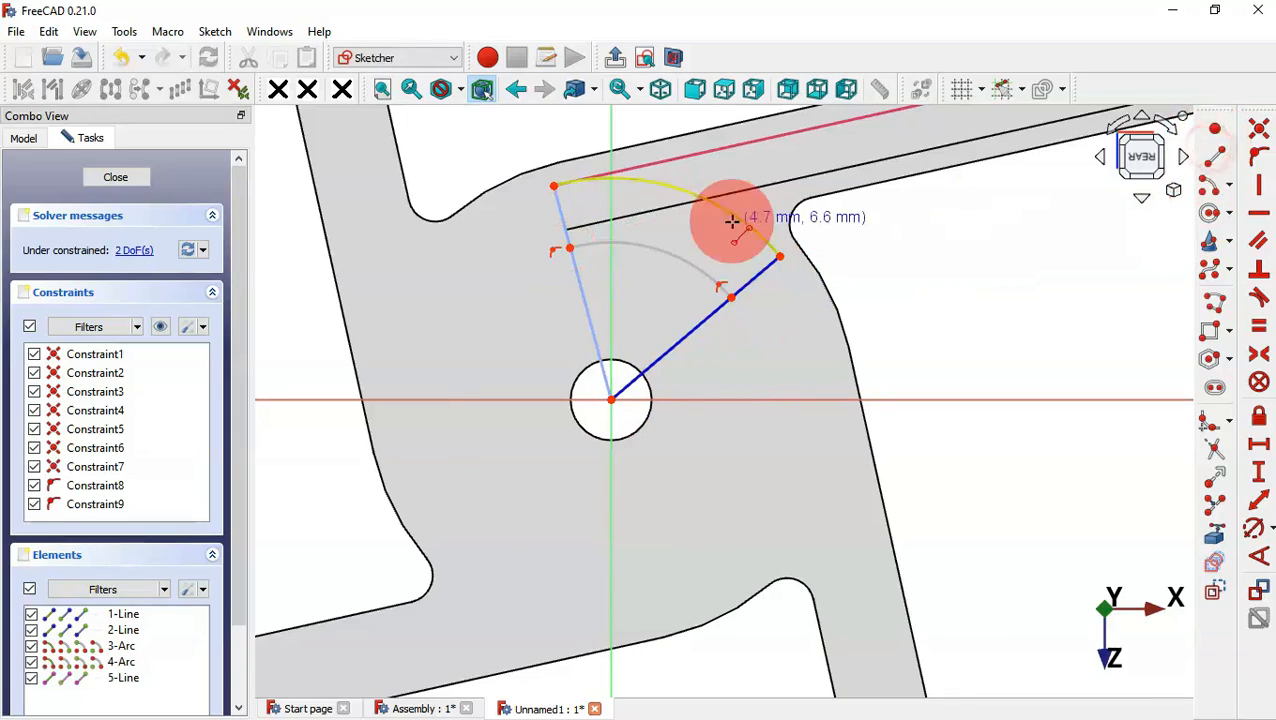
left_click(781, 255)
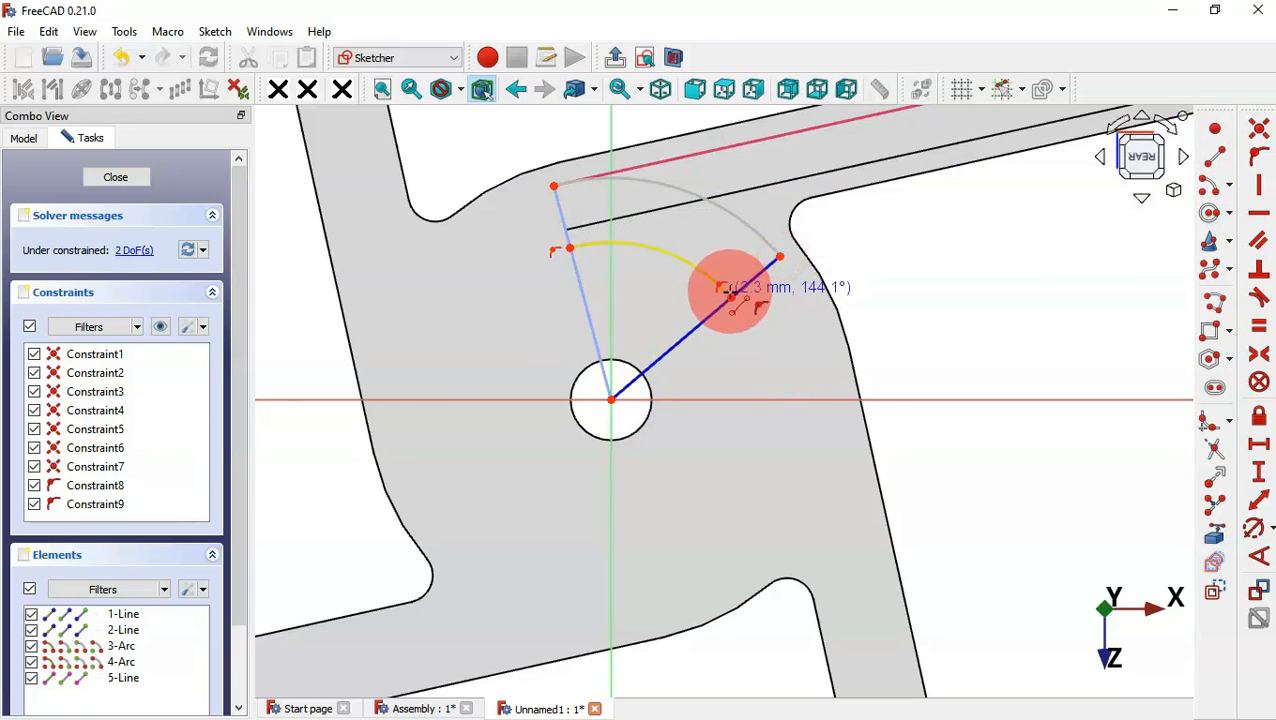
left_click(732, 299)
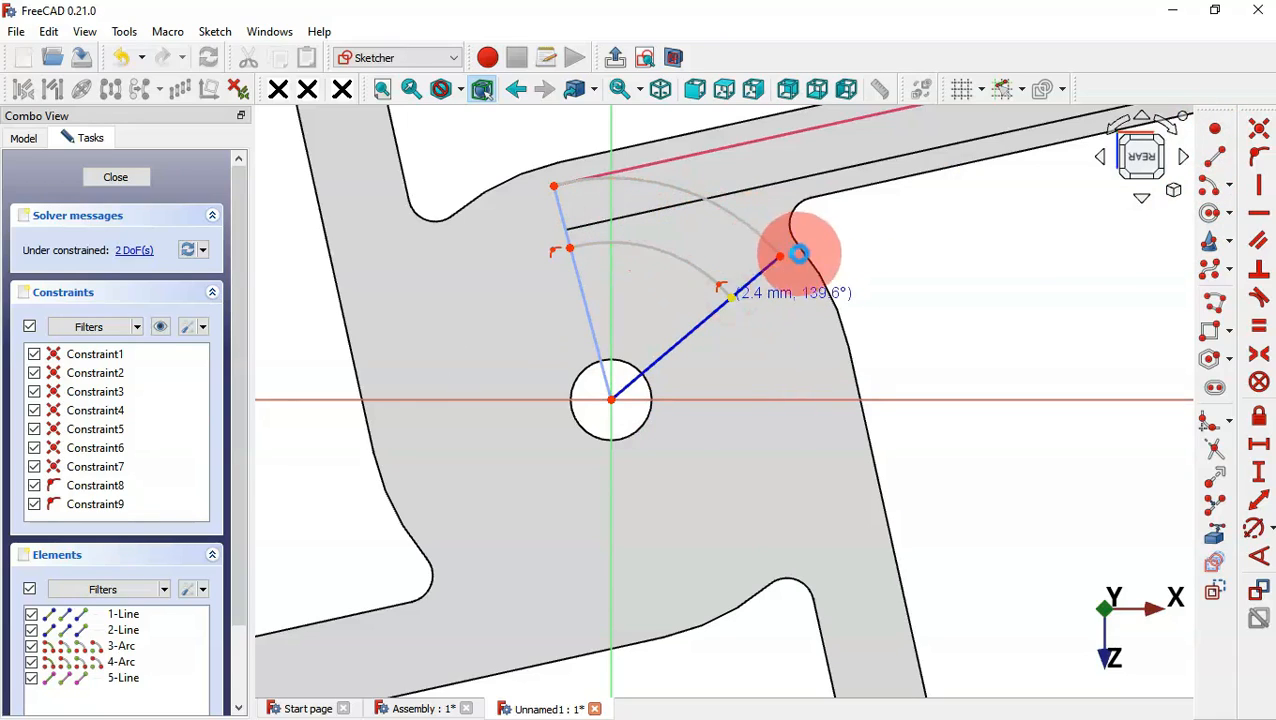
left_click(553, 187)
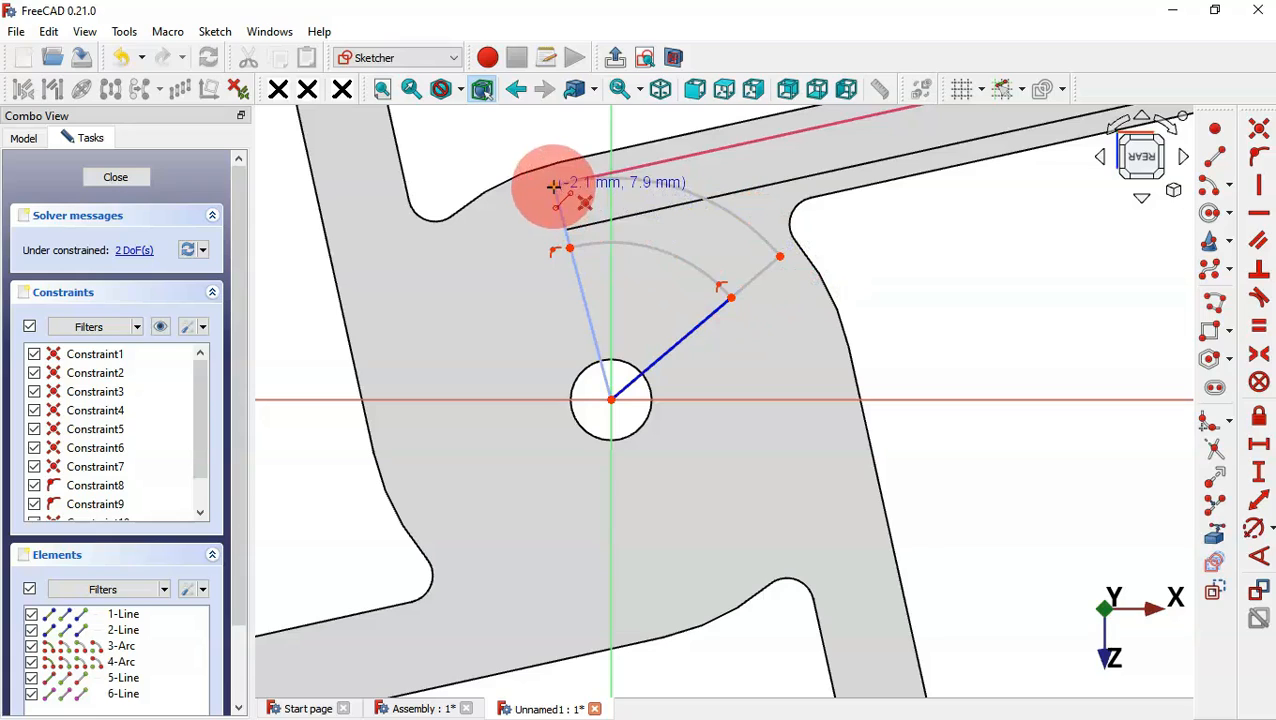
left_click(568, 249)
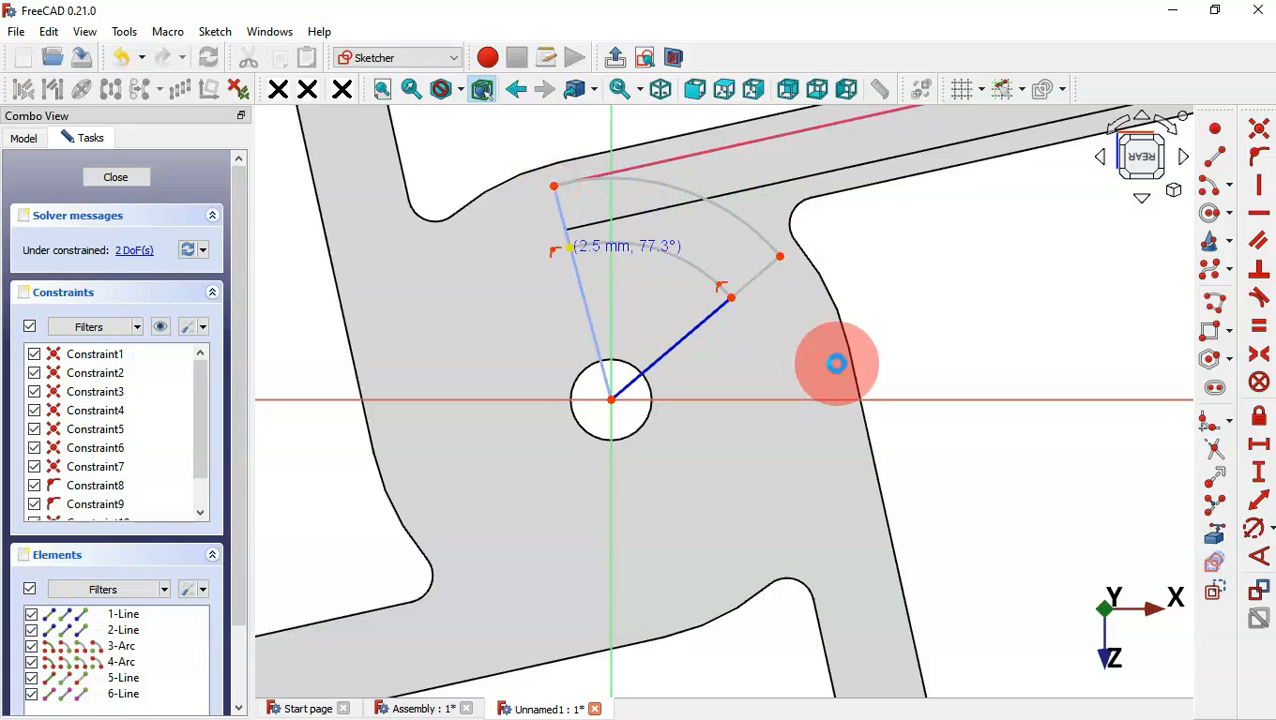
right_click(776, 400)
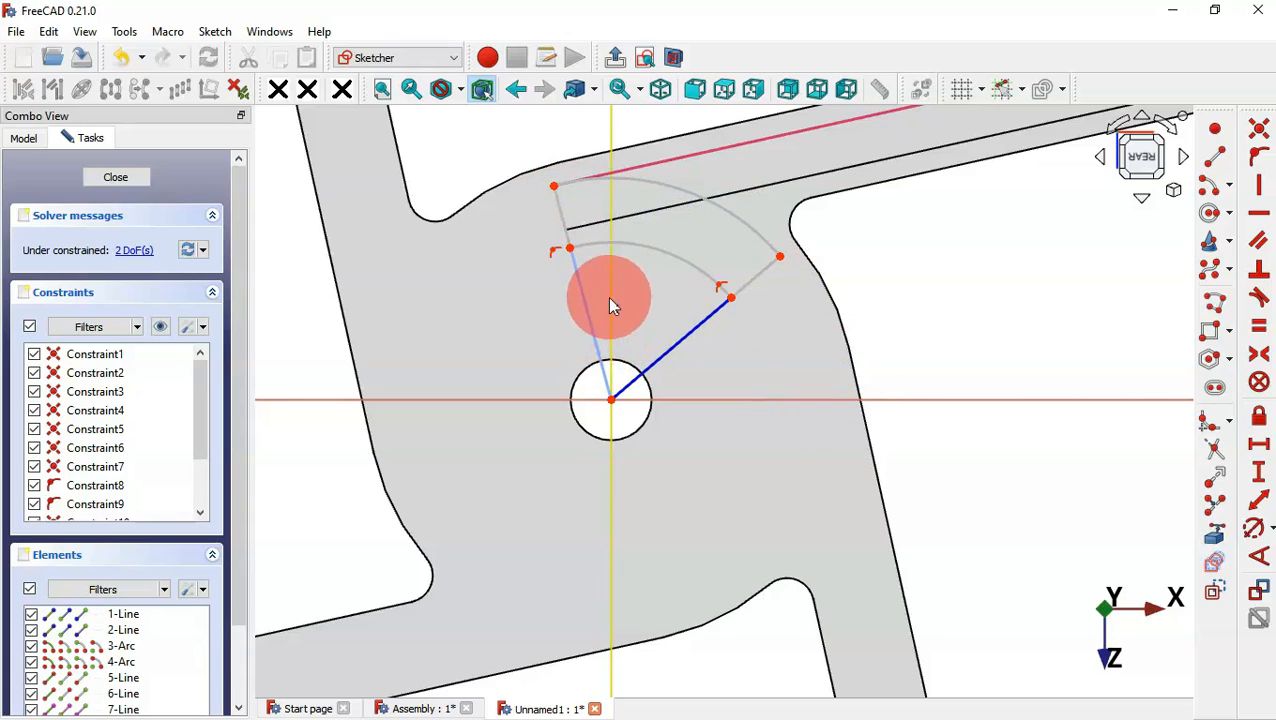
Step: Constrain the angle between the vertical axis and the hub's slanted construction line to 40°
left_click(610, 270)
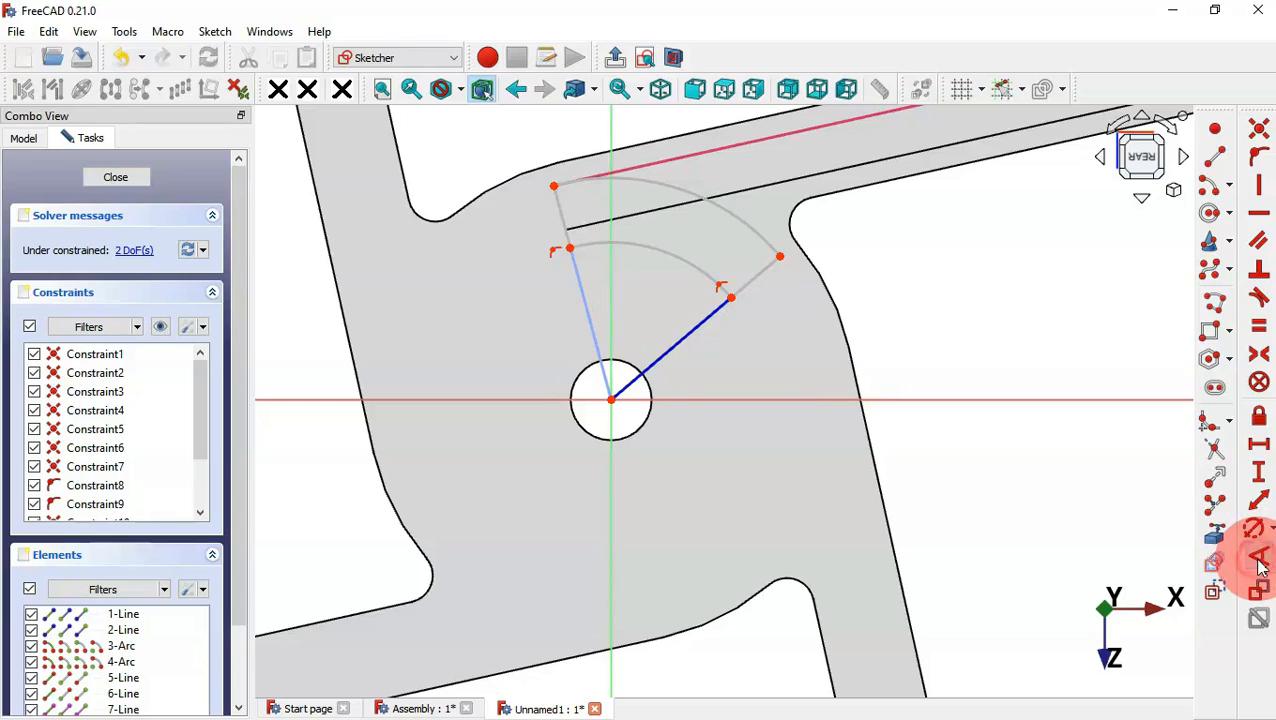
left_click(610, 306)
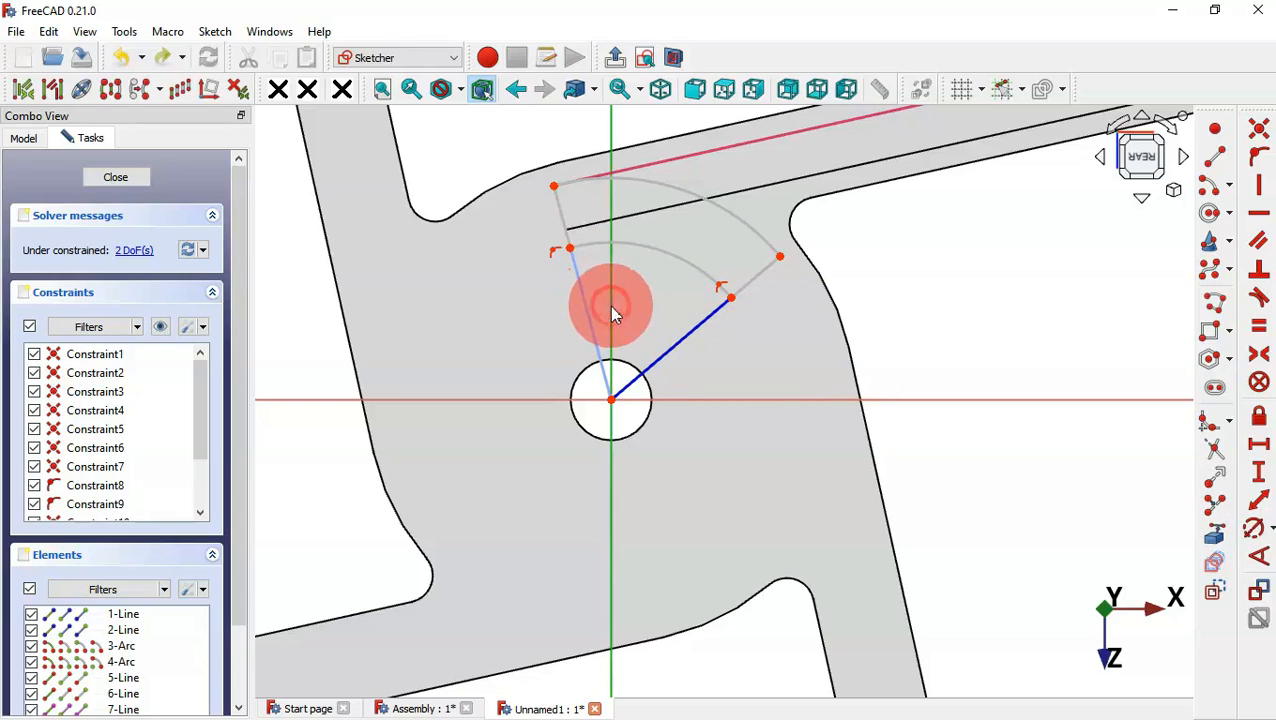
left_click(693, 333)
left_click(585, 310)
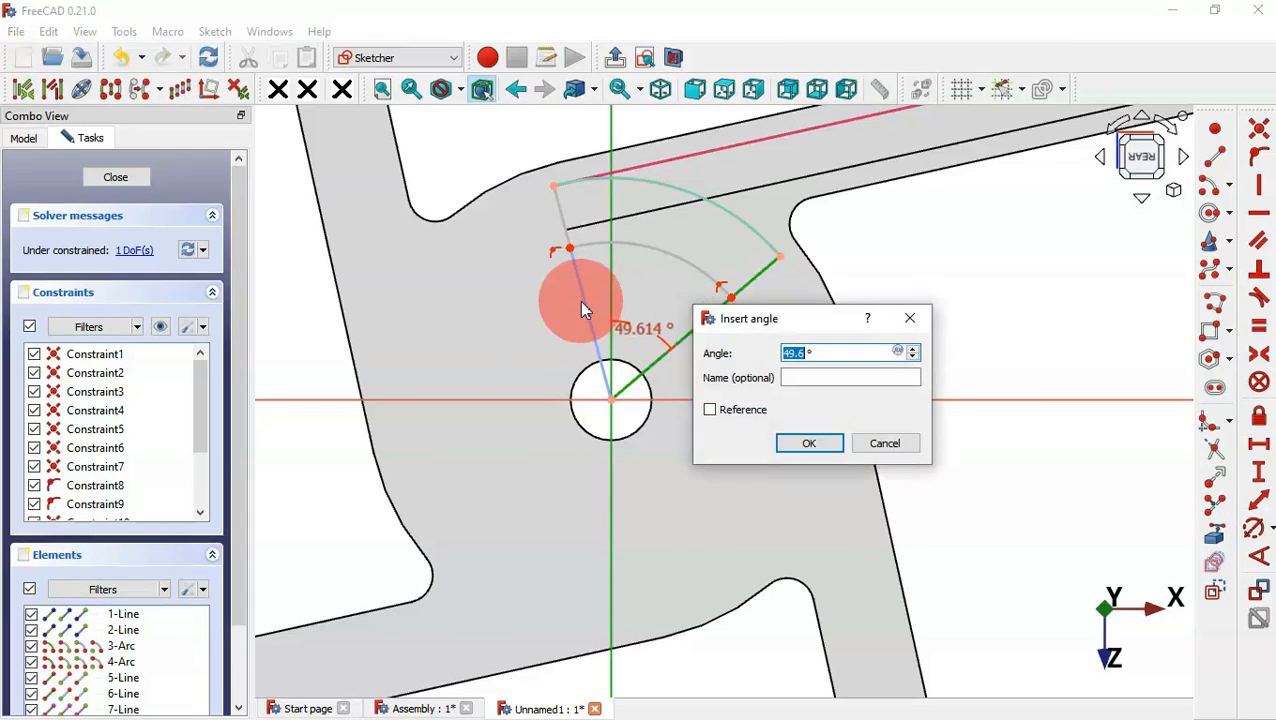
type("40")
key("Return")
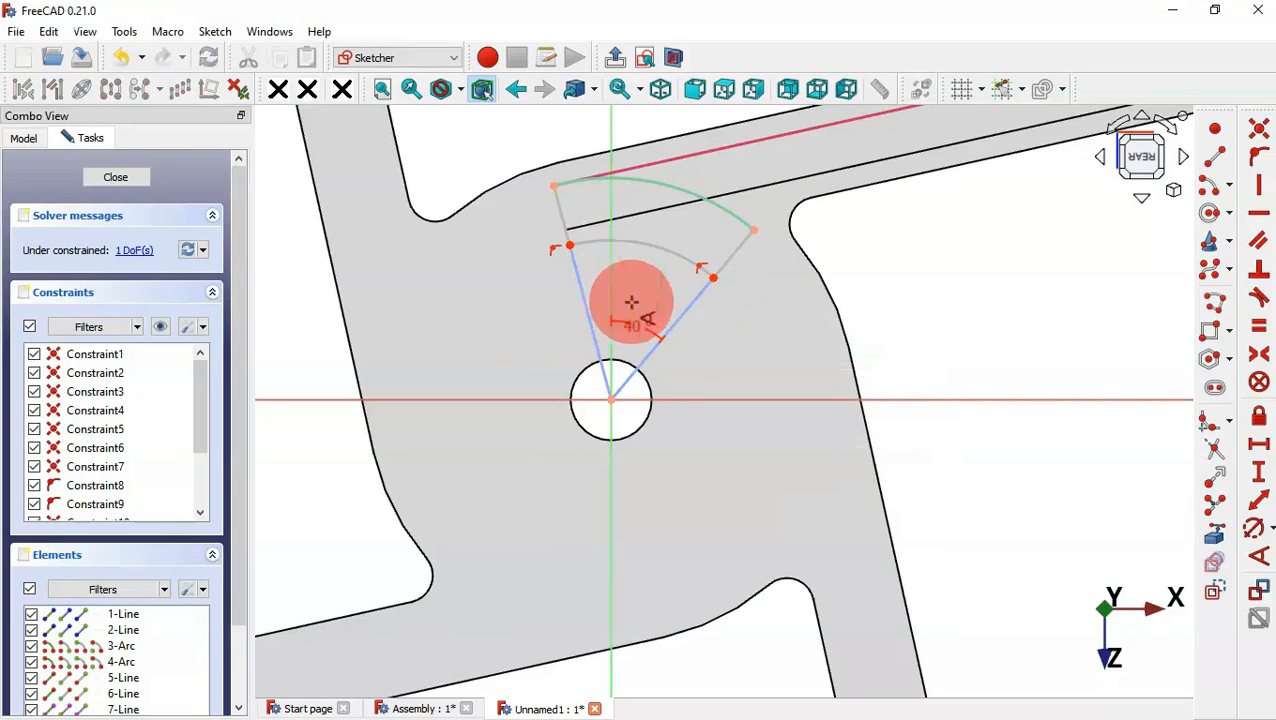
Step: Set the length of the arc profile's end line near the 40° construction line to 2.5 mm and close the sketch
left_click(1260, 503)
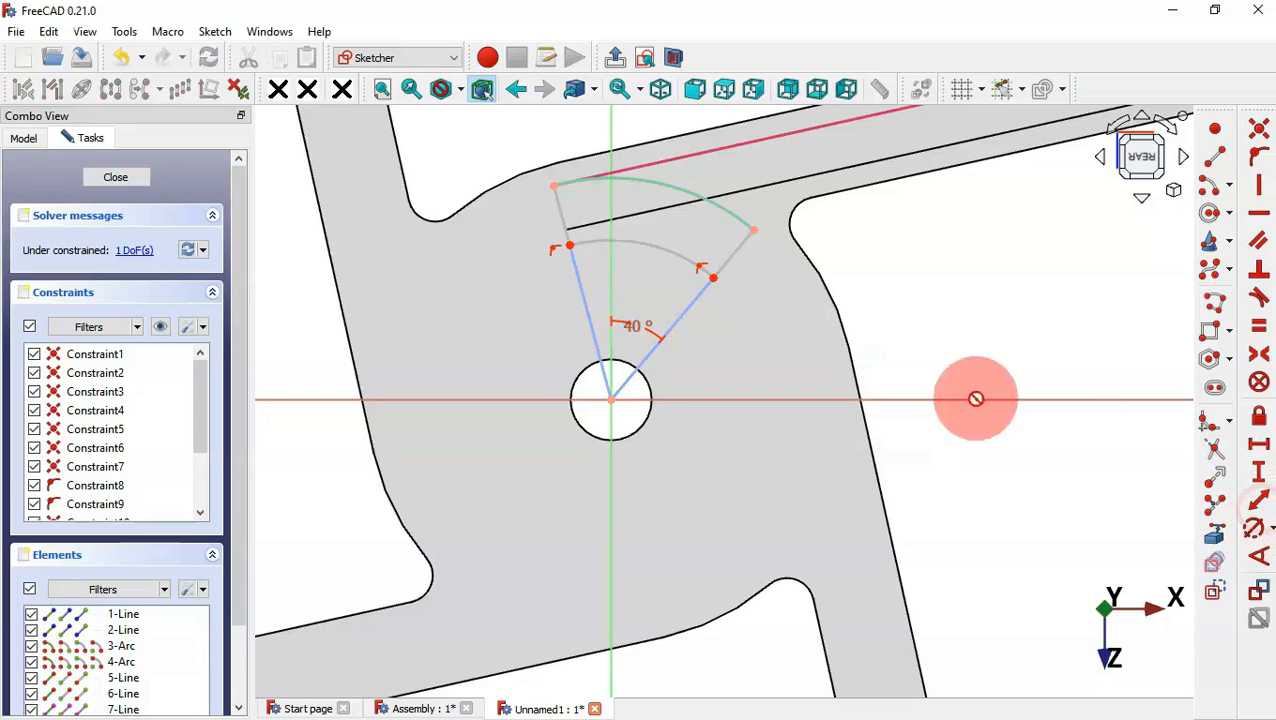
left_click(737, 256)
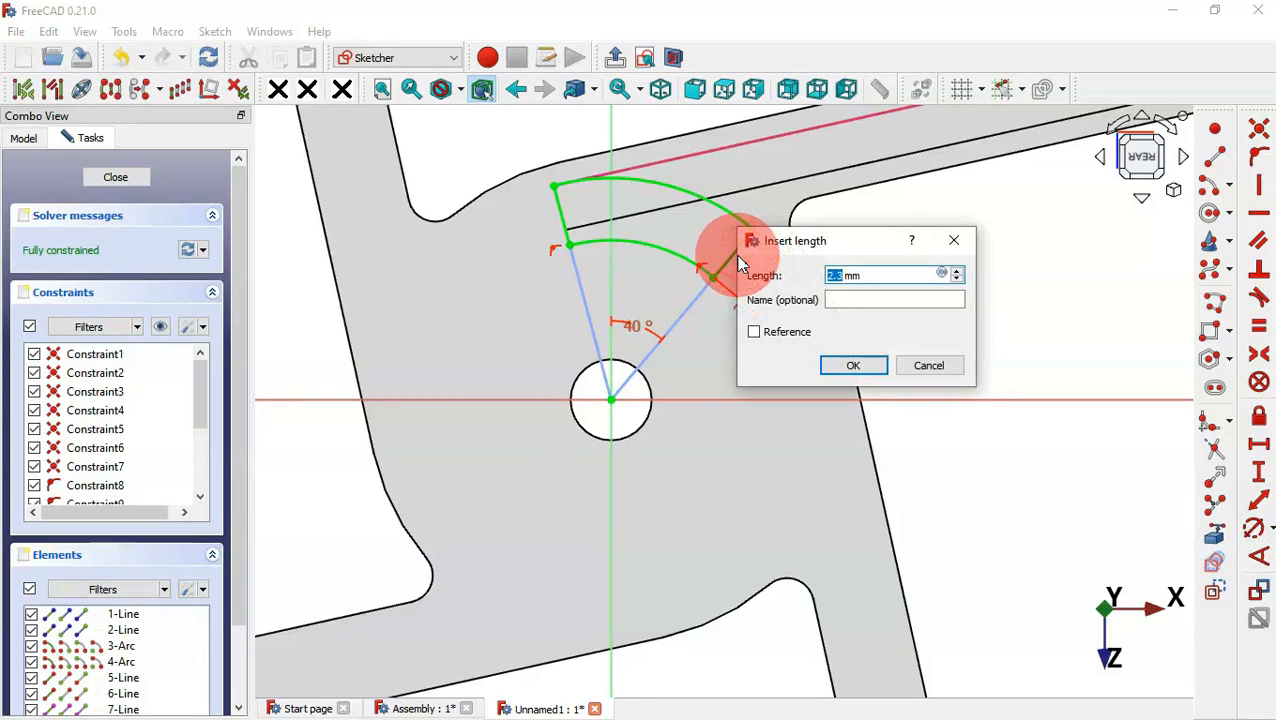
key("Return")
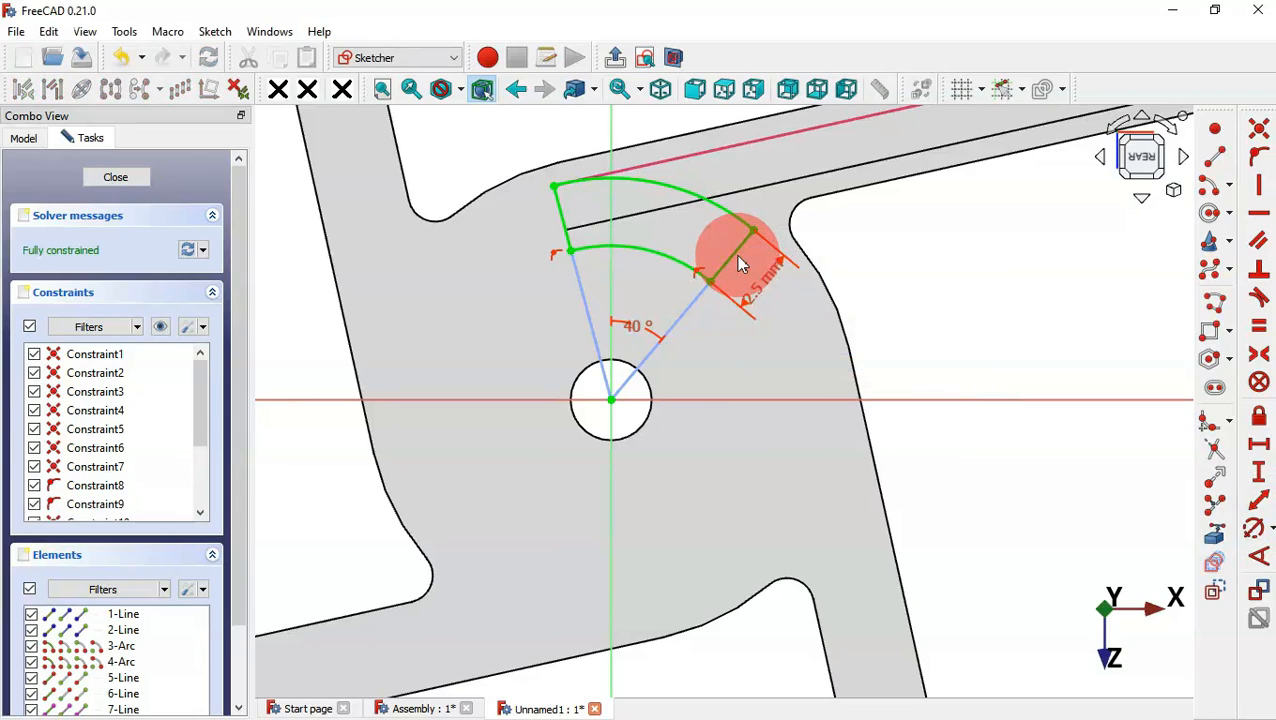
key("Escape")
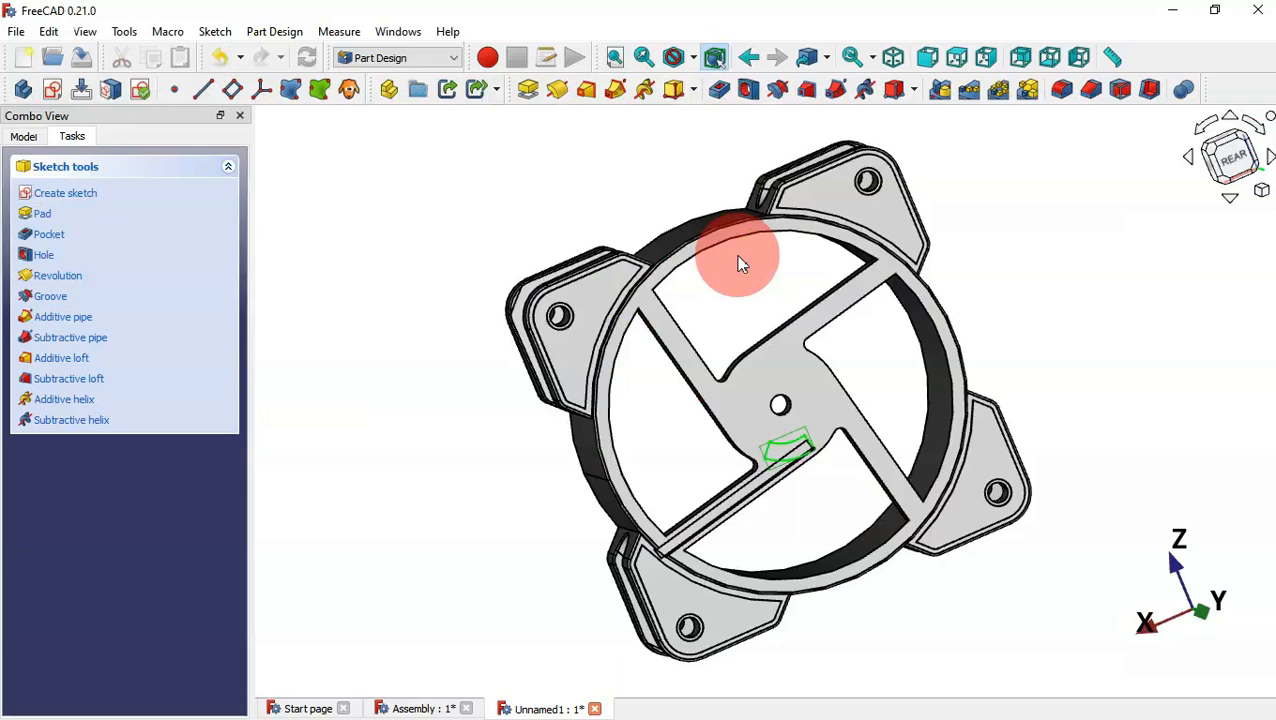
Step: Pocket the arc-shaped profile 5 mm deep into the hub along the sketch normal
scroll(812, 493, "up", 5)
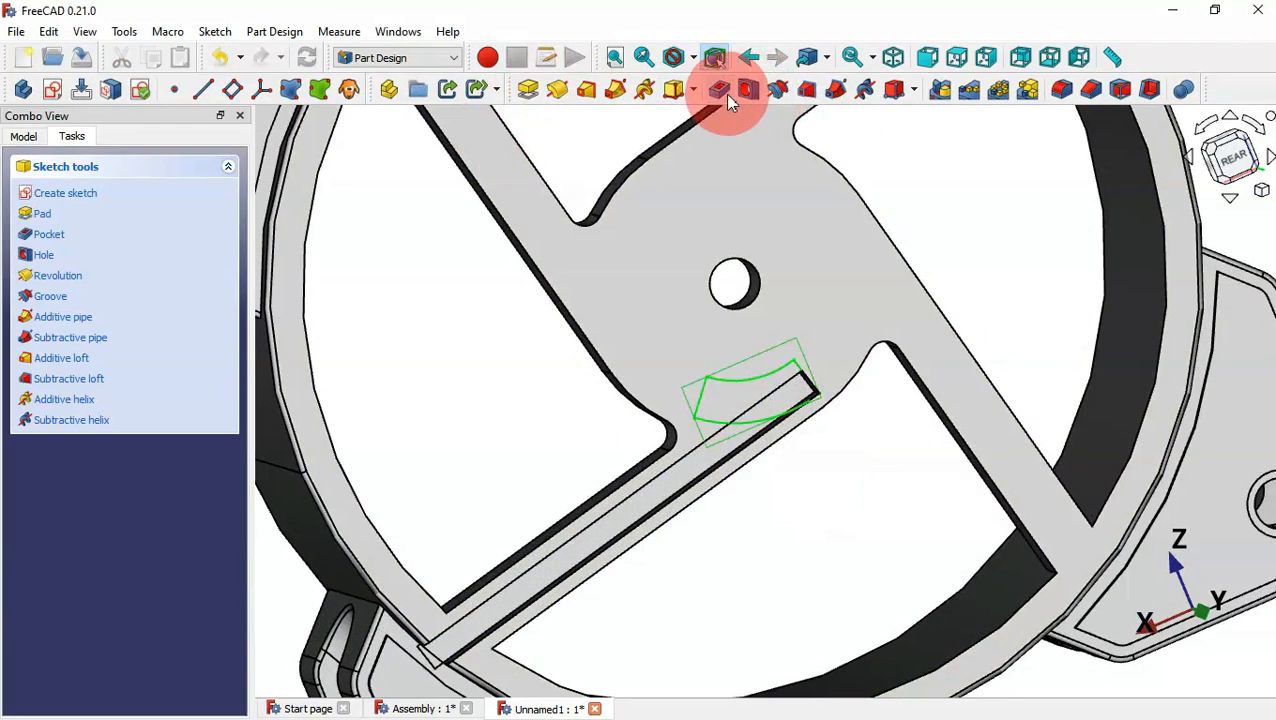
left_click(721, 91)
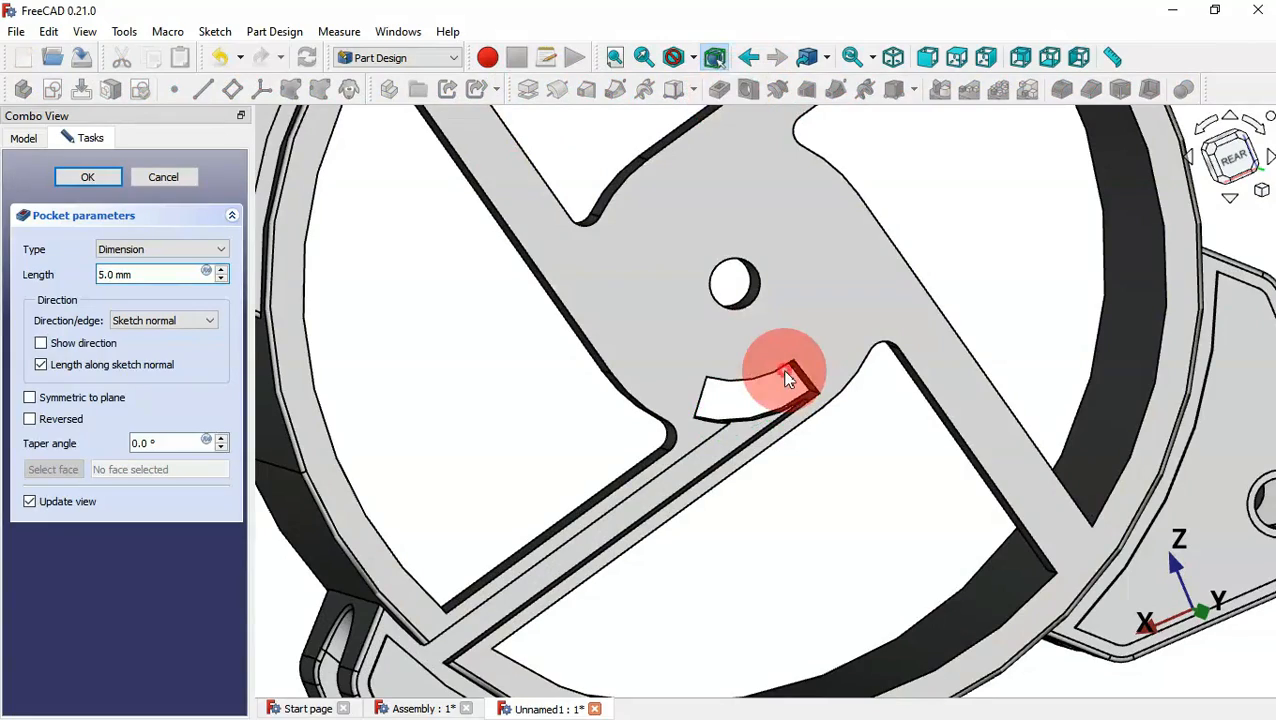
middle_click_drag(784, 370, 817, 430)
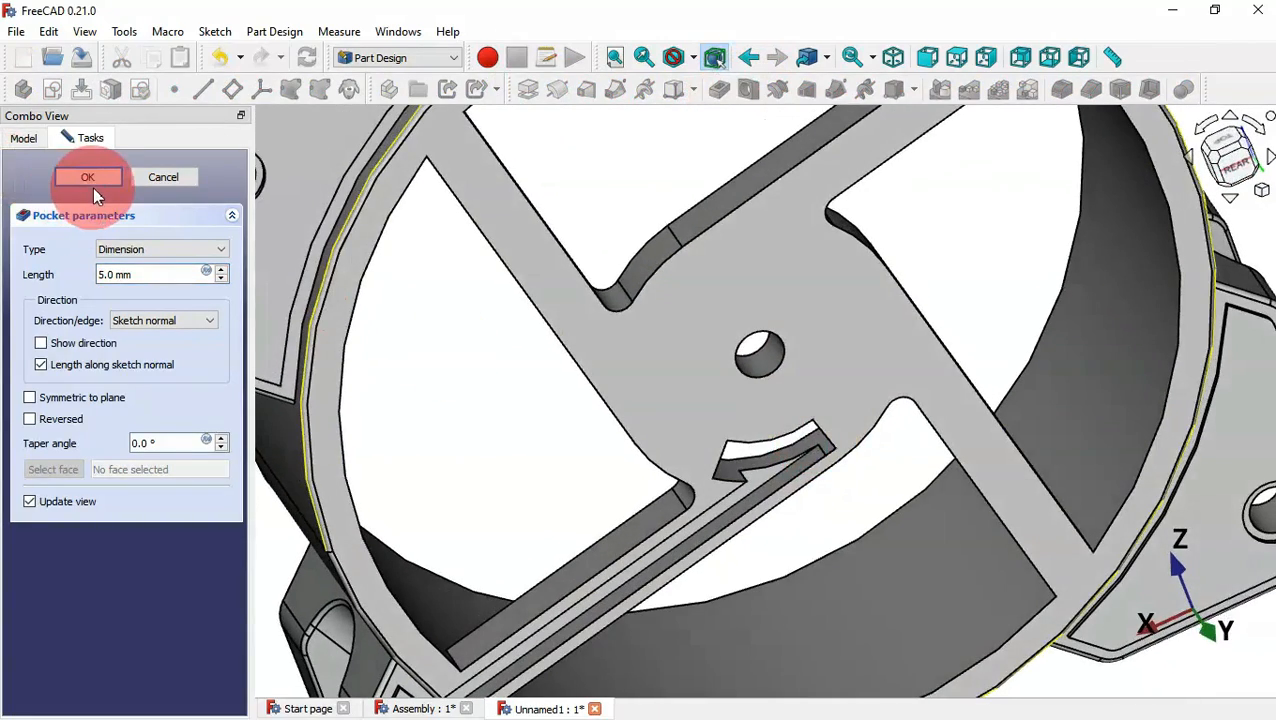
left_click(90, 182)
left_click(388, 405)
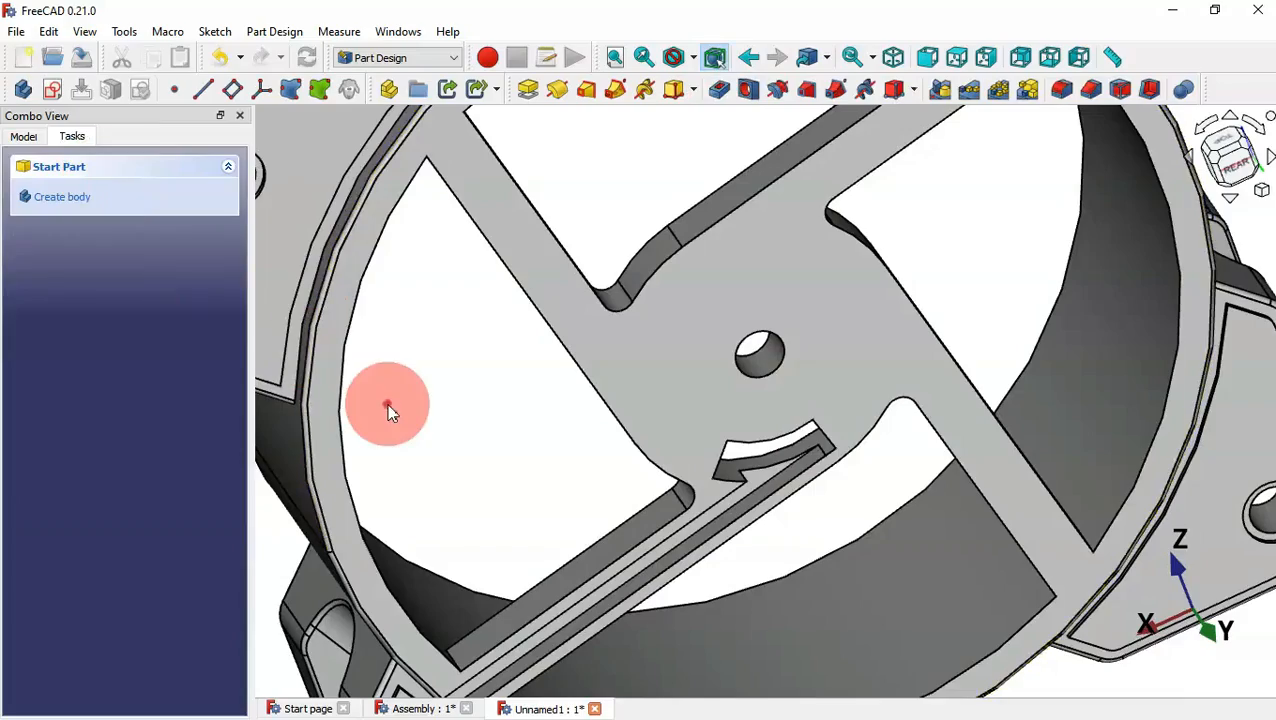
Step: Save the fan housing document as Part01 in the Pc fan (example) folder
key("0")
key("v")
key("f")
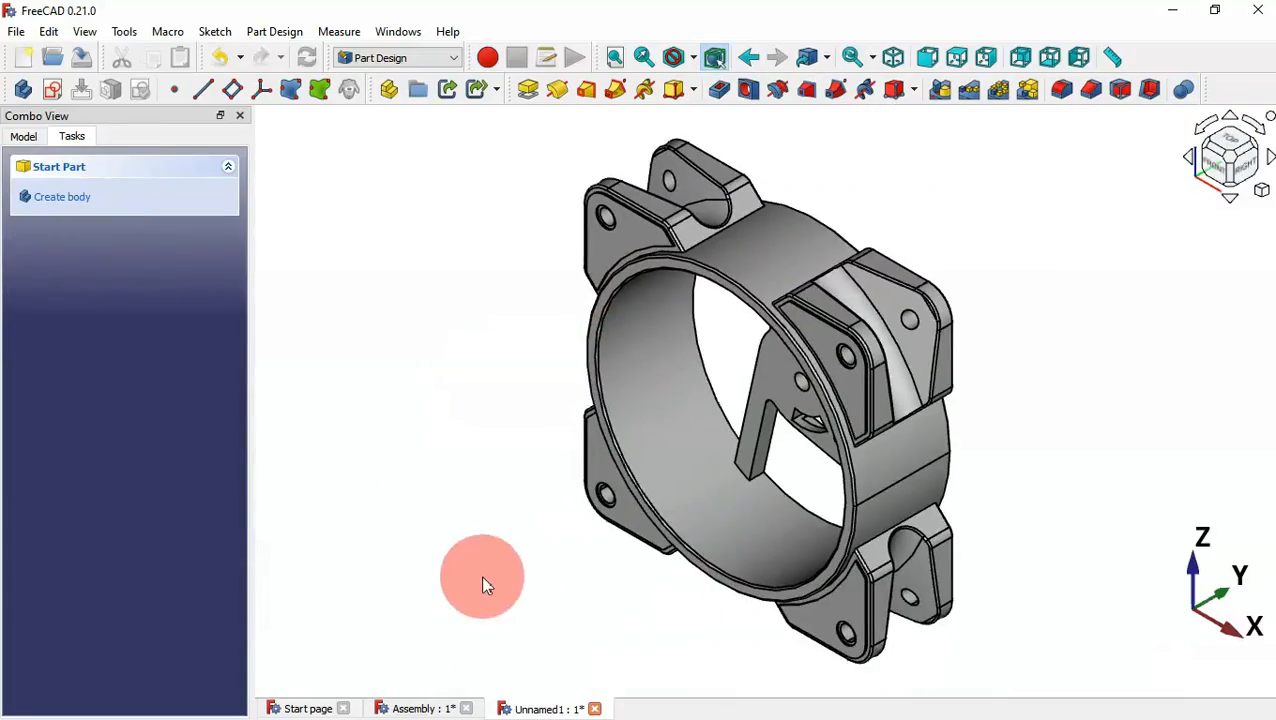
middle_click_drag(482, 576, 530, 546)
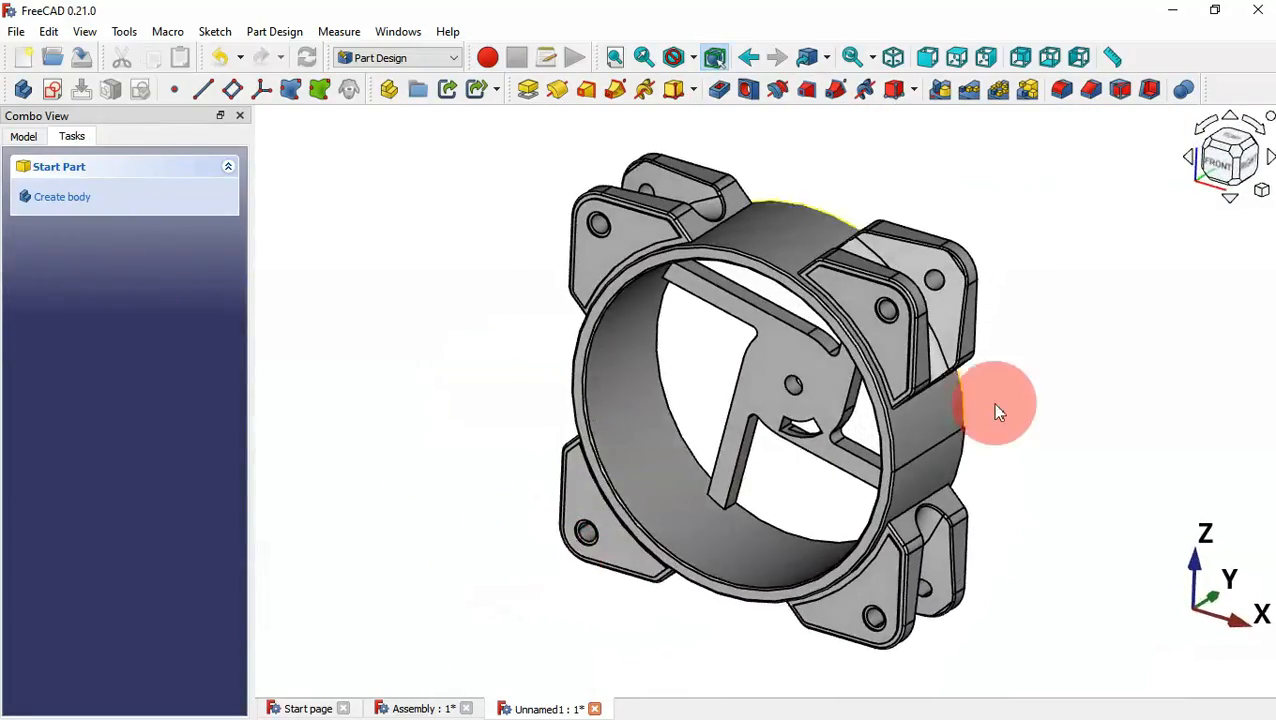
middle_click_drag(997, 405, 1010, 520)
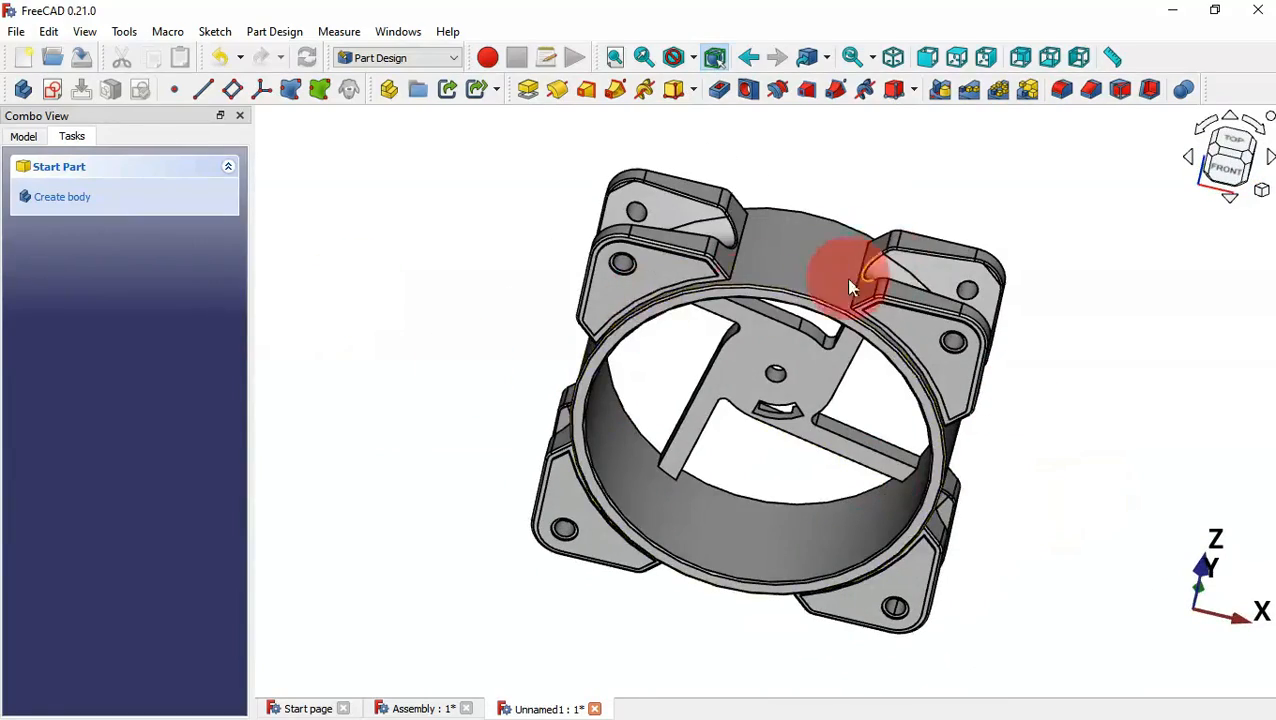
left_click(87, 59)
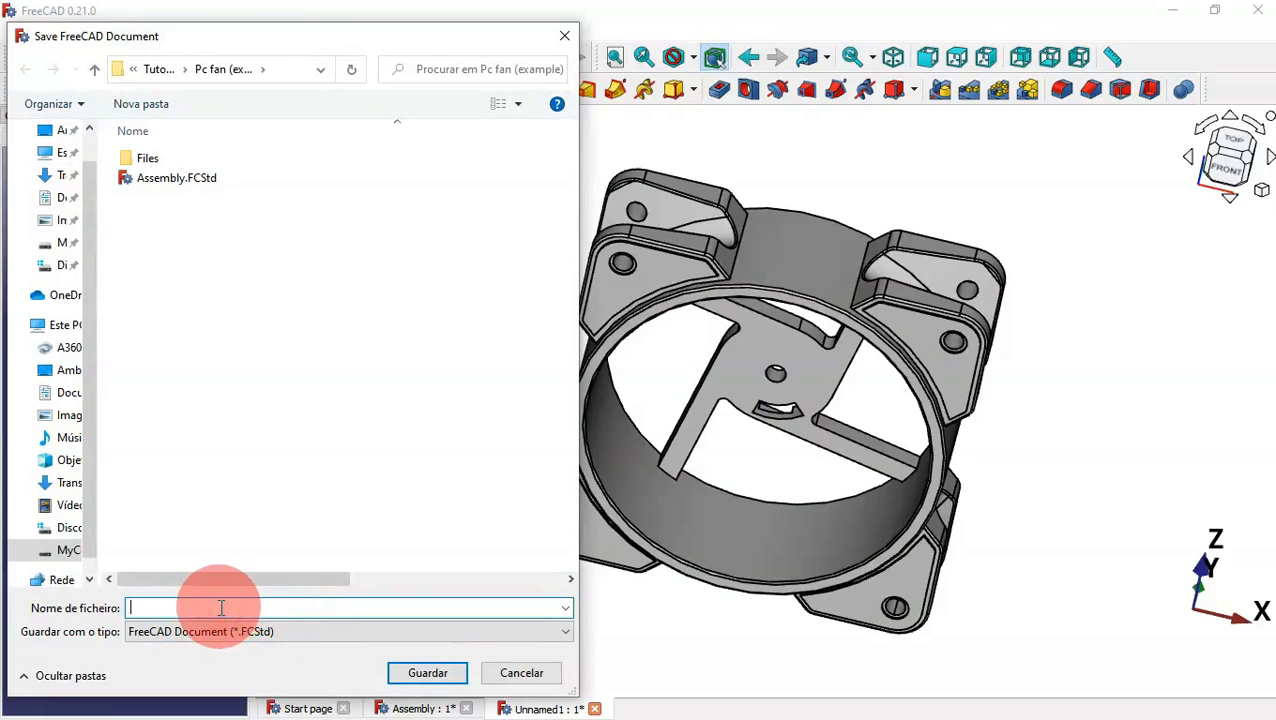
type("pAR")
type("Part")
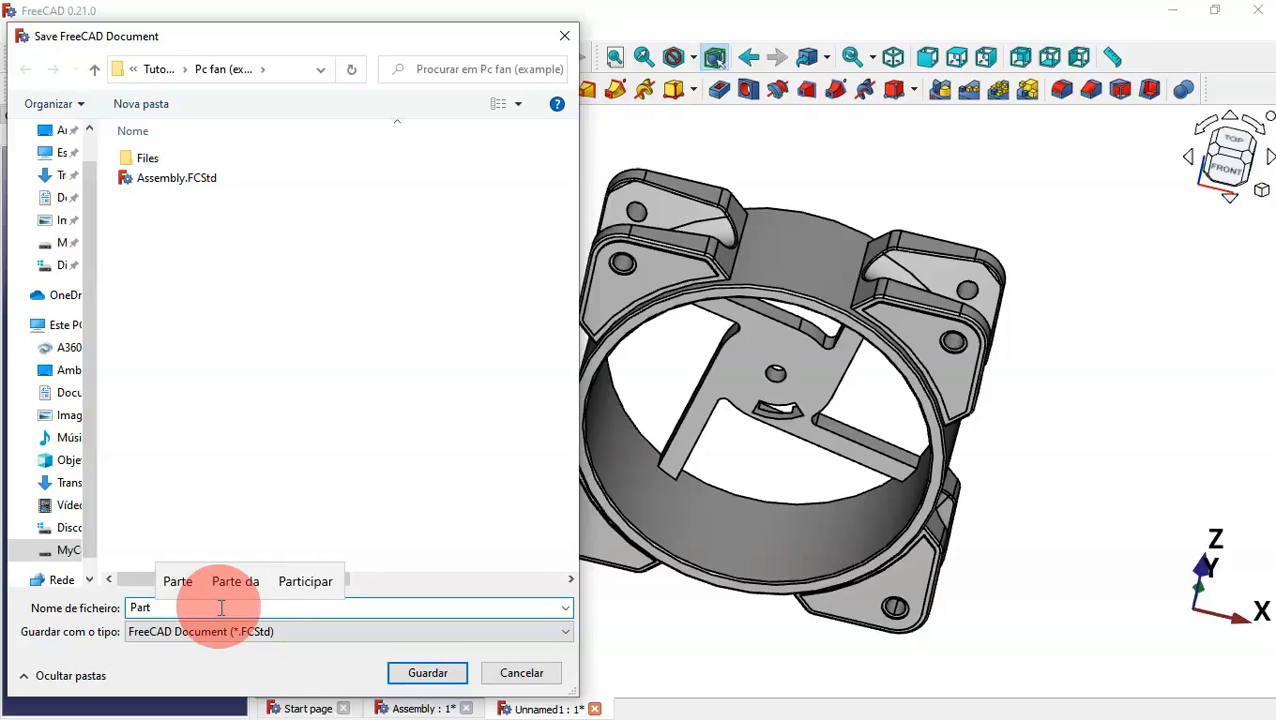
type("01")
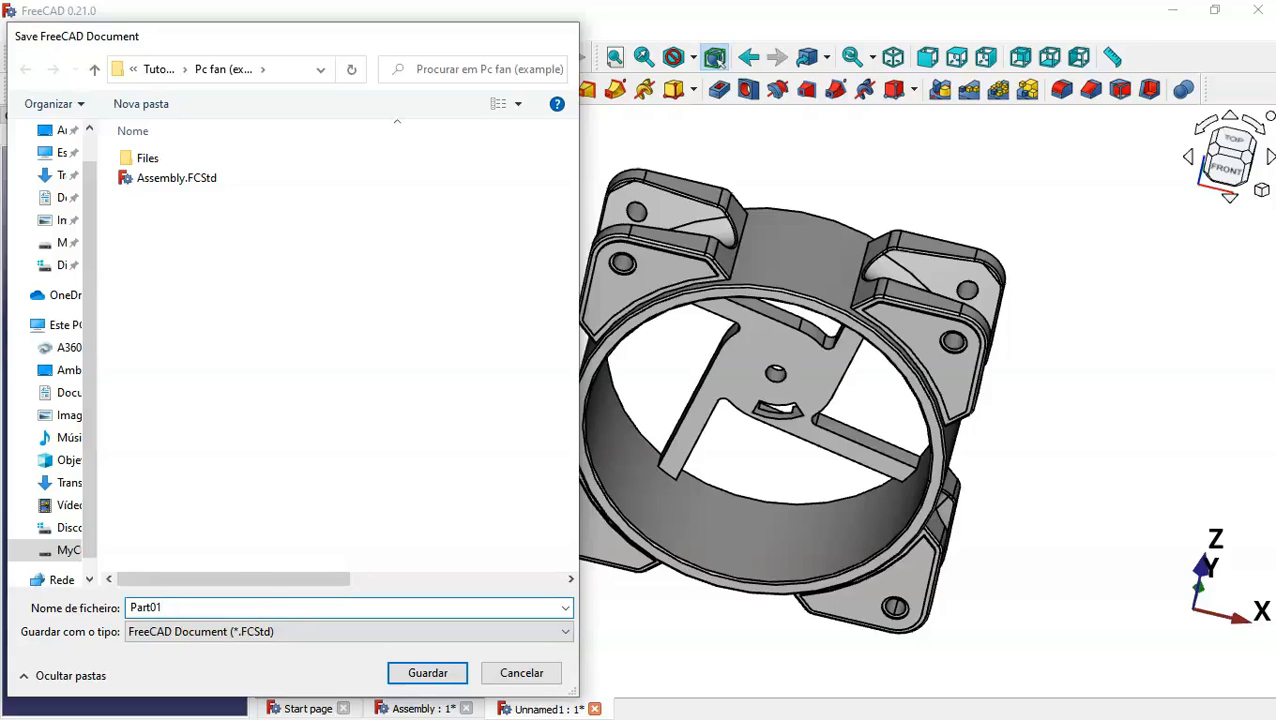
key("Return")
Step: Show the hidden part Part1_001 in the Assembly document, view it isometrically, and close that document
left_click(421, 707)
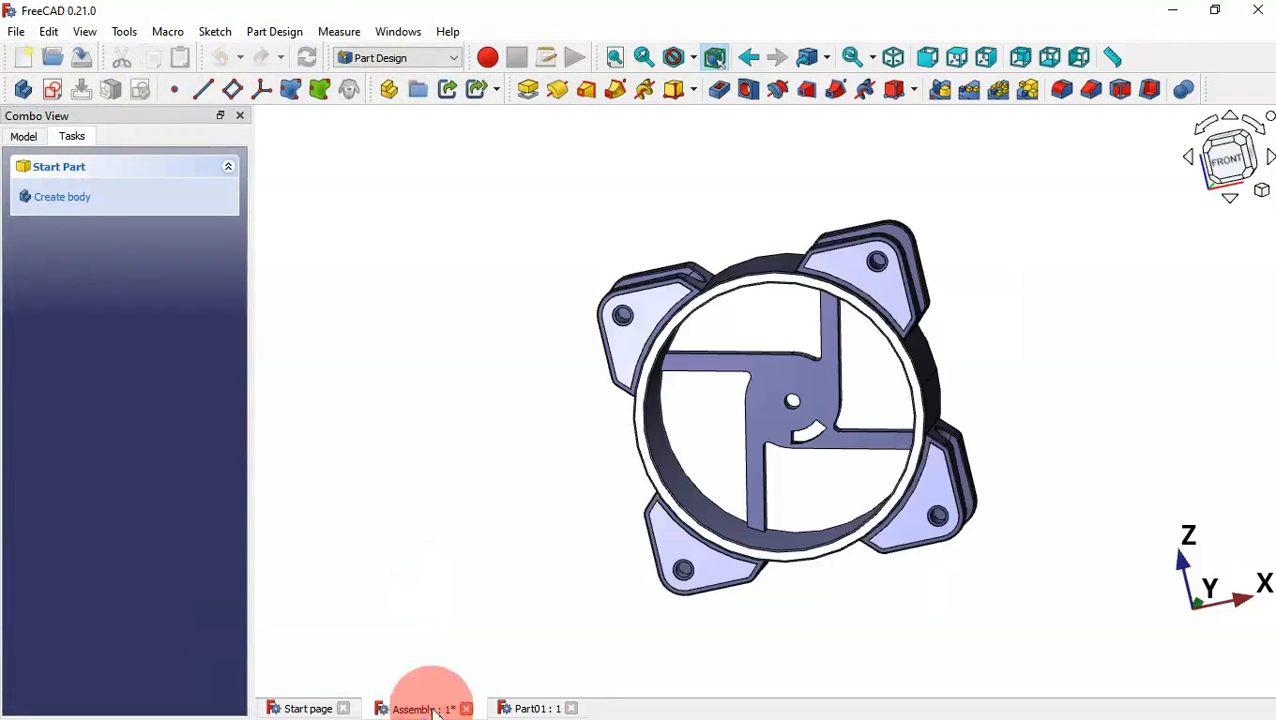
left_click(23, 136)
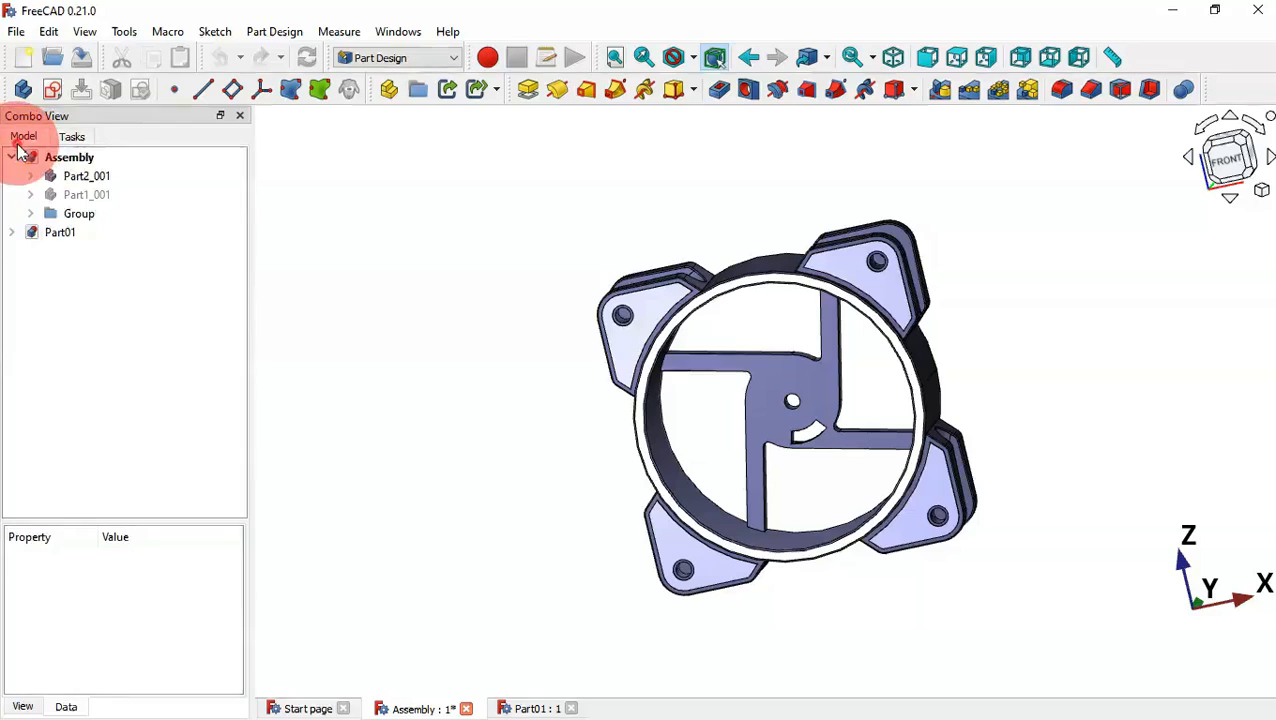
left_click(86, 195)
key("space")
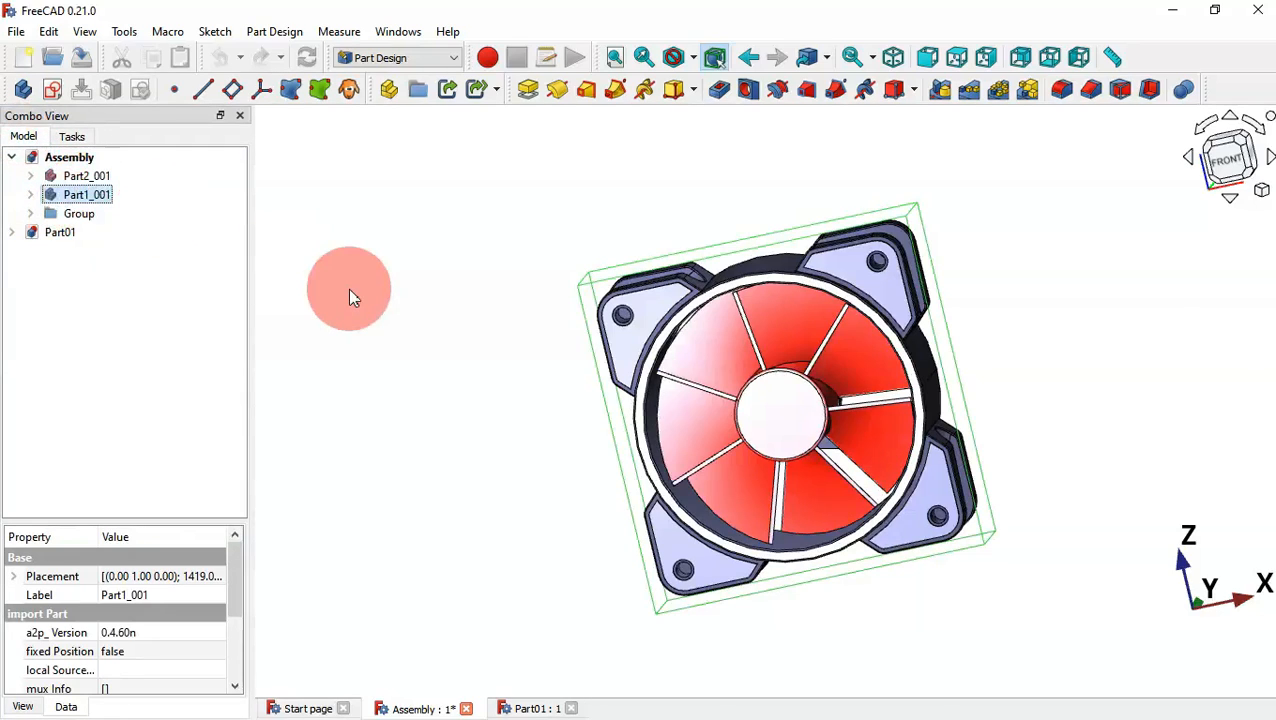
key("0")
left_click(619, 341)
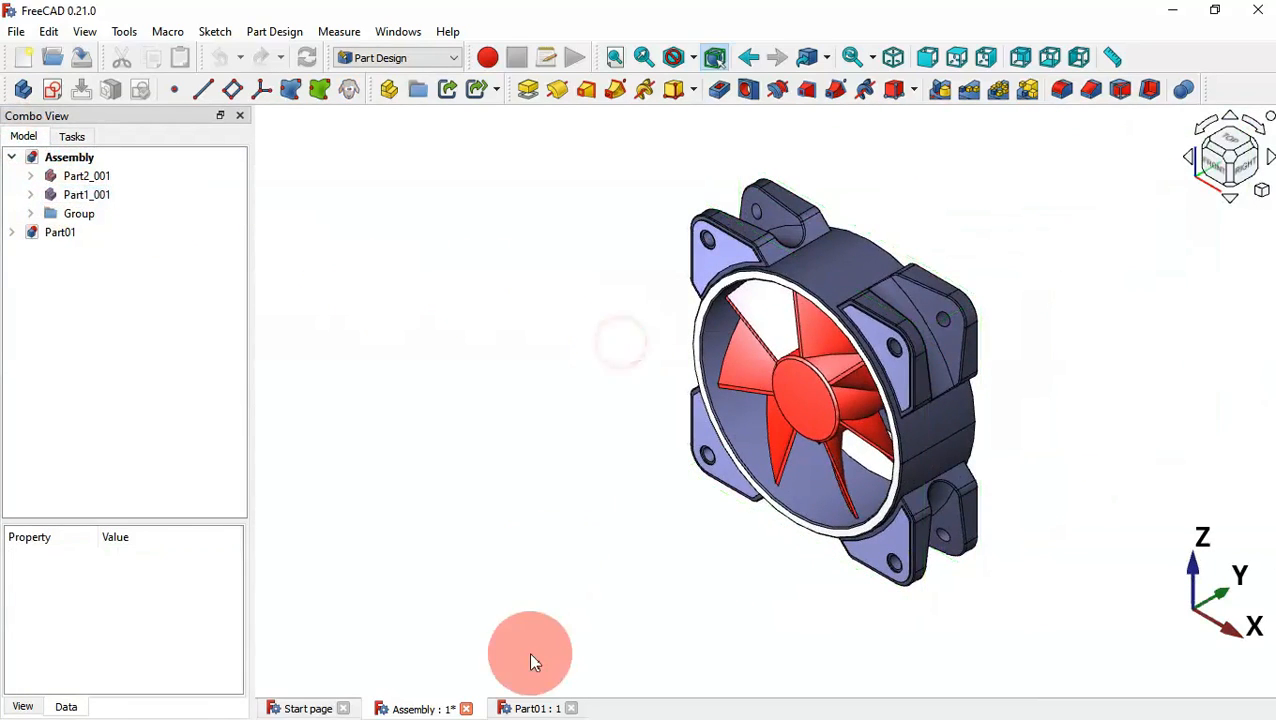
left_click(465, 709)
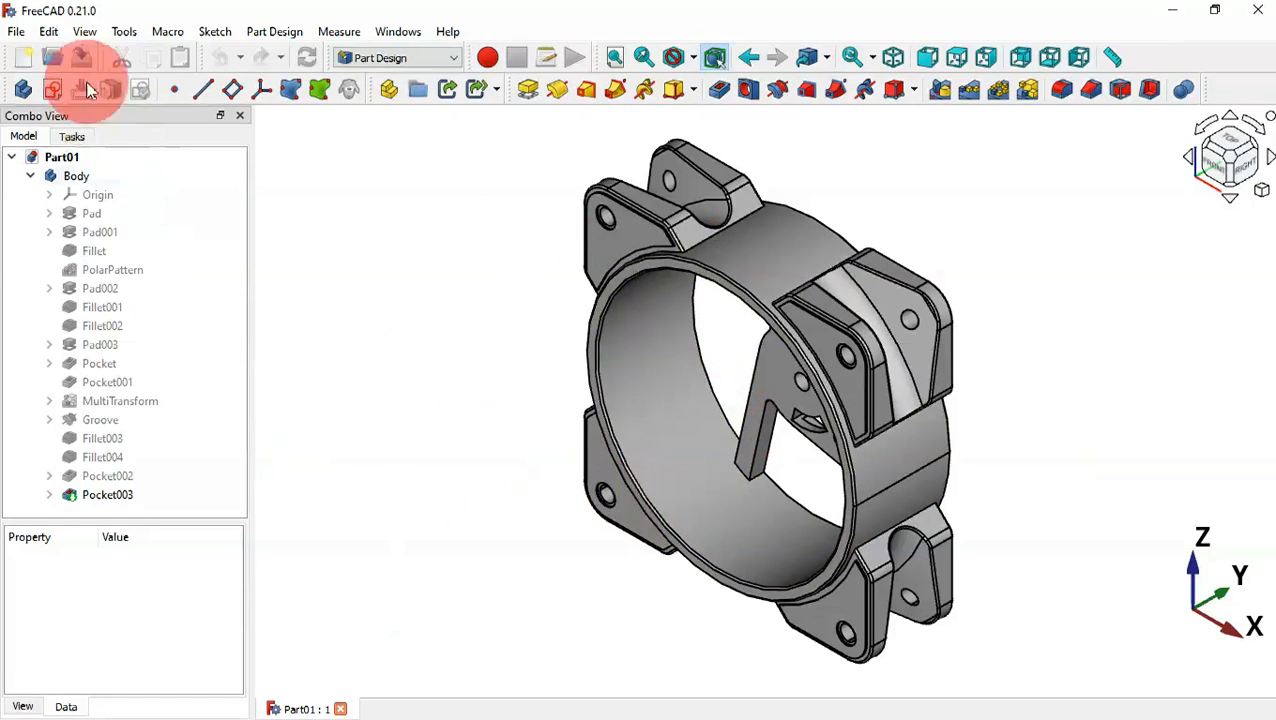
Step: Create a new empty document and, while saving it, add and open a folder named video
left_click(22, 62)
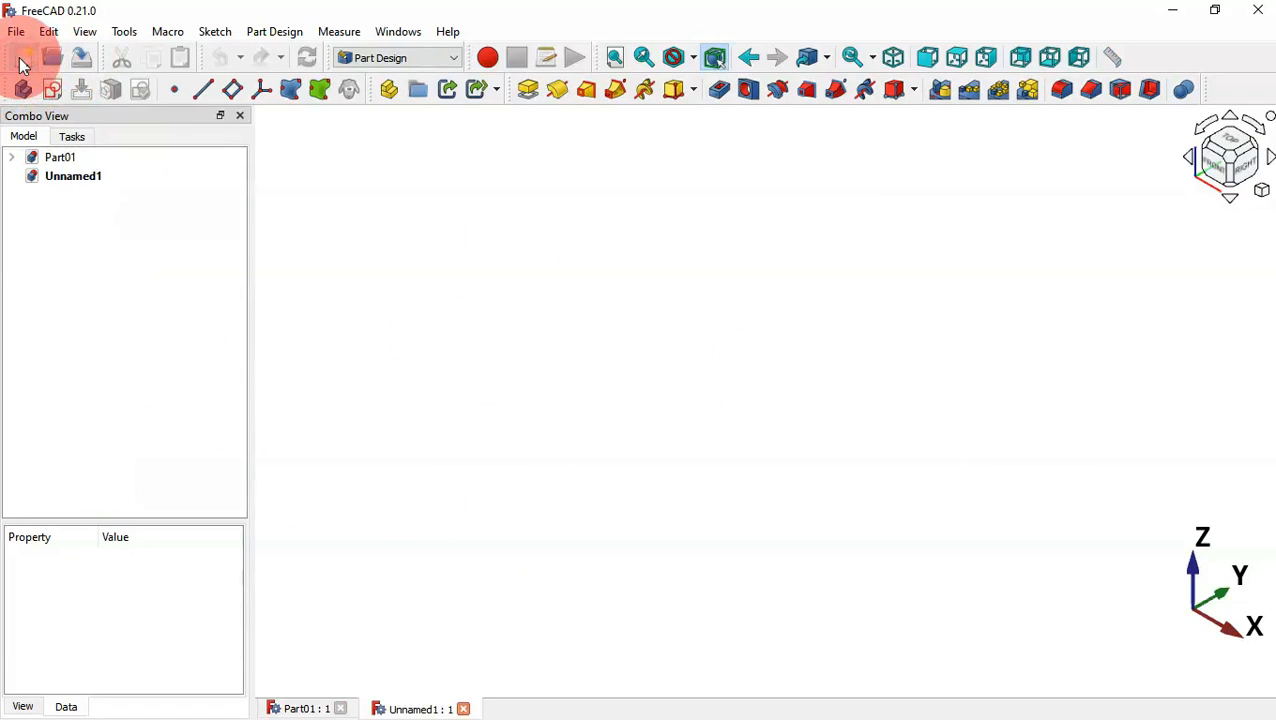
left_click(86, 58)
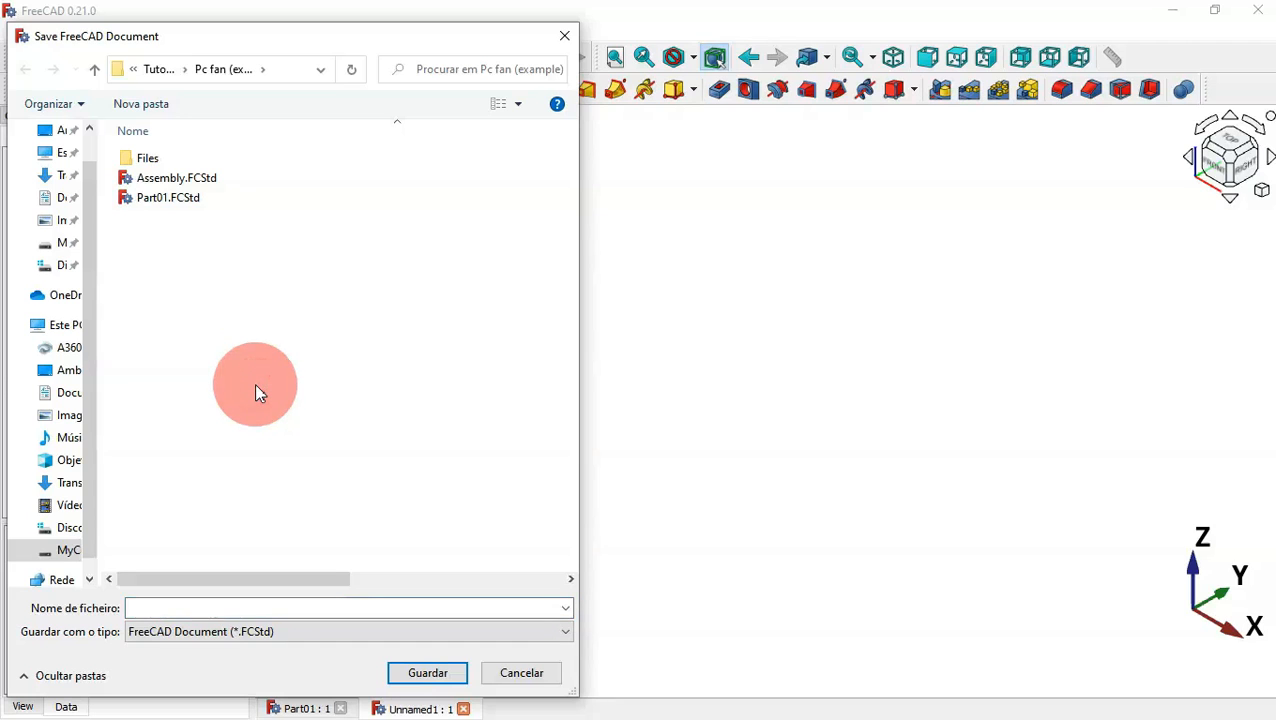
right_click(256, 390)
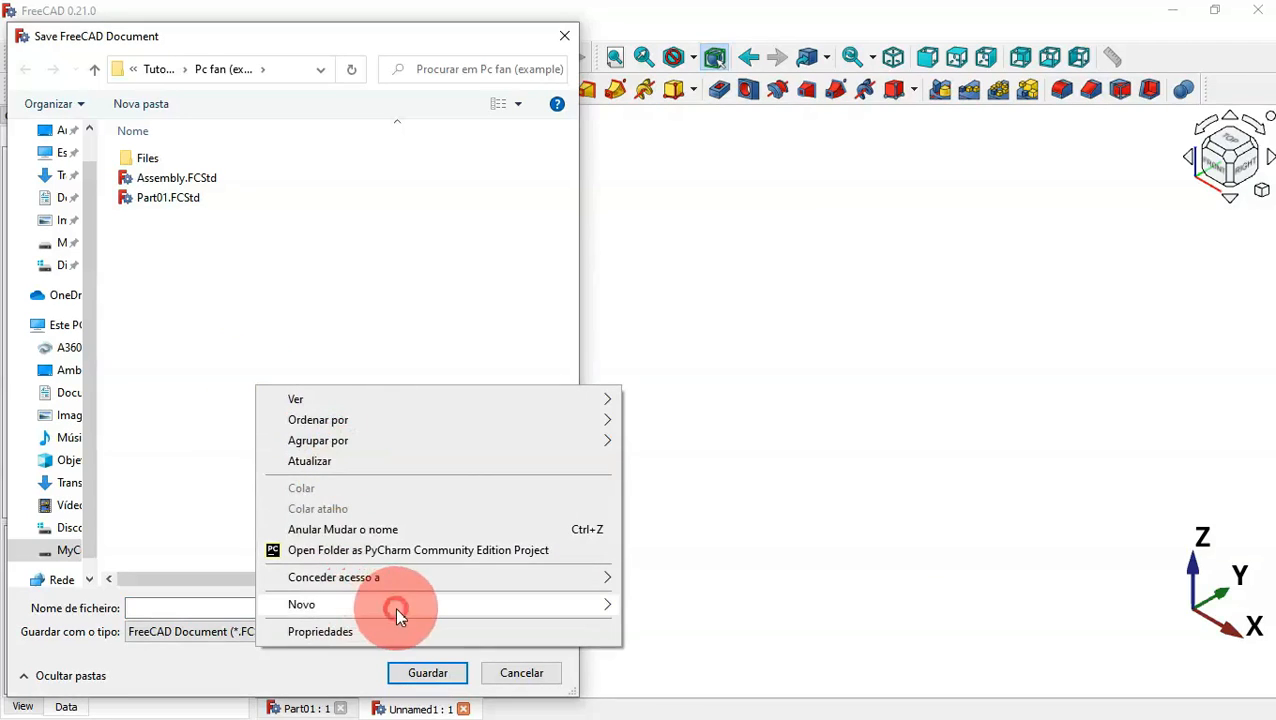
left_click(752, 391)
type("v")
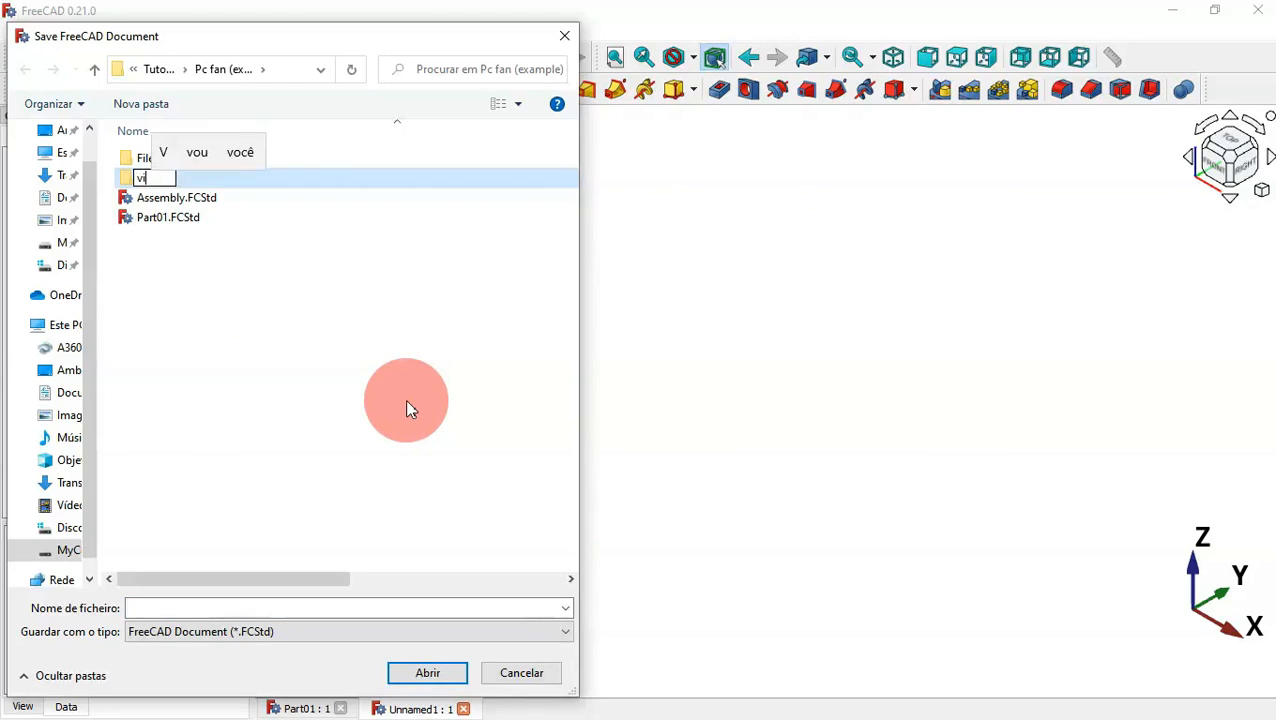
type("ideo")
key("Return")
key("Return")
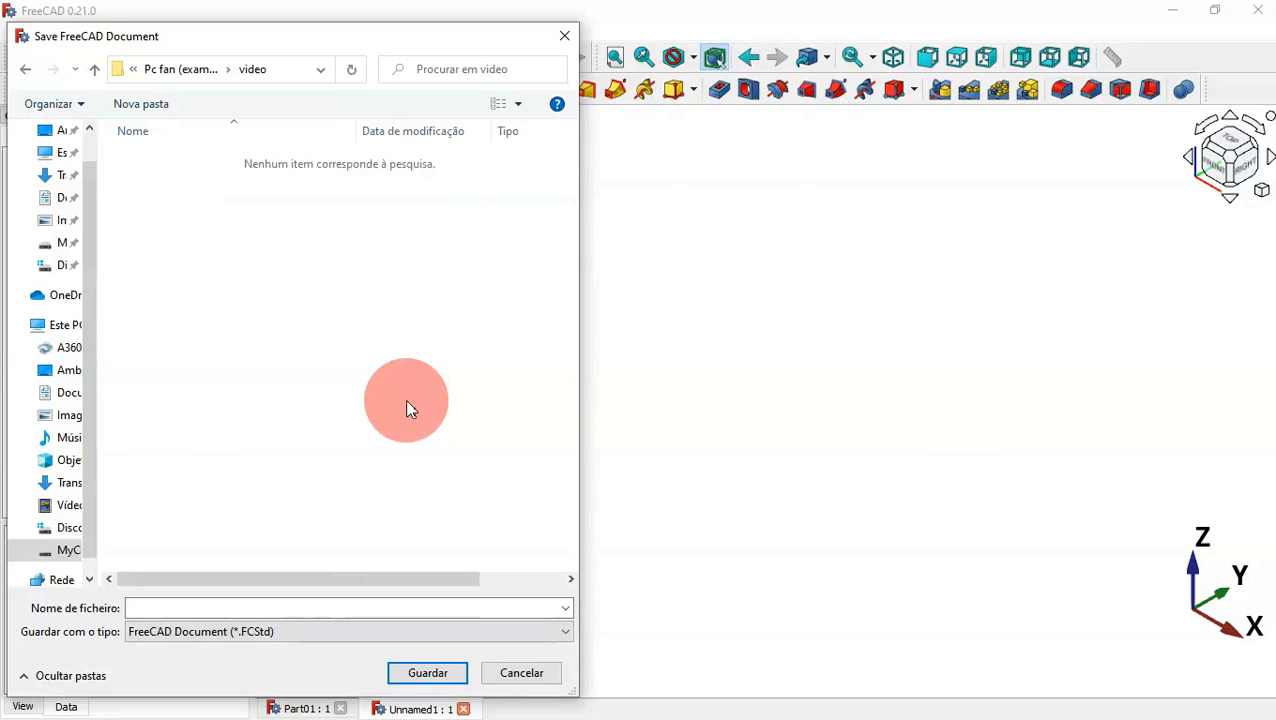
Step: Save the new document as Assembly in the video folder and close the Part01 document
left_click(286, 608)
type("Asse")
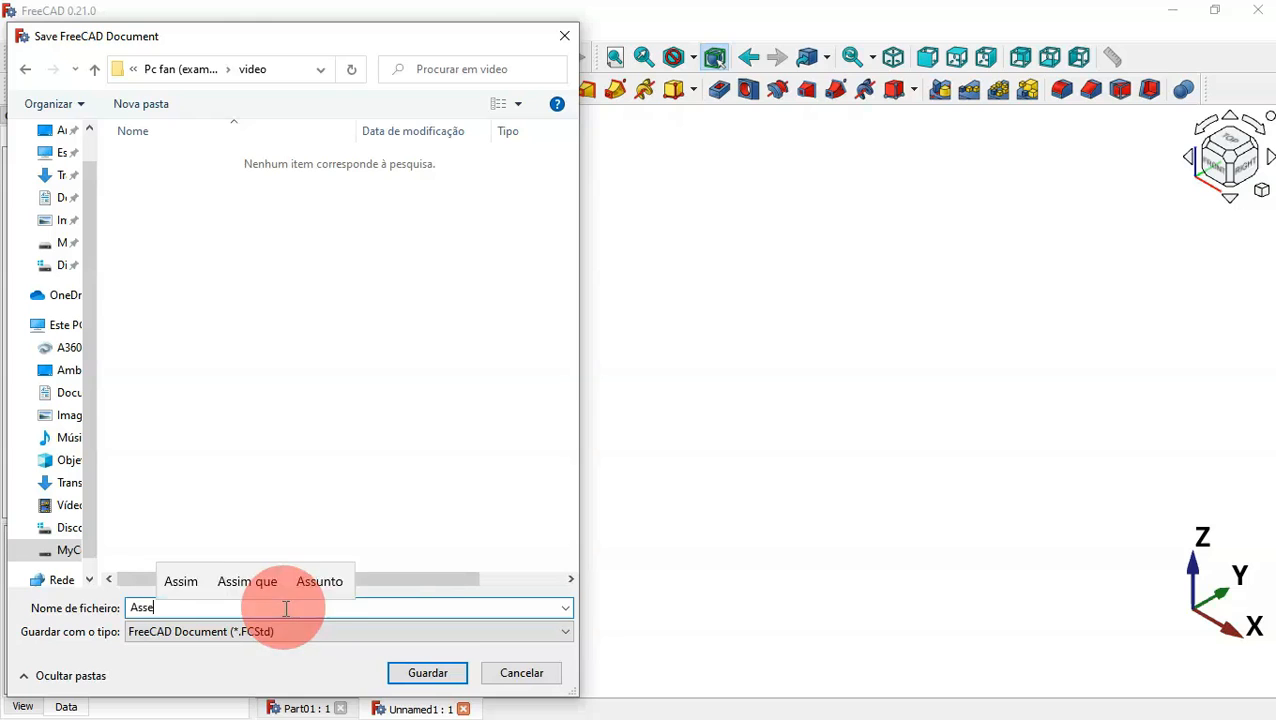
type("mbly")
key("Return")
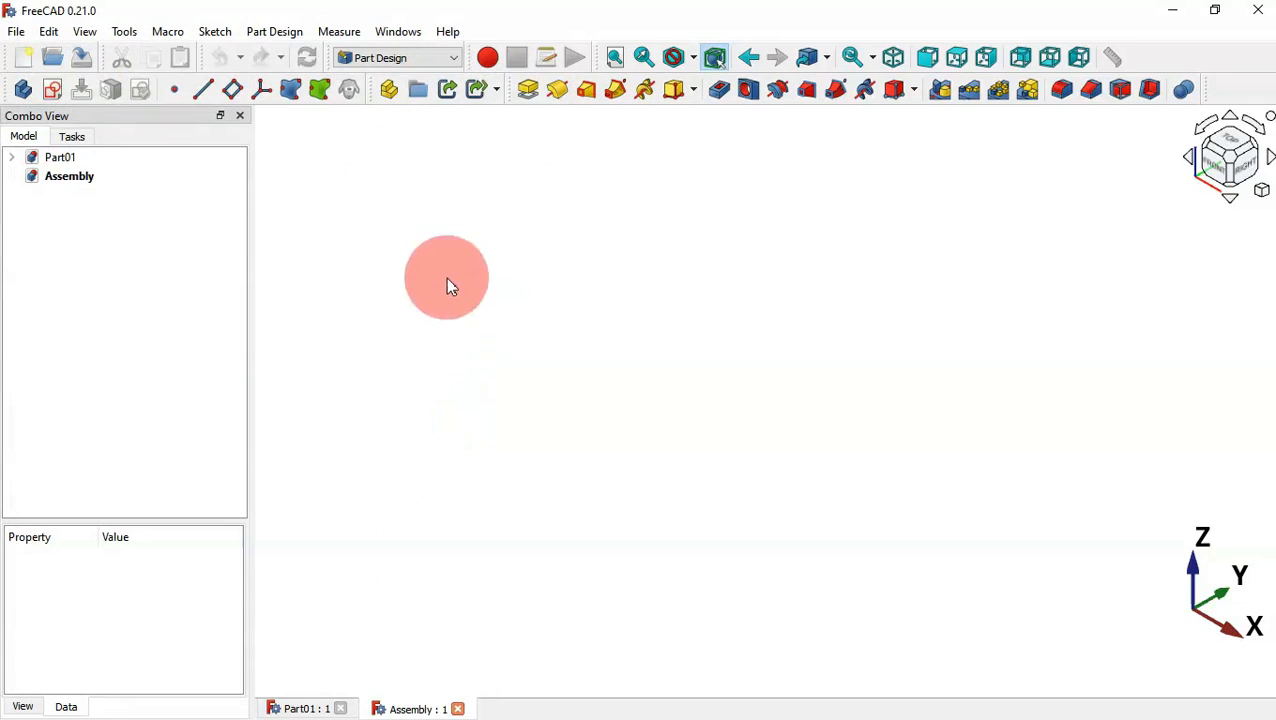
left_click(340, 709)
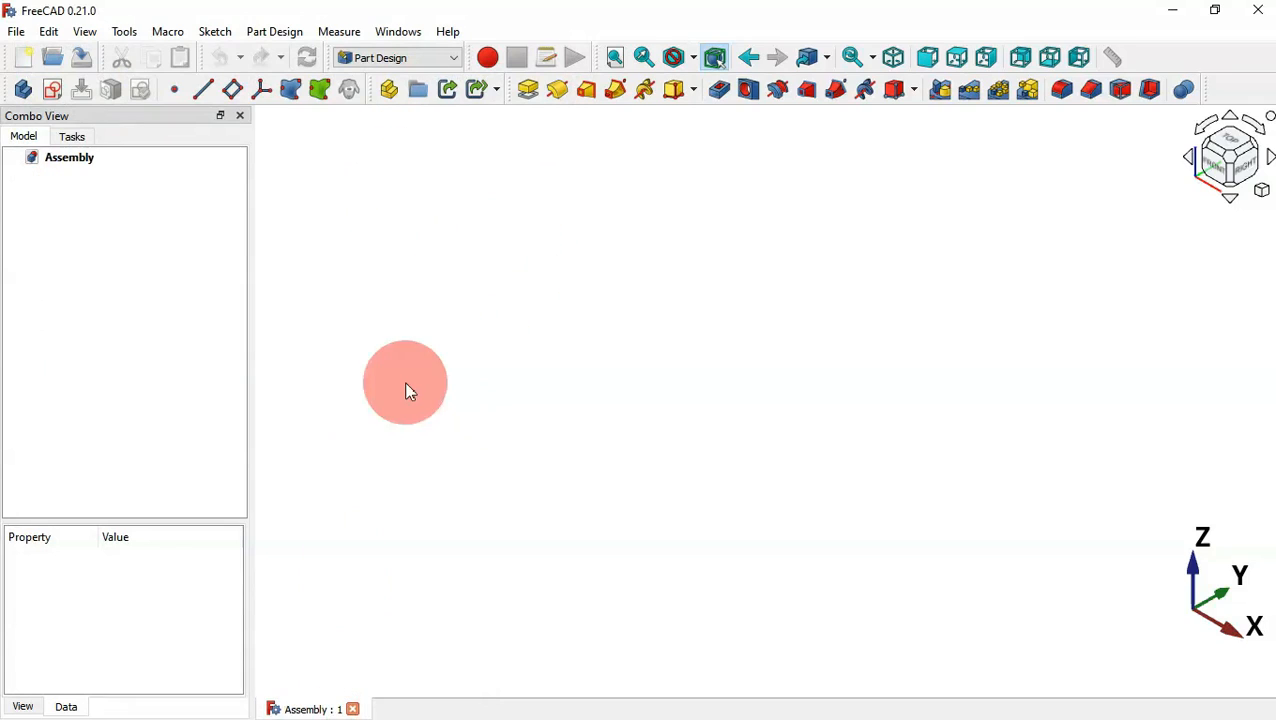
Step: Switch to the A2plus workbench and start adding a part from an external file, browsing to the Pc fan (example) folder
left_click(440, 58)
left_click(434, 78)
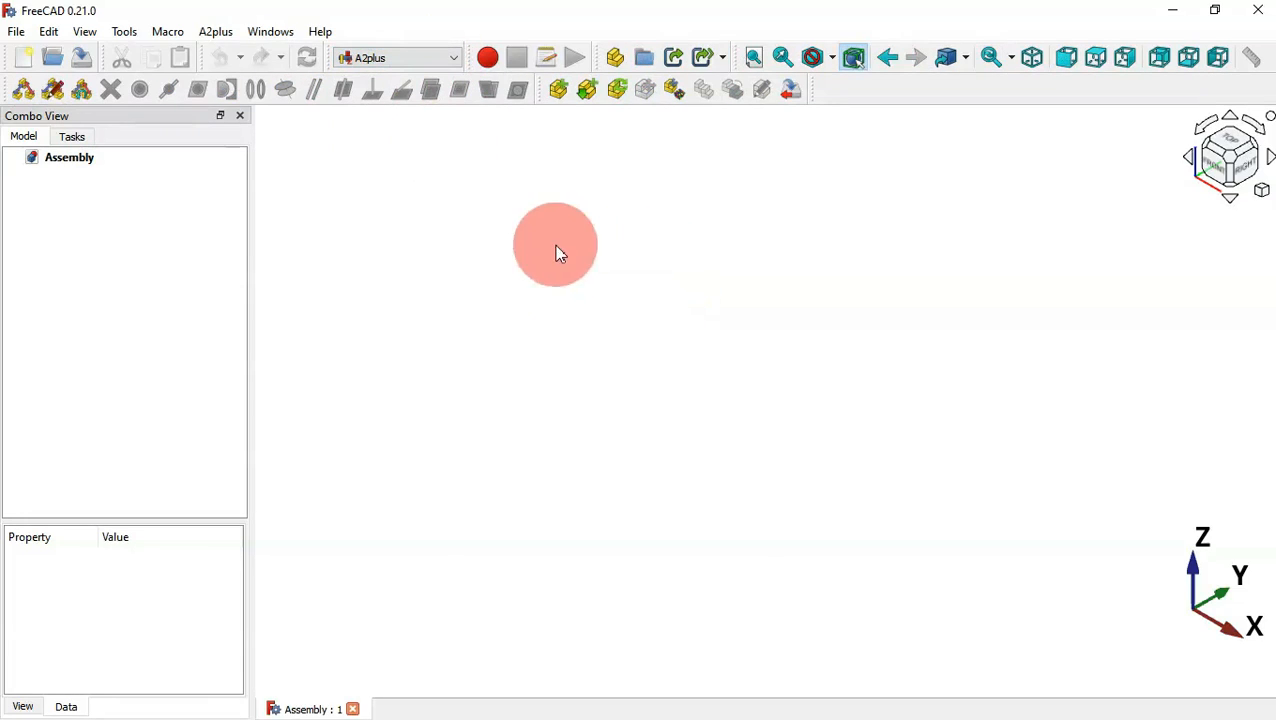
left_click(561, 91)
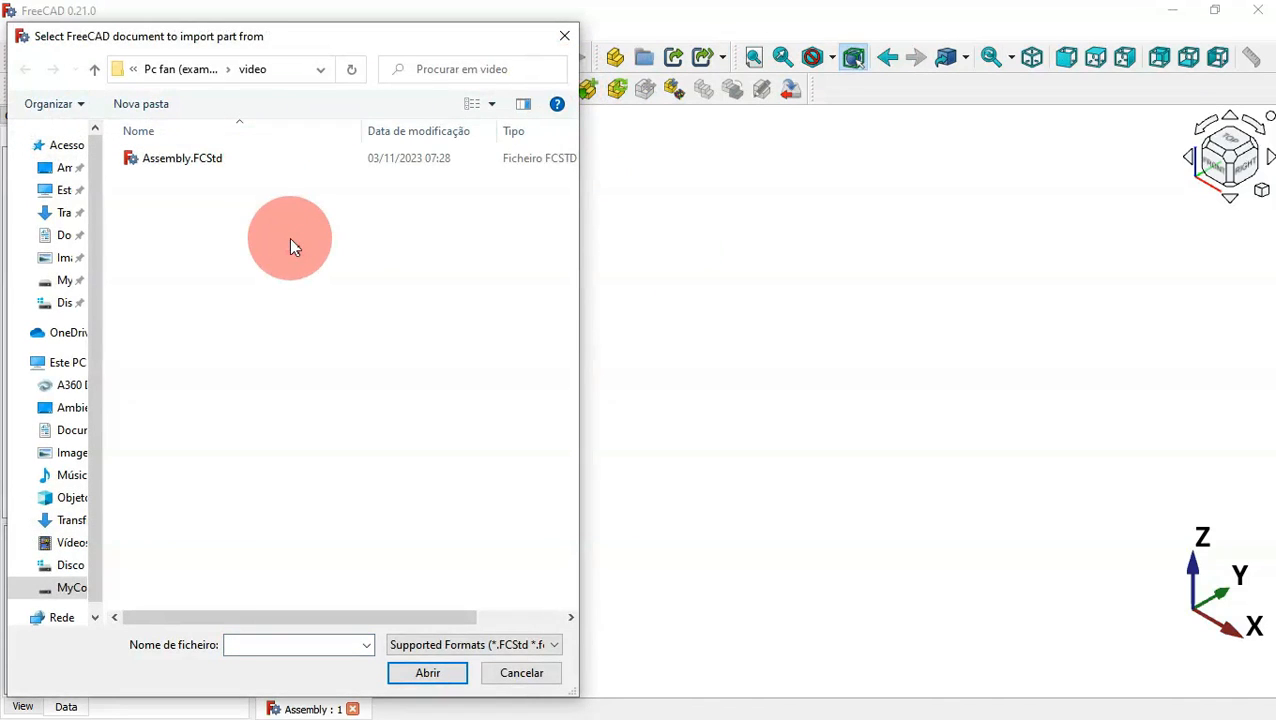
key("alt+Up")
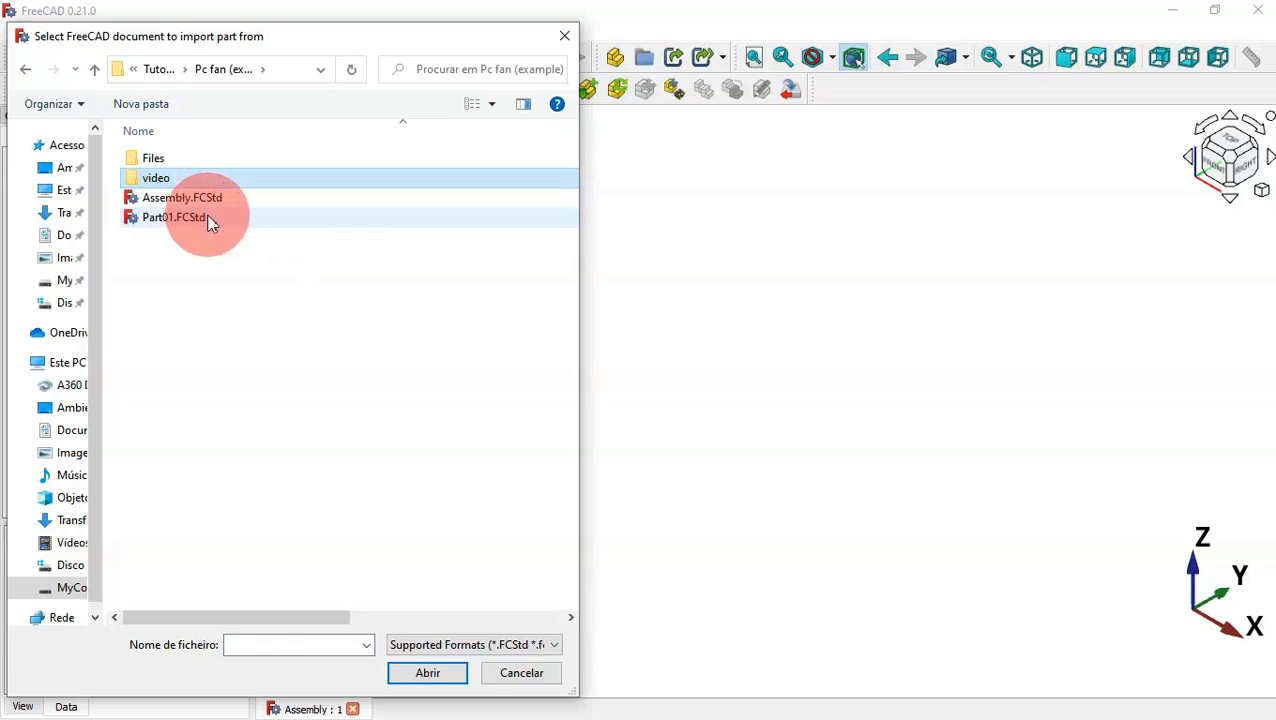
Step: Rename the file Part01.FCStd as Part2 and import it into the assembly
left_click(175, 217)
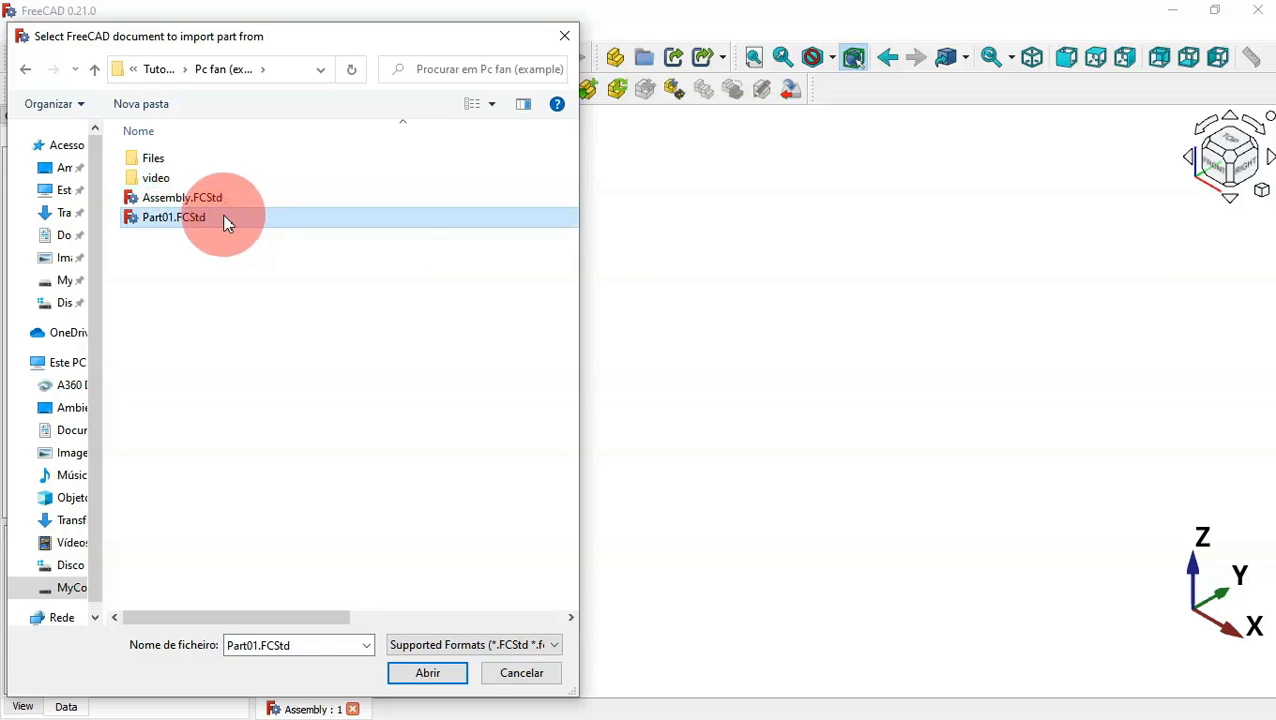
left_click(225, 217)
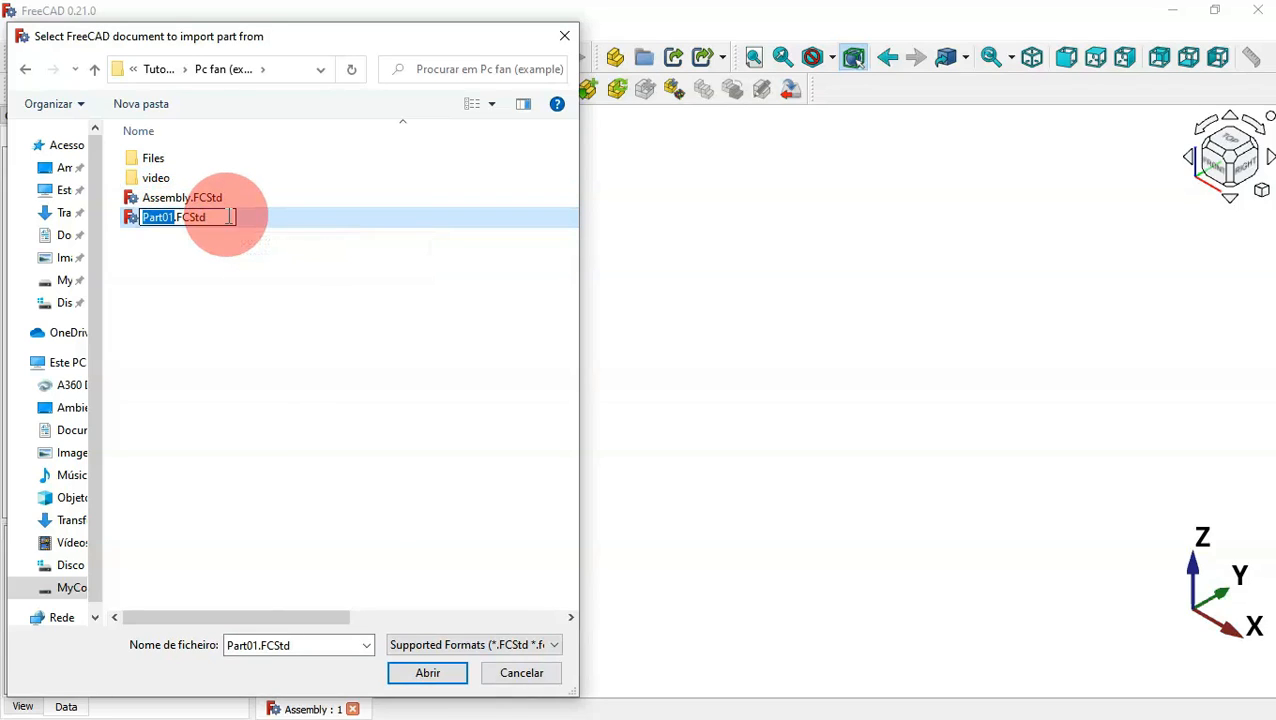
type("Part2")
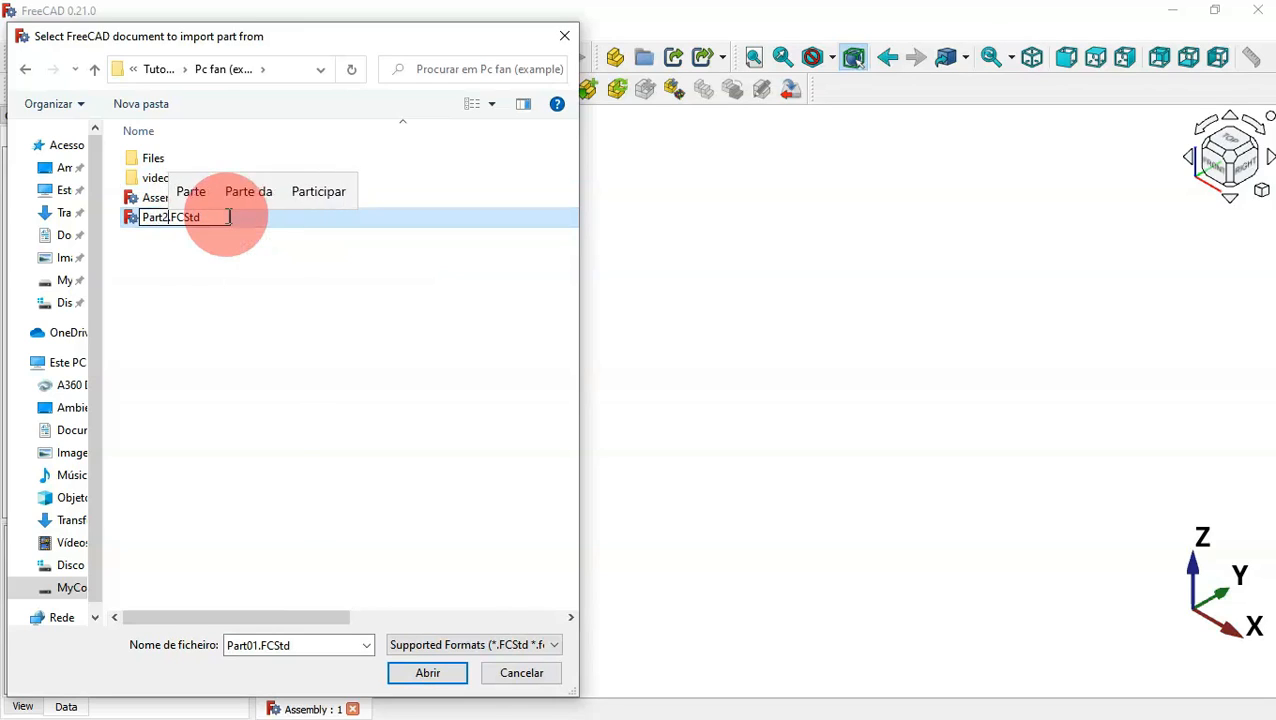
key("Return")
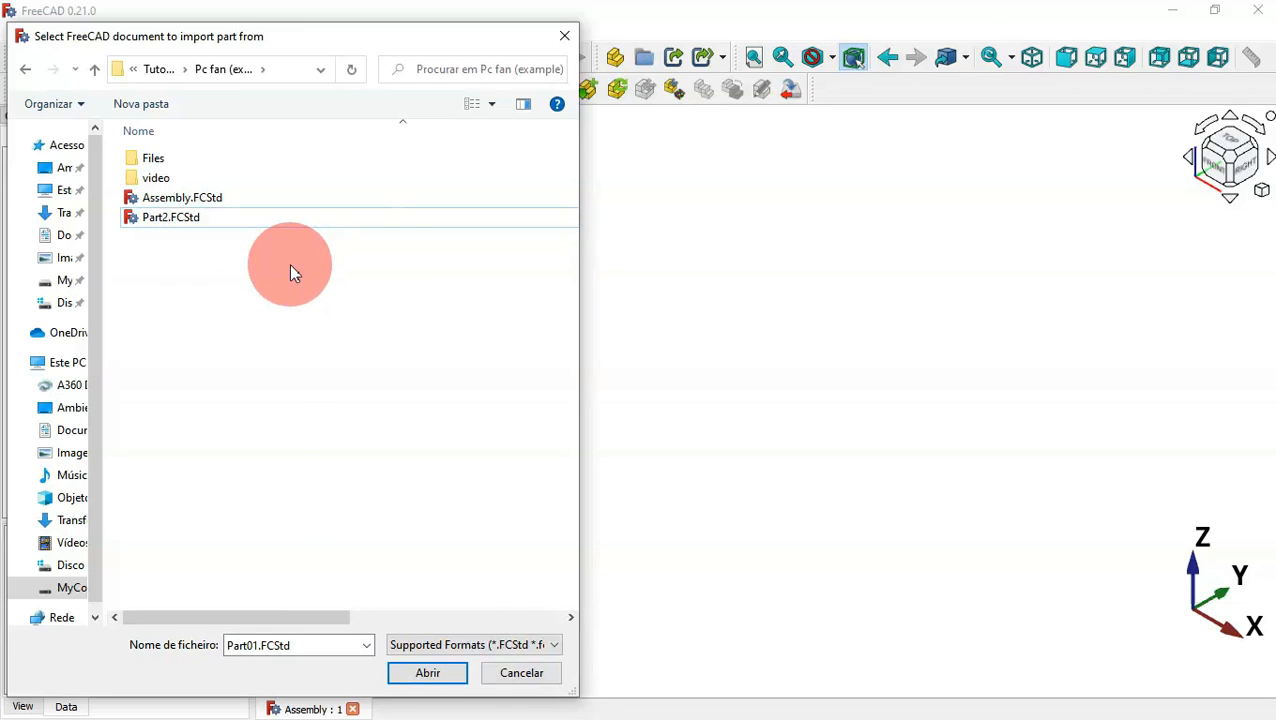
left_click(370, 220)
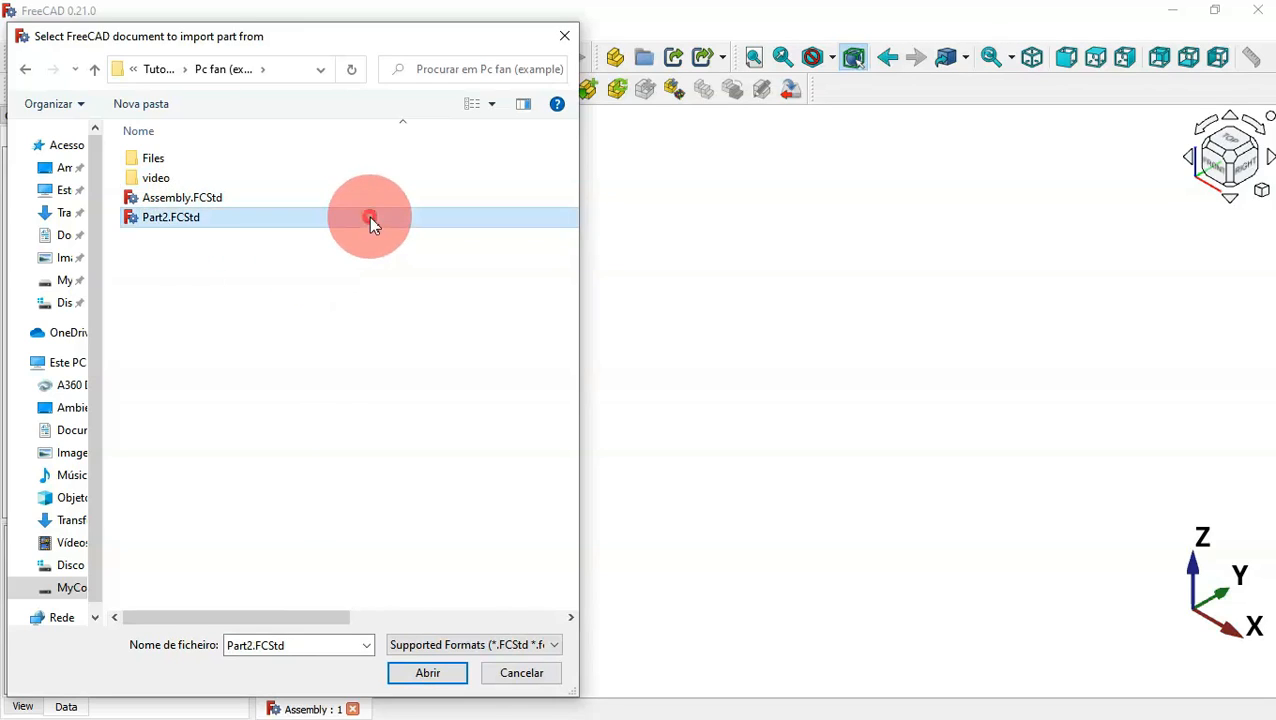
left_click(445, 676)
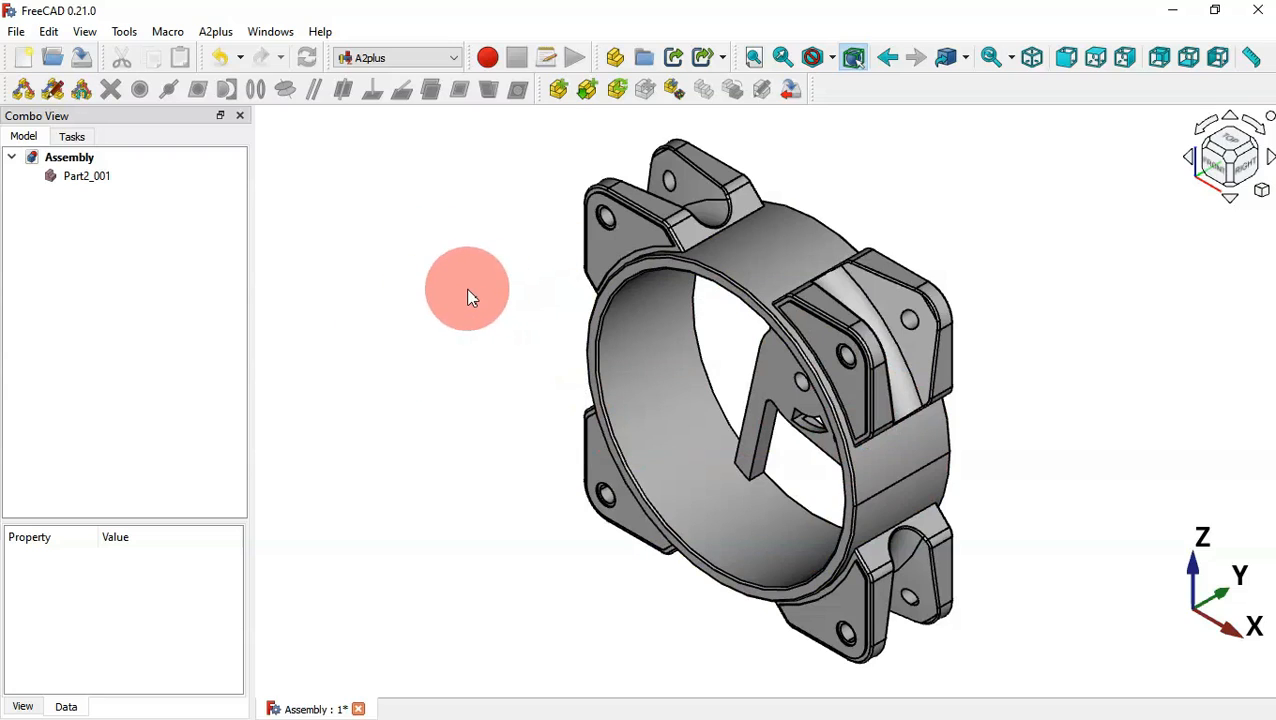
Step: While adding another external part, copy Part1.FCStd from the Files folder into the Pc fan (example) folder
left_click(560, 89)
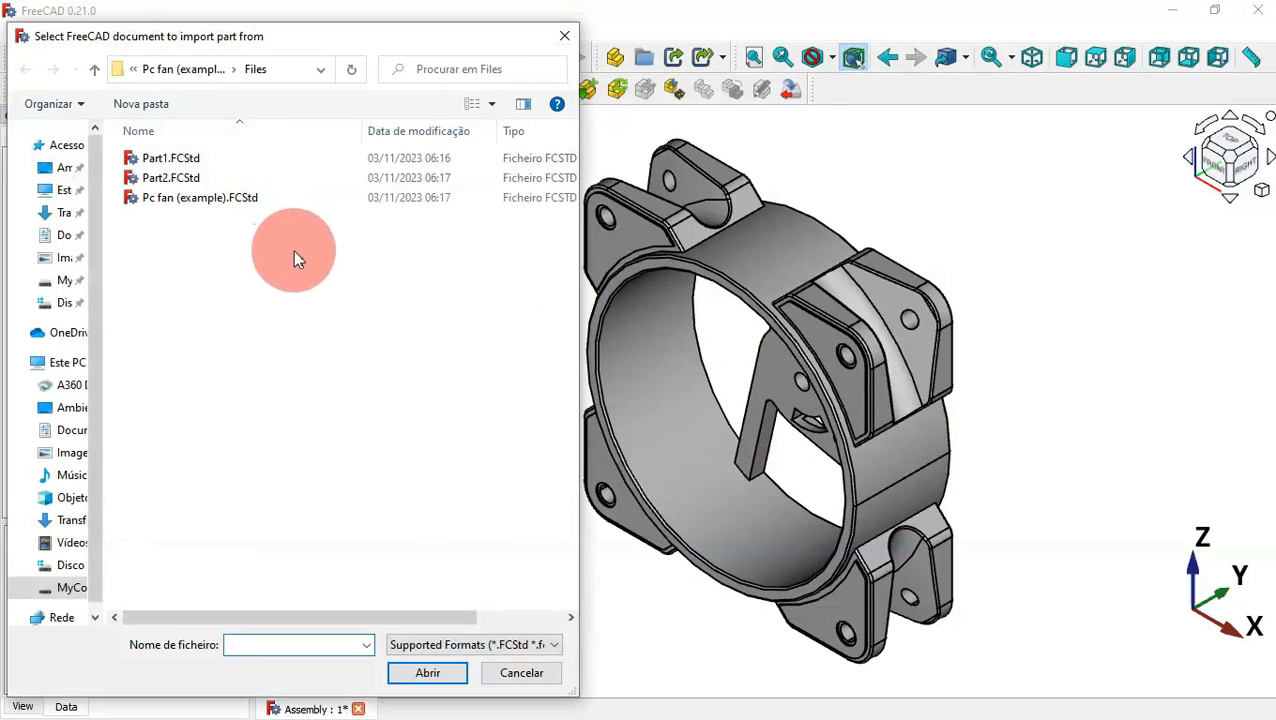
key("alt+Up")
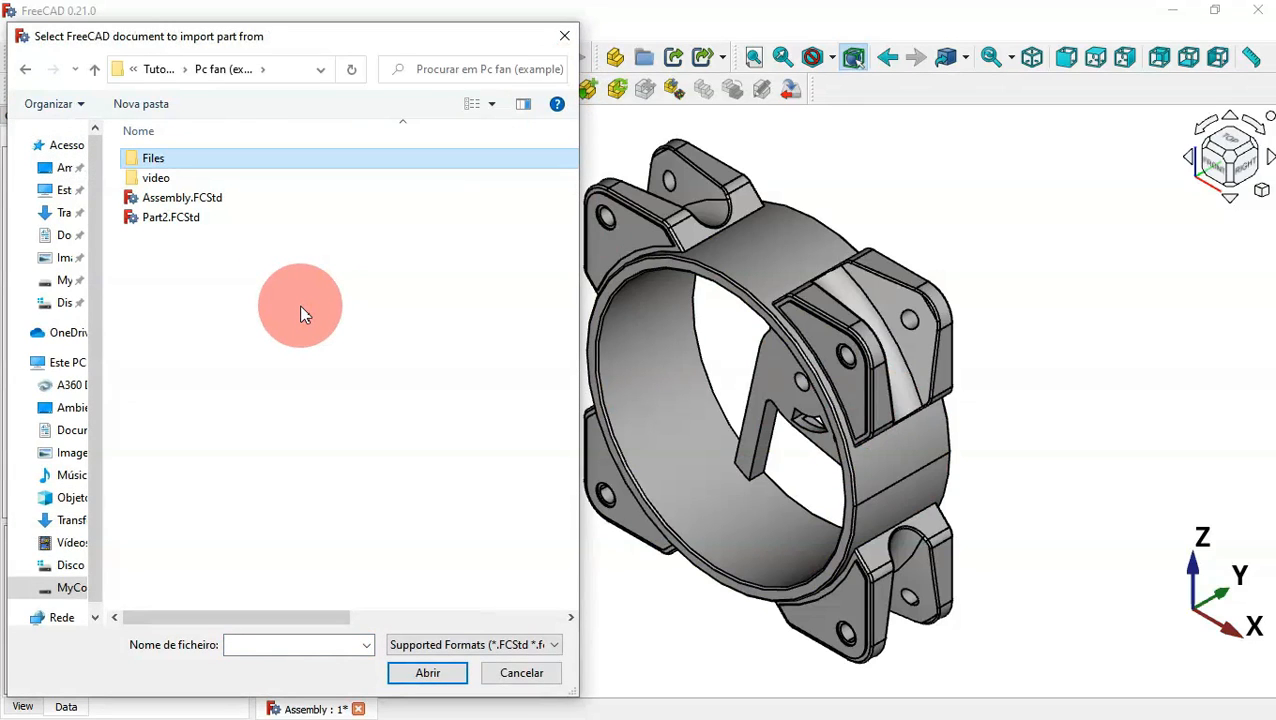
left_click(299, 304)
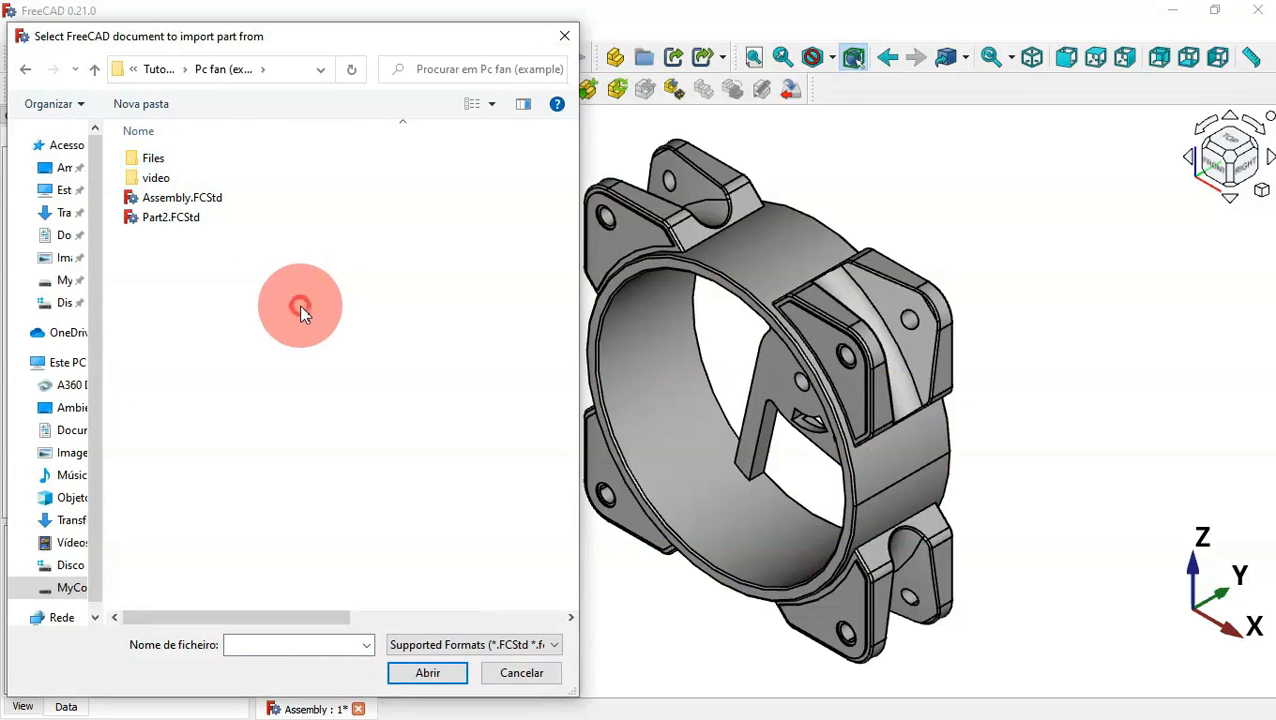
double_click(397, 162)
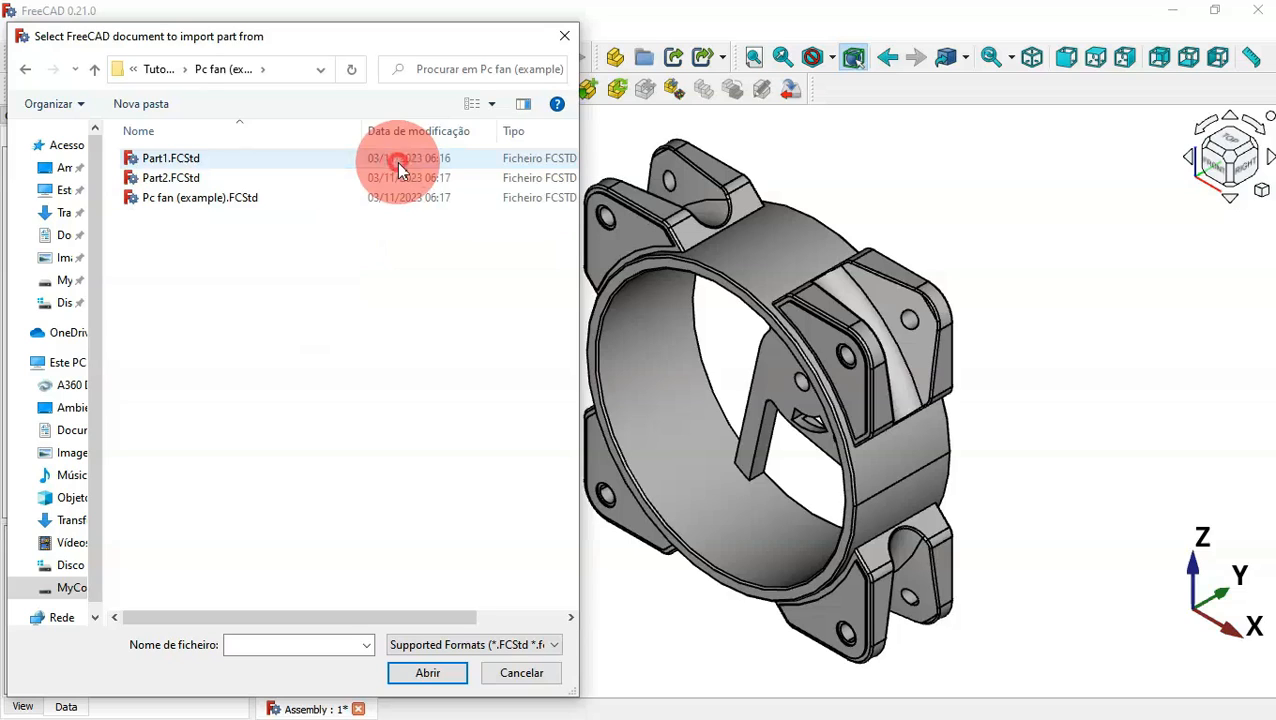
left_click(257, 163)
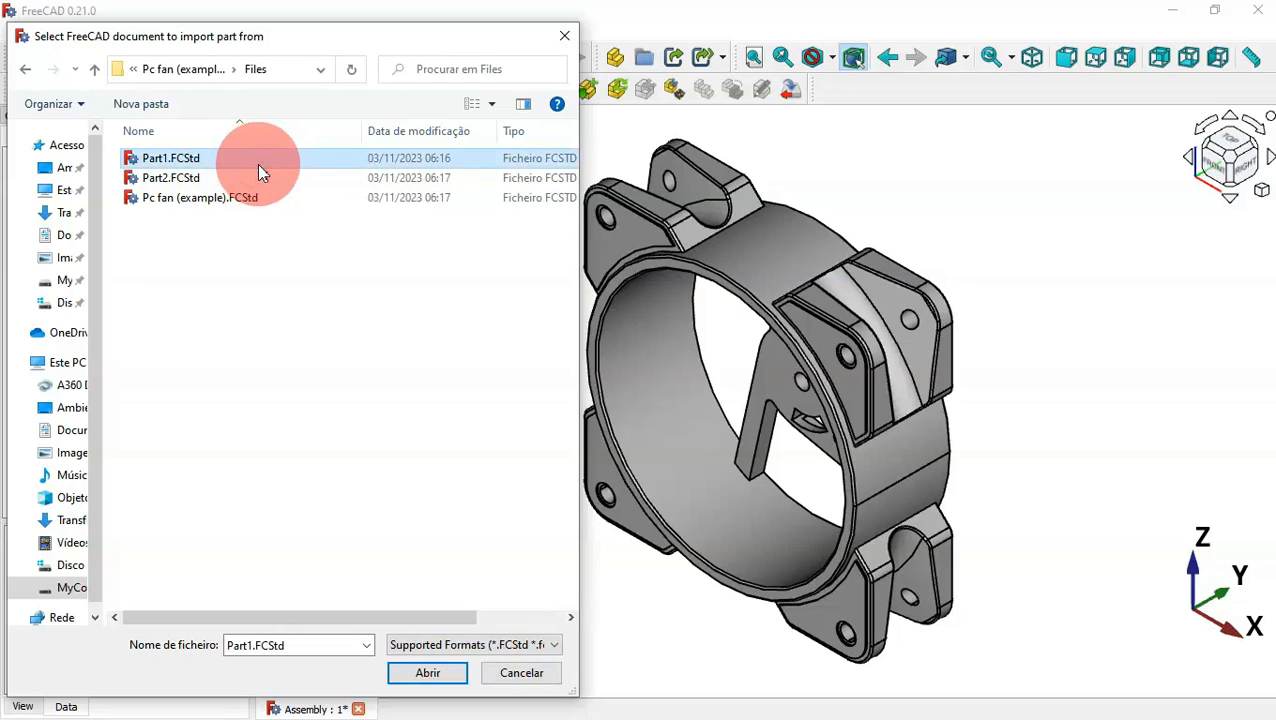
double_click(339, 450)
left_click(358, 460)
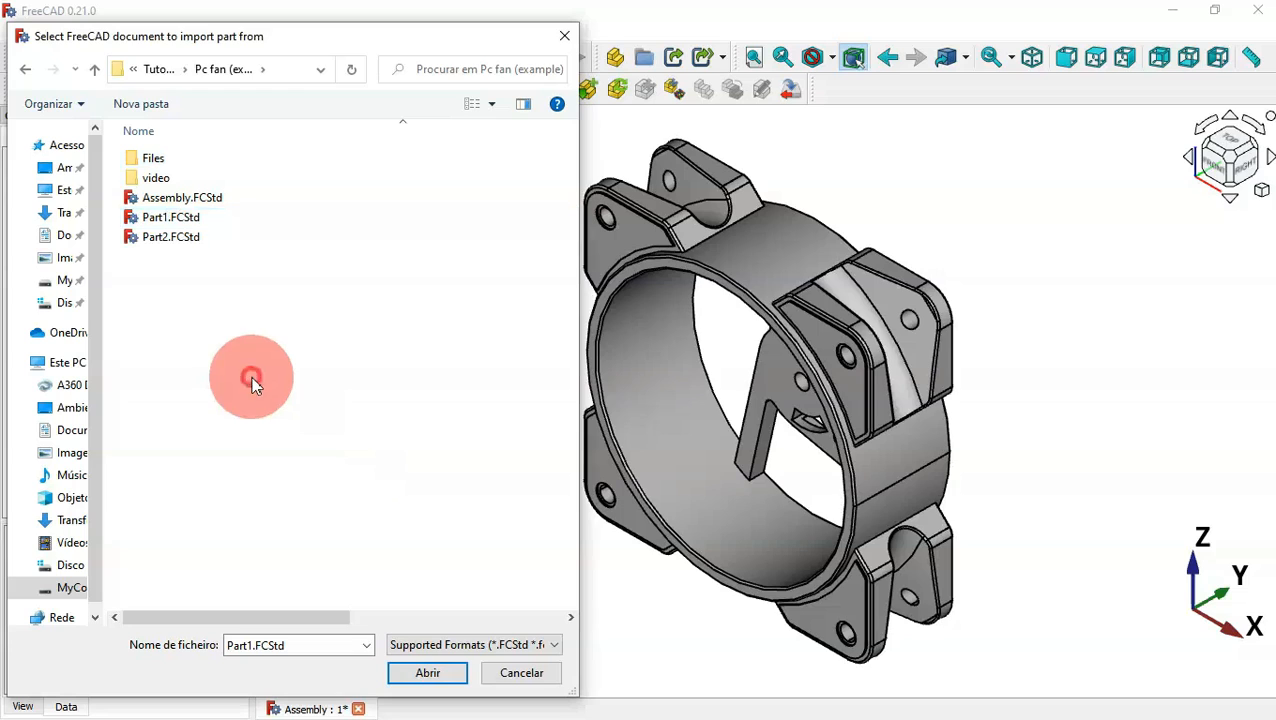
Step: Import Part1.FCStd from the Pc fan (example) folder and place the fan rotor beside the housing
left_click(244, 217)
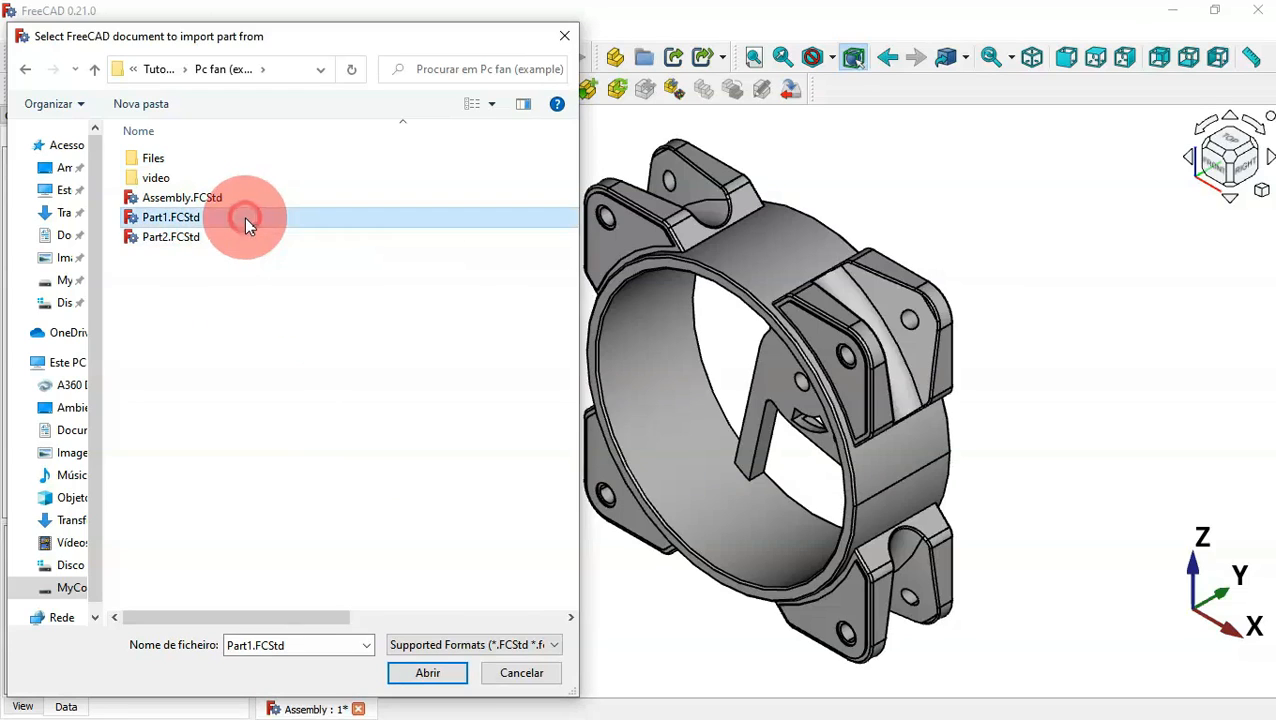
left_click(428, 673)
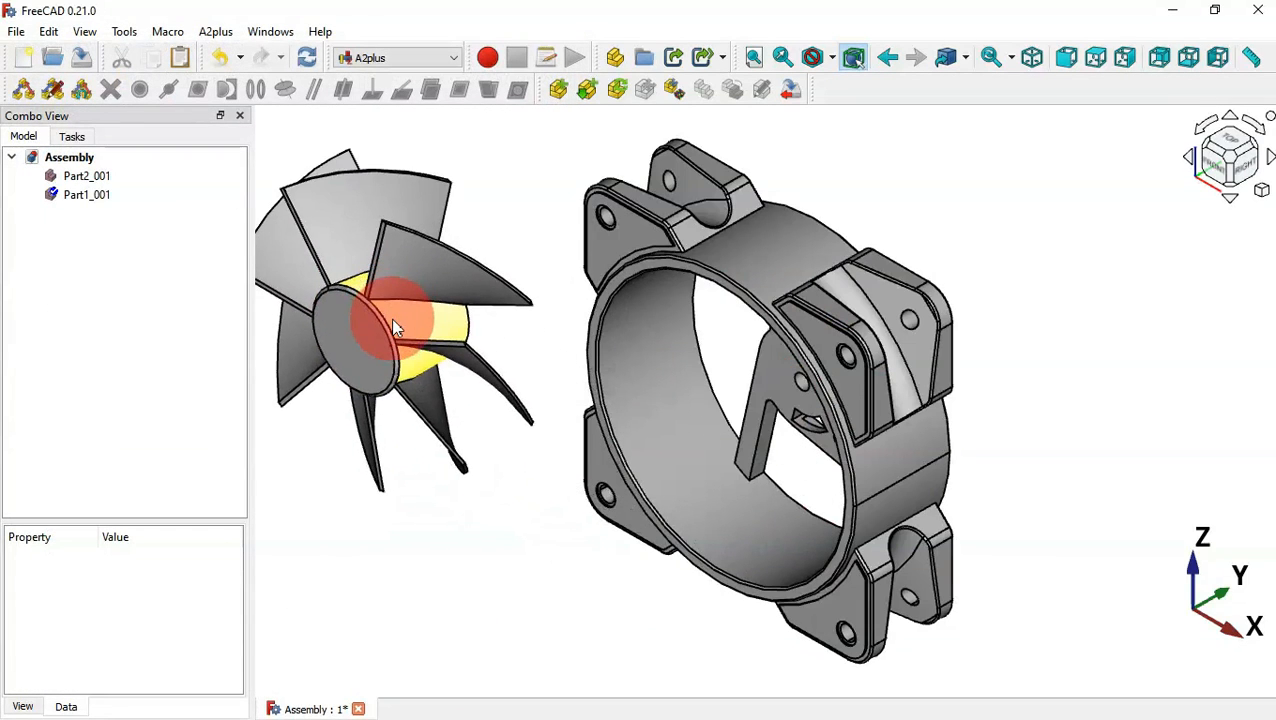
left_click(391, 318)
left_click(1127, 188)
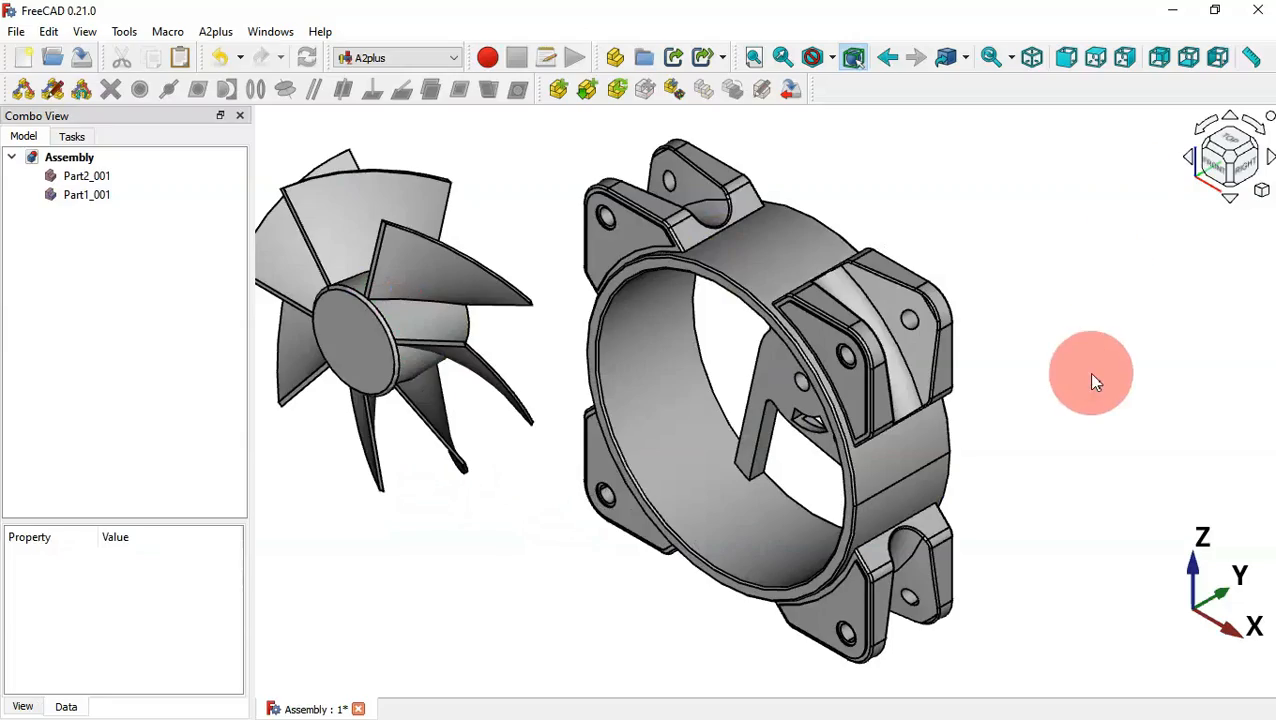
Step: Add a circular edge constraint between the housing's central hub hole and the rotor hub's rear circular edge, with aligned direction and 0.0 mm offset
left_click_drag(1088, 372, 1126, 338)
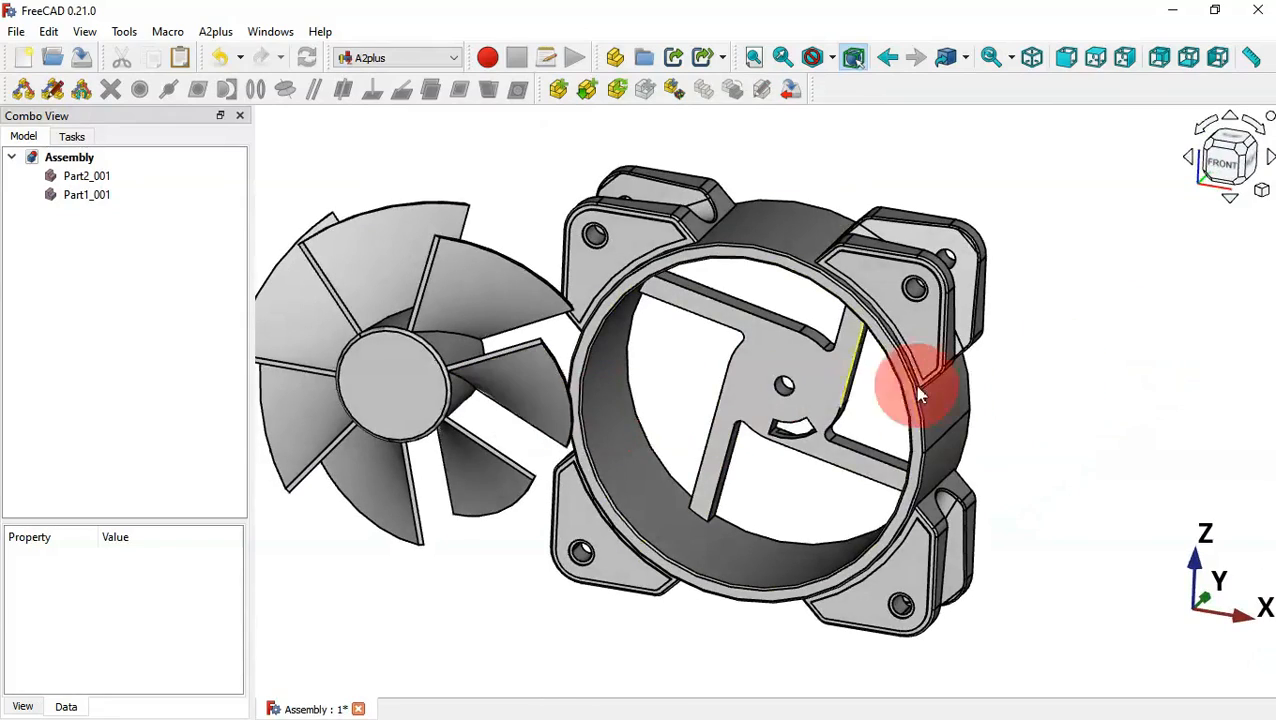
mouse_move(978, 385)
left_mouse_down()
mouse_move(940, 388)
mouse_move(964, 388)
left_mouse_up()
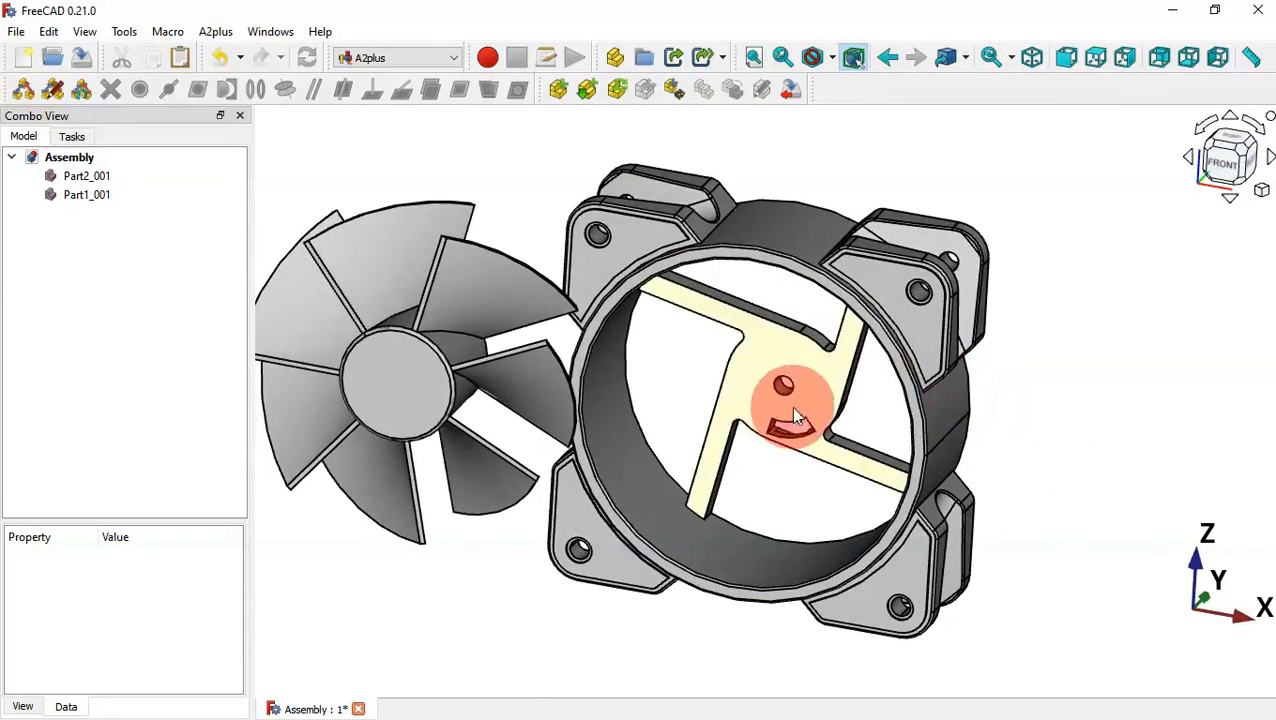
scroll(784, 396, "up", 5)
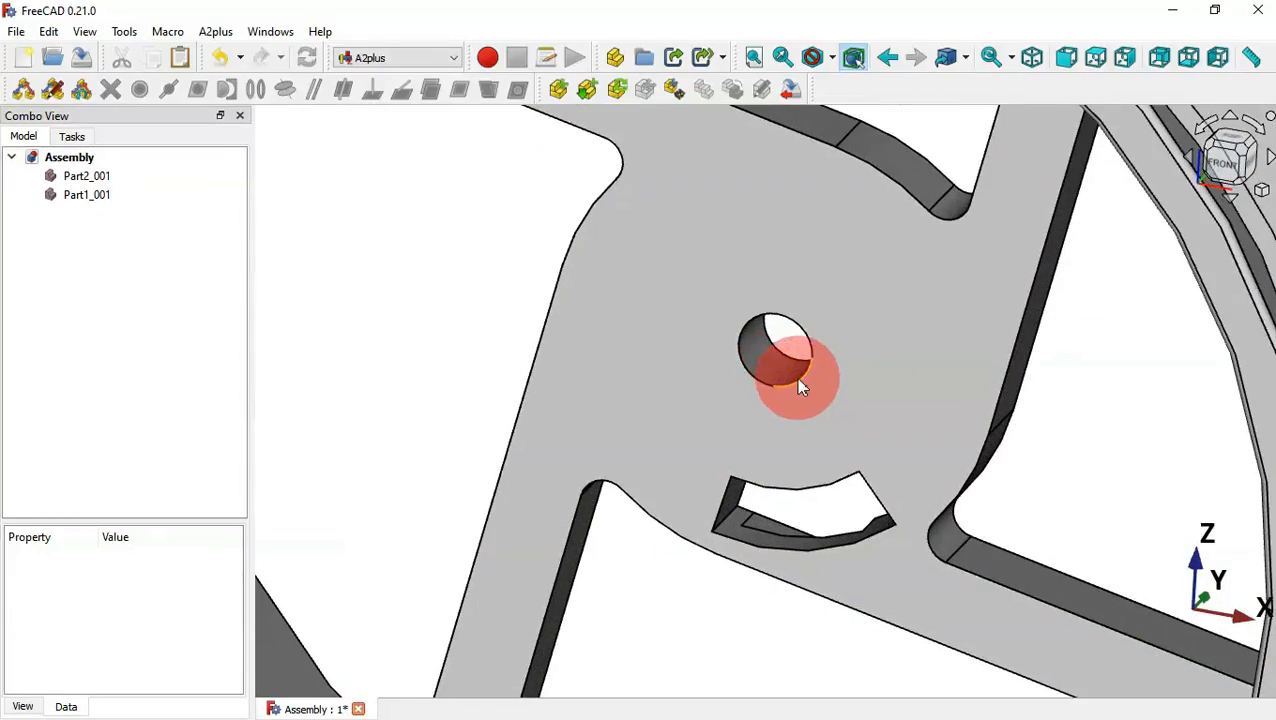
left_click(801, 386)
scroll(906, 456, "down", 6)
left_click_drag(986, 476, 726, 535)
scroll(830, 168, "up", 5)
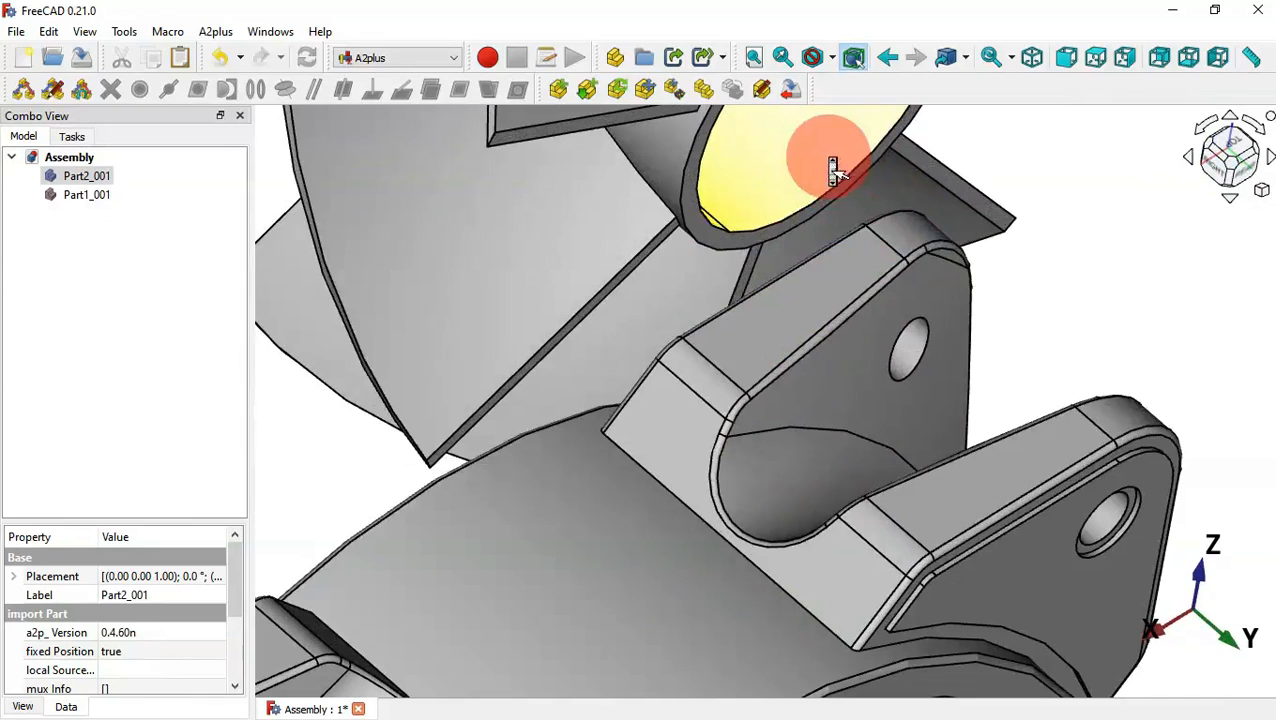
left_click(726, 236, "ctrl")
scroll(726, 236, "down", 4)
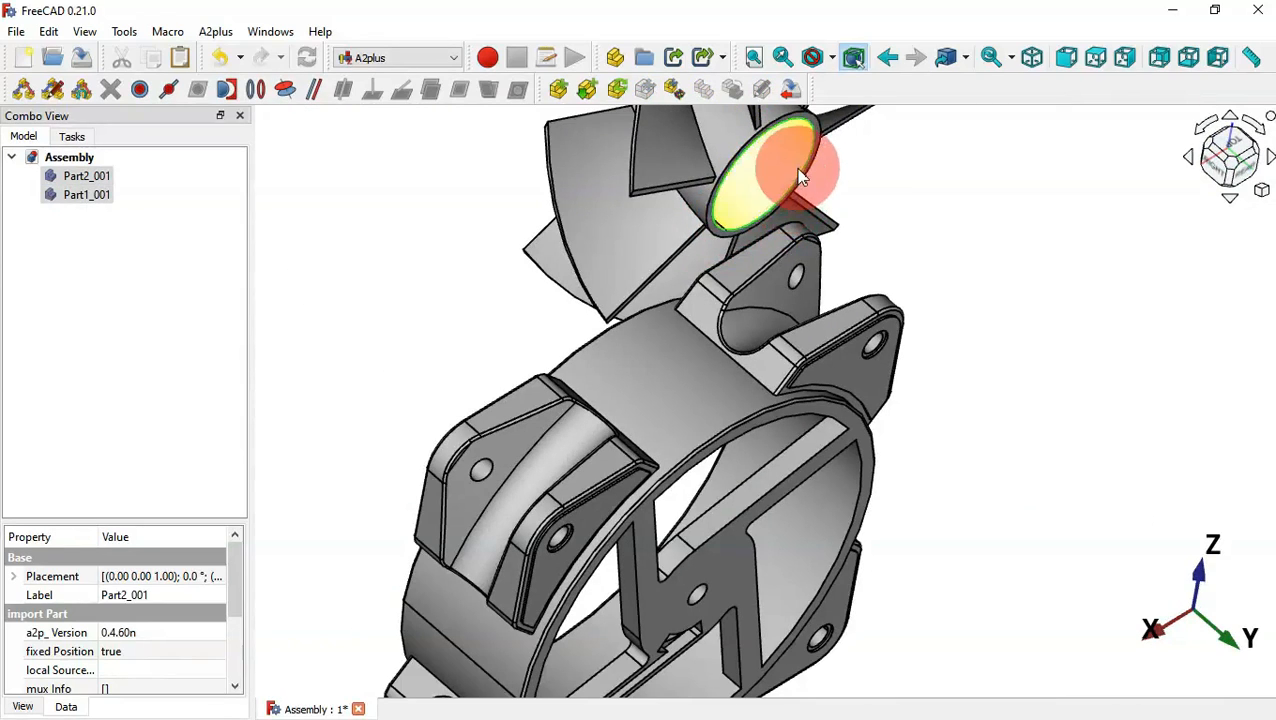
left_click(257, 97)
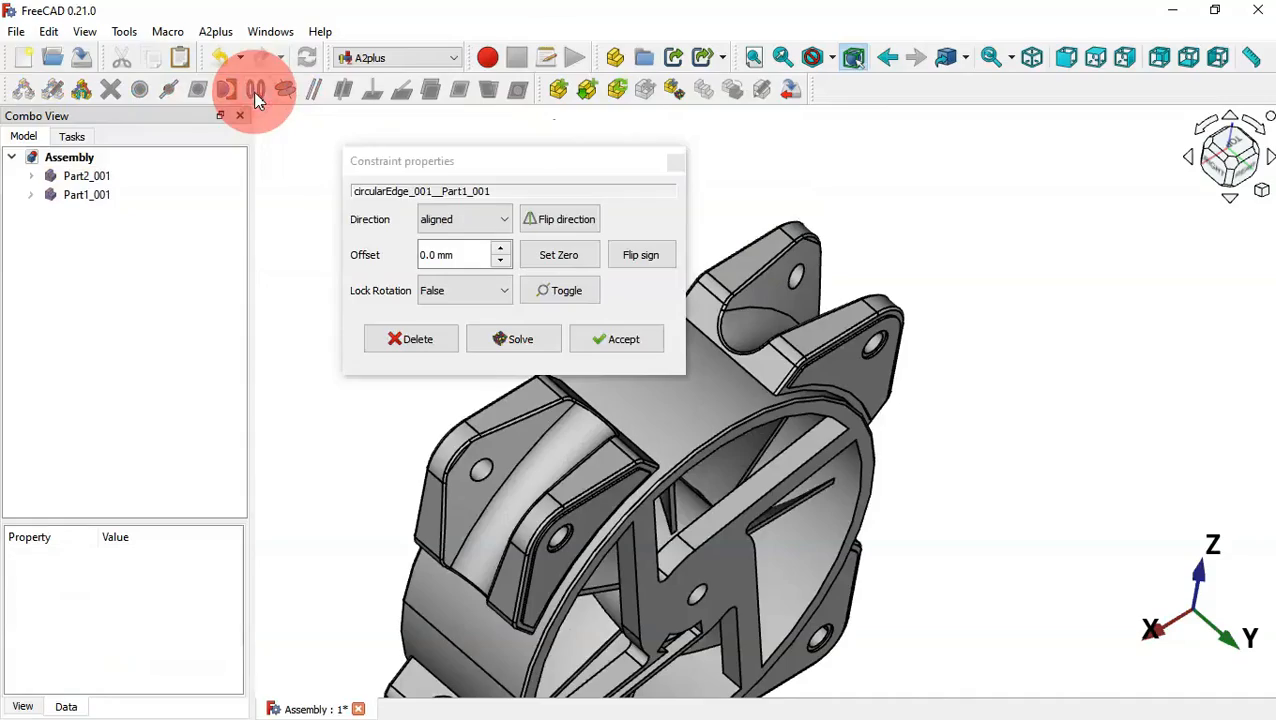
left_click(626, 345)
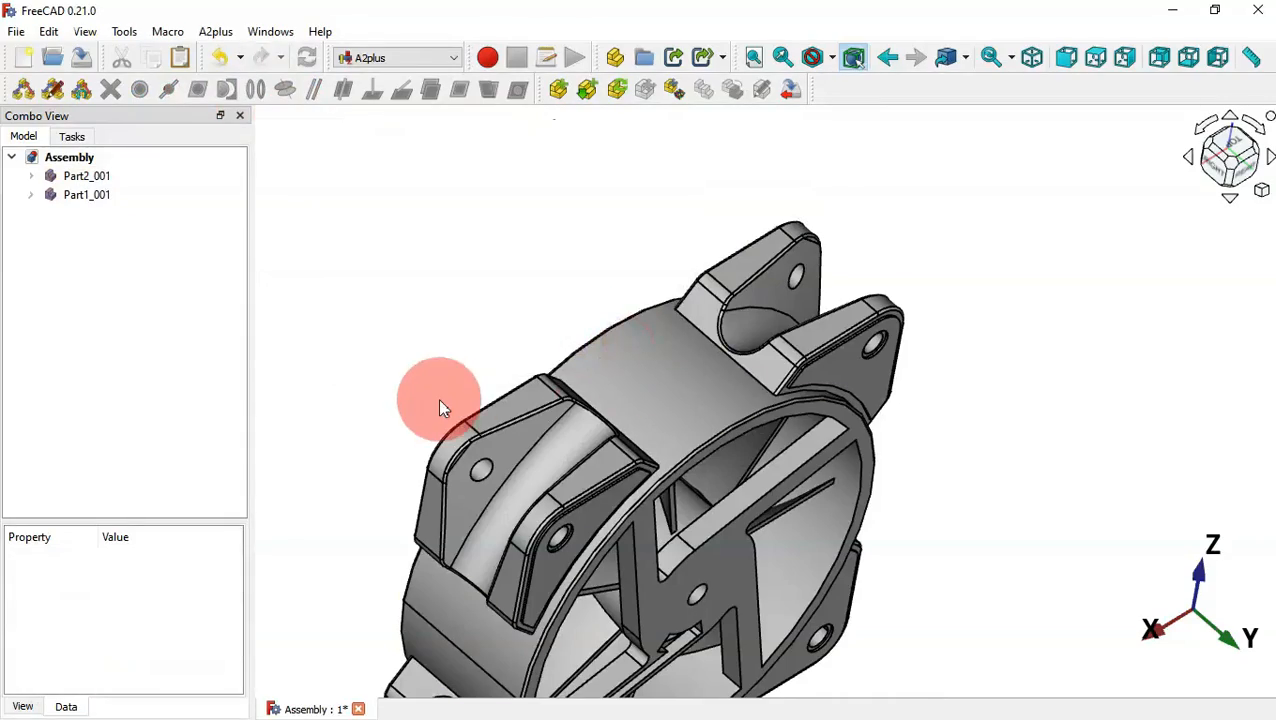
Step: Save the assembly document and inspect the assembled fan from the front and in isometric view
left_click_drag(441, 404, 724, 220)
middle_click_drag(724, 220, 601, 401)
key("0")
key("v")
key("f")
left_click(233, 227)
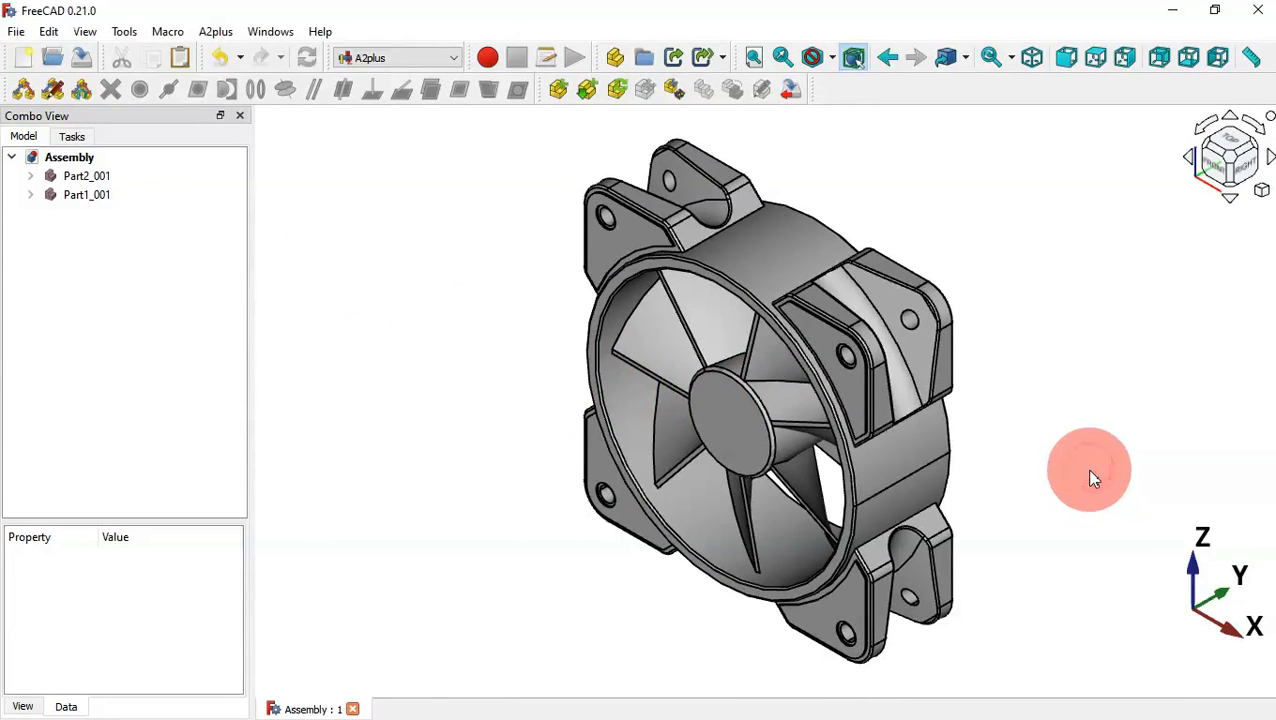
middle_click_drag(1033, 430, 1170, 370)
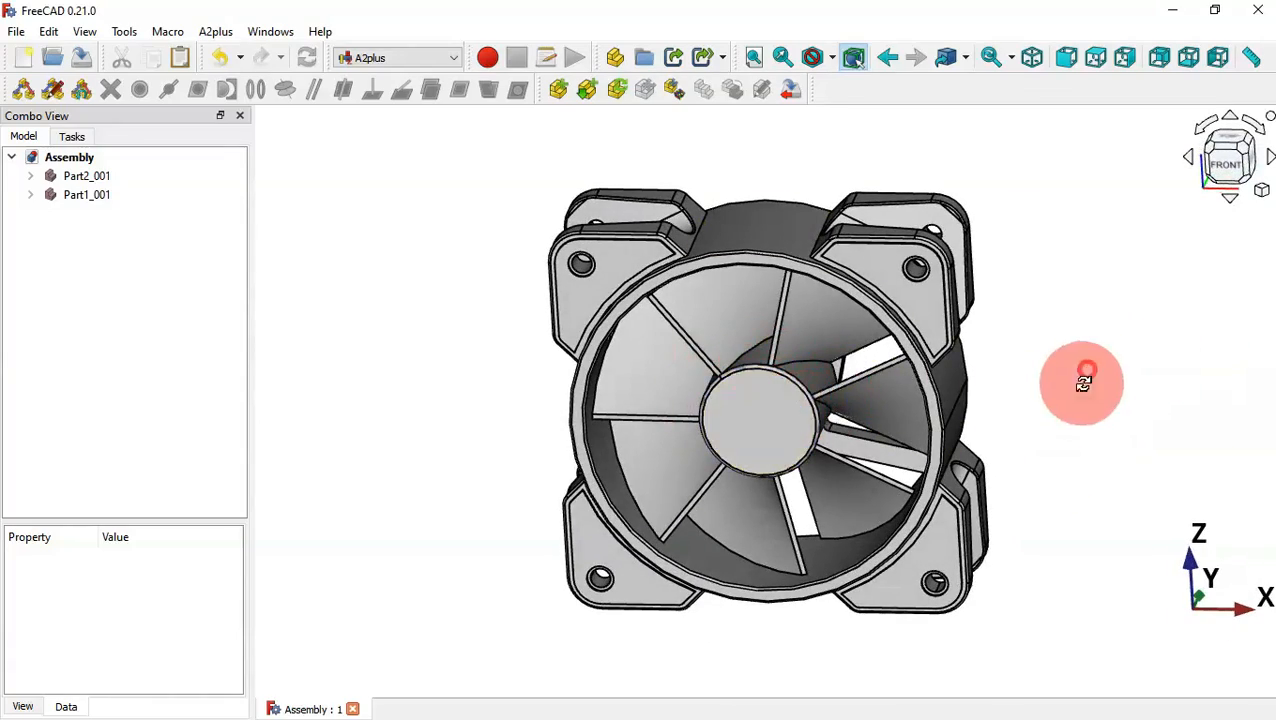
middle_click_drag(1082, 379, 975, 398)
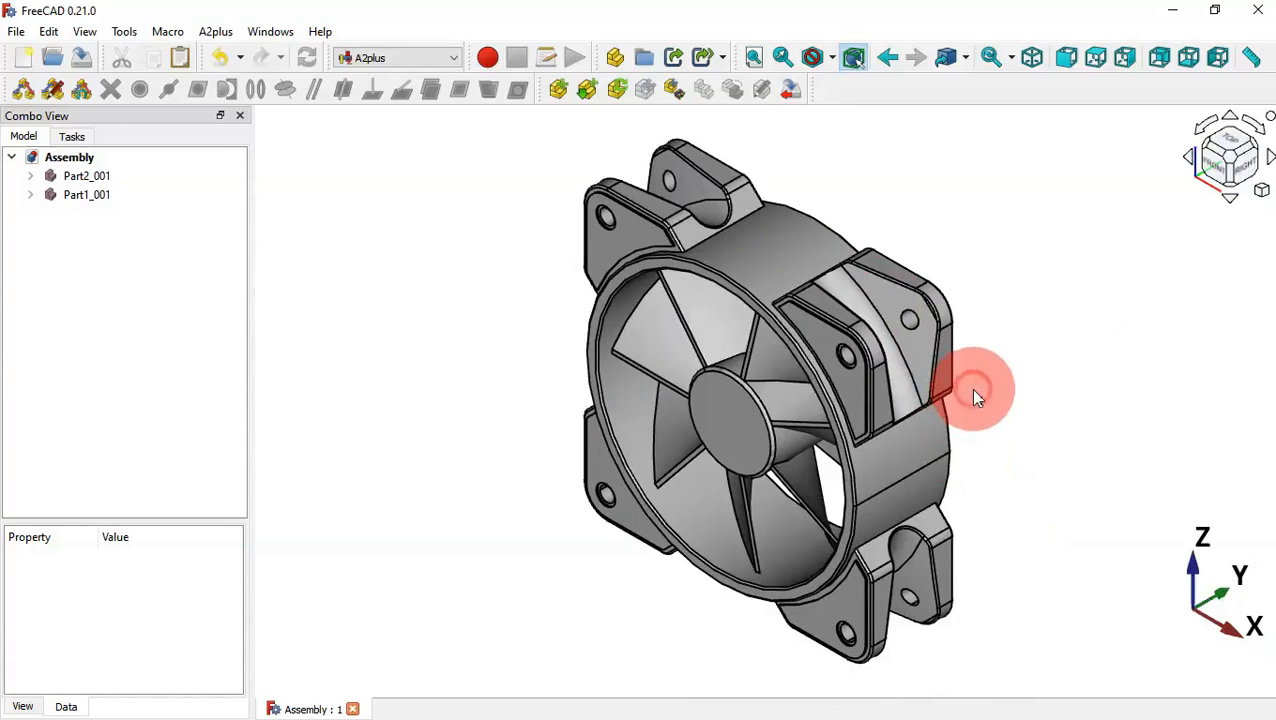
Step: Open the user macro Rotate_pc_fan.FCMacro for editing
left_click(167, 32)
left_click(296, 97)
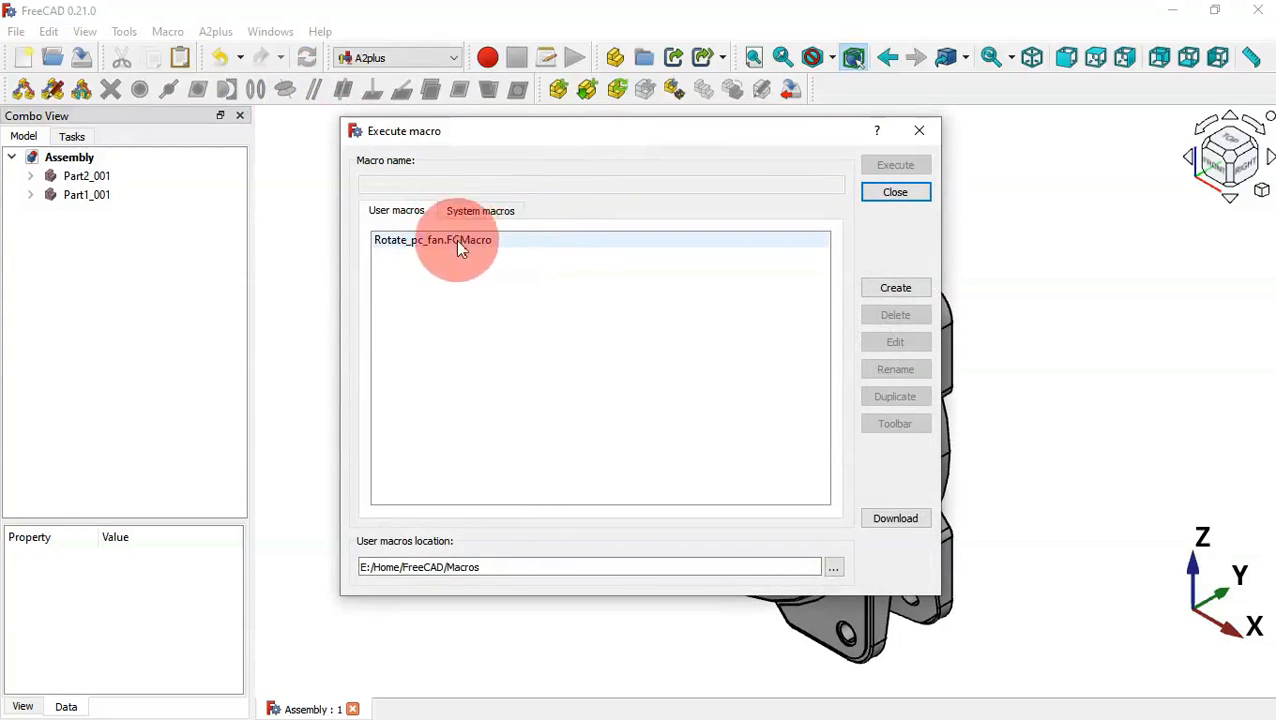
left_click(550, 245)
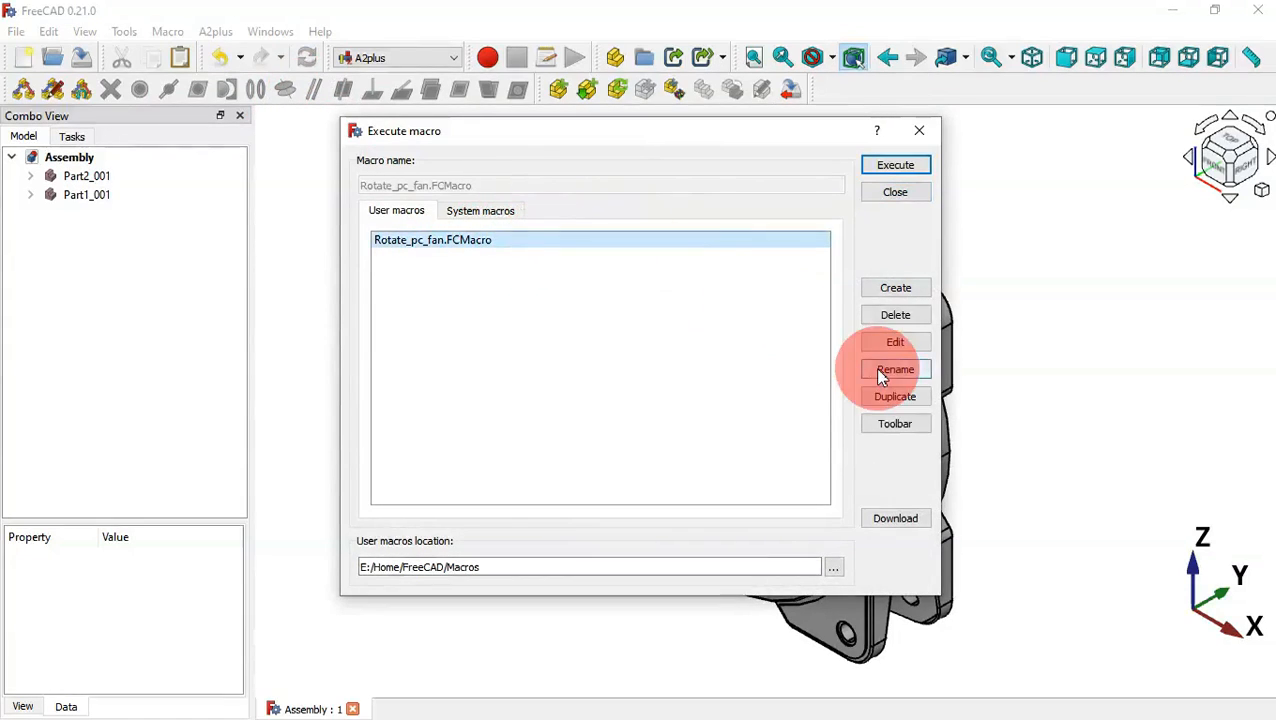
left_click(895, 343)
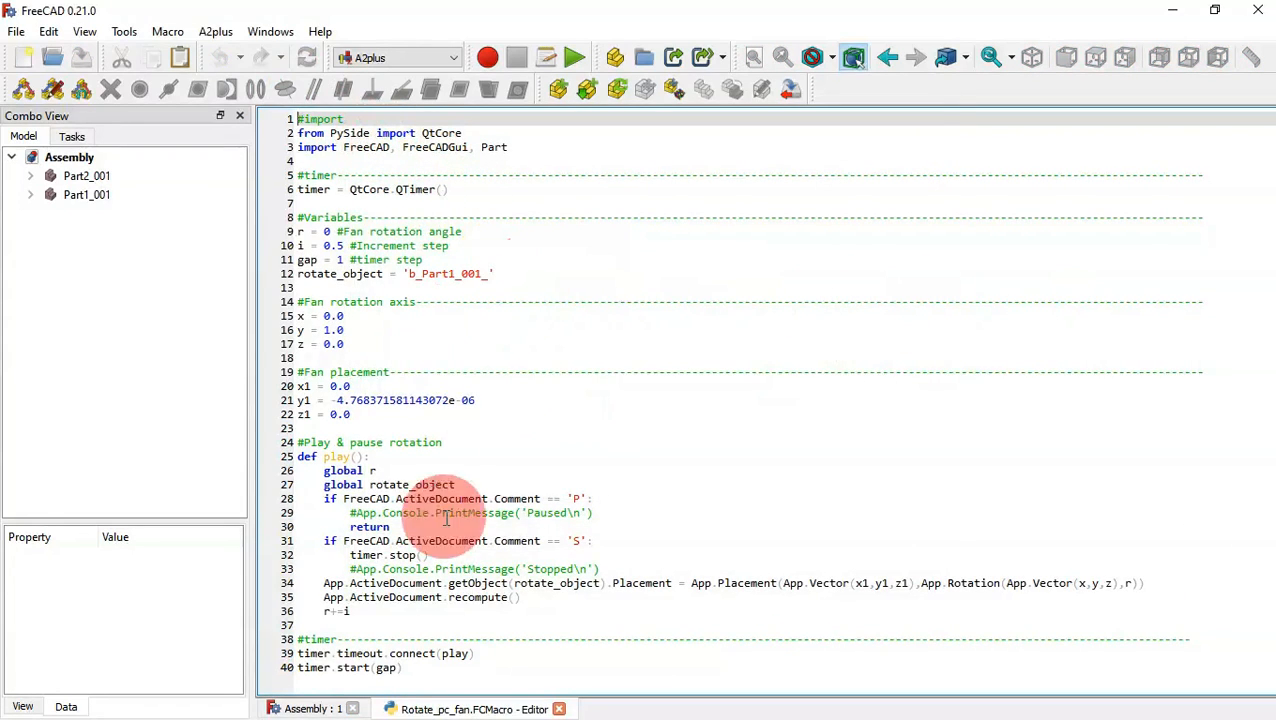
Step: Examine the Rotate_pc_fan macro code alongside the fan model in the Assembly document
left_click(310, 708)
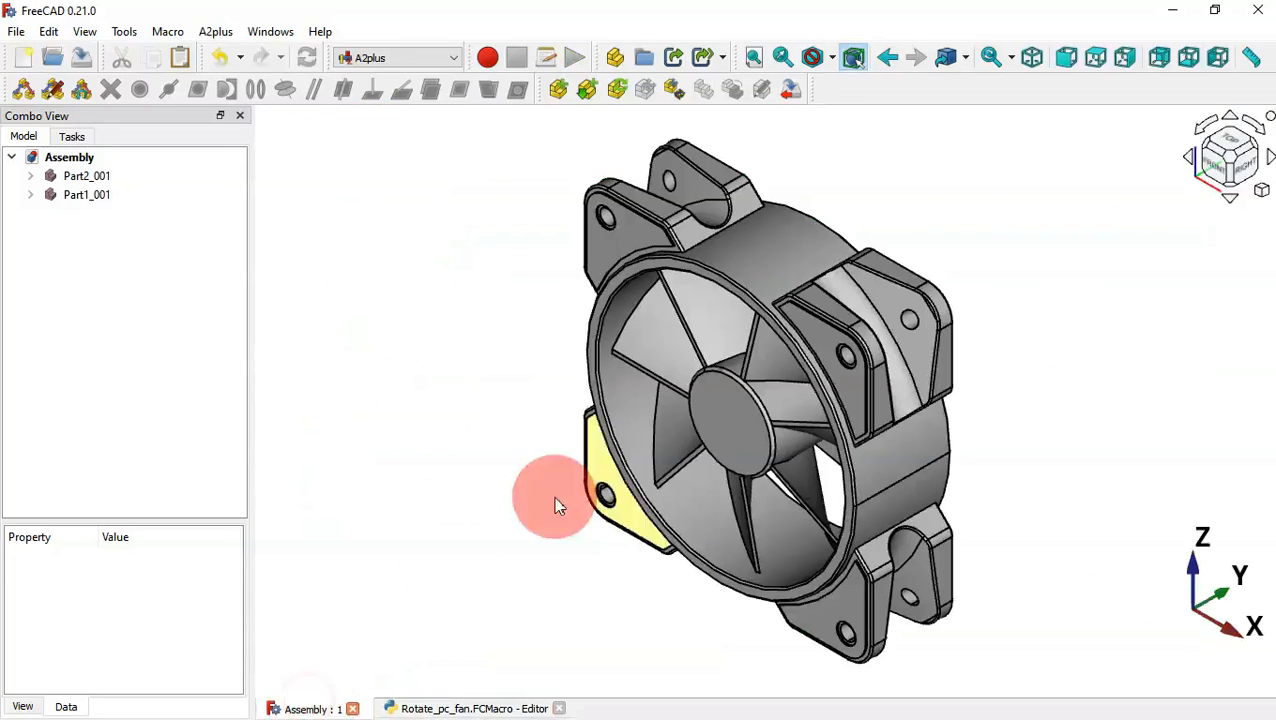
left_click(468, 709)
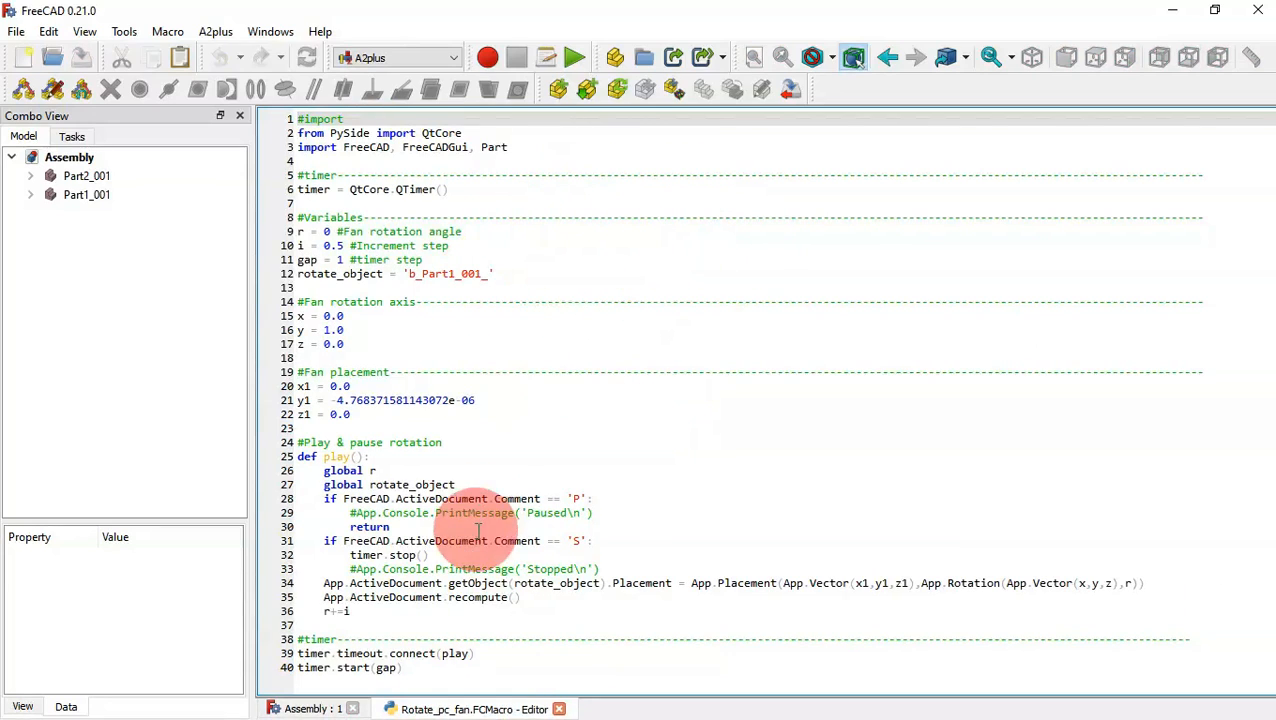
left_click(328, 709)
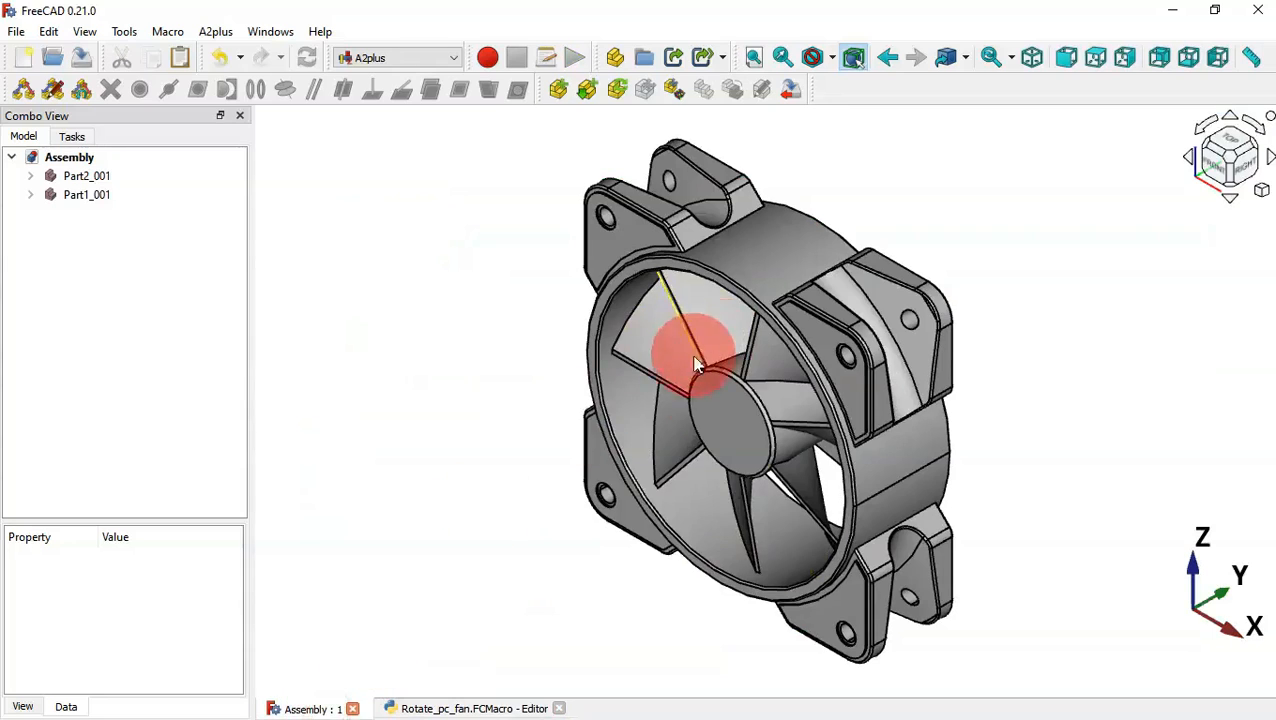
left_click(505, 710)
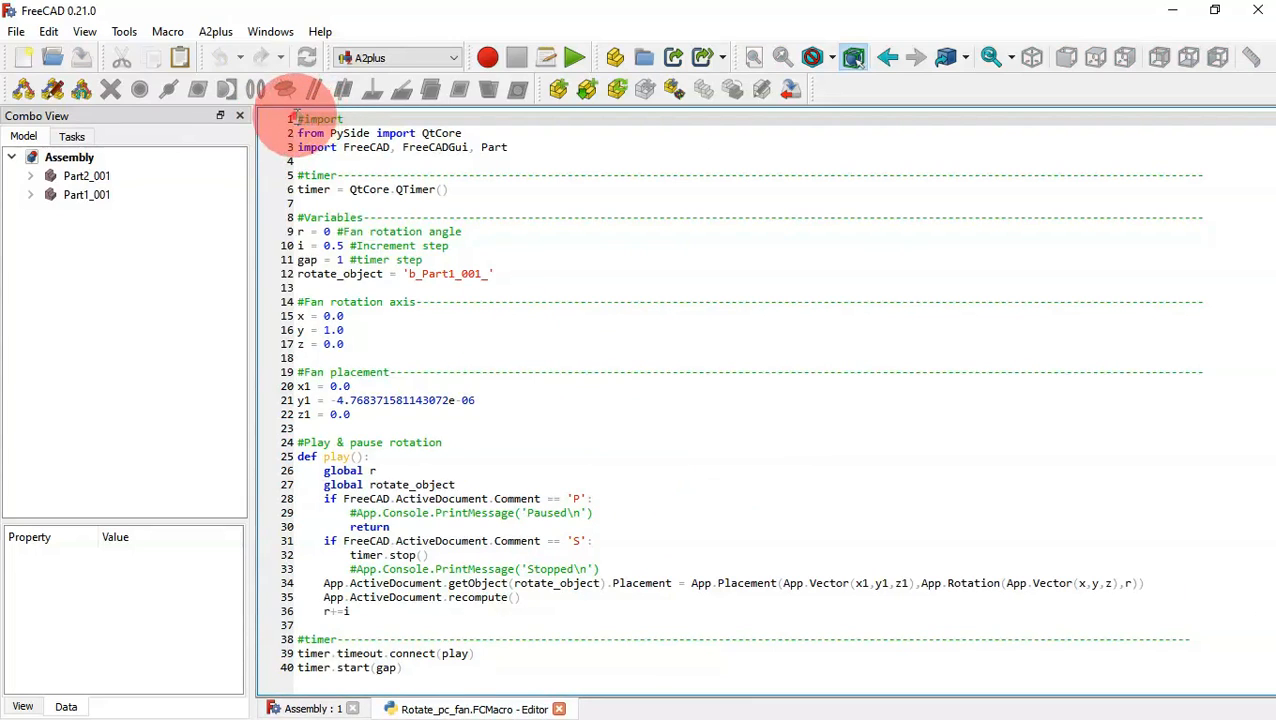
Step: Copy the entire Rotate_pc_fan macro code and close its editor
left_click_drag(296, 118, 584, 698)
key("ctrl+c")
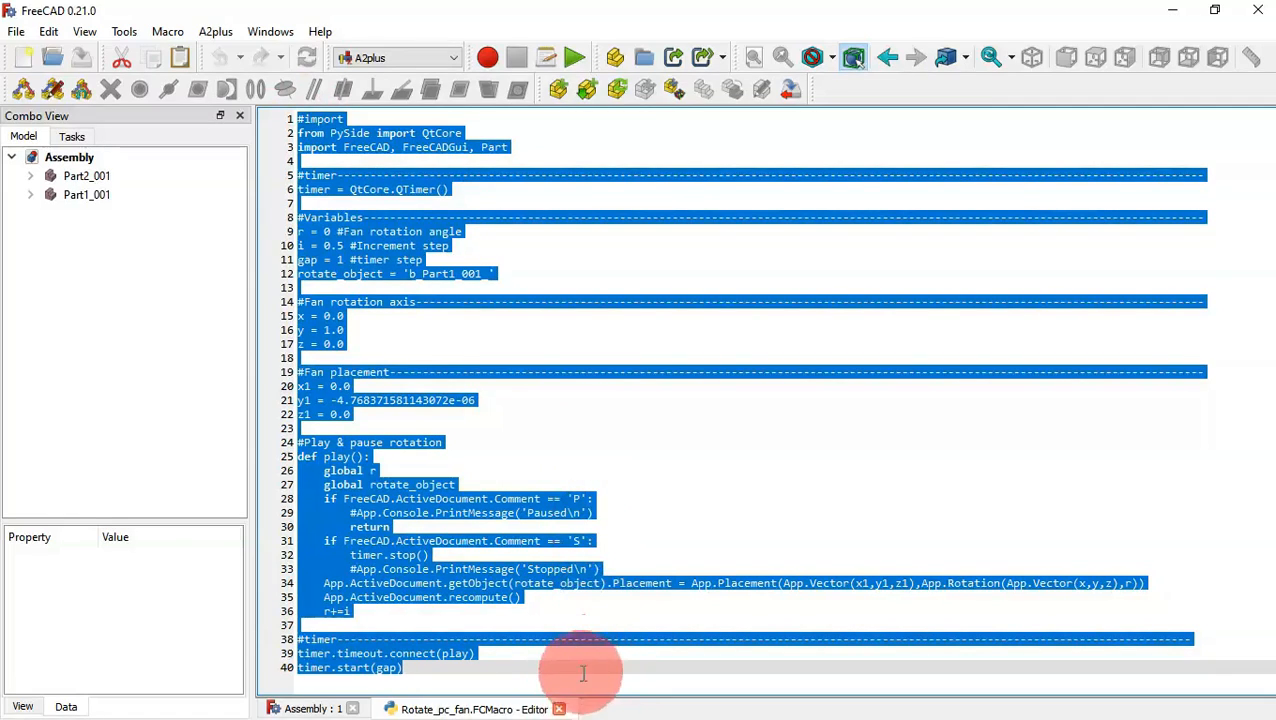
left_click(558, 709)
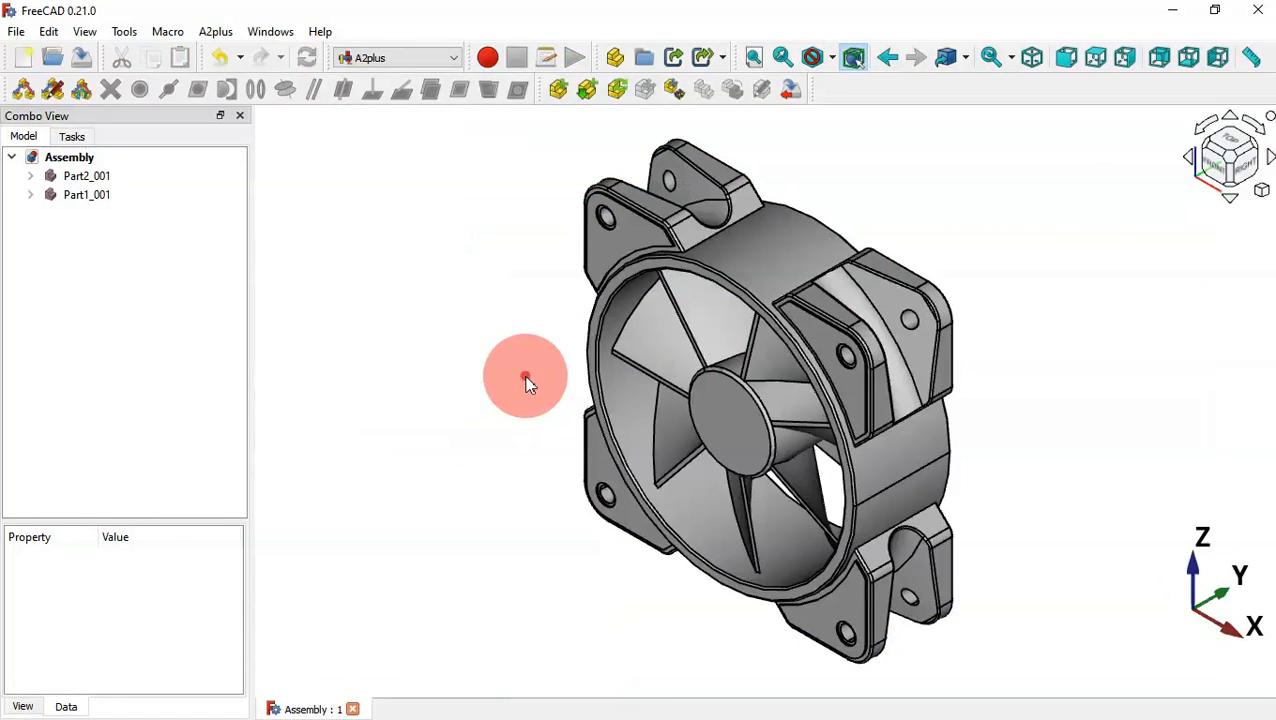
Step: Create a new user macro named rotation_macro and paste the copied code into it
left_click(167, 33)
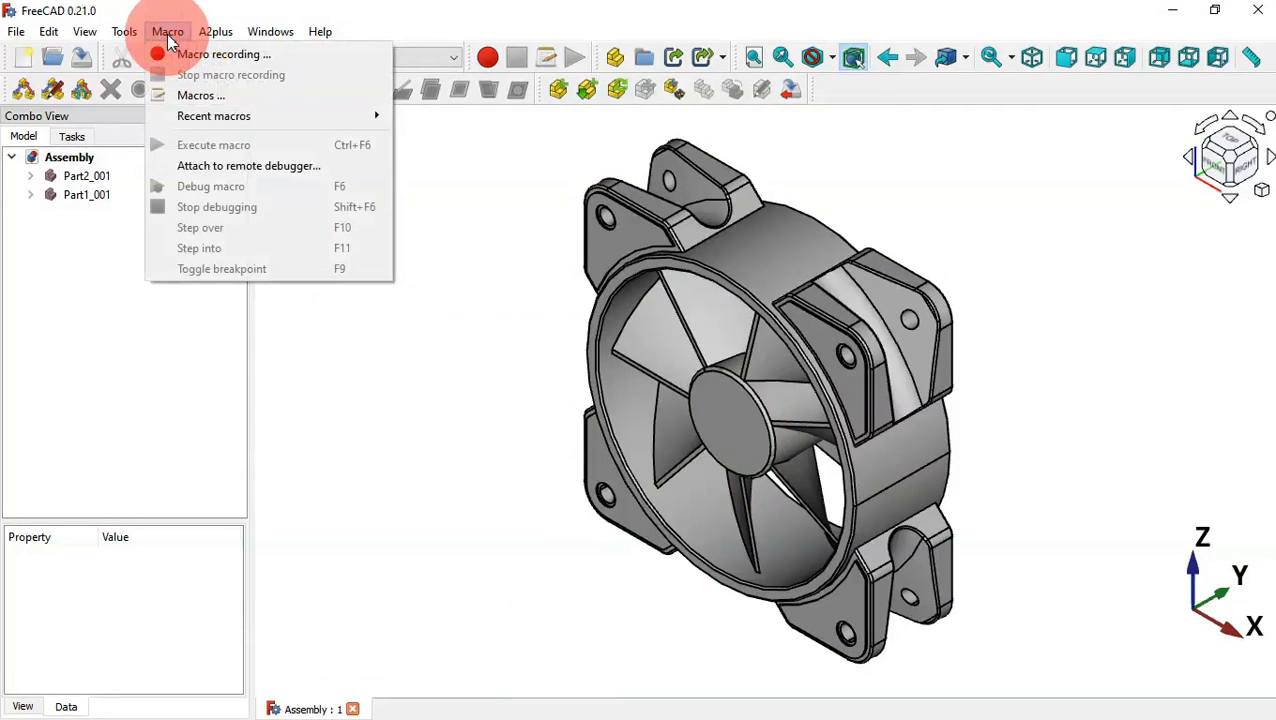
left_click(287, 103)
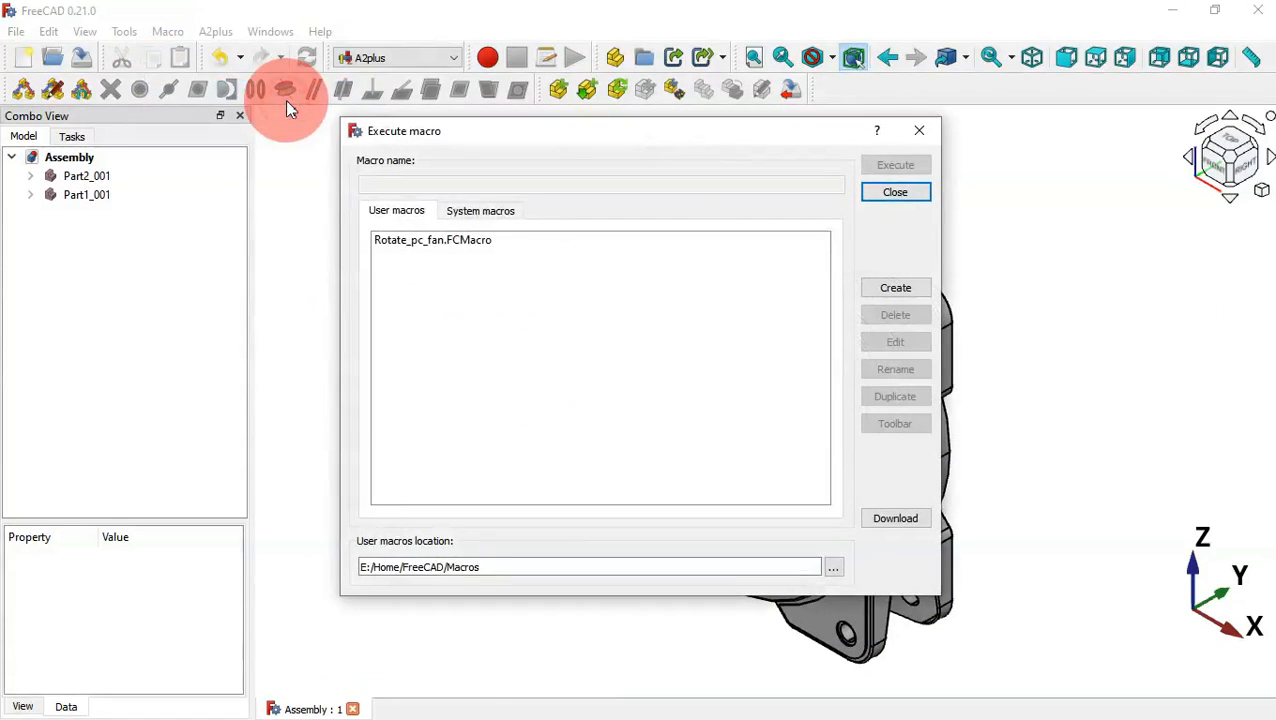
left_click(896, 300)
left_click(558, 366)
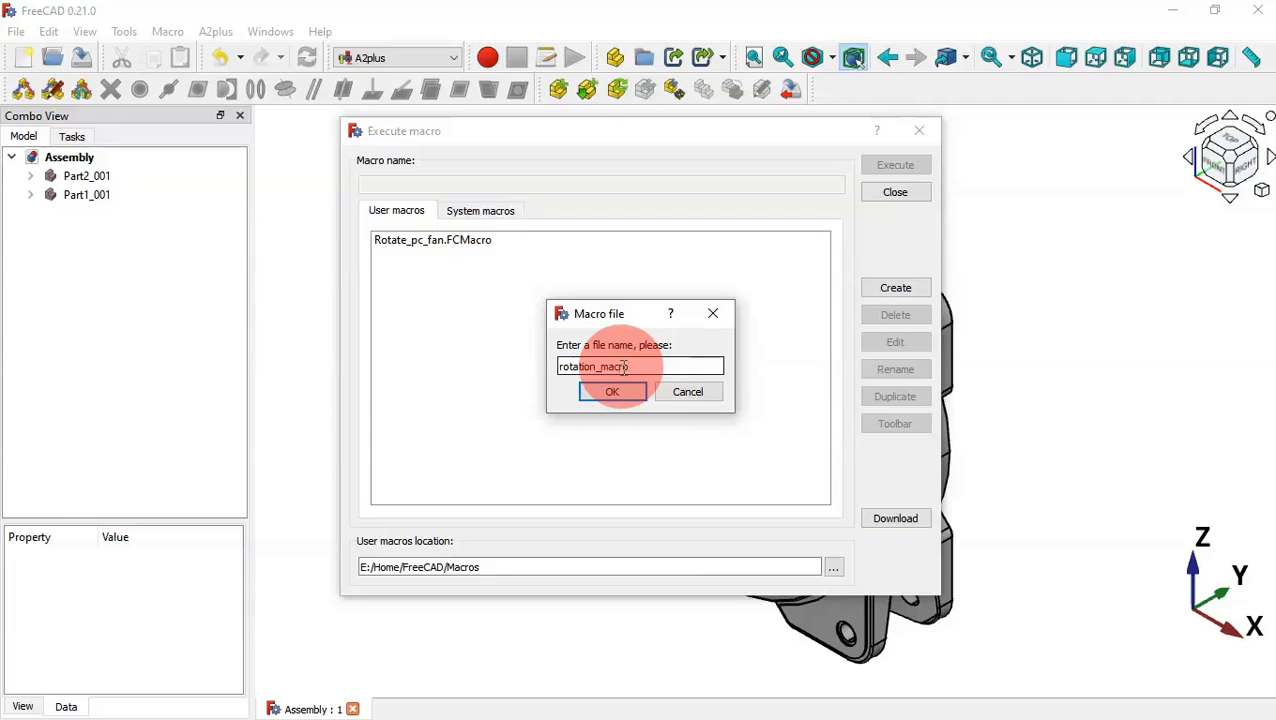
key("Return")
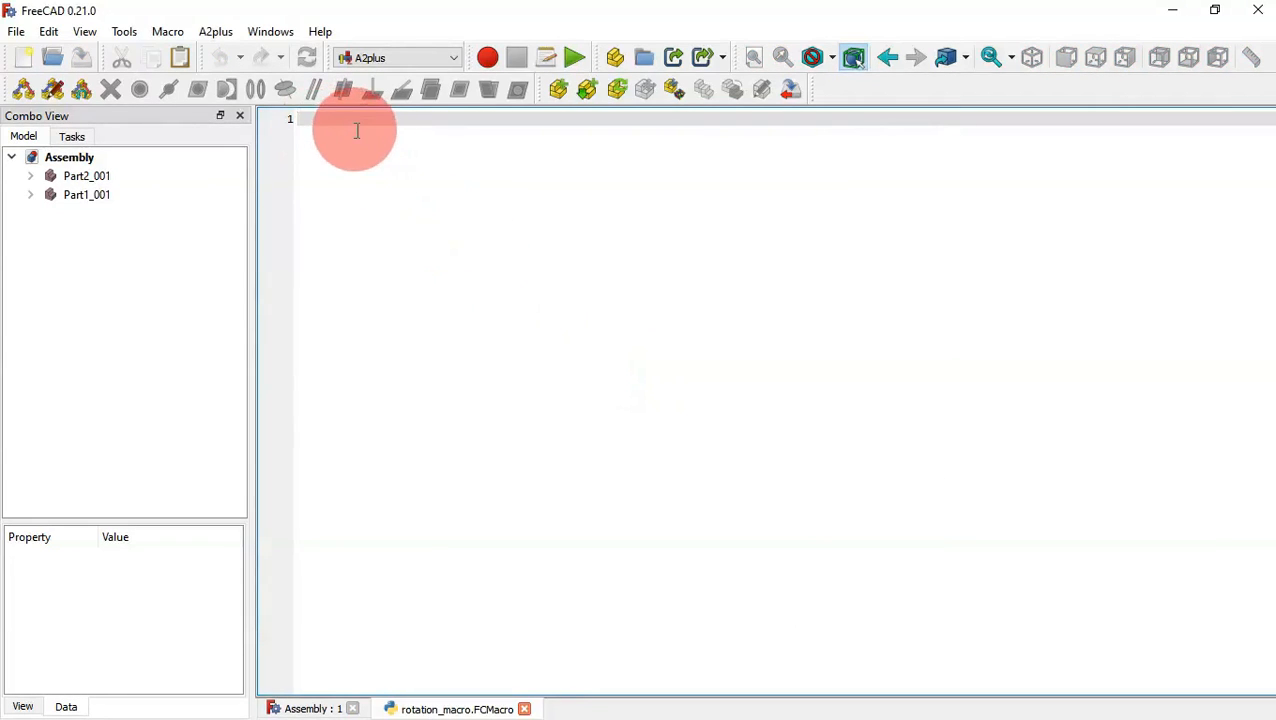
key("ctrl+v")
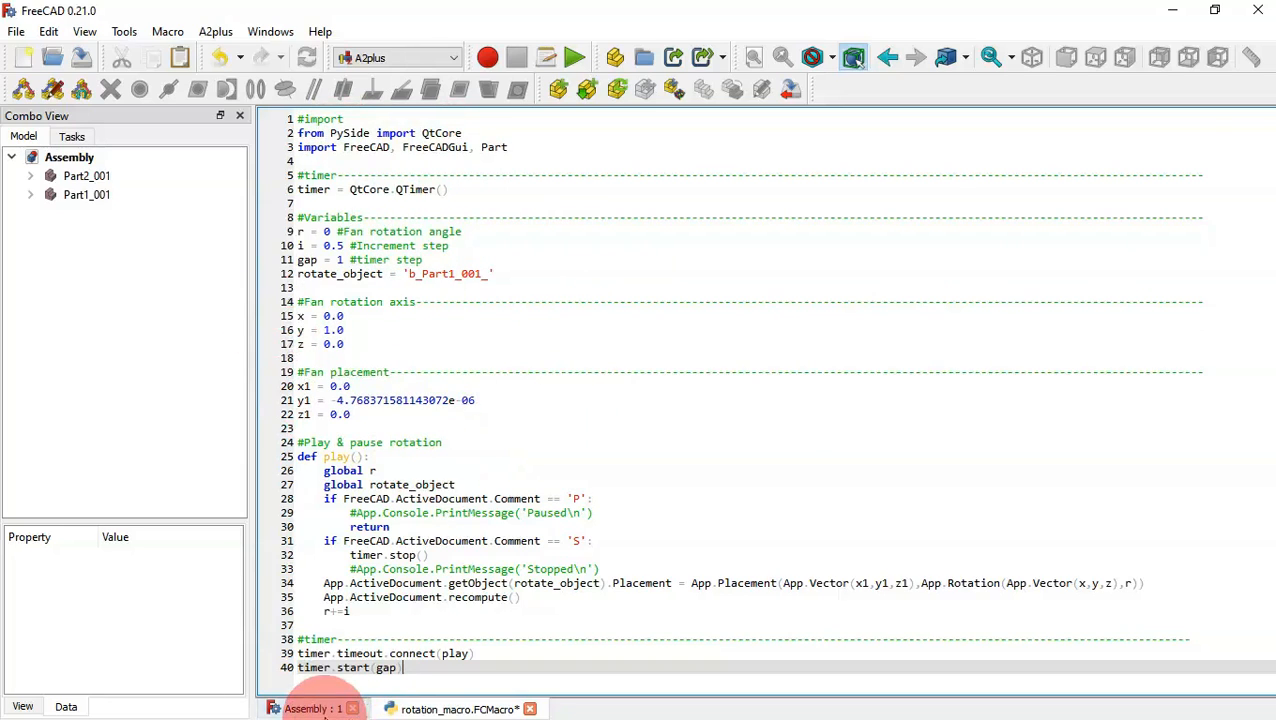
Step: Tile the Assembly view and the rotation_macro editor side by side
left_click(310, 709)
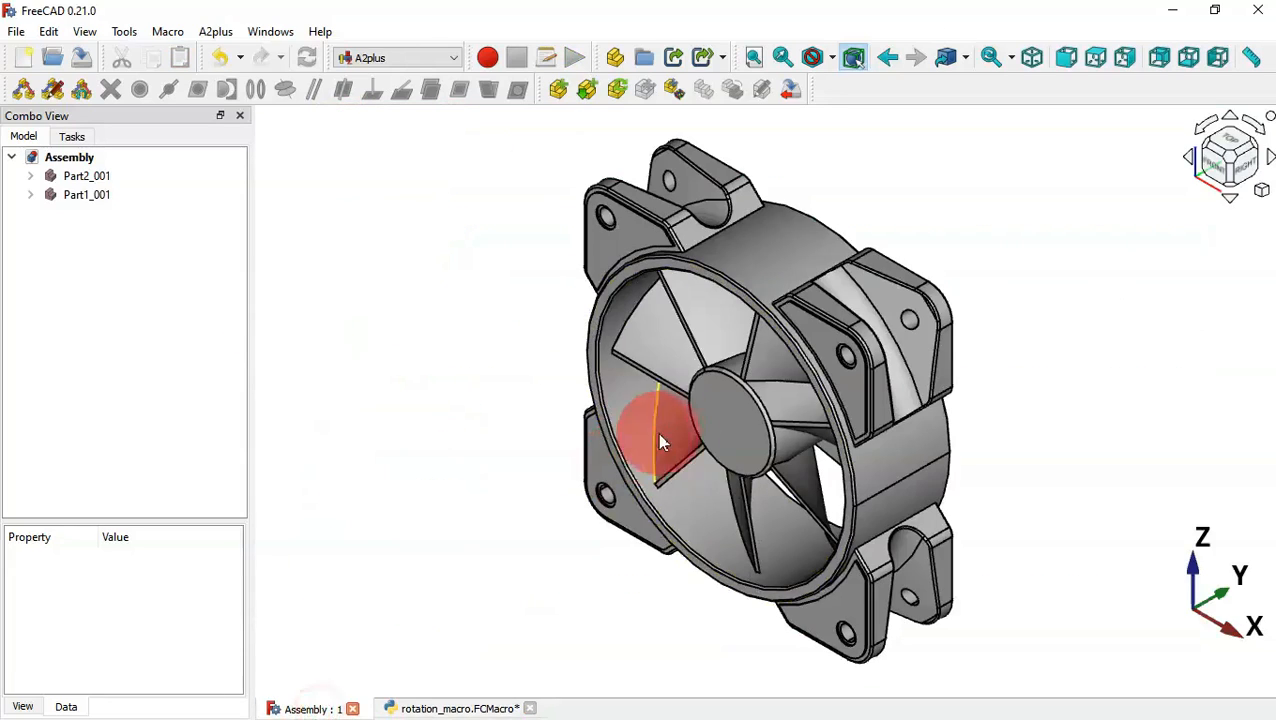
left_click(457, 706)
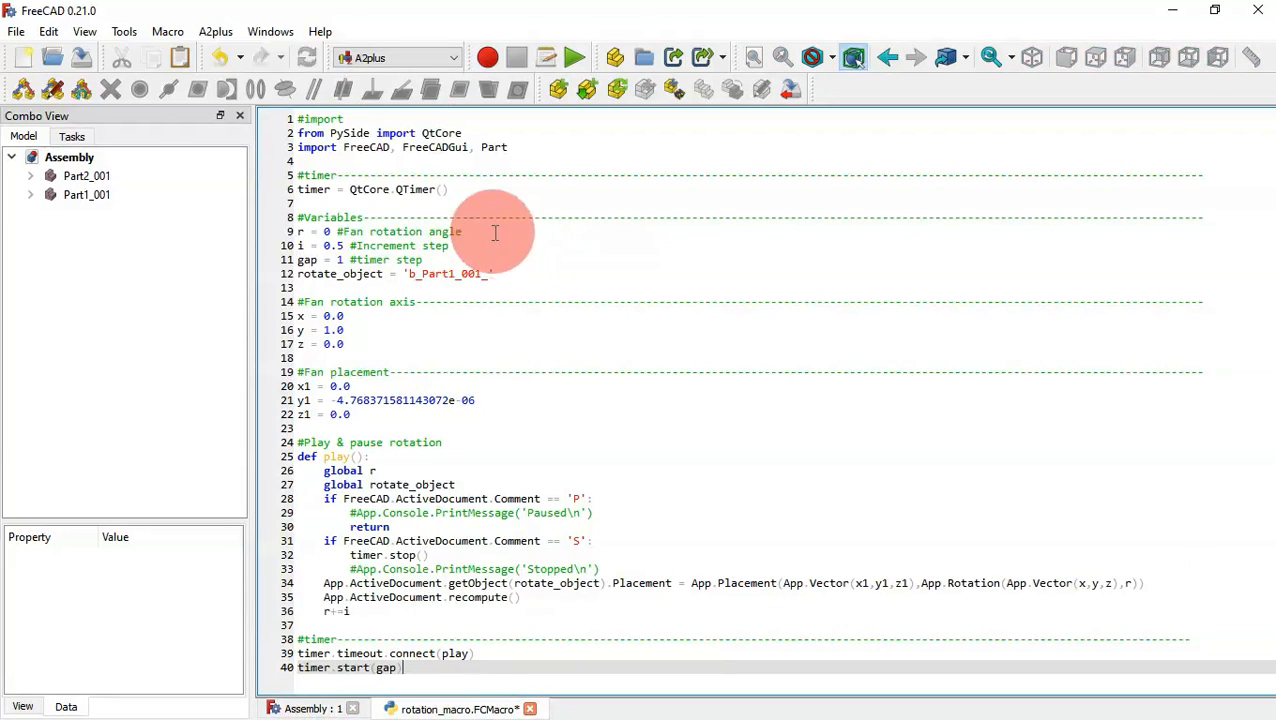
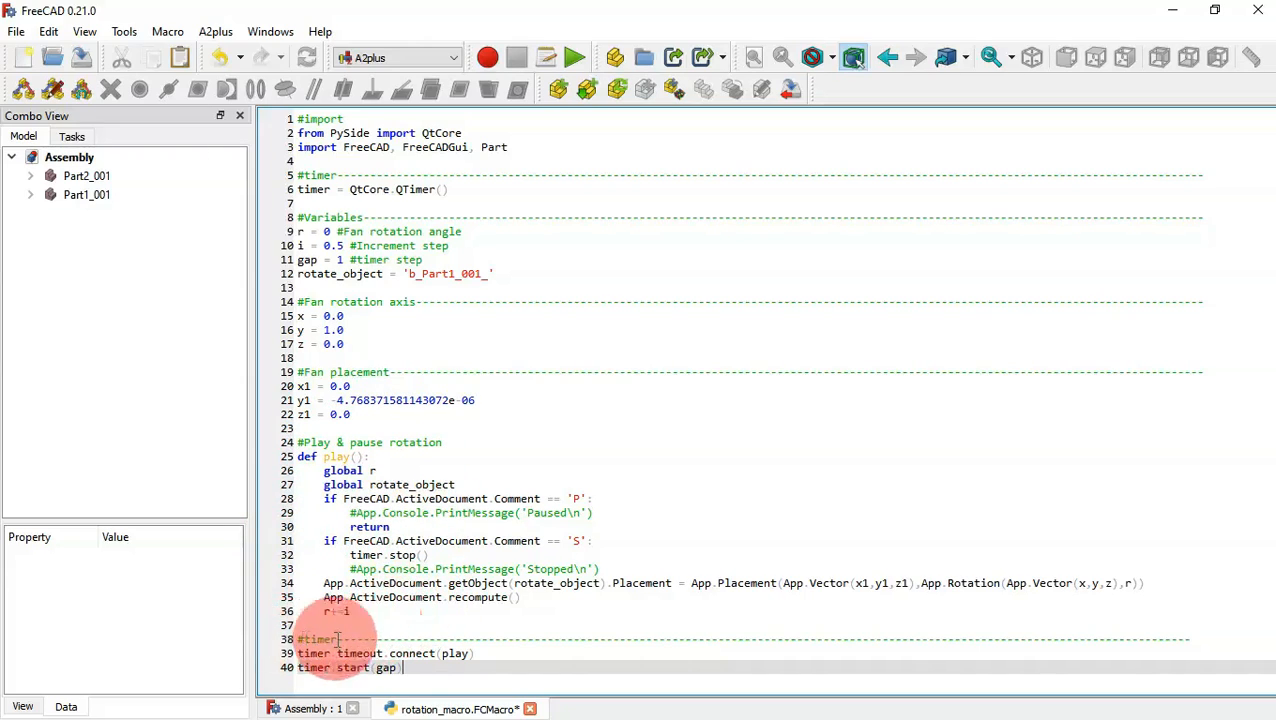
left_click(433, 606)
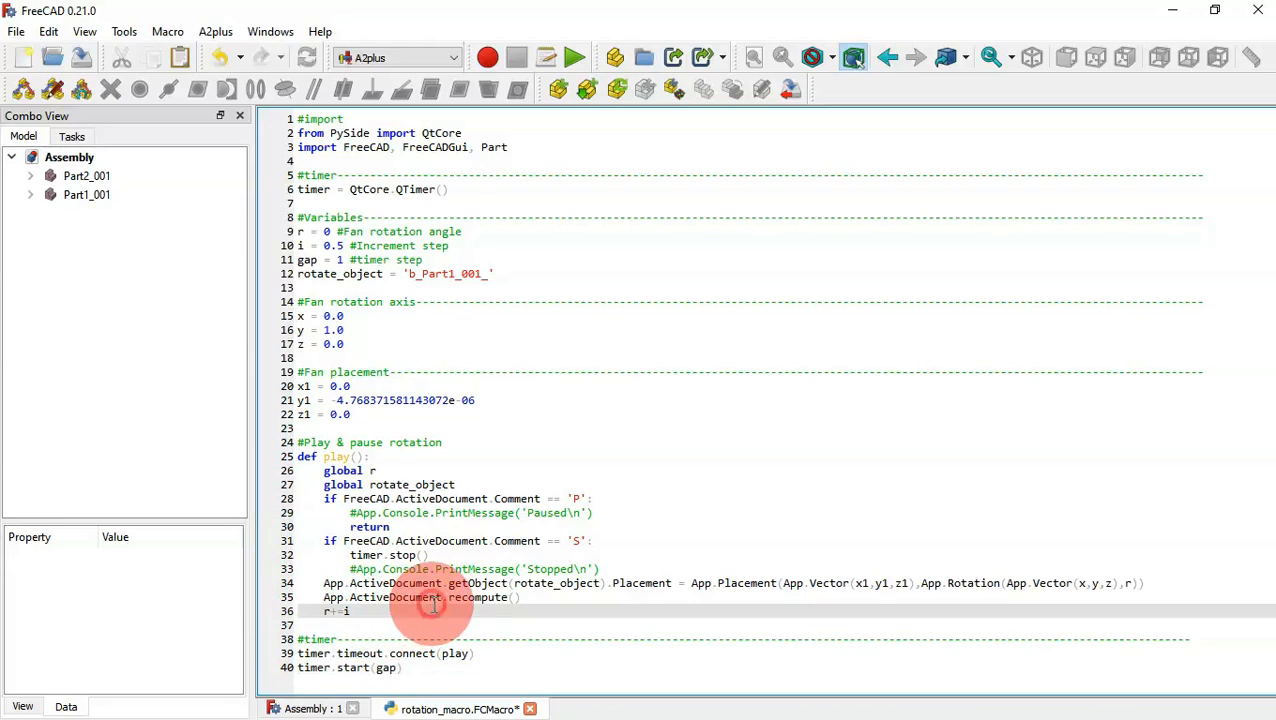
left_click(303, 709)
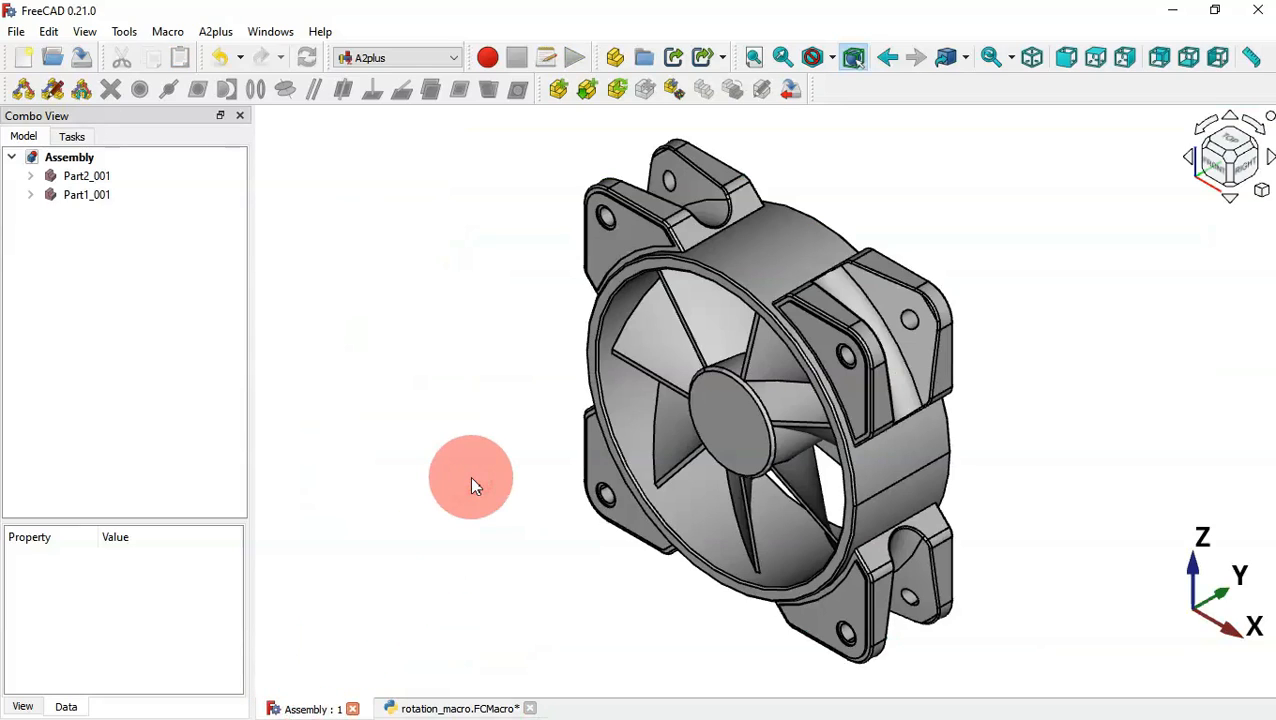
left_click(289, 32)
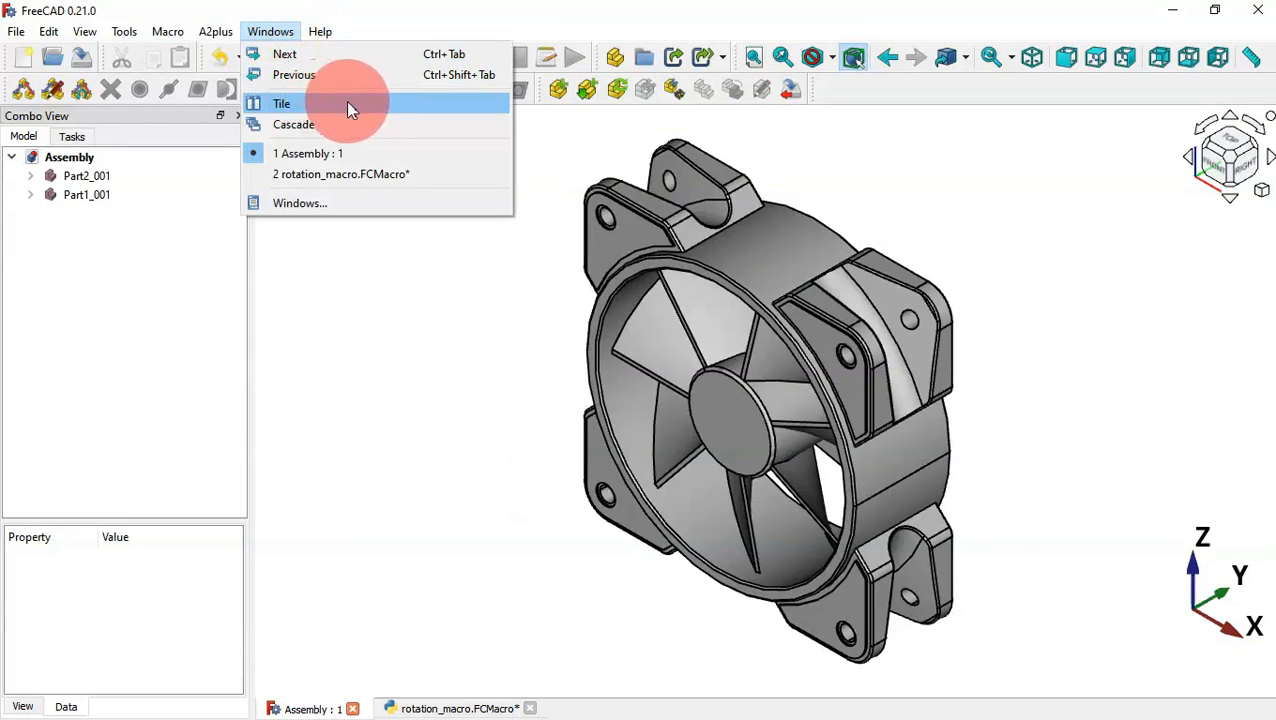
left_click(377, 103)
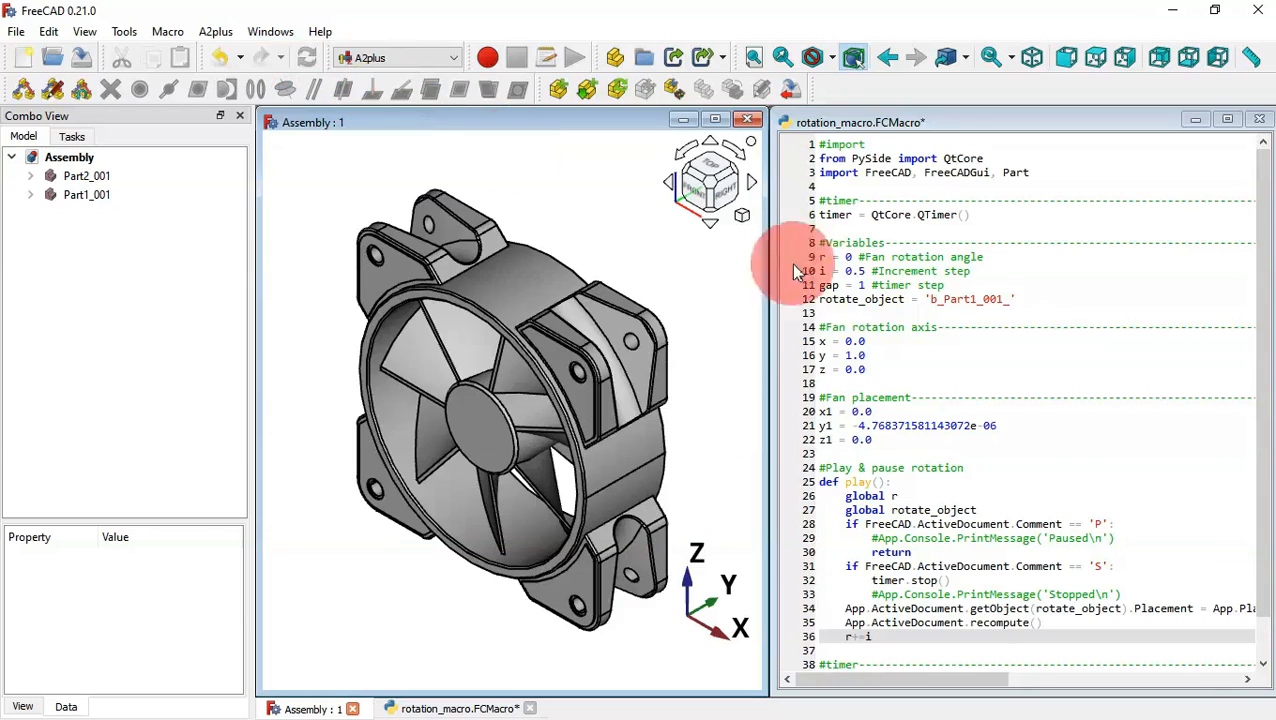
left_click(446, 231)
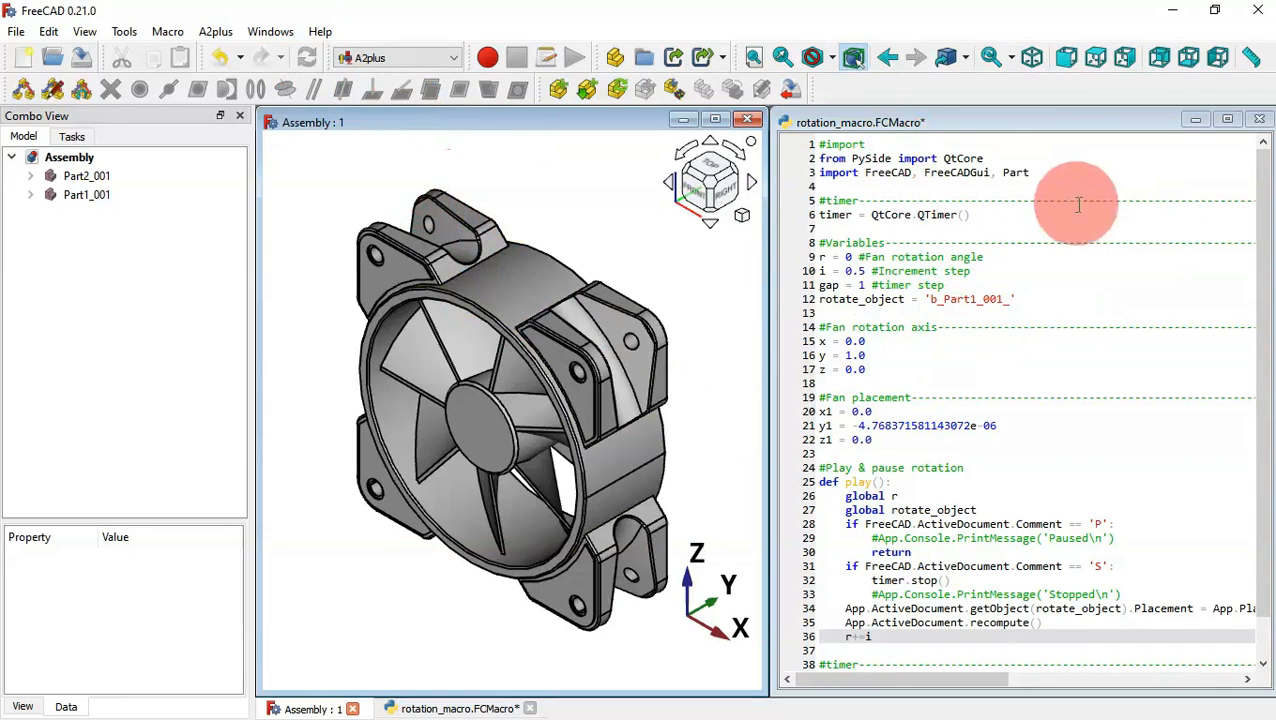
Step: Examine the macro's rotate_object variable, rotation axis, placement values and play function alongside the fan model
left_click(910, 299)
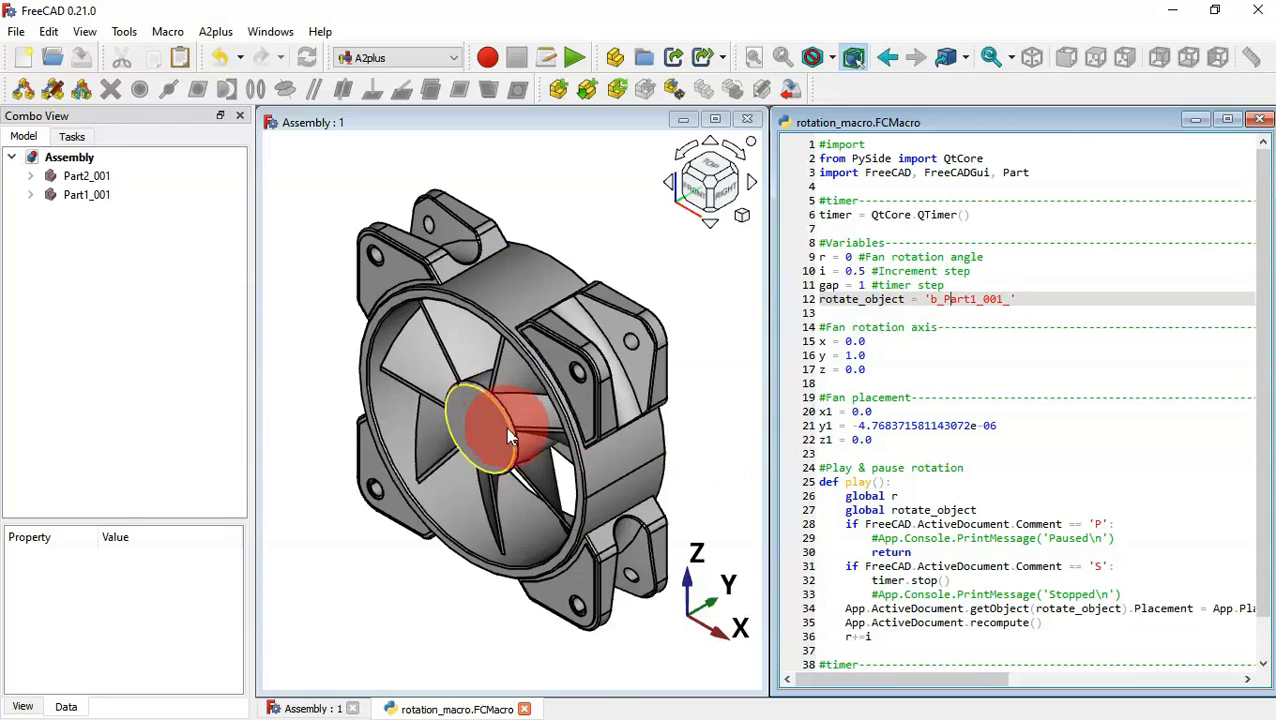
left_click(984, 311)
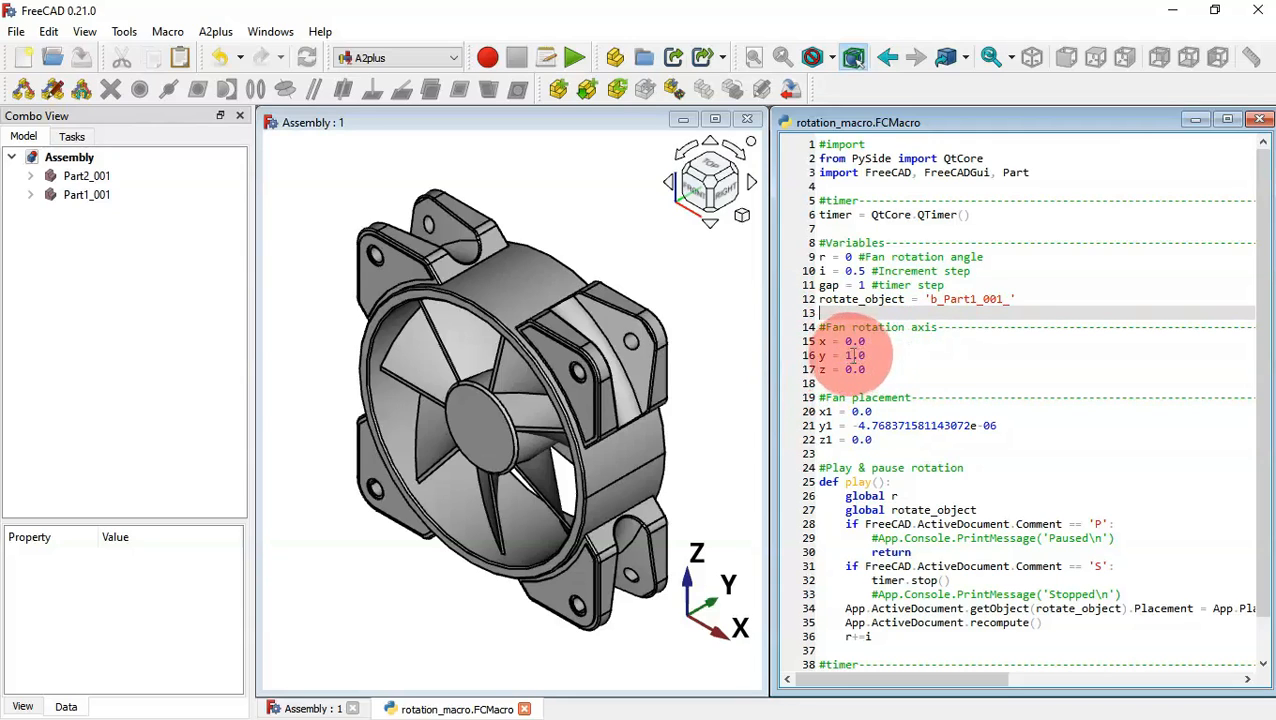
left_click(846, 355)
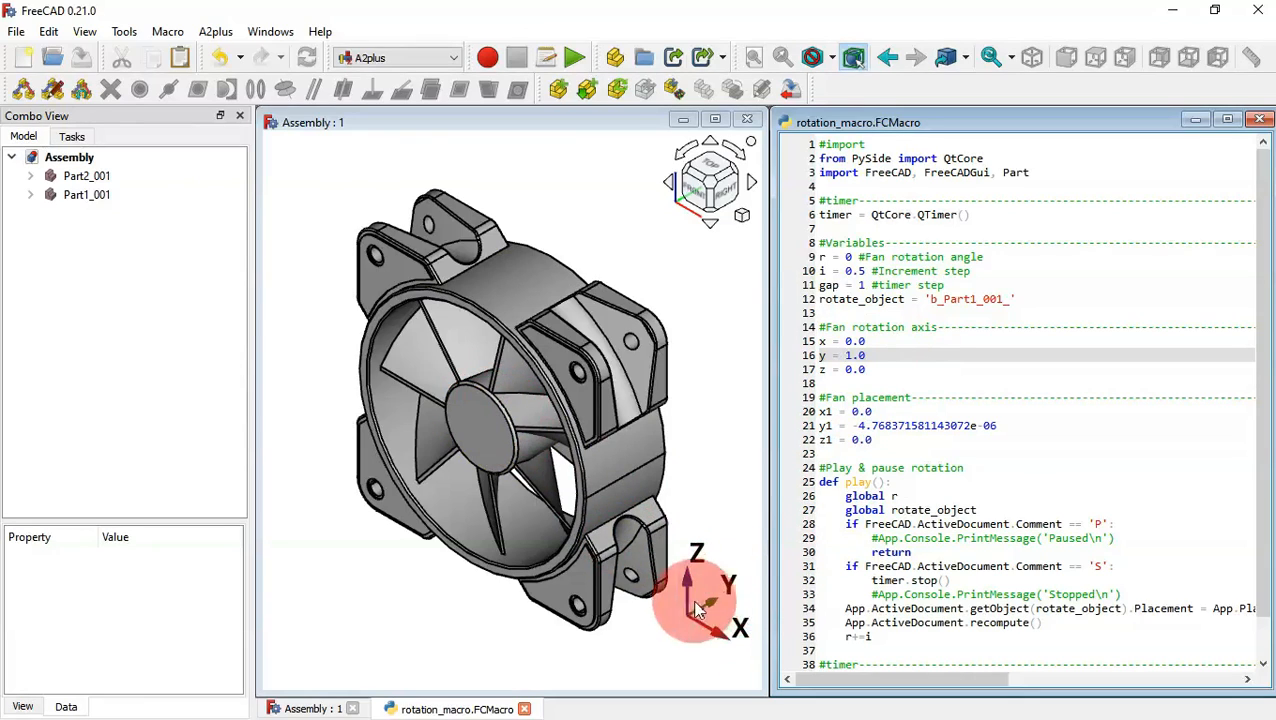
left_click(856, 510)
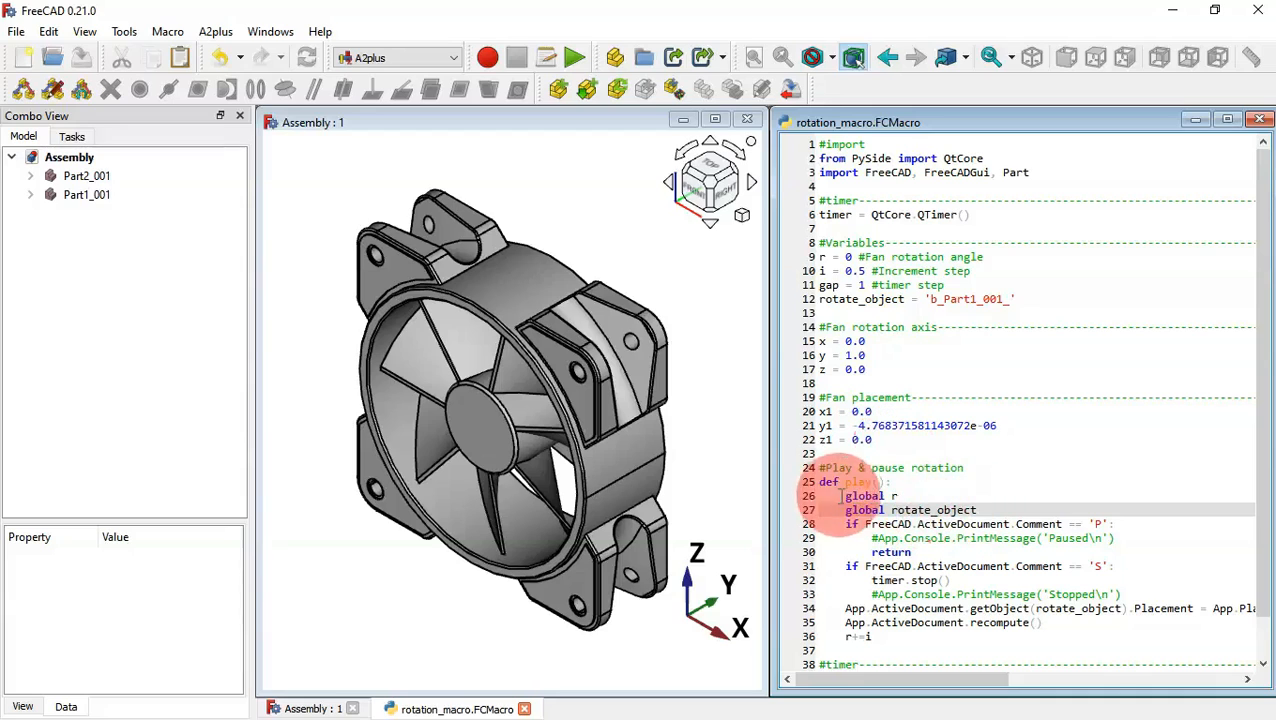
scroll(1253, 512, "down", 1)
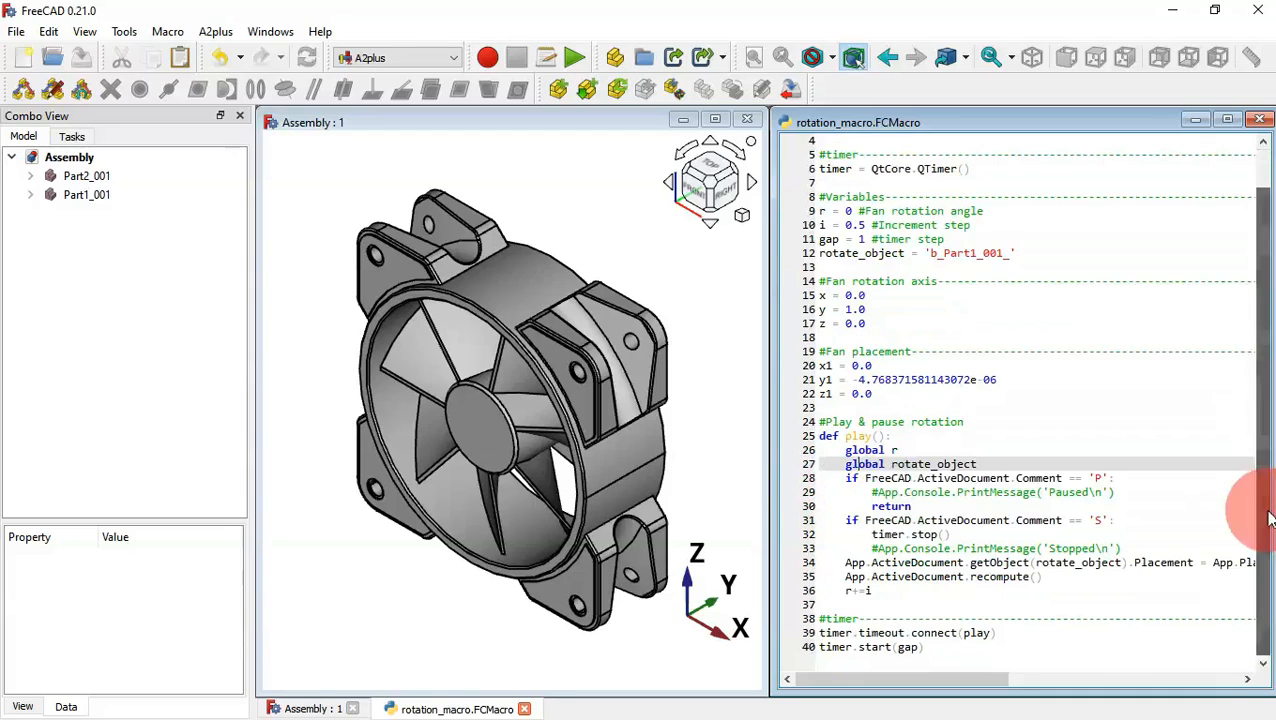
left_click(962, 452)
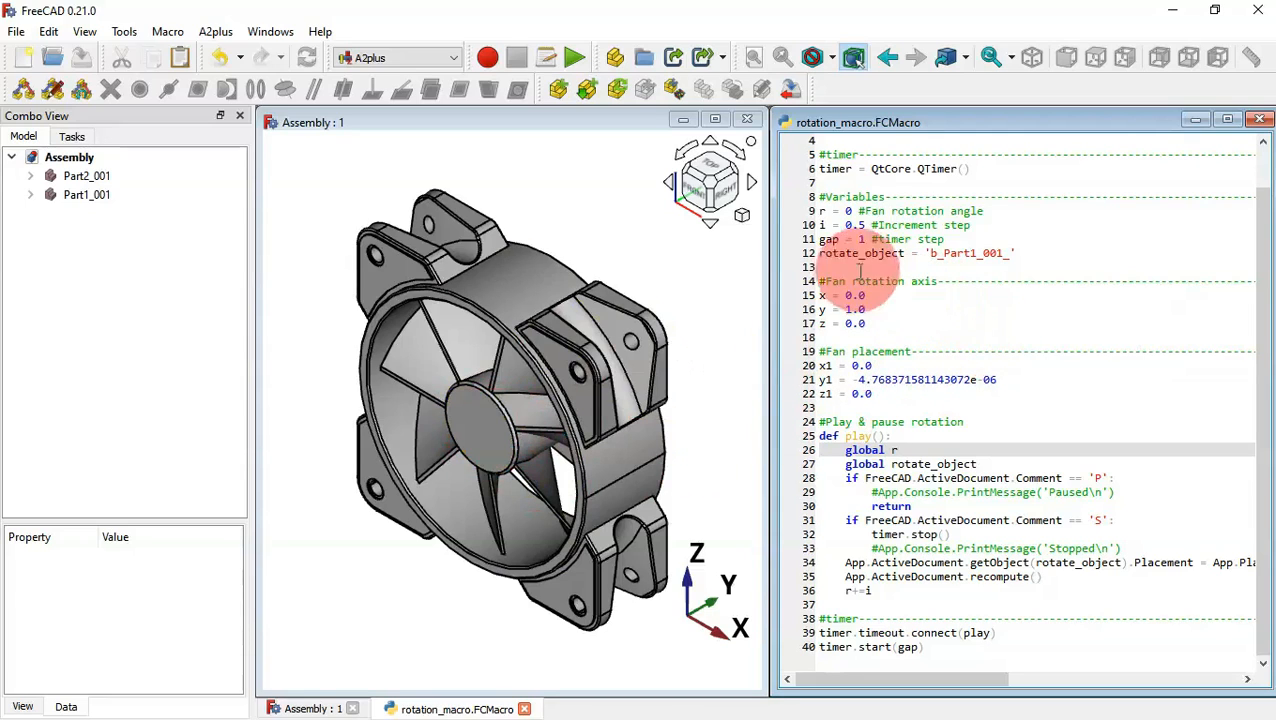
left_click(987, 312)
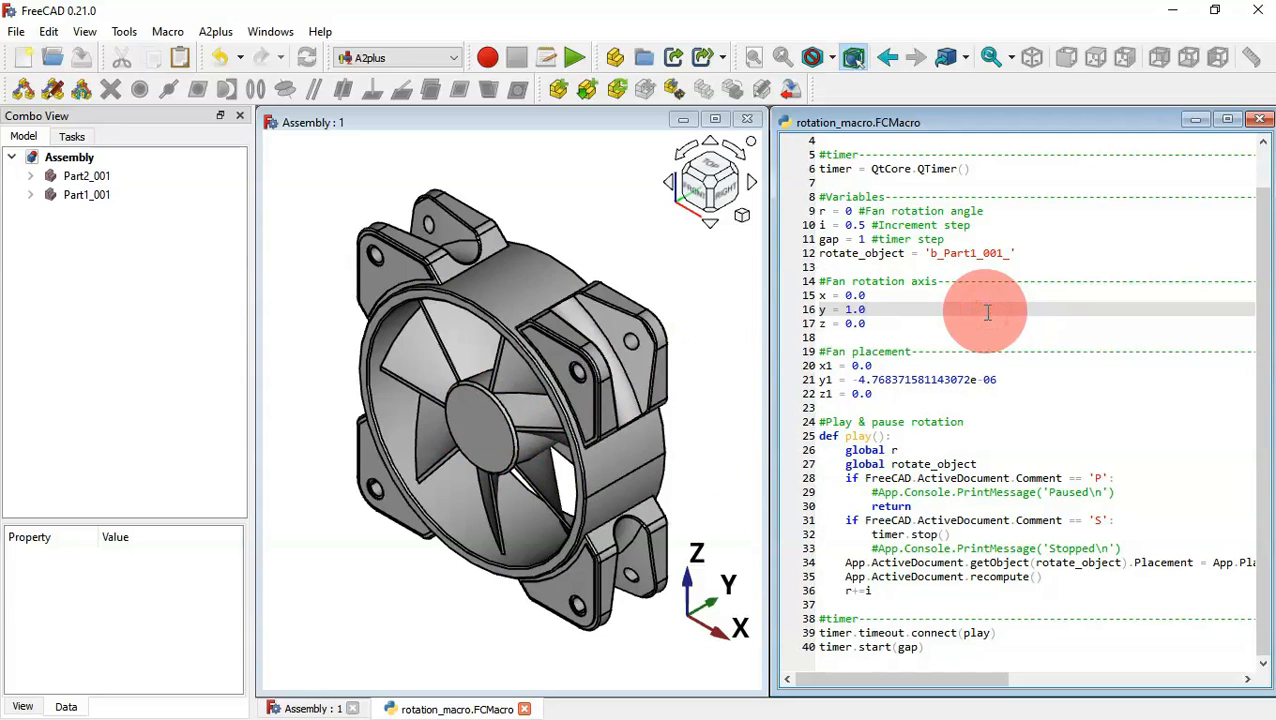
Step: Display the Python console below the tiled windows
left_click(88, 33)
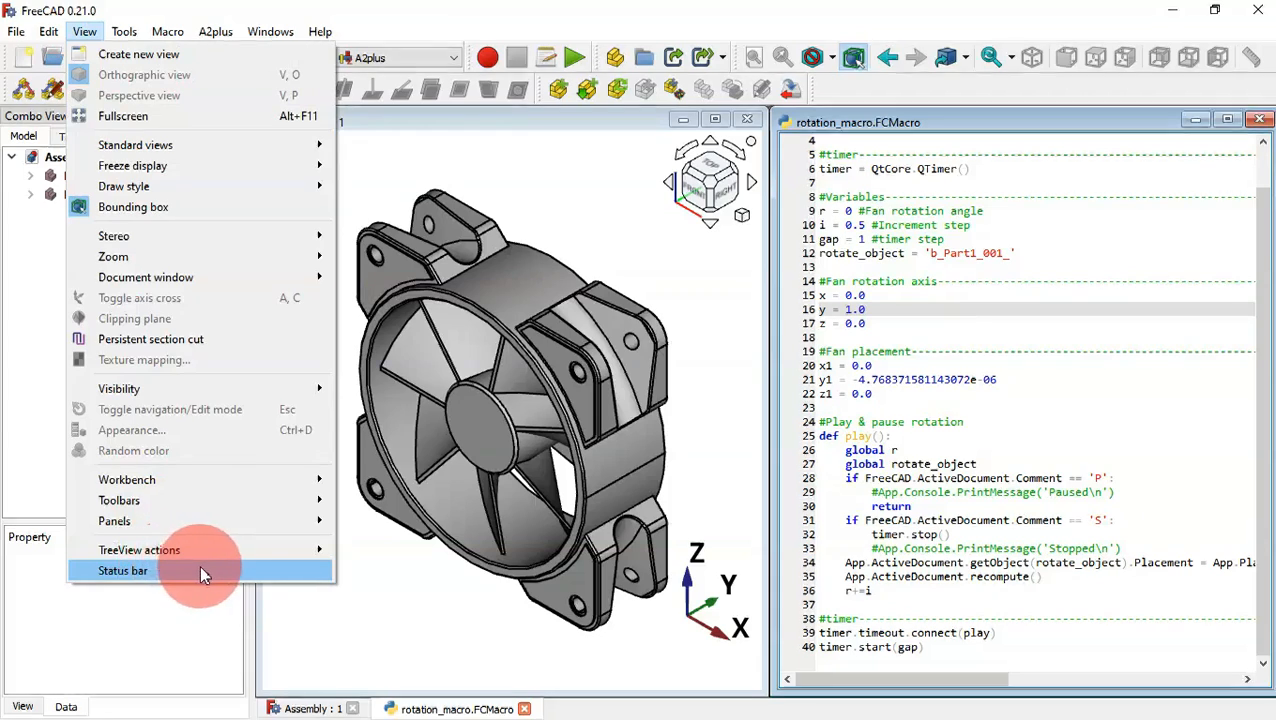
mouse_move(250, 524)
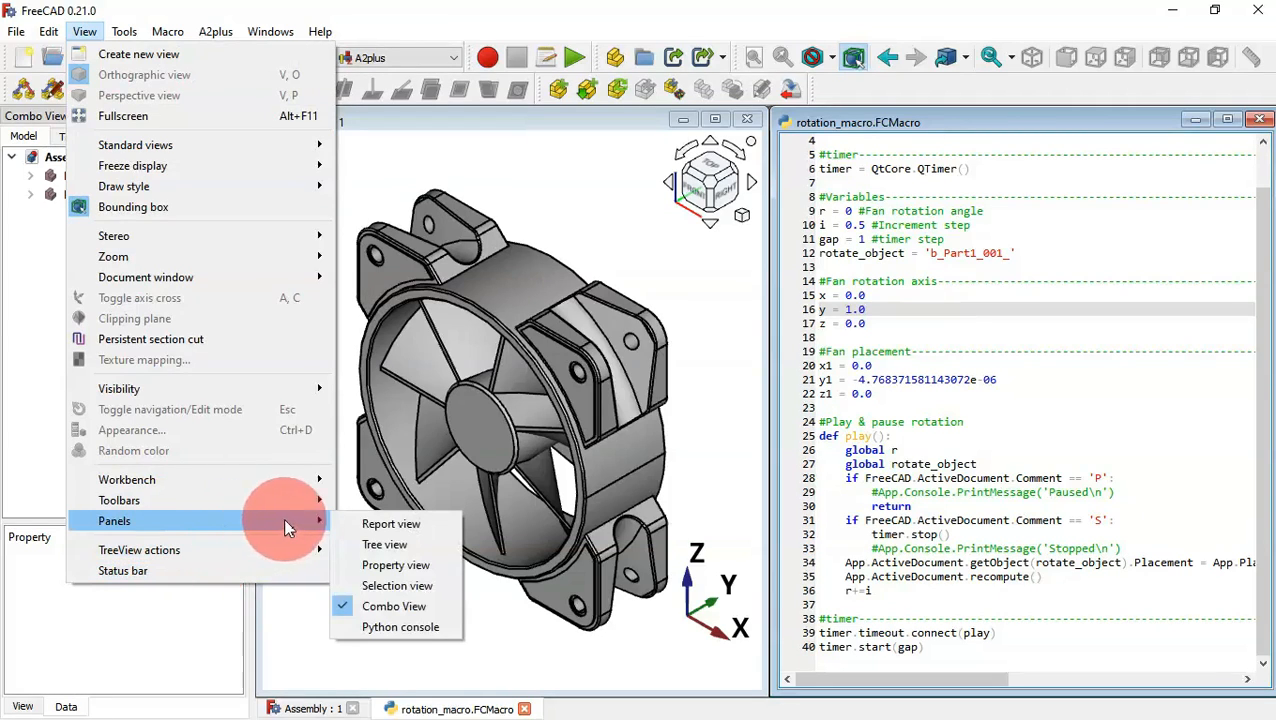
left_click(425, 630)
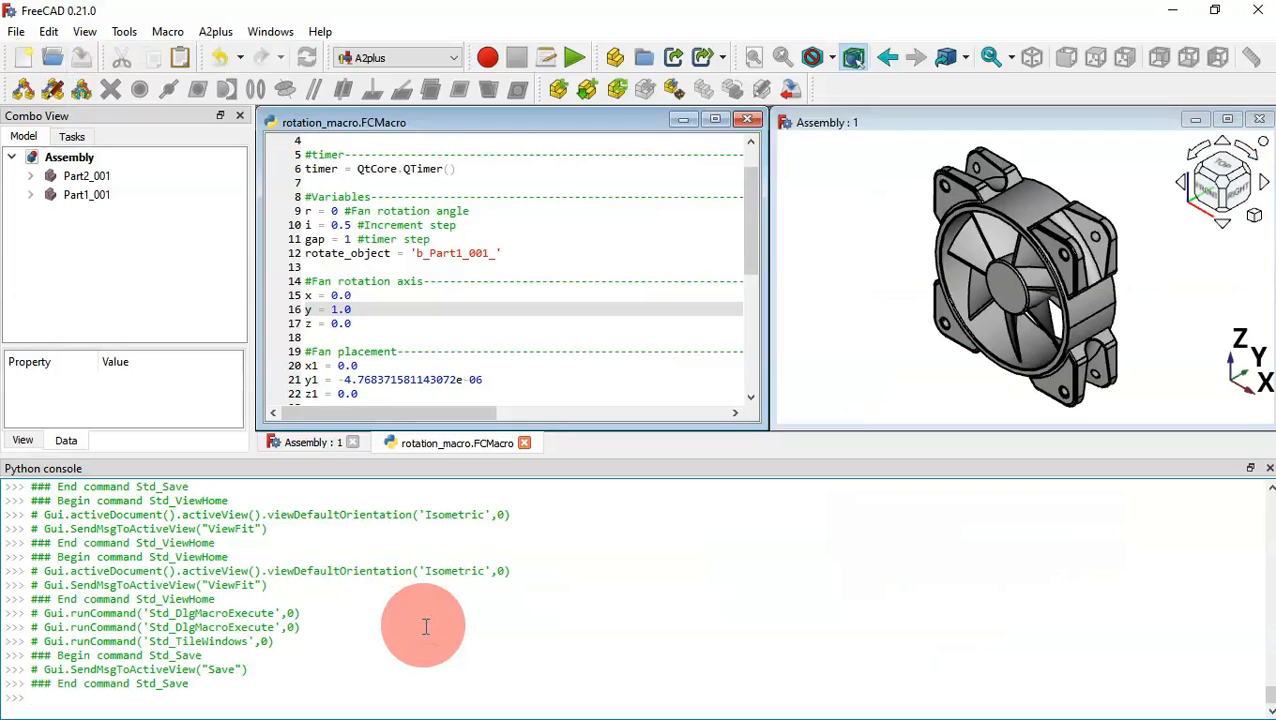
Step: Select the rotor, enlarge the property area, and expand the rotor's Placement down to the Axis and Position components
left_click(1010, 287)
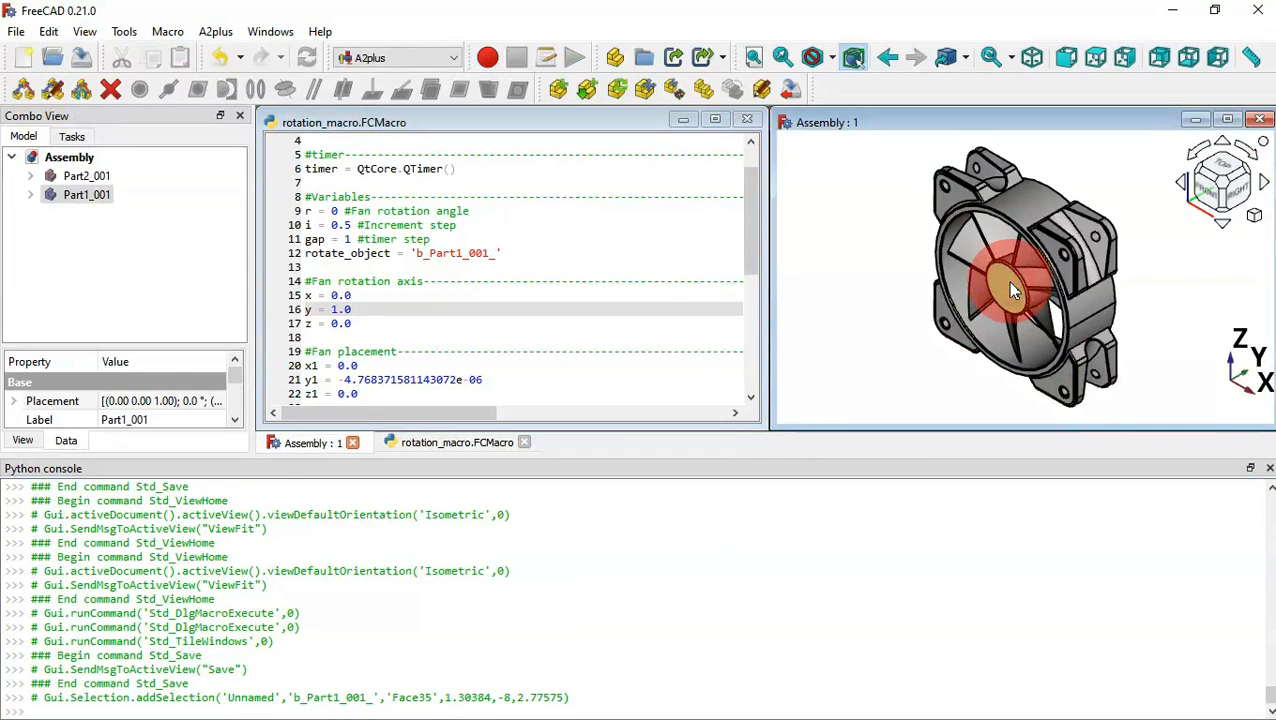
left_click_drag(142, 347, 139, 203)
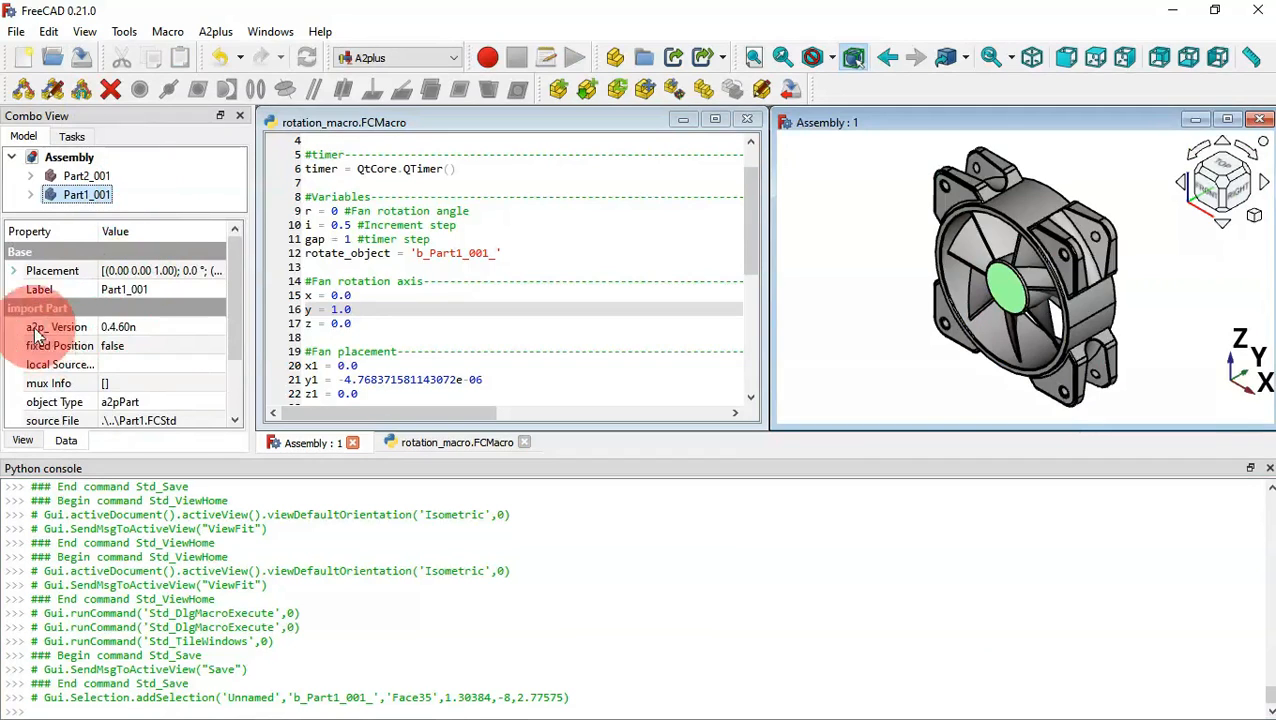
left_click(13, 271)
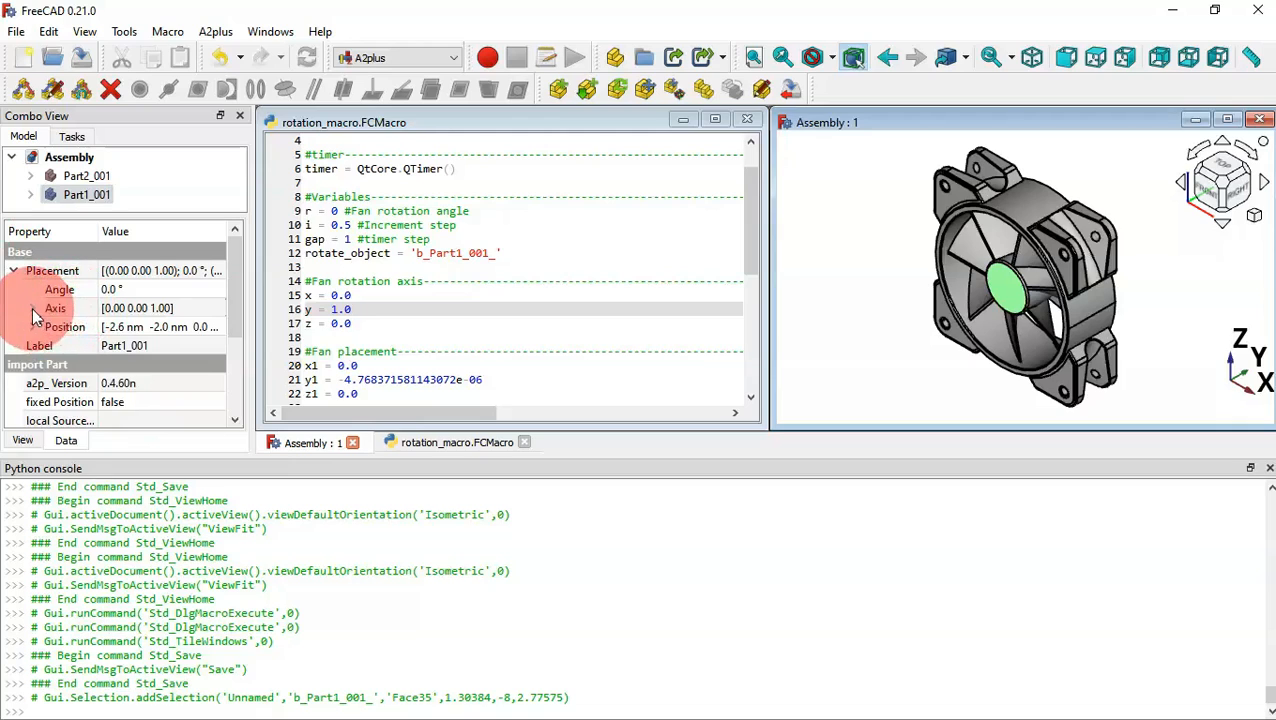
left_click(33, 310)
left_click(34, 380)
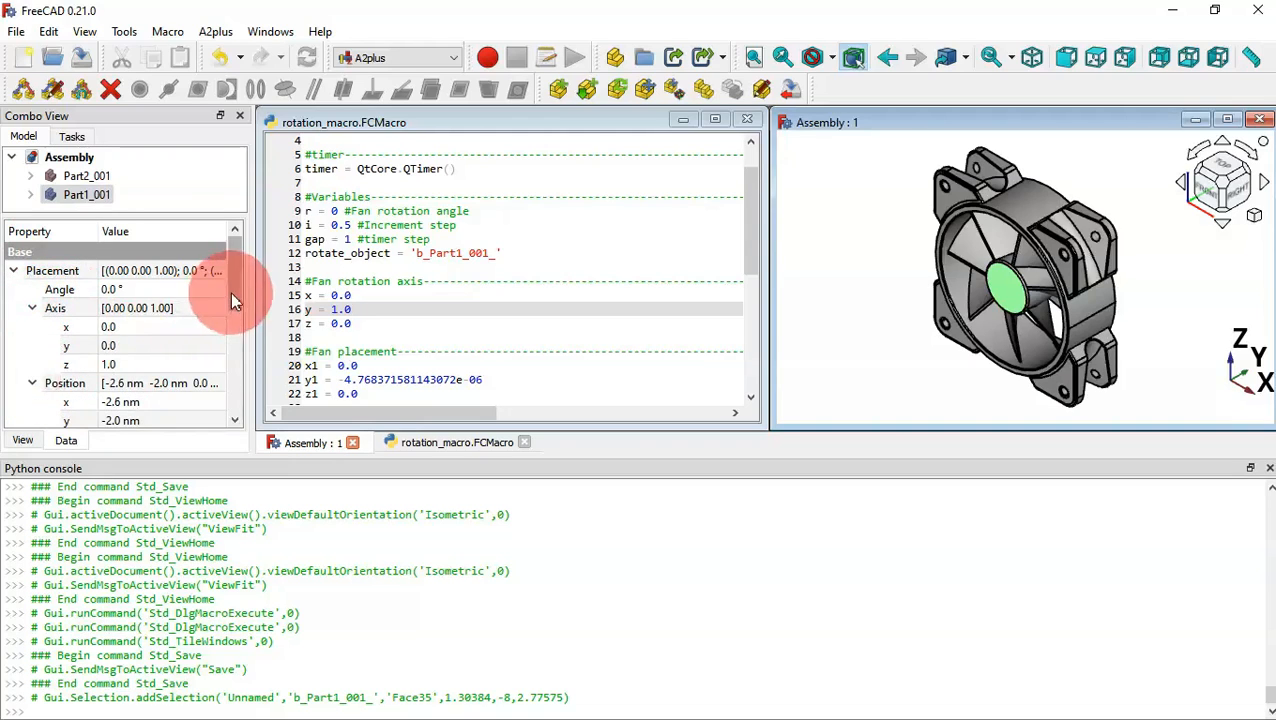
scroll(230, 292, "down", 1)
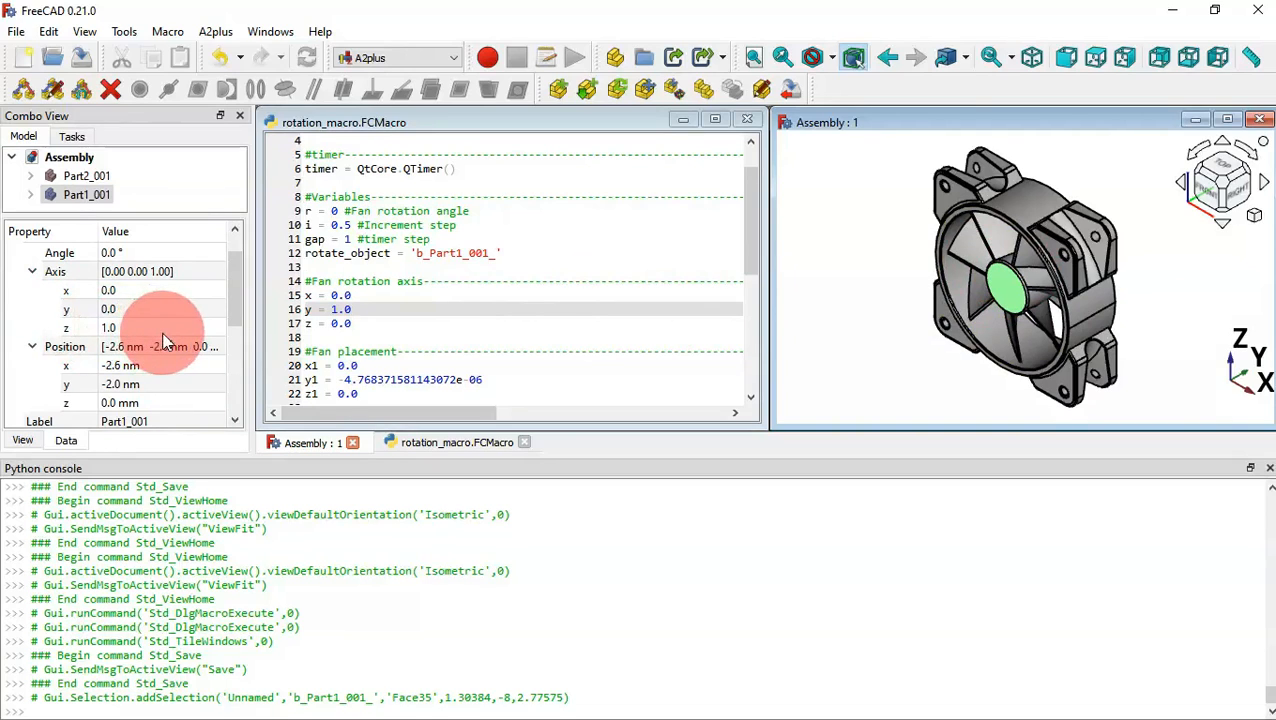
Step: Increase the rotor's Placement angle in 1° increments up to 34° with the rotation axis along z
left_click(180, 251)
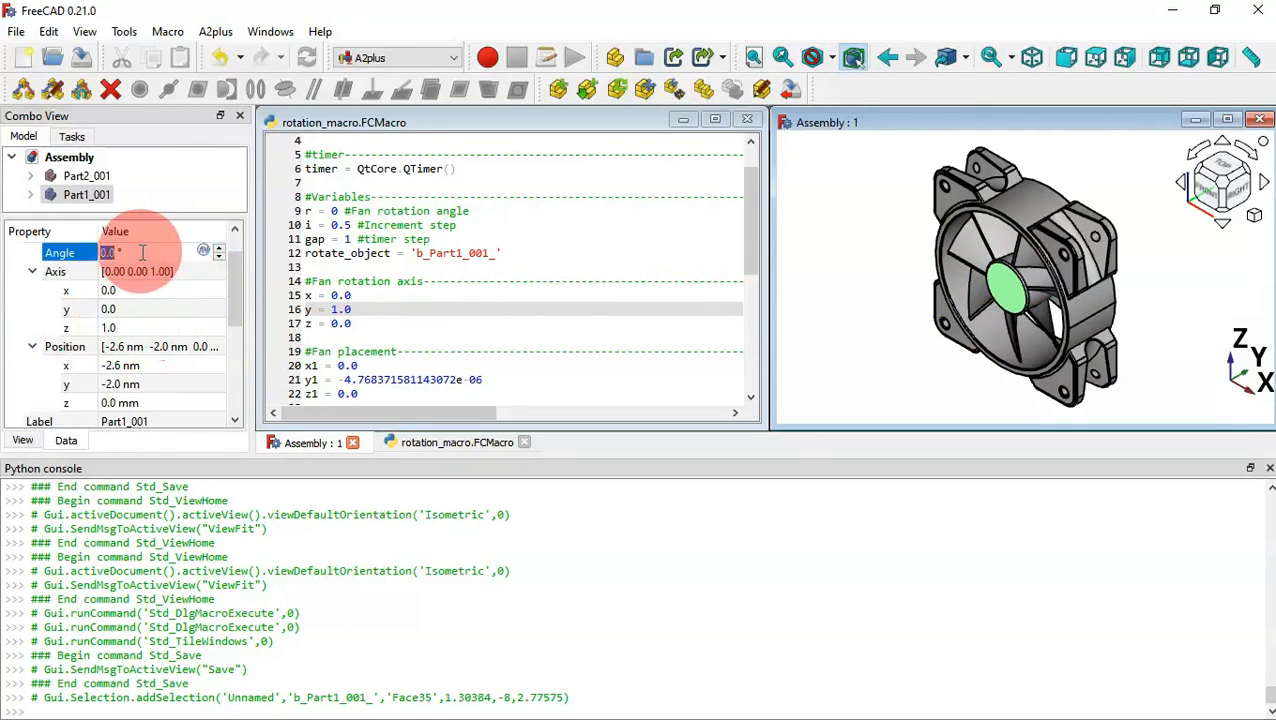
left_click(220, 249)
left_click(220, 249)
left_click(220, 249)
left_click(220, 249)
left_click(220, 249)
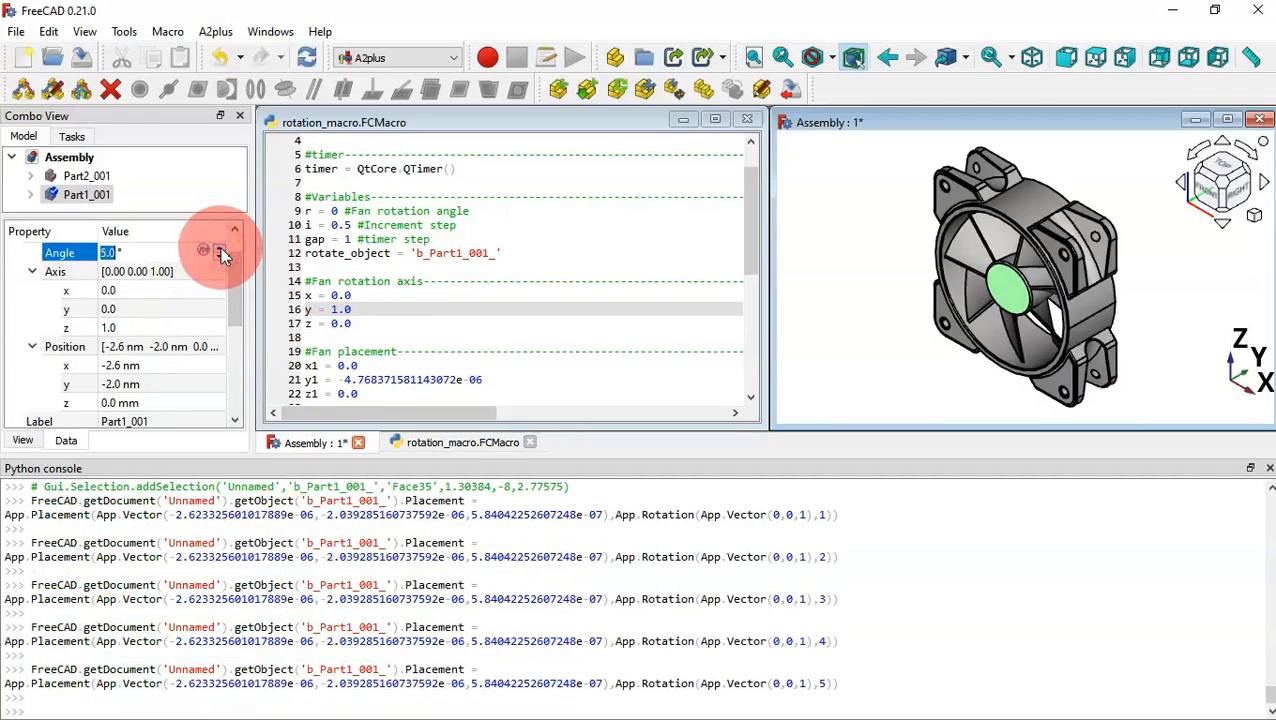
left_click(220, 249)
left_click(220, 249)
left_click(220, 249)
left_click_drag(221, 251, 221, 251)
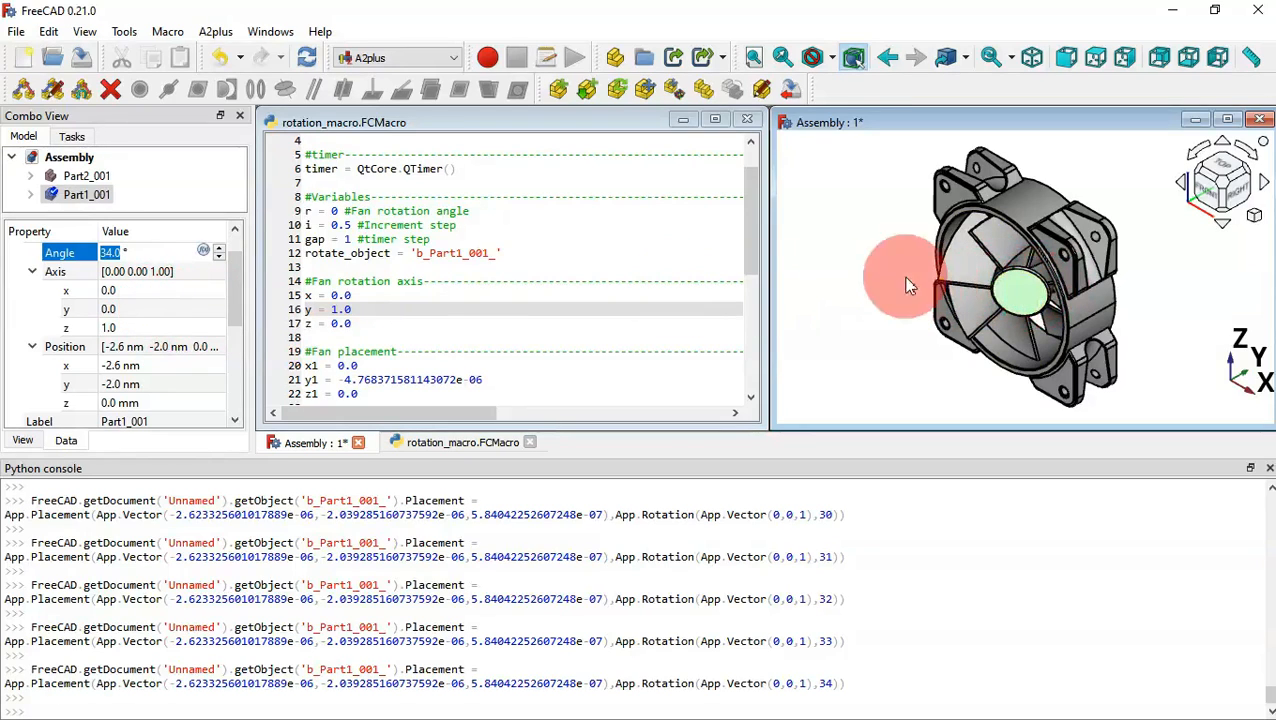
Step: Reset the rotor's Placement angle to 0°
left_click(172, 256)
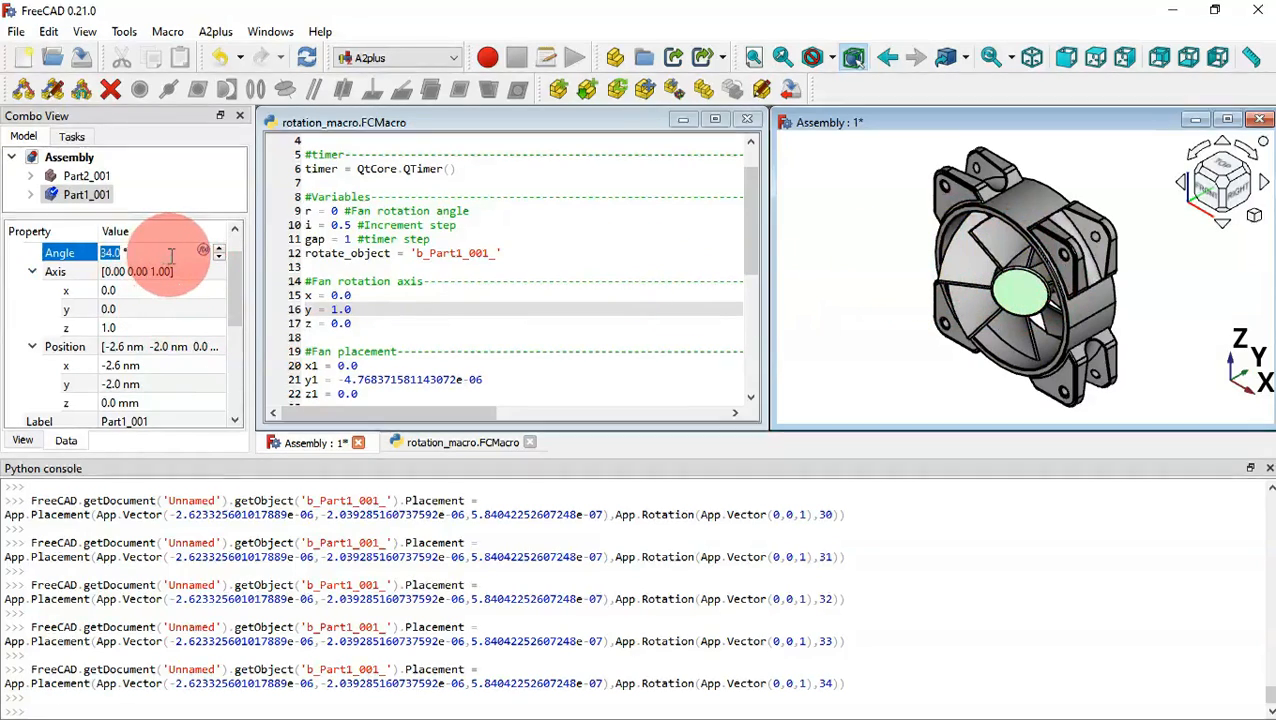
double_click(101, 256)
key("BackSpace")
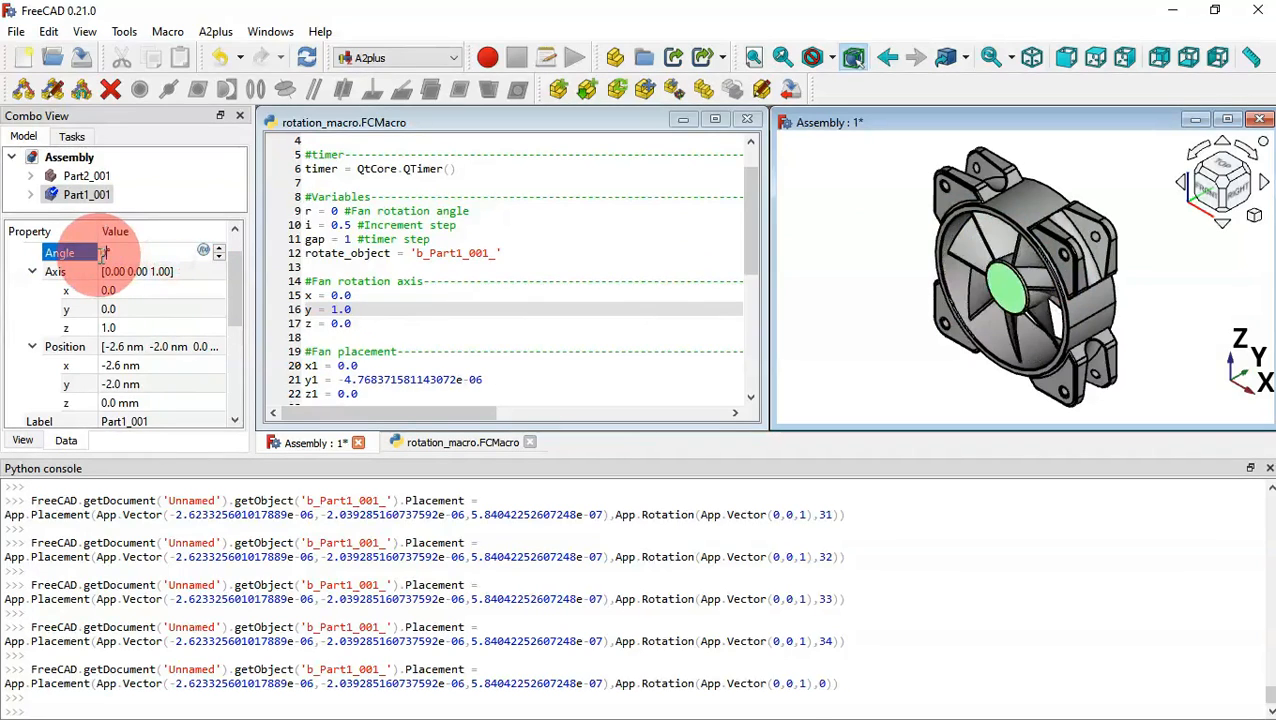
Step: Set the rotor's Placement rotation axis to x 0, y 1, z 0
type("0")
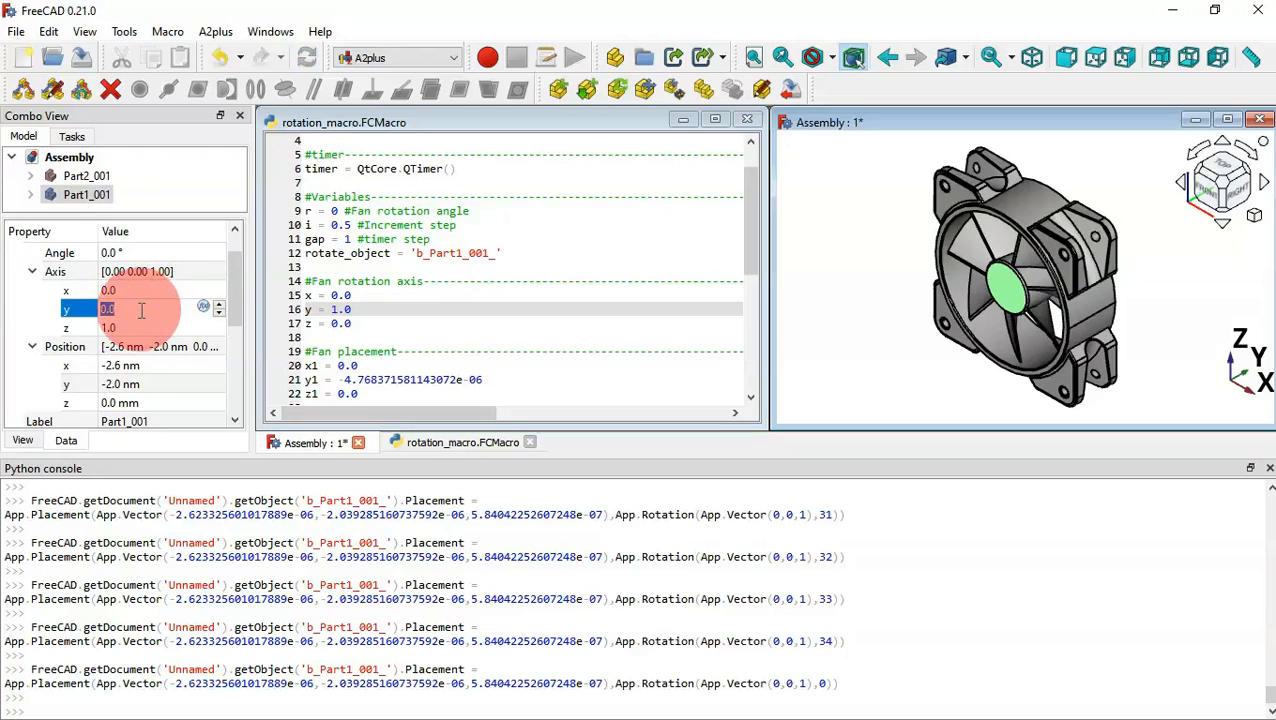
left_click(149, 329)
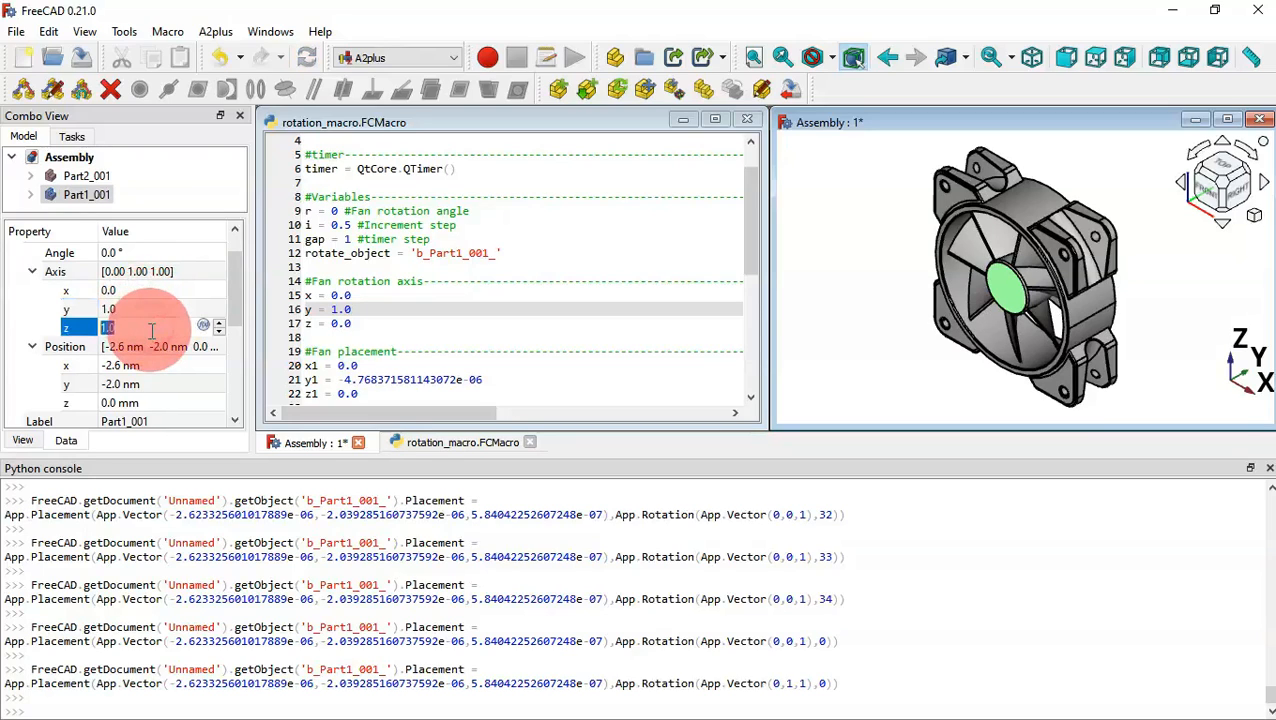
type("0")
Step: Increase the rotor's Placement angle in 1° increments up to 46° about the y axis, and reset it to 0°
left_click(157, 252)
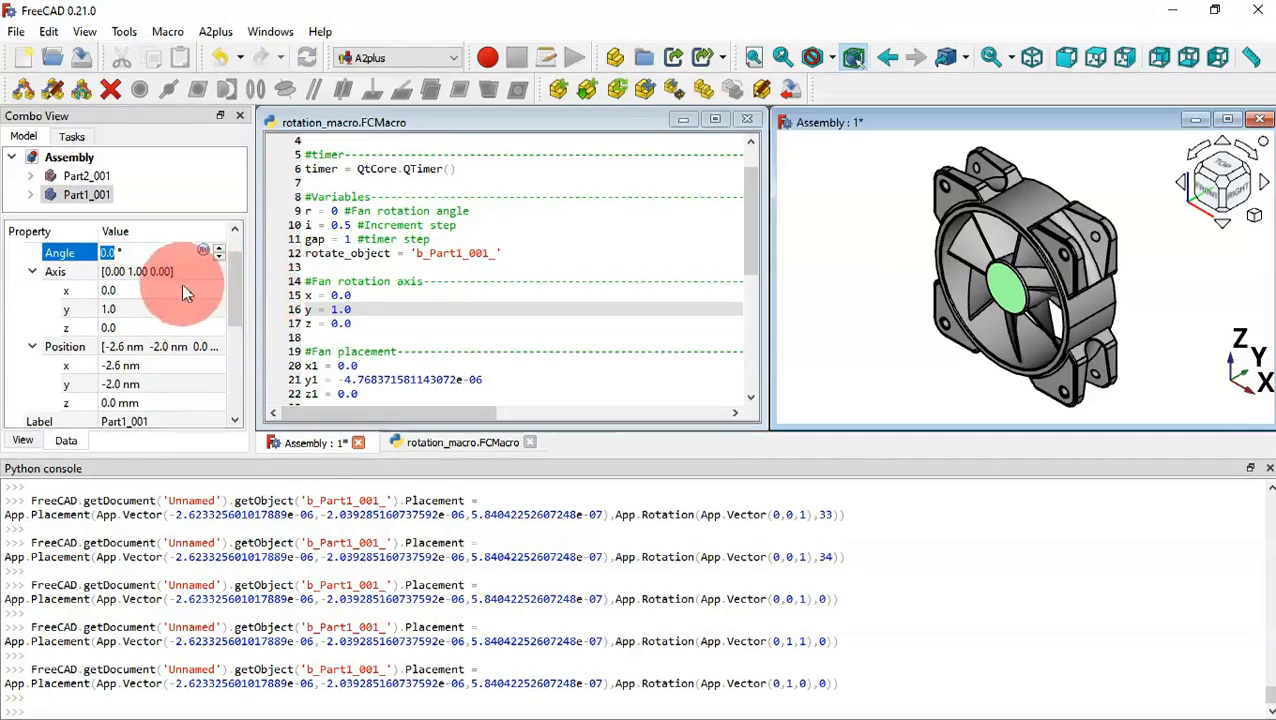
left_click(218, 249)
left_click(218, 249)
left_click_drag(219, 250, 173, 250)
left_click(64, 253)
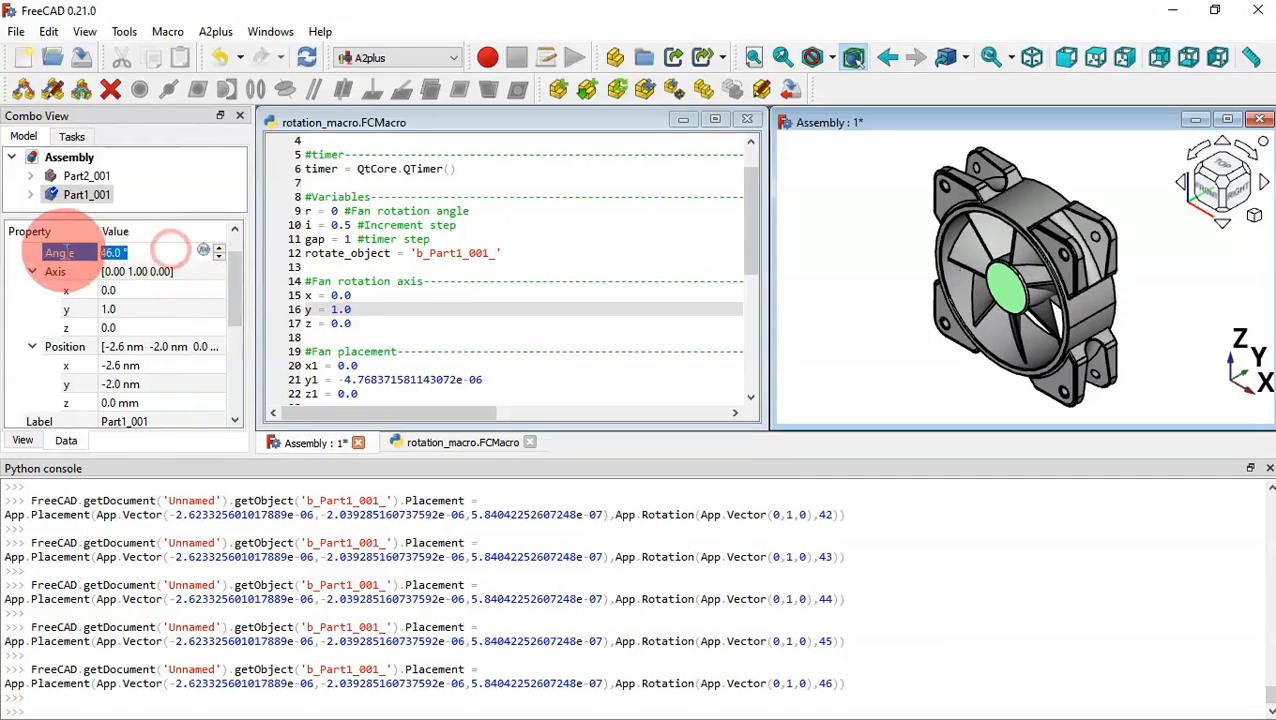
type("0")
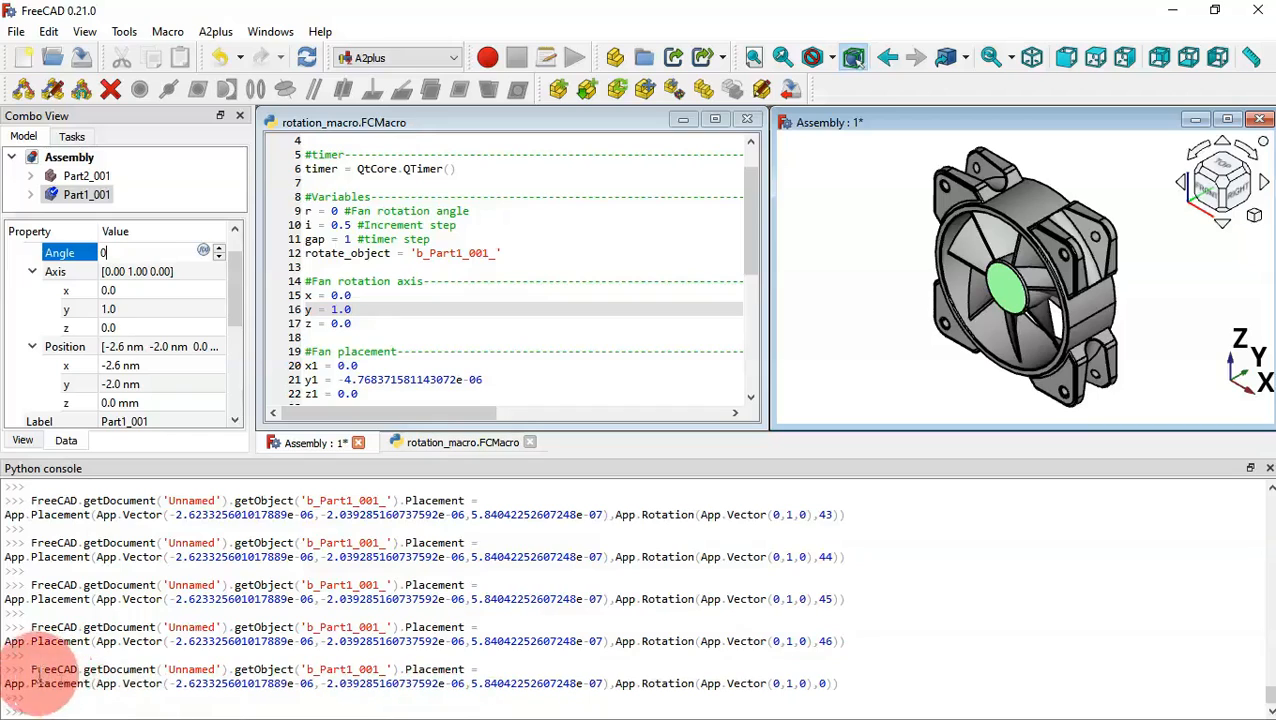
Step: Compare the last Placement command in the Python console with the macro's Placement line, matching rotate_object to the name b_Part1_001_
left_click_drag(30, 669, 852, 686)
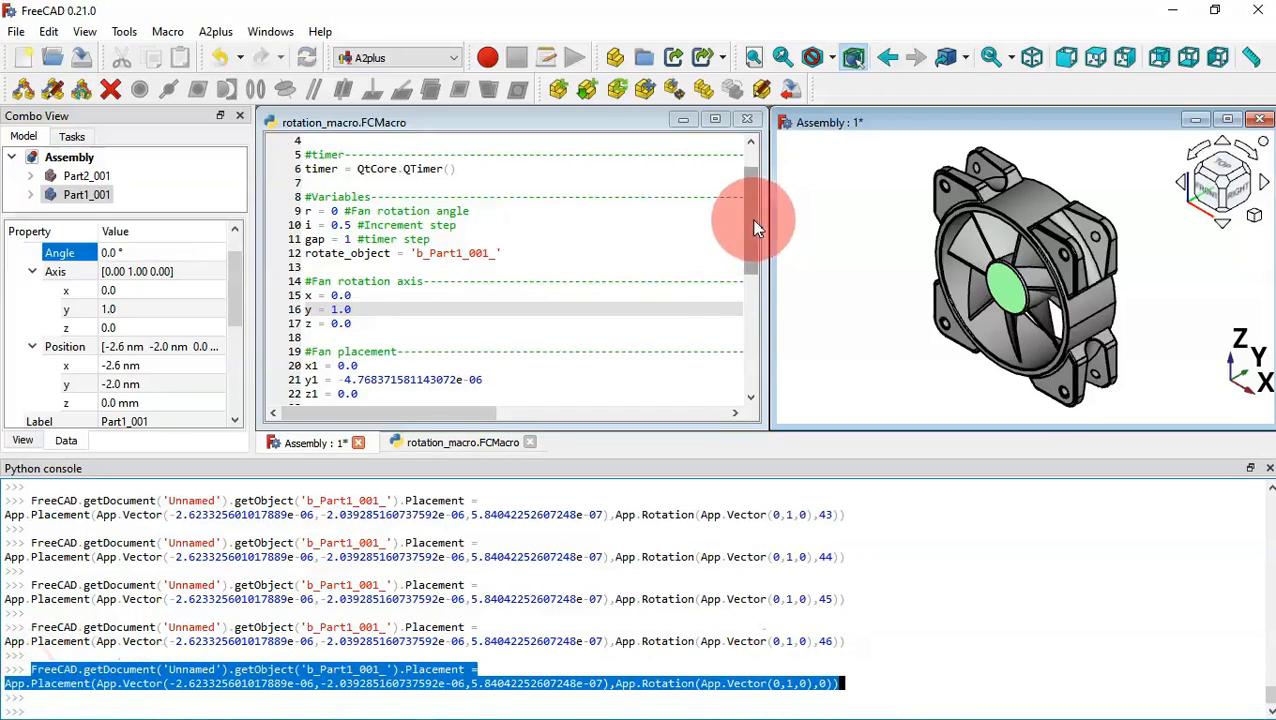
left_click_drag(755, 228, 763, 356)
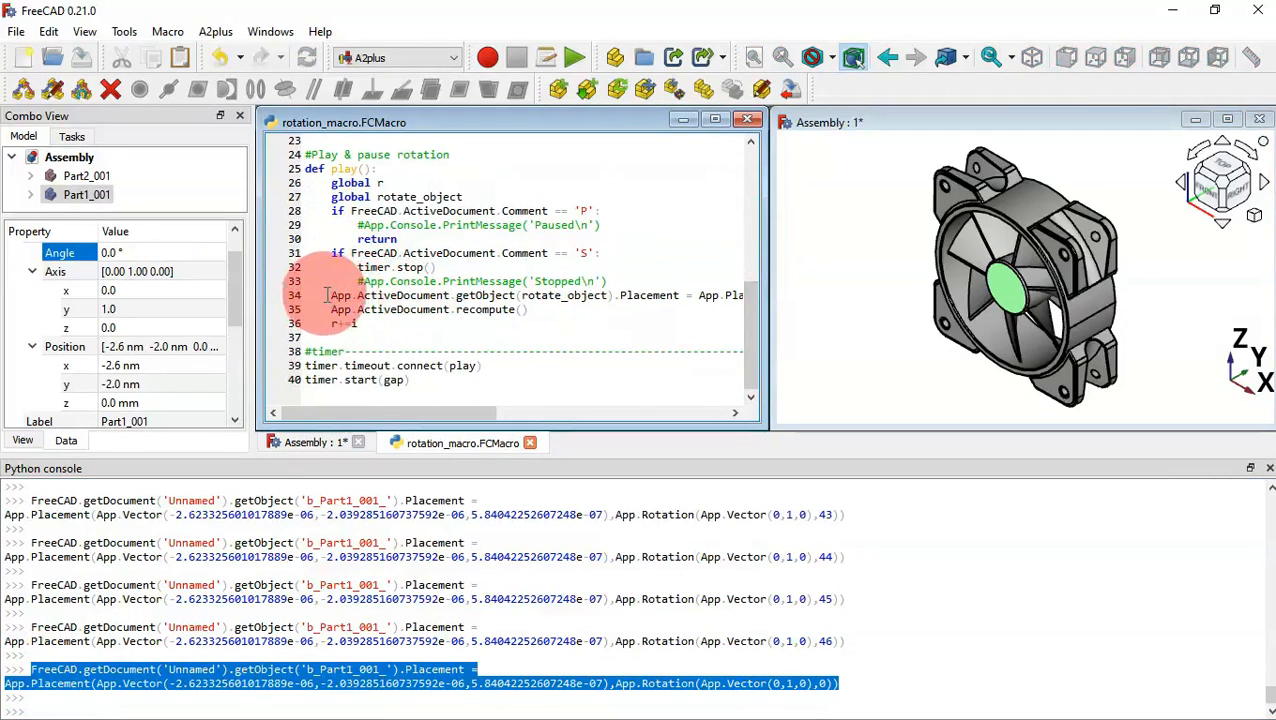
left_click_drag(330, 295, 515, 295)
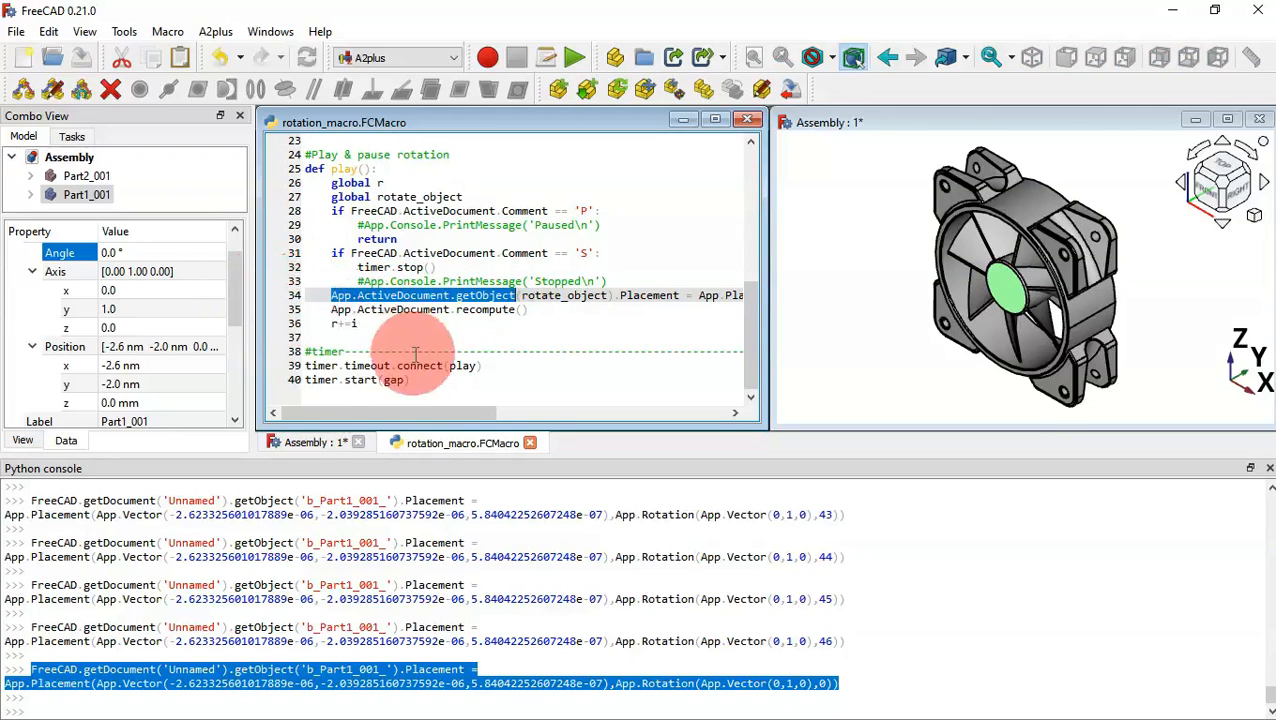
left_click_drag(428, 417, 696, 416)
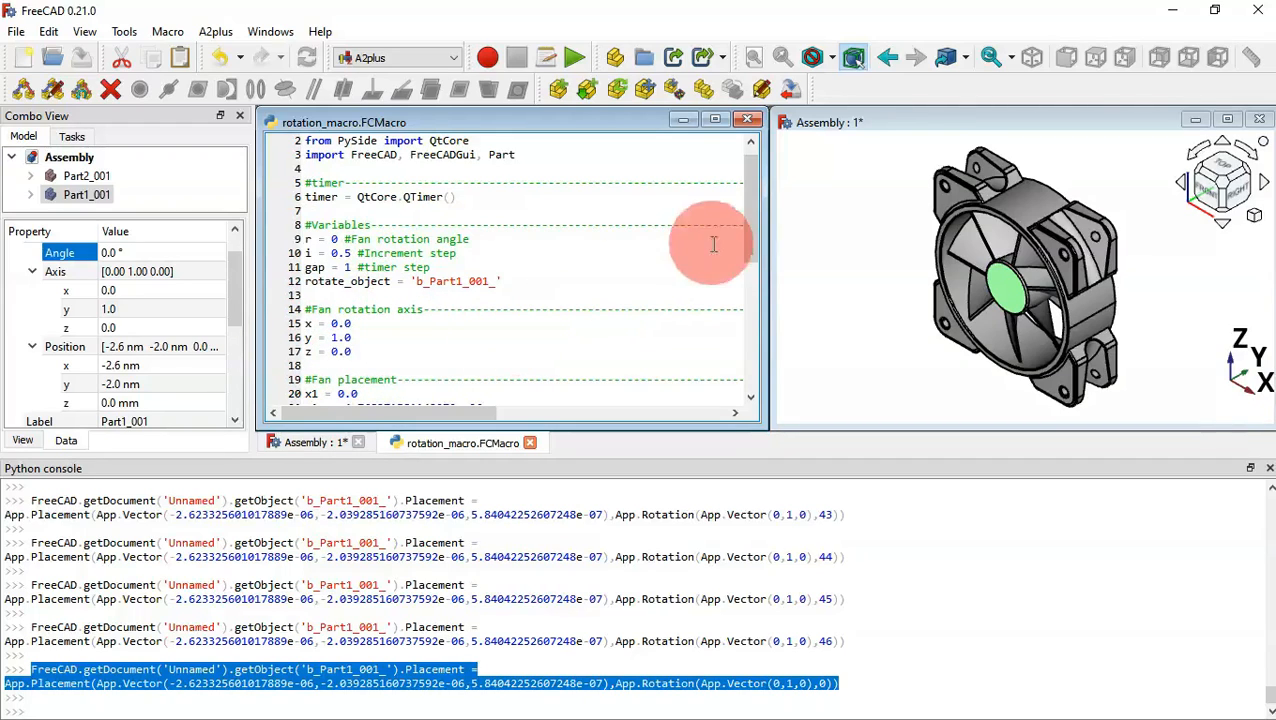
left_click_drag(755, 206, 760, 346)
left_click(596, 322)
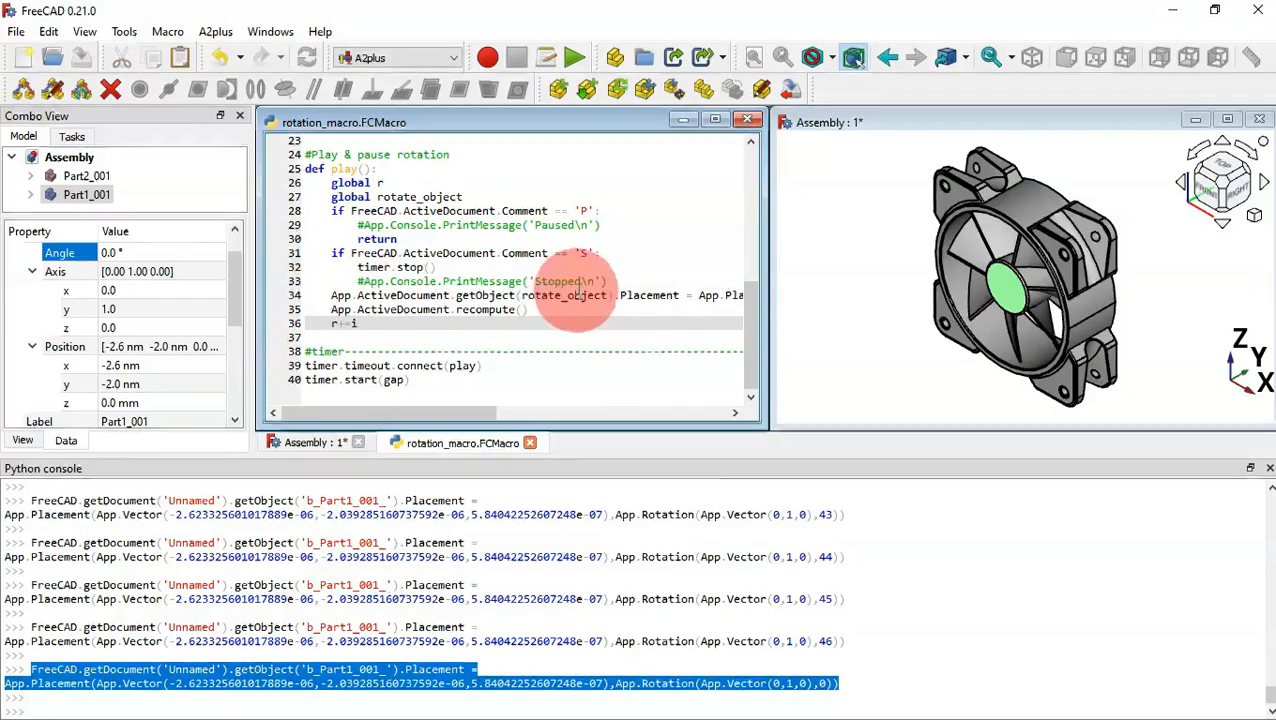
left_click(569, 297)
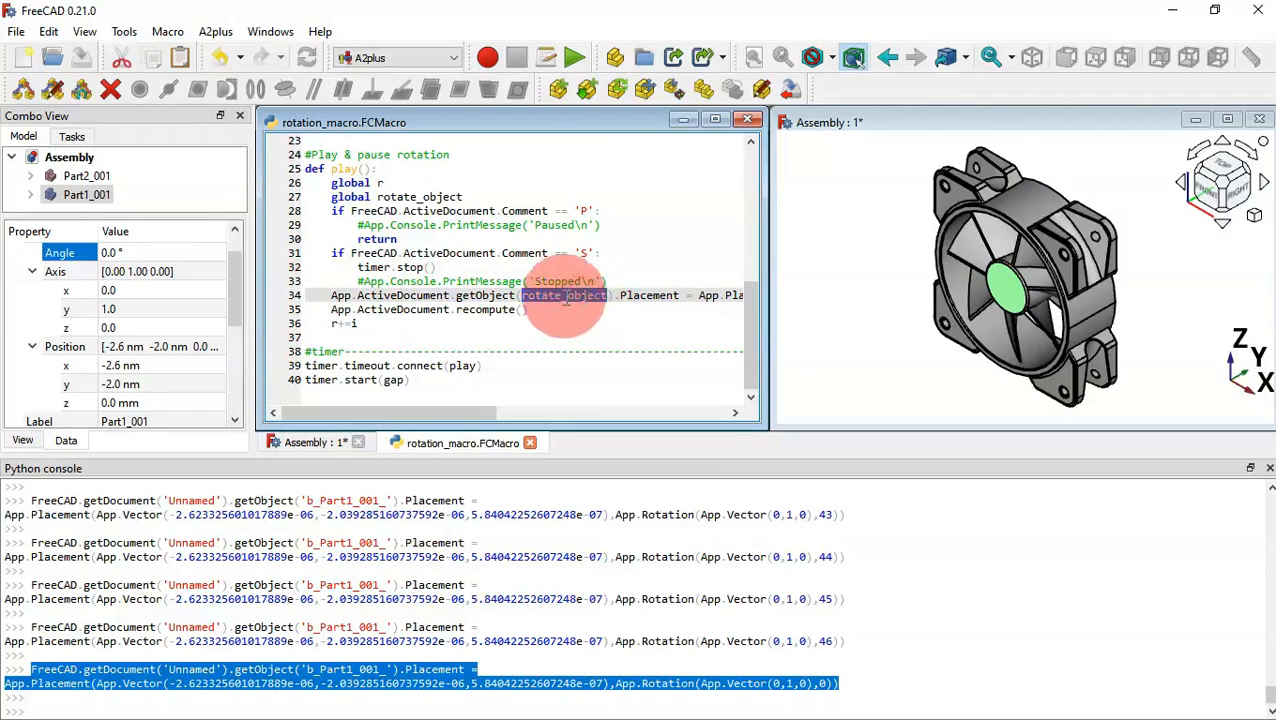
left_click(594, 582)
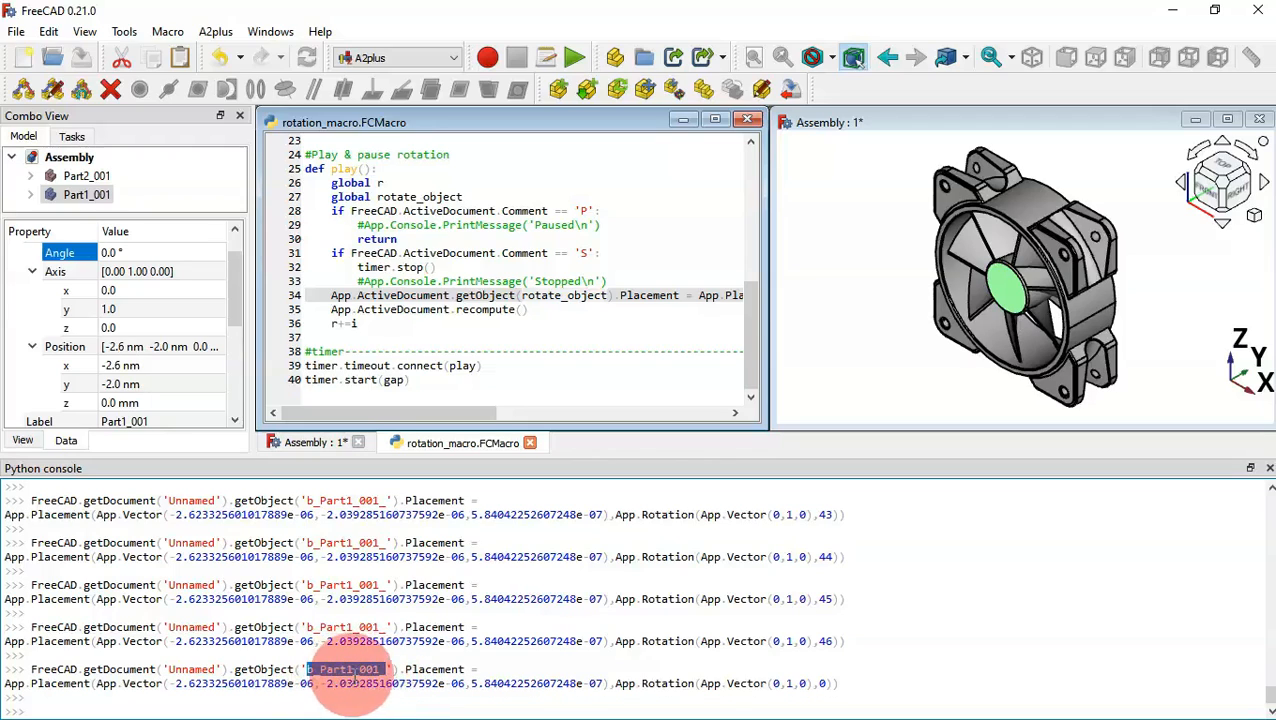
left_click(997, 290)
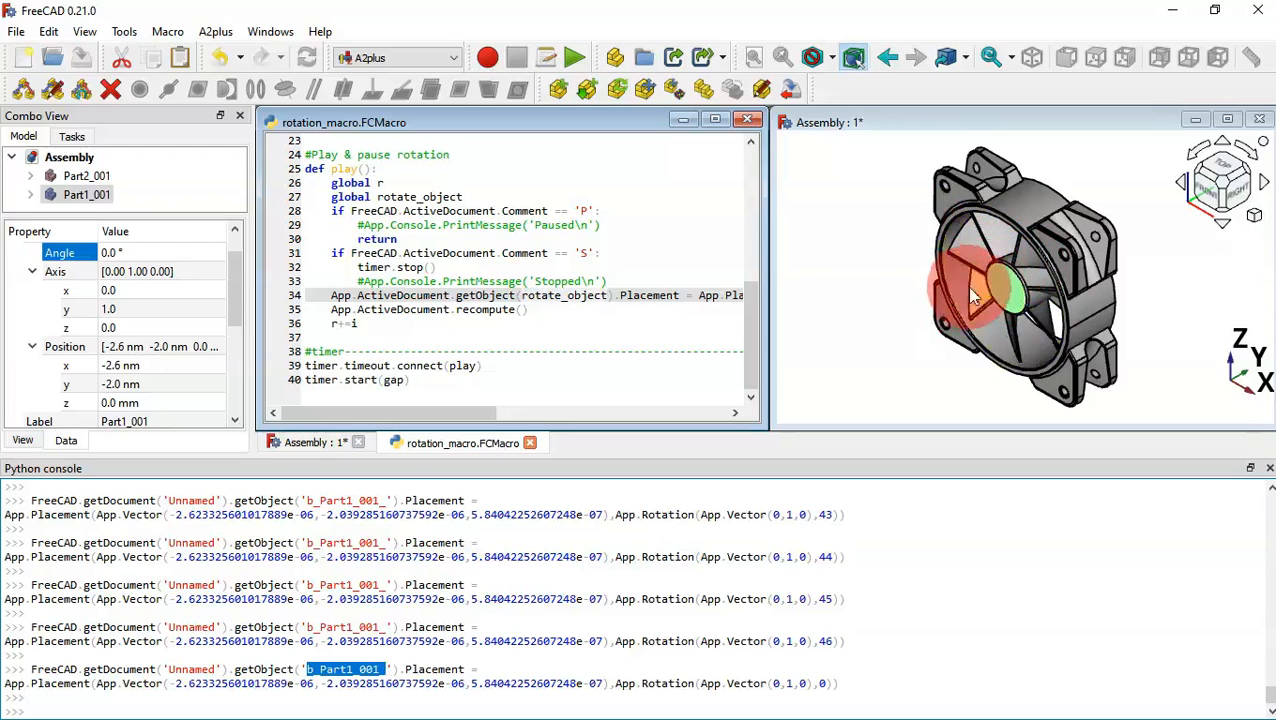
Step: Save rotation_macro.FCMacro and return to the start of its code
left_click(523, 281)
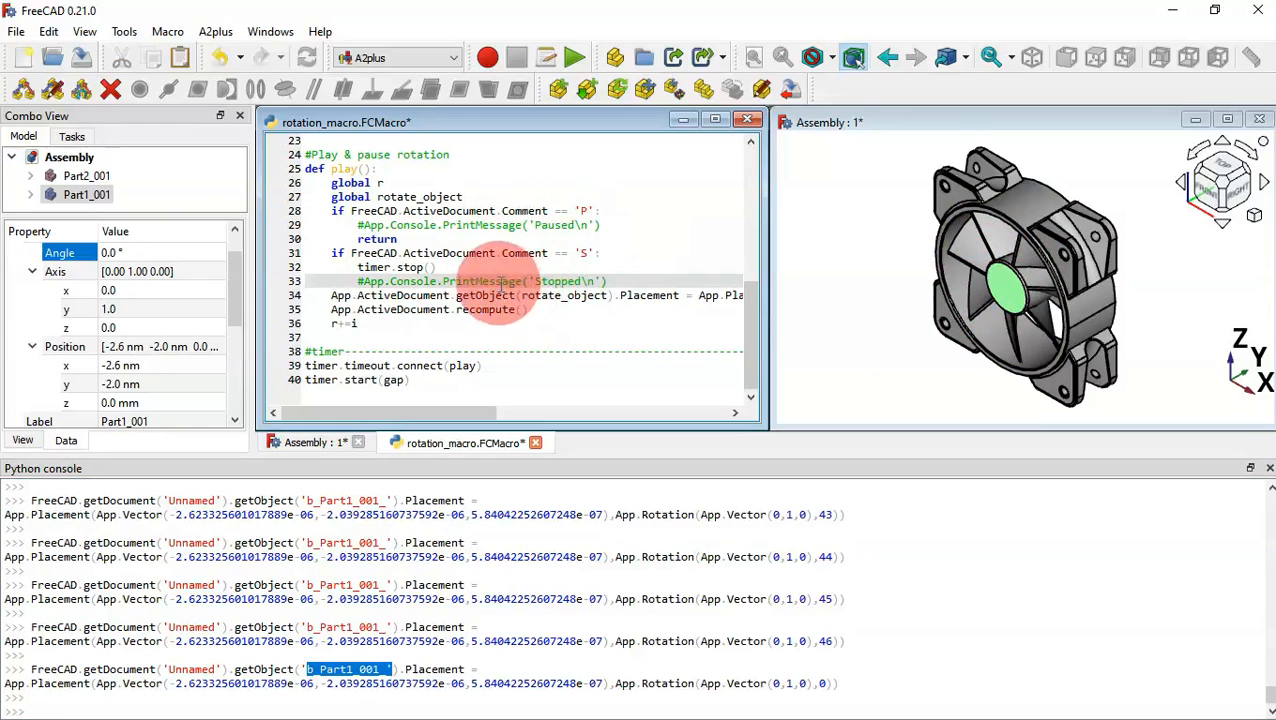
left_click(87, 58)
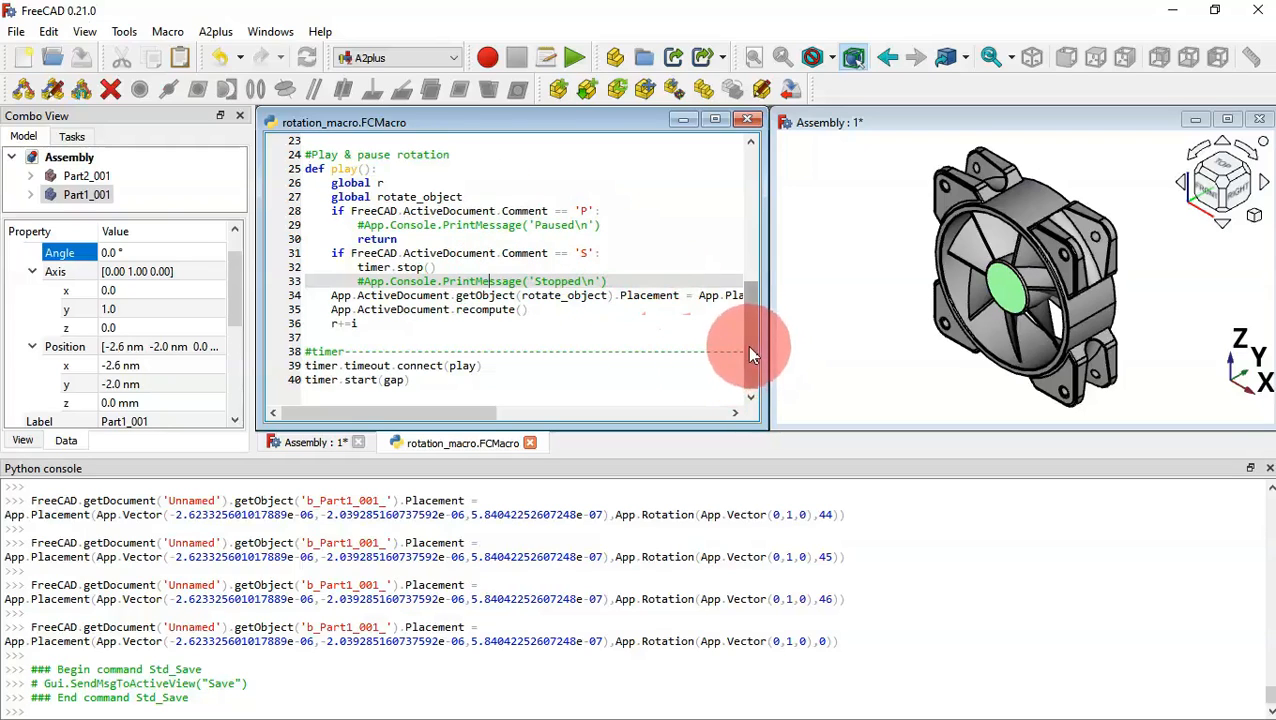
left_click_drag(747, 346, 737, 193)
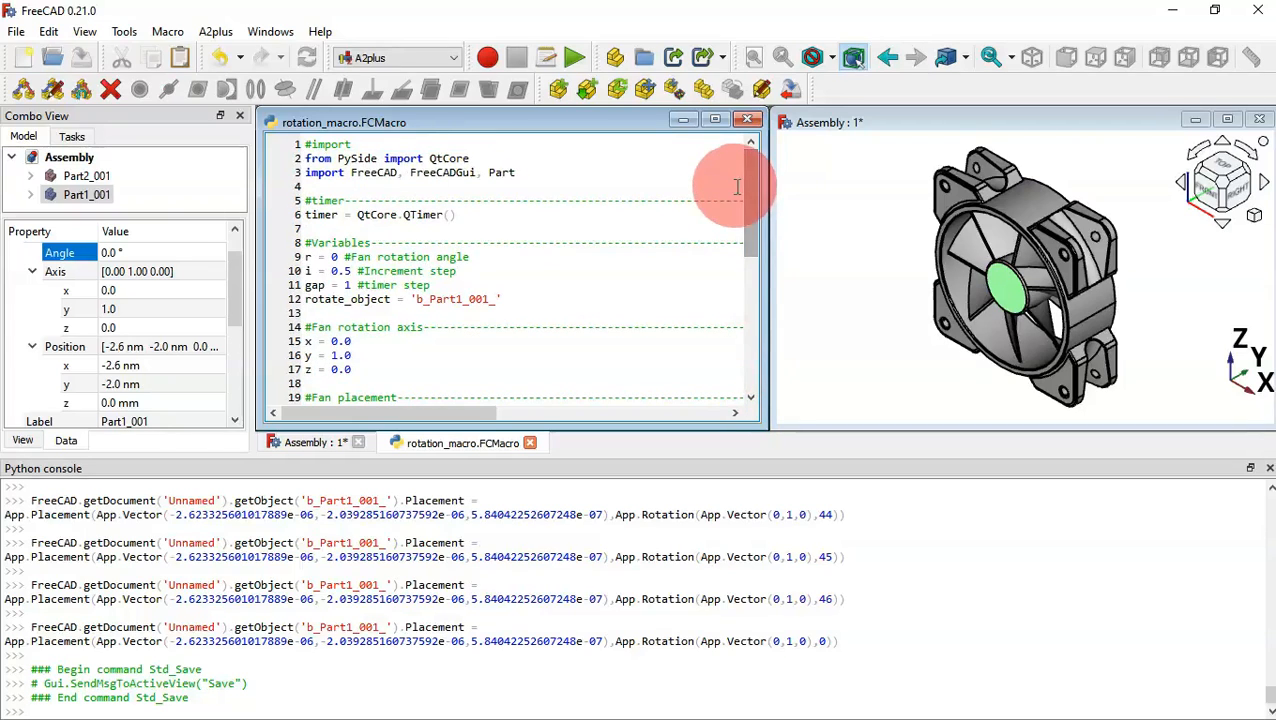
Step: Clear the selection, maximize the Assembly view, and shrink the Python console to enlarge the model area
left_click(862, 240)
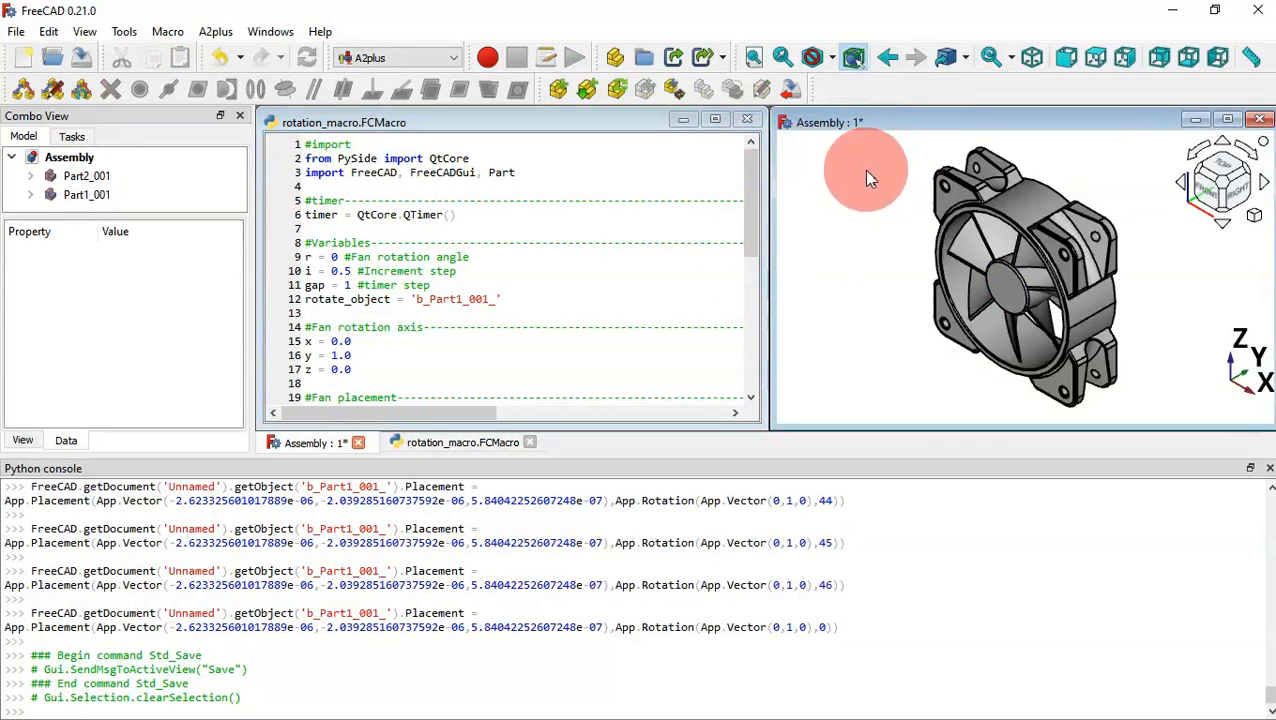
left_click(1228, 120)
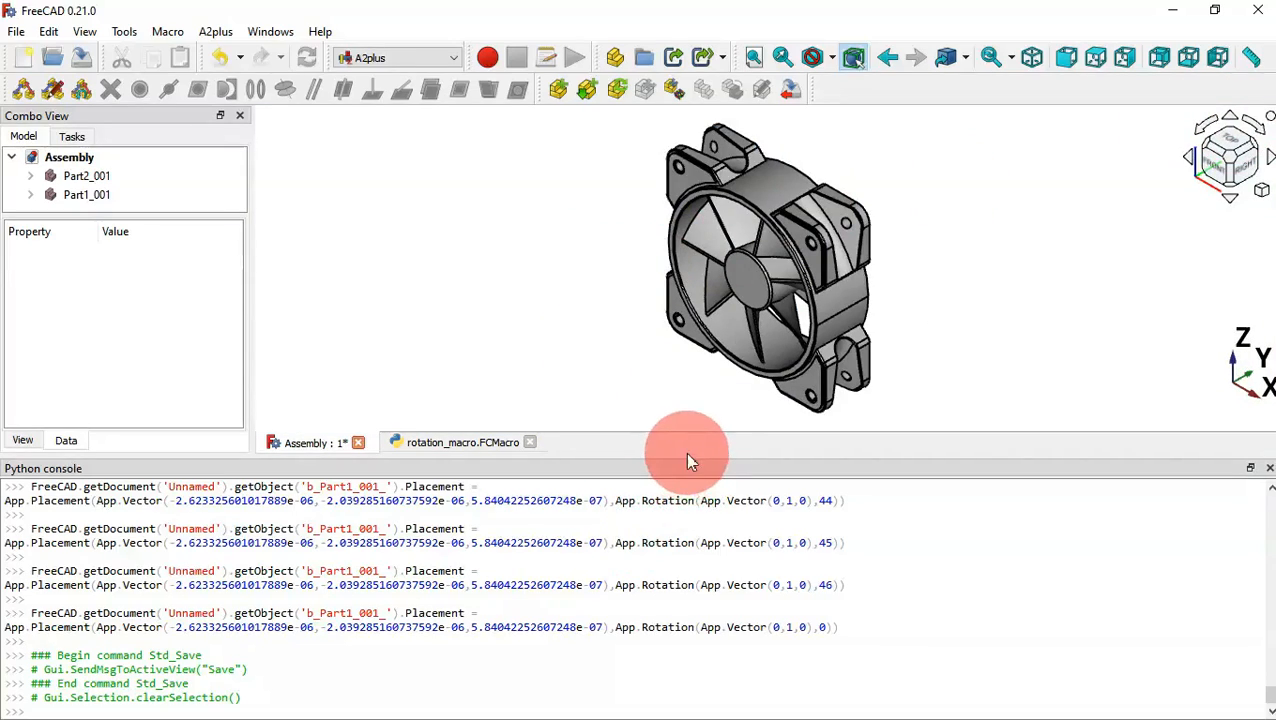
left_click_drag(684, 458, 705, 640)
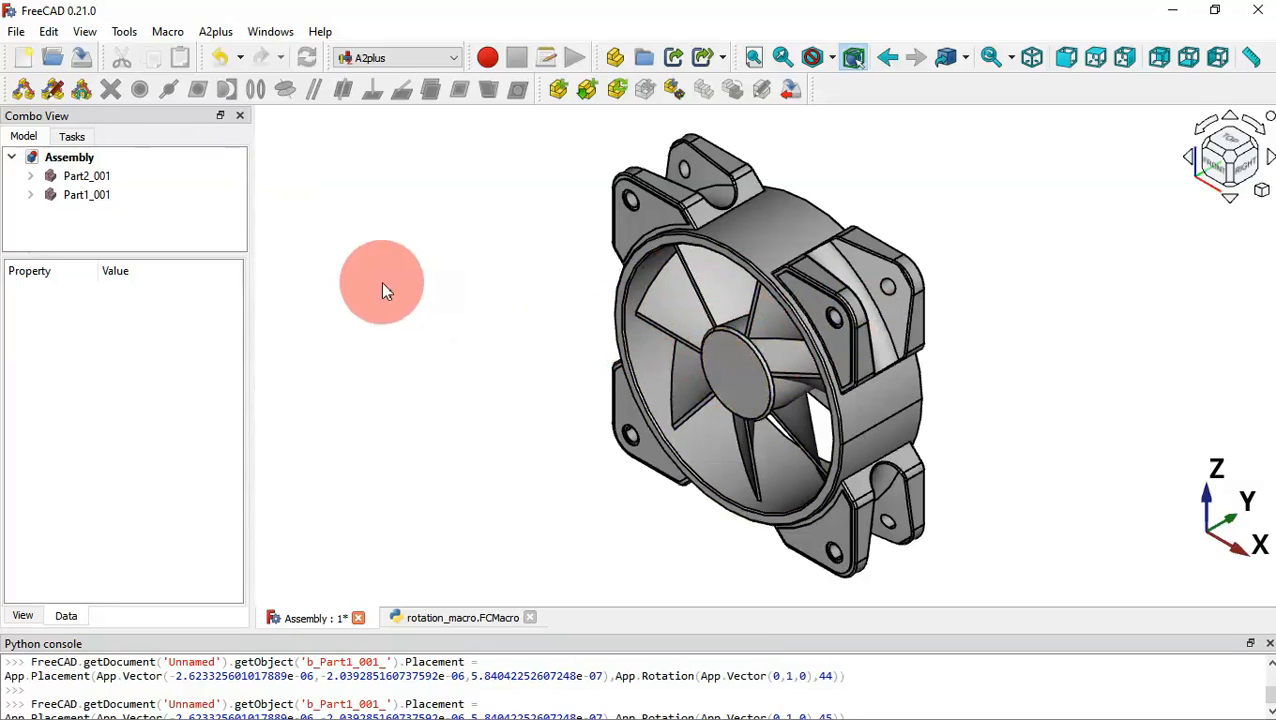
Step: Execute rotation_macro.FCMacro from the user macros and view the spinning rotor from different angles
left_click(178, 34)
mouse_move(320, 125)
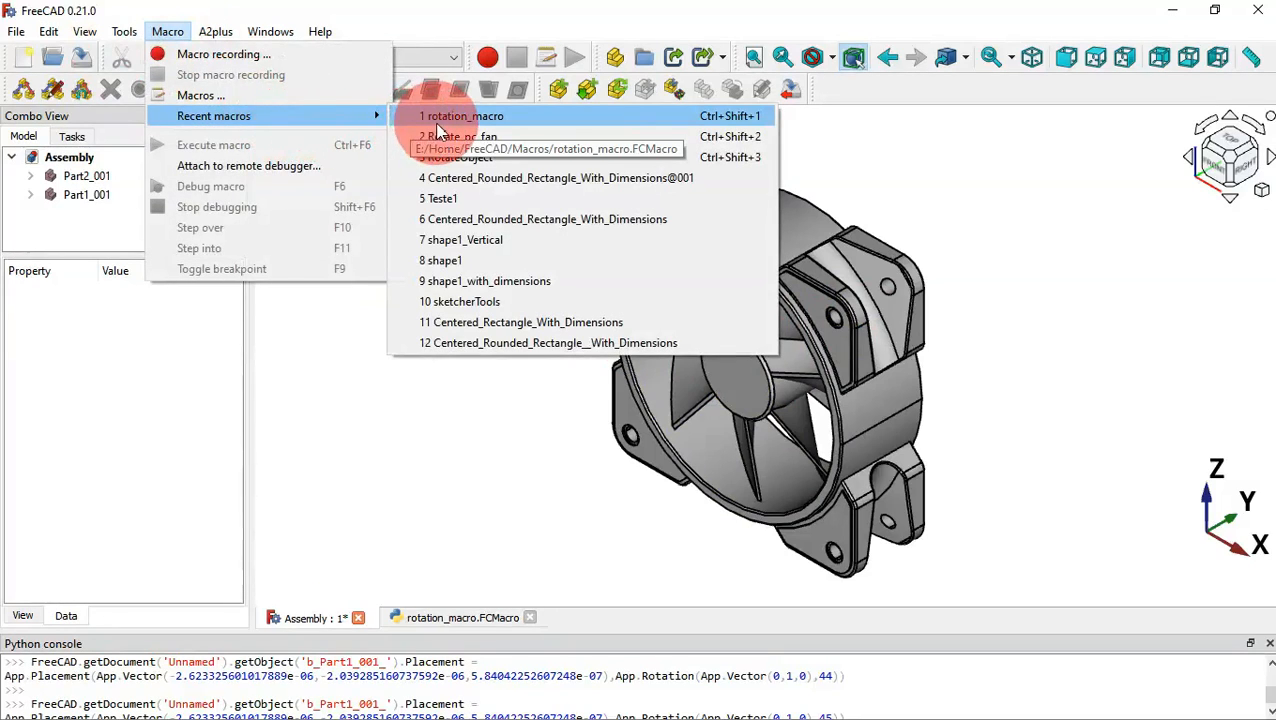
left_click(331, 97)
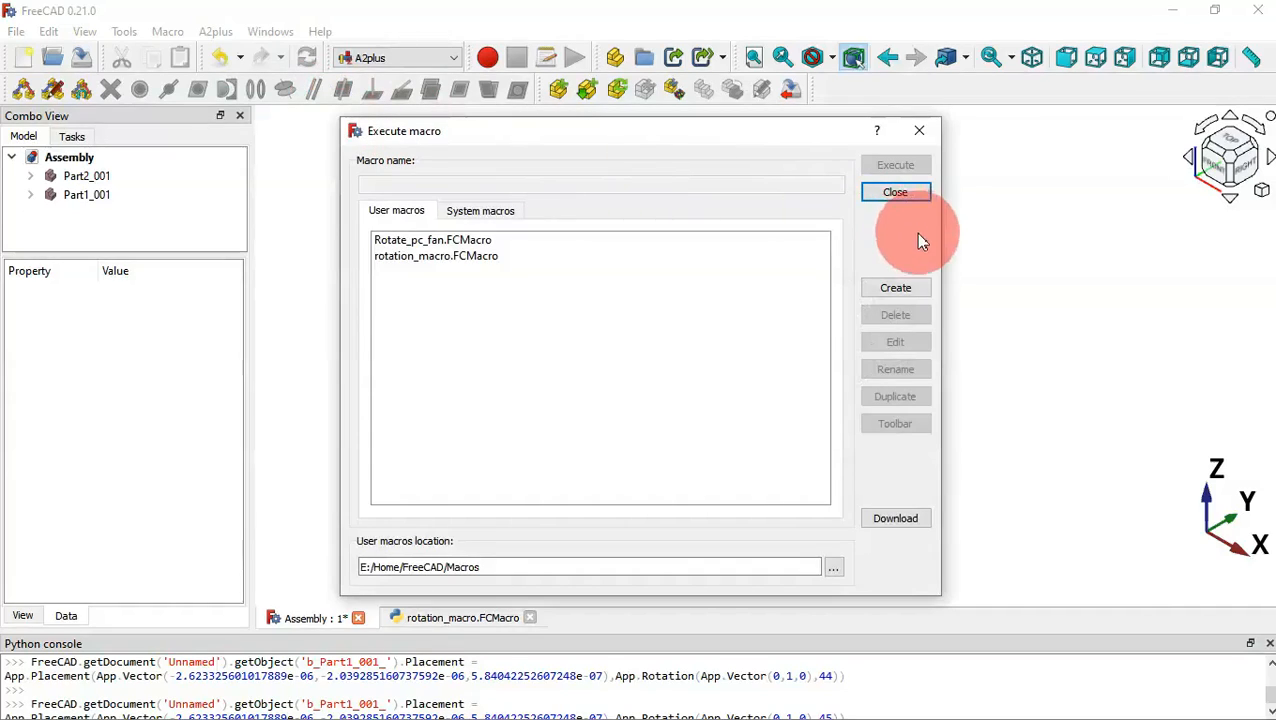
left_click(459, 257)
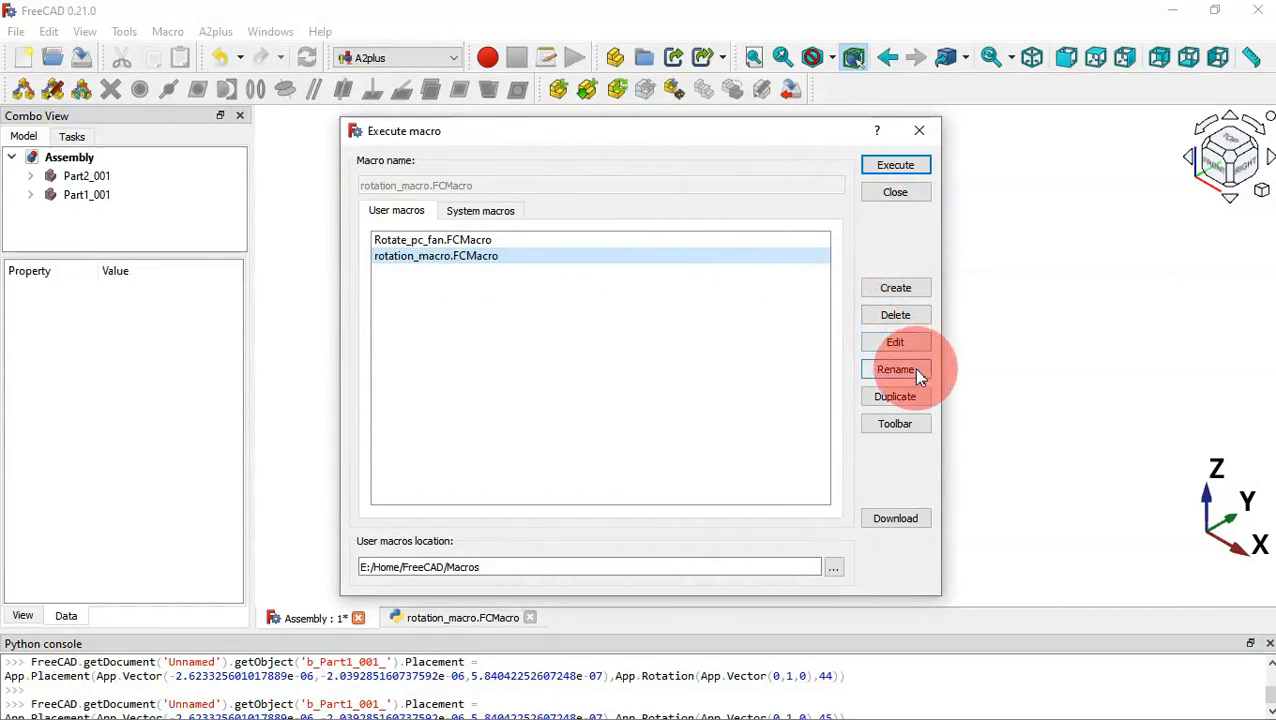
left_click(894, 166)
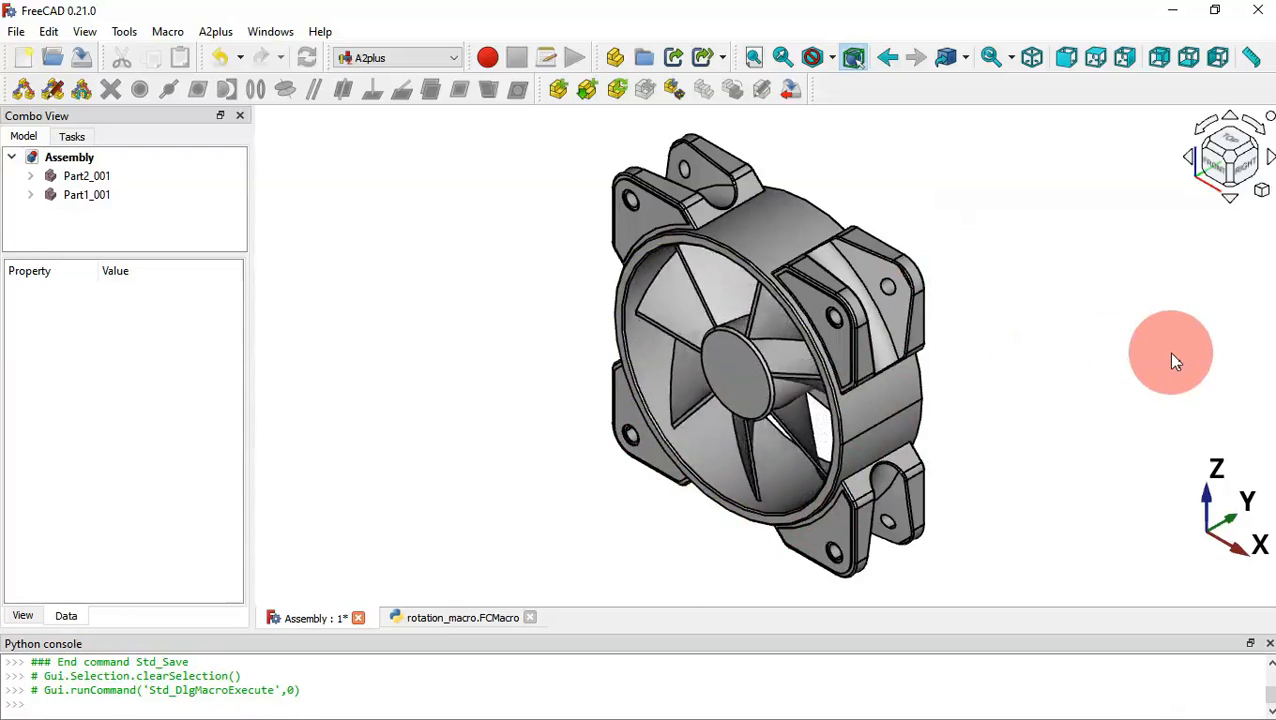
middle_click_drag(1172, 356, 1233, 276)
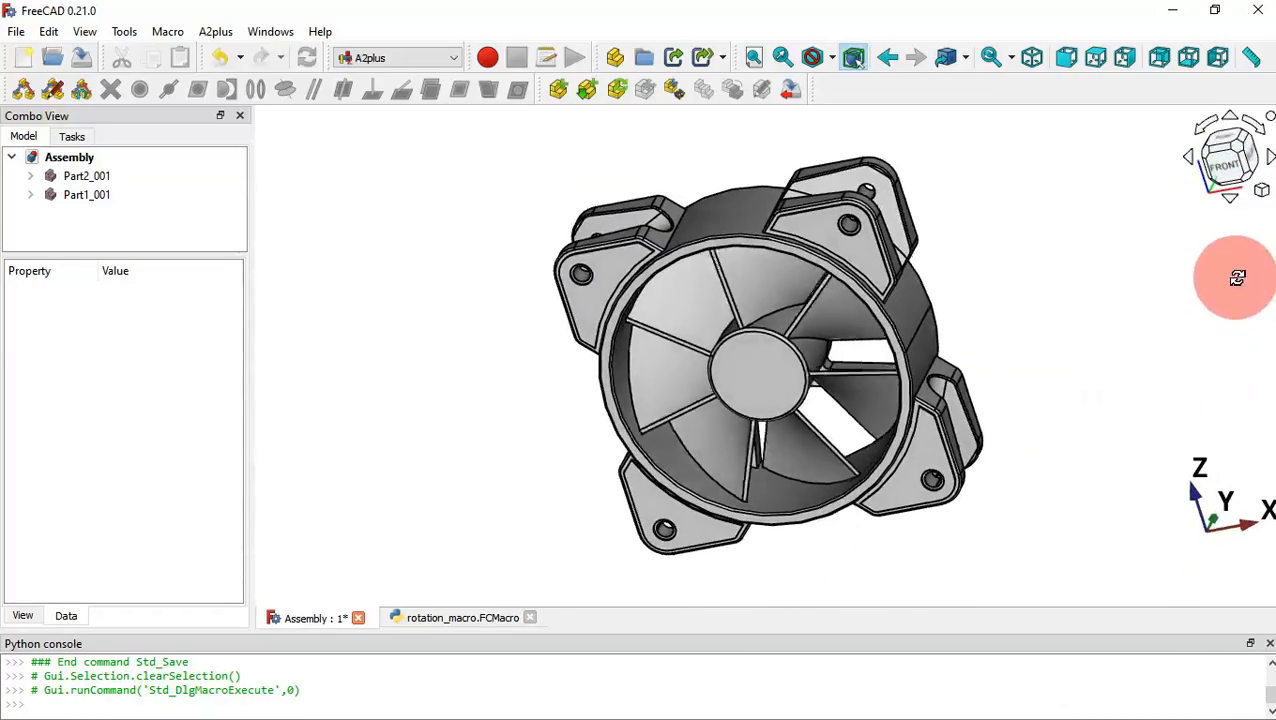
middle_click_drag(1119, 421, 1026, 316)
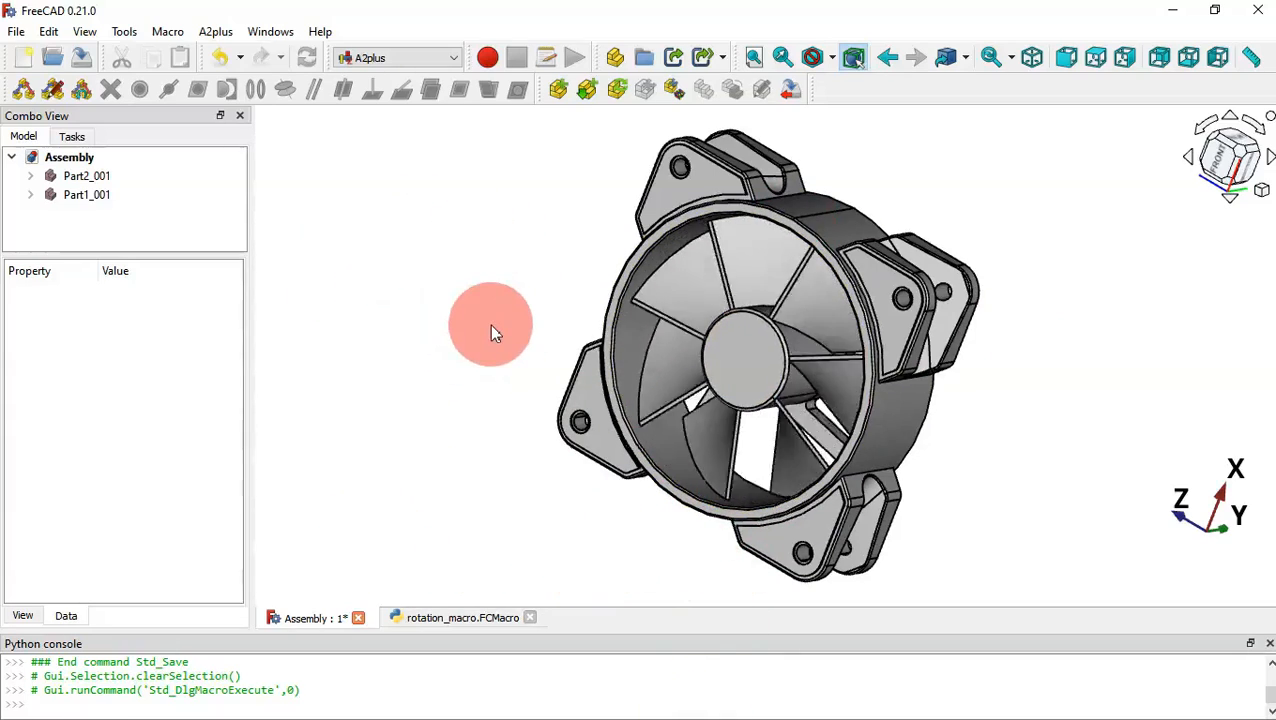
Step: Pause the rotor's rotation by setting the Assembly document's Comment property to P
left_click(72, 157)
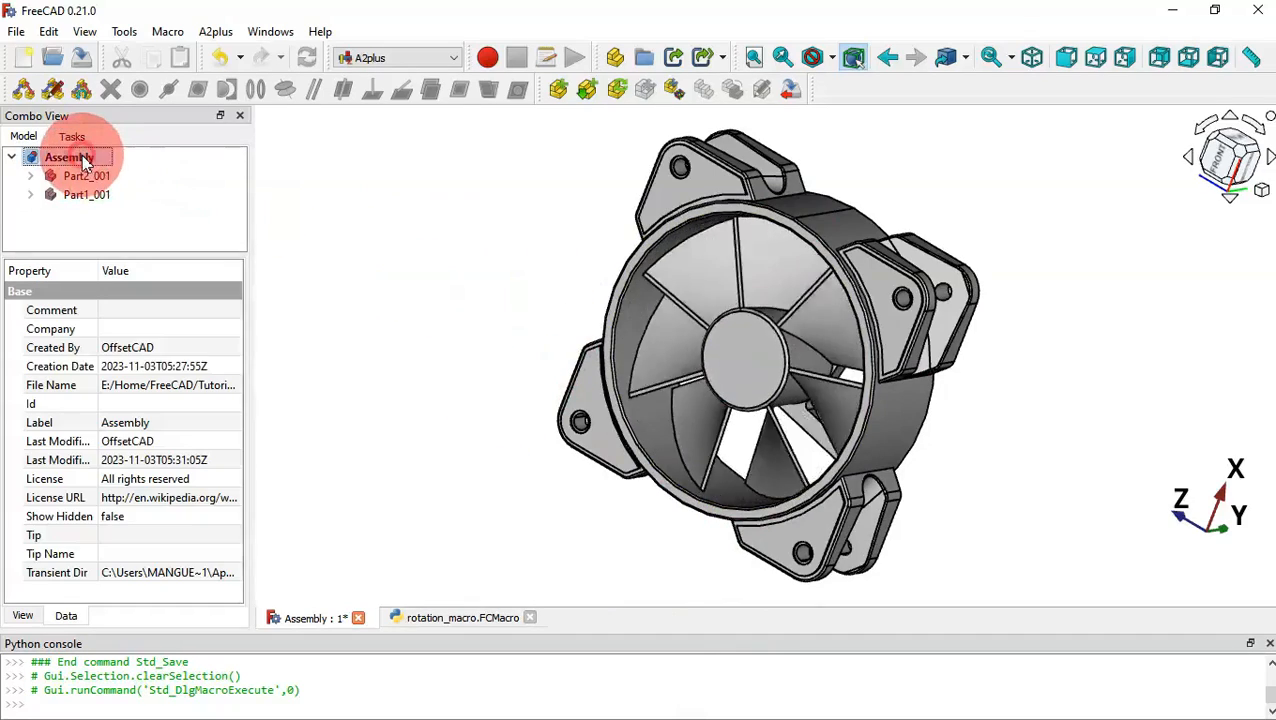
left_click(181, 305)
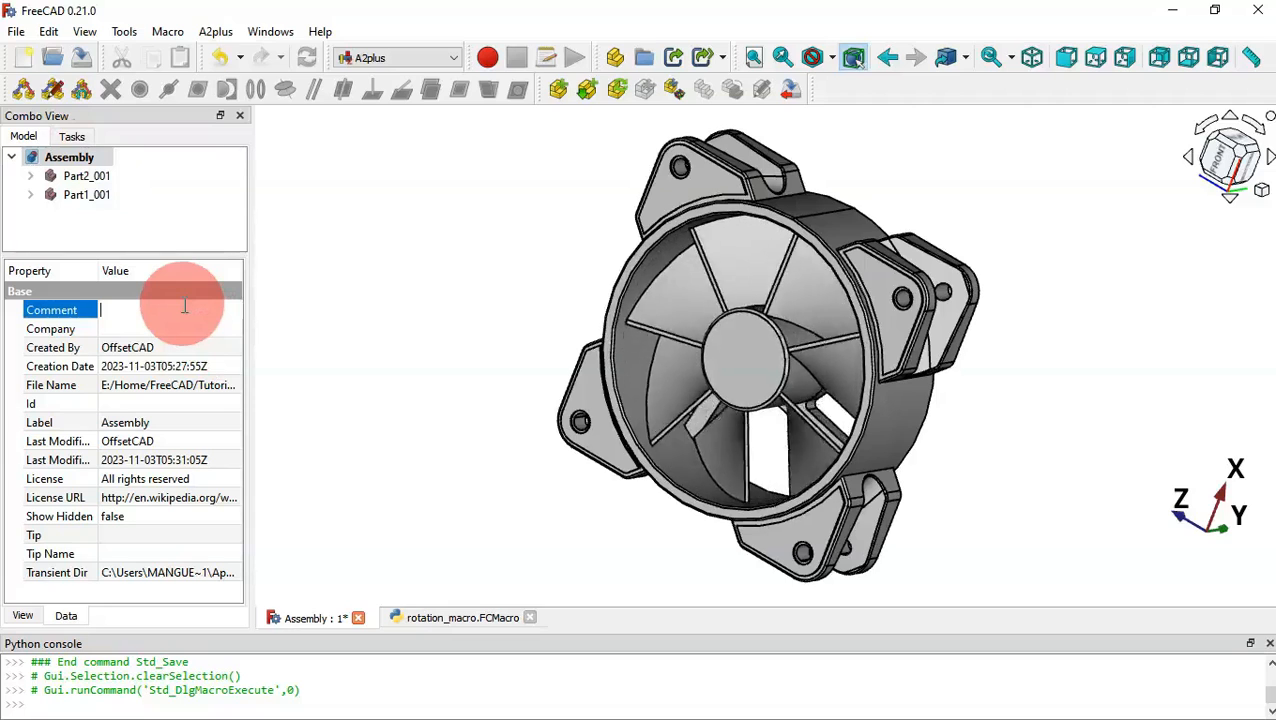
type("p")
key("BackSpace")
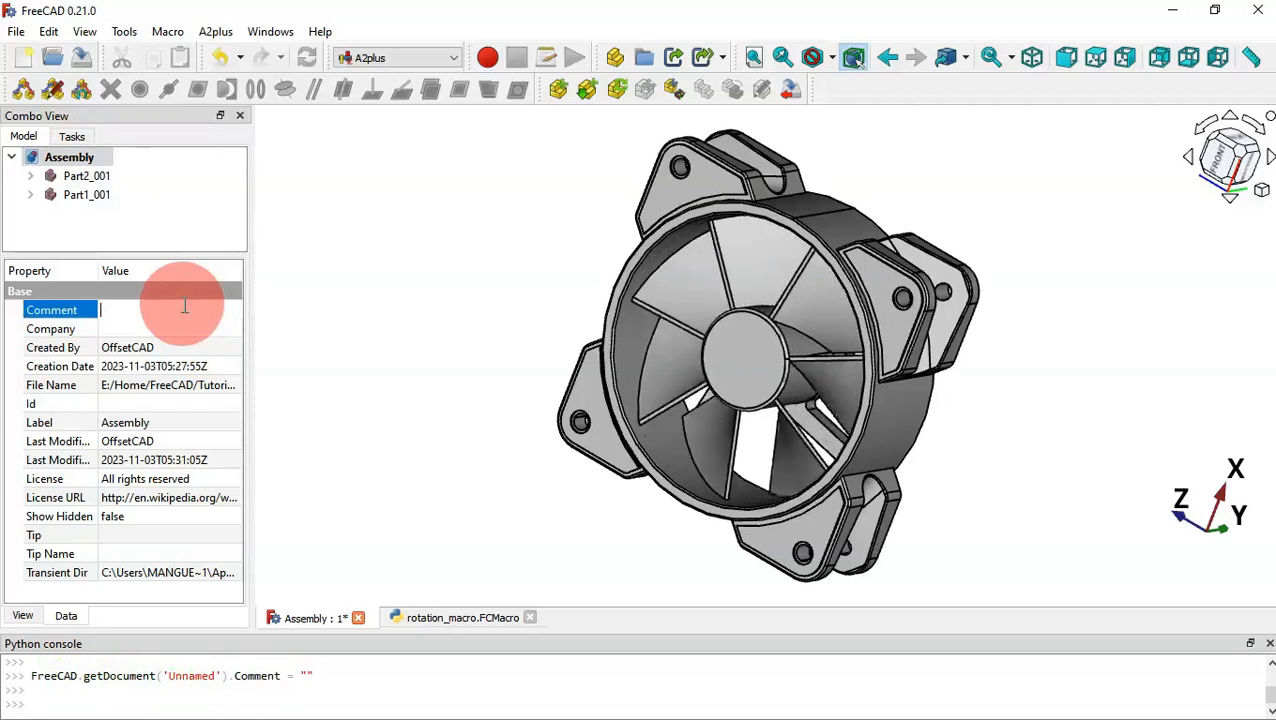
type("P")
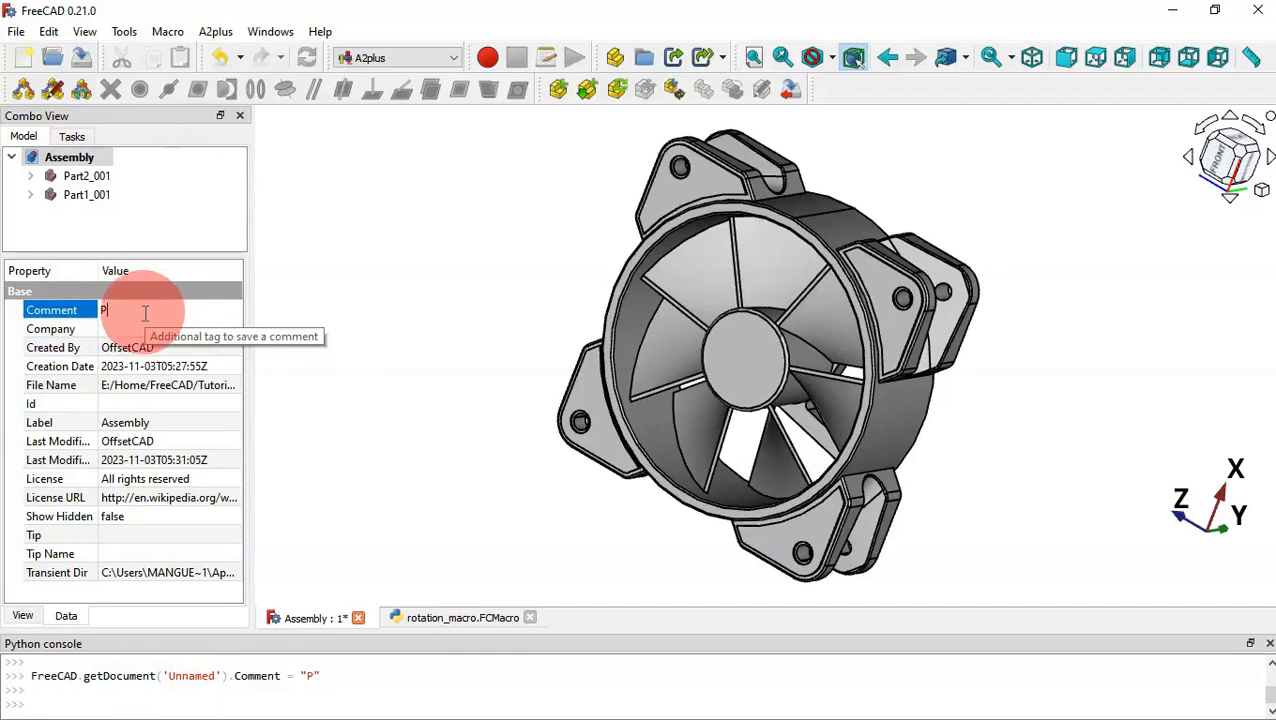
Step: Clear the Comment to resume the rotation, and enter S to stop it before leaving the Comment blank
key("BackSpace")
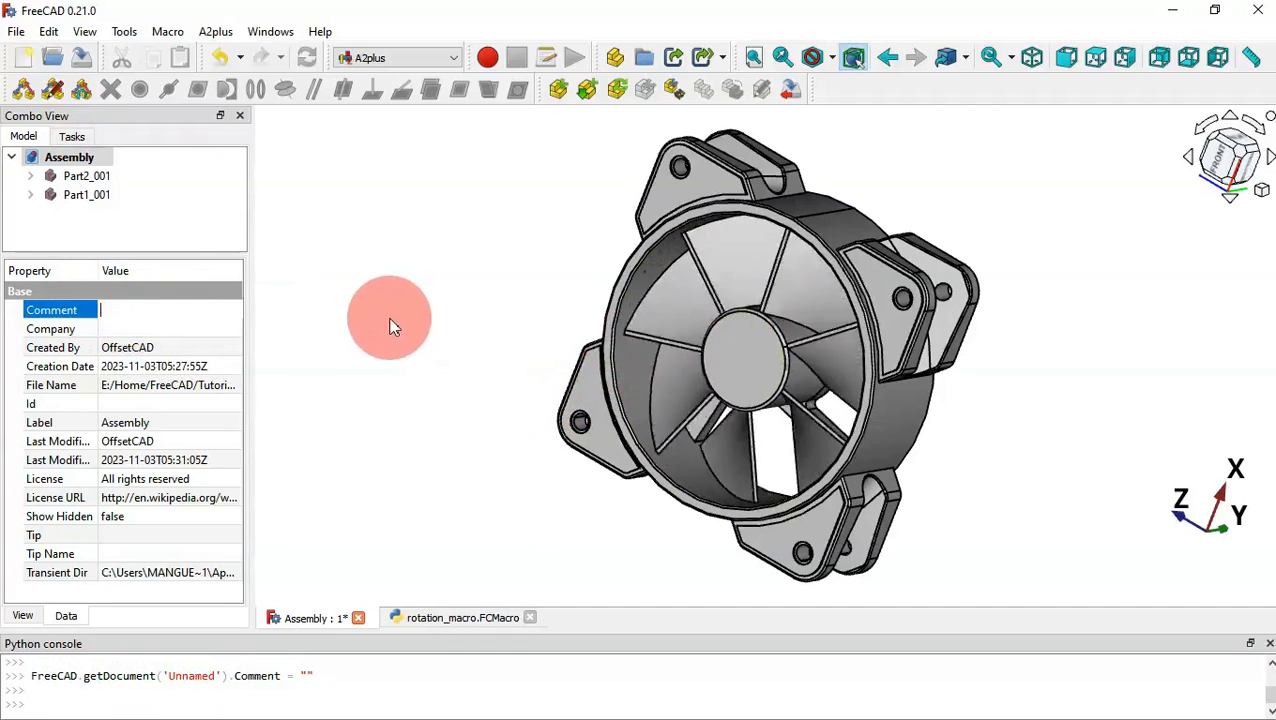
type("S")
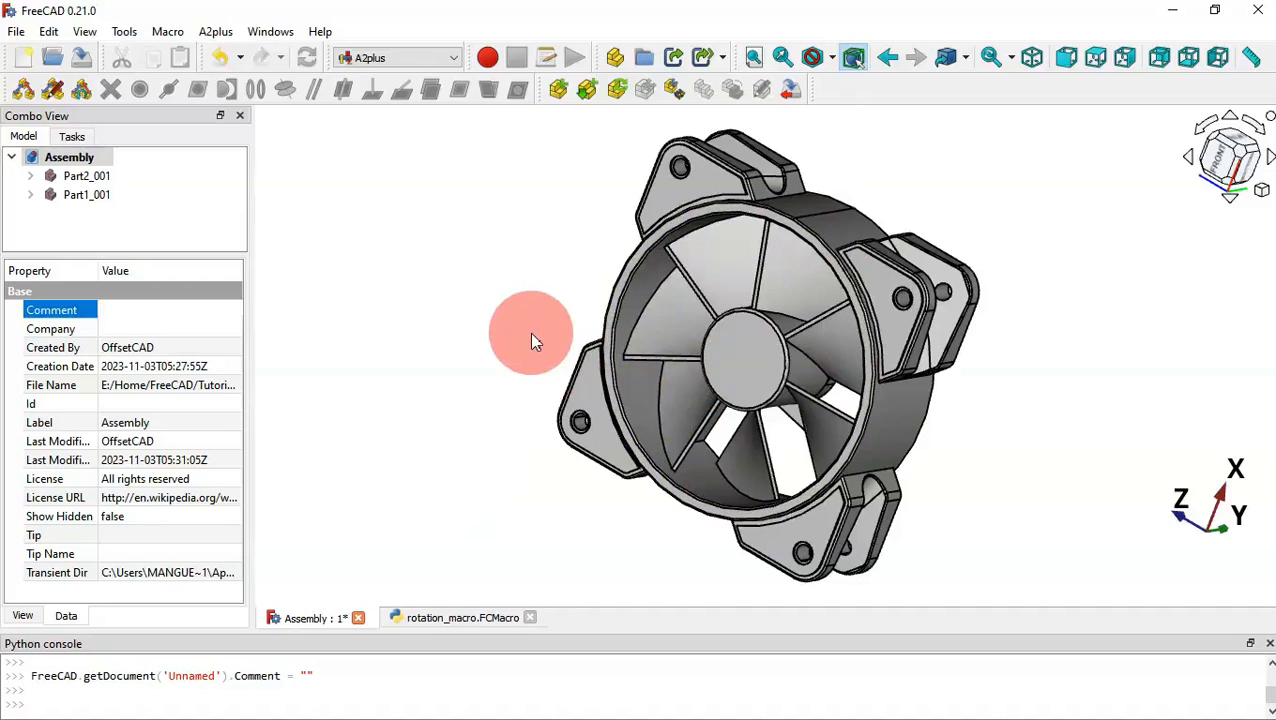
Step: Run the recent macro rotation_macro again, and stop it by entering S in the Assembly's Comment before clearing the value
left_click(170, 33)
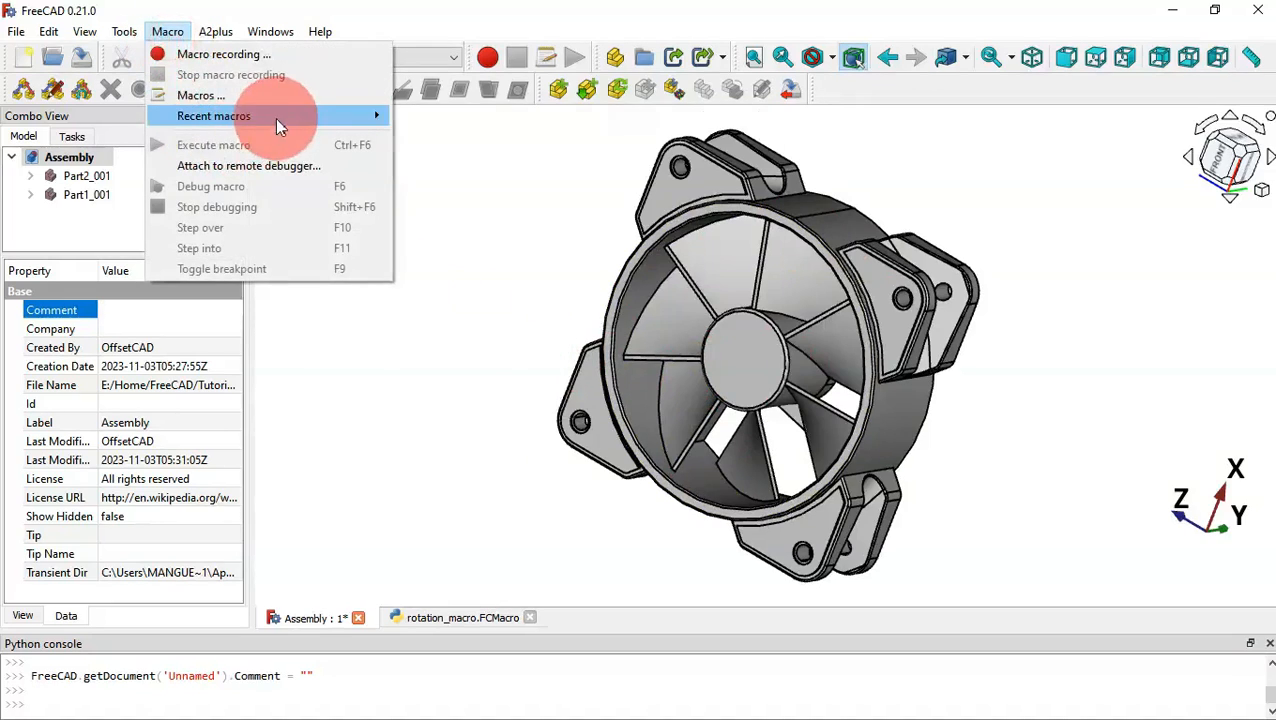
mouse_move(210, 116)
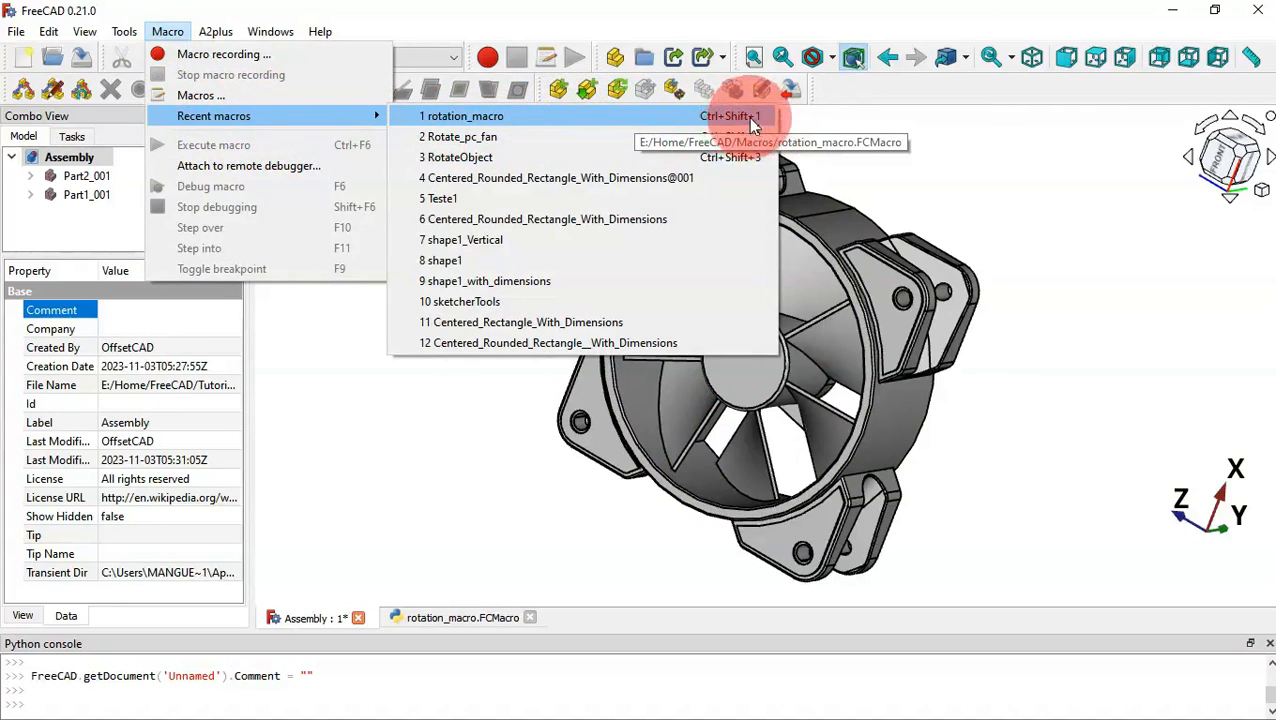
left_click(623, 126)
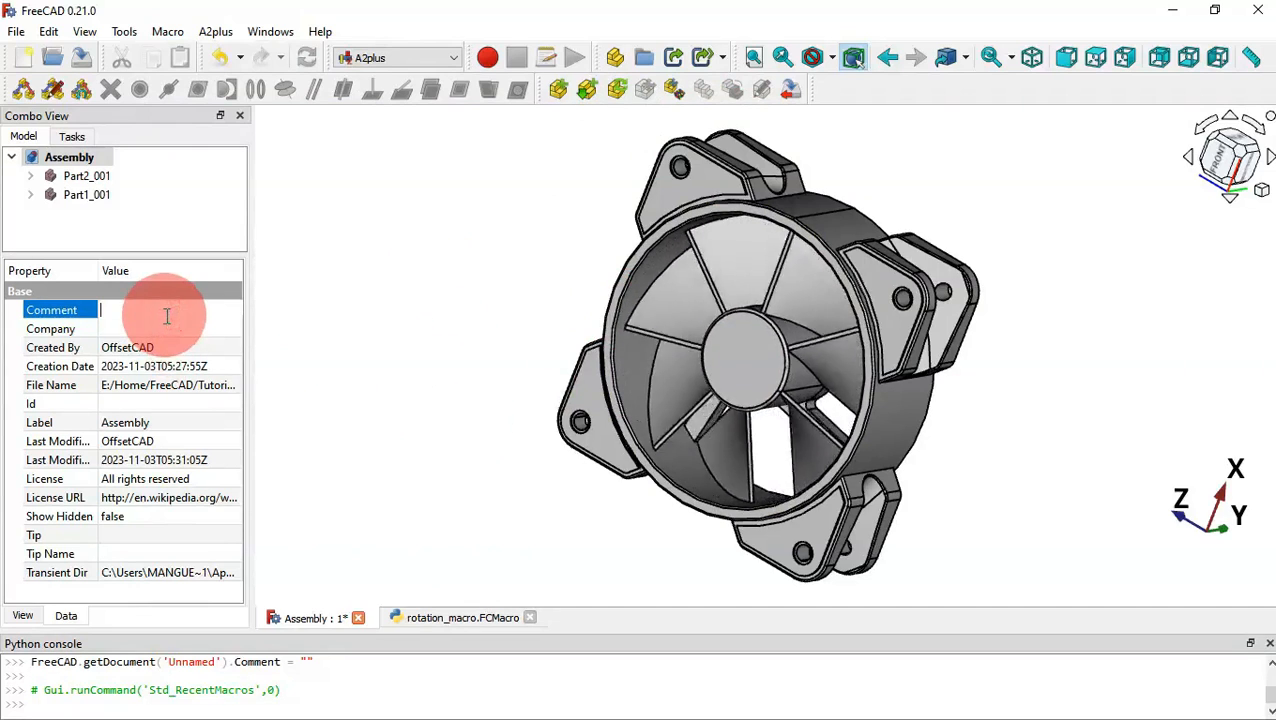
type("S")
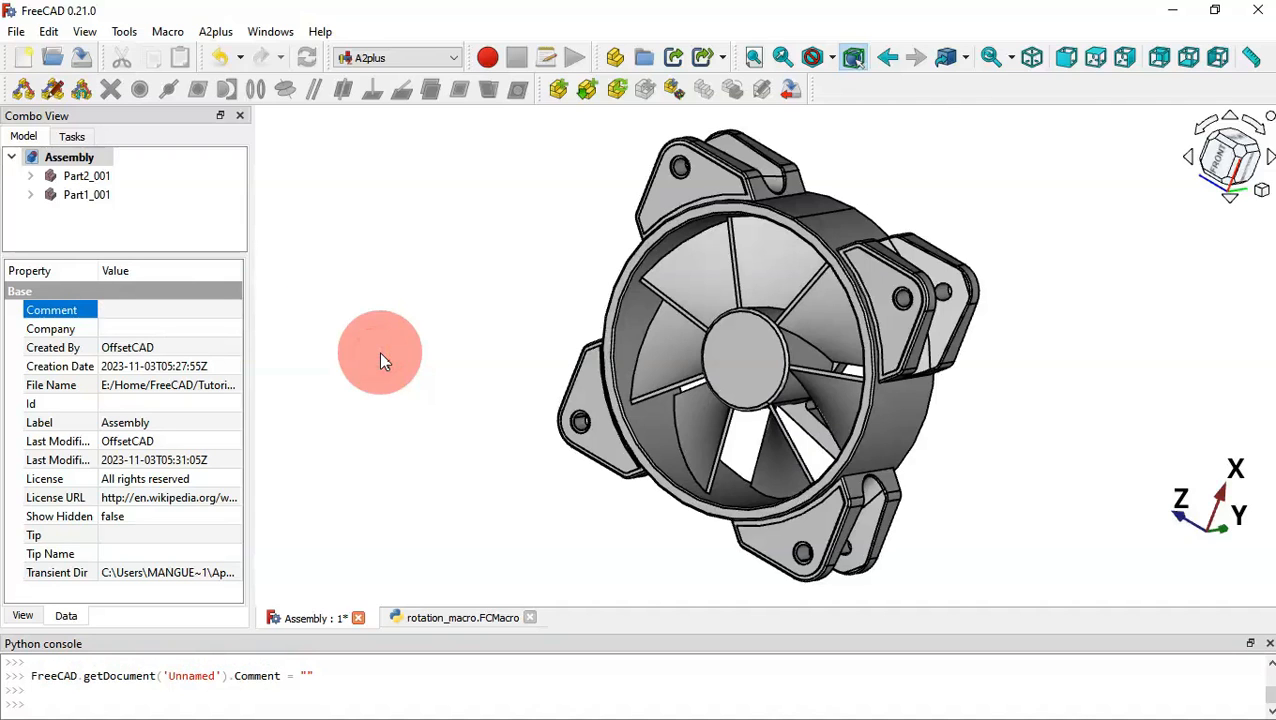
left_click(411, 417)
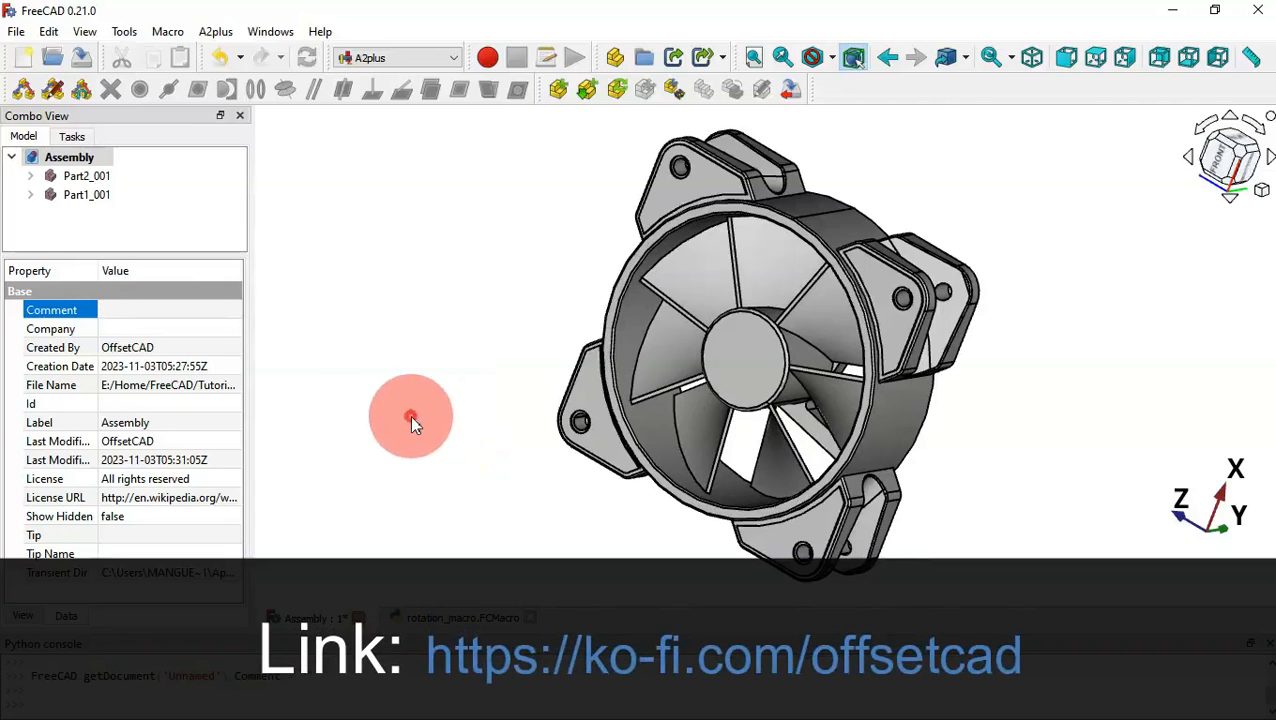
left_click_drag(410, 416, 826, 311)
left_click_drag(1116, 274, 667, 343)
left_click_drag(1041, 201, 1003, 217)
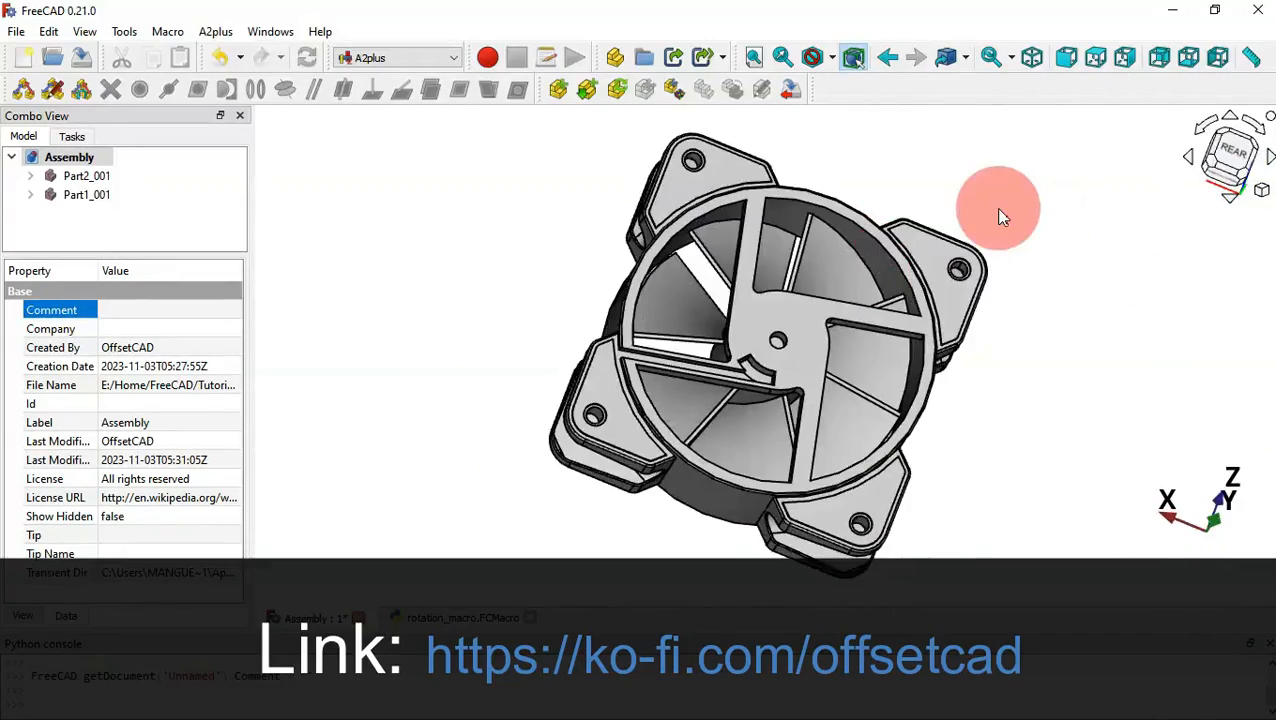